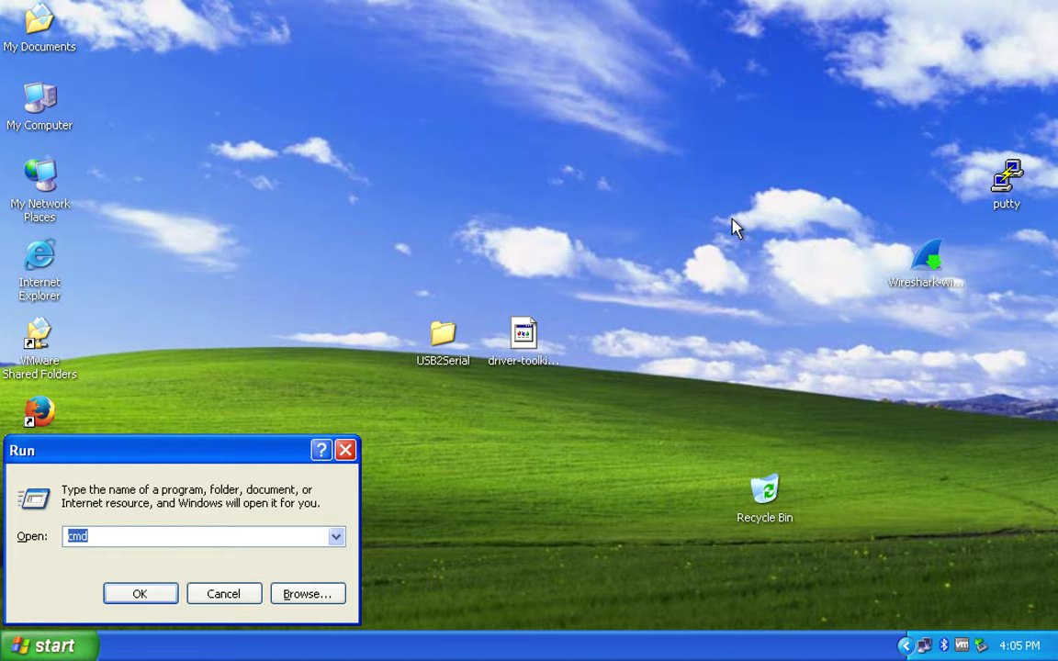
Open and resume the xp-2 virtual machine from VMware Fusion's File > Open.
{"action": "left_click", "coordinate": [239, 7]}
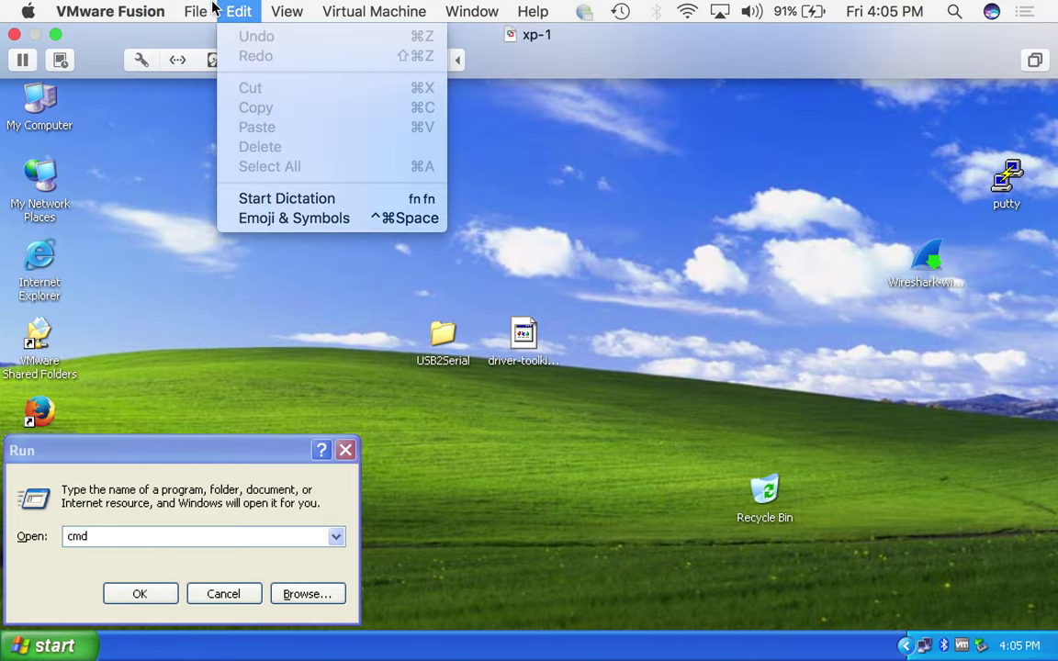
{"action": "left_click", "coordinate": [208, 55]}
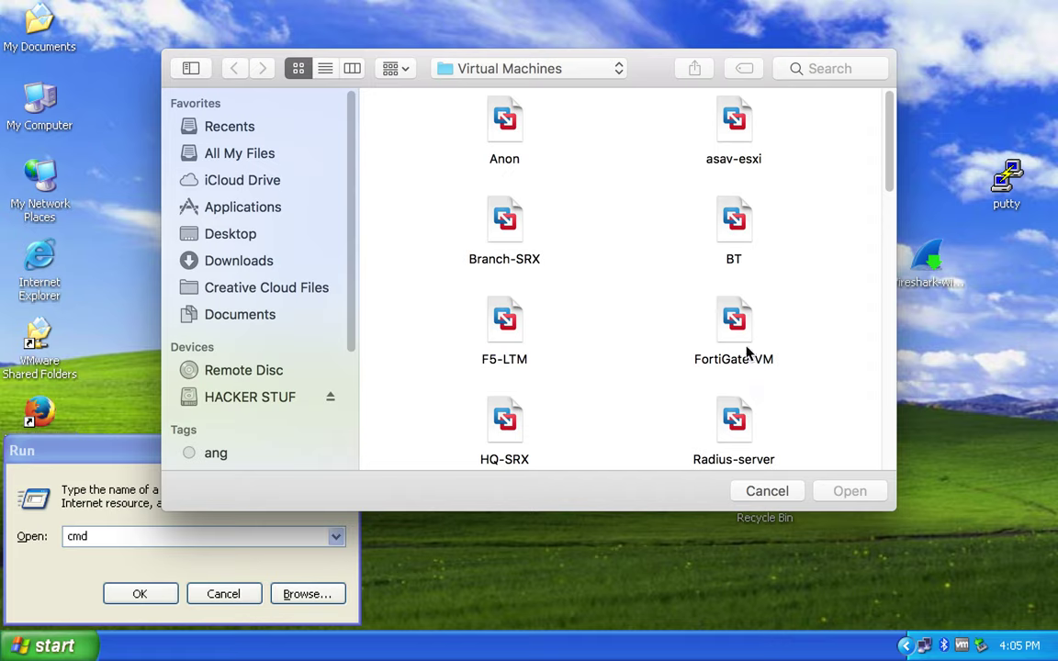
{"action": "double_click", "coordinate": [507, 356]}
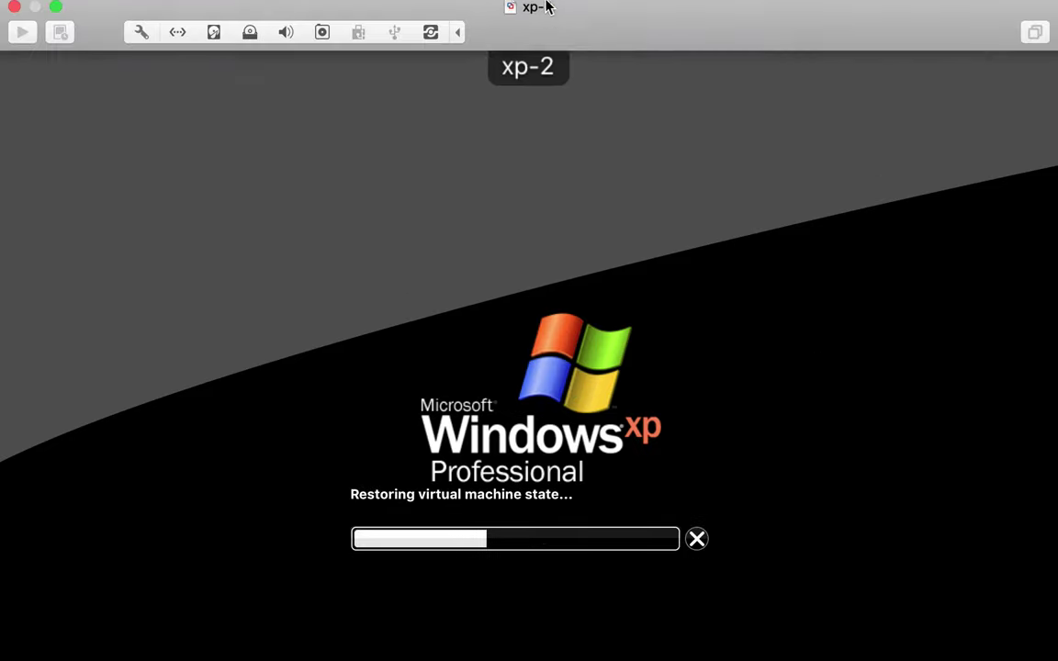
Turn the Mac's Wi-Fi off from the menu bar.
{"action": "left_click", "coordinate": [421, 11]}
{"action": "key", "text": "Escape"}
{"action": "left_click", "coordinate": [689, 10]}
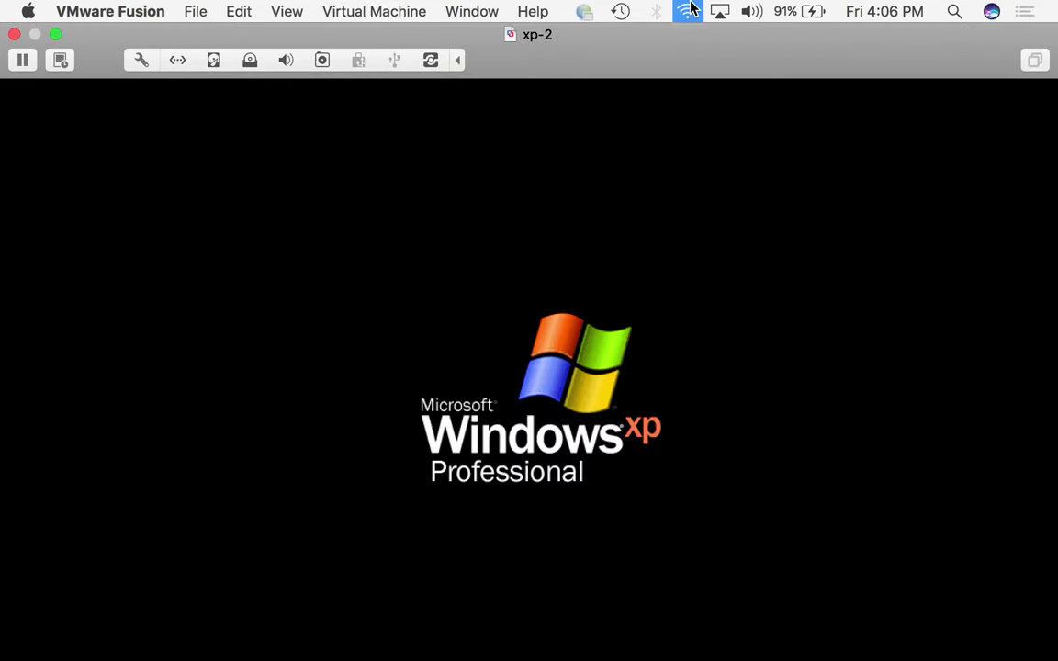
{"action": "left_click", "coordinate": [699, 75]}
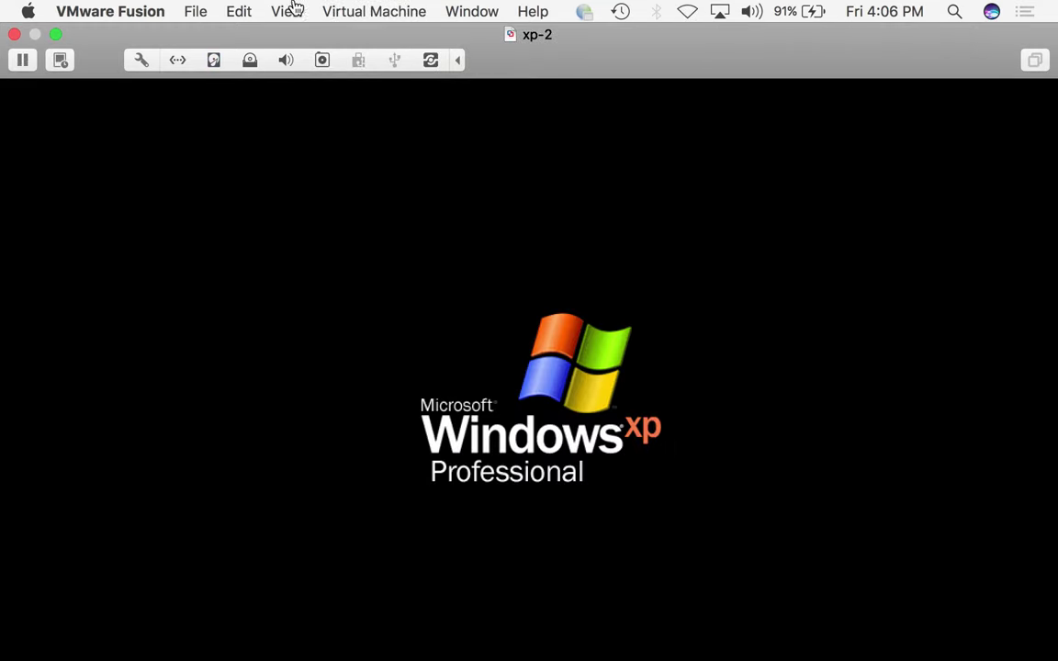
Review the xp-2 Network Adapter settings, then close Settings.
{"action": "left_click", "coordinate": [378, 8]}
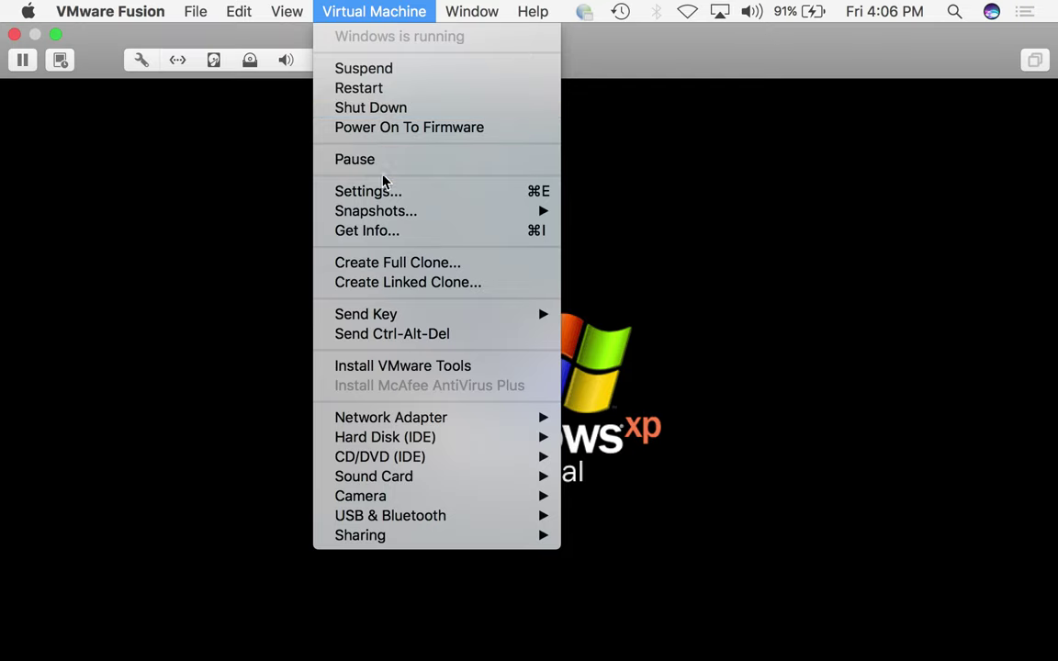
{"action": "left_click", "coordinate": [753, 206]}
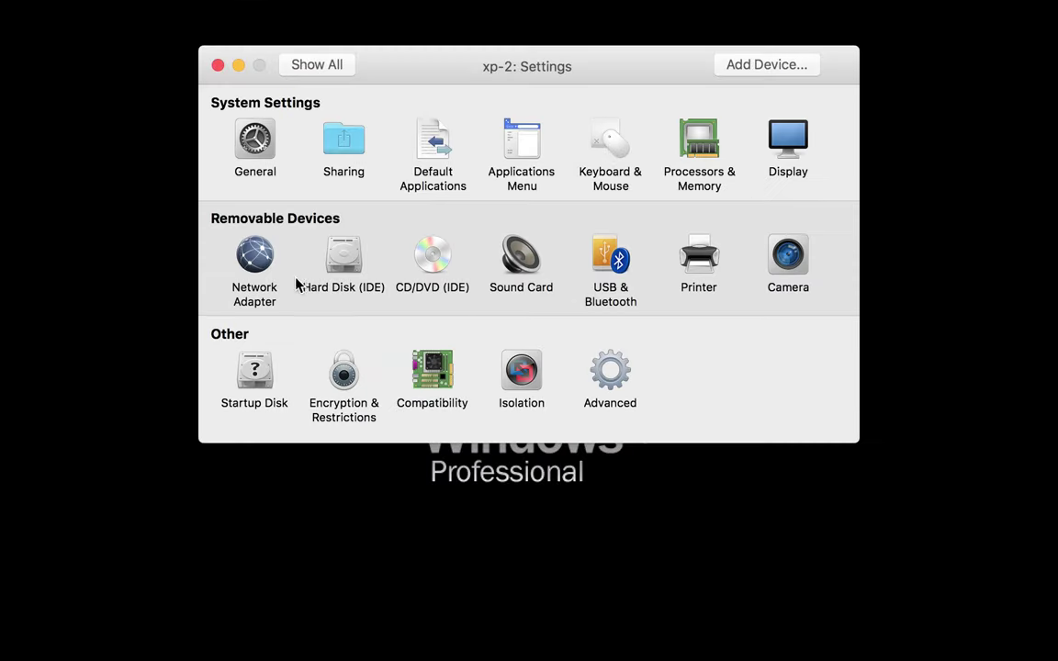
{"action": "left_click", "coordinate": [283, 272]}
{"action": "left_click", "coordinate": [218, 65]}
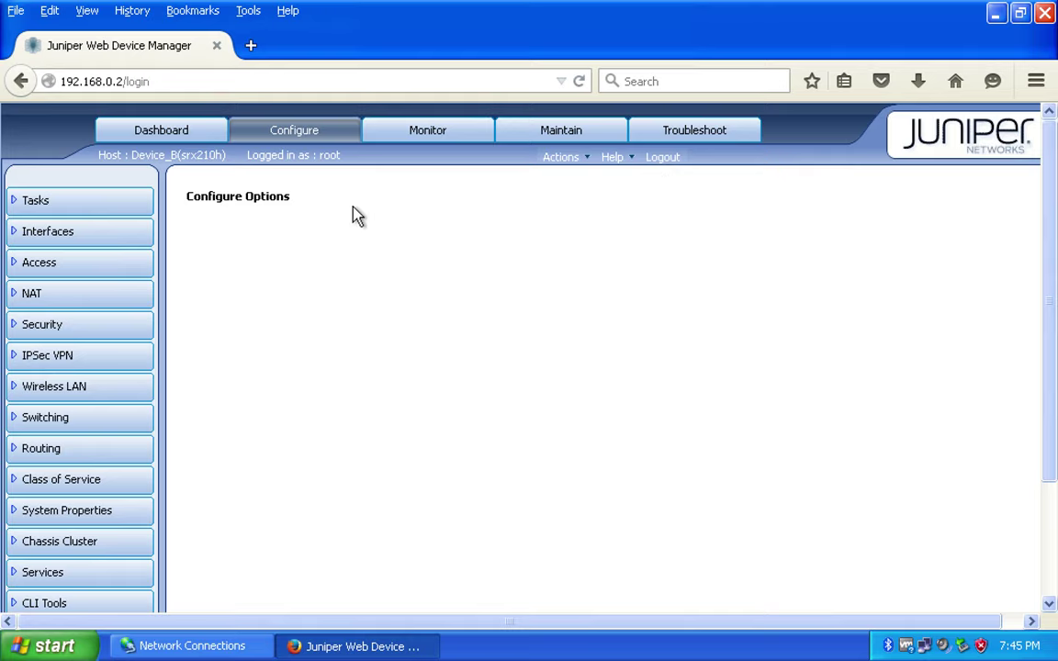
Reload the device manager page, then try loading 192.168.0.1 instead.
{"action": "left_click", "coordinate": [239, 82]}
{"action": "key", "text": "Return"}
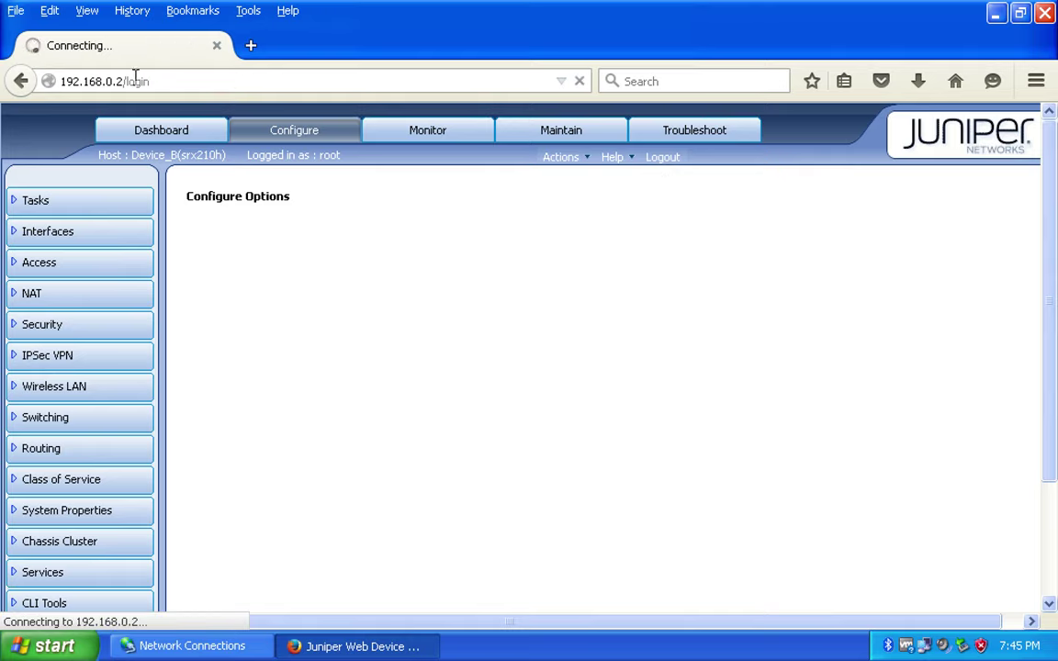
{"action": "left_click", "coordinate": [122, 81]}
{"action": "left_click", "coordinate": [174, 82]}
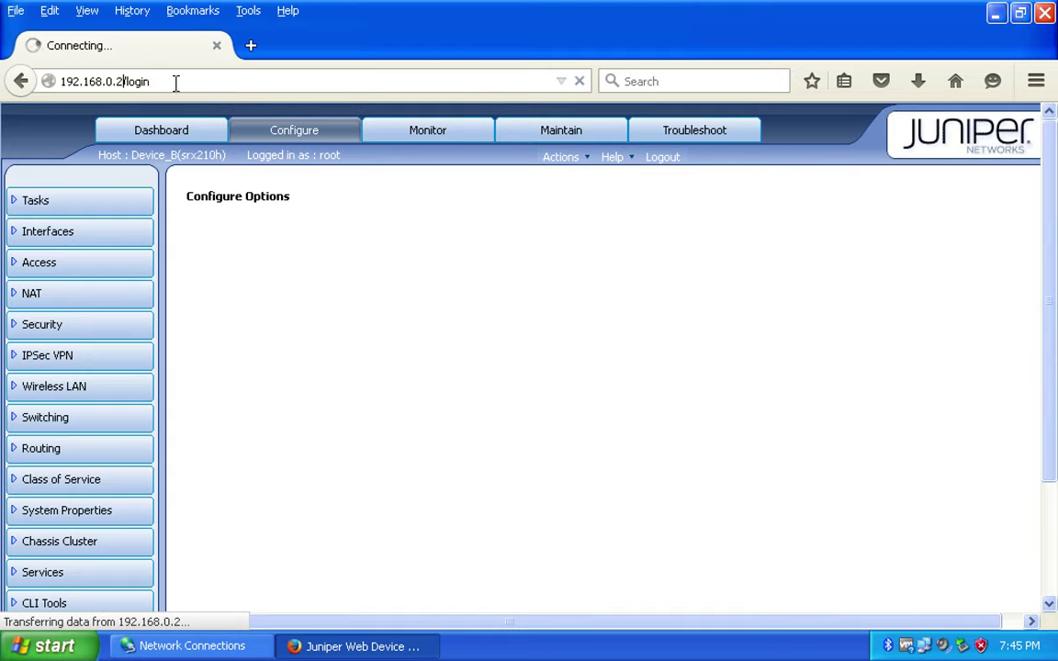
{"action": "key", "text": "BackSpace"}
{"action": "key", "text": "BackSpace"}
{"action": "key", "text": "BackSpace"}
{"action": "key", "text": "BackSpace"}
{"action": "key", "text": "BackSpace"}
{"action": "key", "text": "BackSpace"}
{"action": "key", "text": "BackSpace"}
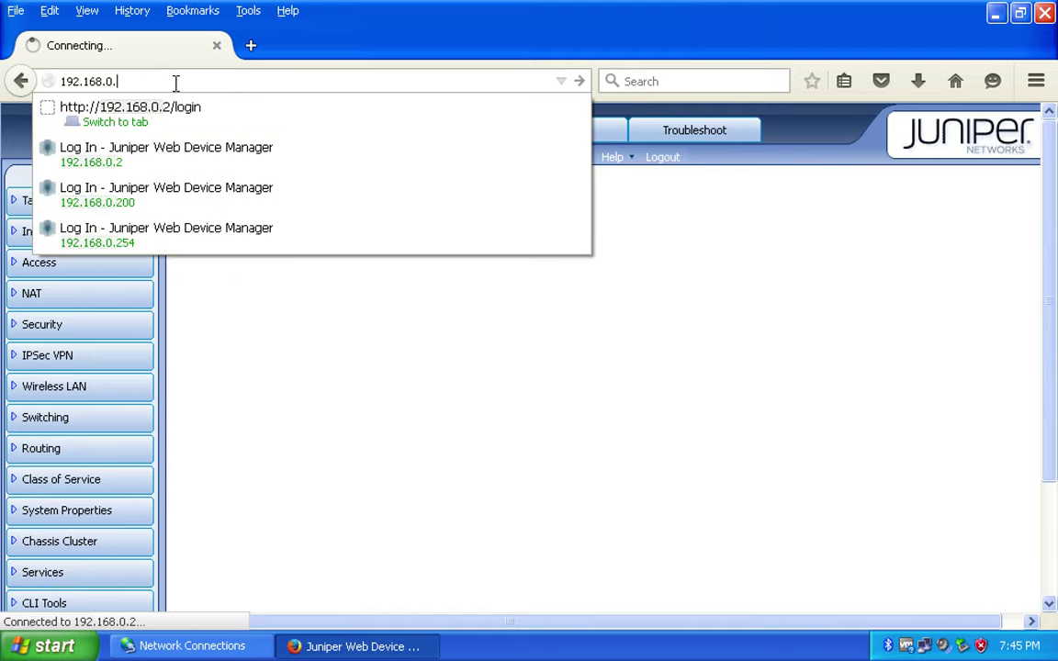
{"action": "type", "text": "1"}
{"action": "key", "text": "Return"}
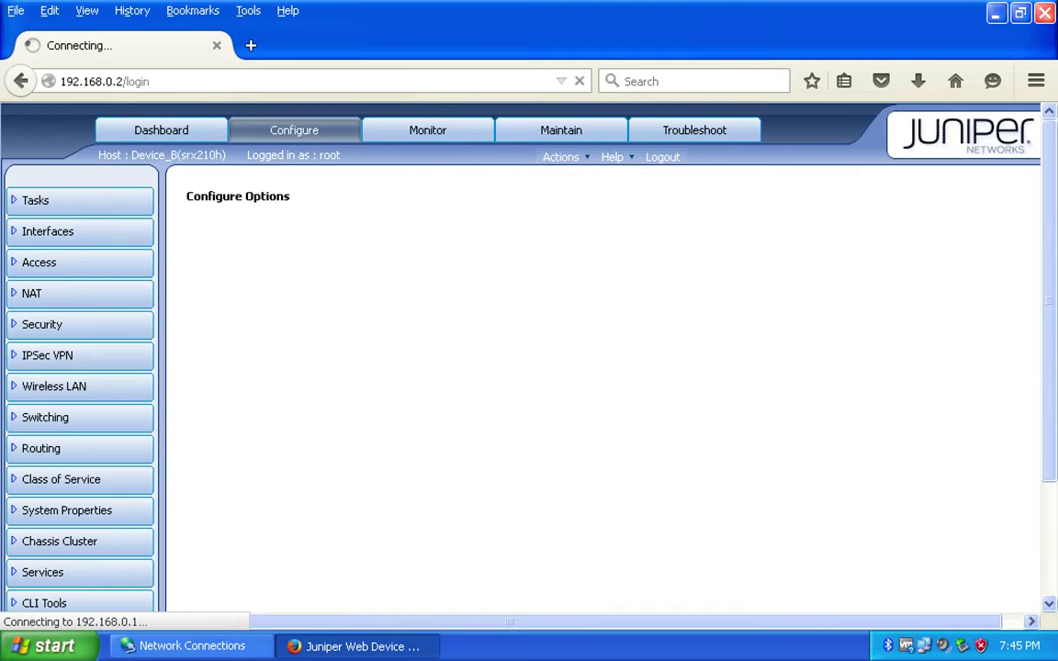
Close the browser, verify the 192.168.0.10 address and 192.168.0.1 gateway, and relaunch Firefox.
{"action": "left_click", "coordinate": [1047, 11]}
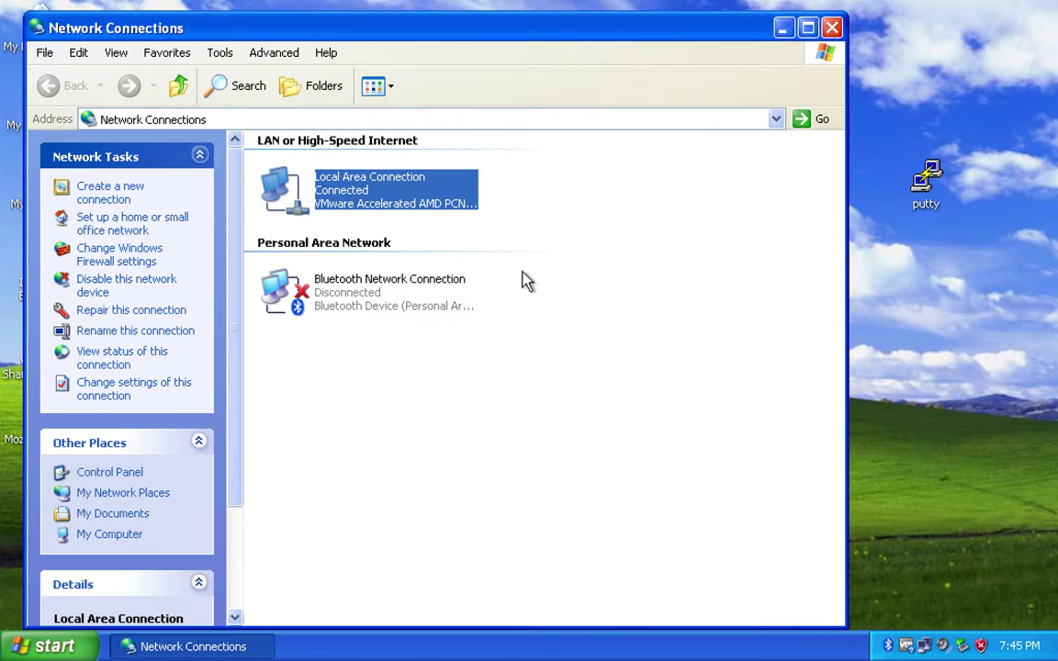
{"action": "right_click", "coordinate": [386, 218]}
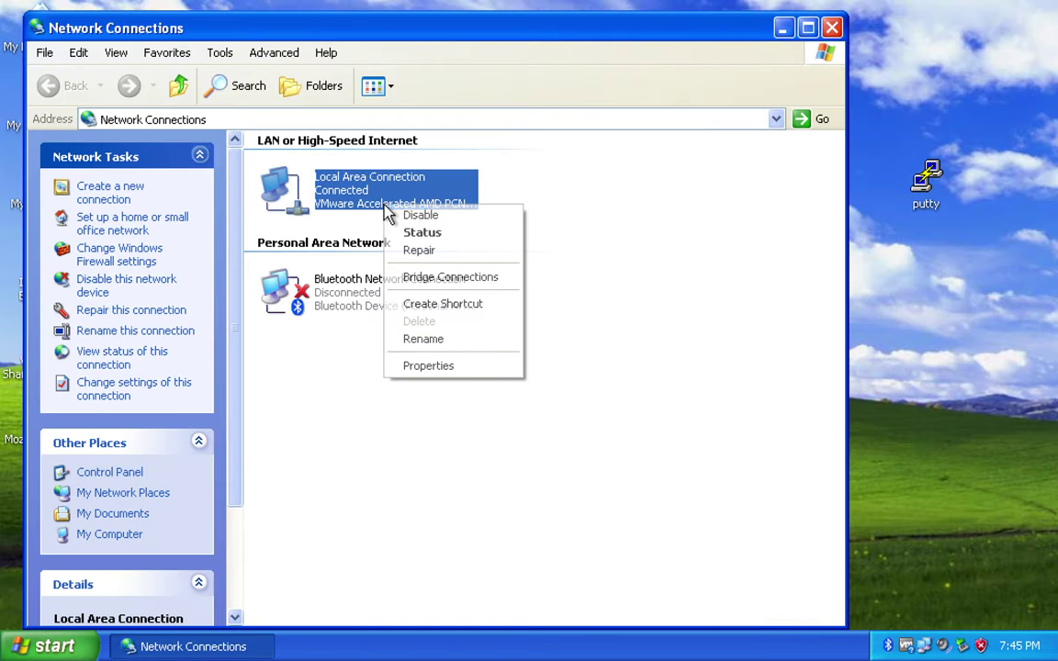
{"action": "left_click", "coordinate": [449, 239]}
{"action": "left_click", "coordinate": [428, 147]}
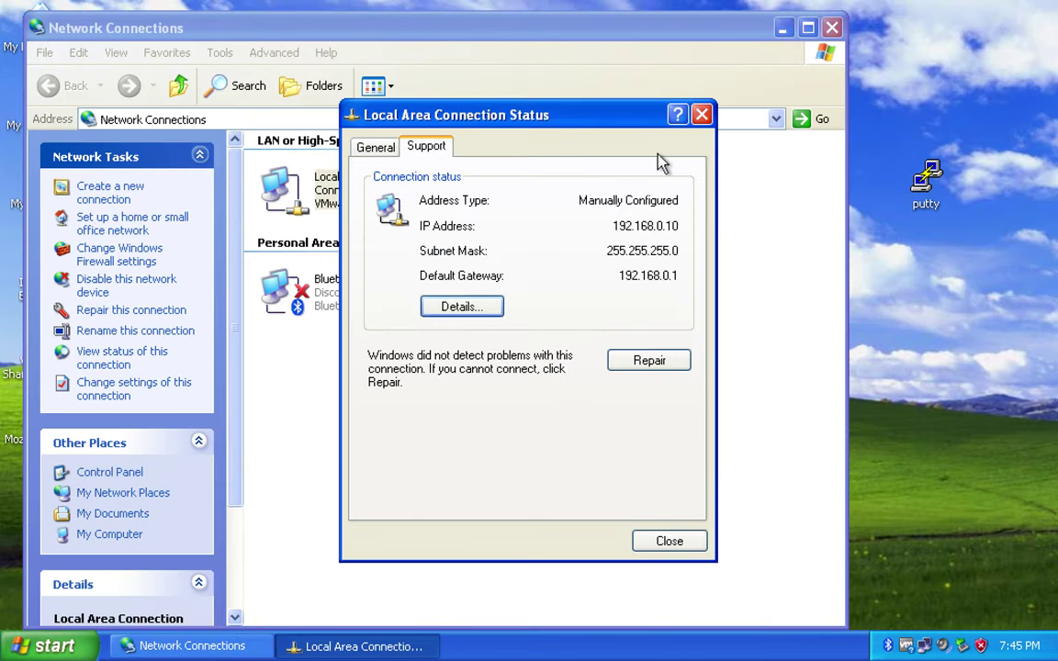
{"action": "left_click", "coordinate": [702, 115]}
{"action": "left_click", "coordinate": [833, 29]}
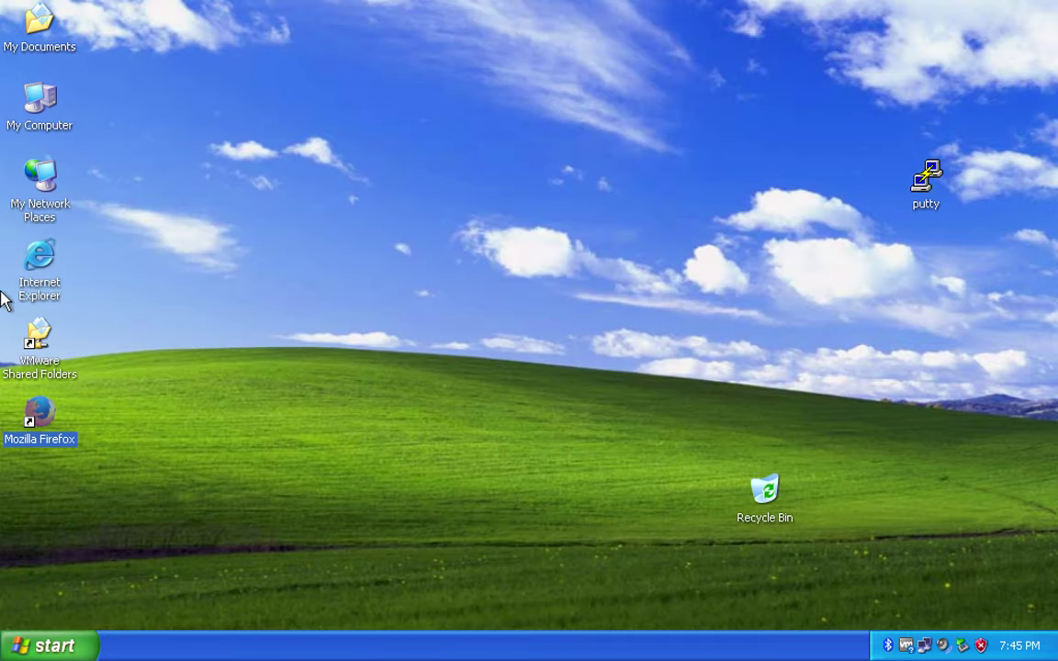
{"action": "double_click", "coordinate": [38, 411]}
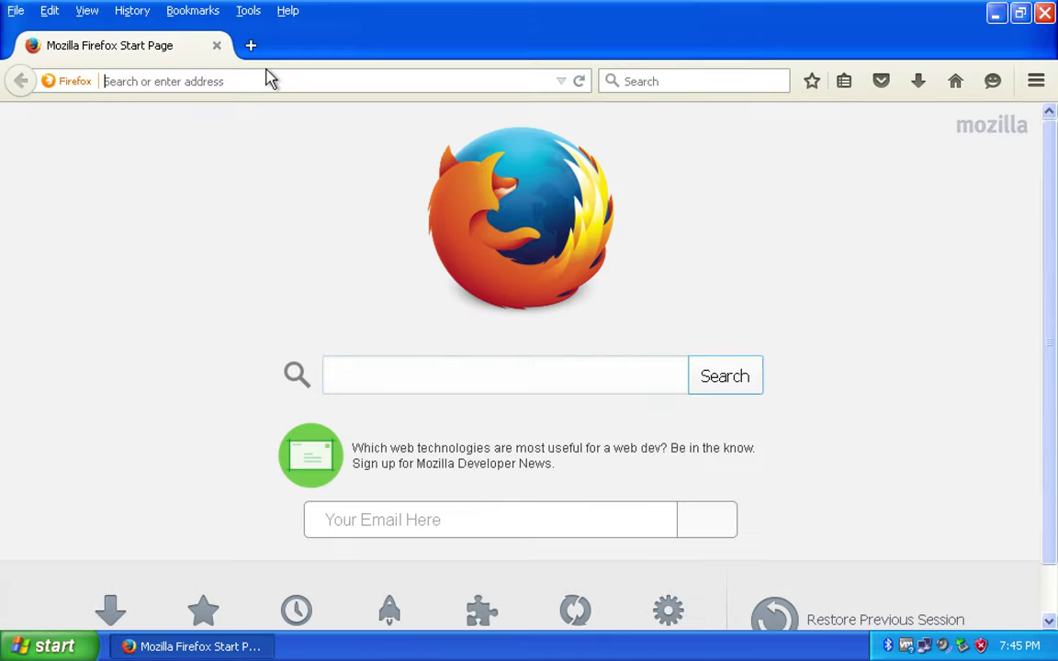
Enter 192.168.0.1 in Firefox's address bar to load the device manager.
{"action": "type", "text": "192.168"}
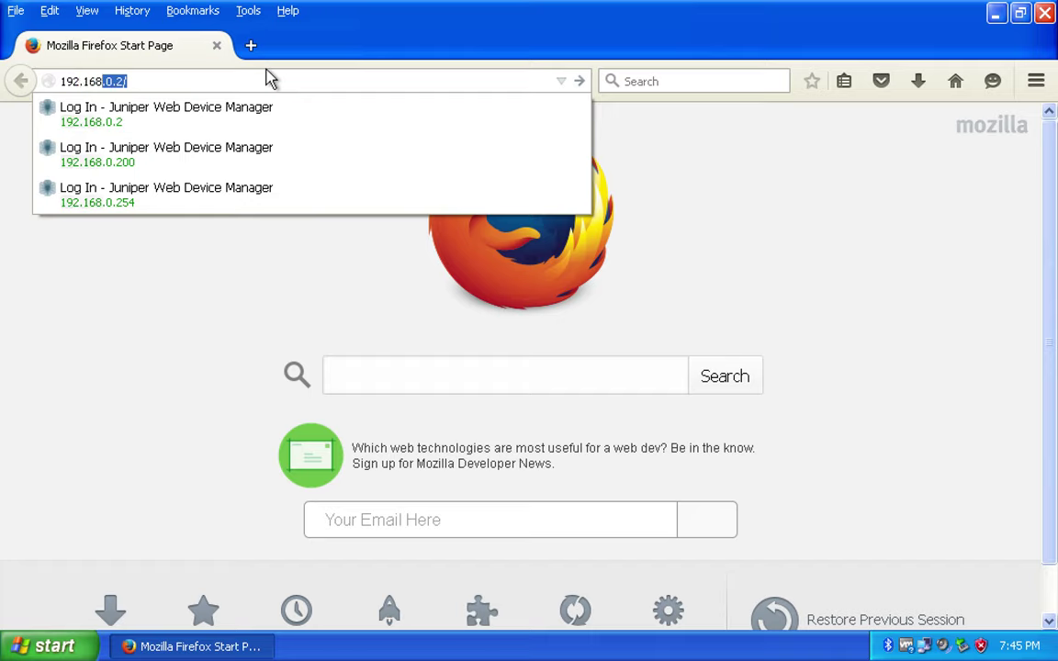
{"action": "type", "text": ".0.1"}
{"action": "key", "text": "Return"}
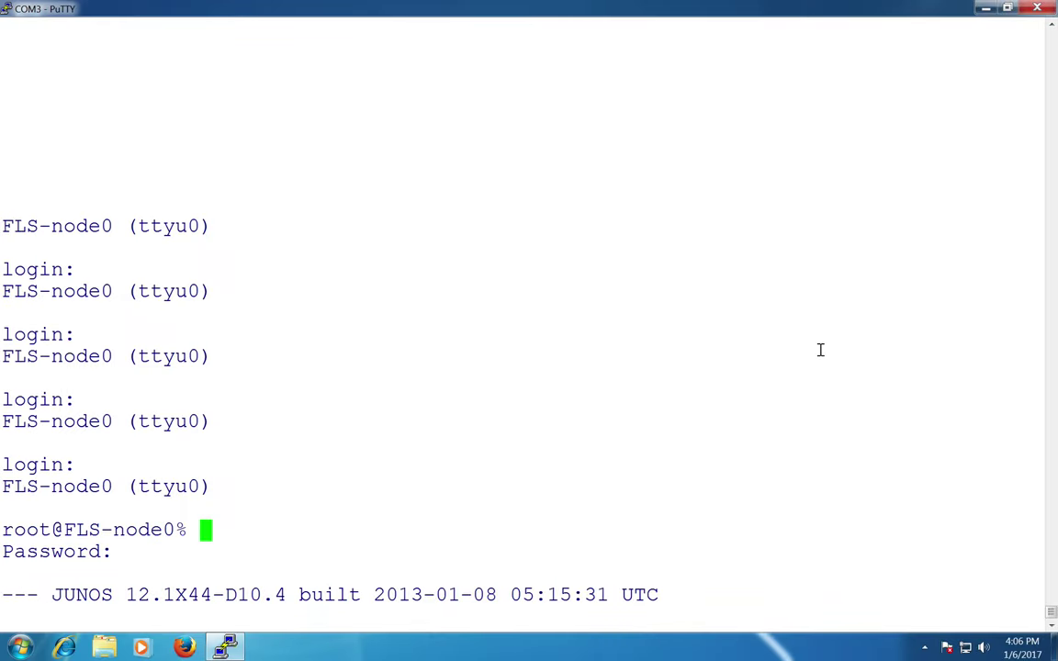
Start the Junos CLI with 'cli', then enter 'configure' mode on node0.
{"action": "key", "text": "Return"}
{"action": "key", "text": "Return"}
{"action": "key", "text": "Return"}
{"action": "key", "text": "Return"}
{"action": "key", "text": "Return"}
{"action": "key", "text": "Return"}
{"action": "key", "text": "Return"}
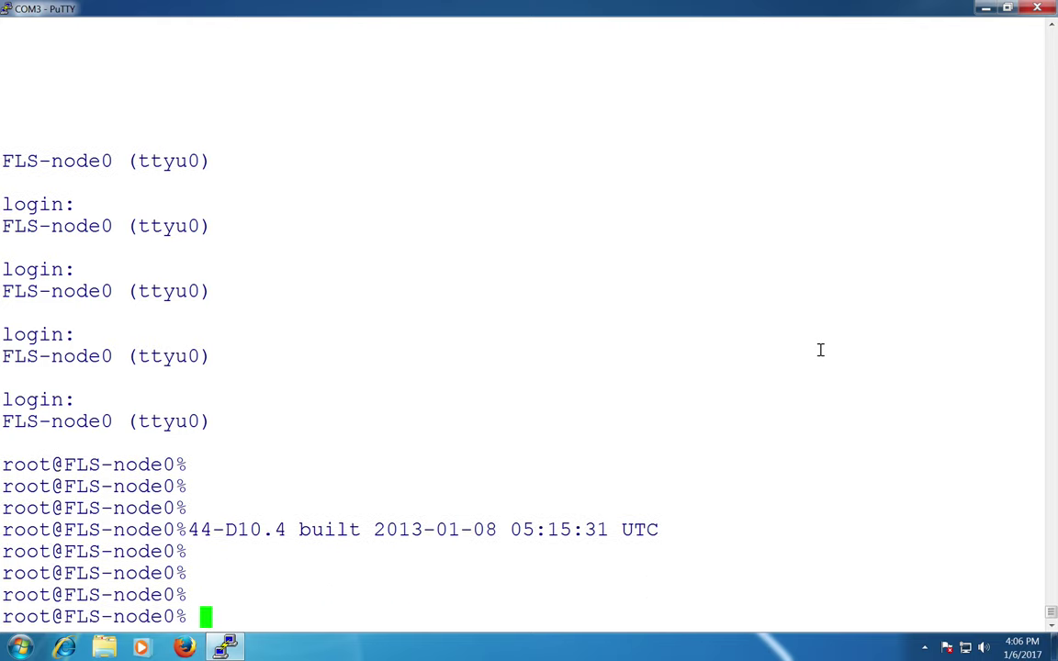
{"action": "type", "text": "edit sec"}
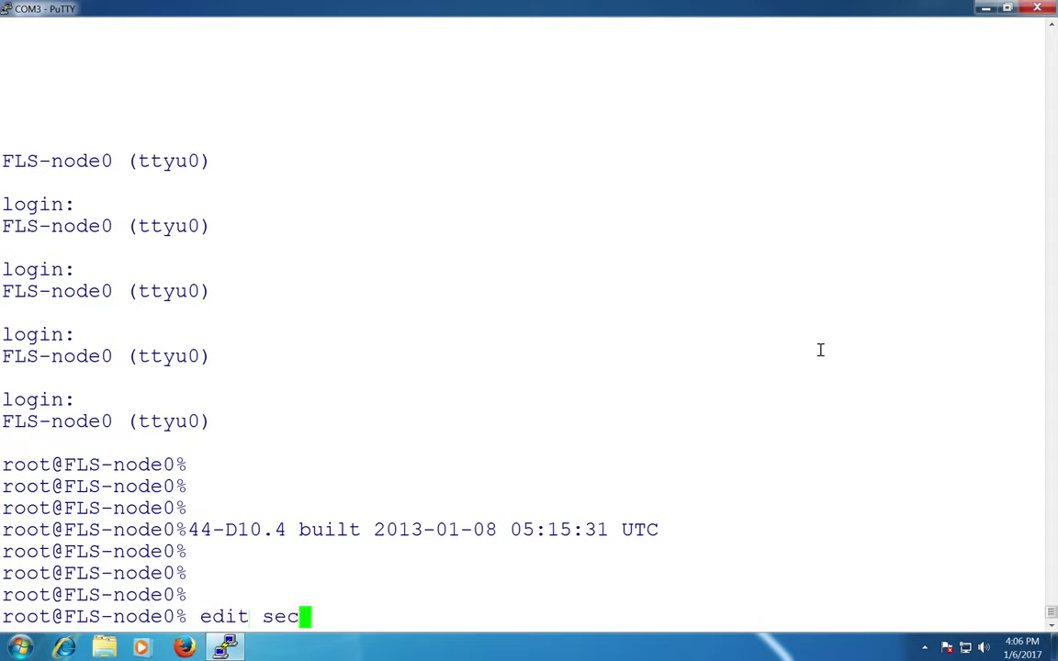
{"action": "type", "text": "u"}
{"action": "key", "text": "BackSpace"}
{"action": "key", "text": "BackSpace"}
{"action": "key", "text": "BackSpace"}
{"action": "key", "text": "BackSpace"}
{"action": "key", "text": "BackSpace"}
{"action": "key", "text": "BackSpace"}
{"action": "key", "text": "BackSpace"}
{"action": "key", "text": "BackSpace"}
{"action": "key", "text": "BackSpace"}
{"action": "type", "text": "cl"}
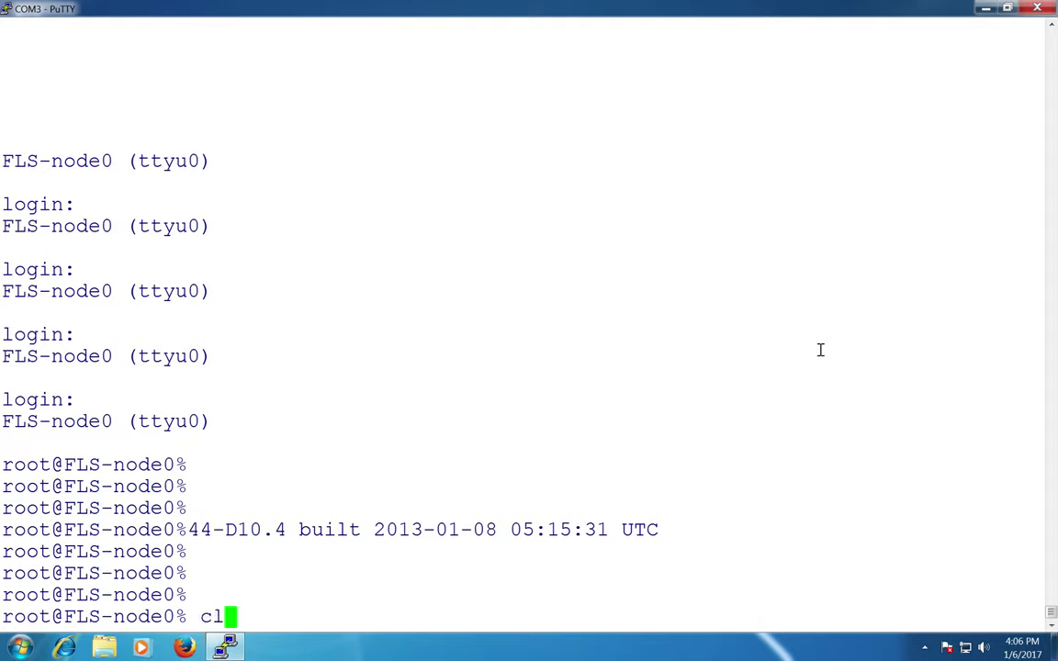
{"action": "type", "text": "i"}
{"action": "key", "text": "Return"}
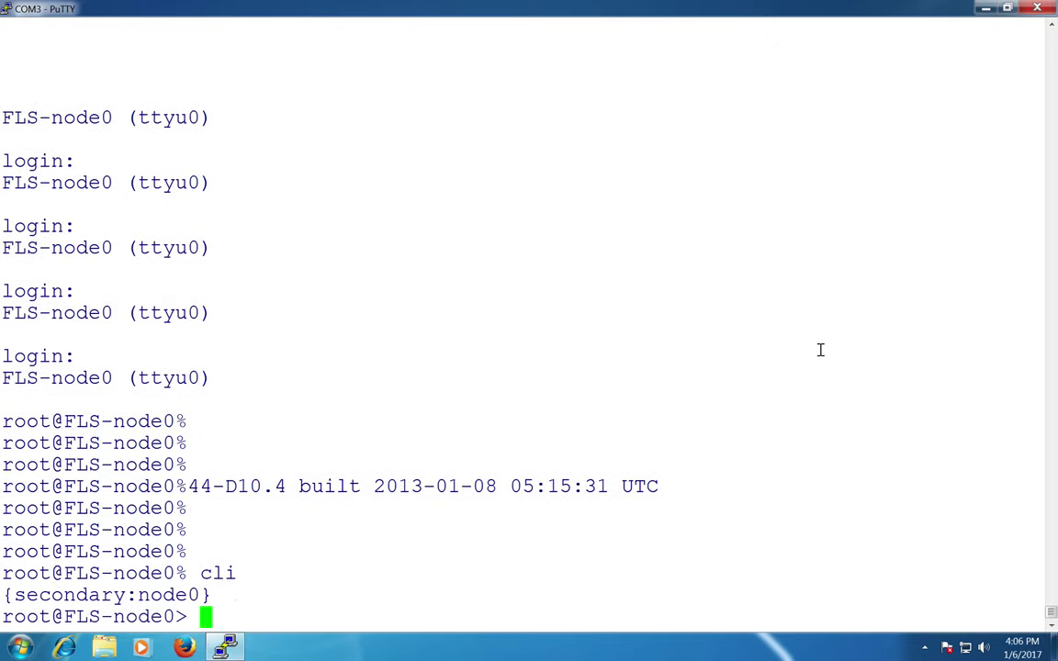
{"action": "type", "text": "configure"}
{"action": "key", "text": "Return"}
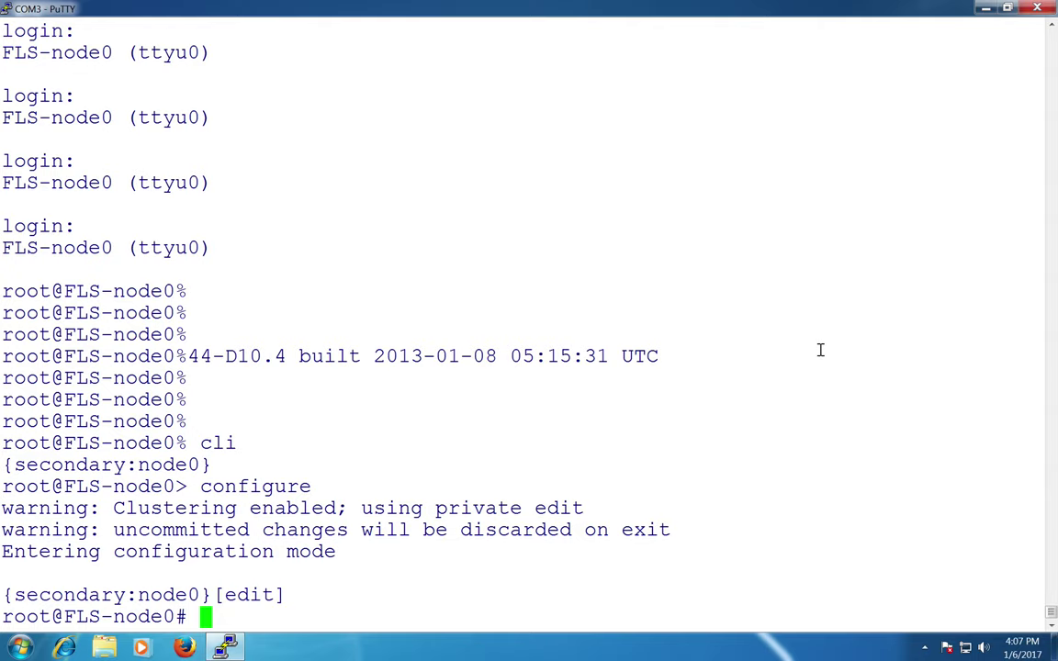
Enter configuration mode on the node1 console.
{"action": "key", "text": "Return"}
{"action": "key", "text": "Return"}
{"action": "key", "text": "Return"}
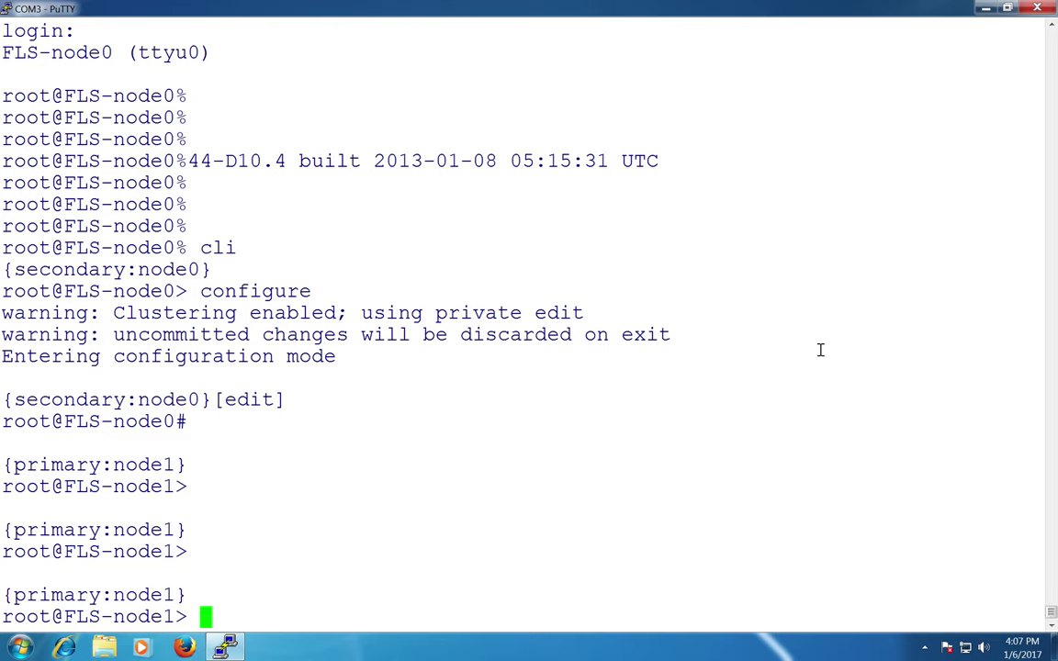
{"action": "type", "text": "configure"}
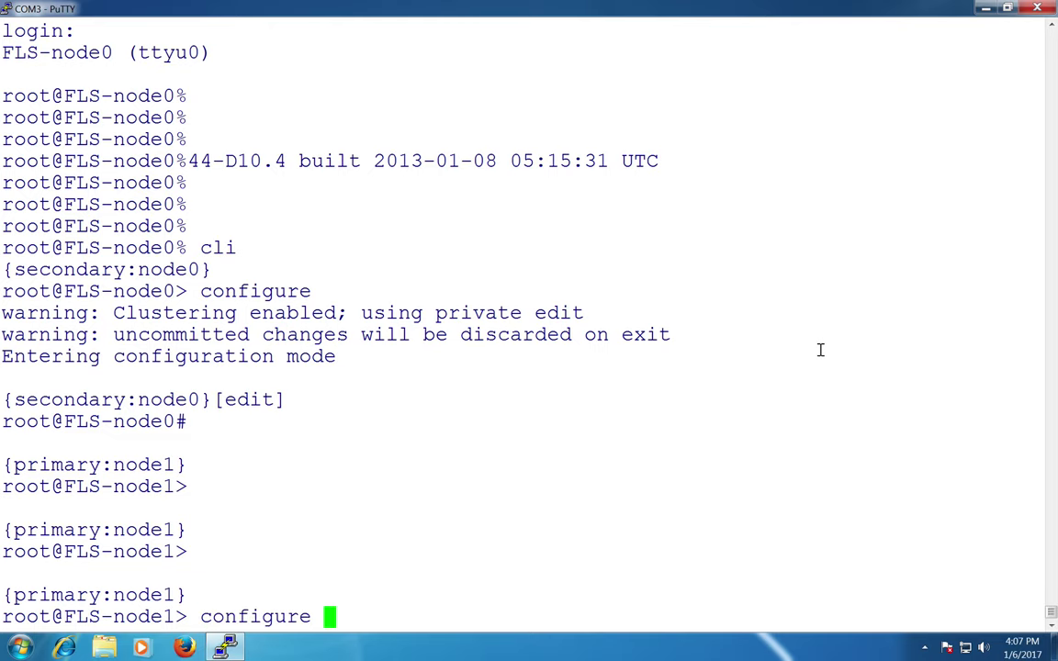
{"action": "key", "text": "Return"}
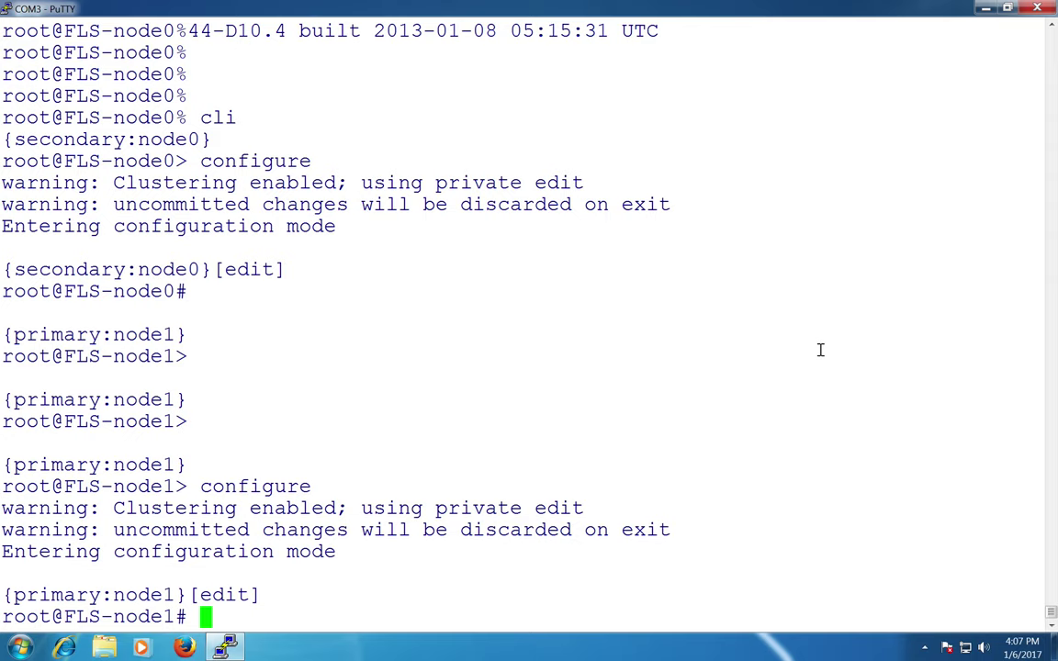
Run 'show security zones functional-zone management' to see its host-inbound system services.
{"action": "type", "text": "shw"}
{"action": "key", "text": "Return"}
{"action": "key", "text": "Up"}
{"action": "key", "text": "BackSpace"}
{"action": "type", "text": "ow"}
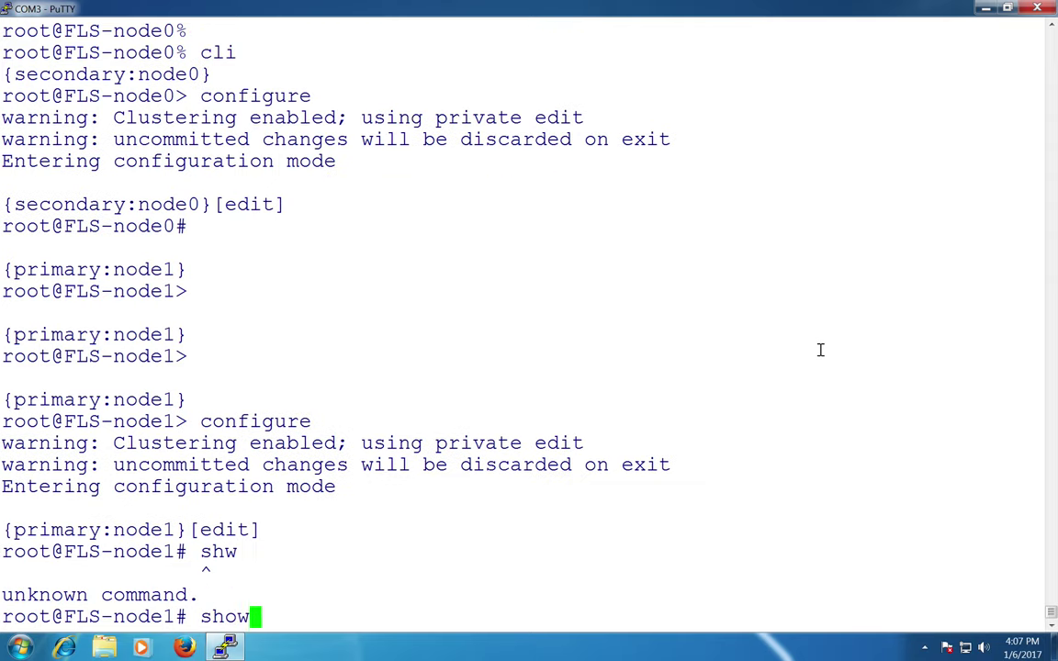
{"action": "type", "text": " security"}
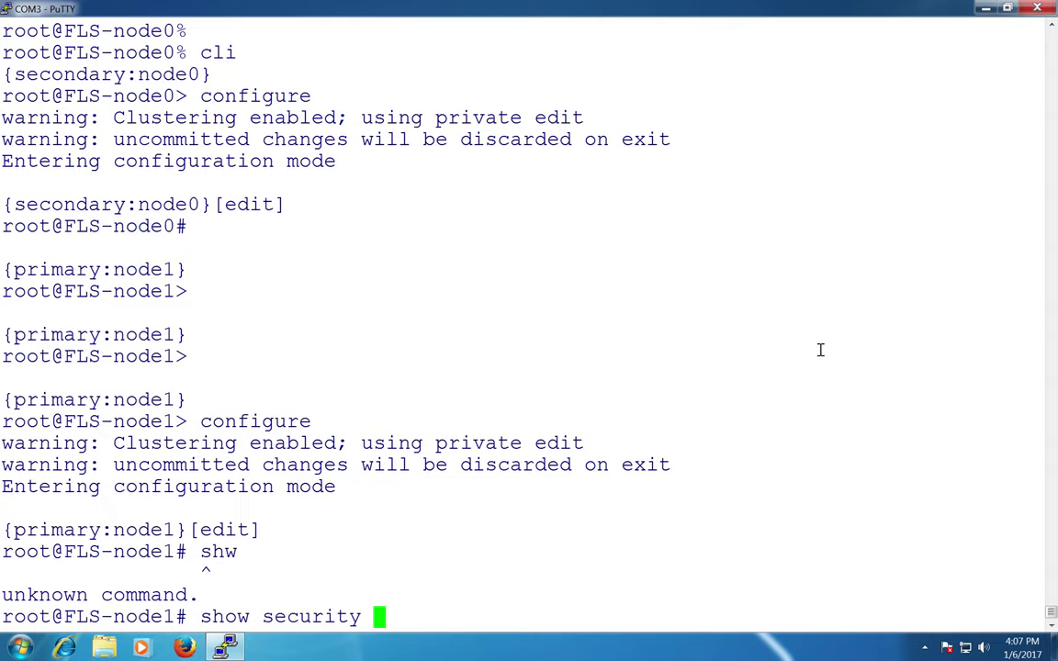
{"action": "type", "text": "zones "}
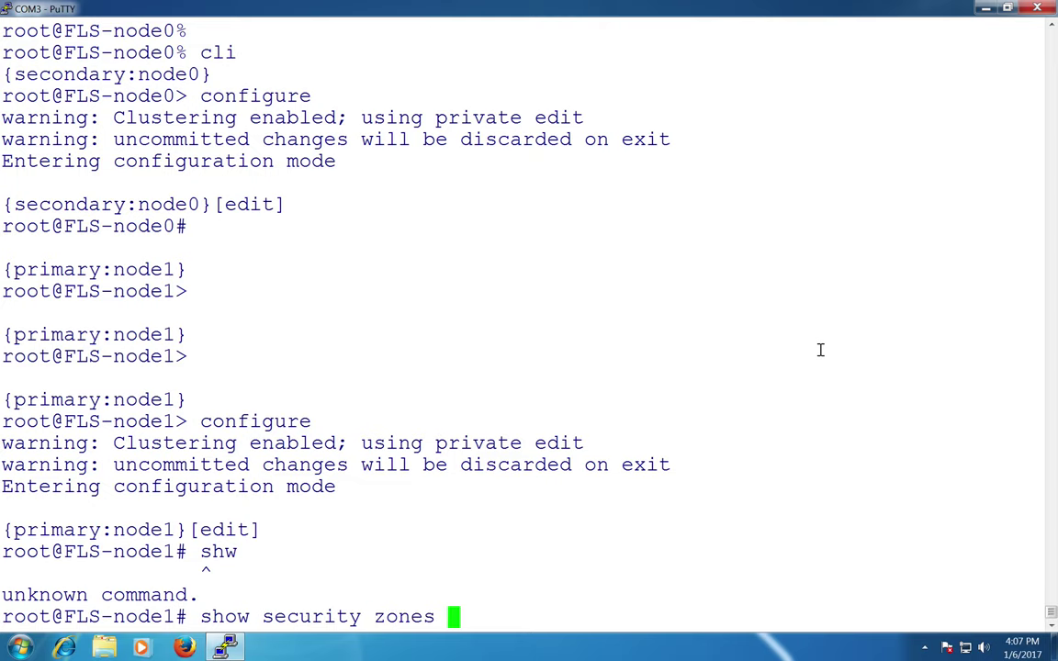
{"action": "type", "text": "functional-zone"}
{"action": "key", "text": "Return"}
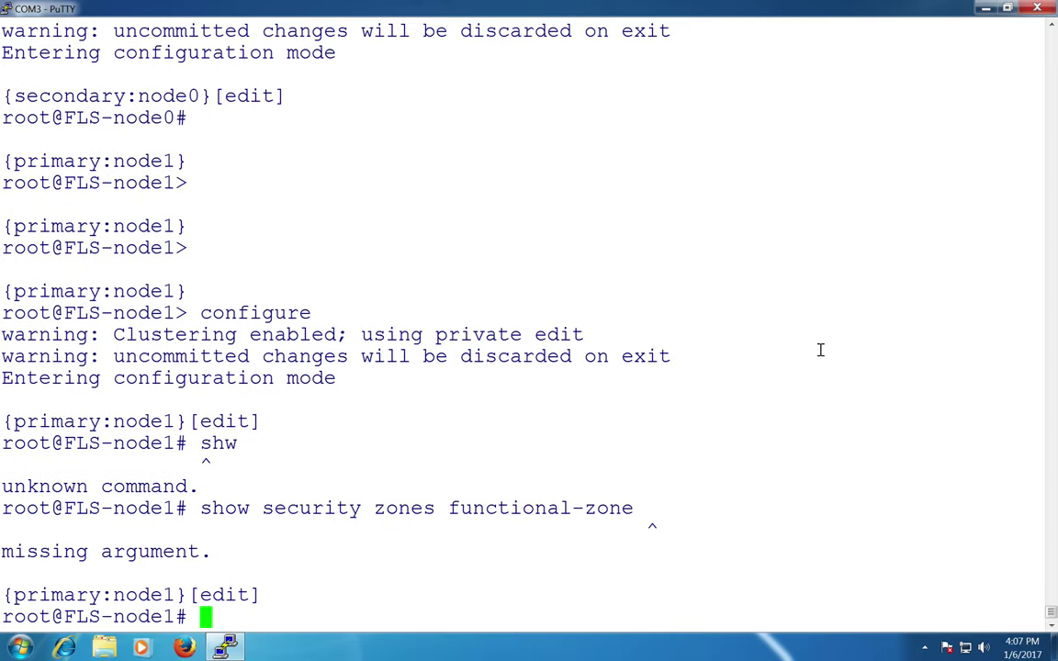
{"action": "key", "text": "Up"}
{"action": "type", "text": "management"}
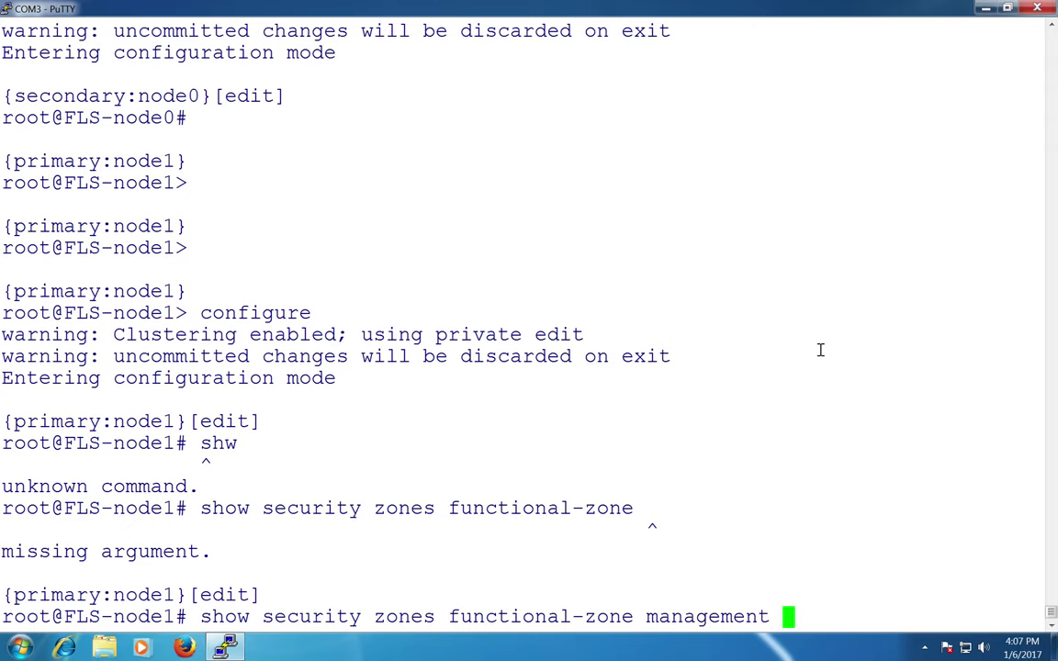
{"action": "key", "text": "Return"}
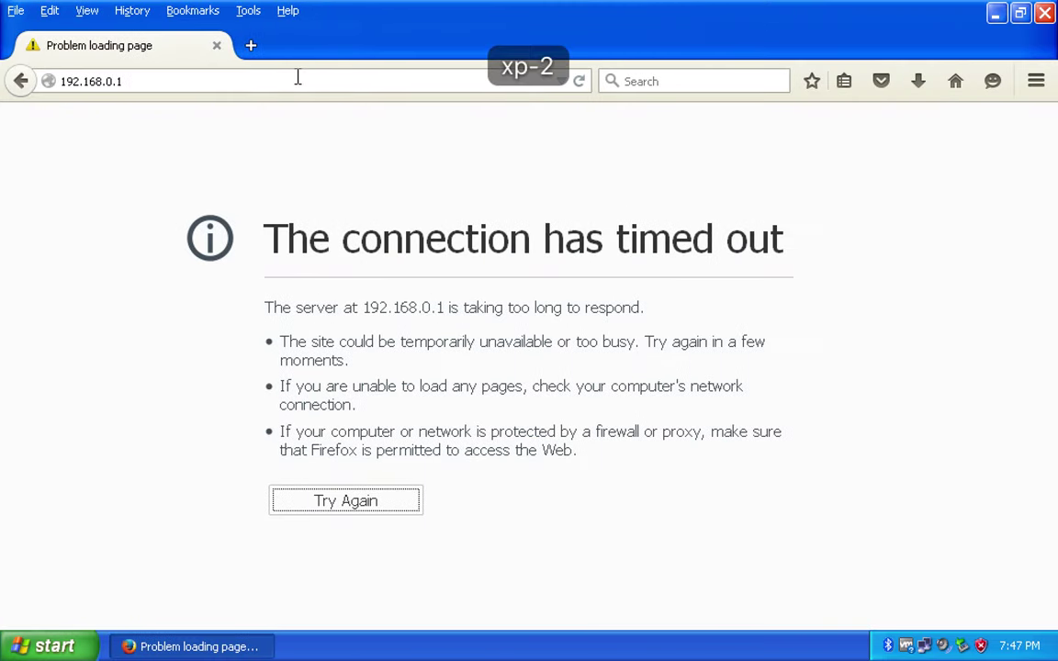
Retry loading 192.168.0.1 in Firefox.
{"action": "left_click", "coordinate": [298, 78]}
{"action": "key", "text": "Return"}
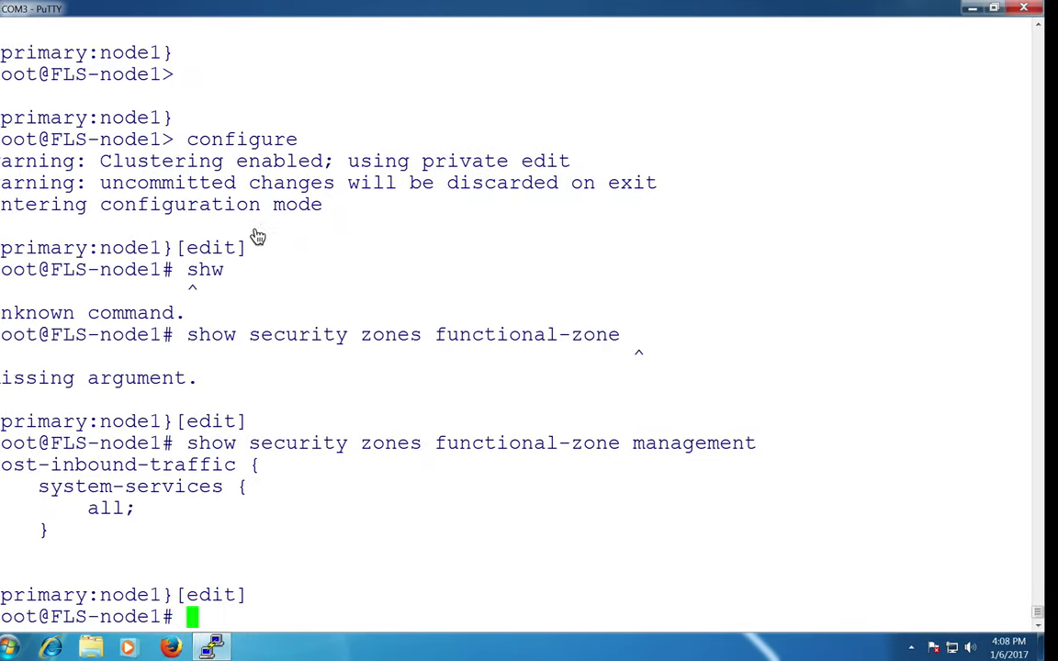
{"action": "double_click", "coordinate": [329, 470]}
List node1's configurable interfaces, such as reth0 and reth1, with 'set interfaces ?'.
{"action": "left_click", "coordinate": [329, 470]}
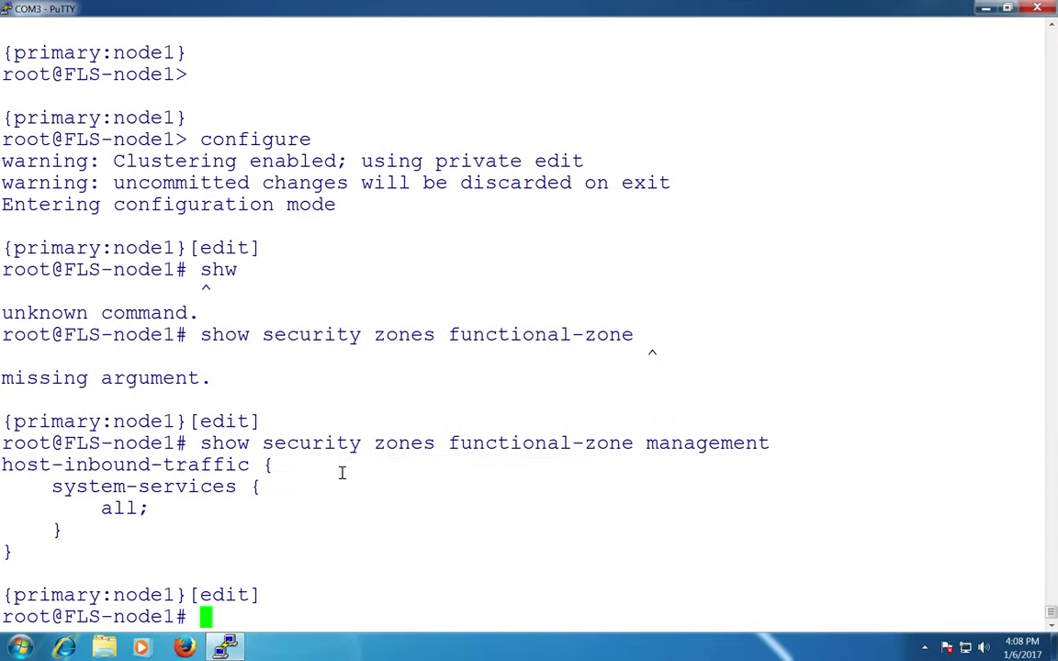
{"action": "type", "text": "set interfaces "}
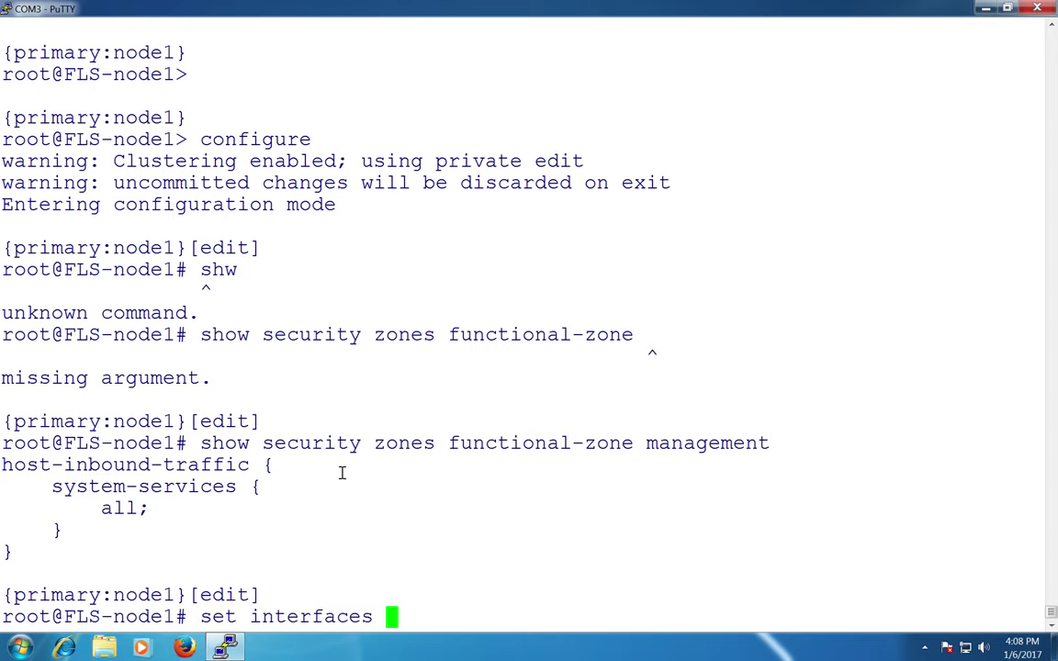
{"action": "type", "text": "?"}
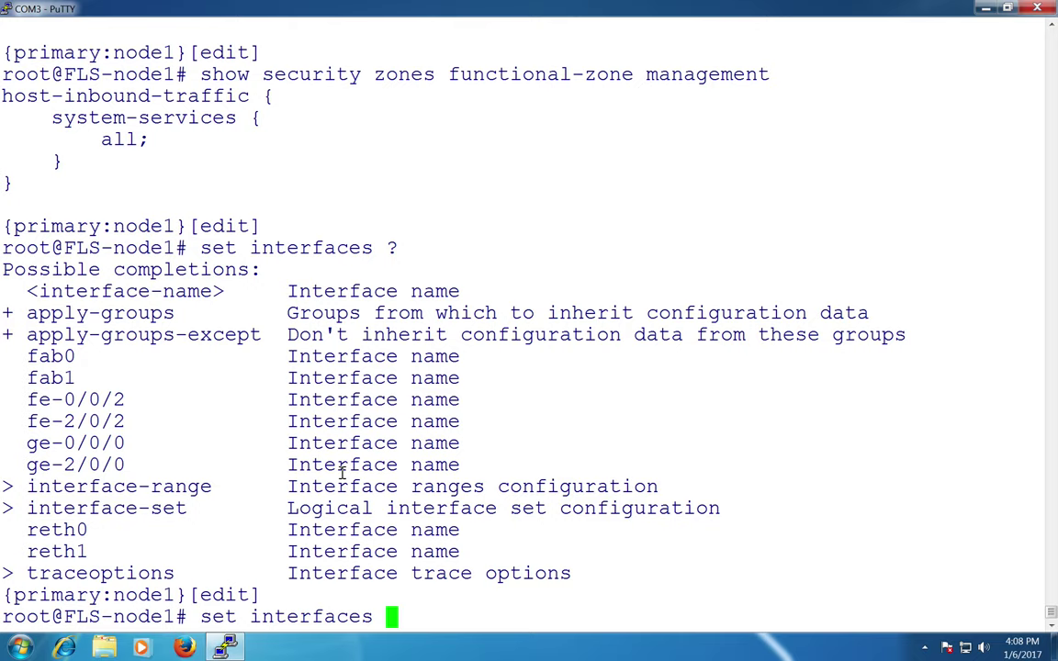
{"action": "key", "text": "BackSpace"}
{"action": "key", "text": "BackSpace"}
{"action": "key", "text": "BackSpace"}
{"action": "key", "text": "BackSpace"}
{"action": "key", "text": "BackSpace"}
{"action": "key", "text": "BackSpace"}
{"action": "key", "text": "BackSpace"}
{"action": "key", "text": "BackSpace"}
{"action": "key", "text": "BackSpace"}
{"action": "key", "text": "BackSpace"}
{"action": "key", "text": "BackSpace"}
{"action": "key", "text": "BackSpace"}
{"action": "key", "text": "BackSpace"}
{"action": "key", "text": "BackSpace"}
{"action": "key", "text": "BackSpace"}
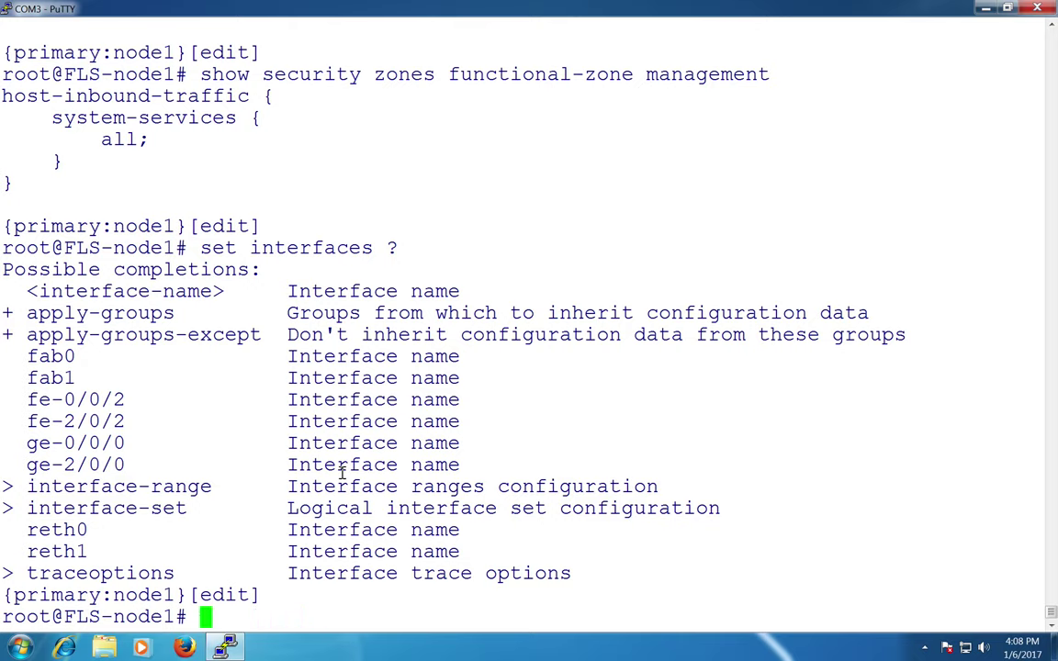
Return to the top level of the configuration with 'top'.
{"action": "type", "text": "top"}
{"action": "key", "text": "Return"}
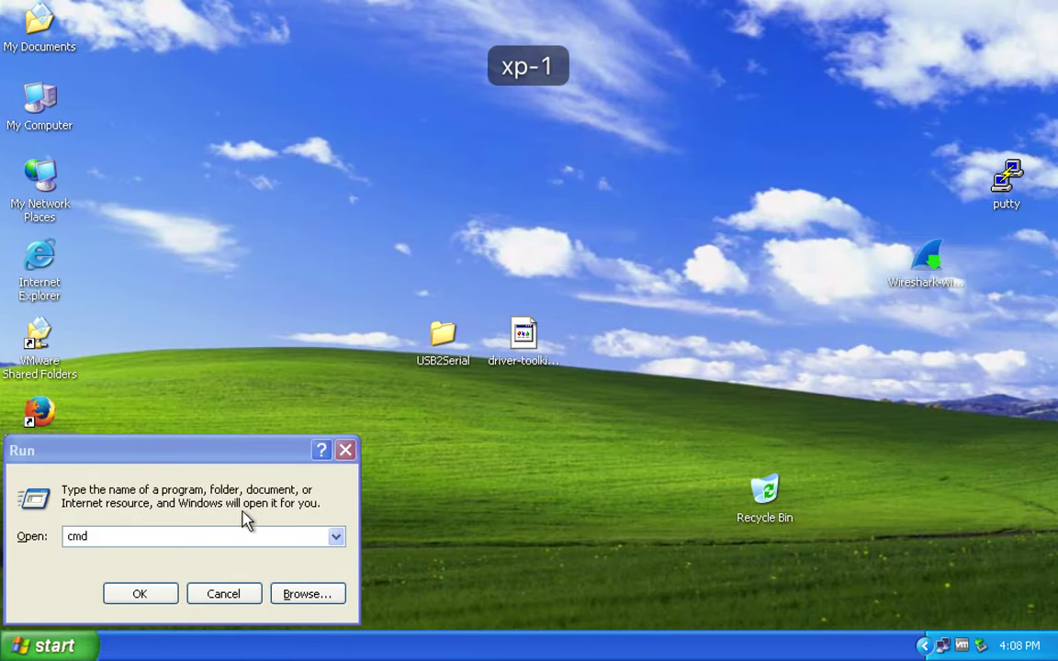
{"action": "left_click", "coordinate": [223, 594]}
{"action": "key", "text": "super+r"}
Check the Local Area Connection's TCP/IP settings: static 10.0.0.1, gateway 10.0.0.254.
{"action": "type", "text": "ncpa.cpl"}
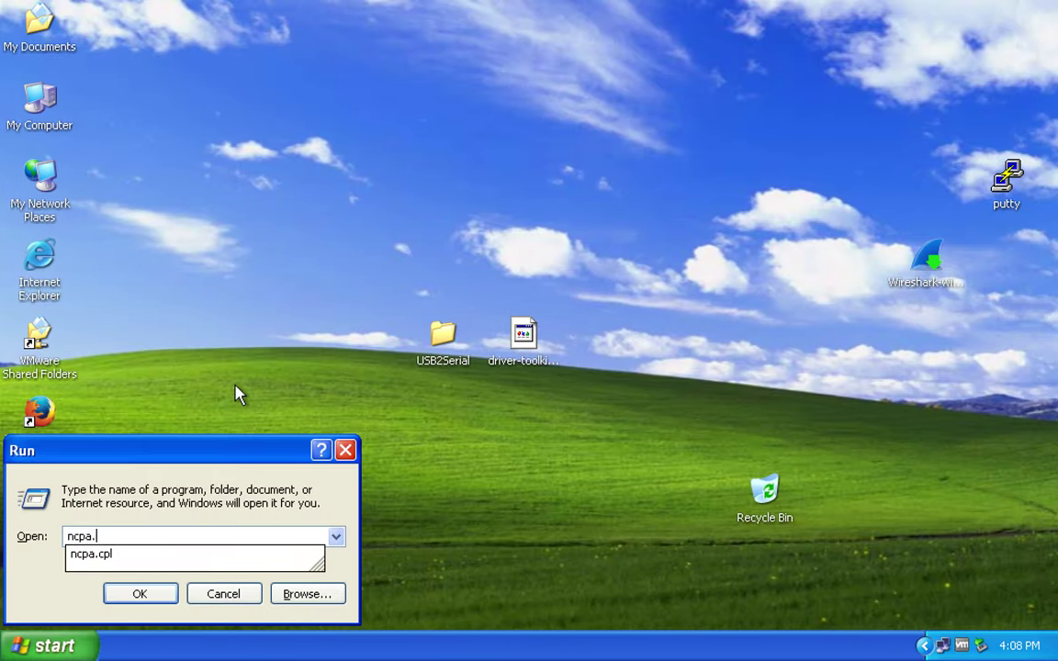
{"action": "key", "text": "Return"}
{"action": "left_click", "coordinate": [414, 177]}
{"action": "right_click", "coordinate": [413, 178]}
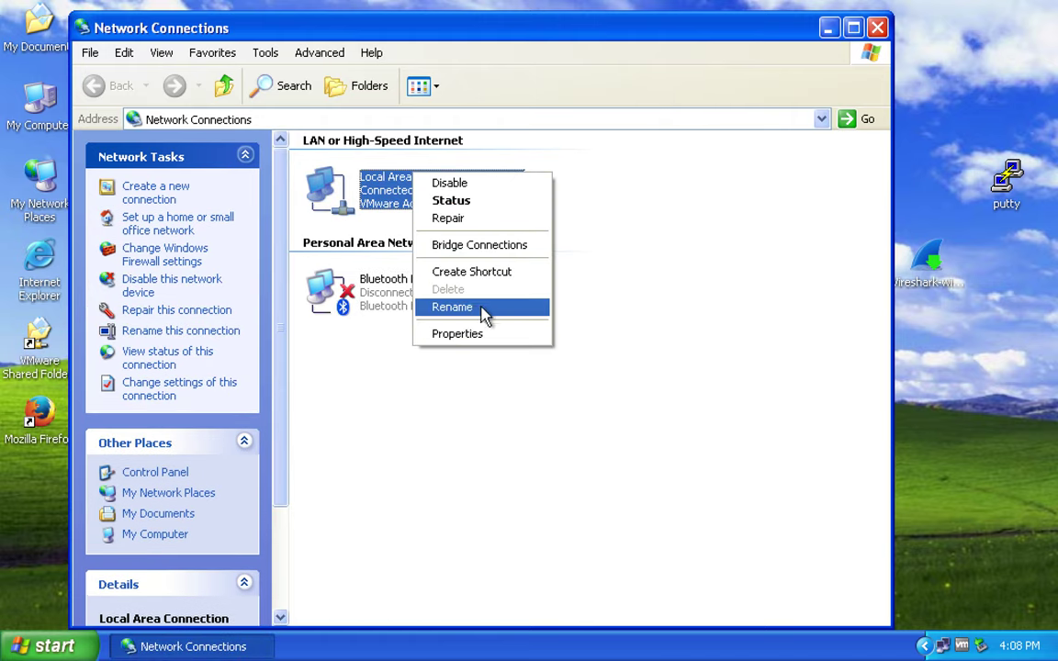
{"action": "left_click", "coordinate": [476, 335]}
{"action": "left_click", "coordinate": [252, 308]}
{"action": "left_click", "coordinate": [363, 347]}
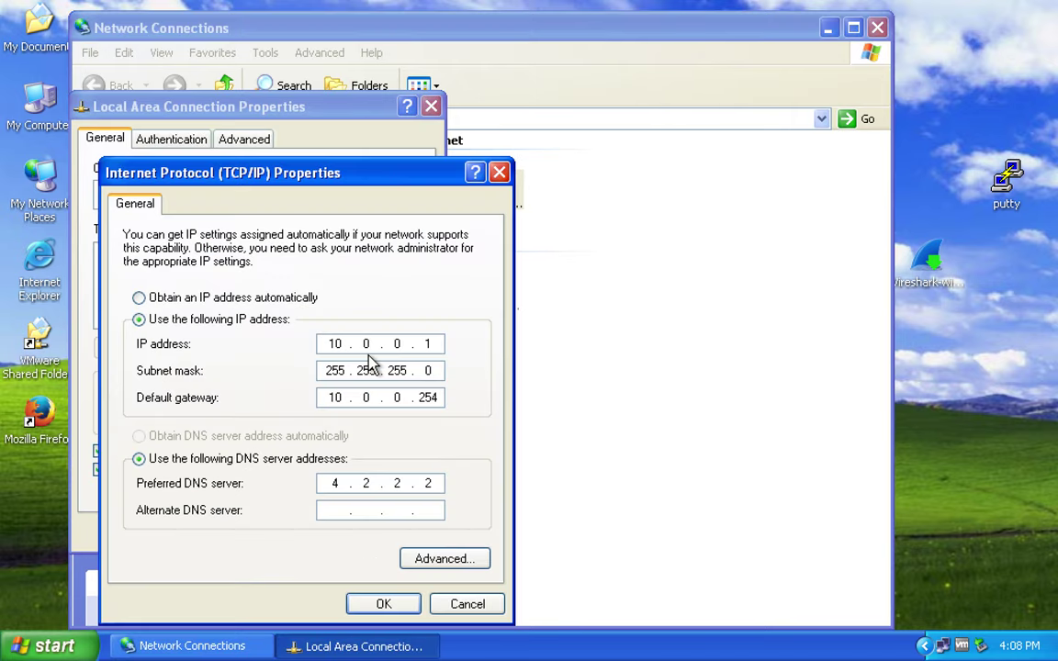
{"action": "left_click", "coordinate": [499, 171]}
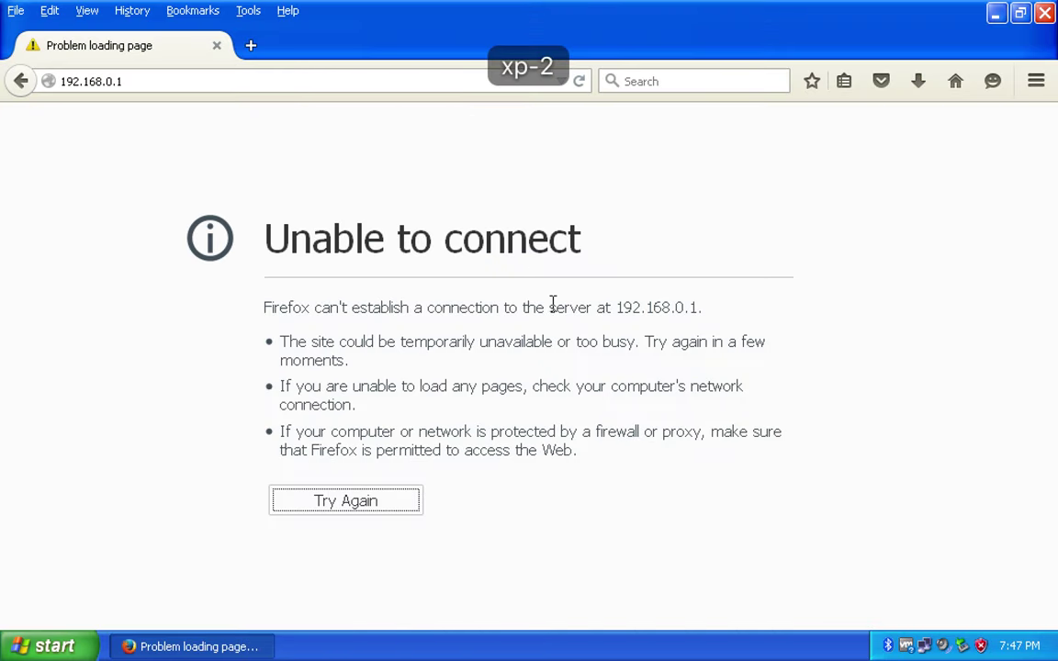
Retry 192.168.0.1, then load 192.168.0.2 instead, which also times out.
{"action": "left_click", "coordinate": [339, 81]}
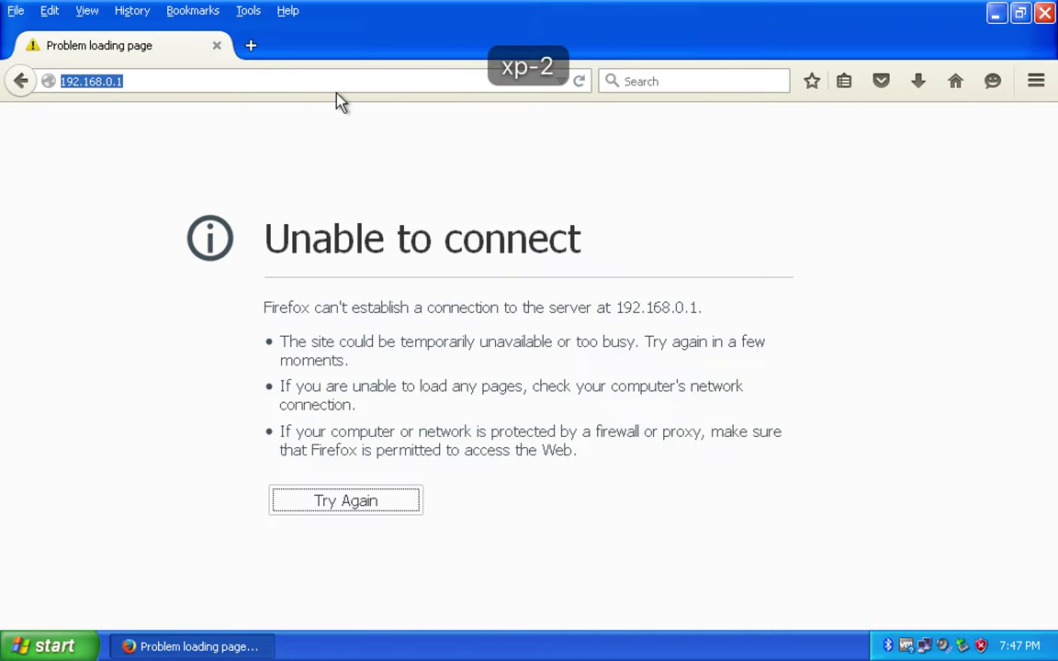
{"action": "key", "text": "Return"}
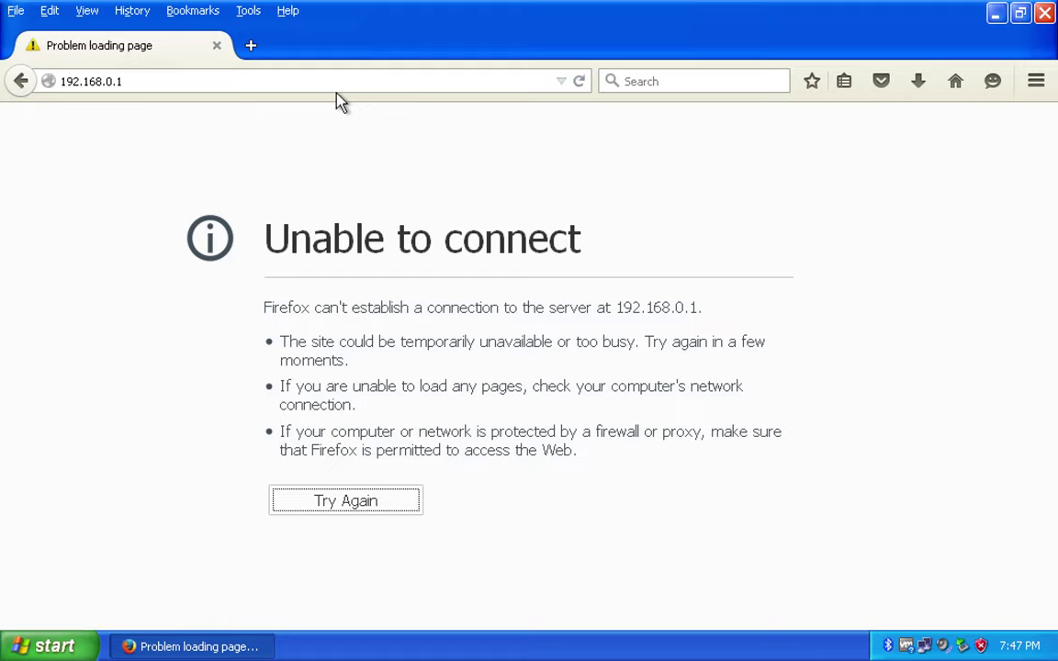
{"action": "left_click", "coordinate": [324, 76]}
{"action": "left_click", "coordinate": [324, 76]}
{"action": "key", "text": "BackSpace"}
{"action": "type", "text": "2"}
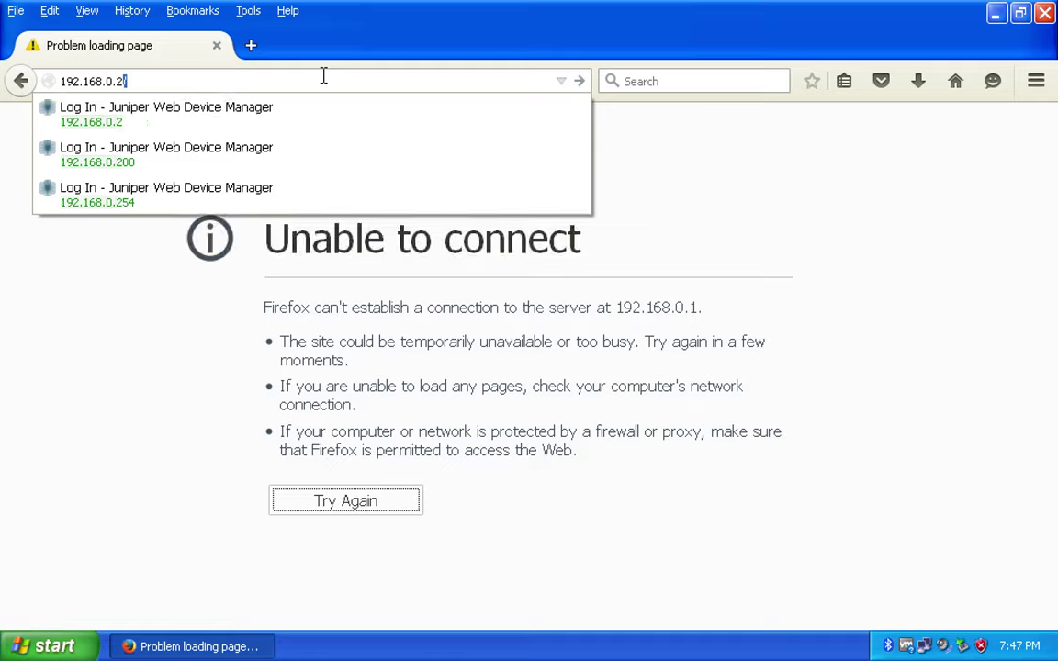
{"action": "key", "text": "Return"}
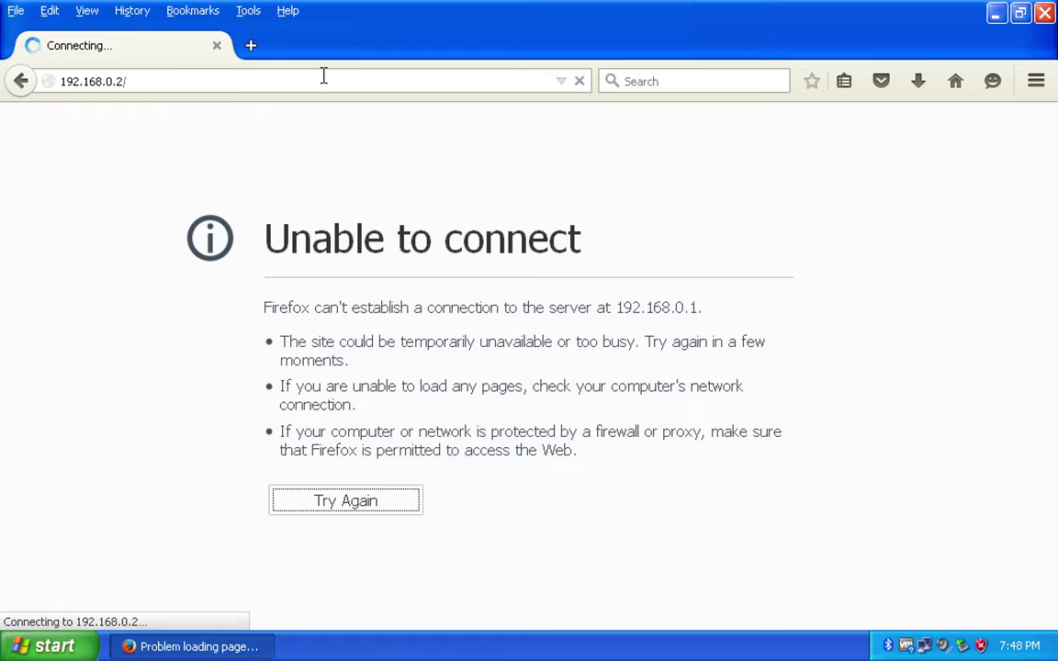
{"action": "key", "text": "super+r"}
In cmd, run ipconfig to confirm 192.168.0.10, then ping 192.168.0.1 with 0% loss.
{"action": "type", "text": "n"}
{"action": "key", "text": "BackSpace"}
{"action": "key", "text": "BackSpace"}
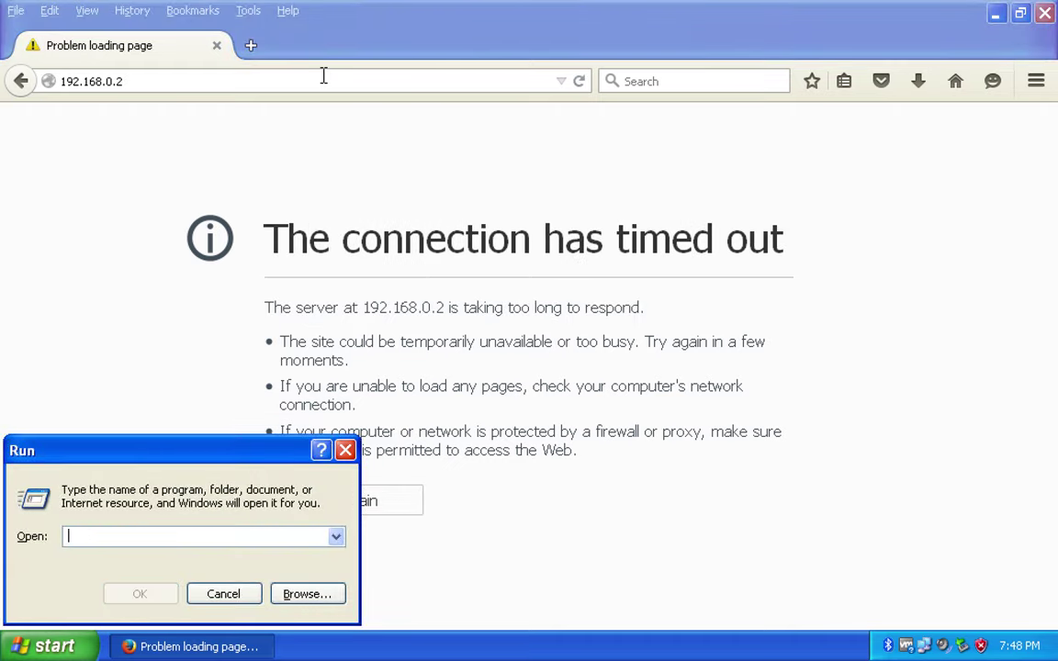
{"action": "type", "text": "cmd"}
{"action": "key", "text": "Return"}
{"action": "type", "text": "ipconfig"}
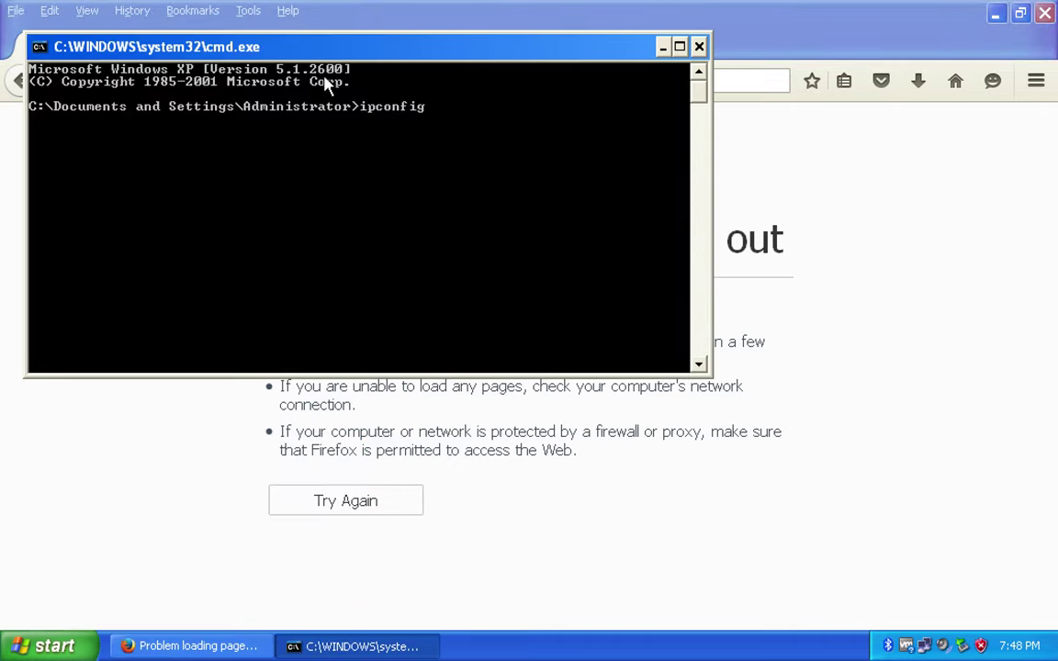
{"action": "key", "text": "Return"}
{"action": "type", "text": "ping "}
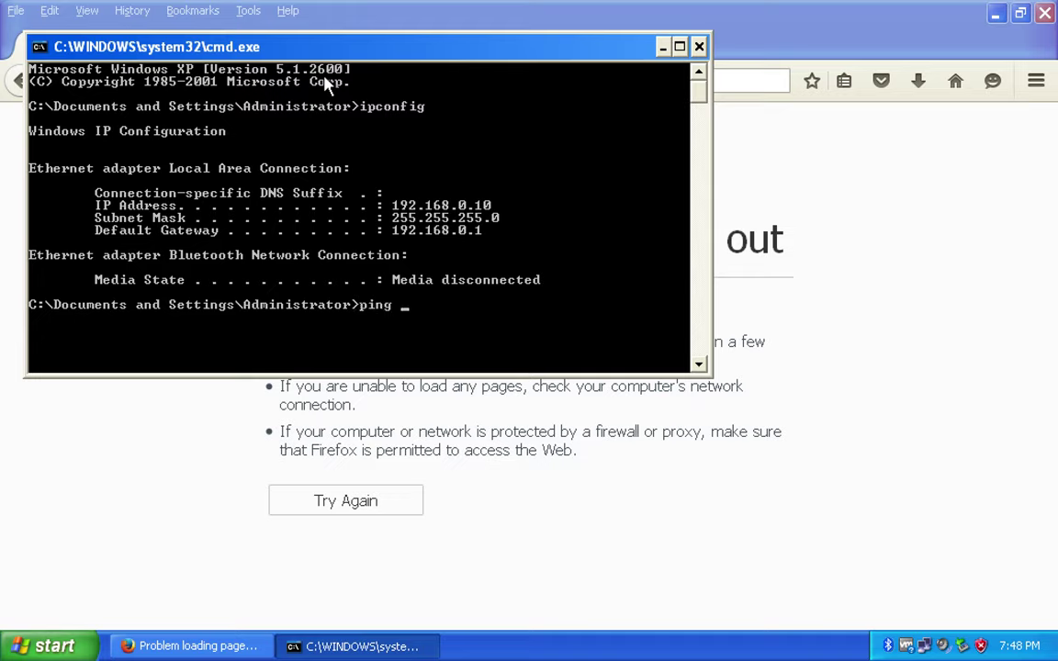
{"action": "type", "text": "192.168.0.1"}
{"action": "key", "text": "Return"}
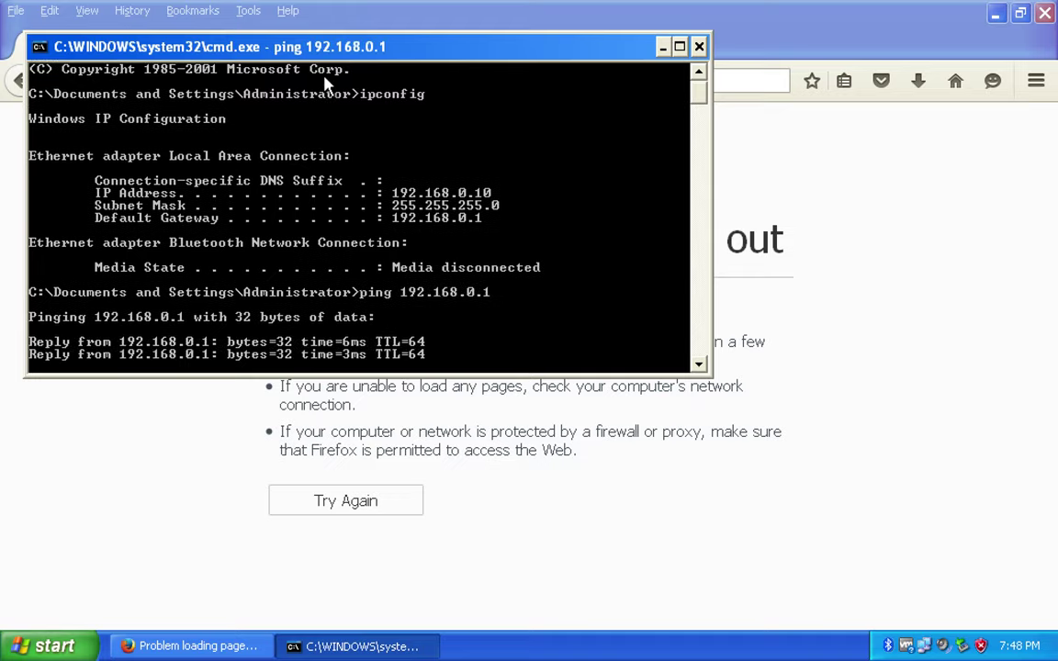
{"action": "key", "text": "ctrl+c"}
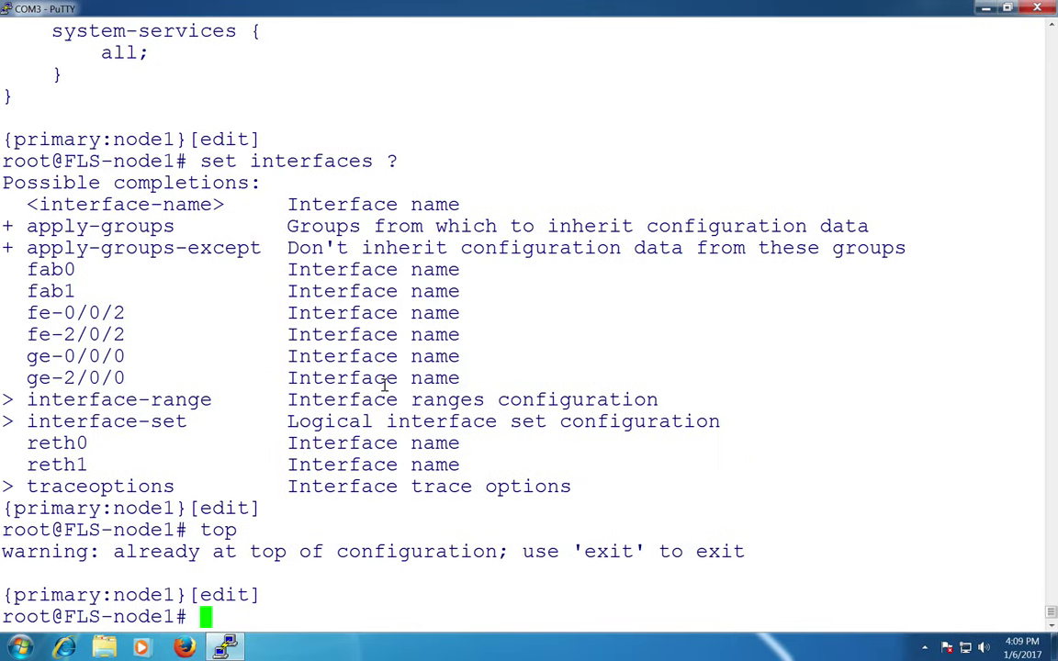
Show the configured system services with 'show system services'.
{"action": "type", "text": "show "}
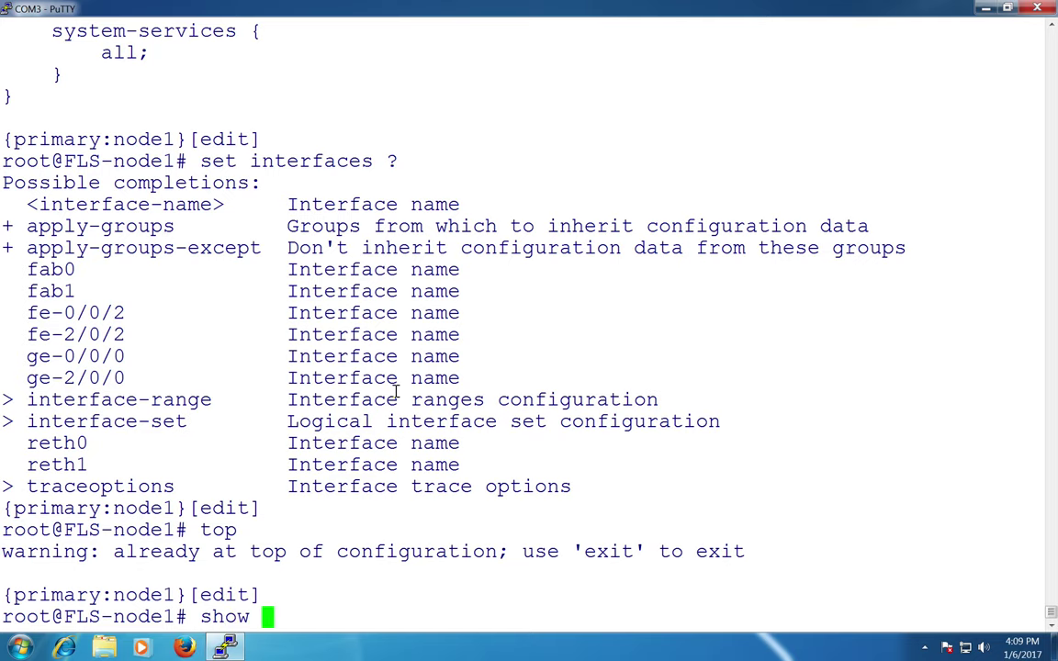
{"action": "type", "text": "system services"}
{"action": "key", "text": "Return"}
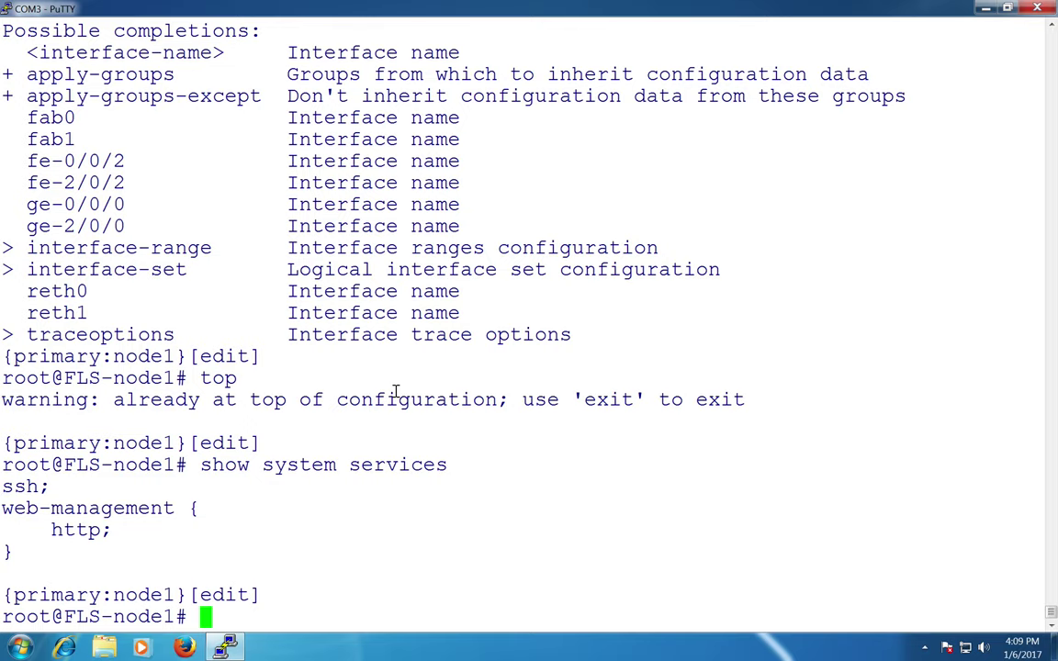
{"action": "type", "text": "set "}
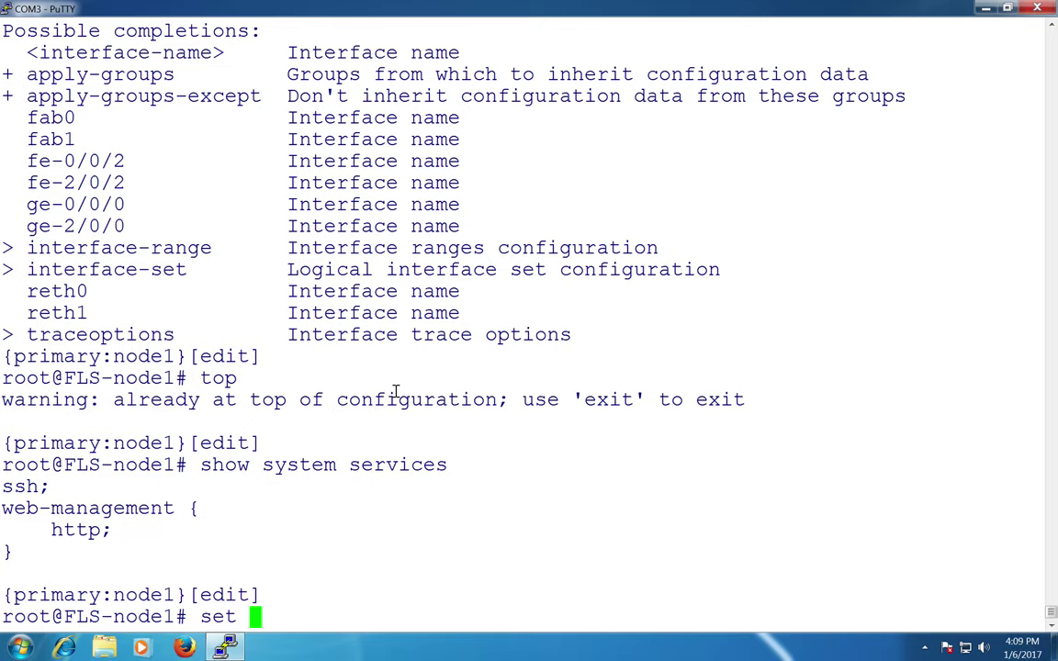
{"action": "type", "text": "zo ne"}
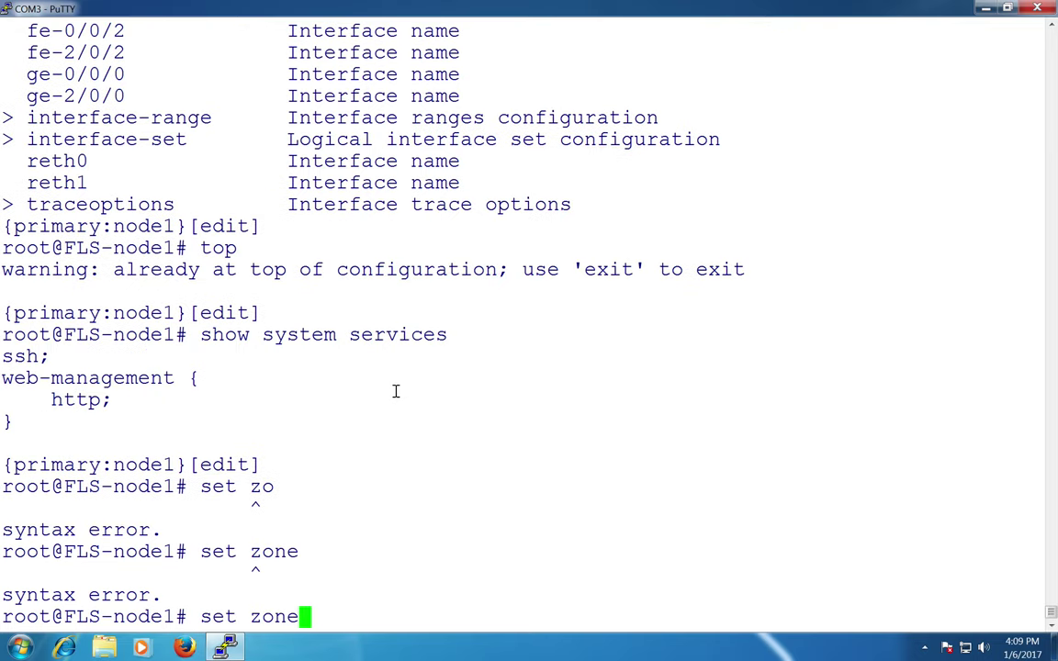
{"action": "key", "text": "BackSpace"}
{"action": "key", "text": "BackSpace"}
{"action": "key", "text": "BackSpace"}
{"action": "key", "text": "BackSpace"}
{"action": "key", "text": "BackSpace"}
{"action": "key", "text": "BackSpace"}
{"action": "key", "text": "BackSpace"}
{"action": "key", "text": "BackSpace"}
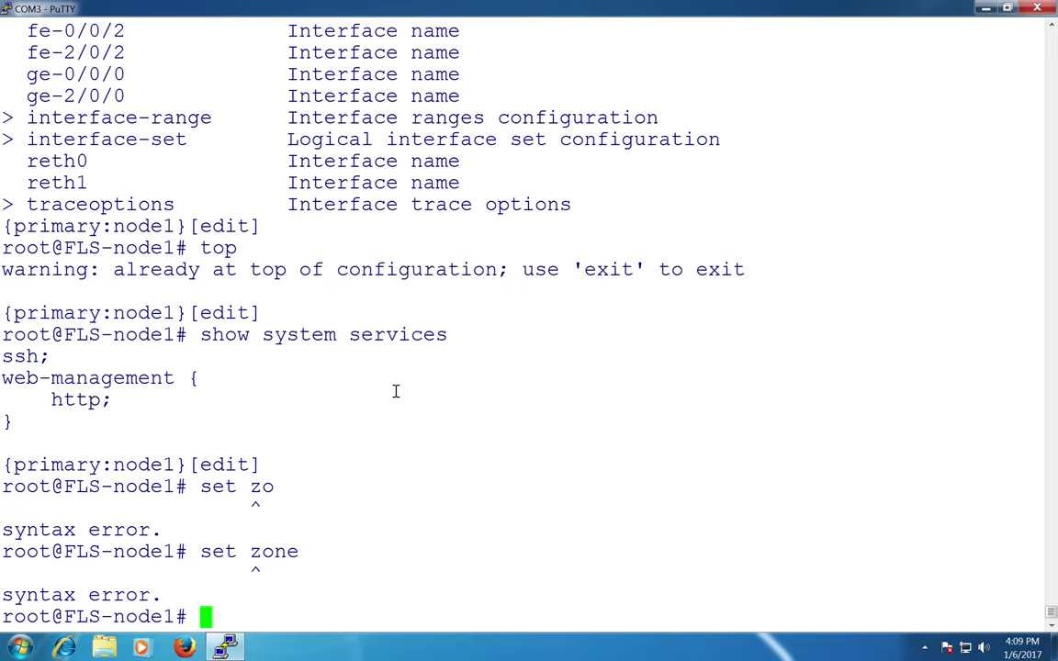
Try 'set security zones functional-zone management interfaces fxp0' and select the resulting error text.
{"action": "type", "text": "set "}
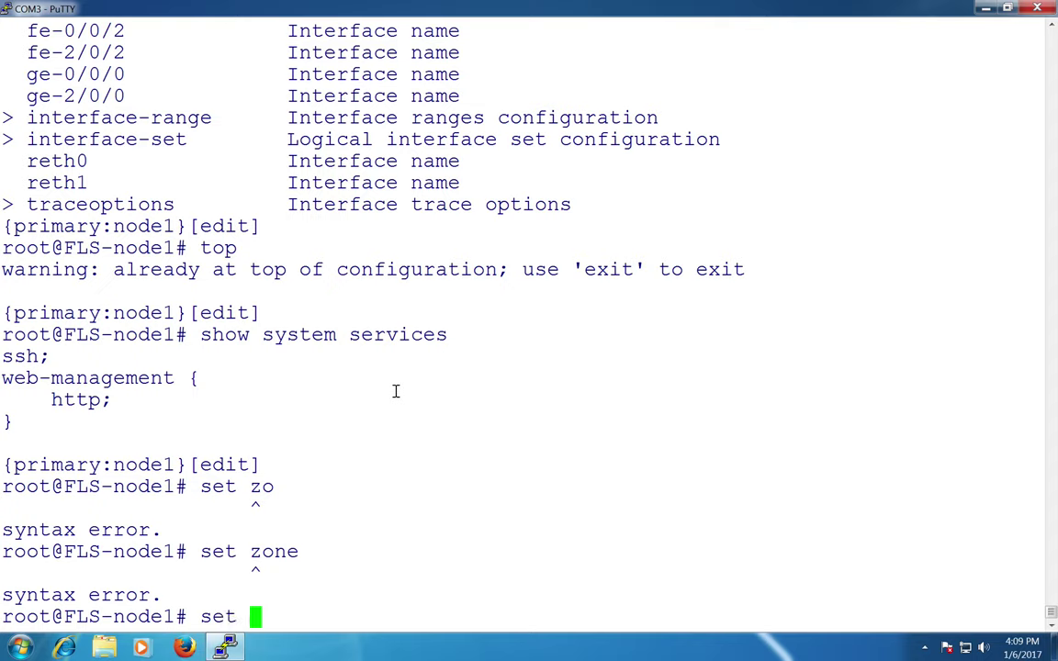
{"action": "type", "text": "security "}
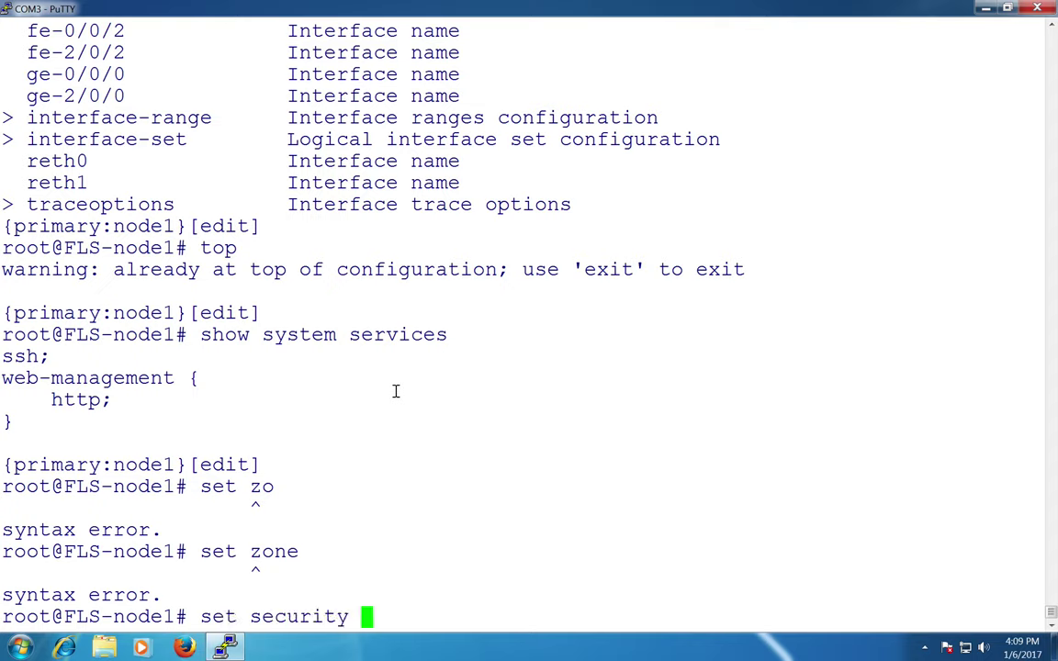
{"action": "type", "text": "zones security-zone"}
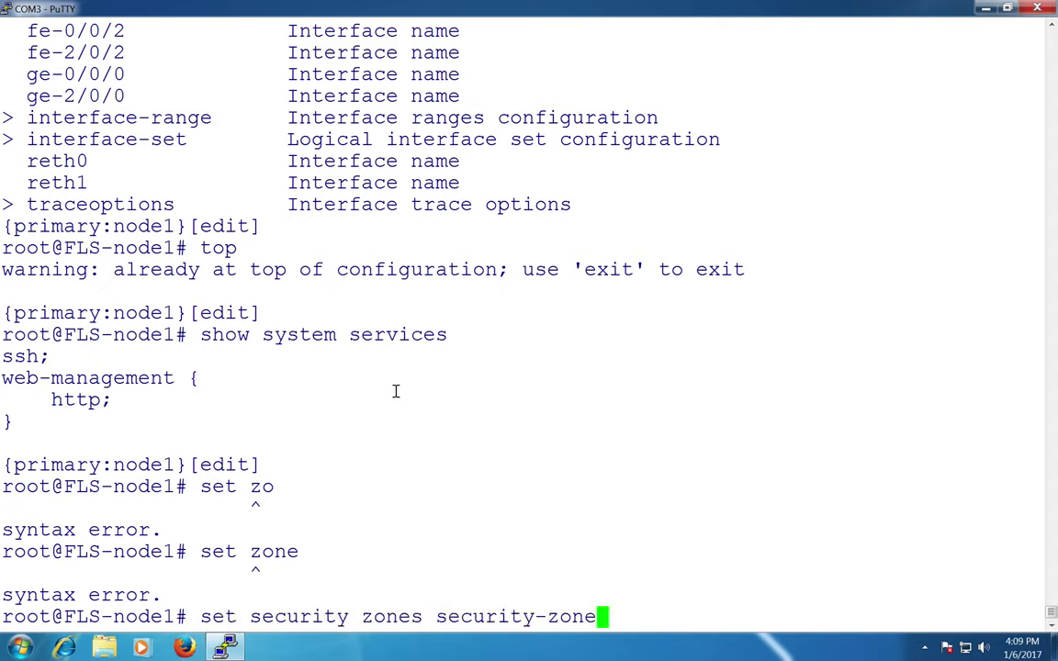
{"action": "key", "text": "BackSpace"}
{"action": "key", "text": "BackSpace"}
{"action": "key", "text": "BackSpace"}
{"action": "key", "text": "BackSpace"}
{"action": "key", "text": "BackSpace"}
{"action": "key", "text": "BackSpace"}
{"action": "key", "text": "BackSpace"}
{"action": "key", "text": "BackSpace"}
{"action": "key", "text": "BackSpace"}
{"action": "key", "text": "BackSpace"}
{"action": "key", "text": "BackSpace"}
{"action": "key", "text": "BackSpace"}
{"action": "key", "text": "BackSpace"}
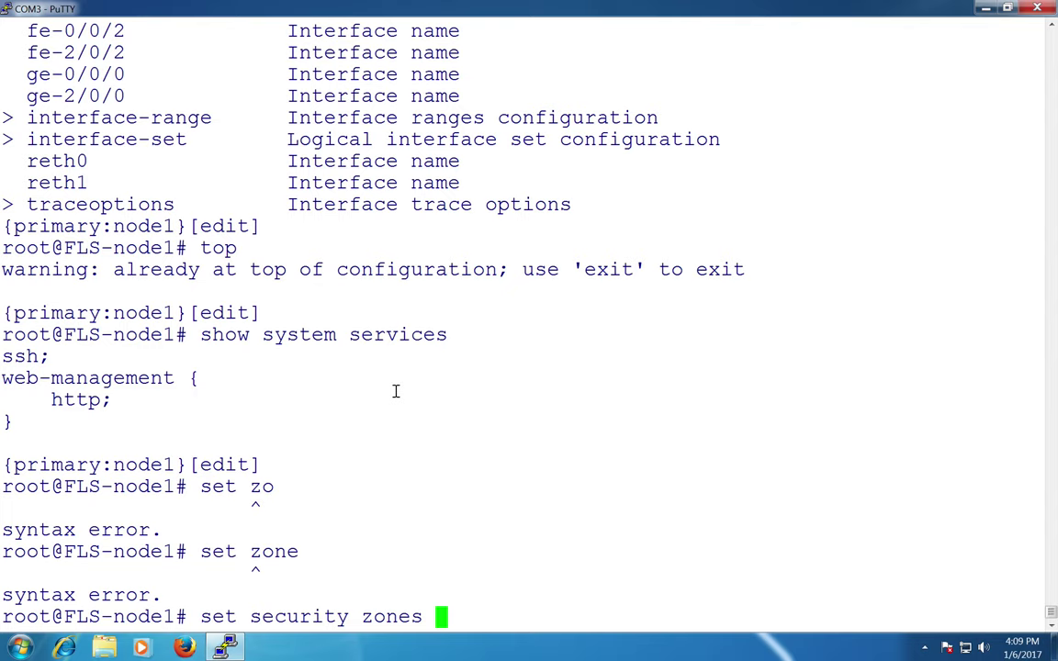
{"action": "type", "text": "functional-zone ?"}
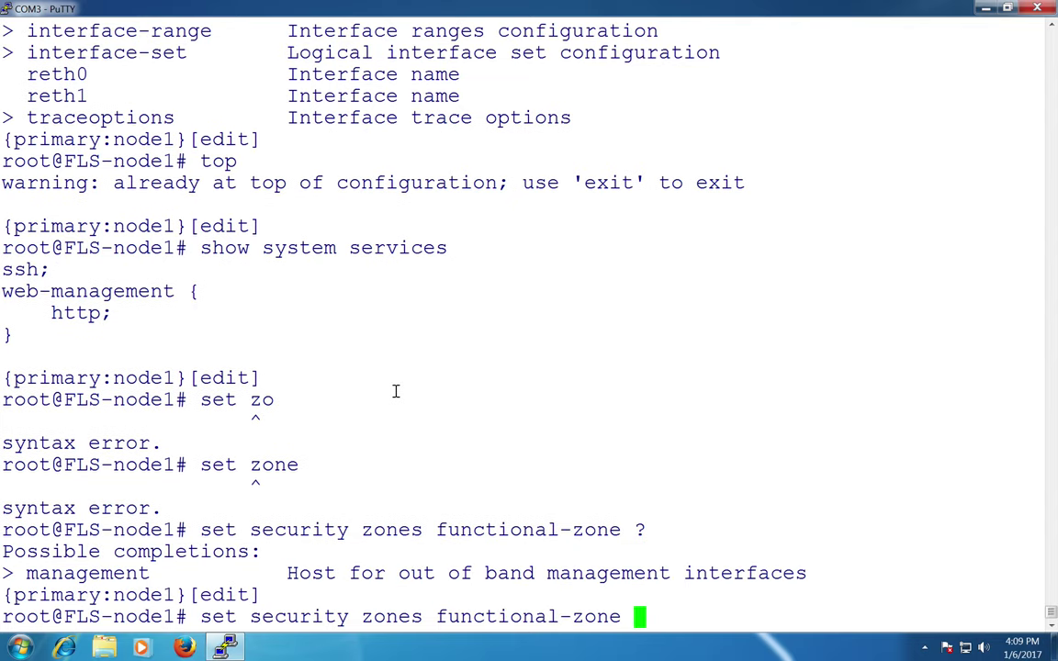
{"action": "type", "text": "management ?"}
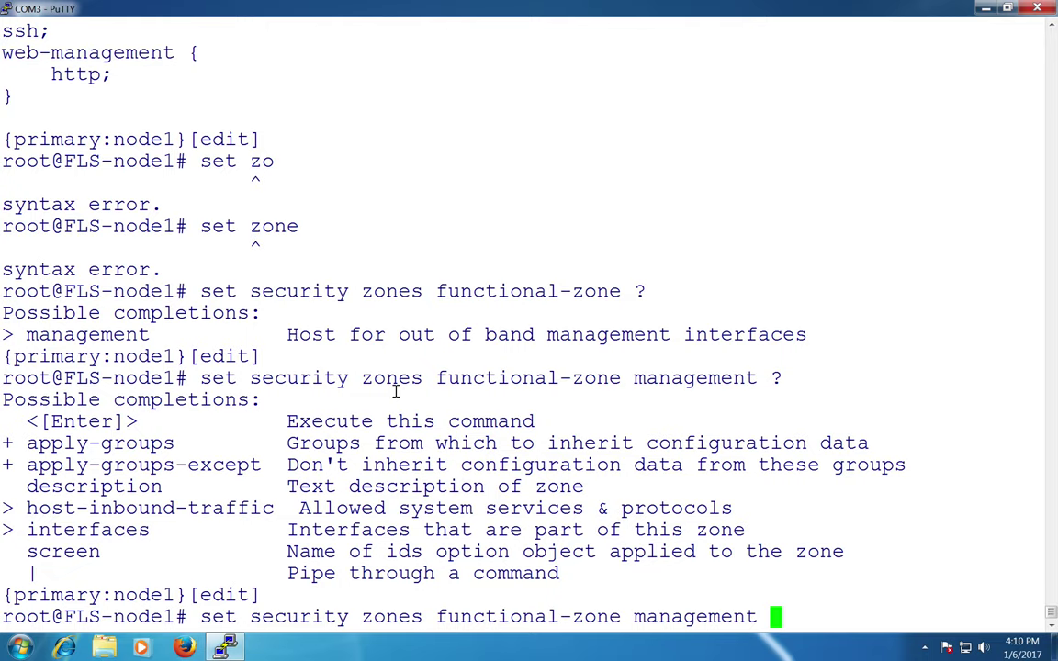
{"action": "type", "text": "interfaces "}
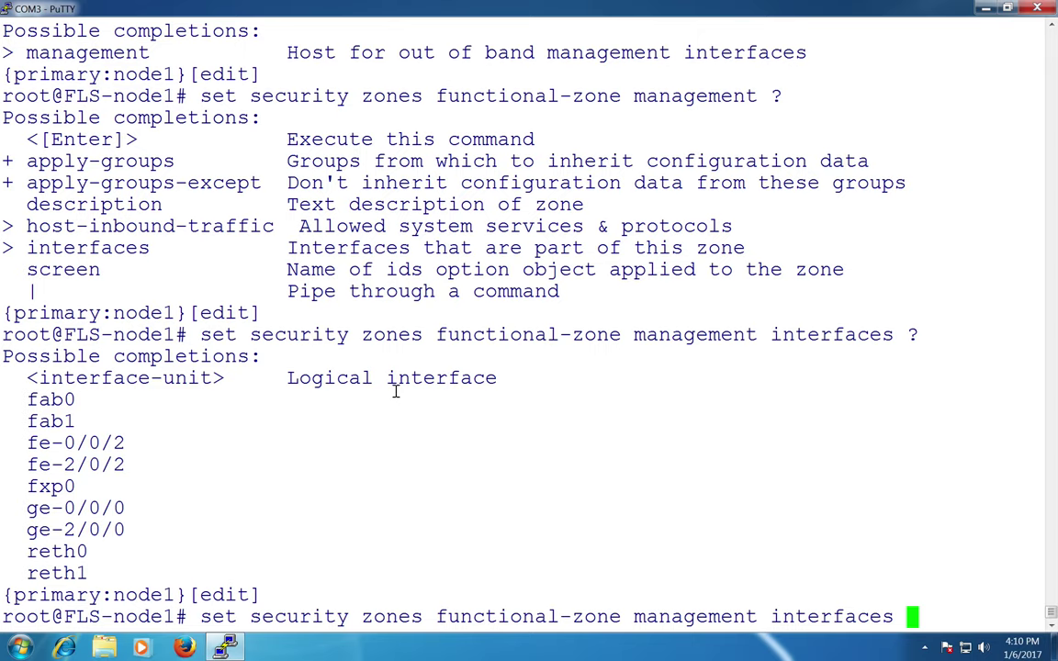
{"action": "type", "text": "?fxp0"}
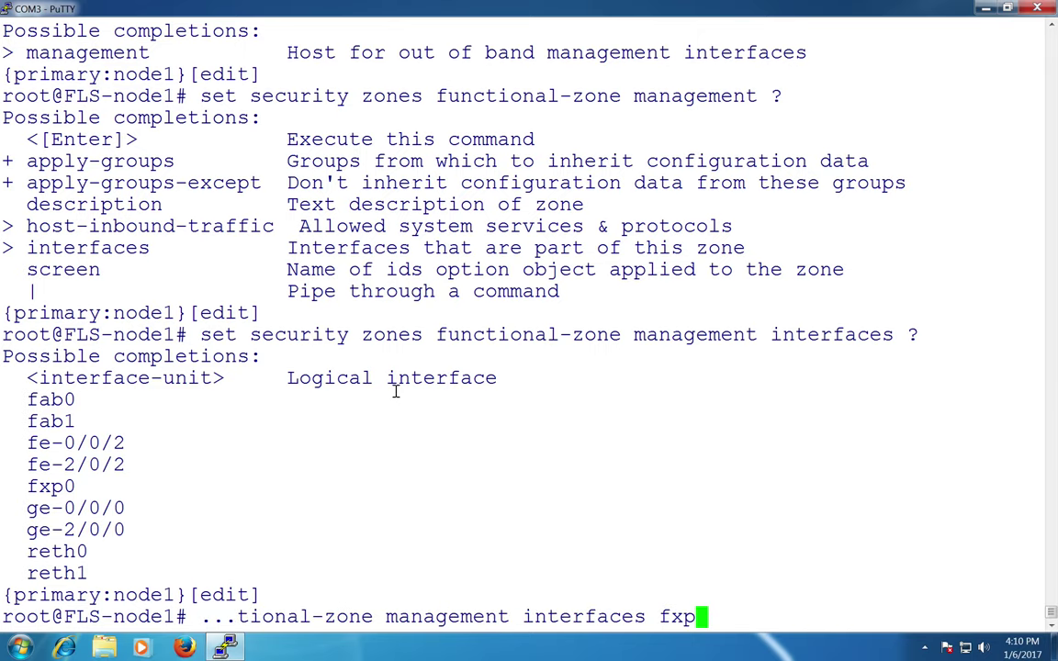
{"action": "key", "text": "Return"}
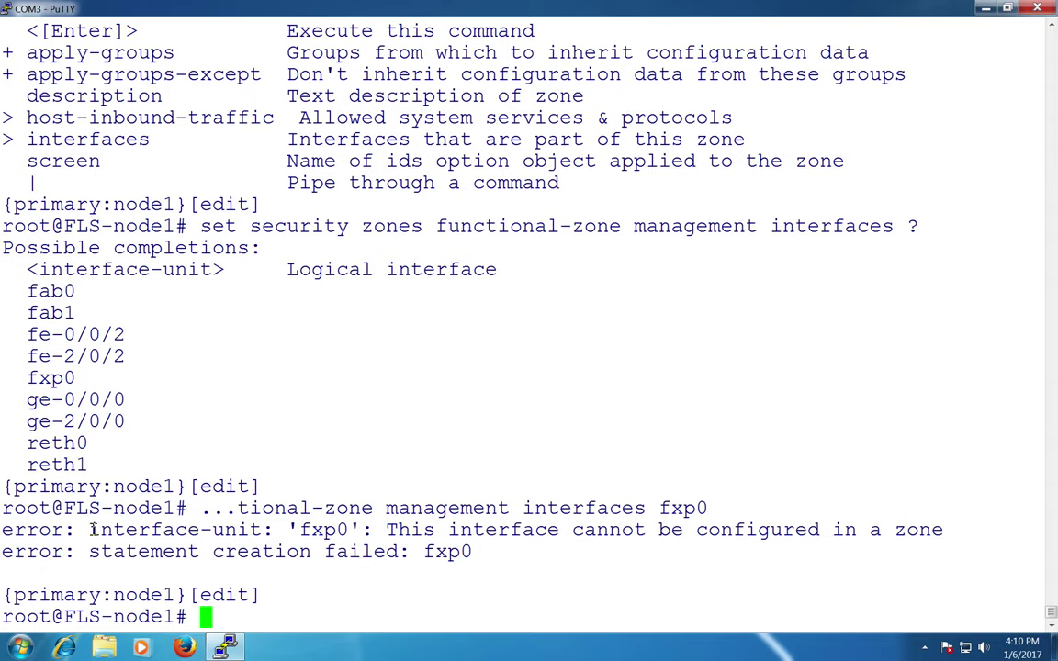
{"action": "left_click_drag", "start_coordinate": [88, 530], "coordinate": [955, 530]}
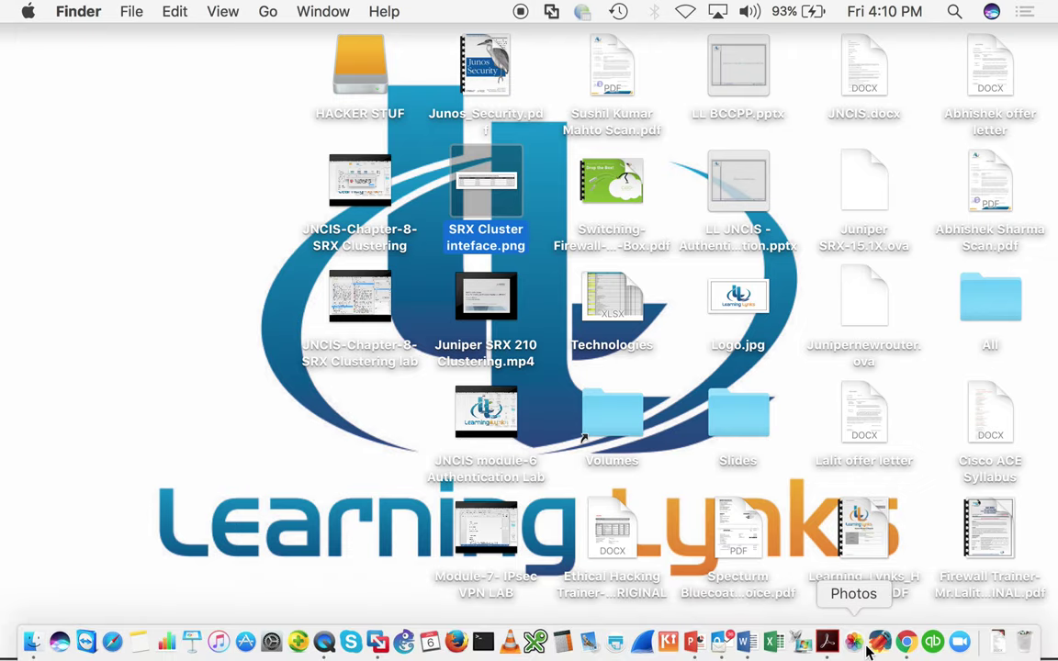
Search Google for the fxp0 zone error and open the forum thread about managing via fxp0.0.
{"action": "left_click", "coordinate": [905, 641]}
{"action": "key", "text": "super+v"}
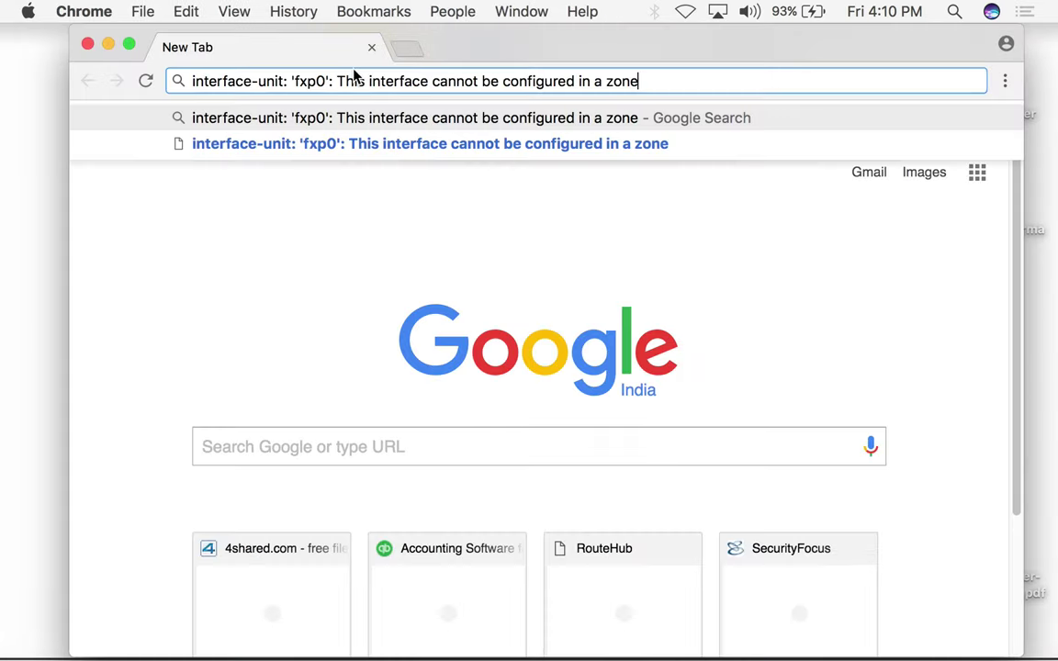
{"action": "key", "text": "Return"}
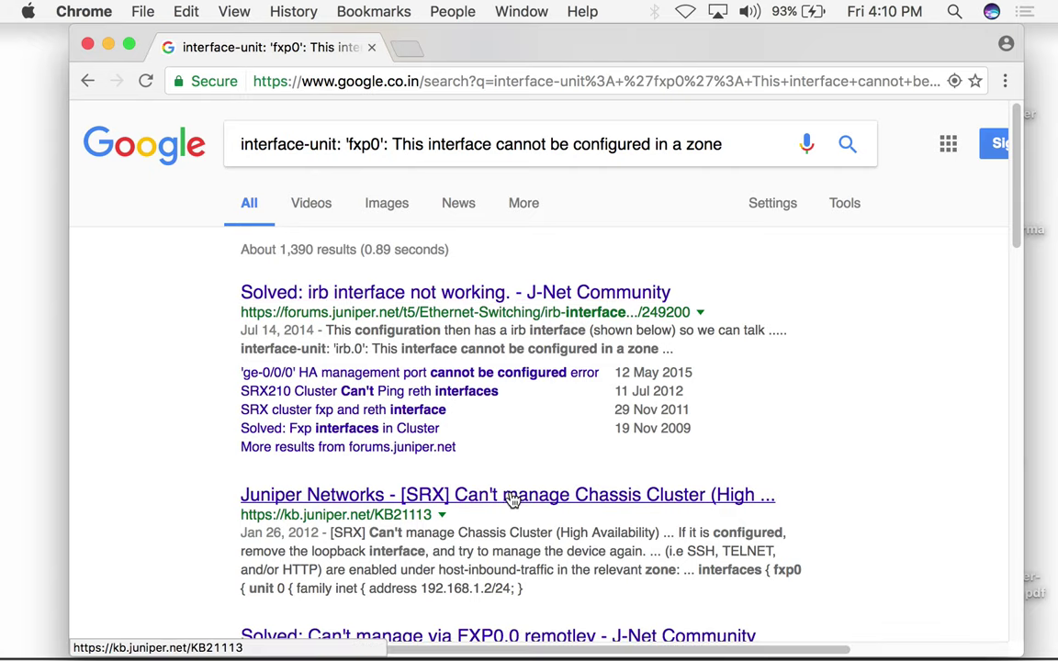
{"action": "left_click", "coordinate": [501, 636]}
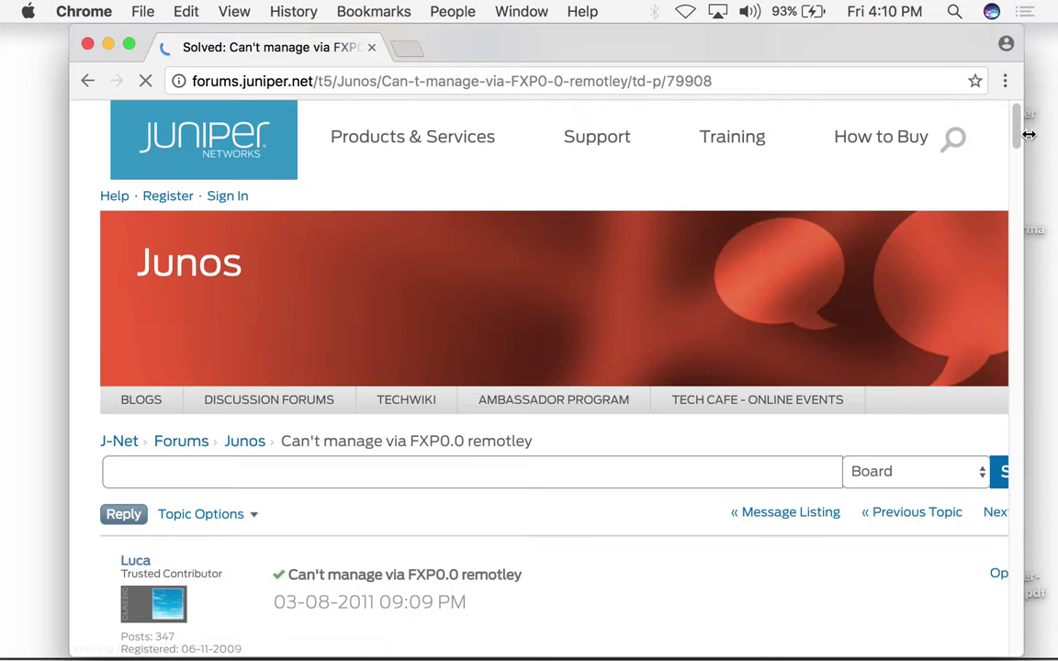
Highlight the 'set system services ssh' command and the advice about firewall filters and SSH clients.
{"action": "left_click_drag", "start_coordinate": [1020, 119], "coordinate": [1023, 154]}
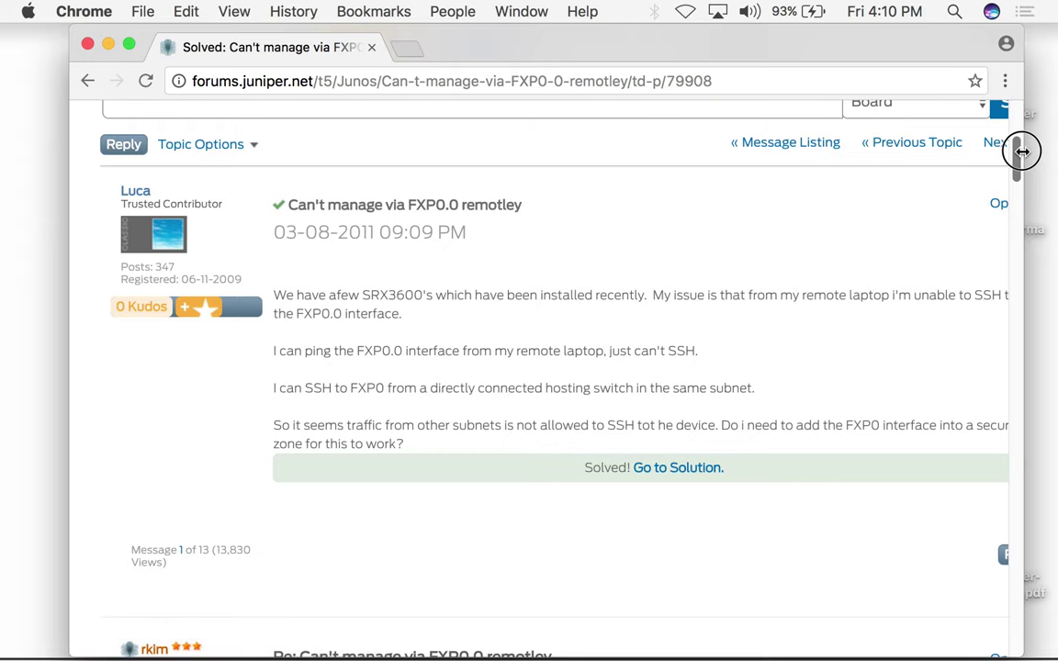
{"action": "left_click_drag", "start_coordinate": [1023, 152], "coordinate": [1028, 201]}
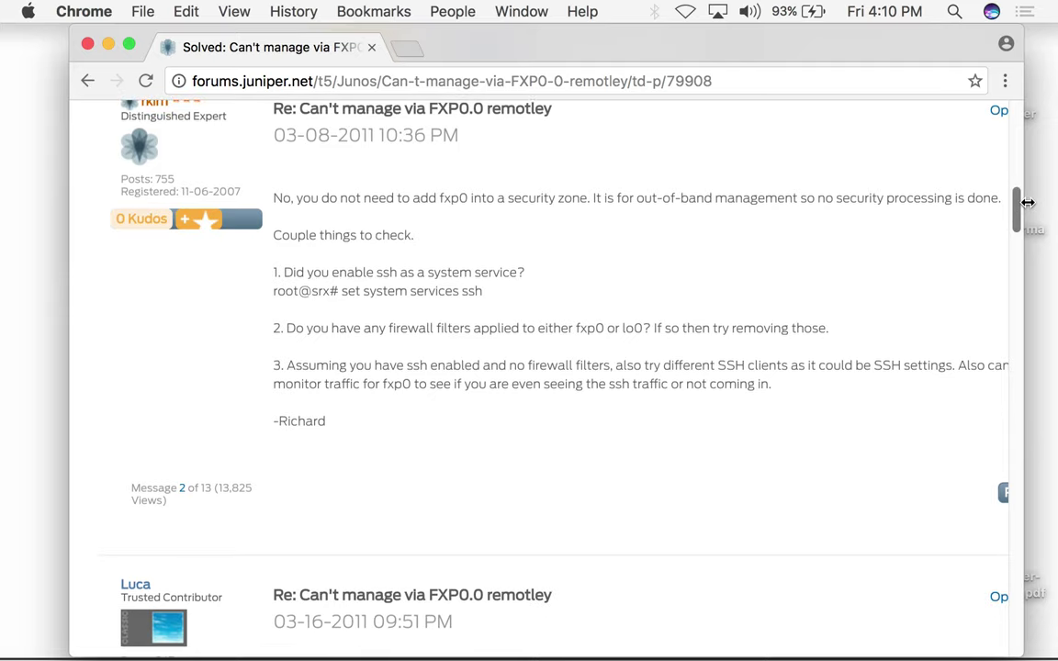
{"action": "left_click_drag", "start_coordinate": [372, 290], "coordinate": [504, 295]}
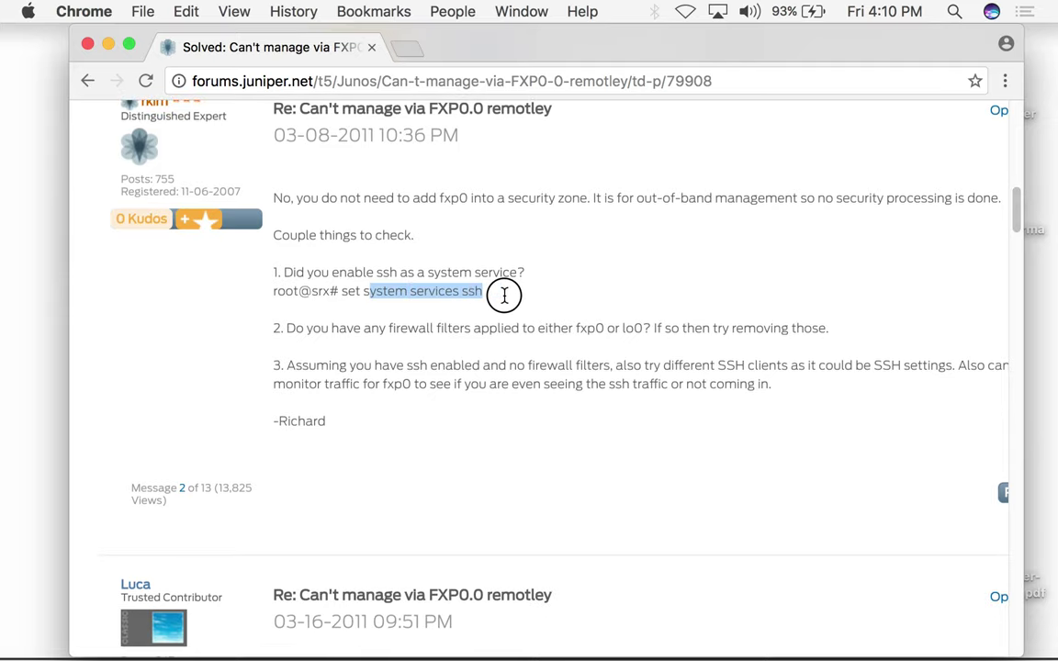
{"action": "left_click", "coordinate": [498, 365]}
{"action": "left_click_drag", "start_coordinate": [498, 365], "coordinate": [779, 387]}
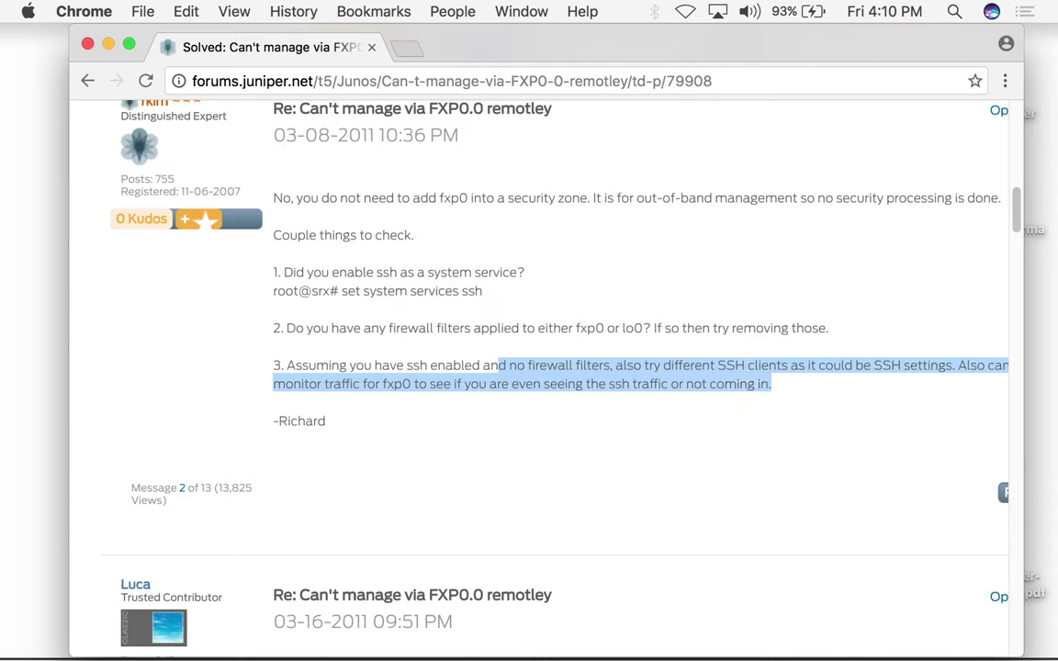
Scroll down to the accepted answer saying fxp0 needs no zone, only a route via its gateway.
{"action": "scroll", "coordinate": [551, 368], "scroll_direction": "down", "scroll_amount": 5}
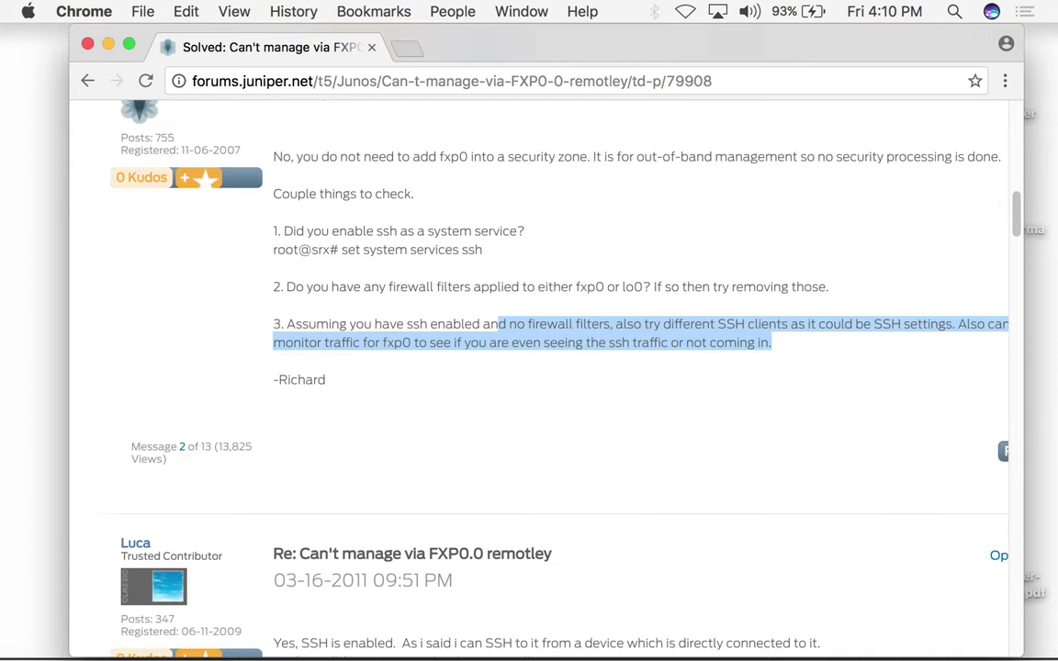
{"action": "scroll", "coordinate": [551, 367], "scroll_direction": "down", "scroll_amount": 1}
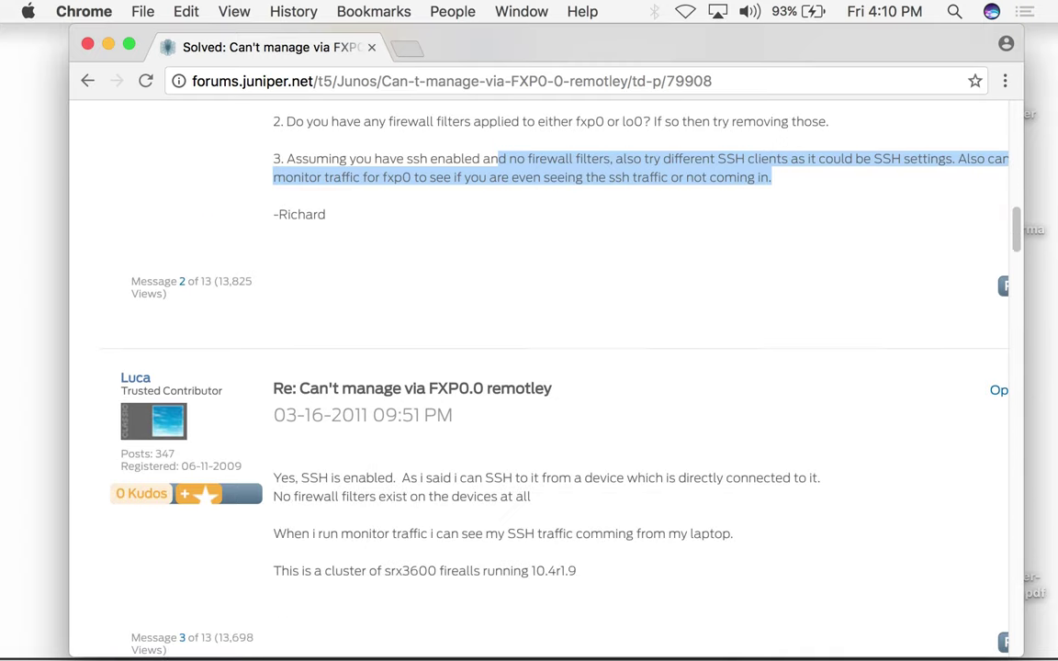
{"action": "scroll", "coordinate": [551, 368], "scroll_direction": "down", "scroll_amount": 2}
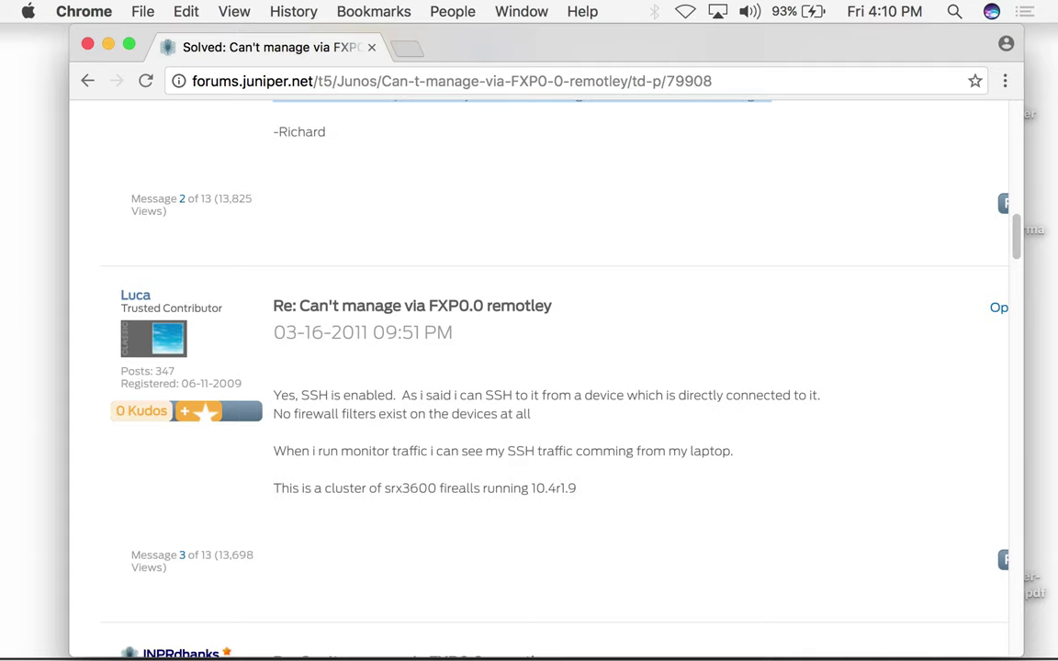
{"action": "scroll", "coordinate": [552, 367], "scroll_direction": "down", "scroll_amount": 2}
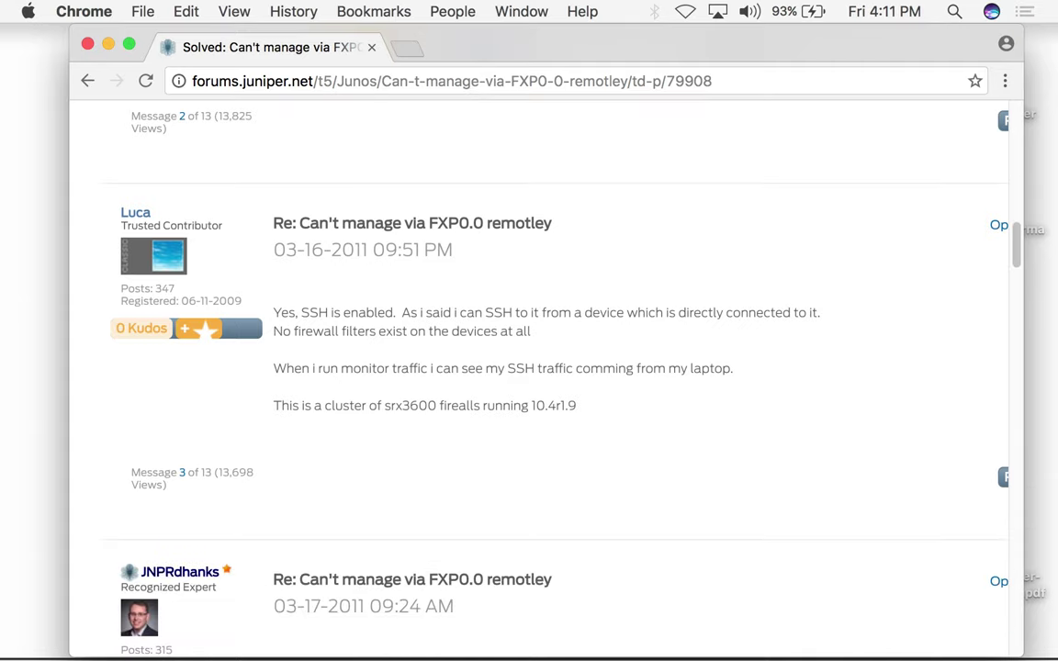
{"action": "scroll", "coordinate": [551, 367], "scroll_direction": "down", "scroll_amount": 4}
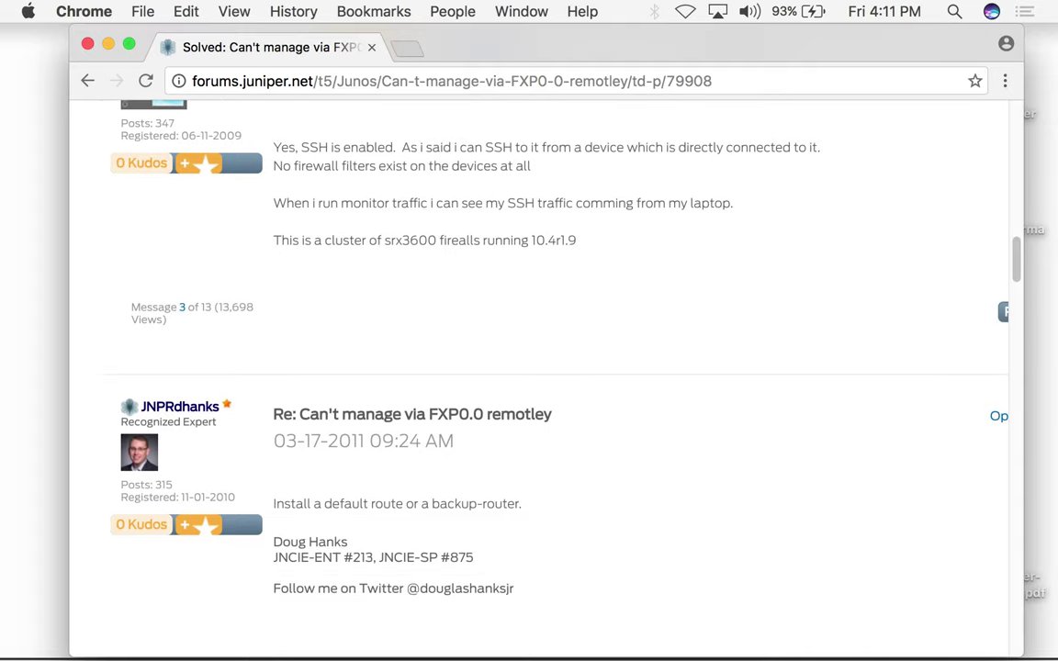
{"action": "scroll", "coordinate": [552, 367], "scroll_direction": "down", "scroll_amount": 2}
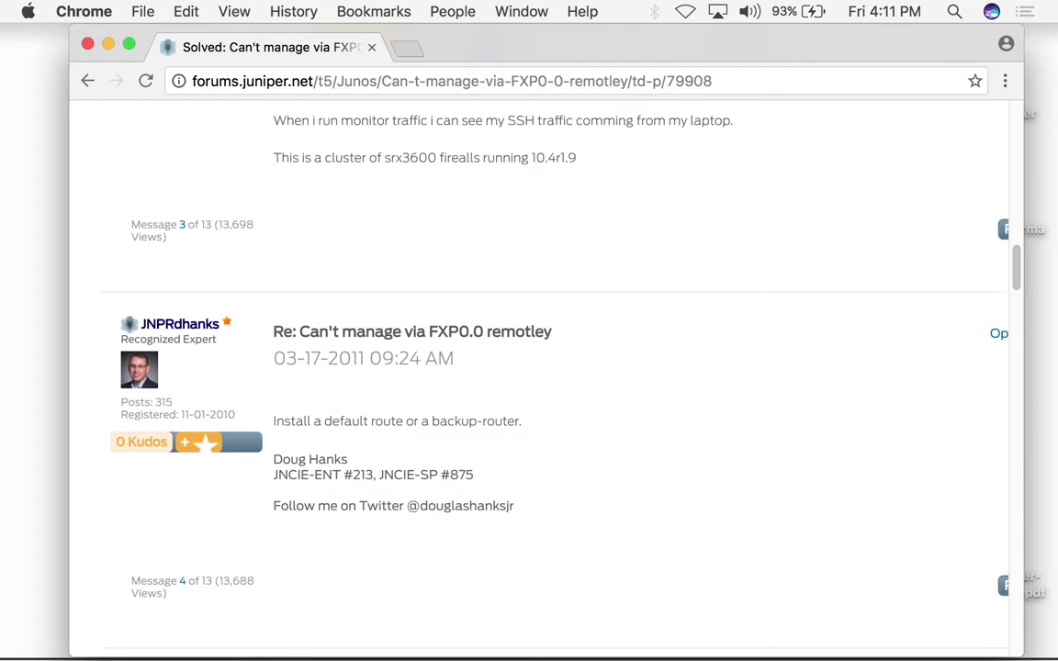
{"action": "scroll", "coordinate": [552, 367], "scroll_direction": "down", "scroll_amount": 3}
{"action": "scroll", "coordinate": [551, 368], "scroll_direction": "down", "scroll_amount": 4}
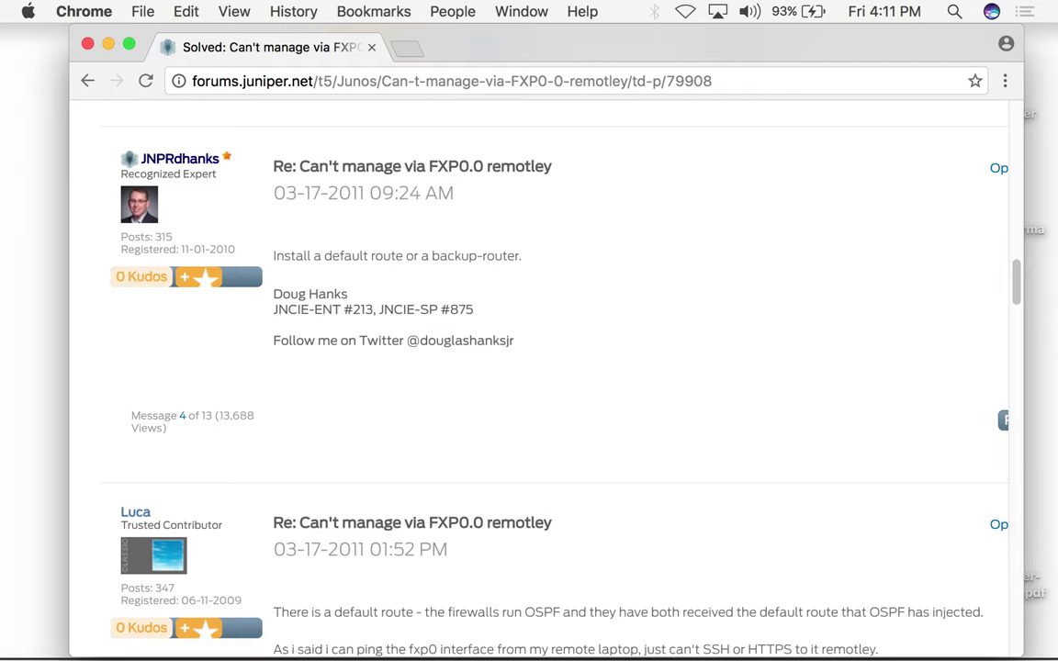
{"action": "scroll", "coordinate": [551, 367], "scroll_direction": "down", "scroll_amount": 1}
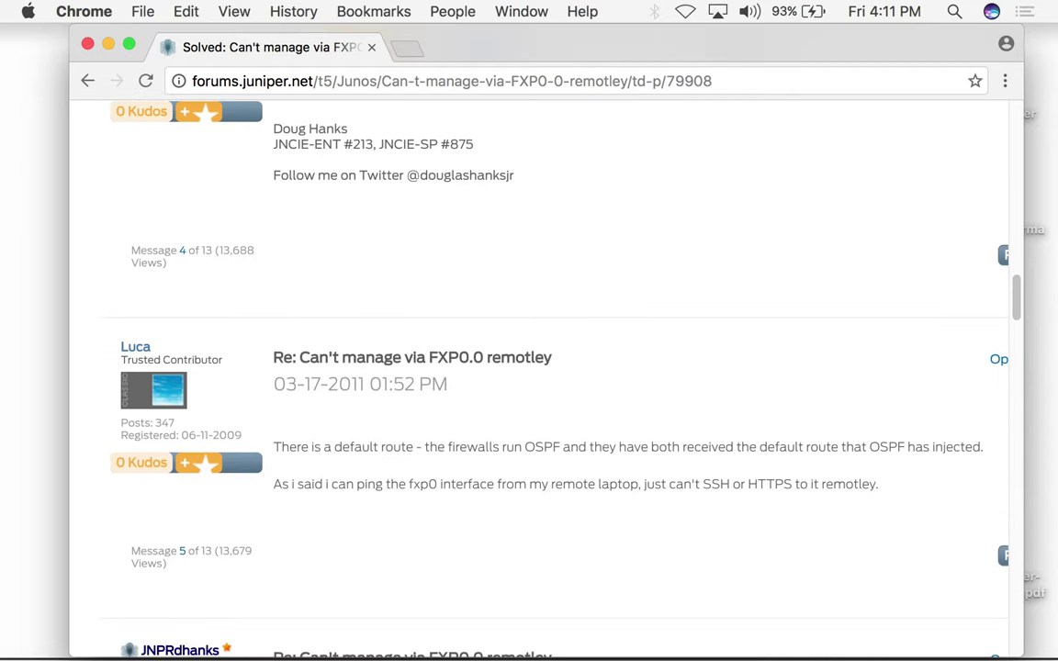
{"action": "scroll", "coordinate": [551, 367], "scroll_direction": "down", "scroll_amount": 2}
{"action": "scroll", "coordinate": [551, 367], "scroll_direction": "down", "scroll_amount": 1}
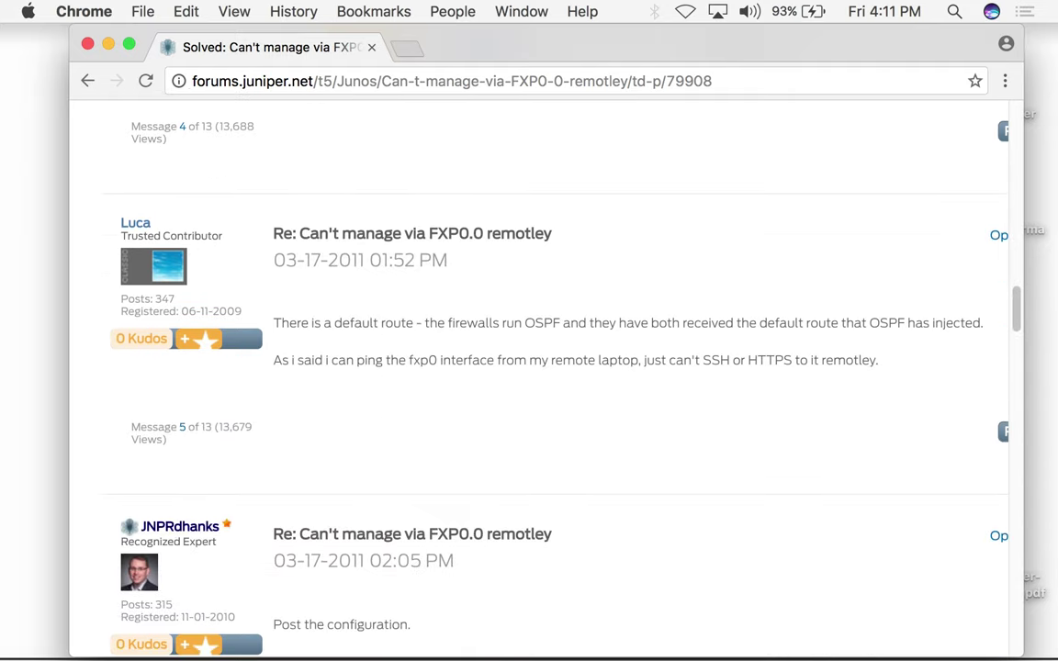
{"action": "scroll", "coordinate": [552, 367], "scroll_direction": "down", "scroll_amount": 3}
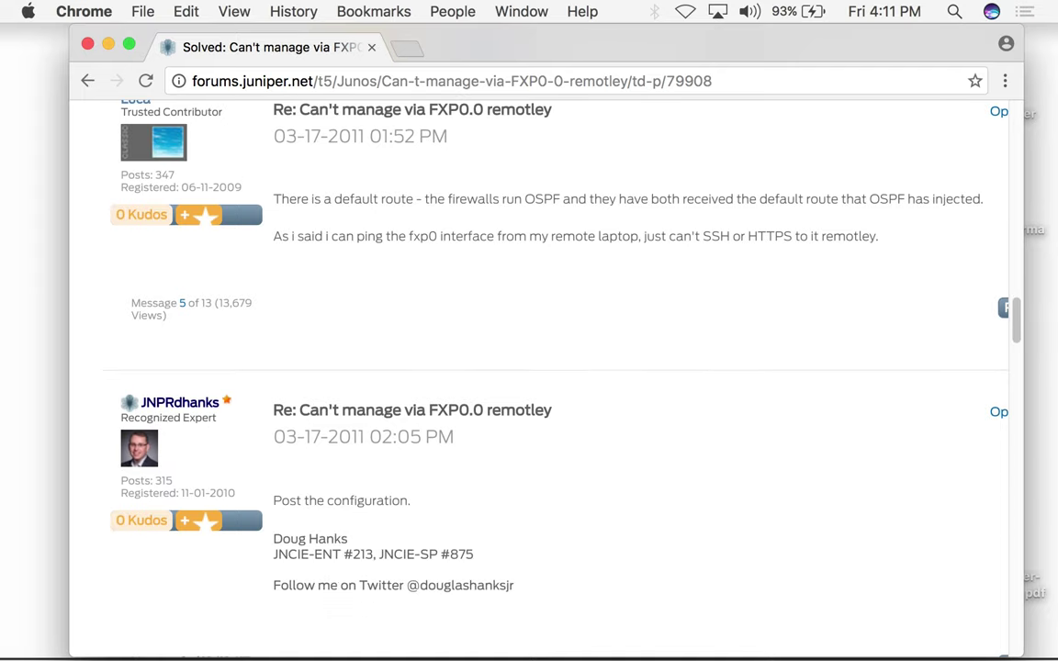
{"action": "scroll", "coordinate": [551, 368], "scroll_direction": "down", "scroll_amount": 8}
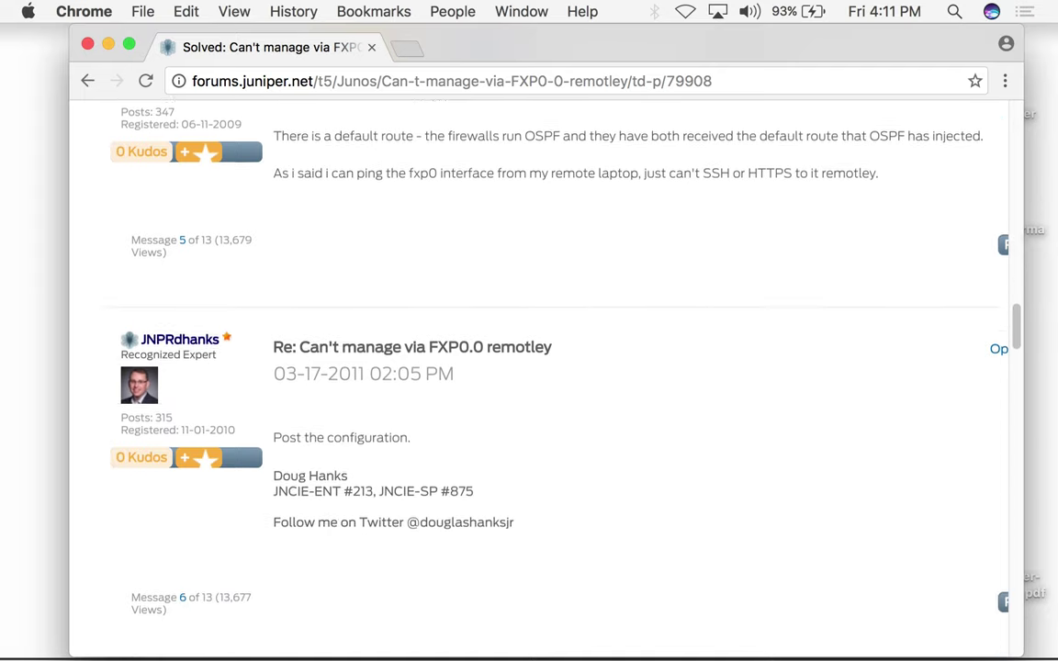
{"action": "scroll", "coordinate": [551, 368], "scroll_direction": "down", "scroll_amount": 9}
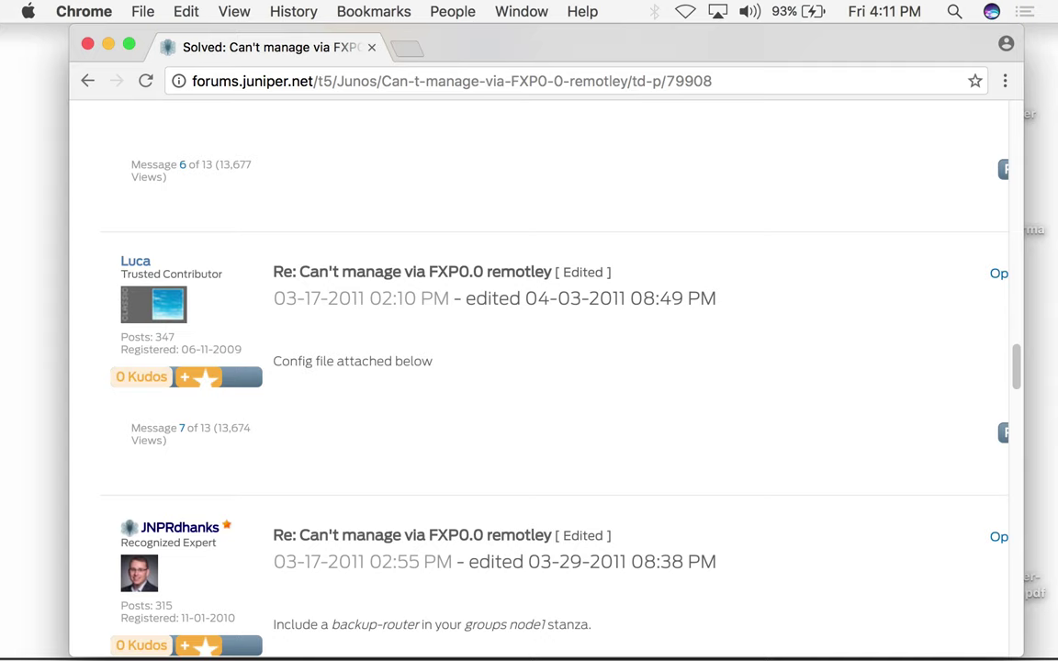
{"action": "scroll", "coordinate": [552, 367], "scroll_direction": "down", "scroll_amount": 1}
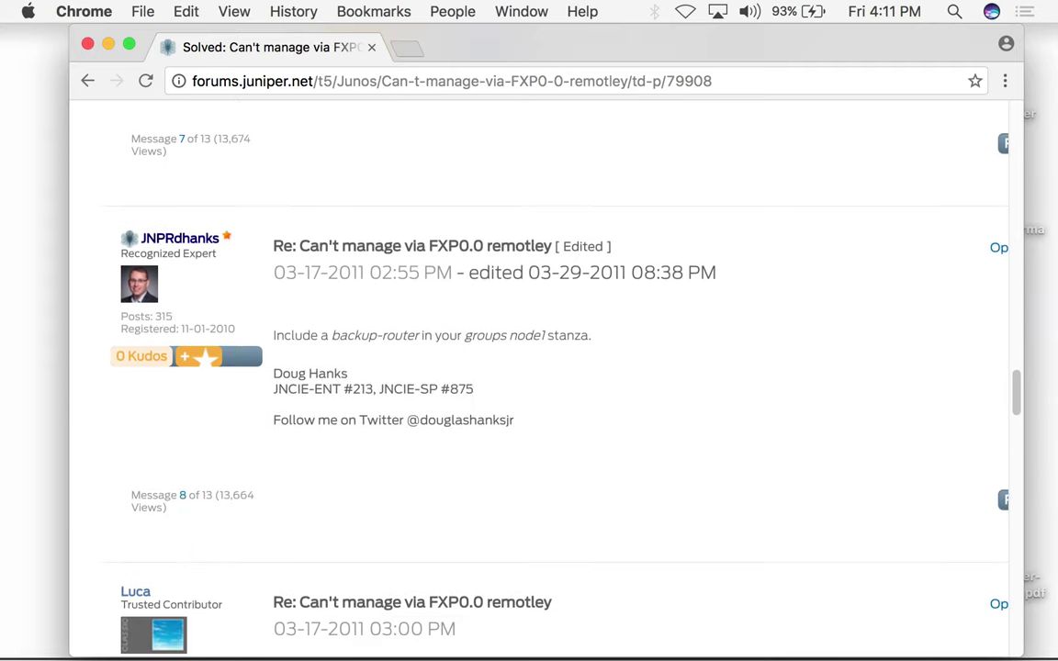
{"action": "scroll", "coordinate": [551, 368], "scroll_direction": "down", "scroll_amount": 3}
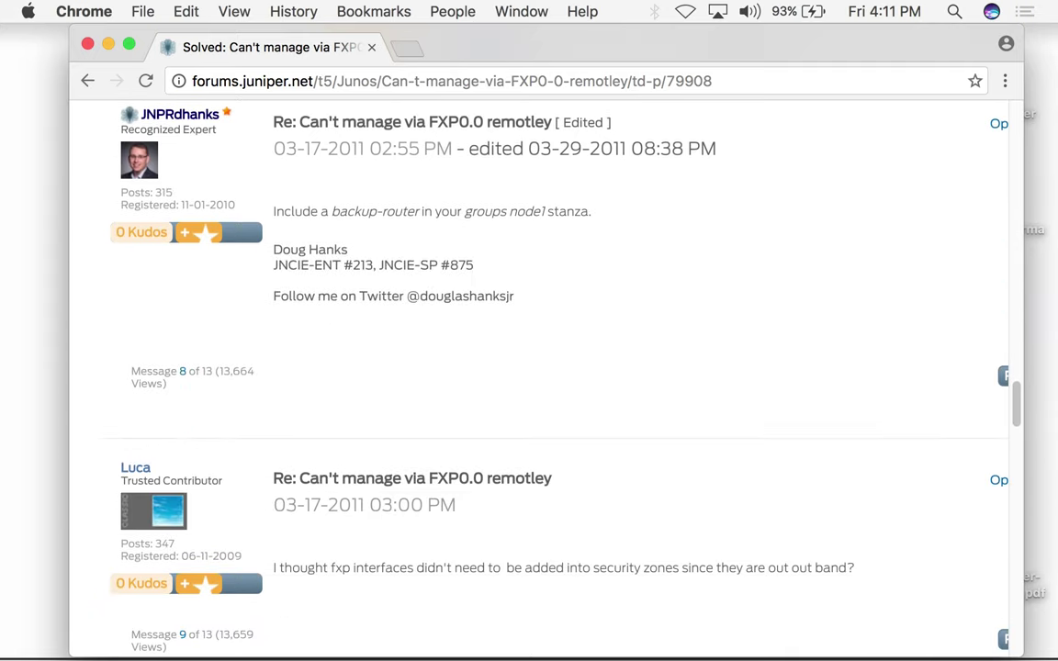
{"action": "scroll", "coordinate": [551, 368], "scroll_direction": "down", "scroll_amount": 1}
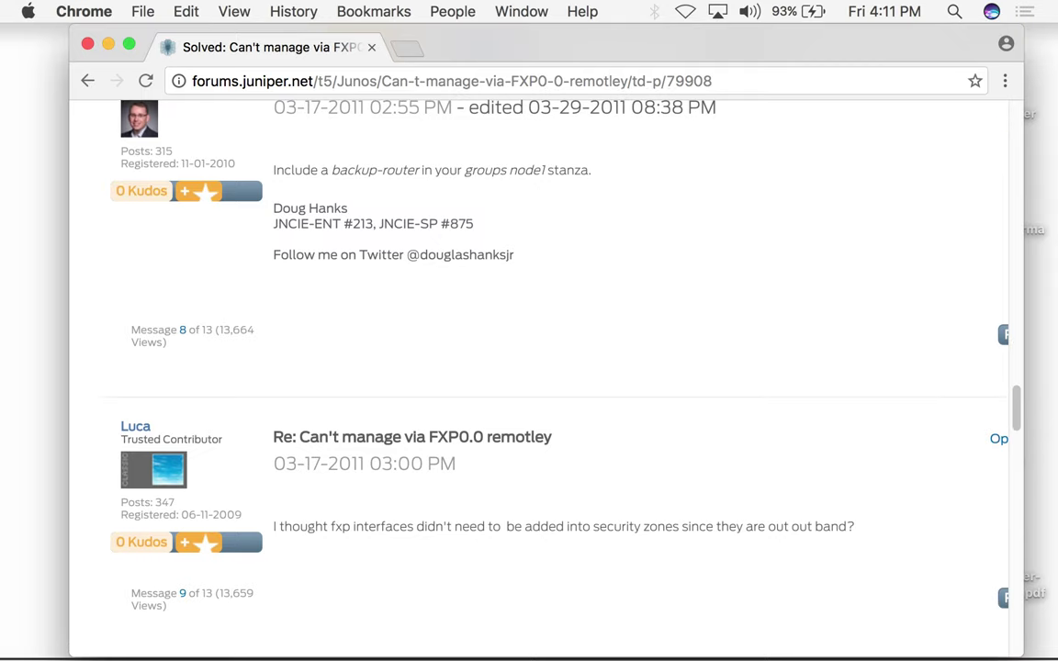
{"action": "scroll", "coordinate": [551, 368], "scroll_direction": "down", "scroll_amount": 6}
{"action": "scroll", "coordinate": [552, 368], "scroll_direction": "down", "scroll_amount": 2}
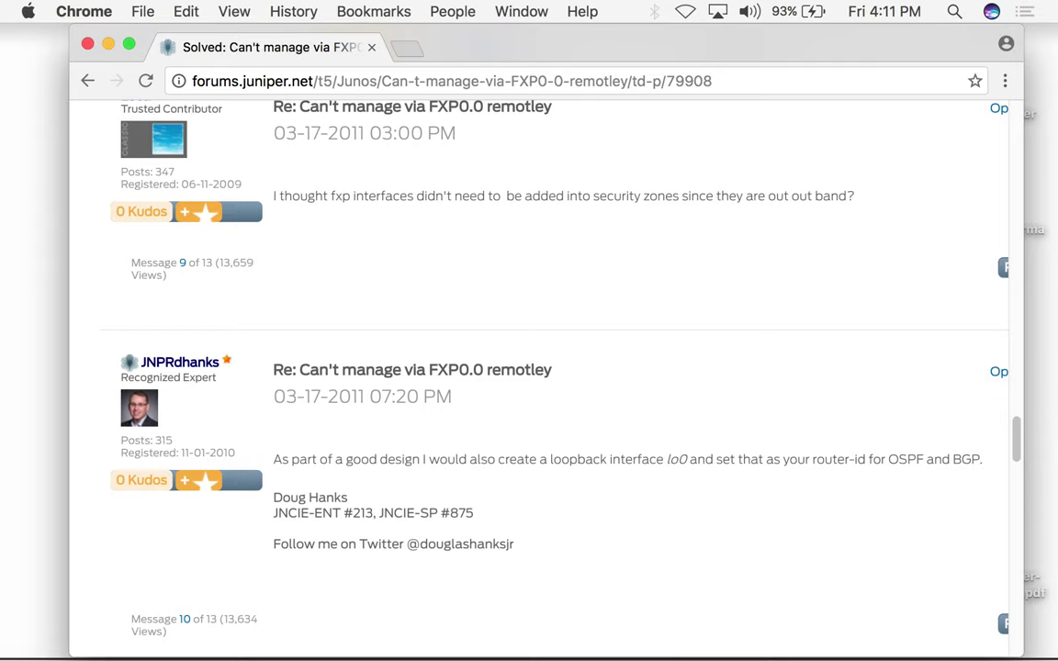
{"action": "scroll", "coordinate": [551, 368], "scroll_direction": "down", "scroll_amount": 8}
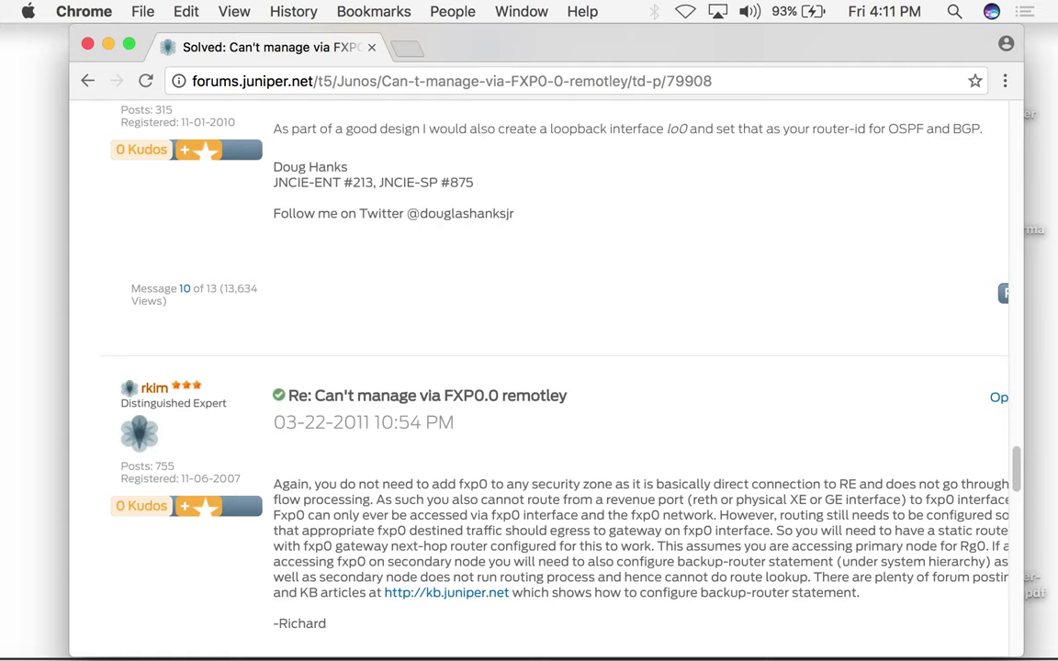
{"action": "scroll", "coordinate": [551, 367], "scroll_direction": "down", "scroll_amount": 2}
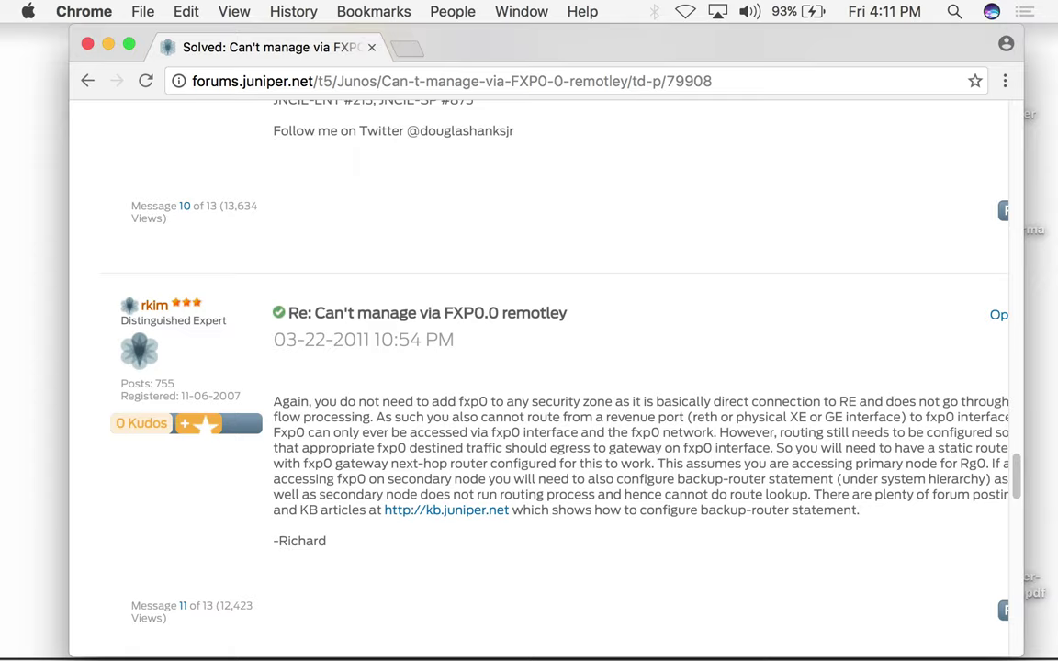
Maximize Chrome and highlight the reply passage about routing fxp0 traffic.
{"action": "left_click", "coordinate": [128, 43]}
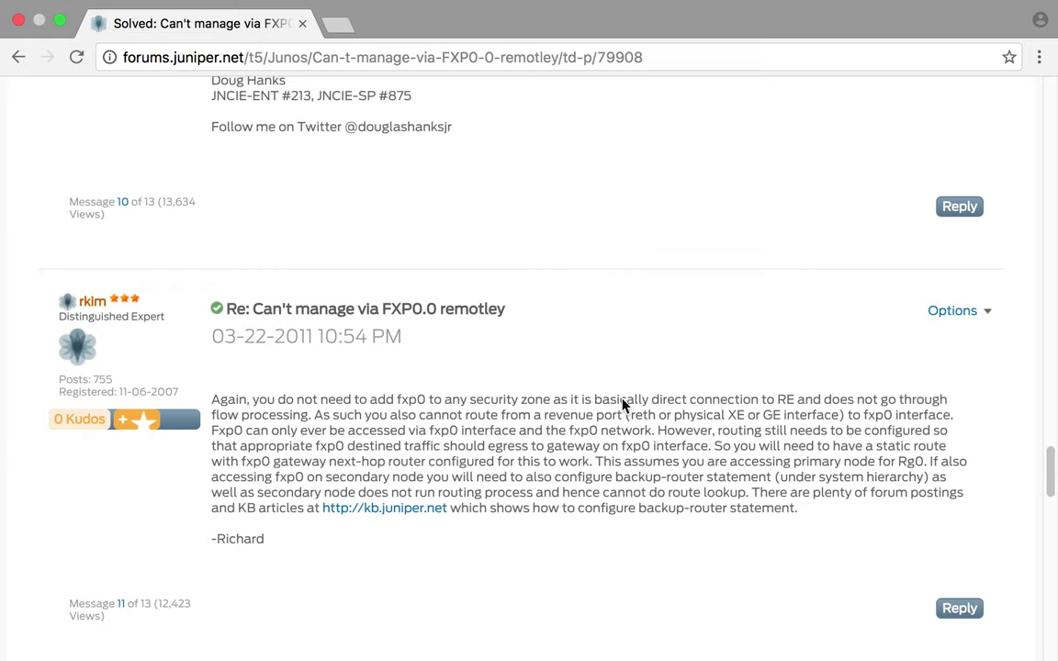
{"action": "left_click_drag", "start_coordinate": [668, 430], "coordinate": [966, 513]}
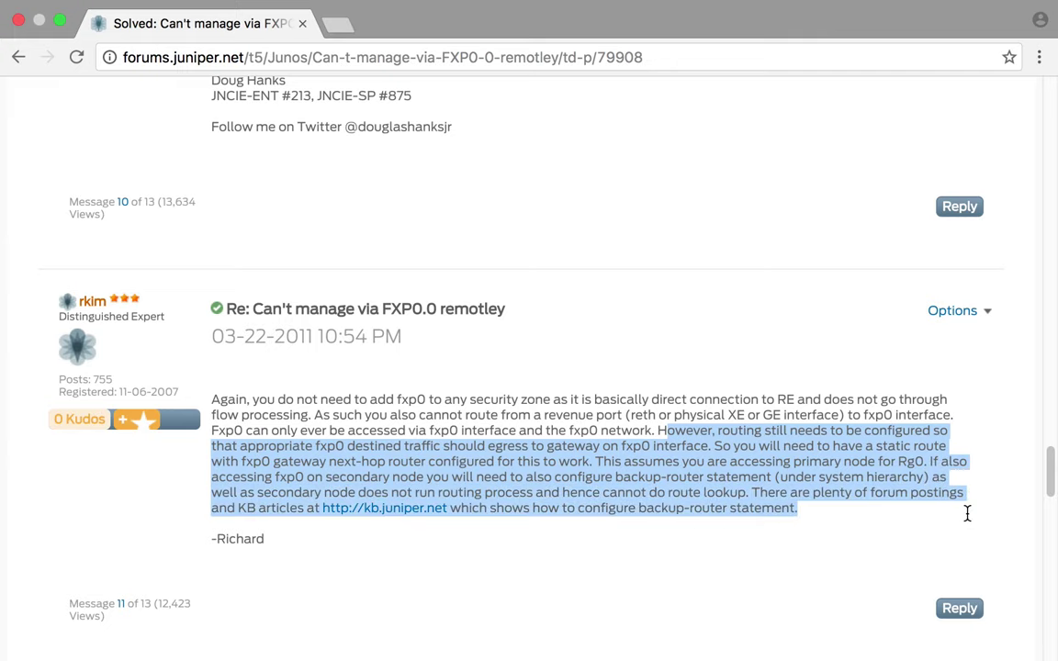
{"action": "left_click", "coordinate": [834, 520]}
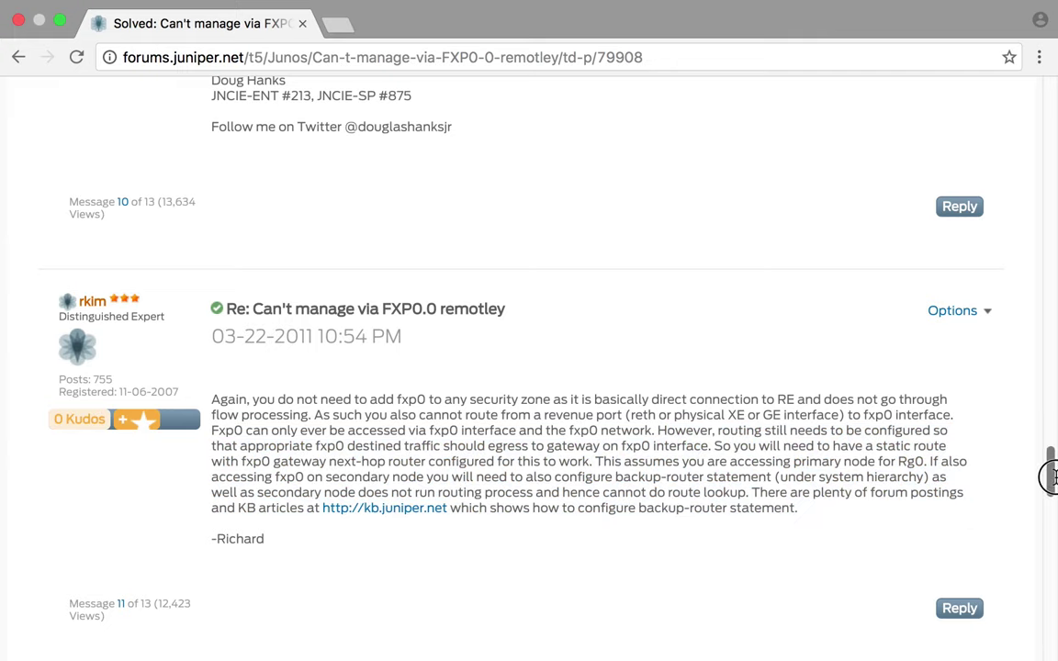
Select the 'set groups node1 system backup-router 10.150.7.1' line from the reply's example.
{"action": "scroll", "coordinate": [1050, 485], "scroll_direction": "down", "scroll_amount": 3}
{"action": "left_click_drag", "start_coordinate": [1050, 492], "coordinate": [1050, 576]}
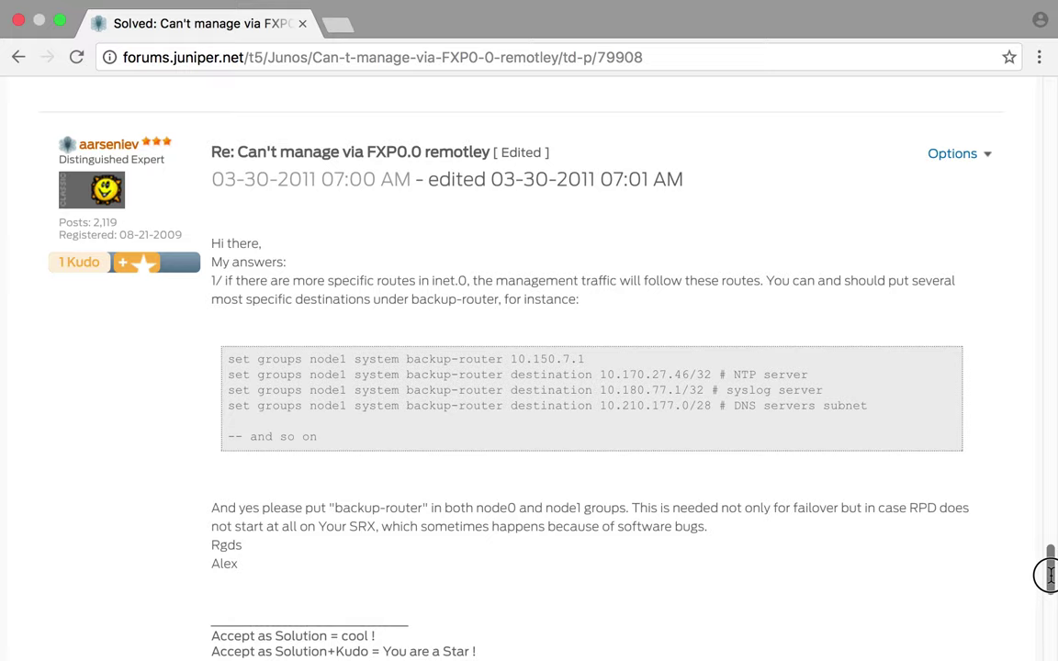
{"action": "left_click_drag", "start_coordinate": [1050, 576], "coordinate": [1050, 577]}
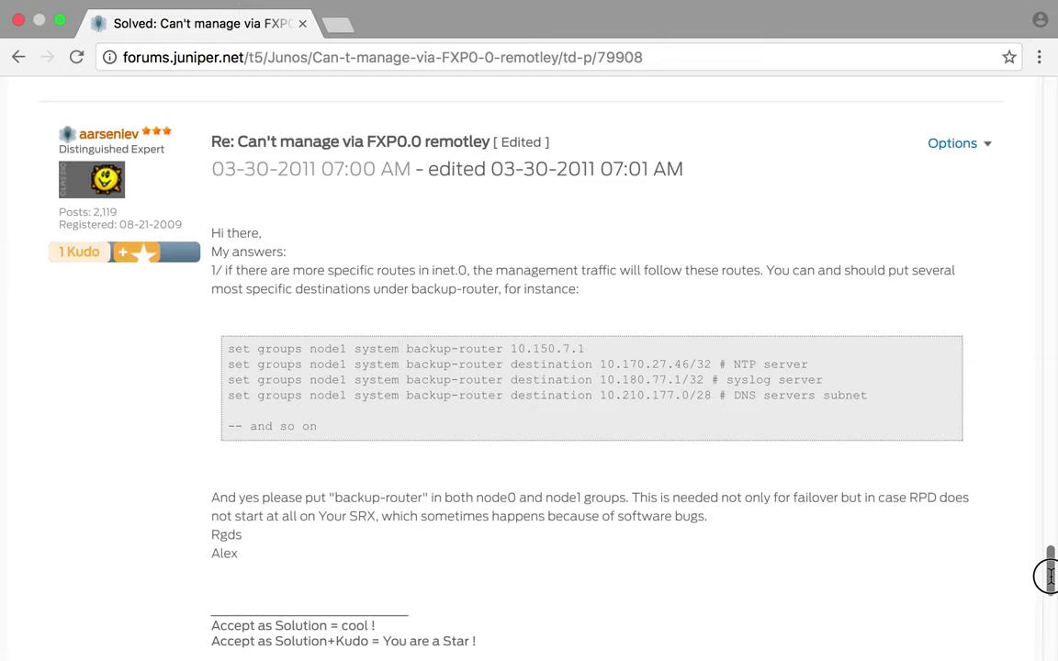
{"action": "scroll", "coordinate": [1050, 575], "scroll_direction": "up", "scroll_amount": 1}
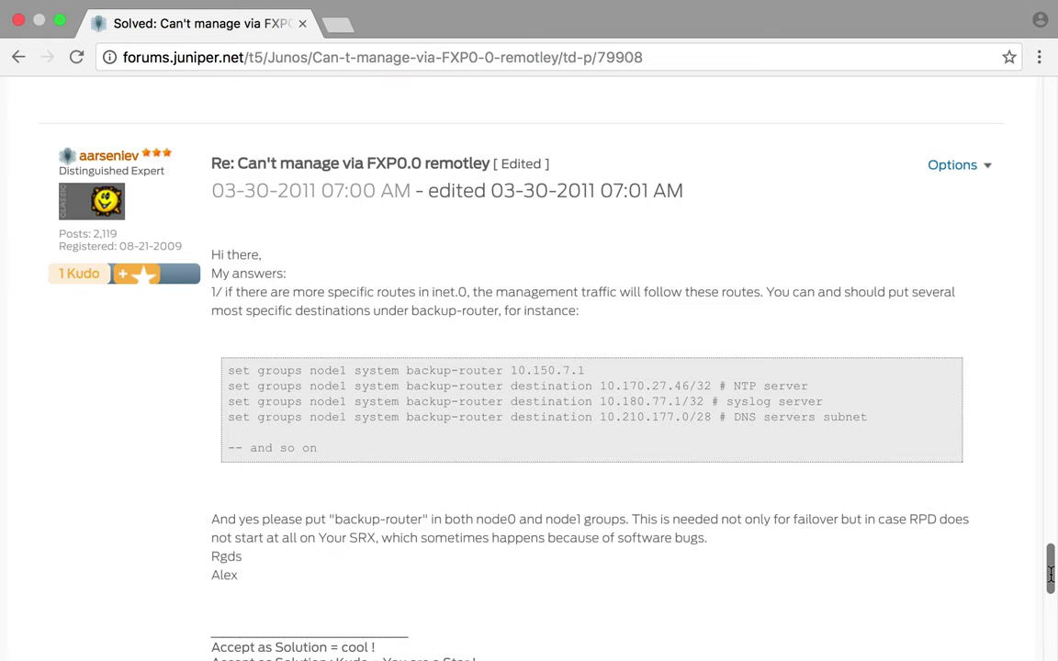
{"action": "mouse_move", "coordinate": [1047, 567]}
{"action": "left_mouse_down"}
{"action": "mouse_move", "coordinate": [1049, 520]}
{"action": "mouse_move", "coordinate": [1048, 558]}
{"action": "left_mouse_up"}
{"action": "left_click_drag", "start_coordinate": [588, 432], "coordinate": [297, 424]}
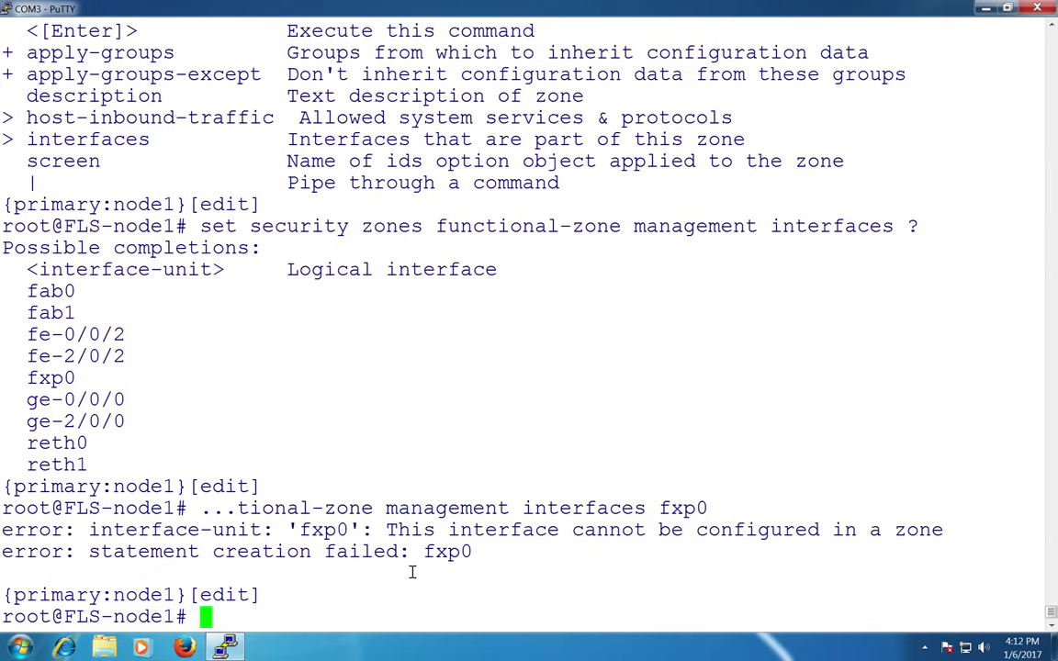
Paste the backup-router 10.150.7.1 command into PuTTY and commit, which fails for missing destination.
{"action": "right_click", "coordinate": [412, 572]}
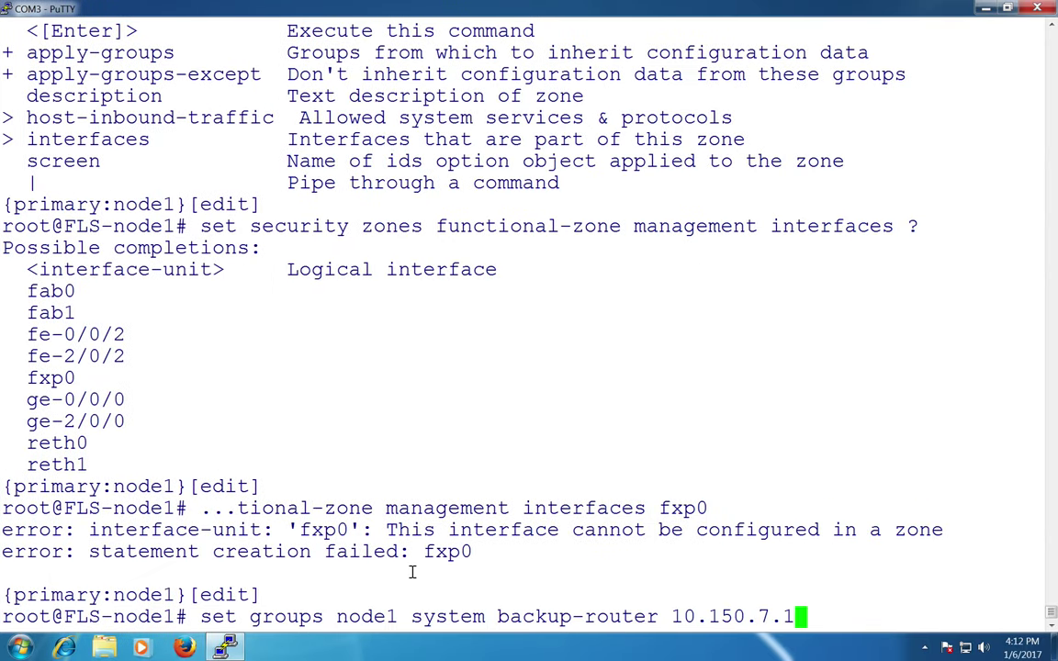
{"action": "key", "text": "Return"}
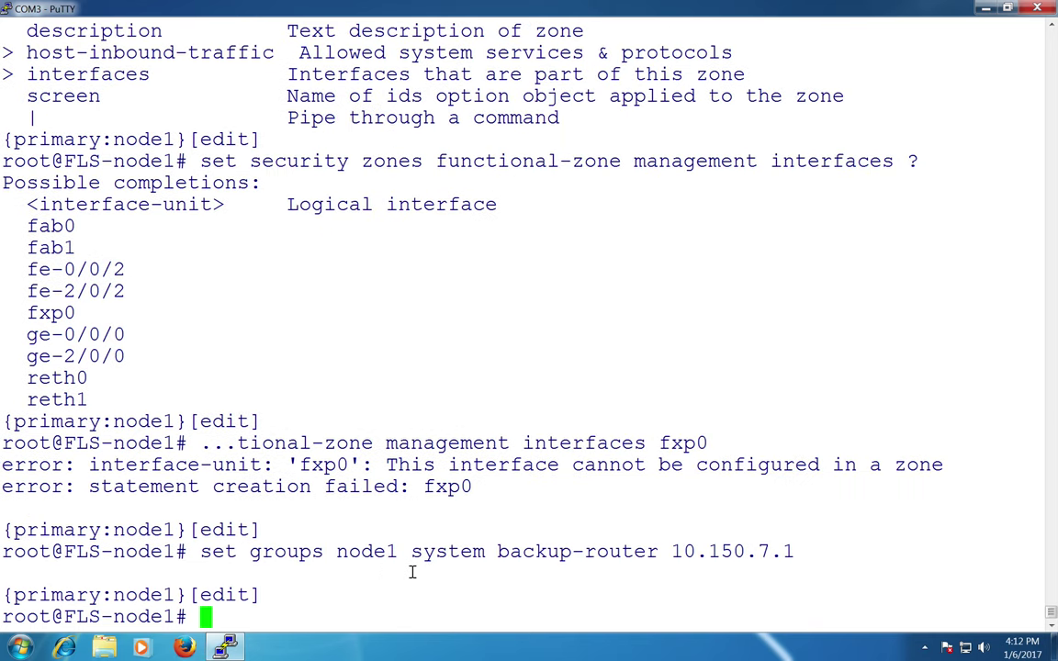
{"action": "type", "text": "commit"}
{"action": "key", "text": "Return"}
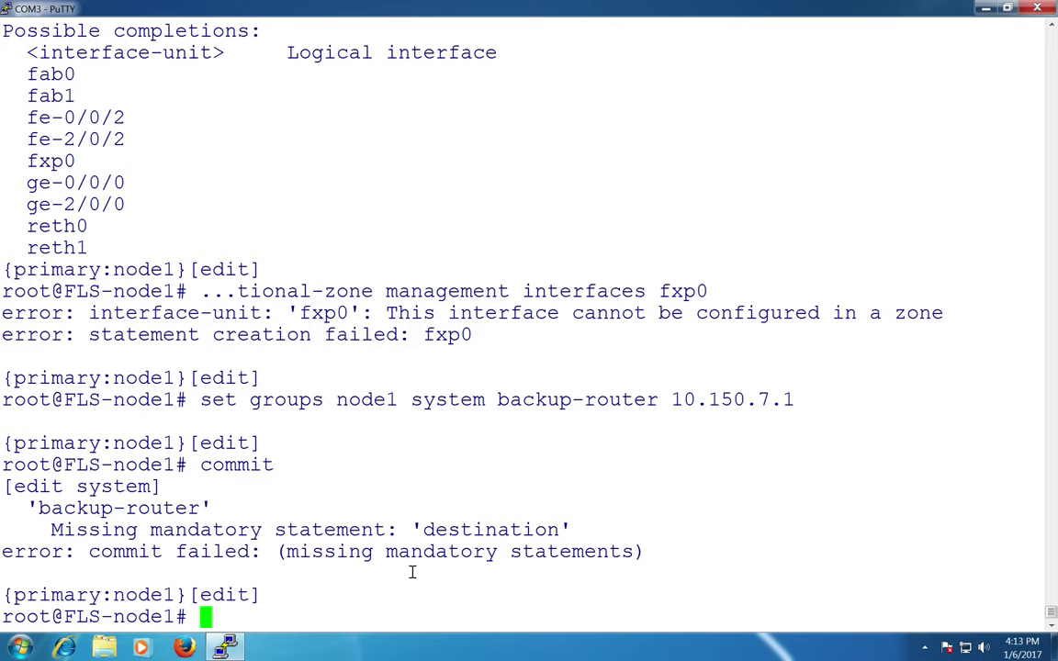
List the options available under 'set groups node1 system' with ?
{"action": "key", "text": "Up"}
{"action": "key", "text": "Up"}
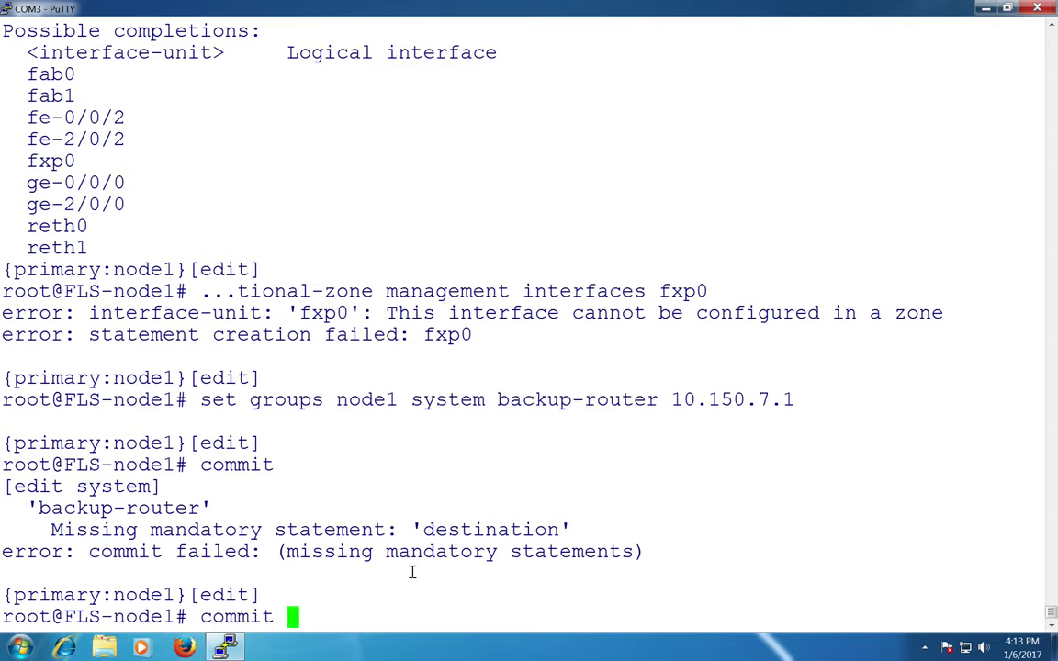
{"action": "key", "text": "BackSpace"}
{"action": "key", "text": "BackSpace"}
{"action": "key", "text": "BackSpace"}
{"action": "key", "text": "BackSpace"}
{"action": "key", "text": "BackSpace"}
{"action": "key", "text": "BackSpace"}
{"action": "key", "text": "BackSpace"}
{"action": "key", "text": "BackSpace"}
{"action": "key", "text": "BackSpace"}
{"action": "key", "text": "BackSpace"}
{"action": "key", "text": "BackSpace"}
{"action": "key", "text": "BackSpace"}
{"action": "key", "text": "BackSpace"}
{"action": "key", "text": "BackSpace"}
{"action": "key", "text": "BackSpace"}
{"action": "key", "text": "BackSpace"}
{"action": "key", "text": "BackSpace"}
{"action": "key", "text": "BackSpace"}
{"action": "key", "text": "BackSpace"}
{"action": "key", "text": "BackSpace"}
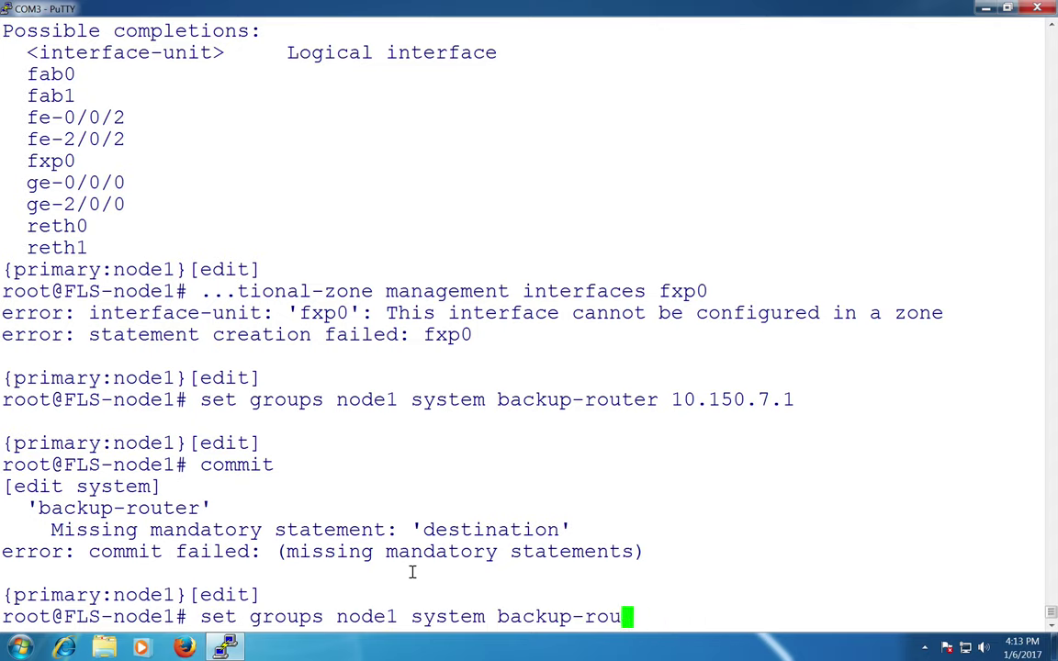
{"action": "key", "text": "BackSpace"}
{"action": "key", "text": "BackSpace"}
{"action": "key", "text": "BackSpace"}
{"action": "key", "text": "BackSpace"}
{"action": "key", "text": "BackSpace"}
{"action": "key", "text": "BackSpace"}
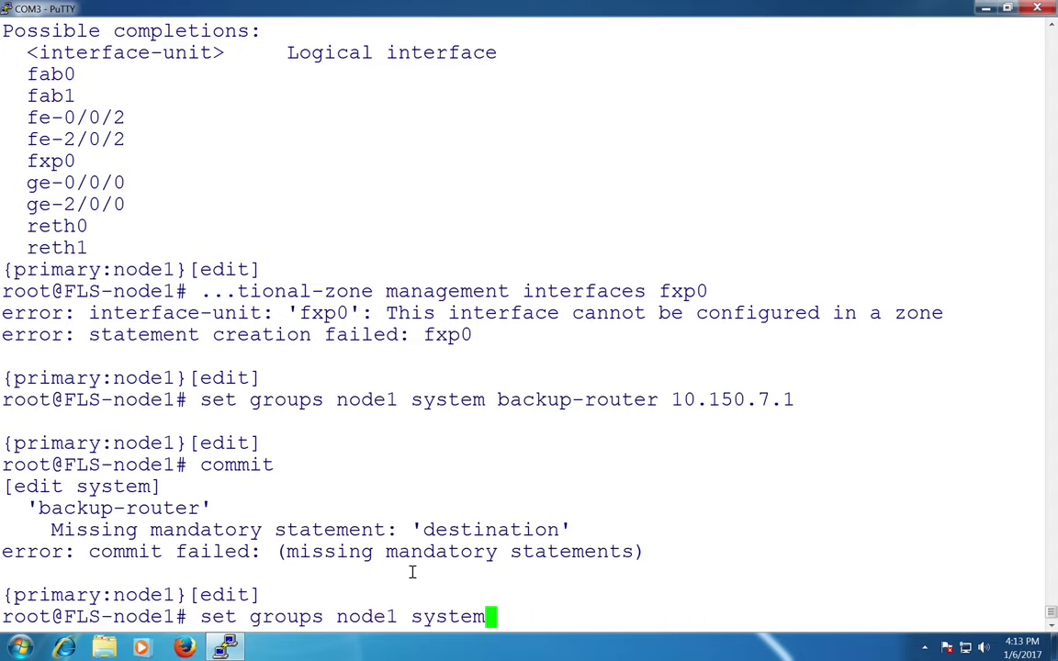
{"action": "type", "text": "?"}
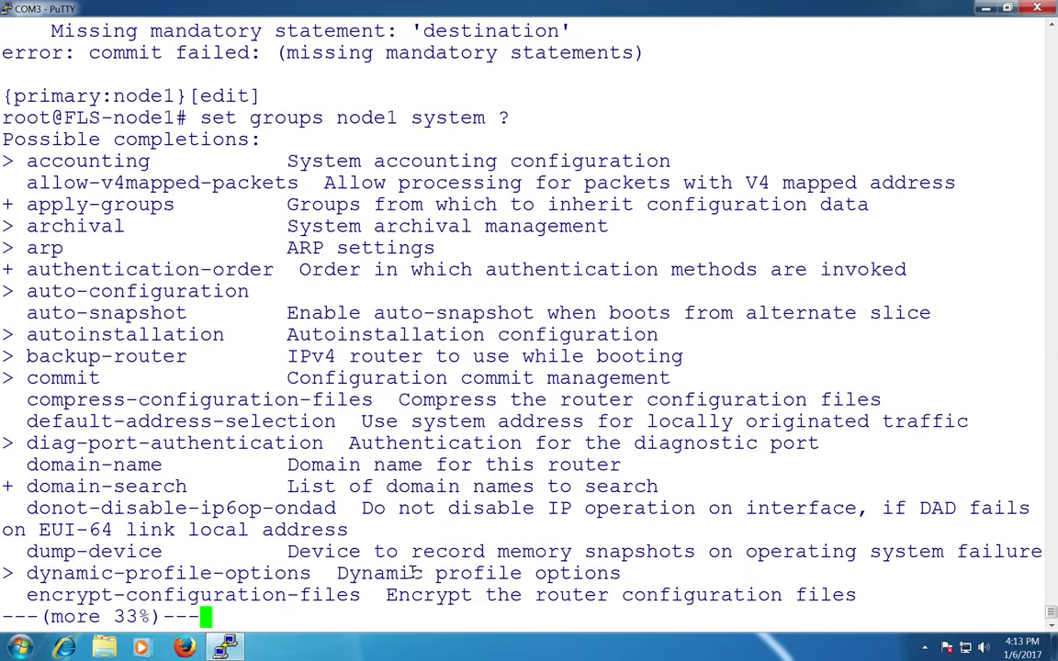
{"action": "key", "text": "space"}
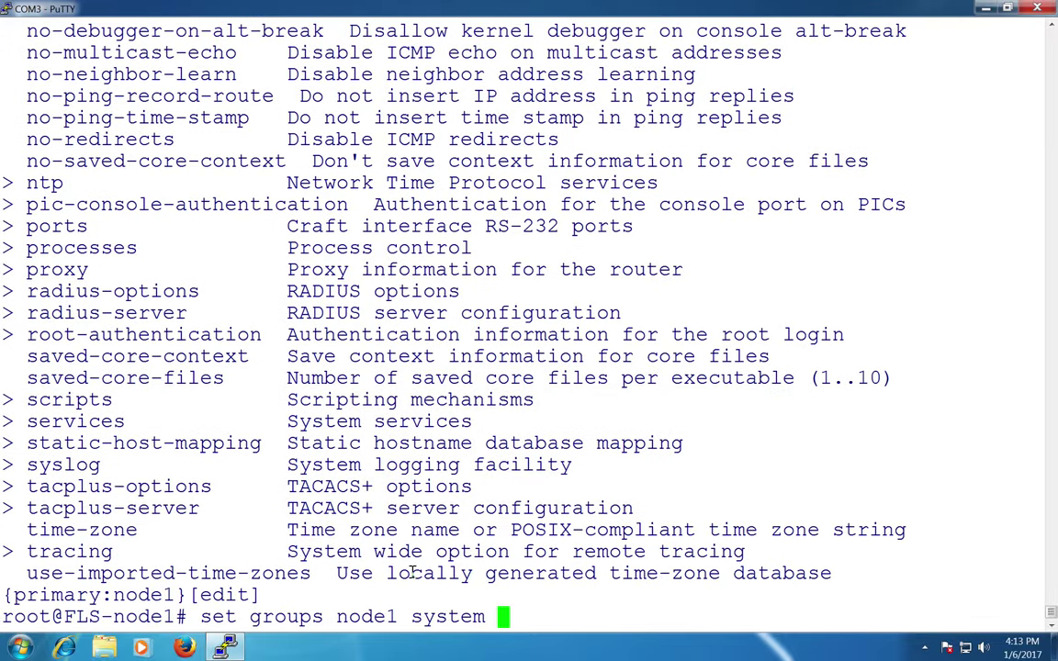
{"action": "type", "text": "de"}
{"action": "key", "text": "Tab"}
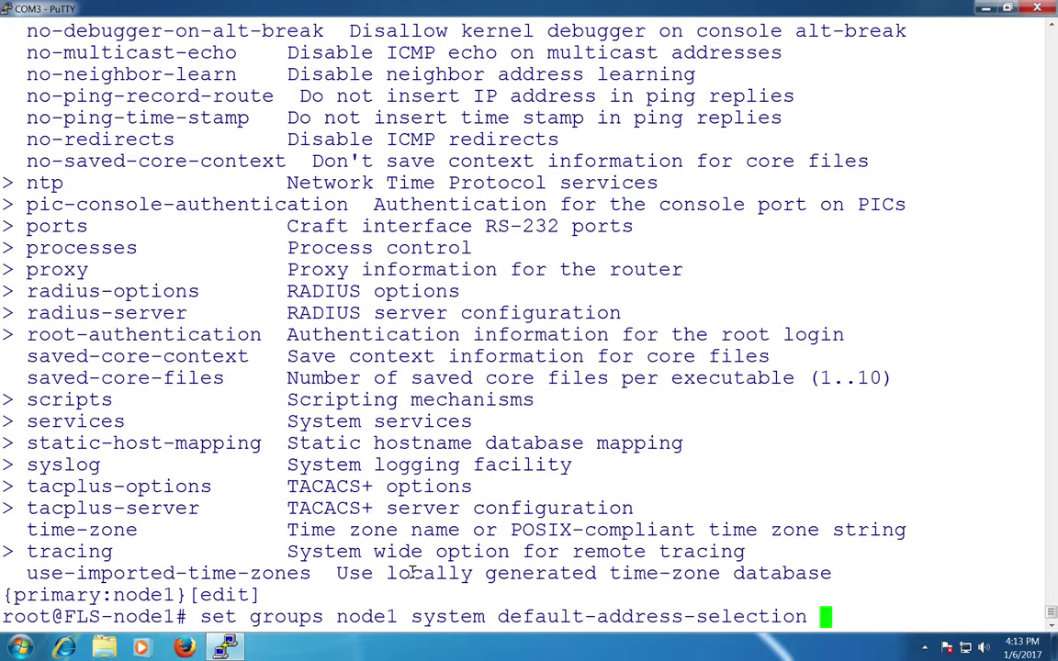
{"action": "key", "text": "BackSpace"}
{"action": "key", "text": "BackSpace"}
{"action": "key", "text": "BackSpace"}
{"action": "key", "text": "BackSpace"}
{"action": "key", "text": "BackSpace"}
{"action": "key", "text": "BackSpace"}
{"action": "key", "text": "BackSpace"}
{"action": "key", "text": "BackSpace"}
{"action": "key", "text": "BackSpace"}
{"action": "key", "text": "BackSpace"}
{"action": "key", "text": "BackSpace"}
{"action": "key", "text": "BackSpace"}
{"action": "key", "text": "BackSpace"}
{"action": "key", "text": "BackSpace"}
{"action": "key", "text": "BackSpace"}
{"action": "key", "text": "BackSpace"}
{"action": "key", "text": "BackSpace"}
{"action": "key", "text": "BackSpace"}
{"action": "key", "text": "BackSpace"}
{"action": "key", "text": "BackSpace"}
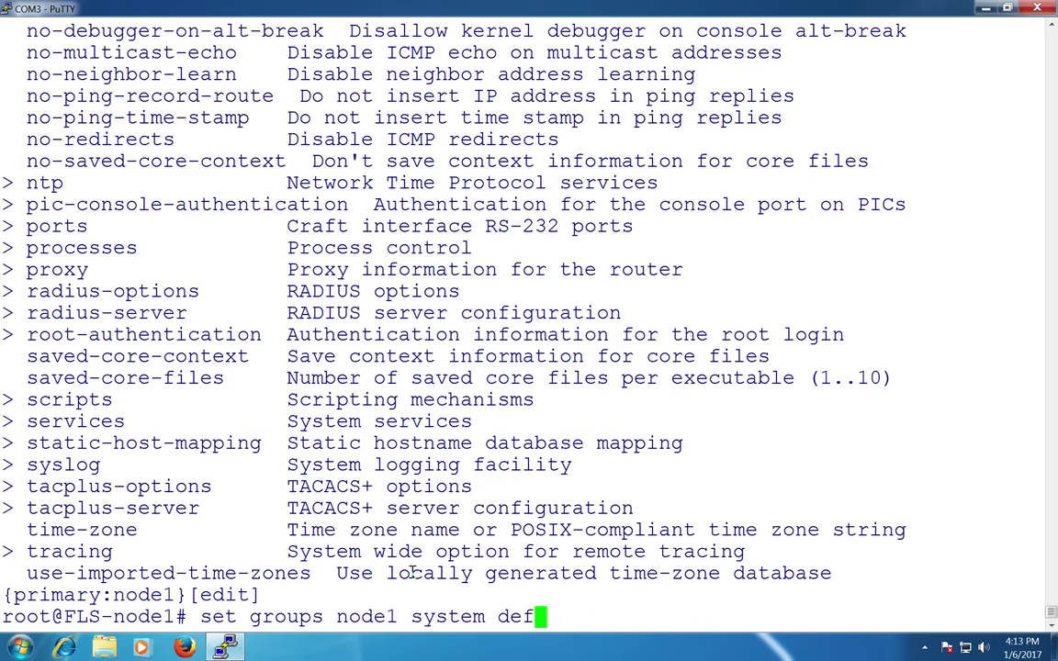
Set node1's backup-router destination to 192.168.0.10.
{"action": "key", "text": "Up"}
{"action": "key", "text": "Up"}
{"action": "key", "text": "Up"}
{"action": "key", "text": "Up"}
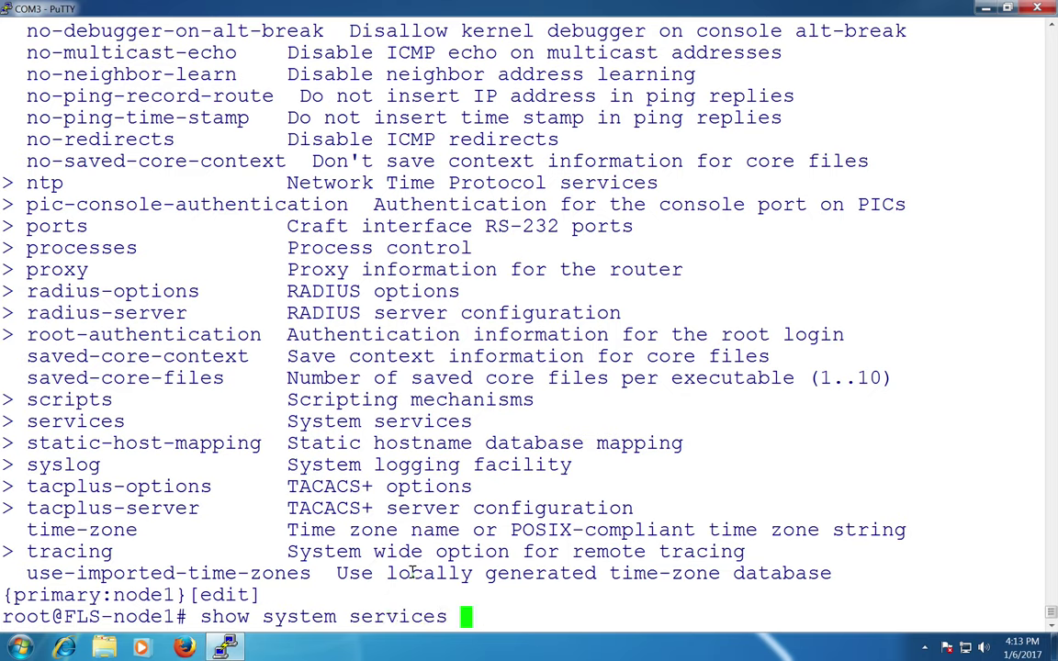
{"action": "key", "text": "Down"}
{"action": "key", "text": "Down"}
{"action": "key", "text": "Down"}
{"action": "key", "text": "Up"}
{"action": "key", "text": "Up"}
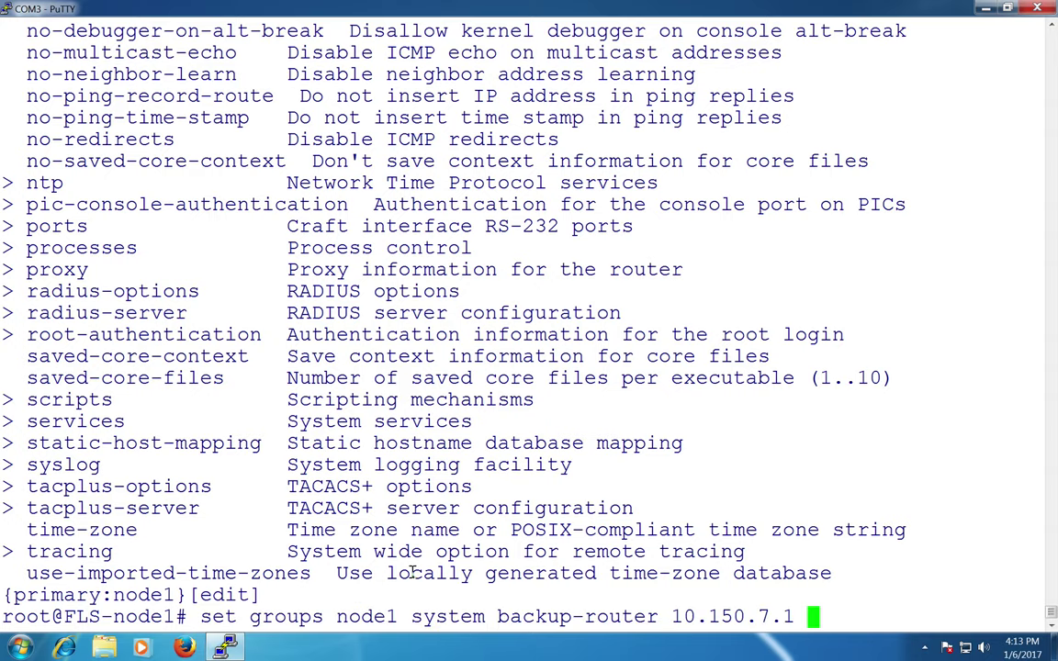
{"action": "key", "text": "BackSpace"}
{"action": "key", "text": "BackSpace"}
{"action": "key", "text": "BackSpace"}
{"action": "key", "text": "BackSpace"}
{"action": "key", "text": "BackSpace"}
{"action": "key", "text": "BackSpace"}
{"action": "key", "text": "BackSpace"}
{"action": "key", "text": "BackSpace"}
{"action": "key", "text": "BackSpace"}
{"action": "key", "text": "BackSpace"}
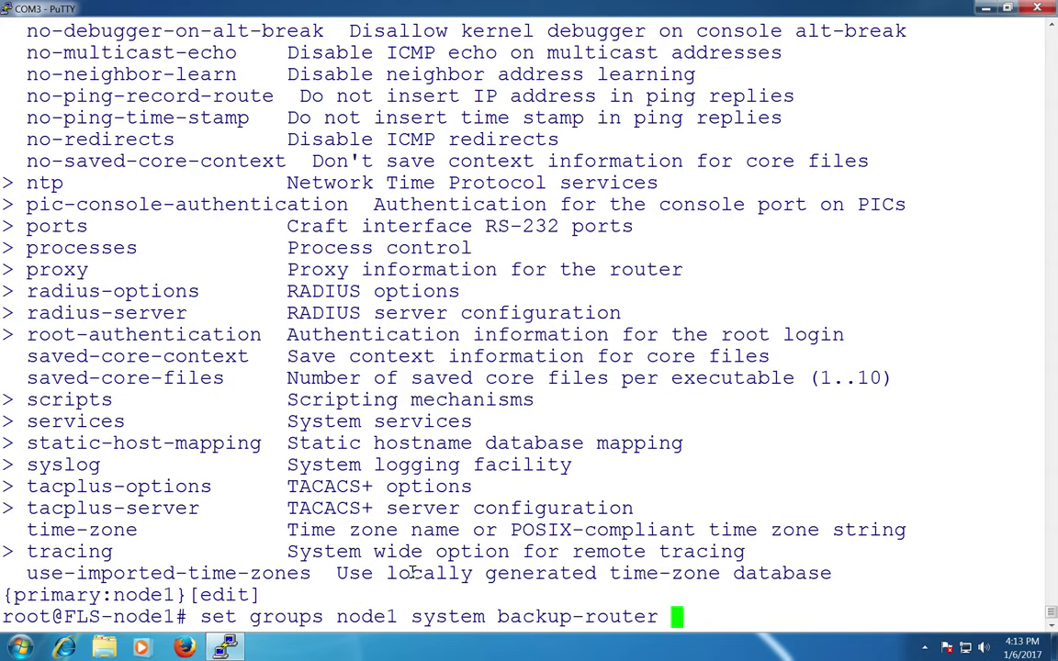
{"action": "key", "text": "question"}
{"action": "type", "text": "de"}
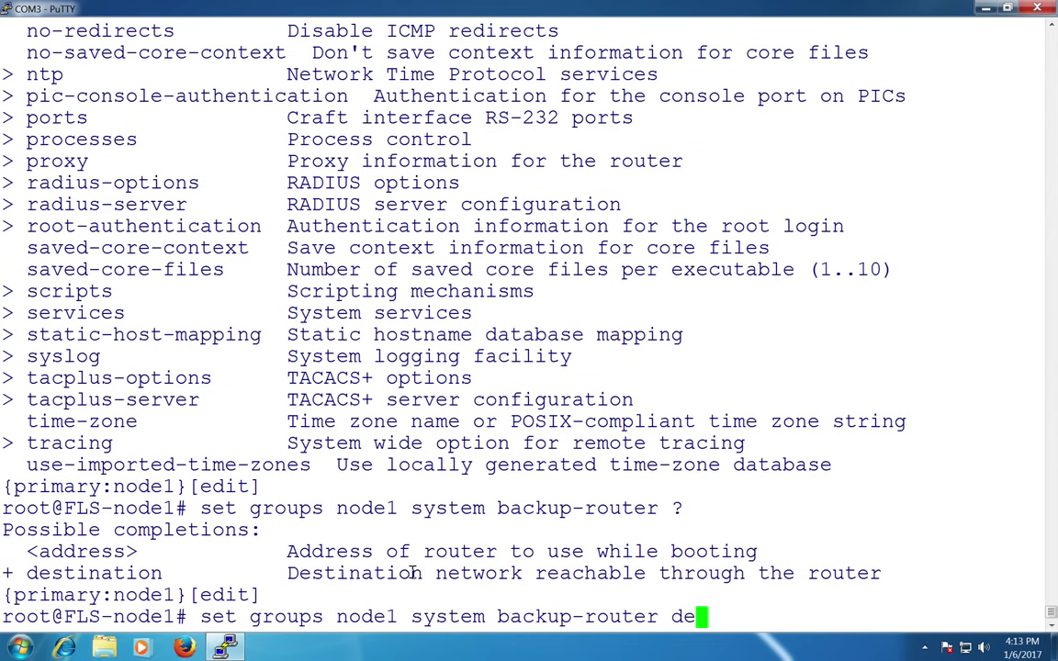
{"action": "type", "text": "stination 10.0.0."}
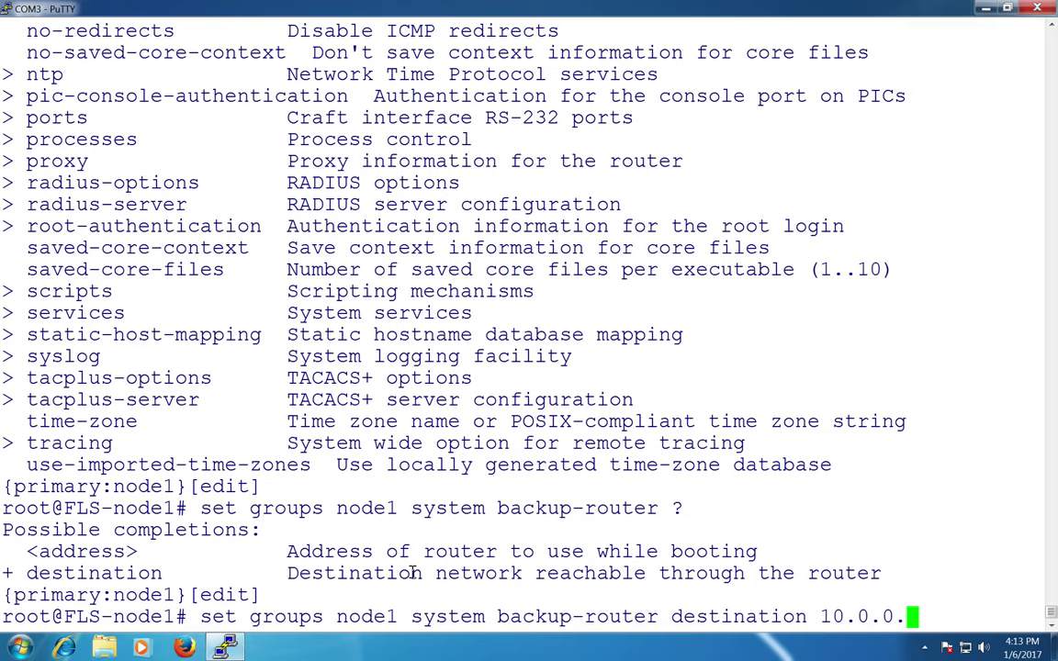
{"action": "key", "text": "BackSpace"}
{"action": "key", "text": "BackSpace"}
{"action": "key", "text": "BackSpace"}
{"action": "key", "text": "BackSpace"}
{"action": "key", "text": "BackSpace"}
{"action": "key", "text": "BackSpace"}
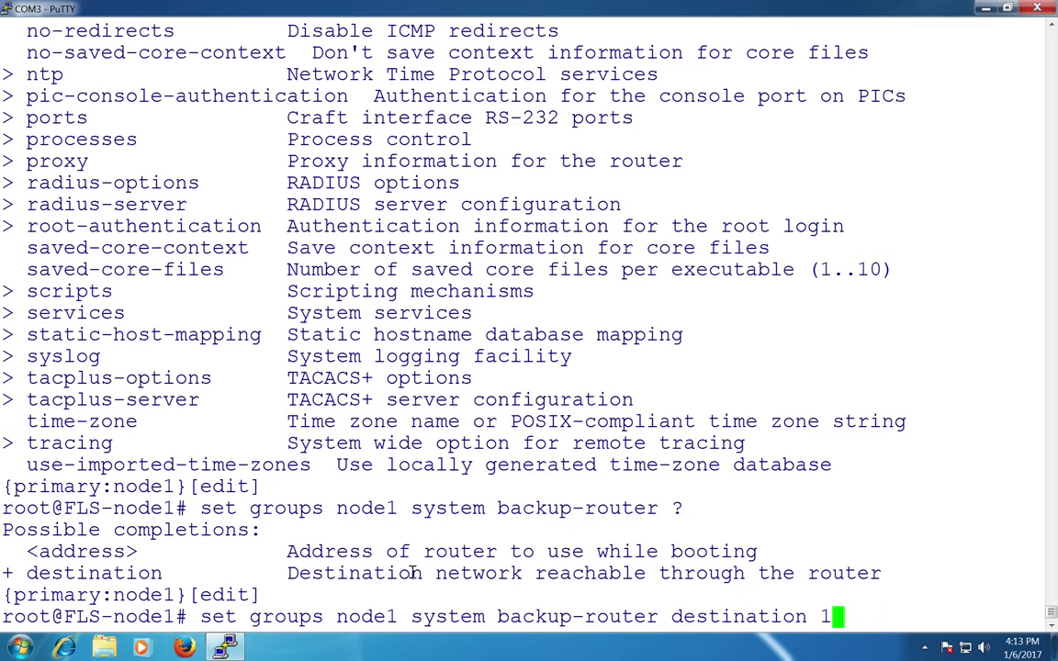
{"action": "type", "text": "92."}
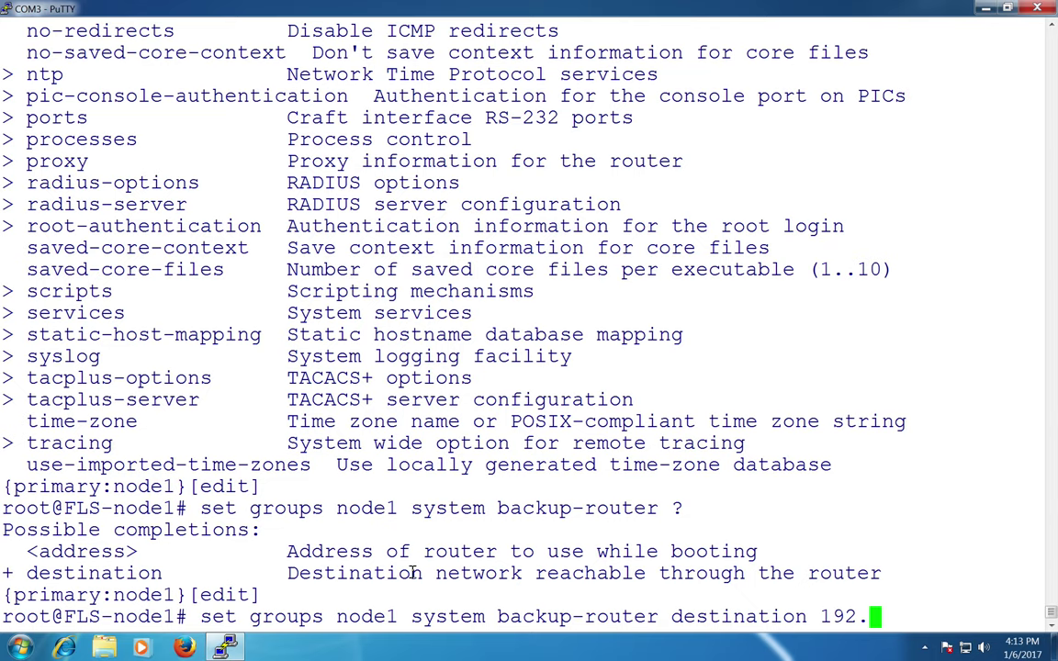
{"action": "type", "text": "168.0.10"}
{"action": "key", "text": "Return"}
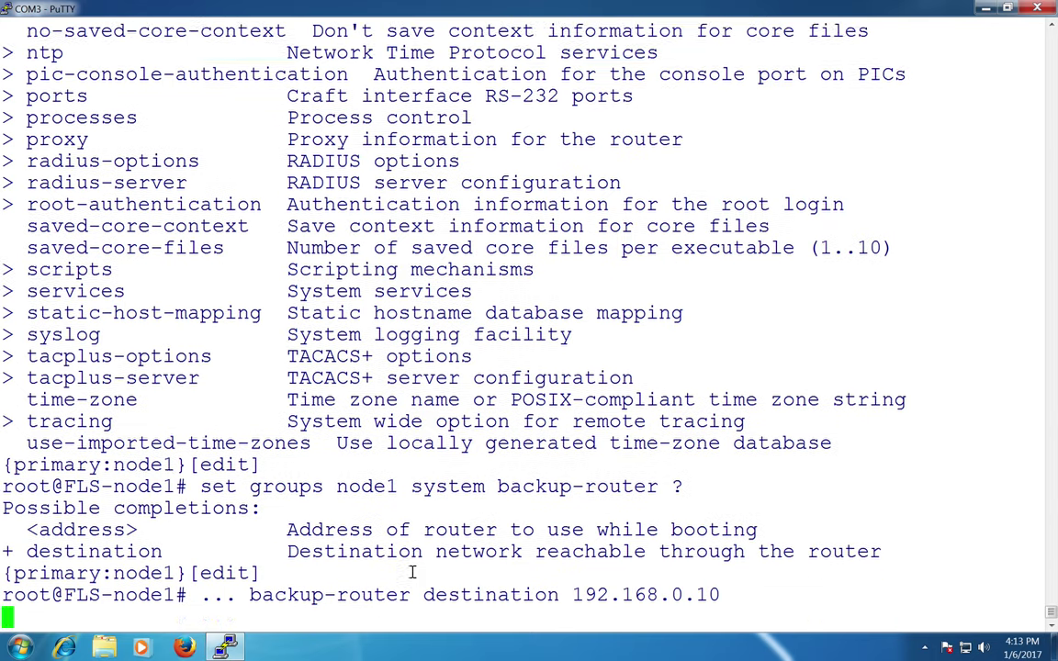
Commit the backup-router destination change.
{"action": "type", "text": "o"}
{"action": "key", "text": "BackSpace"}
{"action": "type", "text": "commit"}
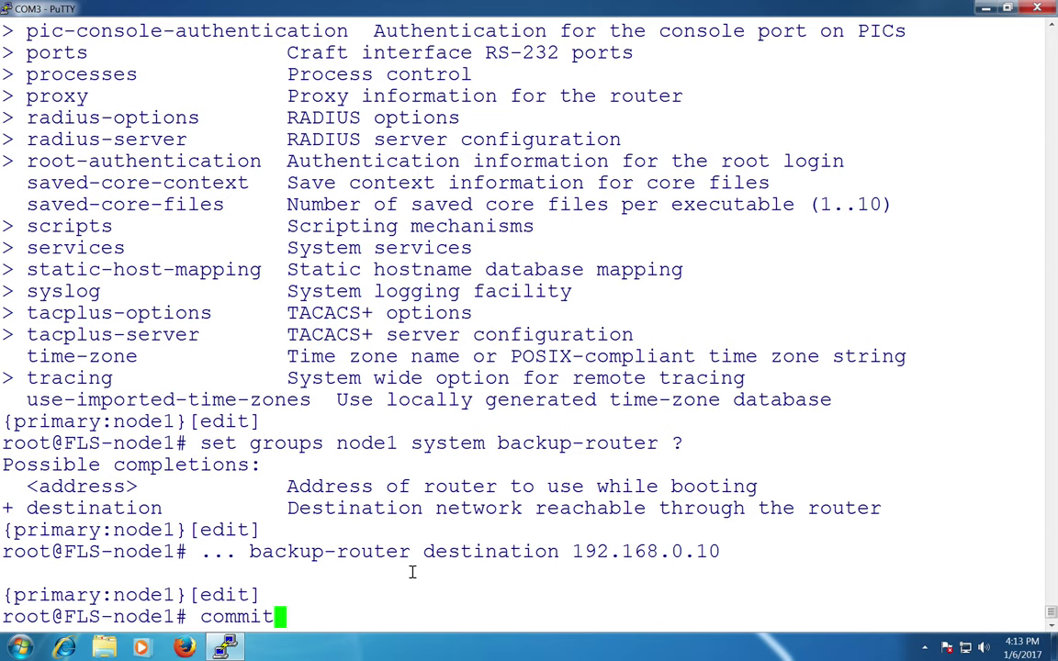
{"action": "key", "text": "Return"}
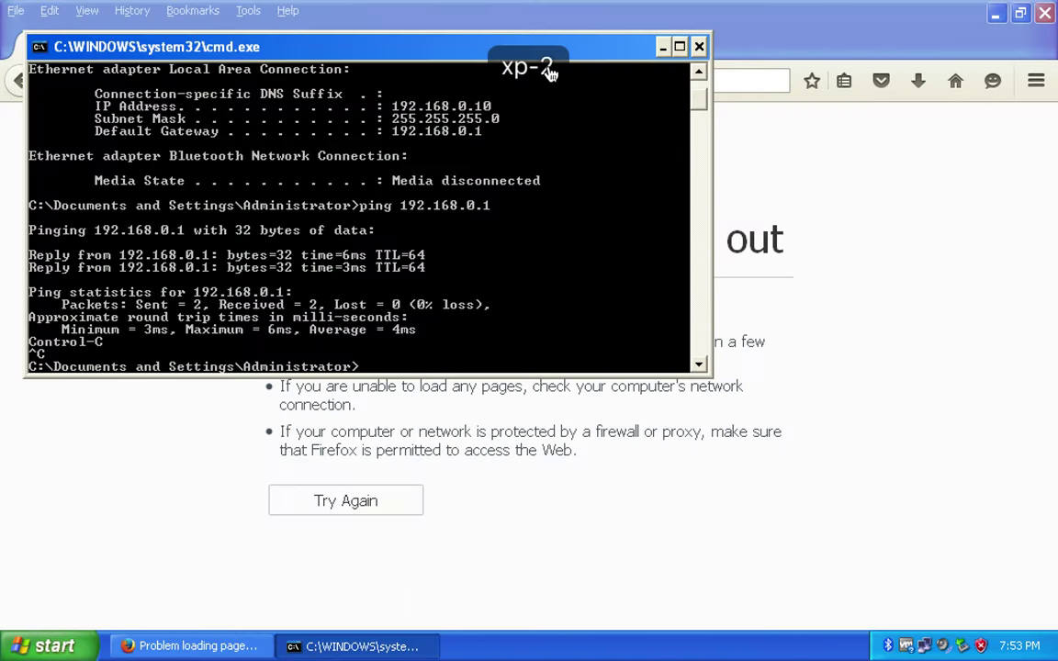
Close the Windows XP Command Prompt window.
{"action": "left_click", "coordinate": [705, 45]}
Reload J-Web at 192.168.0.2 and log in as root with the account password.
{"action": "left_click", "coordinate": [580, 81]}
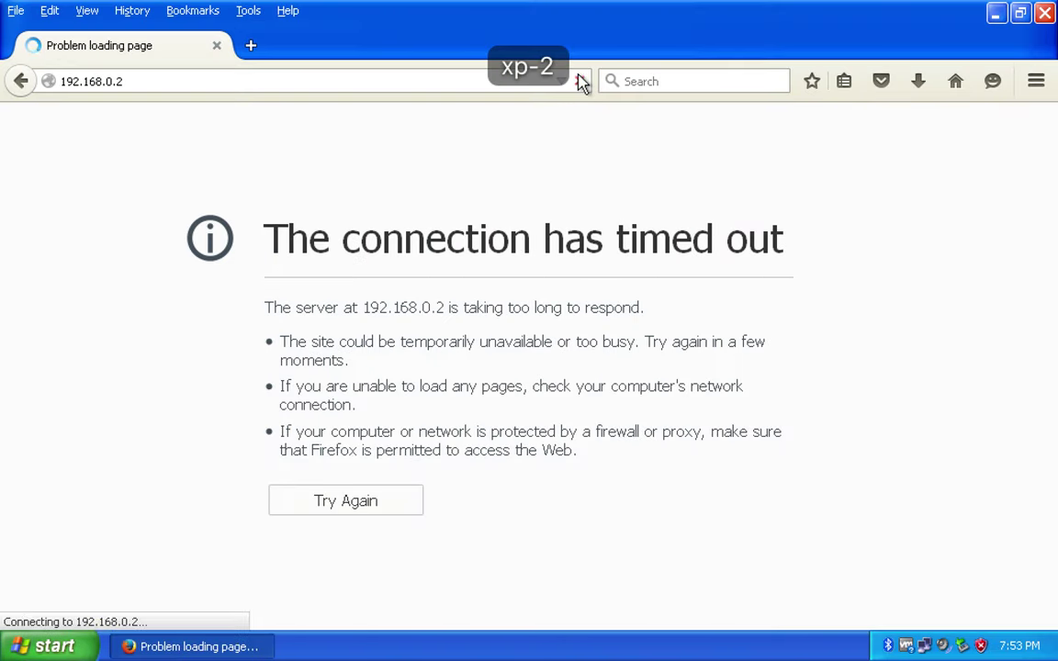
{"action": "left_click", "coordinate": [295, 90]}
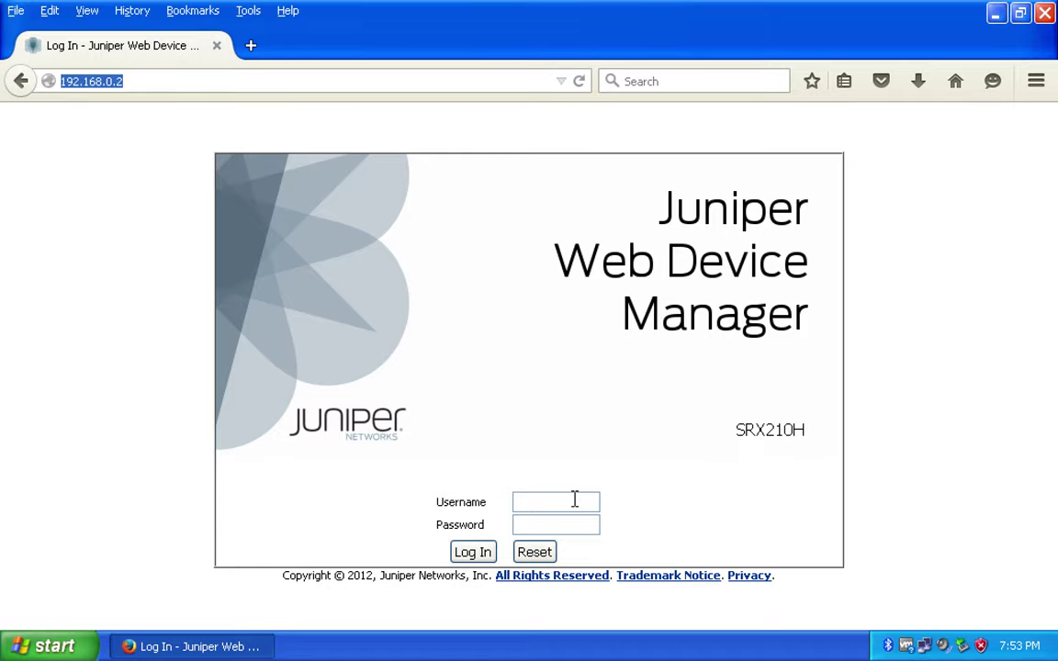
{"action": "left_click", "coordinate": [574, 500]}
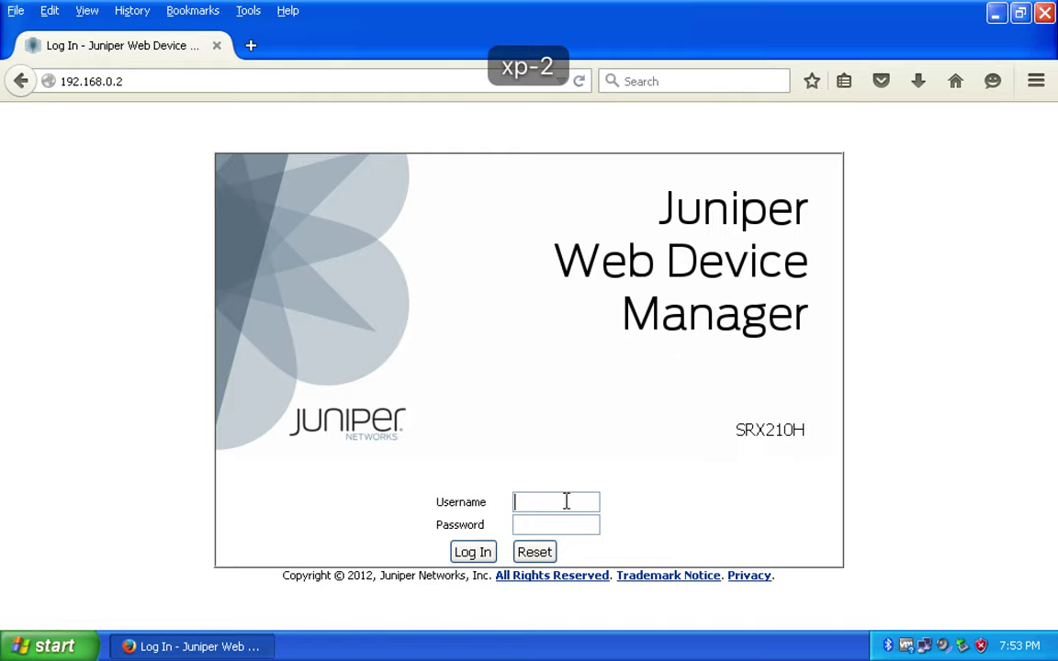
{"action": "type", "text": "root"}
{"action": "key", "text": "Tab"}
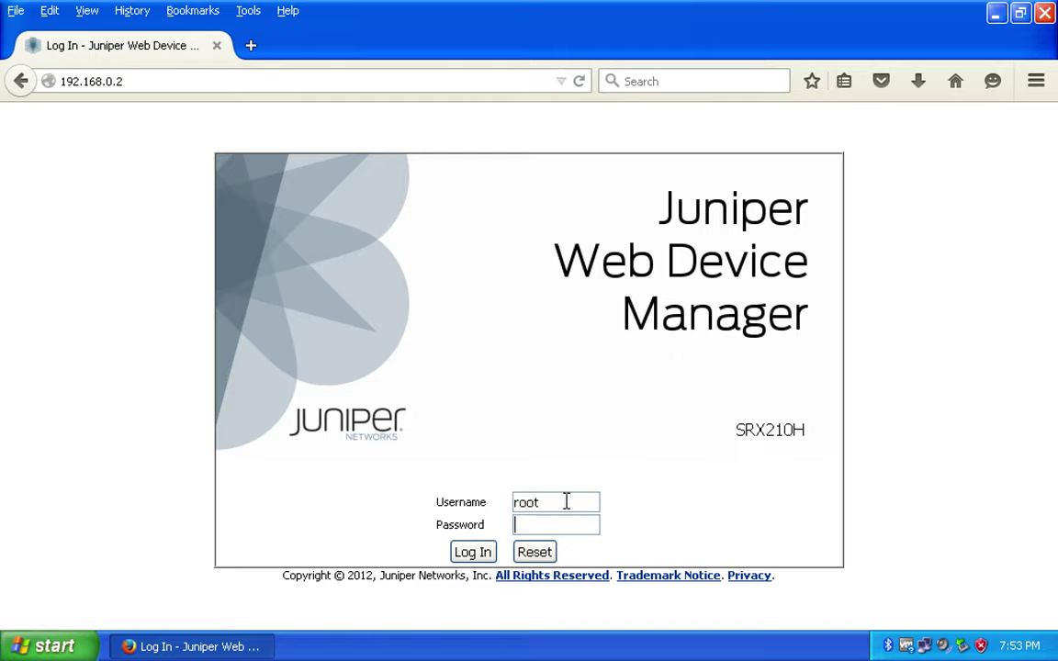
{"action": "key", "text": "Return"}
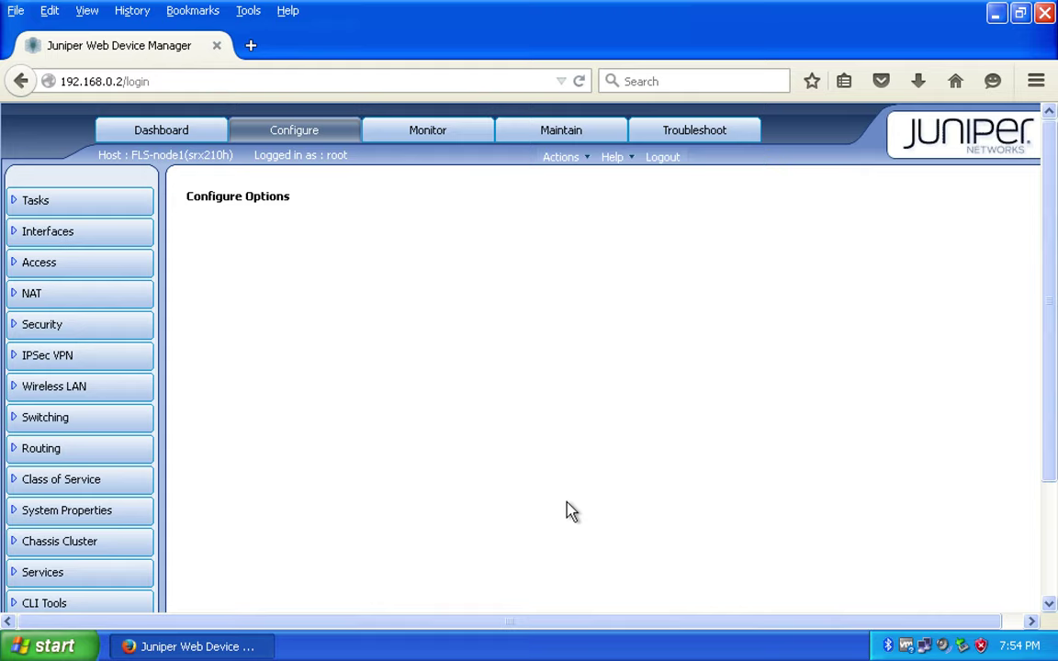
Go to Maintain > Licenses to view installed licenses valid until 2014-04-04.
{"action": "left_click", "coordinate": [563, 158]}
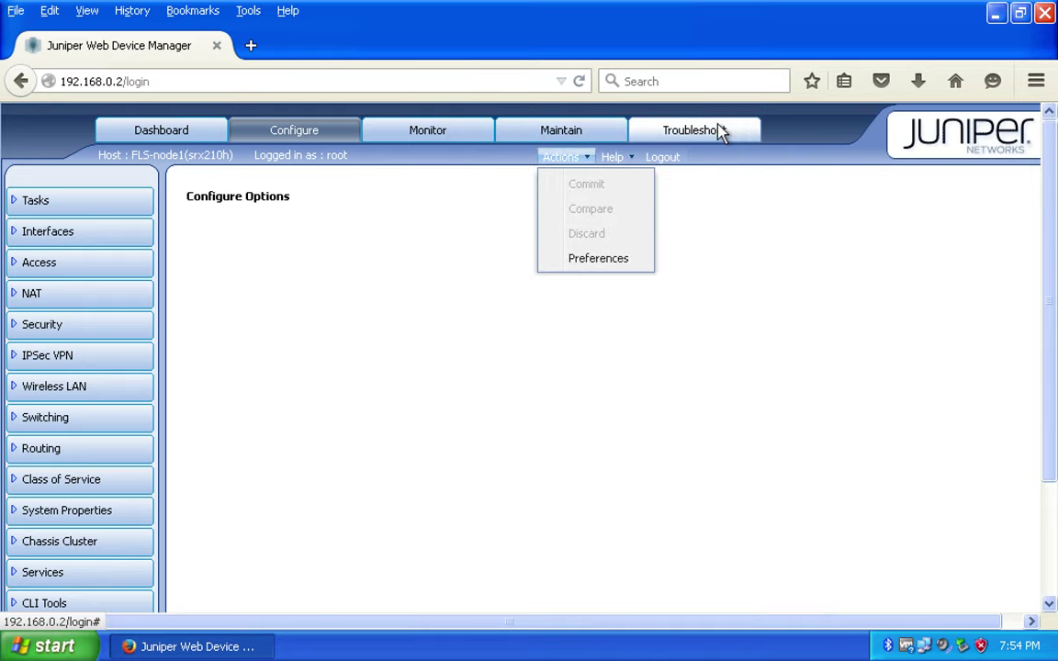
{"action": "left_click", "coordinate": [580, 129]}
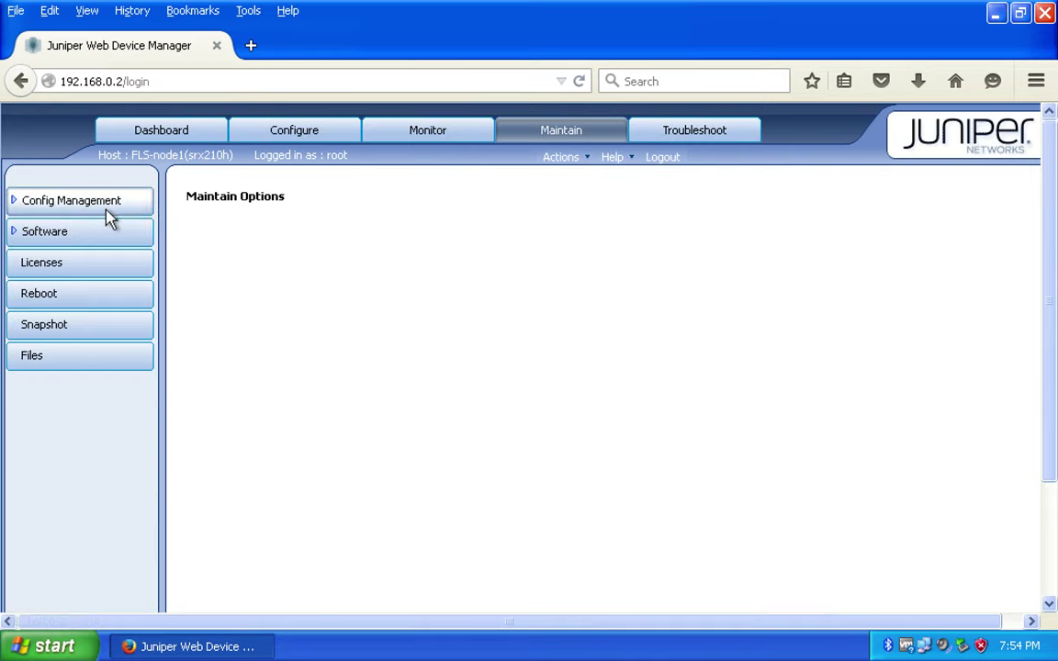
{"action": "left_click", "coordinate": [44, 225]}
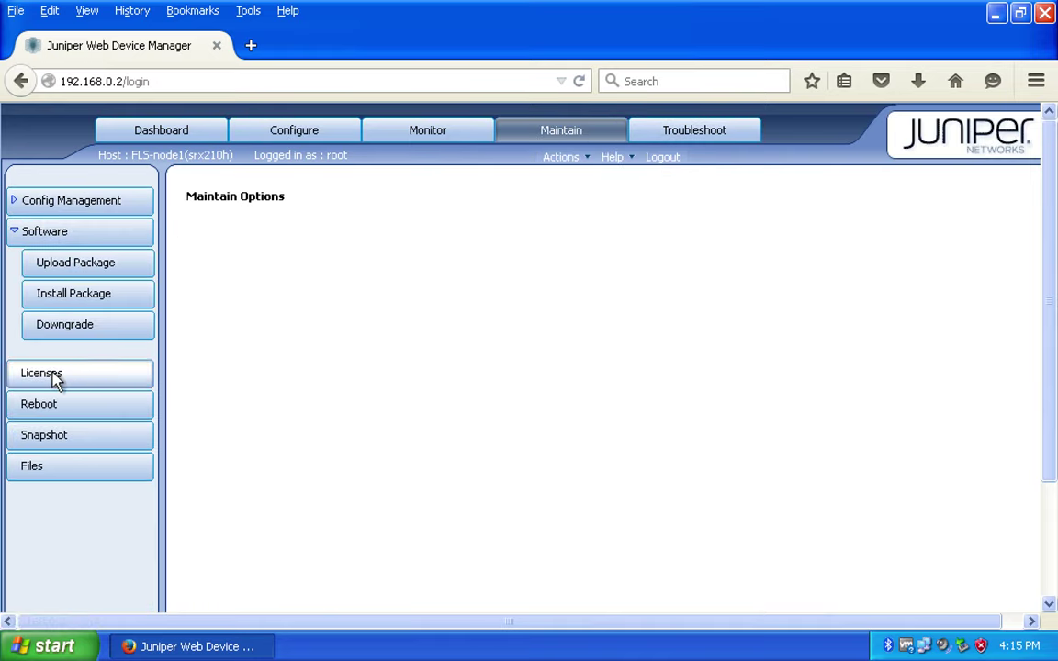
{"action": "left_click", "coordinate": [52, 372]}
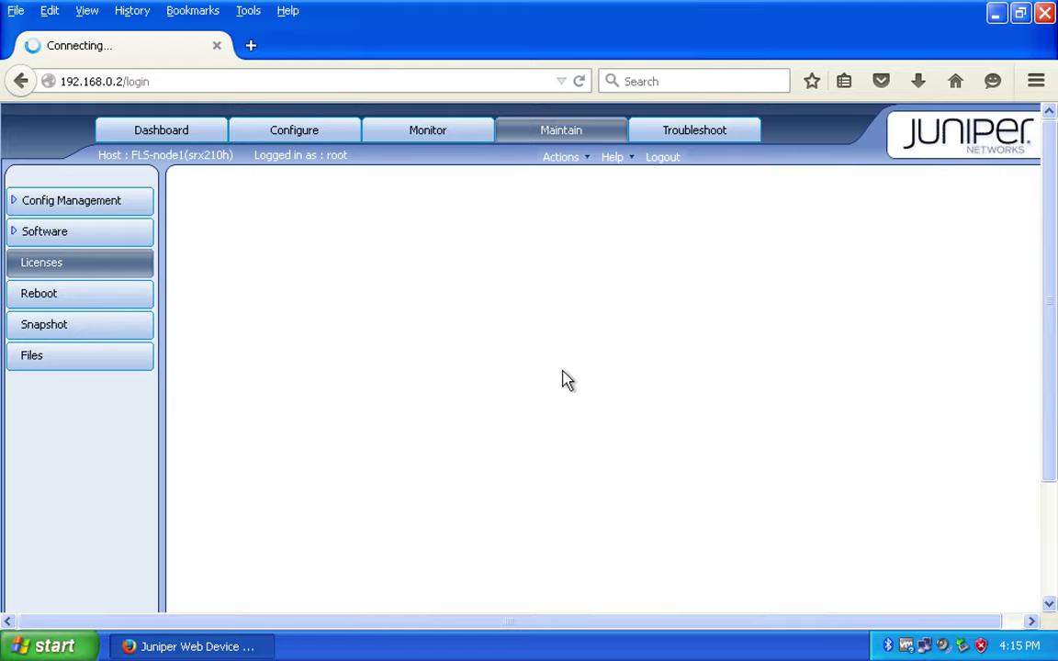
{"action": "left_click_drag", "start_coordinate": [1036, 274], "coordinate": [1036, 327]}
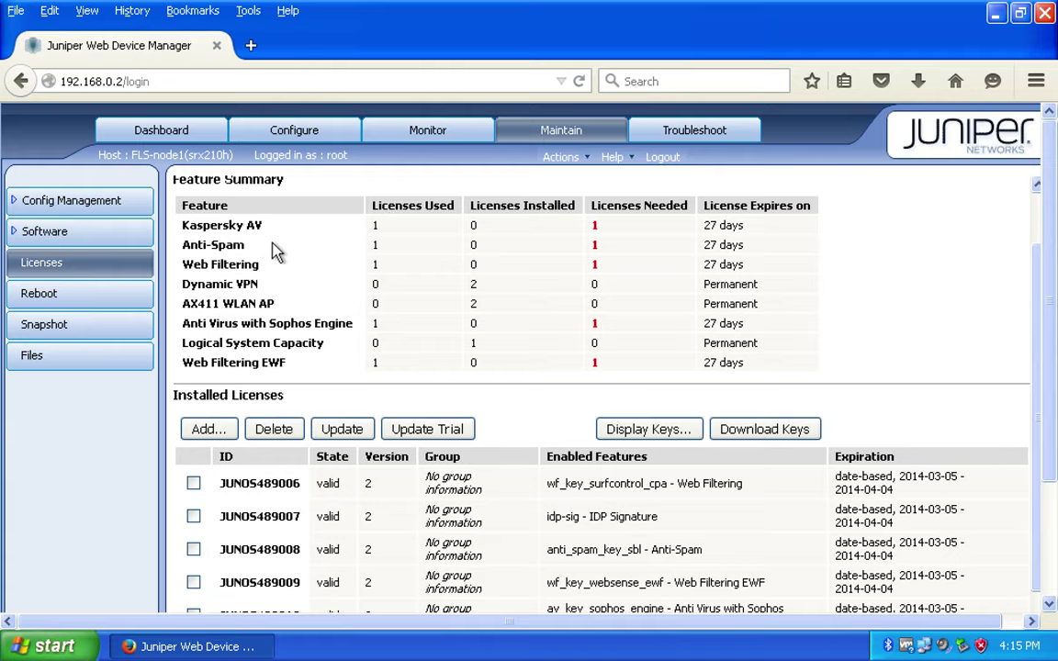
{"action": "double_click", "coordinate": [596, 226]}
{"action": "left_click_drag", "start_coordinate": [182, 324], "coordinate": [761, 323]}
{"action": "left_click", "coordinate": [779, 322]}
{"action": "triple_click", "coordinate": [772, 324]}
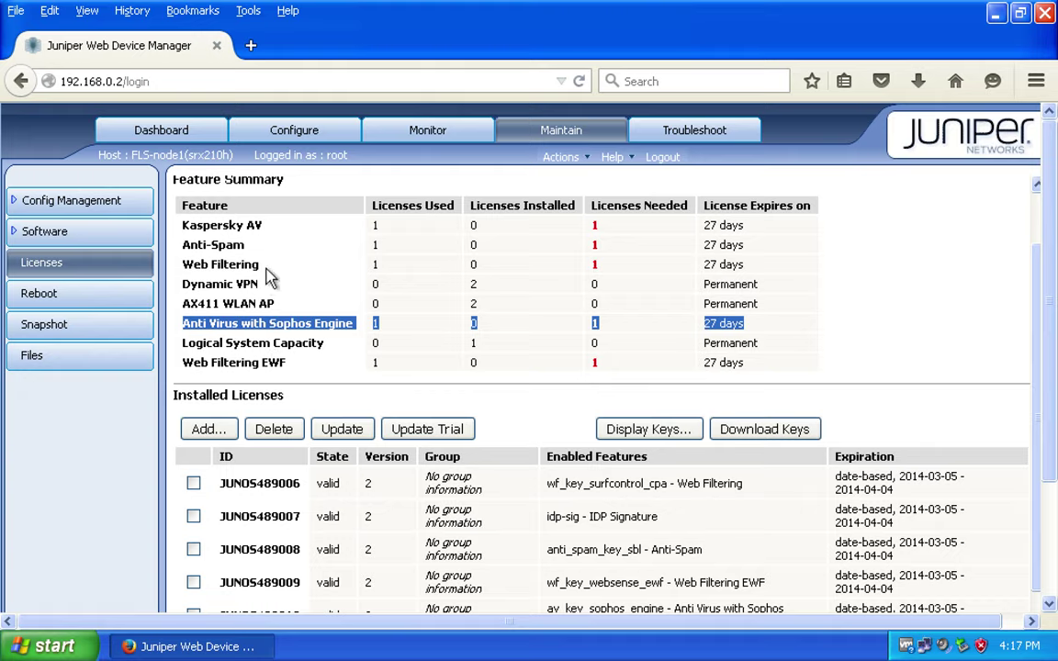
{"action": "left_click_drag", "start_coordinate": [262, 264], "coordinate": [162, 238]}
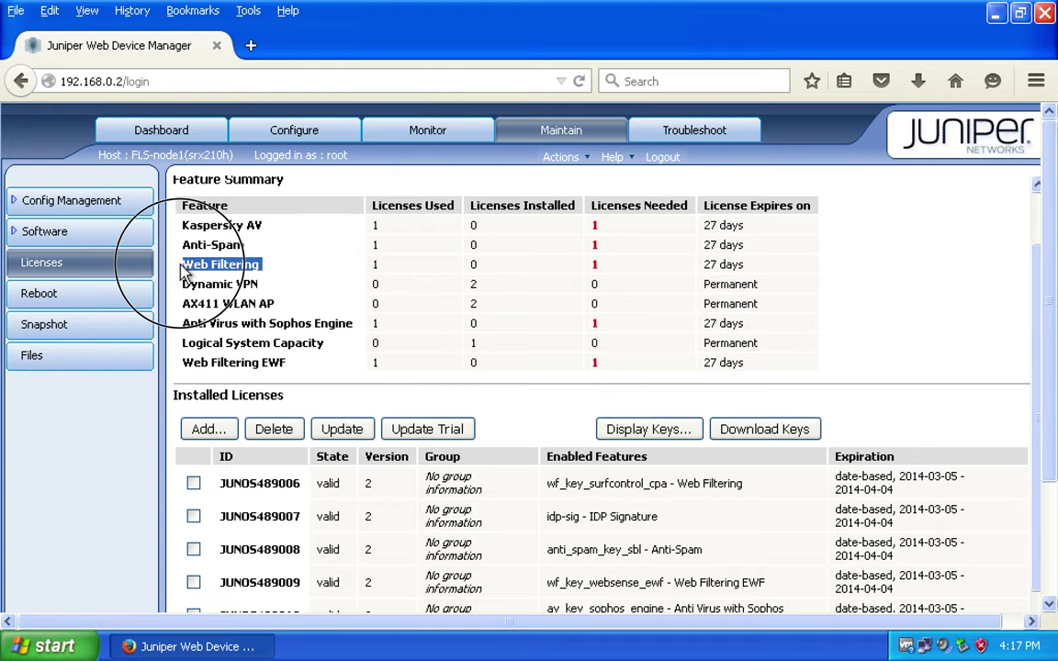
{"action": "left_click", "coordinate": [291, 362]}
{"action": "left_click_drag", "start_coordinate": [290, 364], "coordinate": [183, 356]}
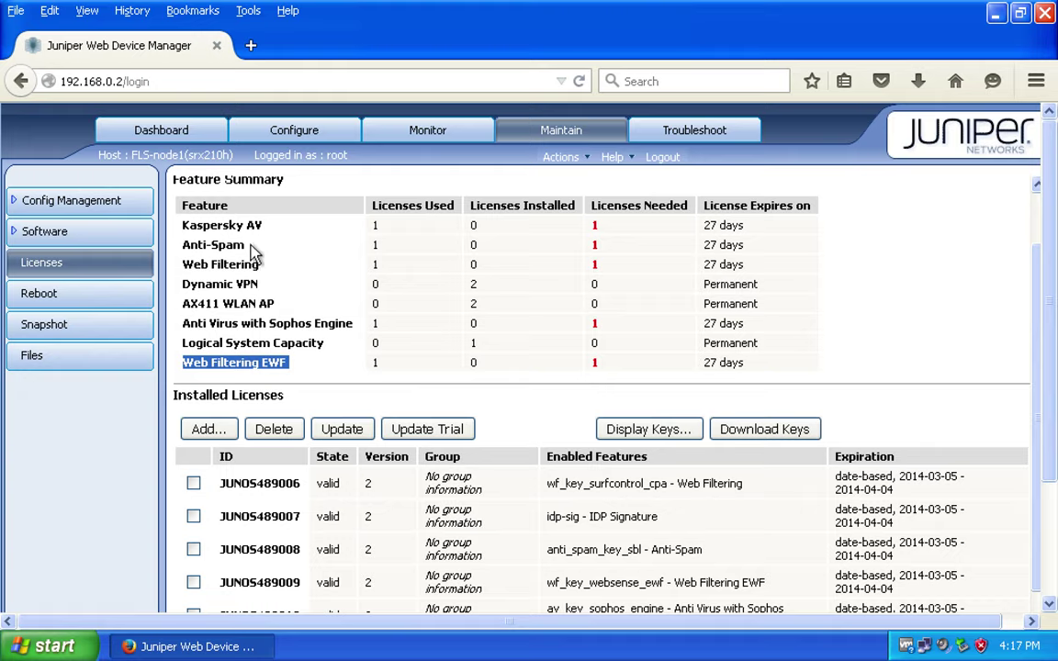
{"action": "left_click_drag", "start_coordinate": [246, 244], "coordinate": [157, 248]}
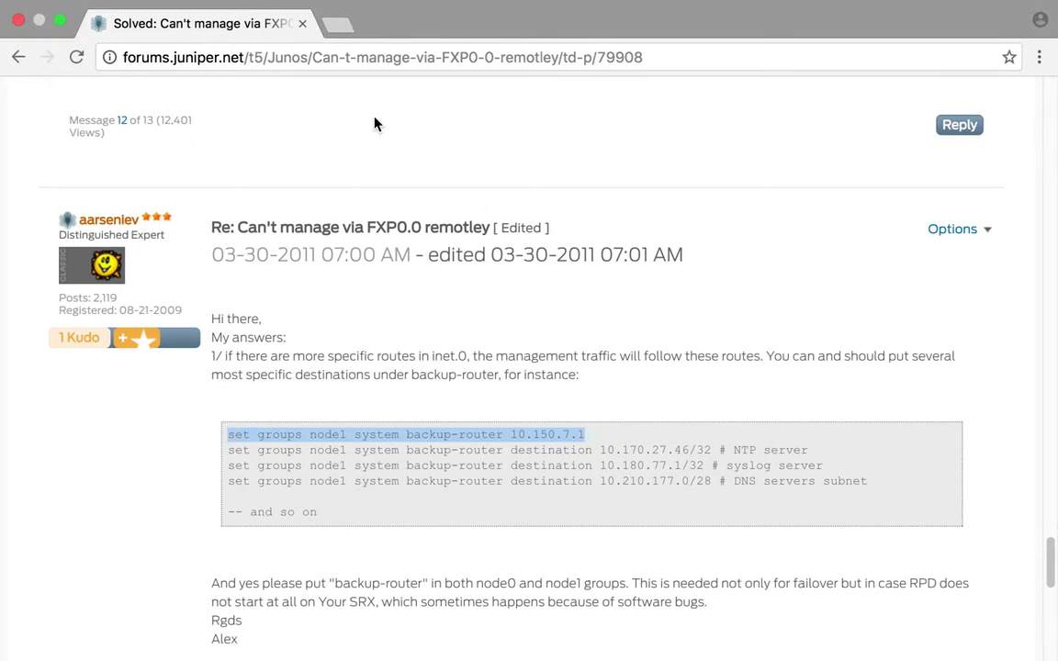
Search Google for 'surfcontrol'.
{"action": "left_click", "coordinate": [296, 61]}
{"action": "type", "text": "surf"}
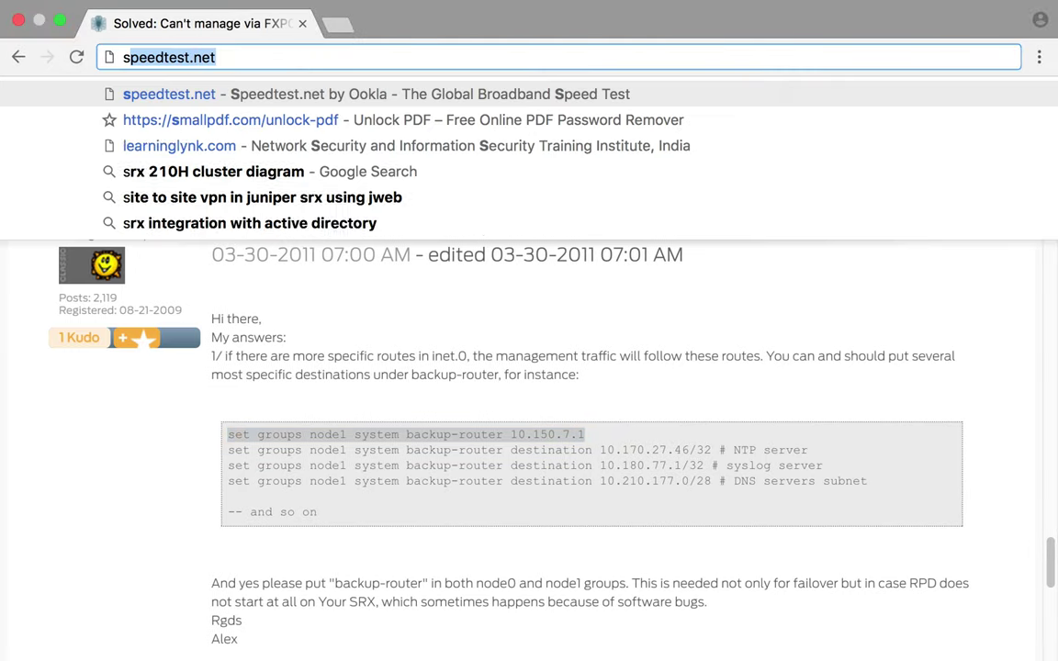
{"action": "type", "text": "control"}
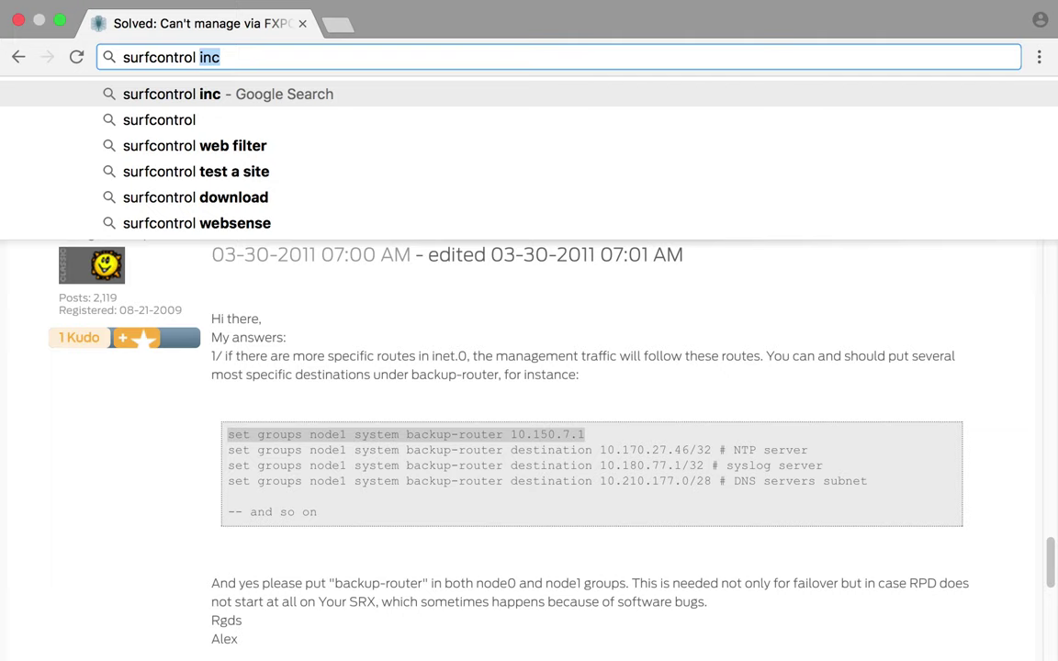
{"action": "key", "text": "Return"}
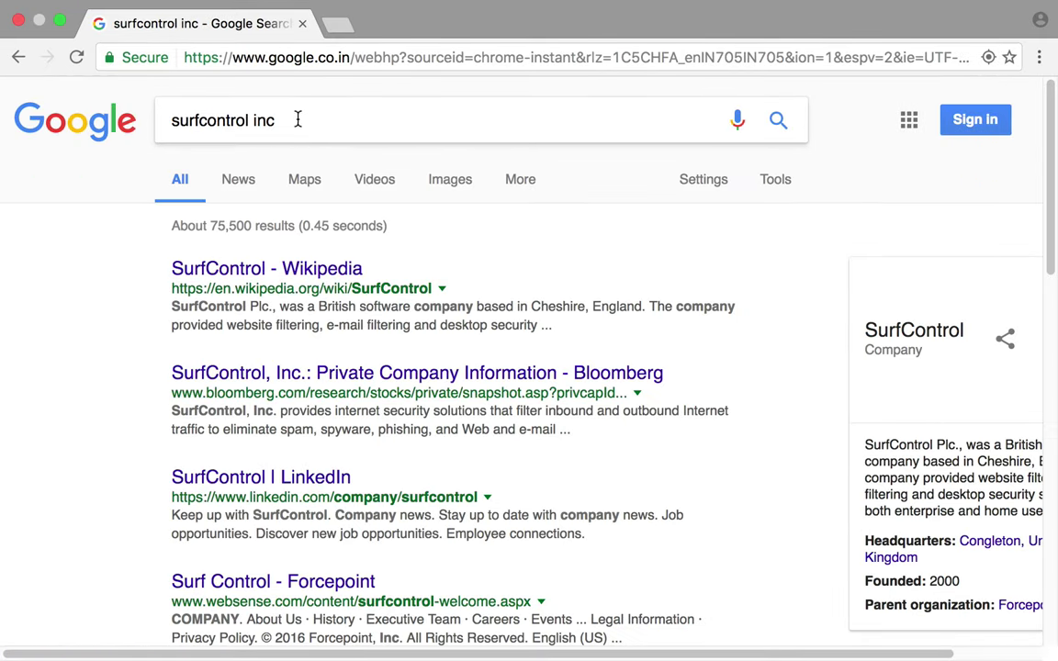
{"action": "double_click", "coordinate": [255, 120]}
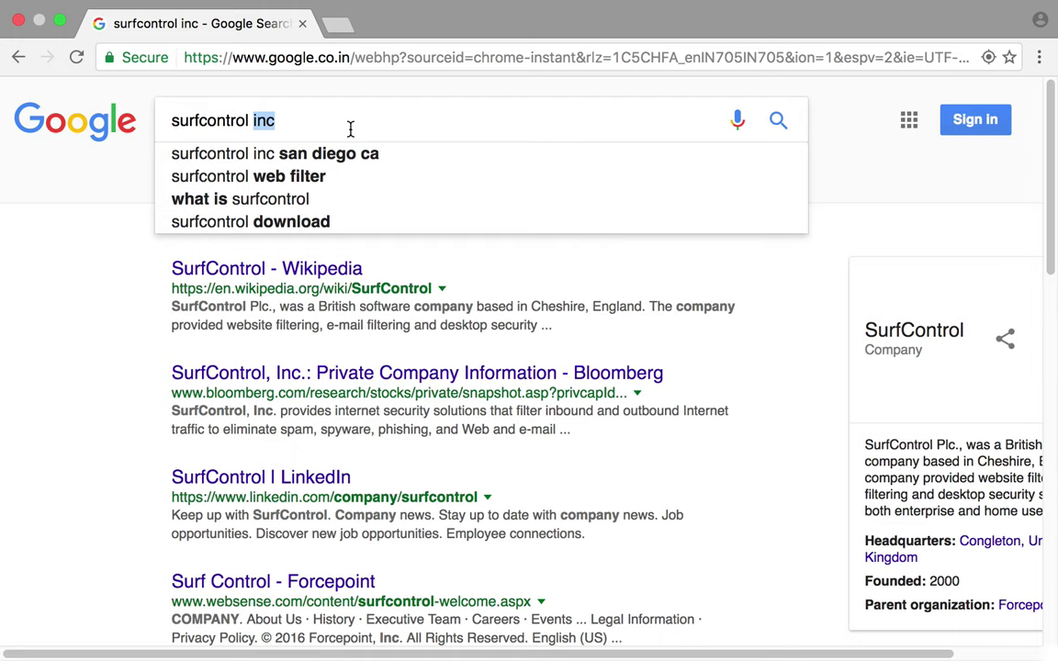
{"action": "key", "text": "BackSpace"}
{"action": "key", "text": "BackSpace"}
{"action": "key", "text": "Return"}
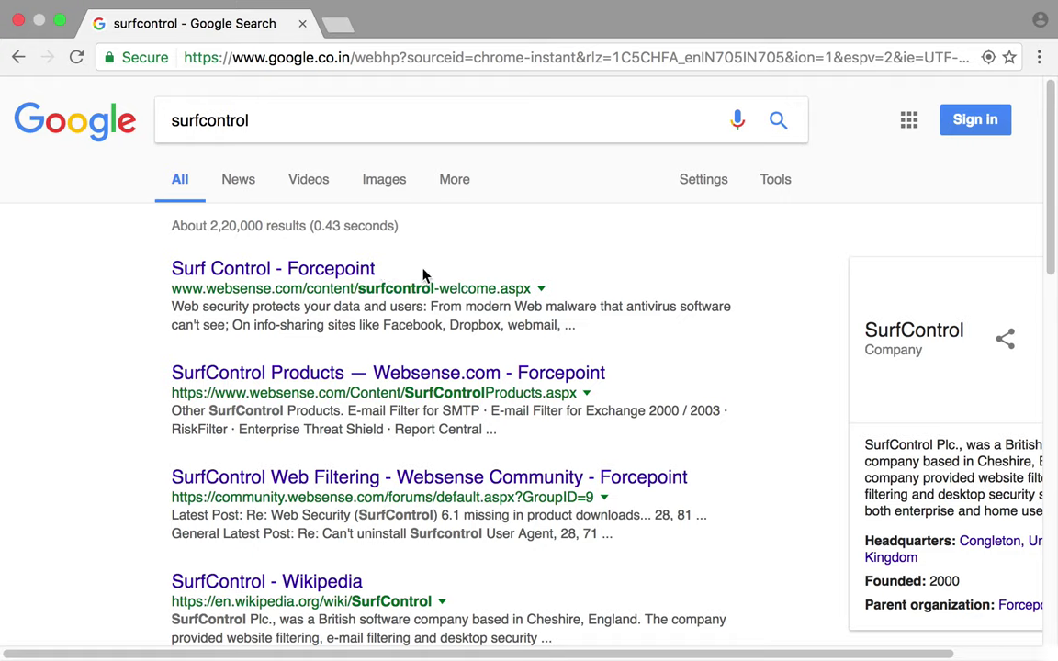
Refine the search to 'surfcontrol test a site' and open the WatchGuard Test-a-Site result.
{"action": "left_click", "coordinate": [281, 118]}
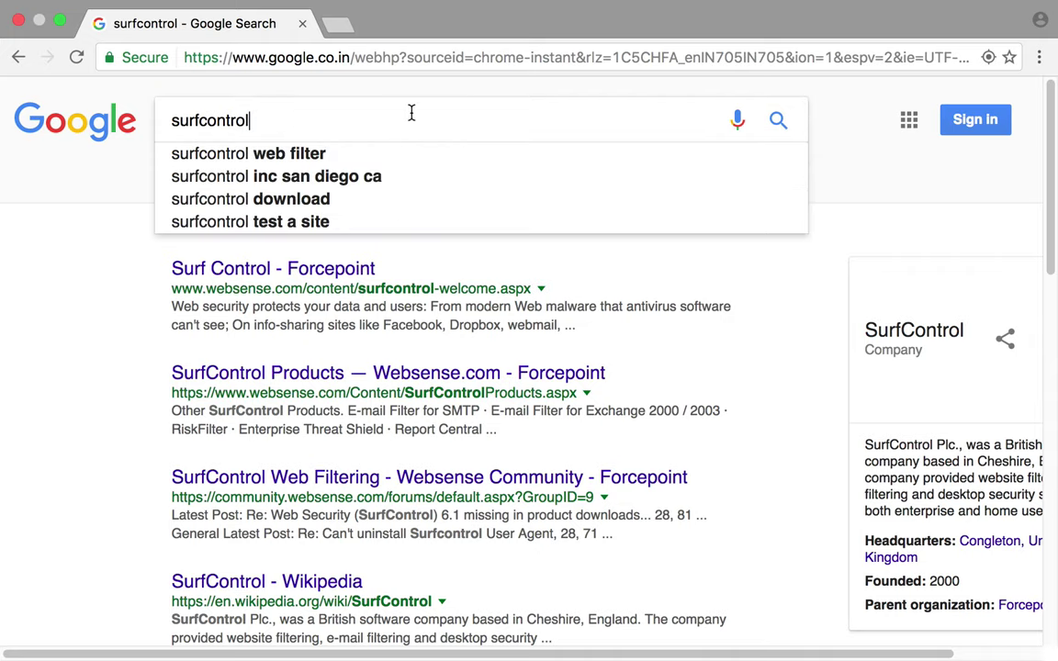
{"action": "type", "text": "test "}
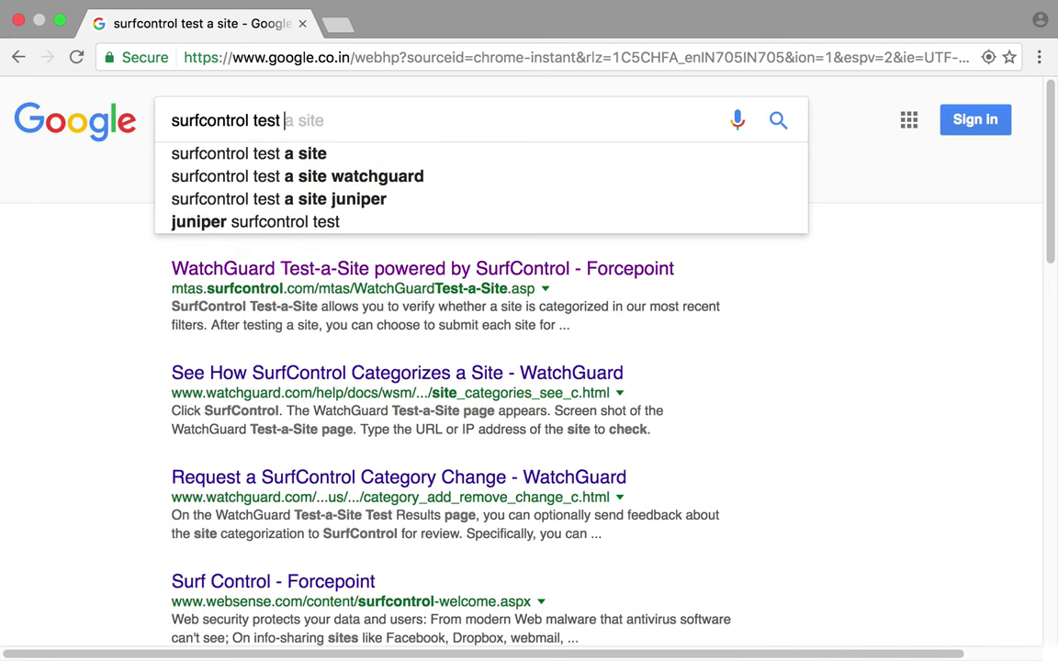
{"action": "type", "text": "a site"}
{"action": "key", "text": "Return"}
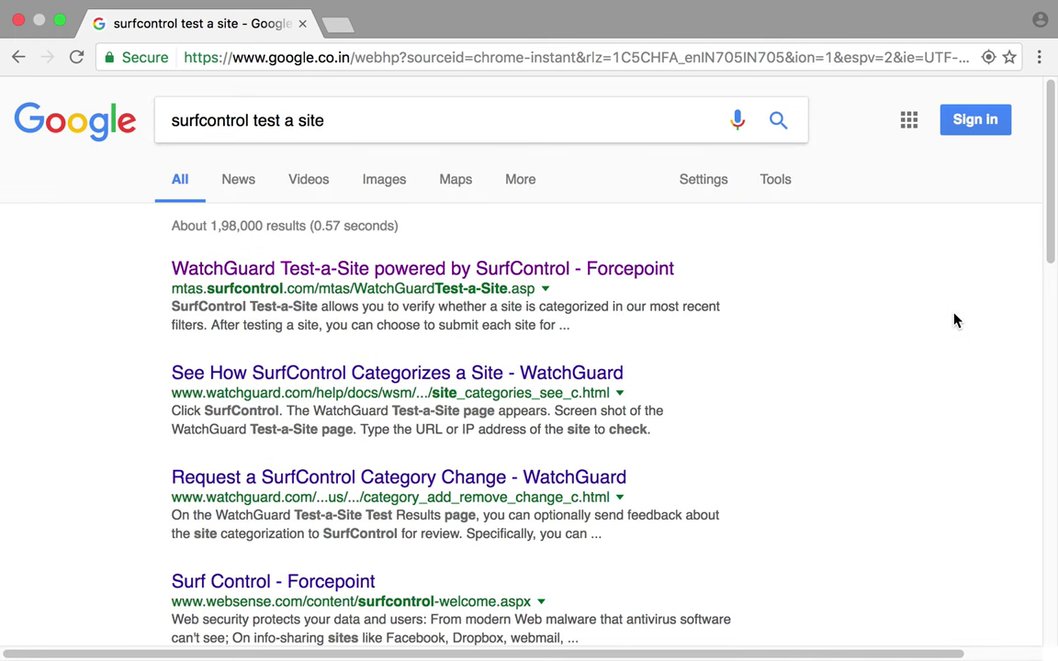
{"action": "left_click", "coordinate": [459, 269]}
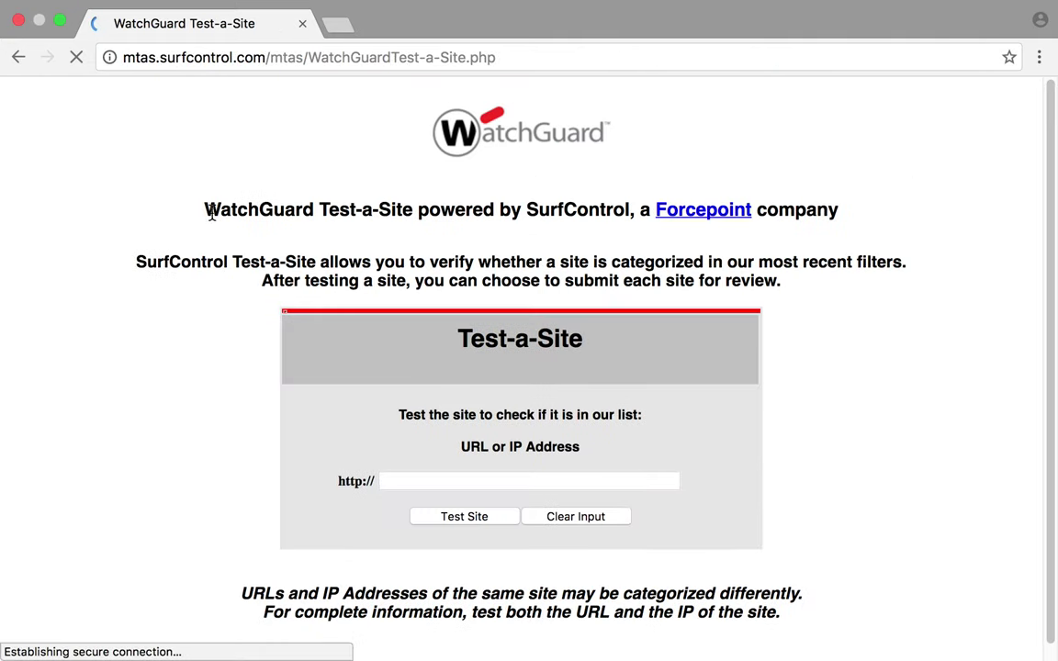
{"action": "left_click_drag", "start_coordinate": [208, 206], "coordinate": [416, 204]}
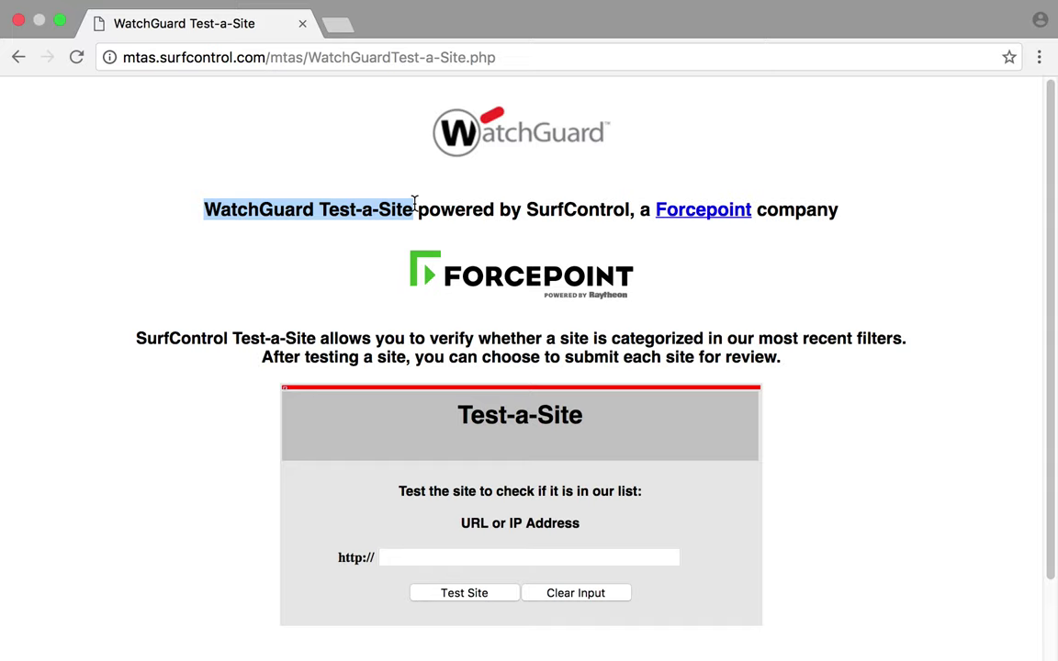
{"action": "left_click", "coordinate": [439, 553]}
{"action": "type", "text": "www."}
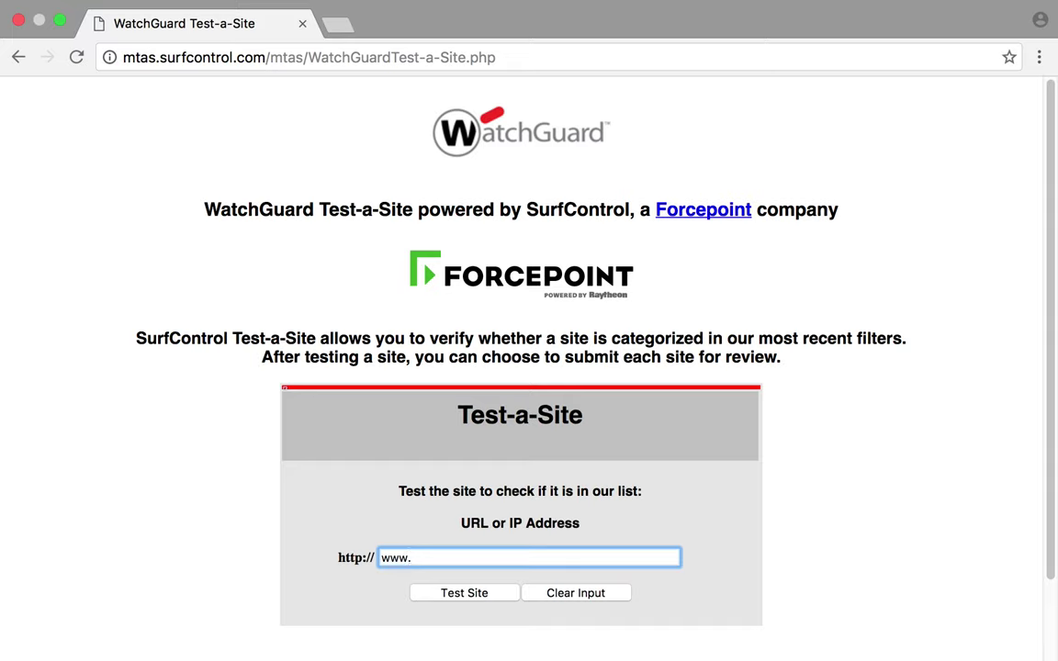
{"action": "type", "text": "goog"}
{"action": "key", "text": "BackSpace"}
{"action": "key", "text": "BackSpace"}
{"action": "key", "text": "BackSpace"}
{"action": "key", "text": "BackSpace"}
{"action": "type", "text": "ear"}
{"action": "left_click", "coordinate": [457, 593]}
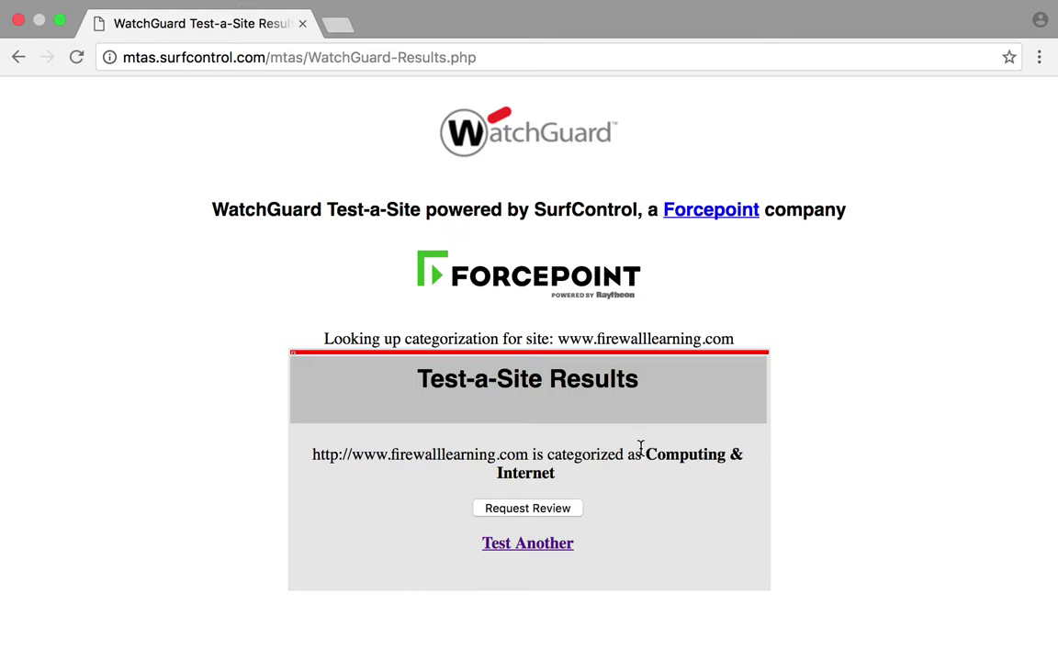
{"action": "left_click_drag", "start_coordinate": [644, 455], "coordinate": [683, 478]}
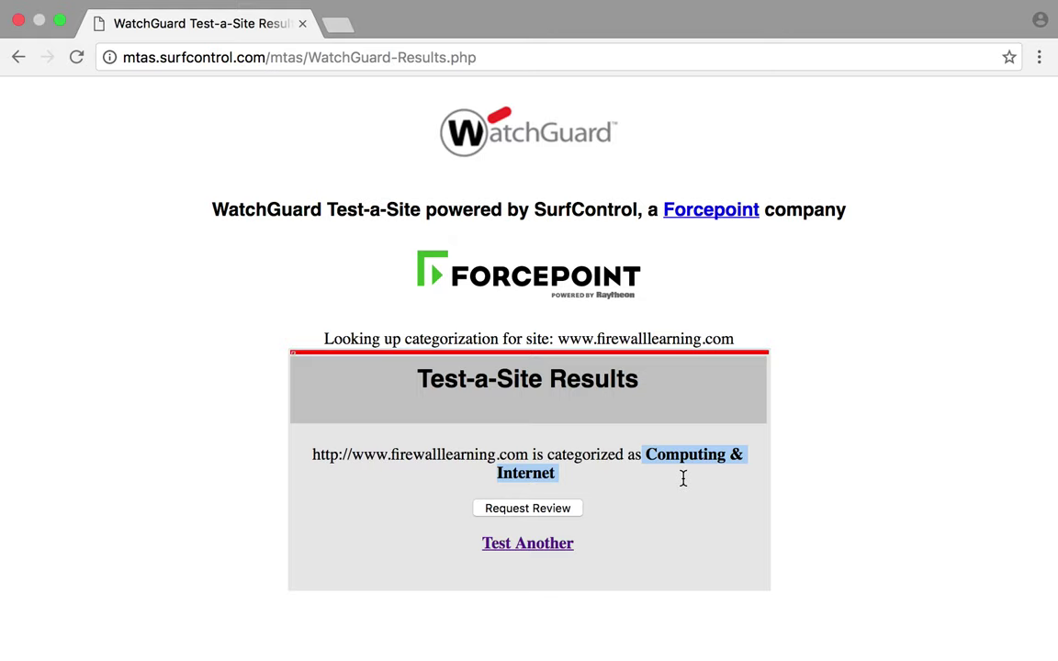
{"action": "left_click", "coordinate": [413, 58]}
{"action": "type", "text": "what"}
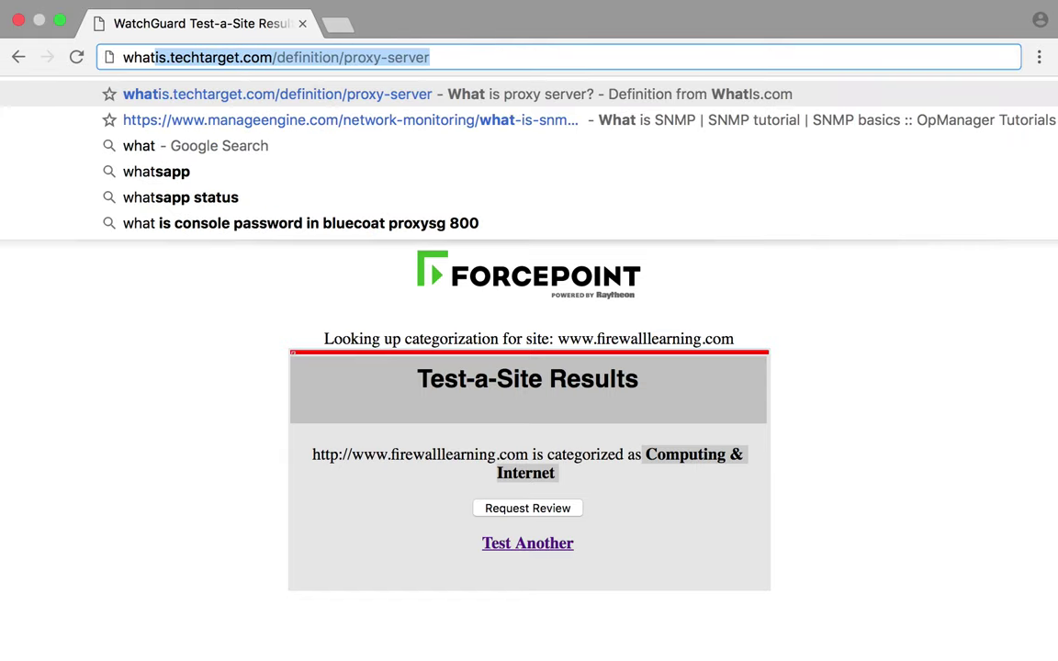
{"action": "key", "text": "BackSpace"}
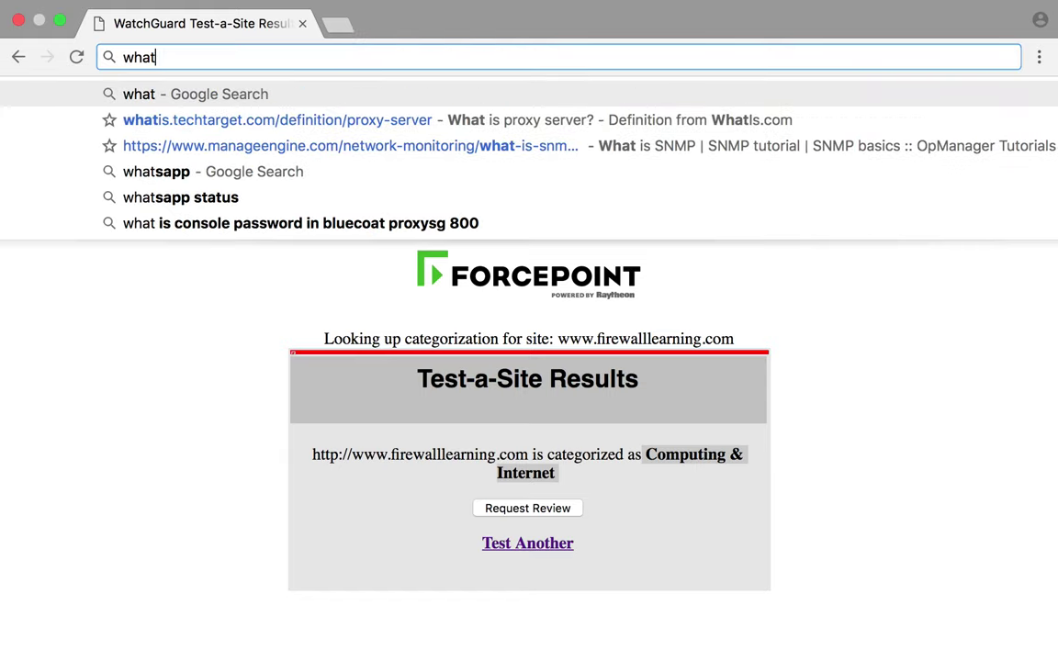
{"action": "type", "text": "ismyip.com"}
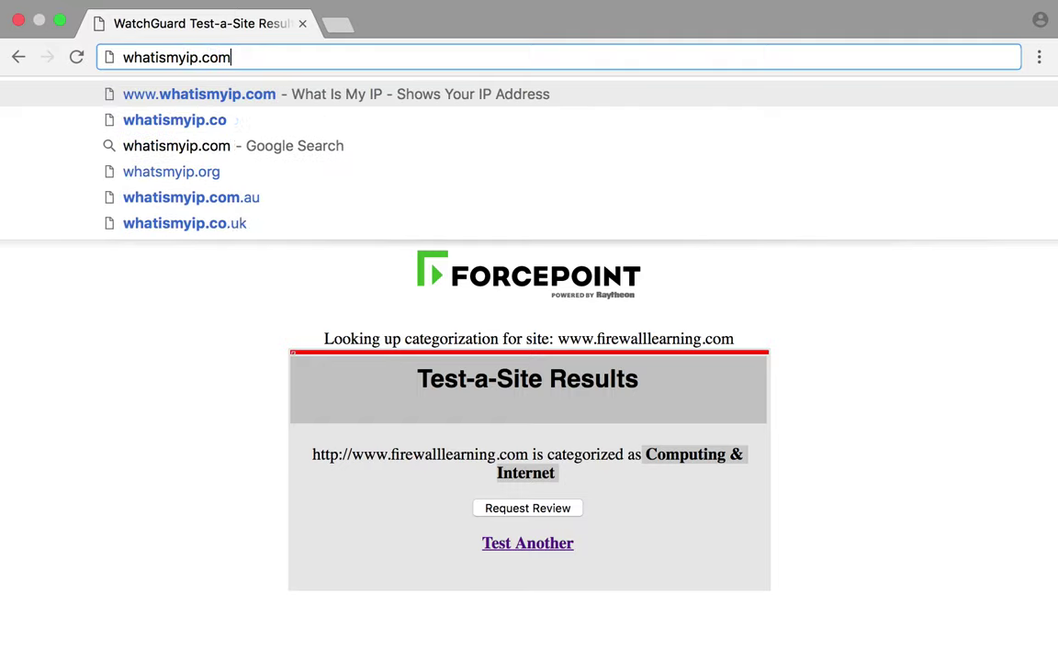
{"action": "key", "text": "Return"}
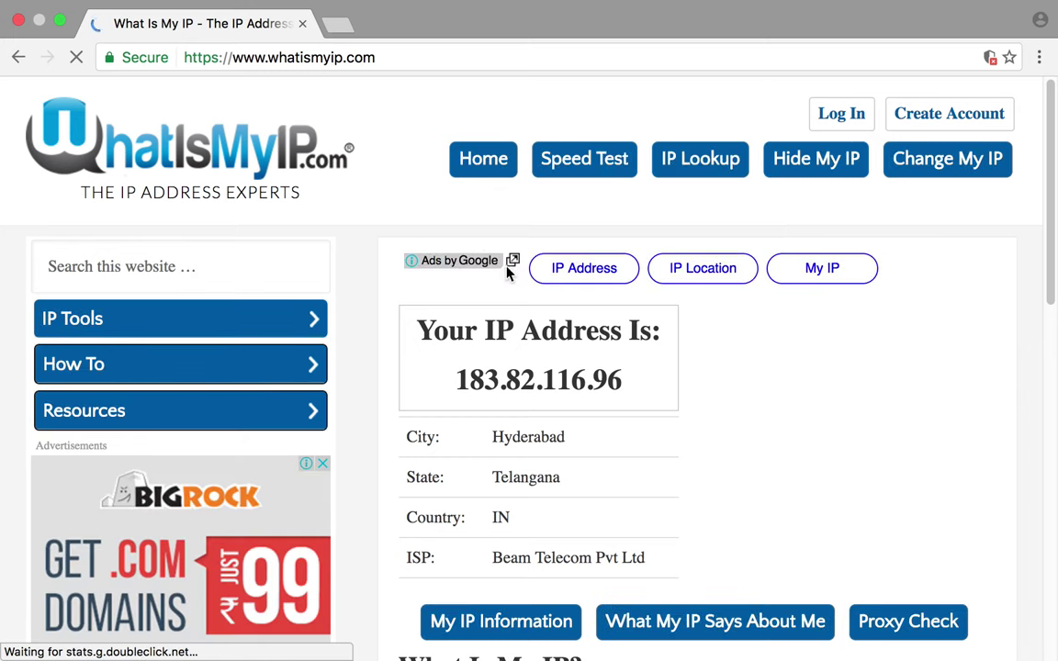
{"action": "left_click_drag", "start_coordinate": [621, 380], "coordinate": [471, 379]}
{"action": "left_click_drag", "start_coordinate": [633, 386], "coordinate": [442, 377]}
{"action": "key", "text": "super+c"}
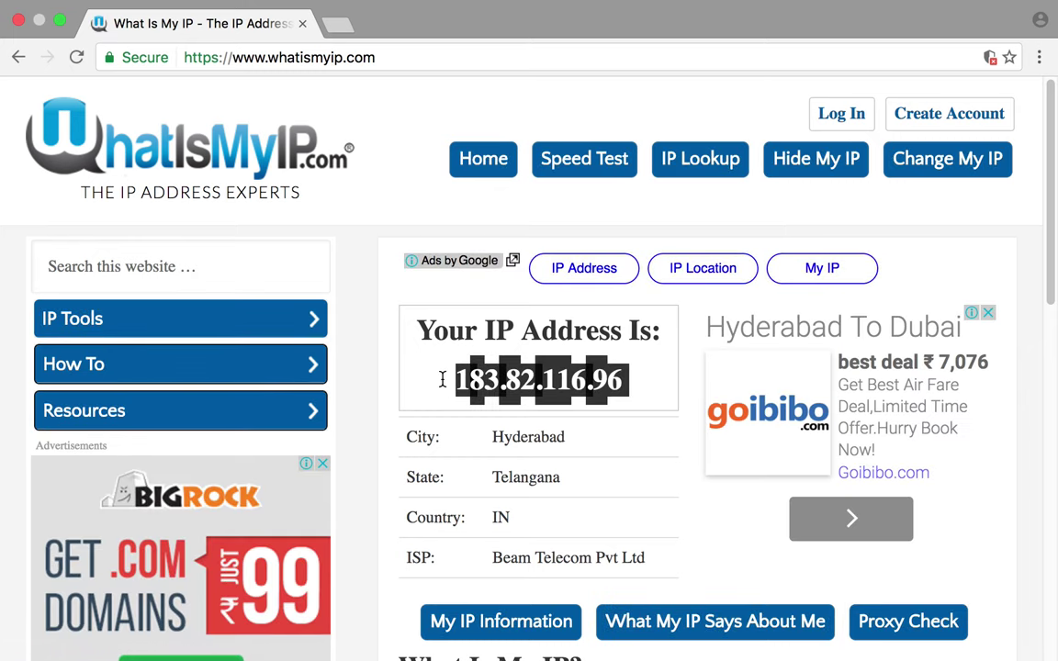
{"action": "left_click", "coordinate": [336, 25]}
Search 'blacklist remo', open MxToolbox and run a blacklist check on the pasted IP.
{"action": "type", "text": "blacklist rem"}
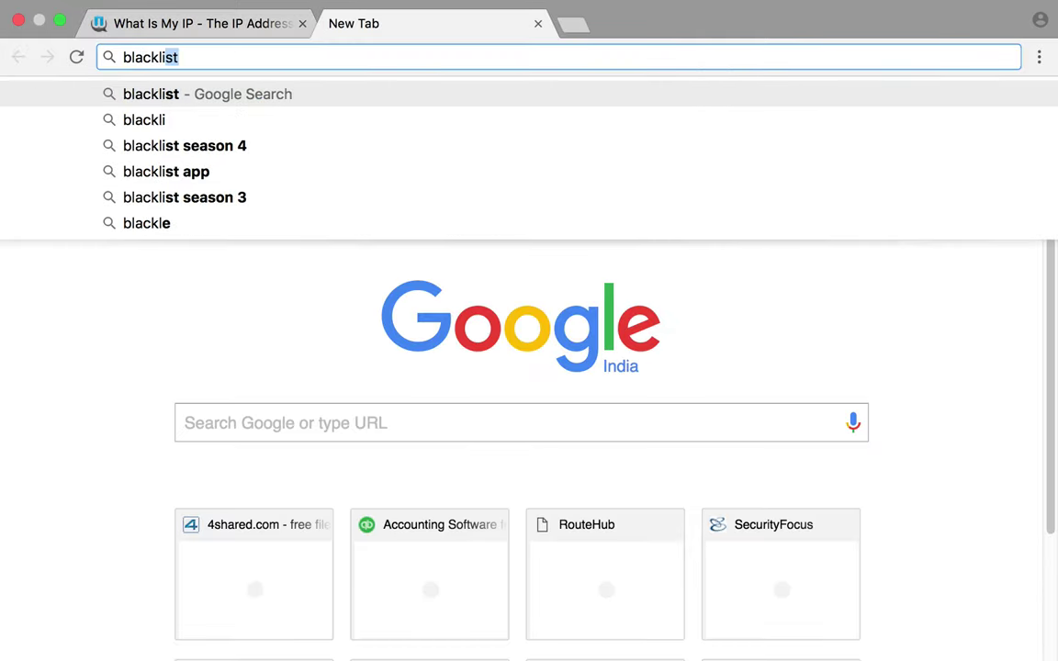
{"action": "type", "text": "o"}
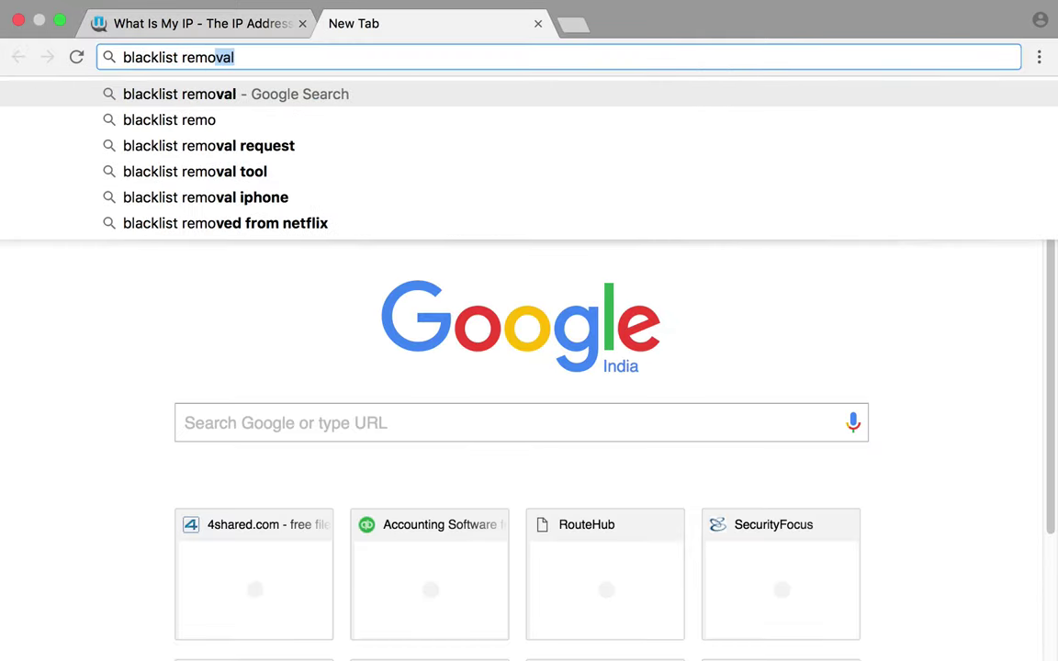
{"action": "key", "text": "Return"}
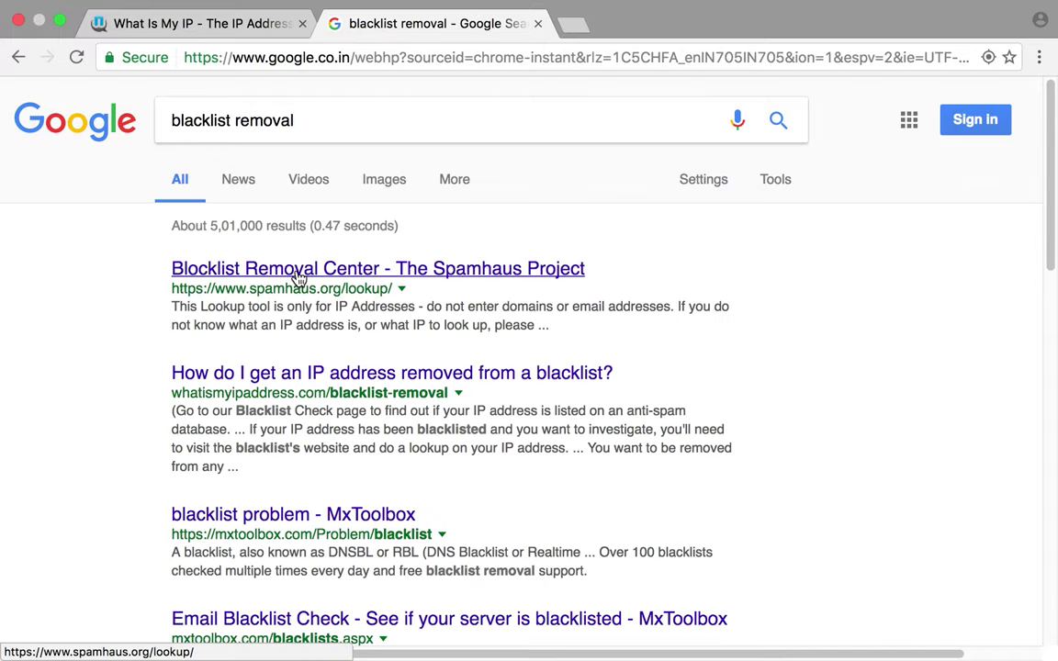
{"action": "left_click", "coordinate": [344, 516]}
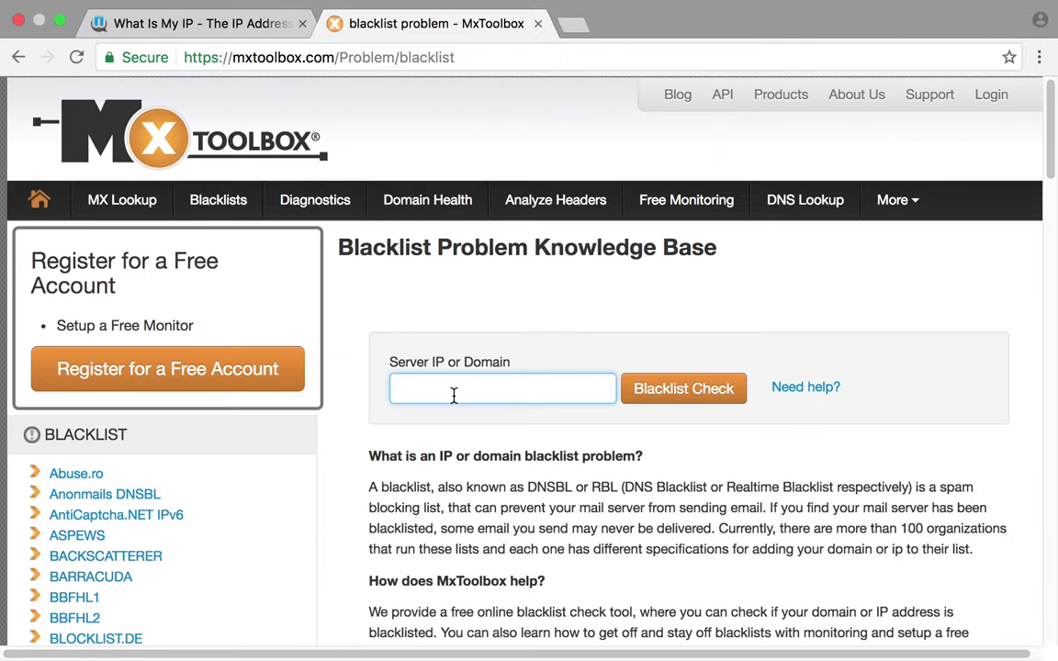
{"action": "key", "text": "super+v"}
{"action": "left_click", "coordinate": [713, 390]}
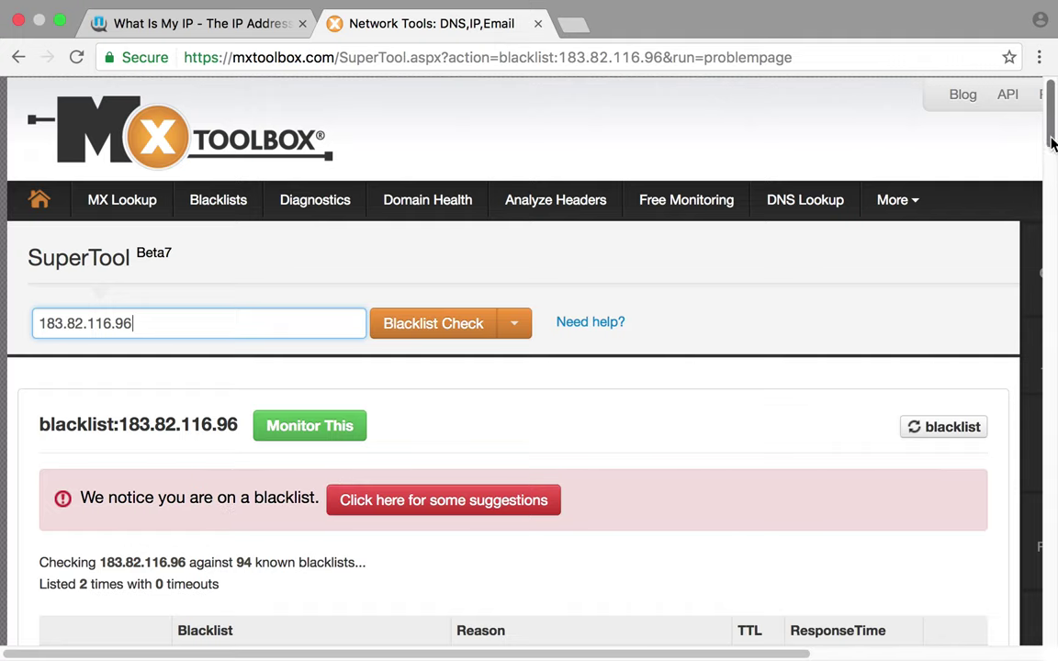
Review the blacklist results, highlighting the Spamhaus ZEN and BARRACUDA entries.
{"action": "left_click_drag", "start_coordinate": [1050, 115], "coordinate": [1050, 174]}
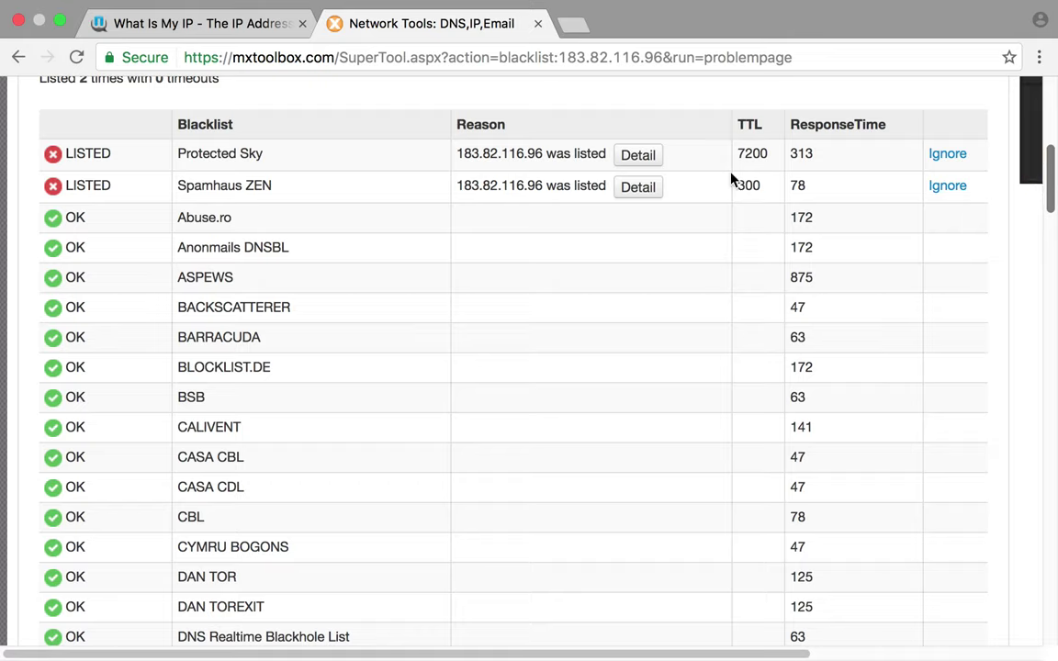
{"action": "left_click_drag", "start_coordinate": [292, 191], "coordinate": [28, 177]}
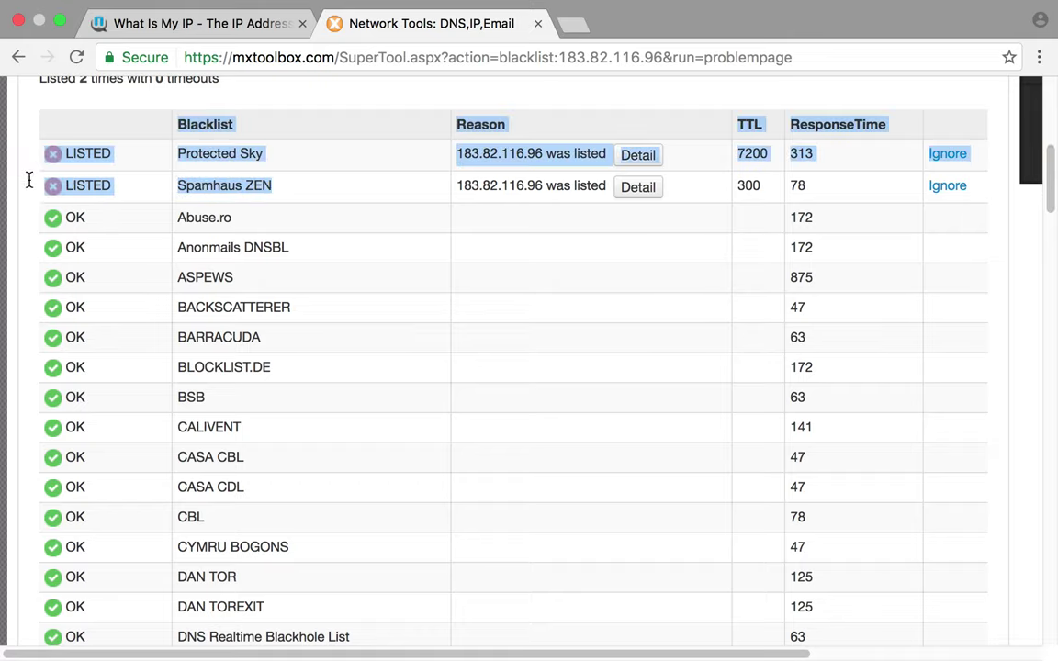
{"action": "left_click", "coordinate": [513, 185]}
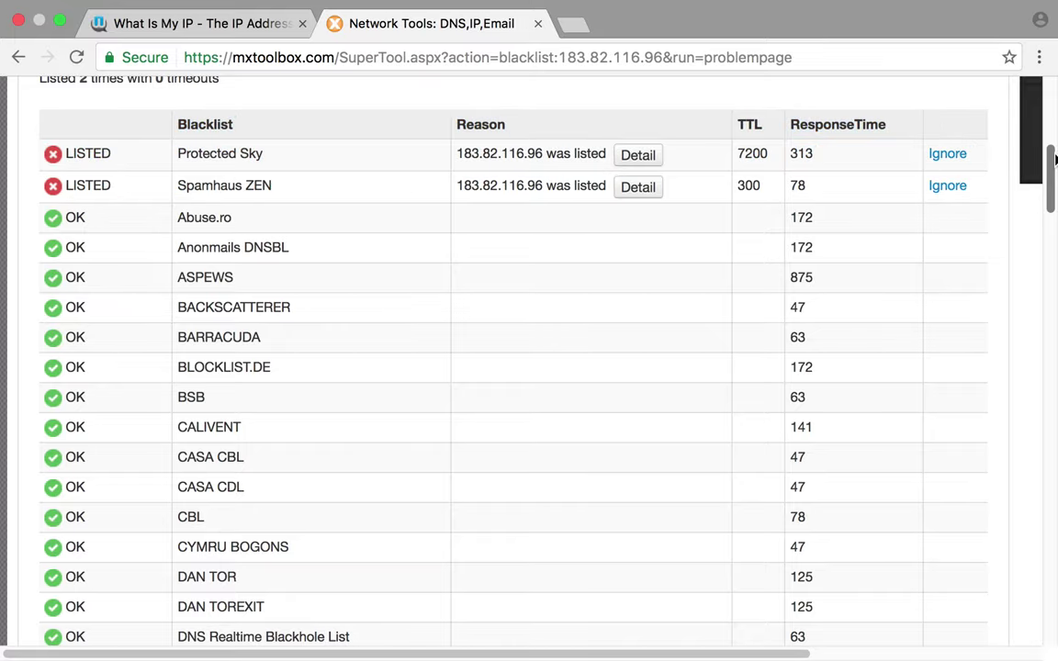
{"action": "mouse_move", "coordinate": [1047, 166]}
{"action": "left_mouse_down"}
{"action": "mouse_move", "coordinate": [1047, 488]}
{"action": "mouse_move", "coordinate": [1042, 182]}
{"action": "left_mouse_up"}
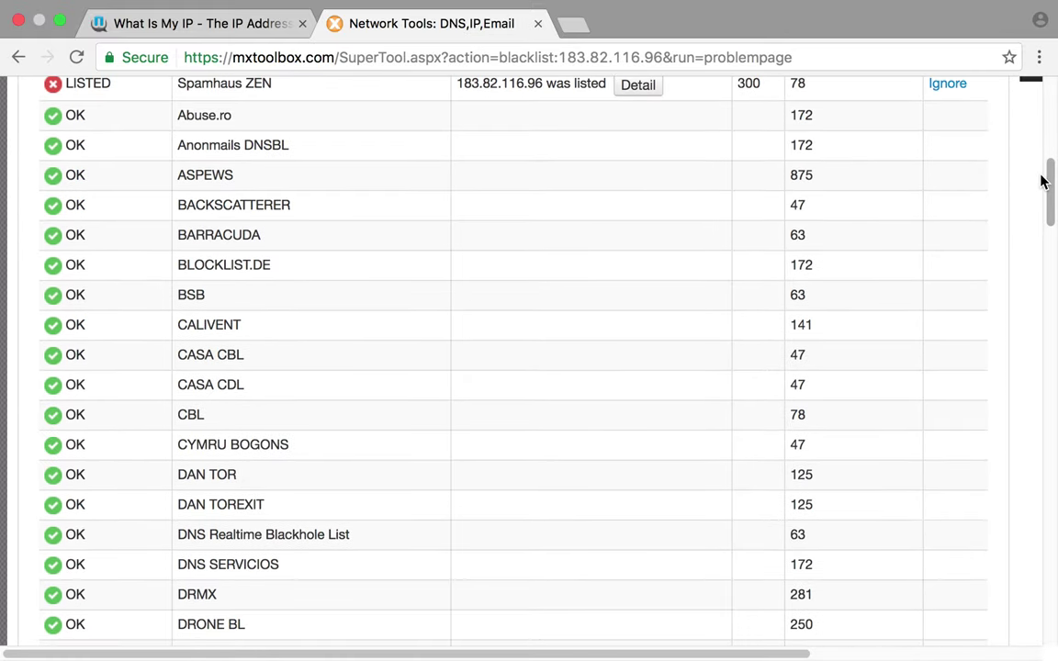
{"action": "left_click_drag", "start_coordinate": [266, 236], "coordinate": [57, 240]}
{"action": "left_click", "coordinate": [306, 245]}
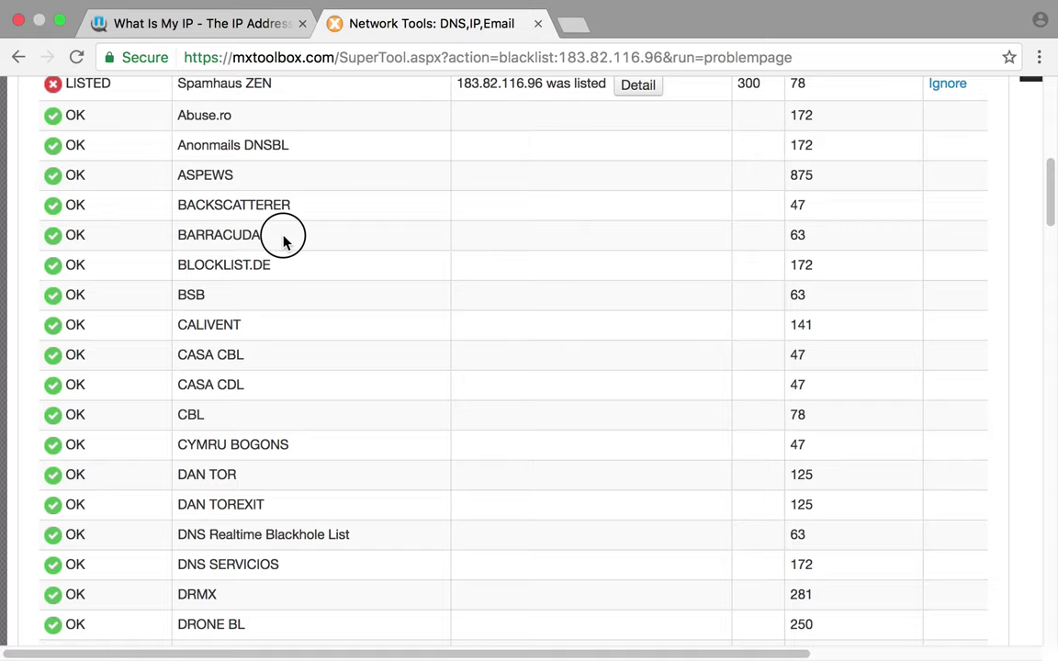
{"action": "left_click_drag", "start_coordinate": [283, 241], "coordinate": [183, 233]}
{"action": "left_click_drag", "start_coordinate": [1046, 212], "coordinate": [1044, 171]}
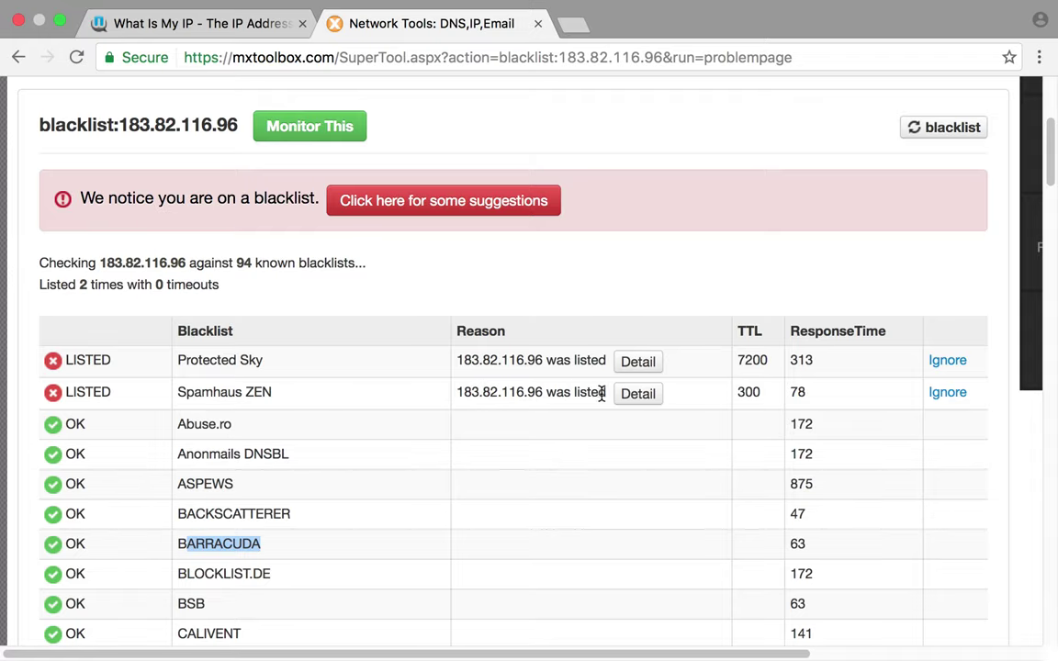
View the Spamhaus ZEN listing details, return to the results, then close the tab.
{"action": "left_click", "coordinate": [637, 395]}
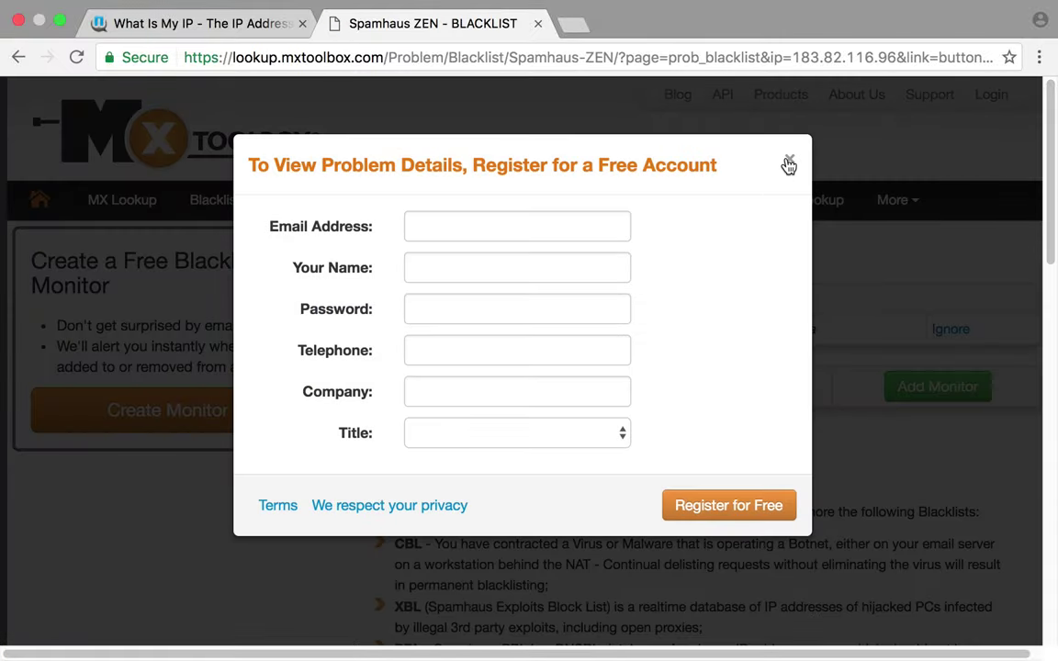
{"action": "left_click", "coordinate": [788, 164]}
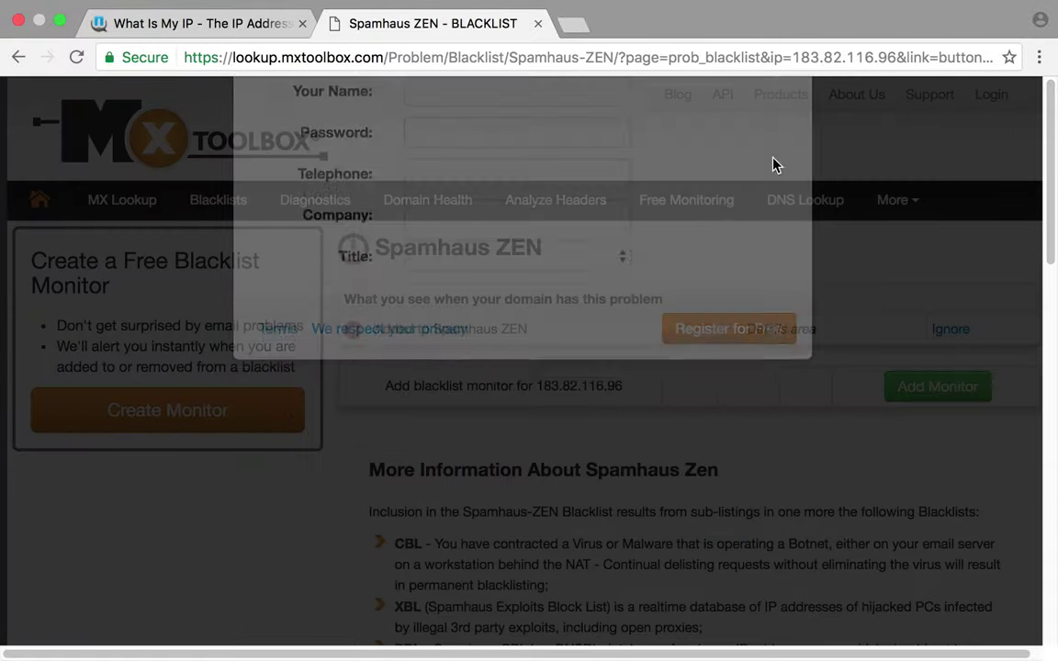
{"action": "left_click", "coordinate": [18, 58]}
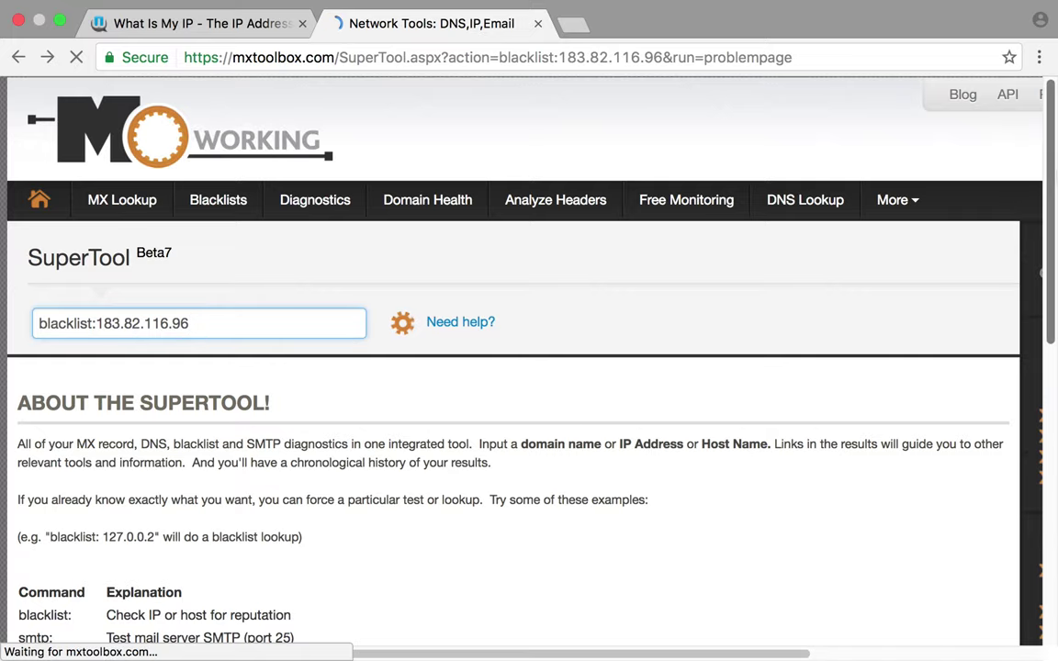
{"action": "left_click_drag", "start_coordinate": [1046, 229], "coordinate": [1049, 350]}
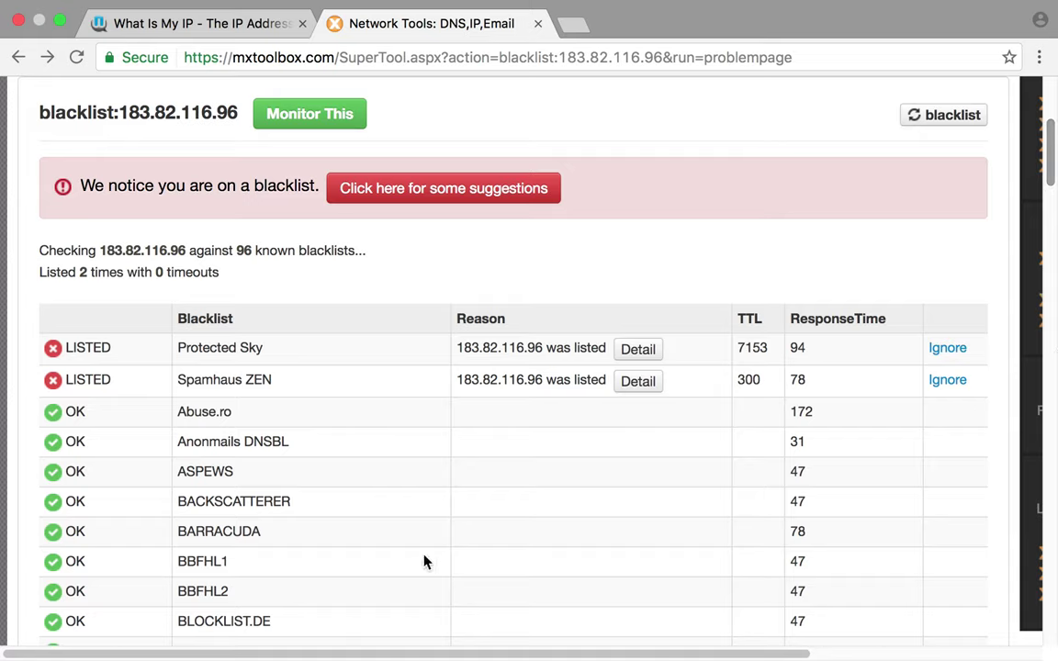
{"action": "left_click_drag", "start_coordinate": [275, 380], "coordinate": [173, 372]}
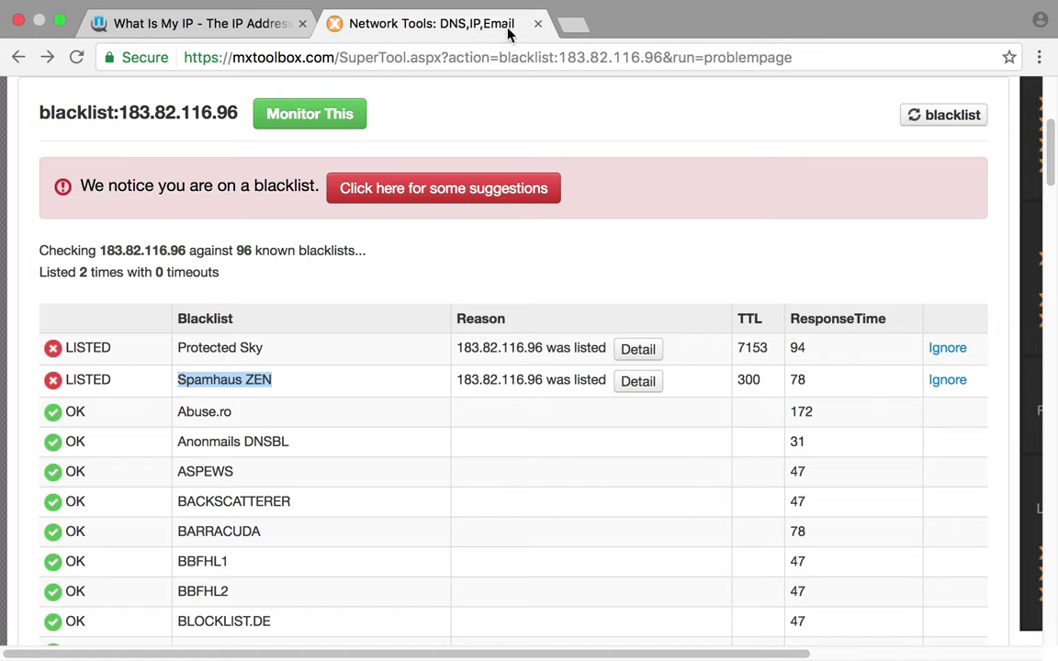
{"action": "left_click", "coordinate": [537, 23]}
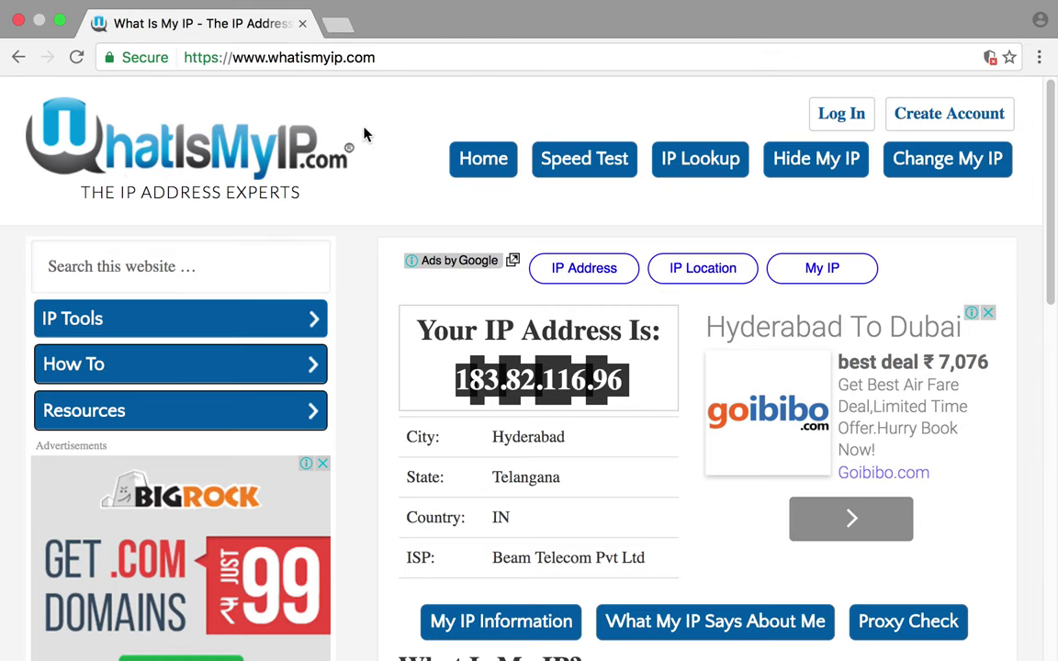
Back in J-Web's licenses, highlight the wf_key_surfcontrol, idp-sig and sbl feature keys.
{"action": "left_click", "coordinate": [19, 20]}
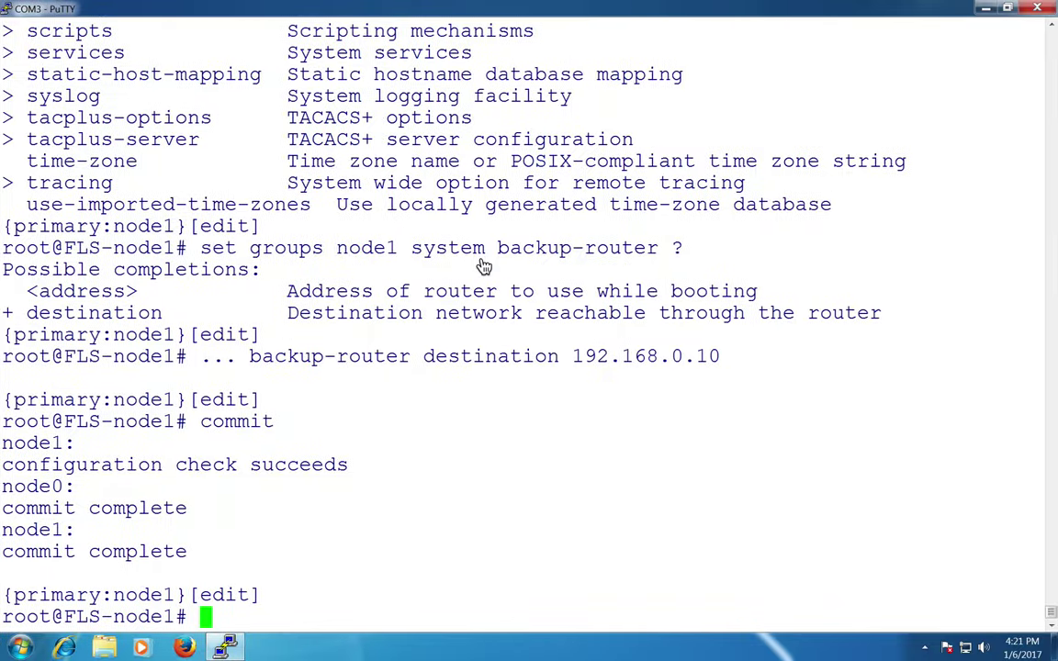
{"action": "key", "text": "ctrl+Right"}
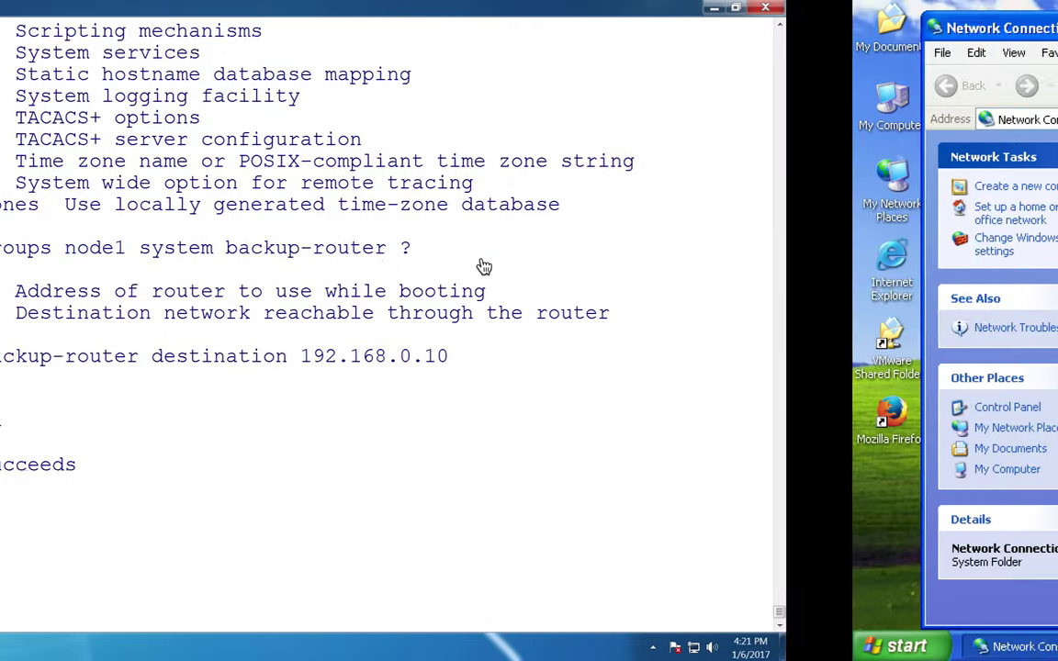
{"action": "key", "text": "ctrl+Right"}
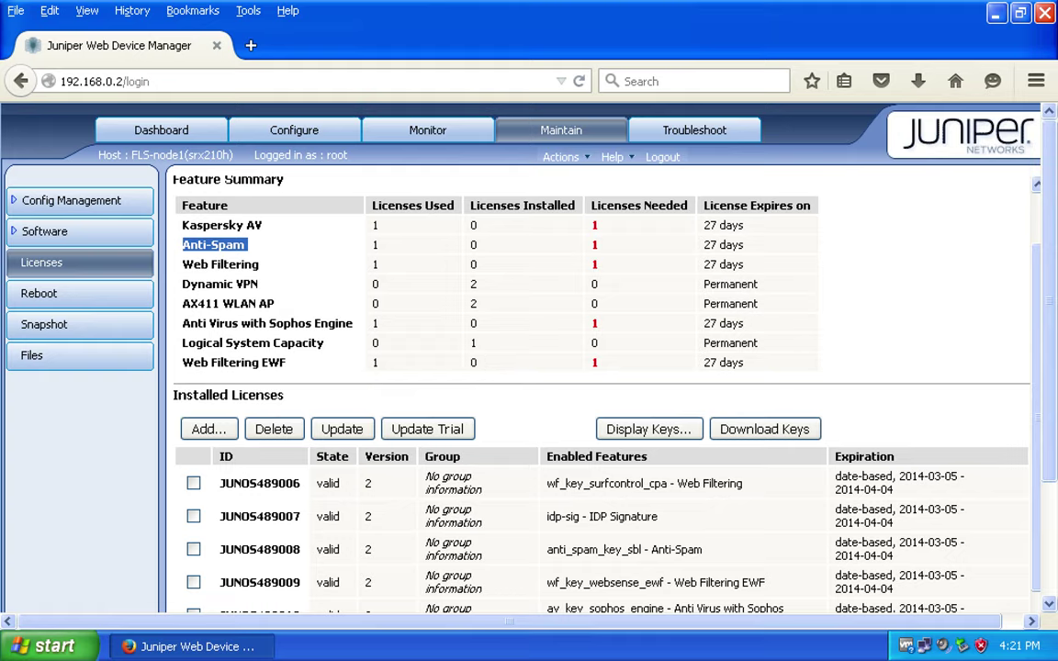
{"action": "left_click_drag", "start_coordinate": [548, 485], "coordinate": [647, 484]}
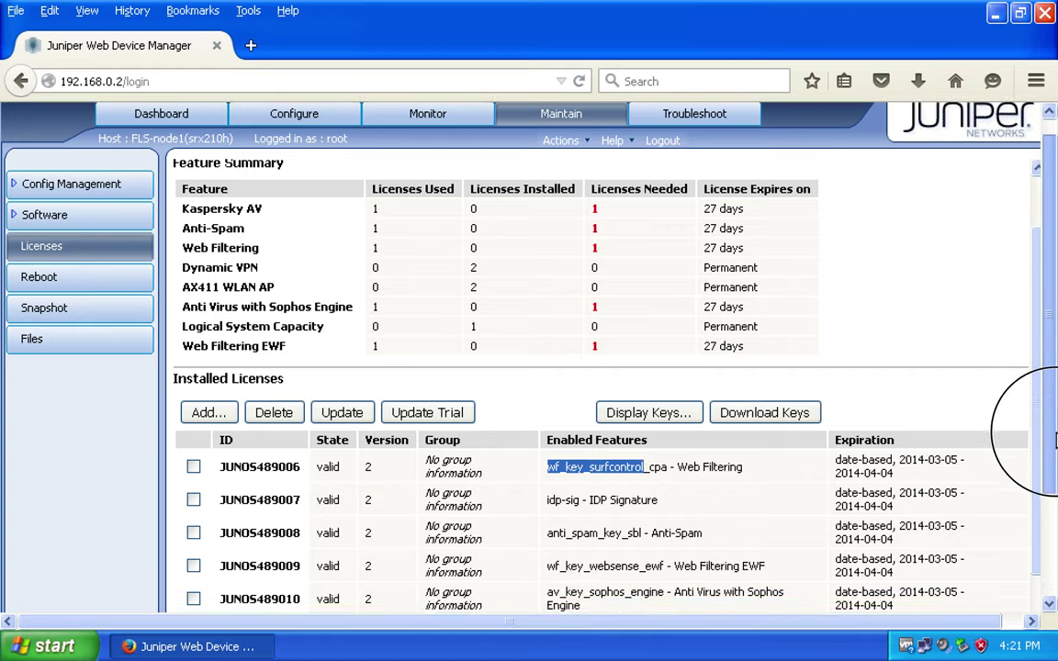
{"action": "left_click_drag", "start_coordinate": [1049, 414], "coordinate": [1053, 531]}
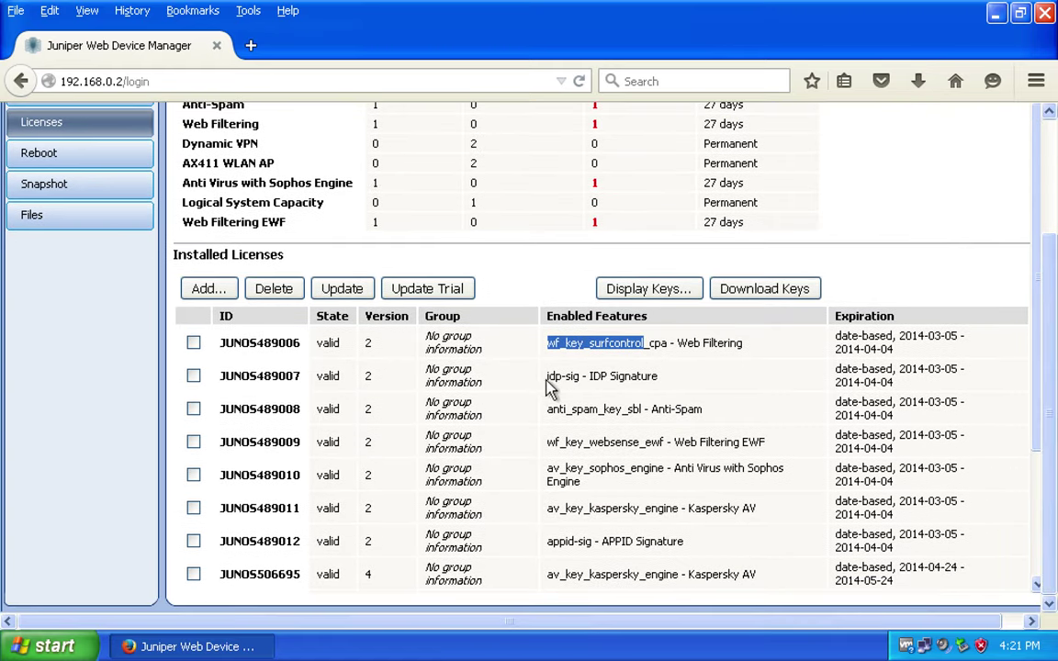
{"action": "left_click_drag", "start_coordinate": [549, 377], "coordinate": [695, 389]}
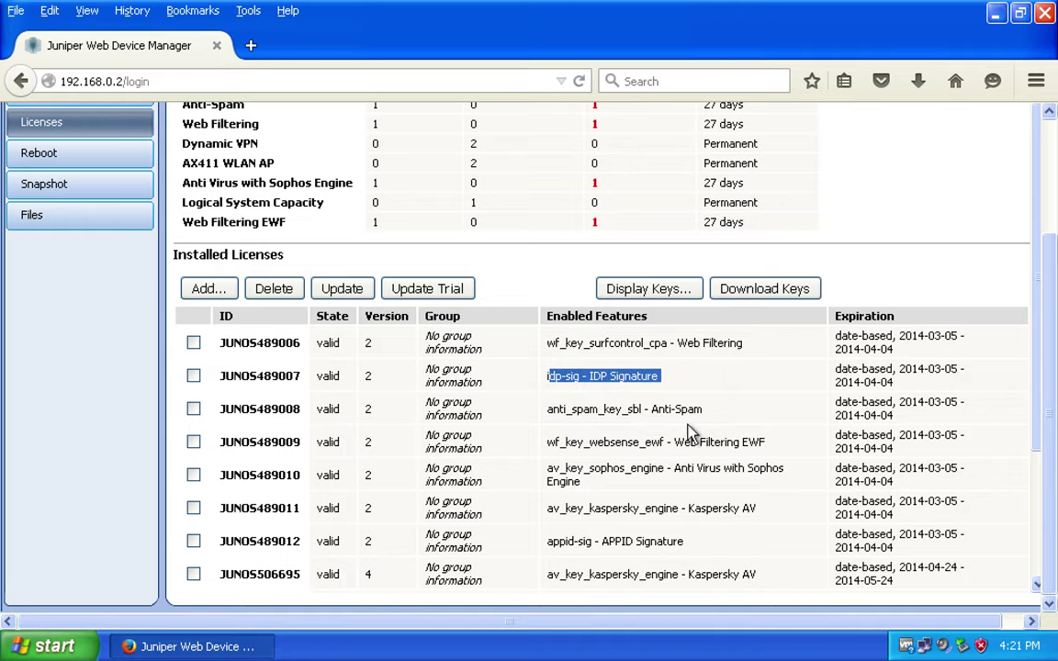
{"action": "right_click", "coordinate": [628, 408]}
{"action": "left_click", "coordinate": [629, 408]}
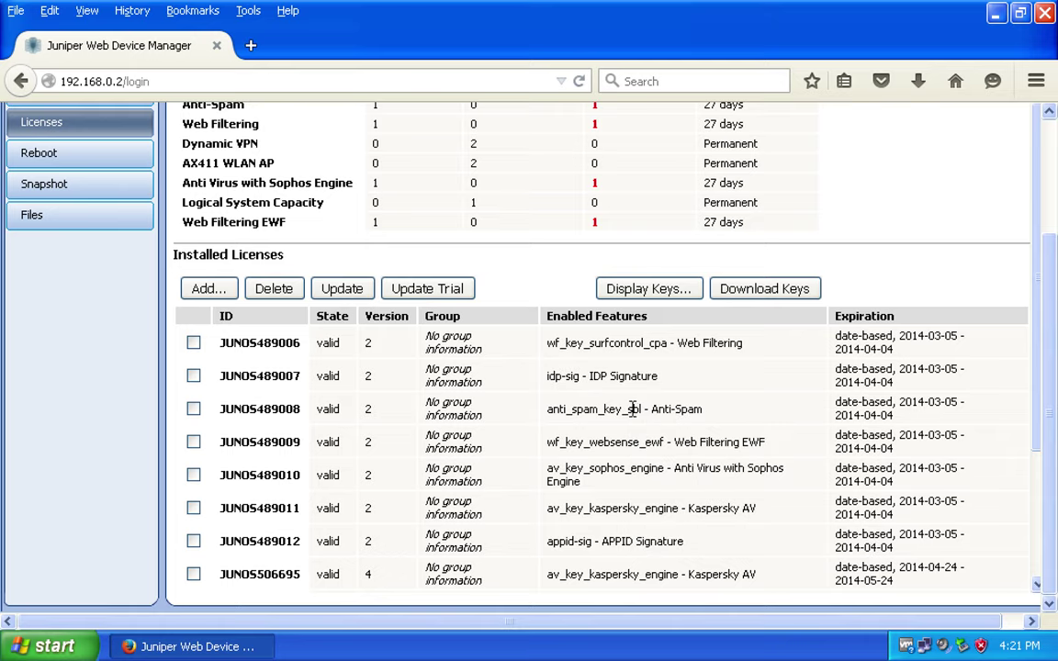
{"action": "left_click_drag", "start_coordinate": [628, 408], "coordinate": [645, 409]}
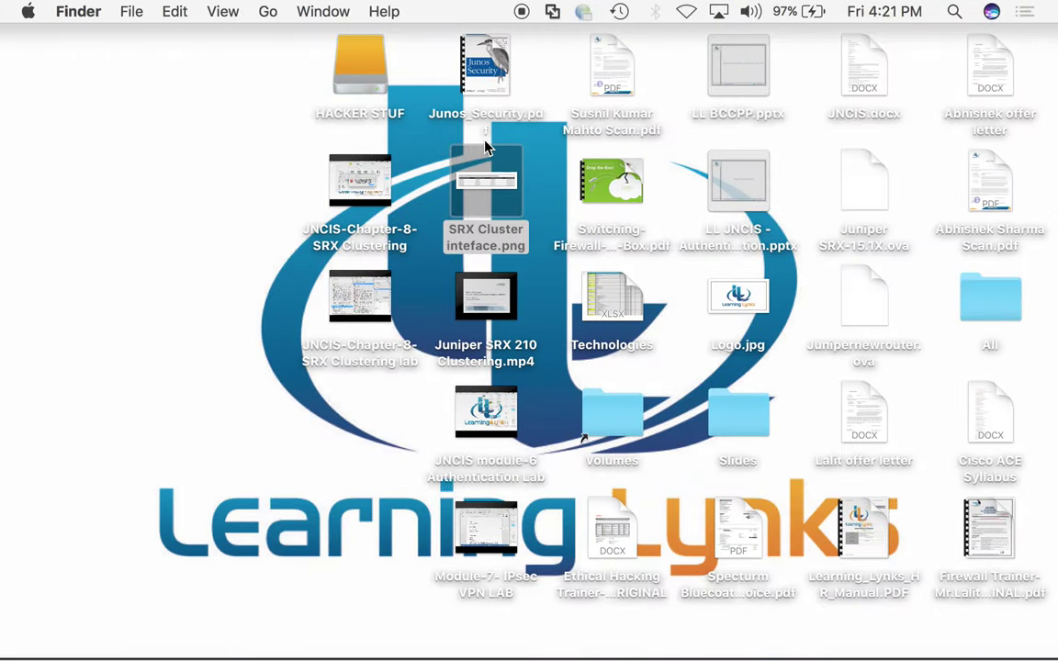
In Chrome, go to spamhaus.org and open its SBL section.
{"action": "mouse_move", "coordinate": [801, 643]}
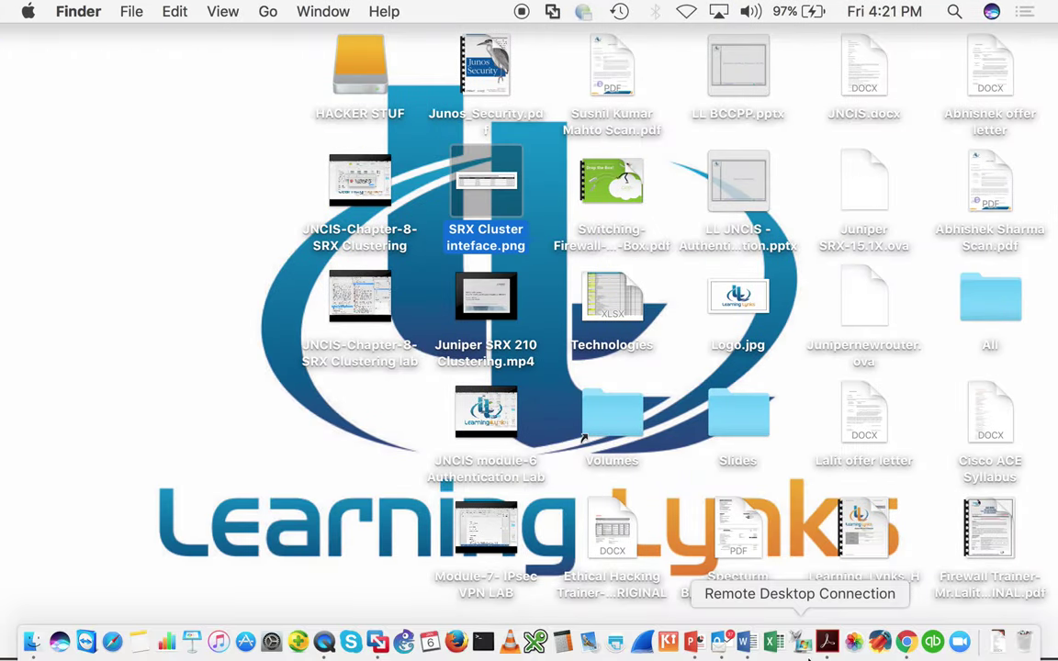
{"action": "left_click", "coordinate": [909, 642]}
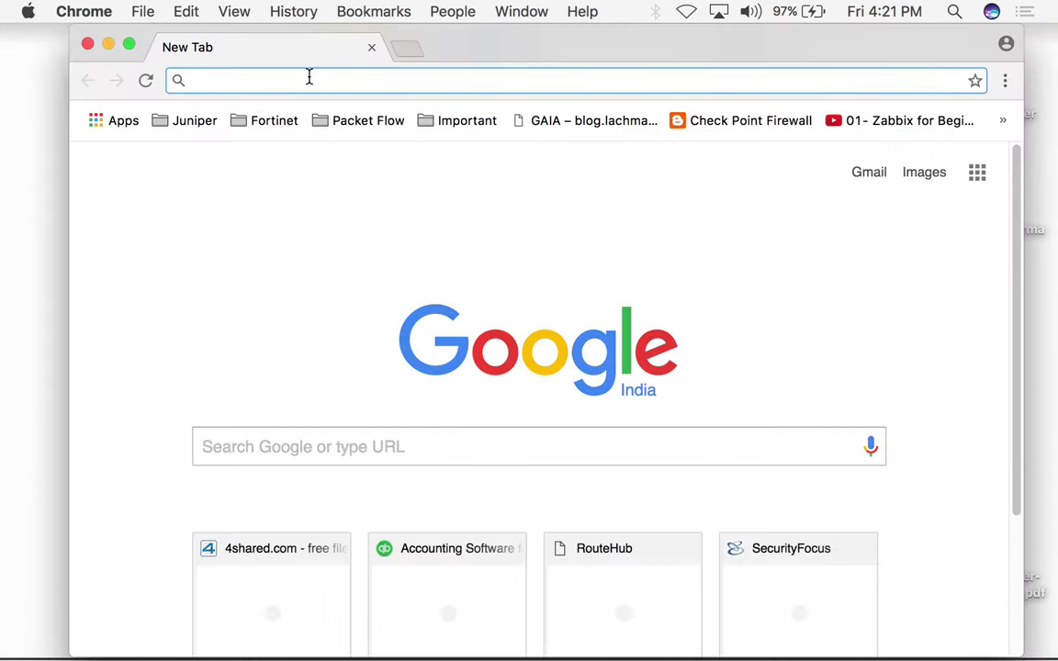
{"action": "type", "text": "spa"}
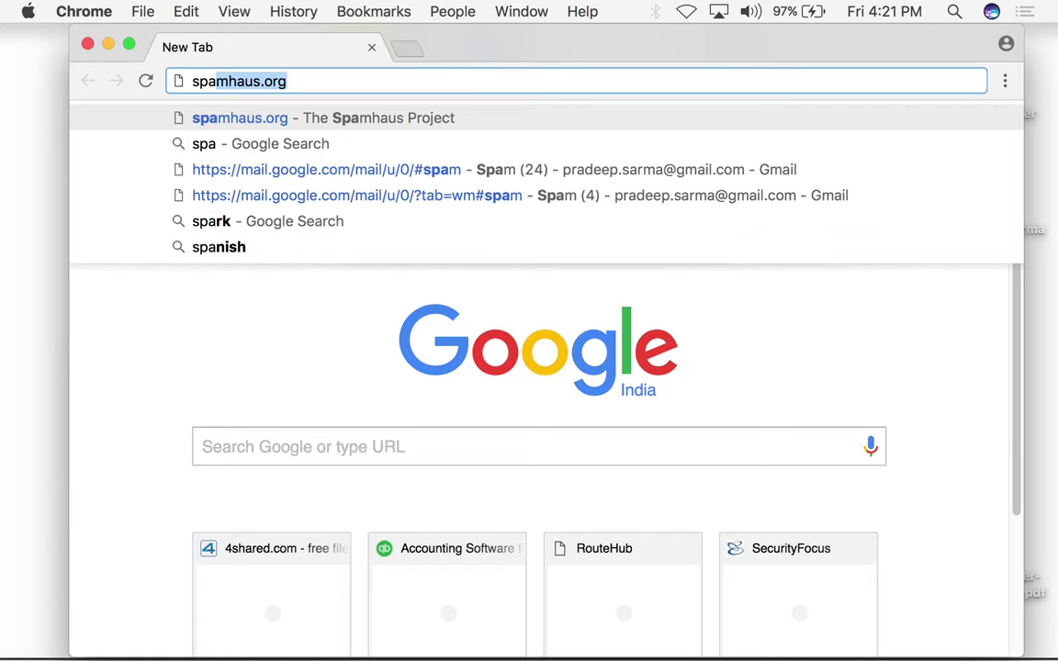
{"action": "type", "text": "m"}
{"action": "key", "text": "Return"}
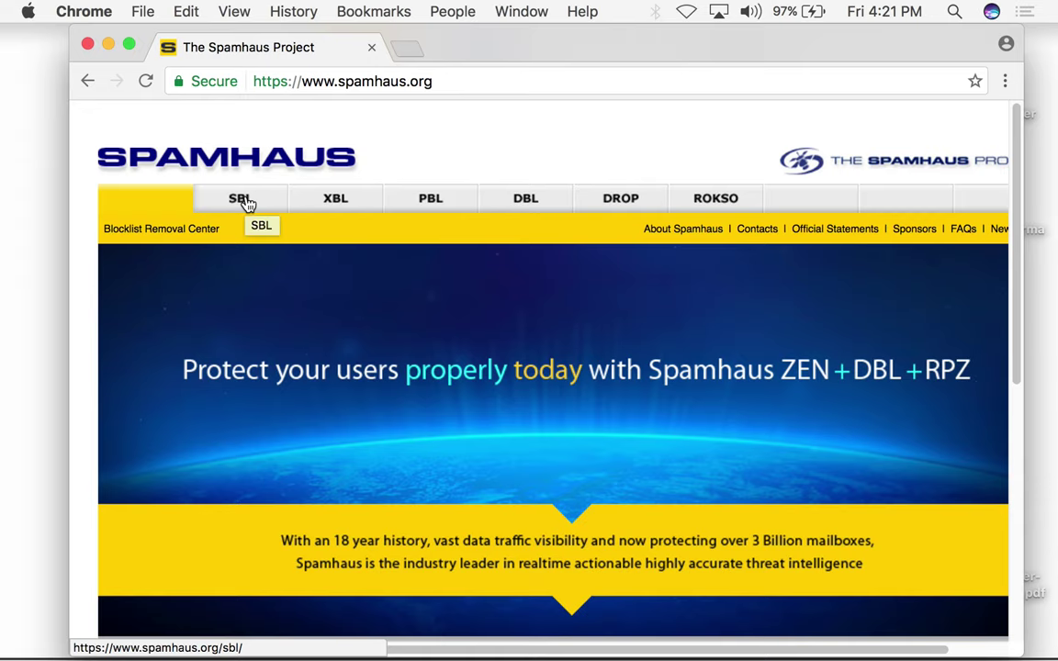
{"action": "left_click", "coordinate": [247, 202]}
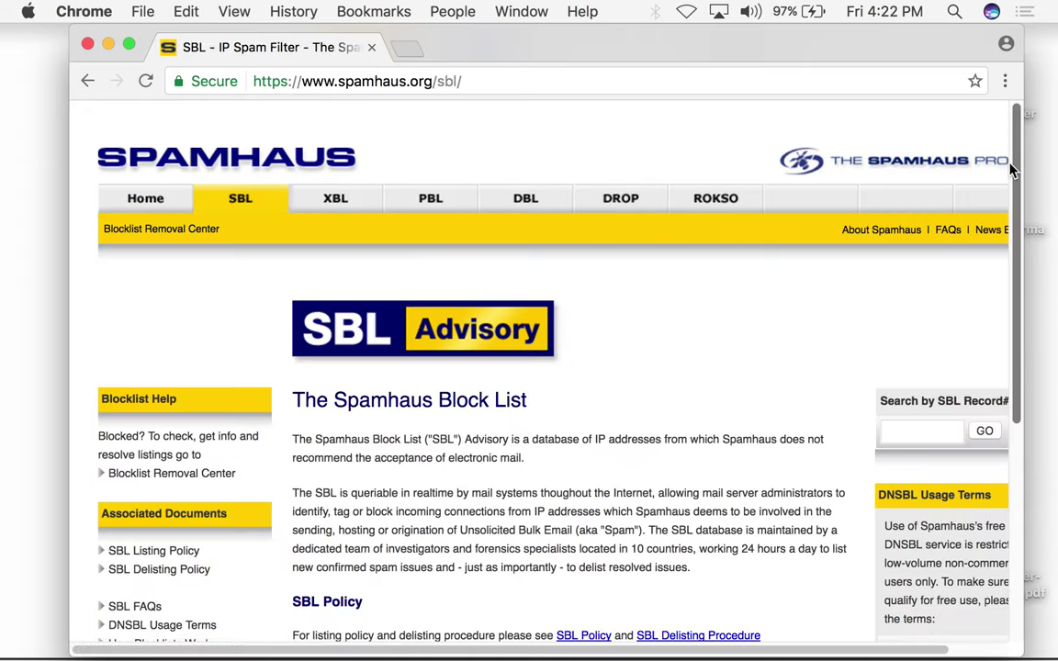
Scroll the SBL page, then view the XBL and PBL block list pages.
{"action": "left_click_drag", "start_coordinate": [1014, 170], "coordinate": [1020, 378]}
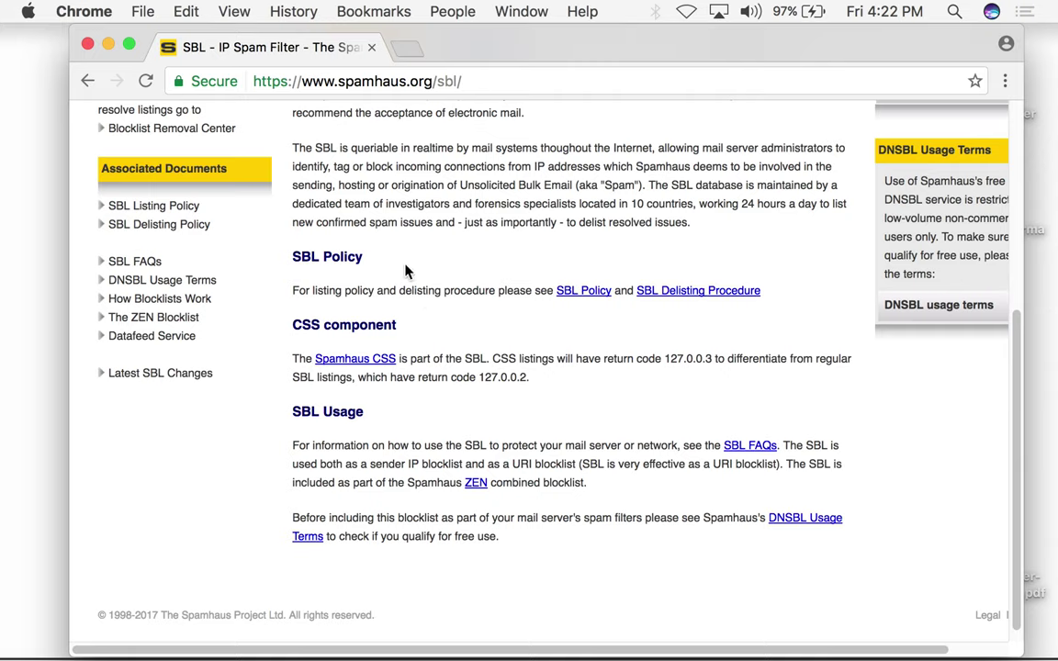
{"action": "left_click_drag", "start_coordinate": [1021, 394], "coordinate": [1011, 220]}
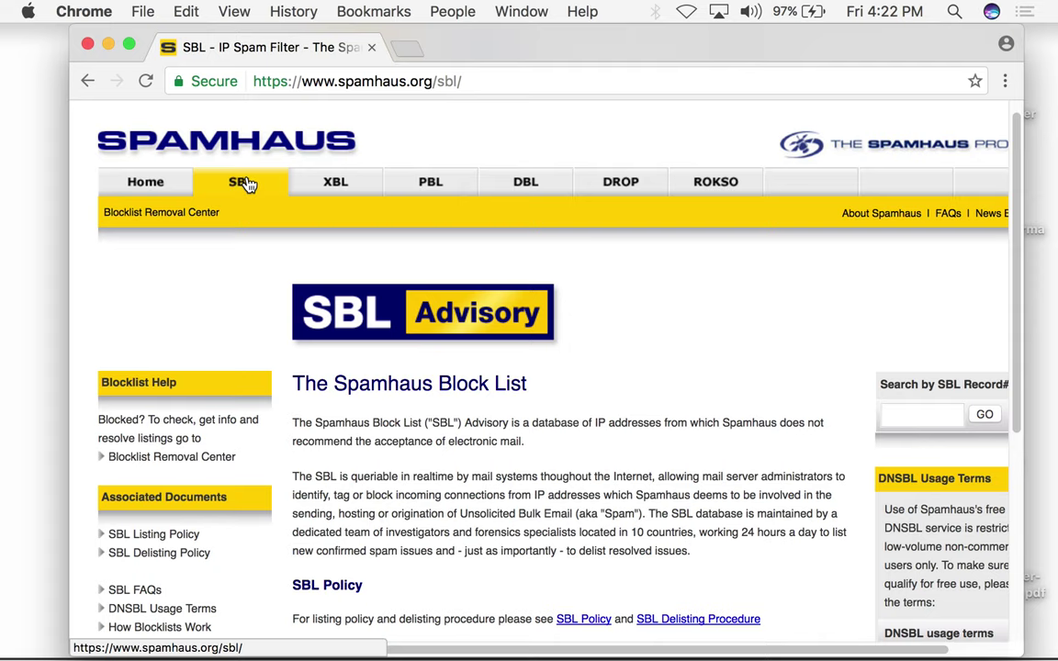
{"action": "left_click", "coordinate": [338, 181]}
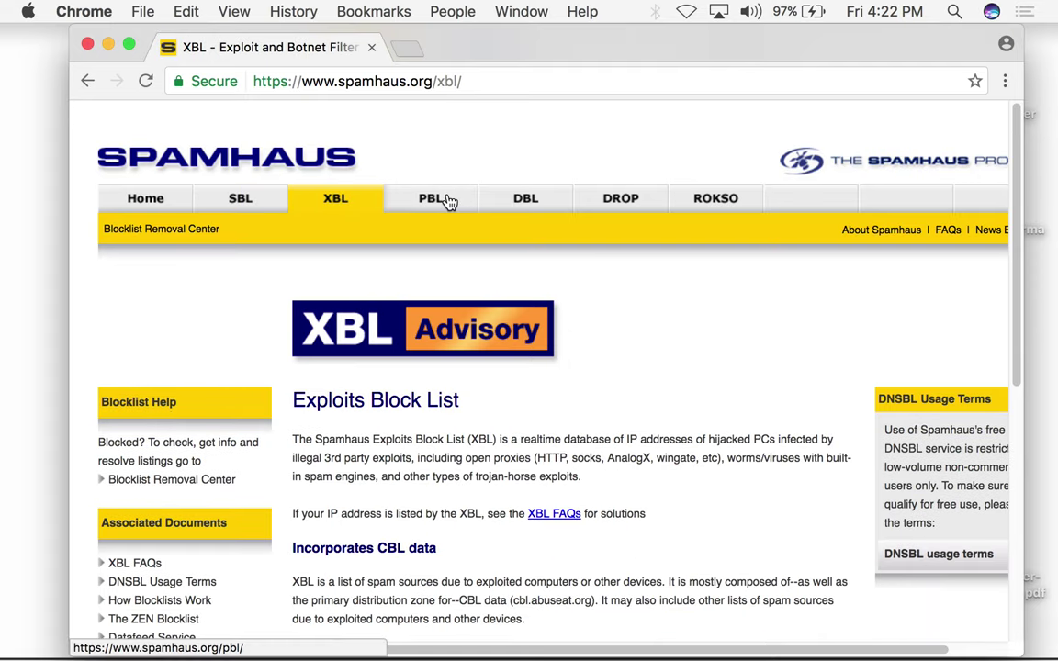
{"action": "left_click", "coordinate": [448, 201]}
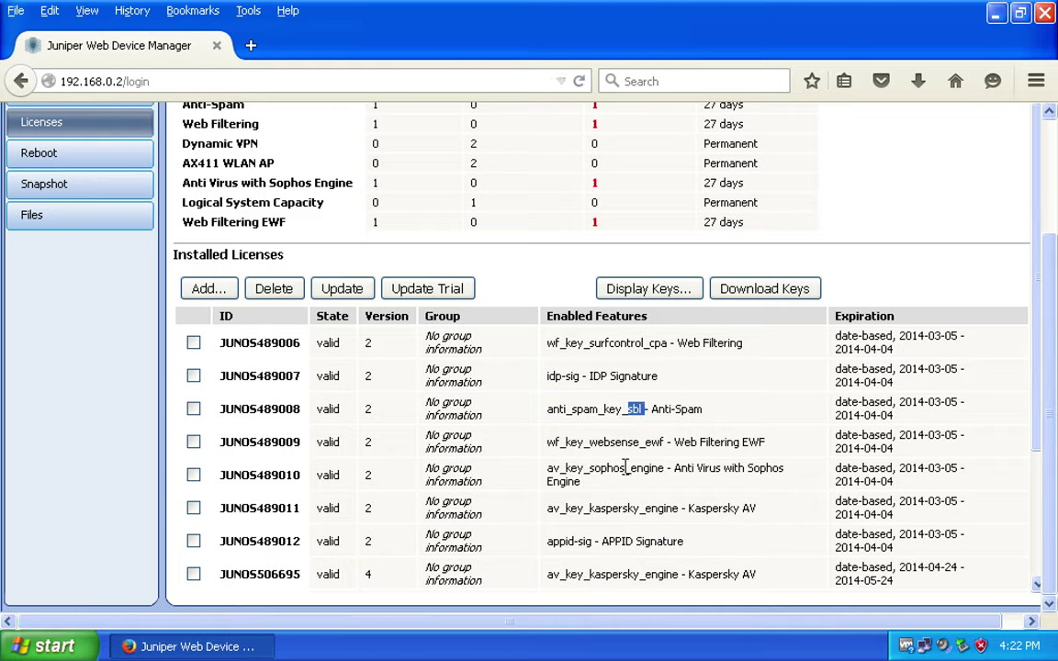
Highlight the websense_ewf and APPID Signature license features, then scroll back to the top.
{"action": "left_click_drag", "start_coordinate": [598, 442], "coordinate": [672, 441]}
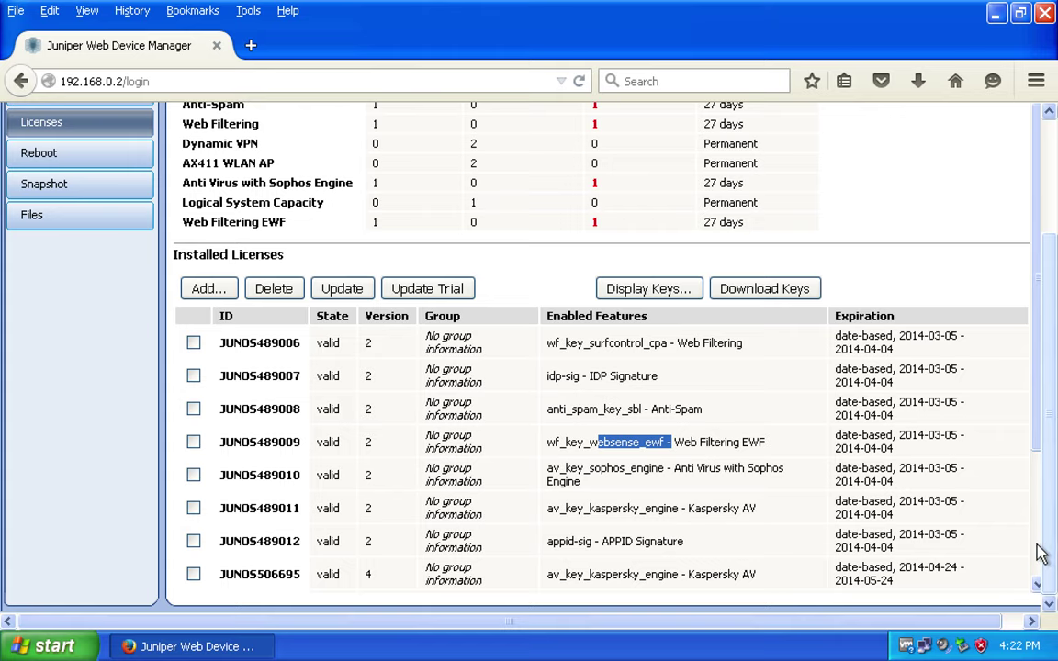
{"action": "left_click", "coordinate": [1045, 551]}
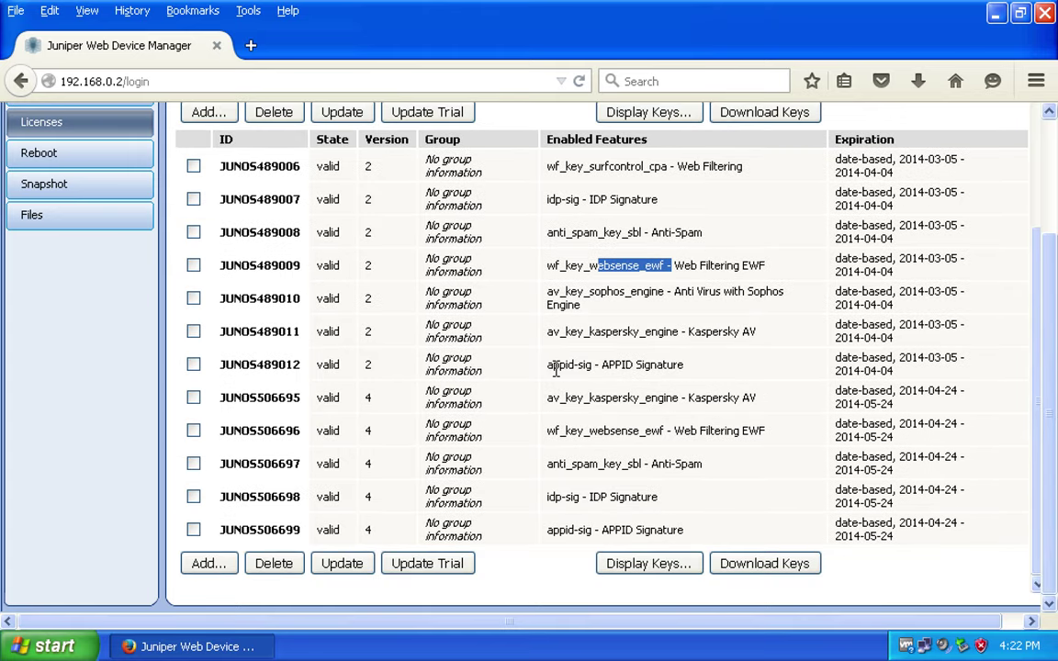
{"action": "left_click_drag", "start_coordinate": [555, 367], "coordinate": [713, 370]}
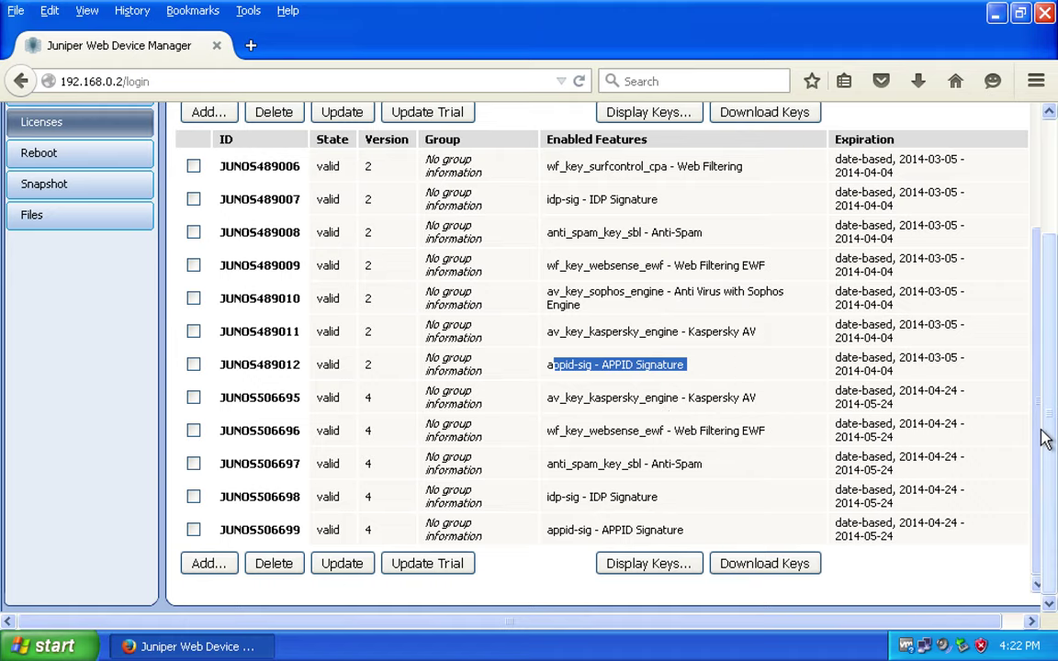
{"action": "left_click_drag", "start_coordinate": [1043, 444], "coordinate": [1047, 52]}
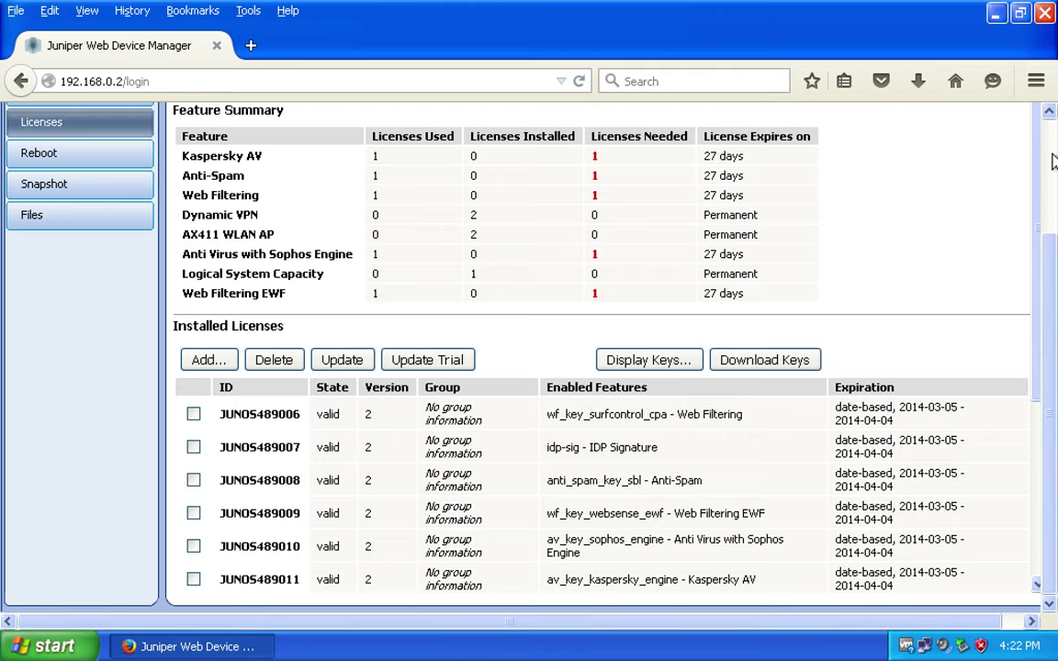
{"action": "left_click", "coordinate": [1054, 181]}
{"action": "left_click", "coordinate": [1054, 181]}
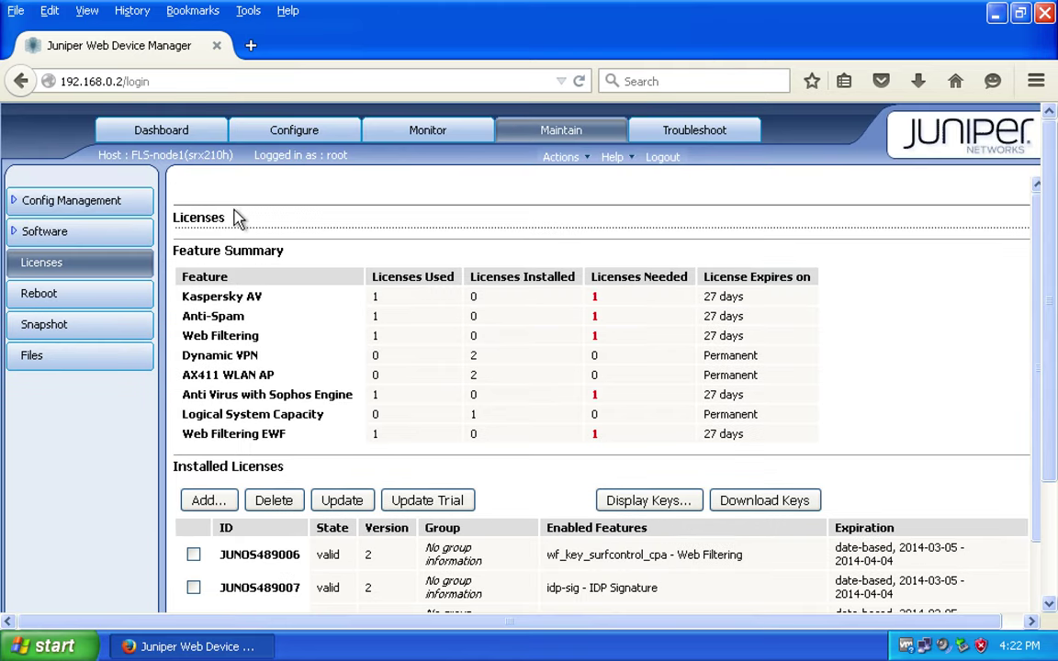
Open Configure > Security > Policy > Apply Policy to list the trust-to-untrust lan-to-net policy.
{"action": "left_click", "coordinate": [292, 128]}
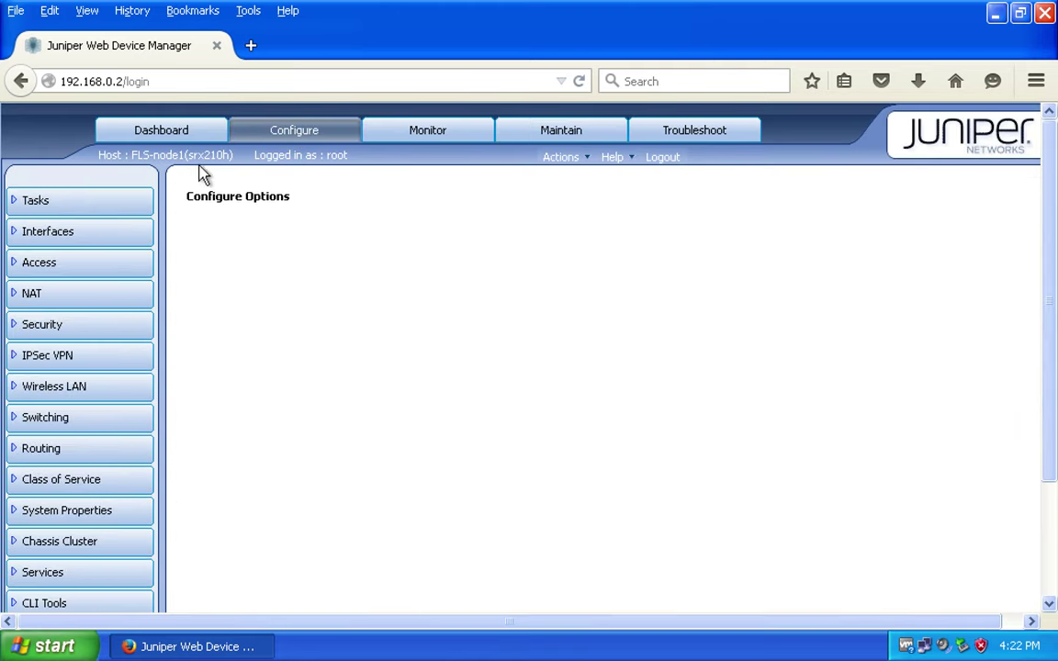
{"action": "left_click", "coordinate": [52, 322]}
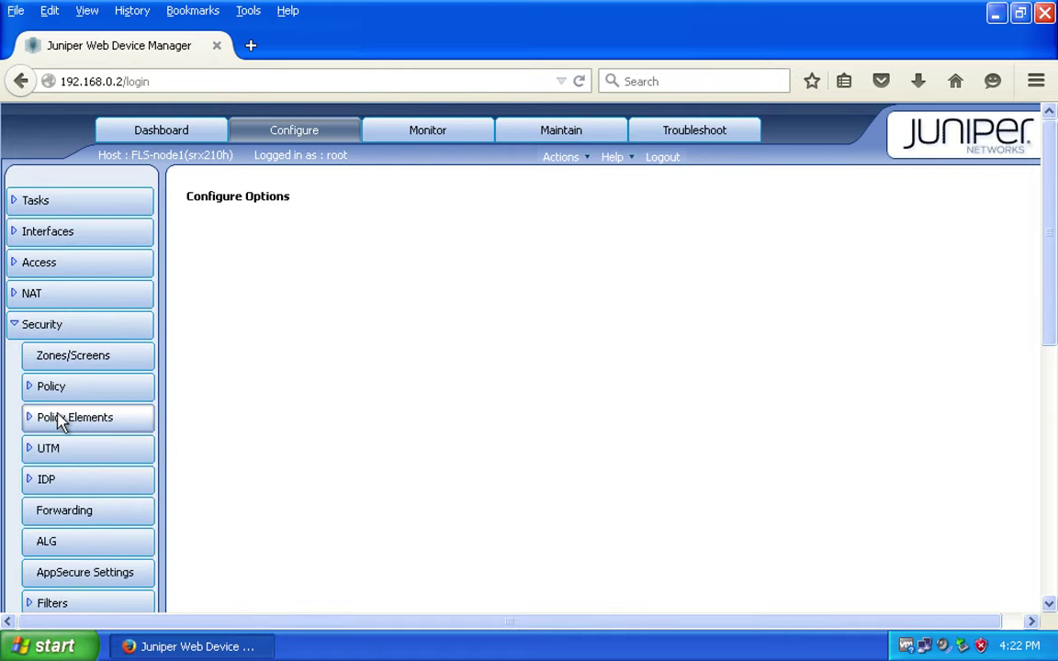
{"action": "left_click", "coordinate": [41, 389]}
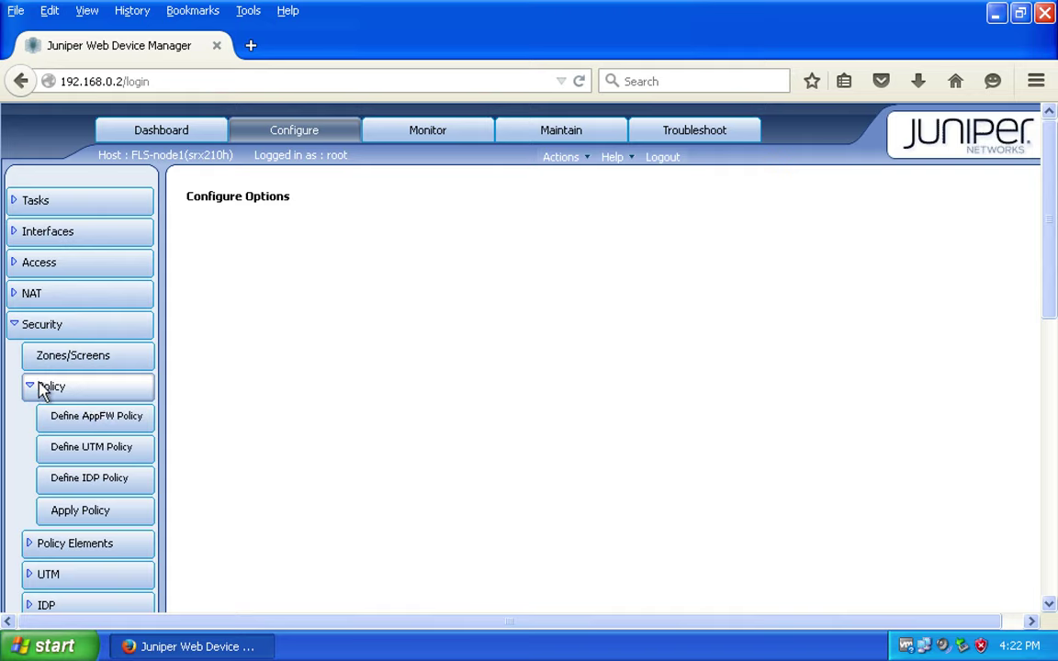
{"action": "left_click", "coordinate": [32, 387]}
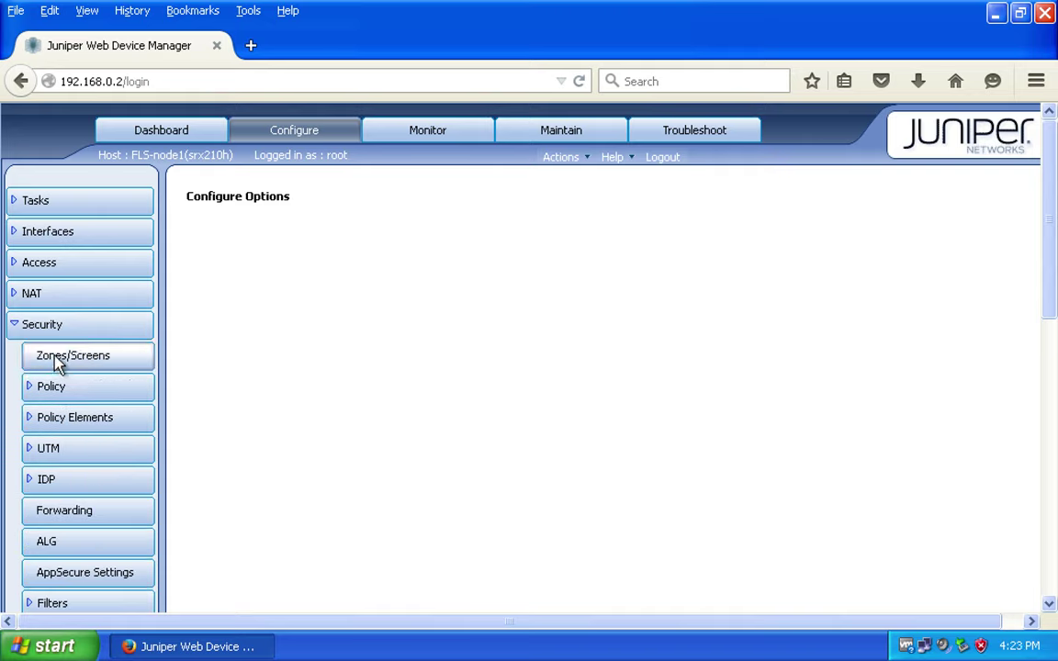
{"action": "left_click", "coordinate": [40, 418]}
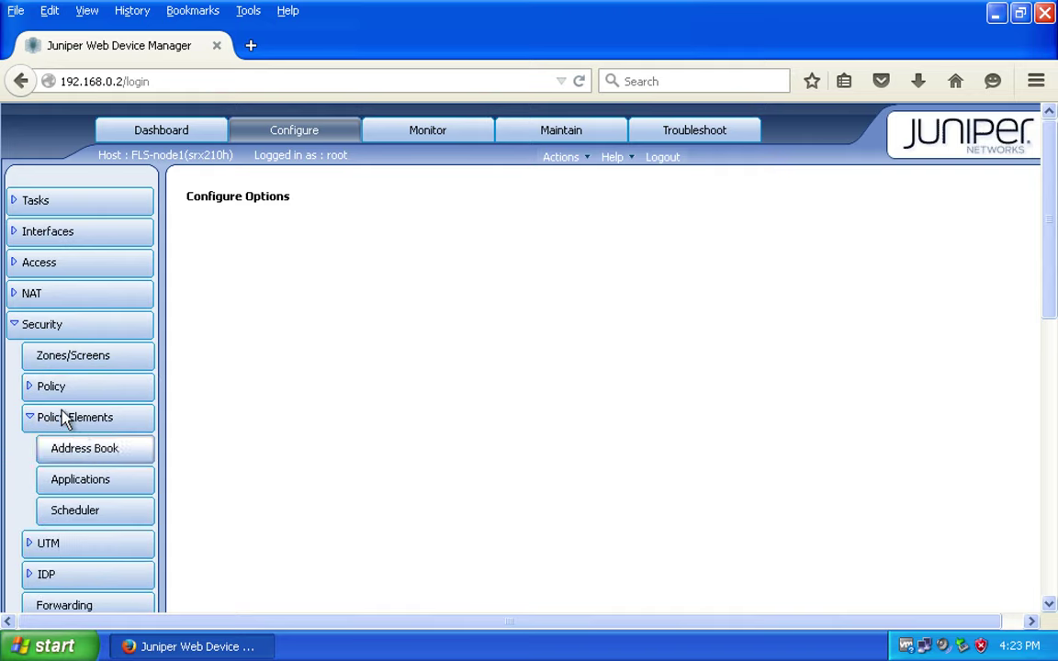
{"action": "left_click", "coordinate": [42, 390]}
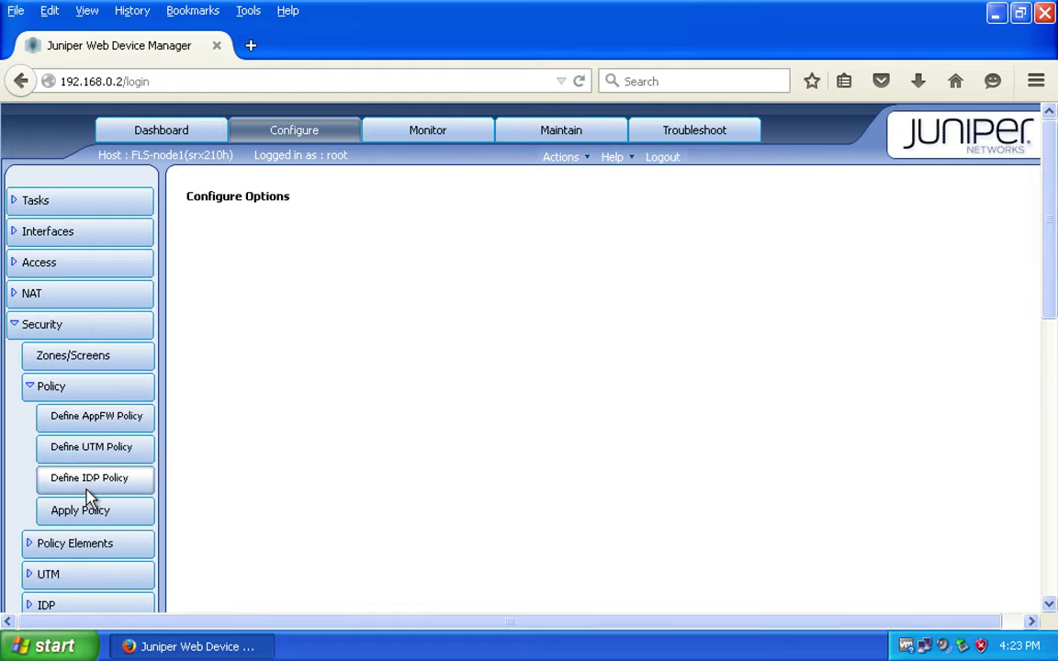
{"action": "left_click", "coordinate": [65, 517]}
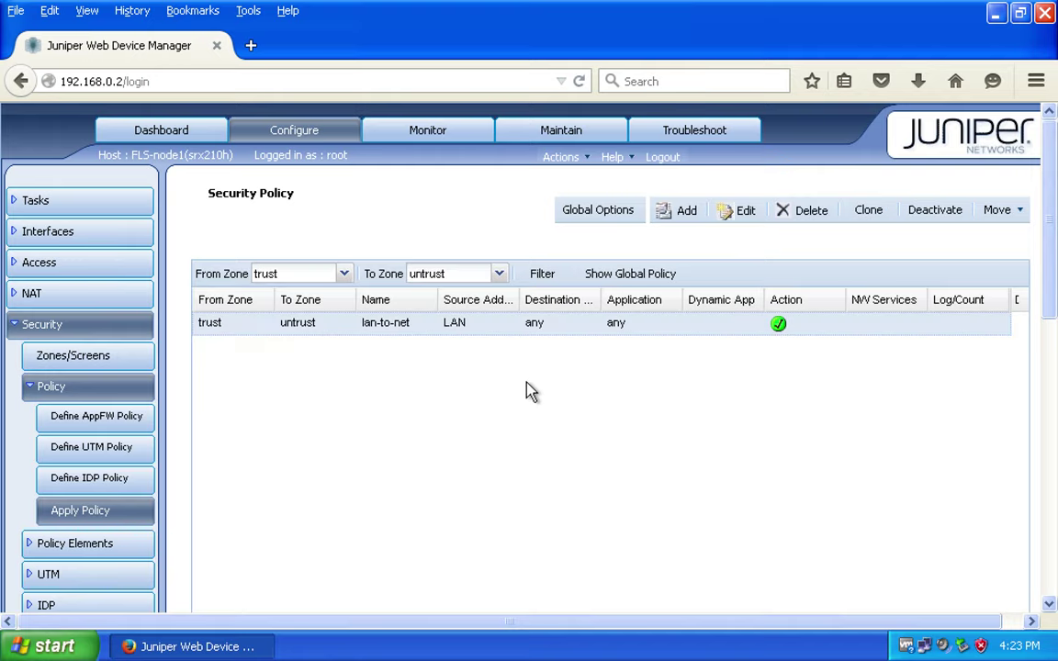
{"action": "key", "text": "ctrl+alt+Right"}
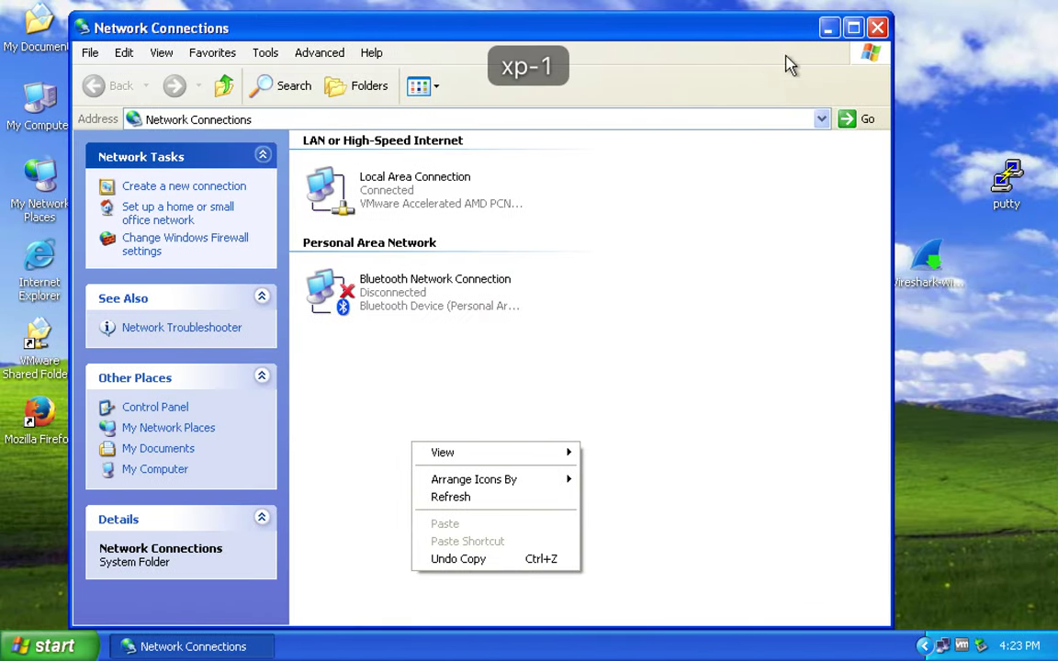
Launch Firefox on xp-1 and search Google for 'eicar' to reach the EICAR site.
{"action": "left_click", "coordinate": [877, 28]}
{"action": "double_click", "coordinate": [32, 413]}
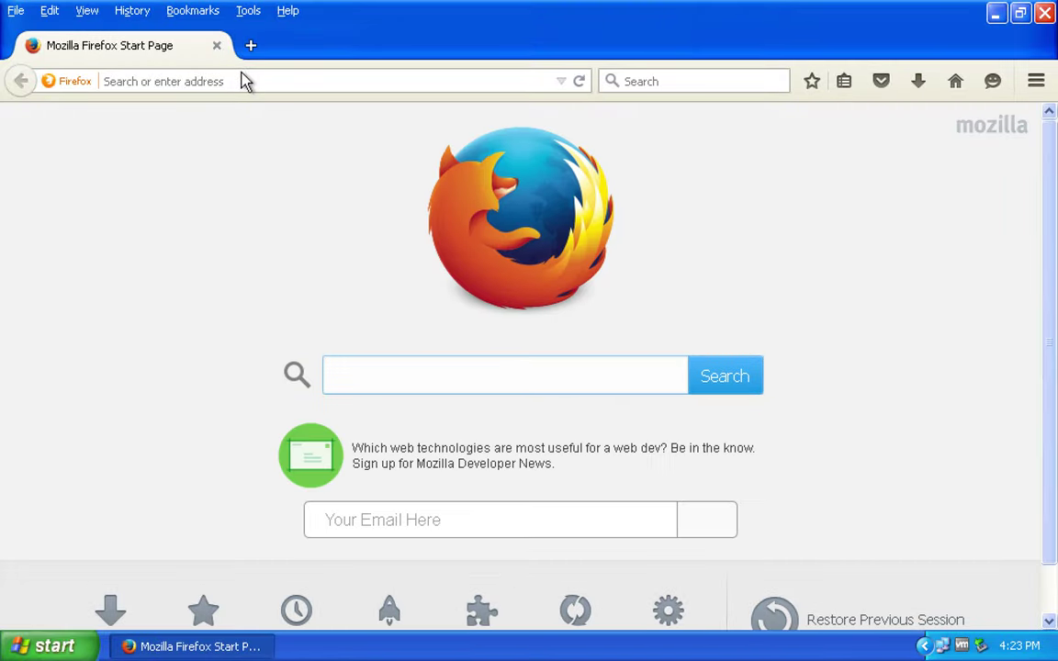
{"action": "type", "text": "eciar"}
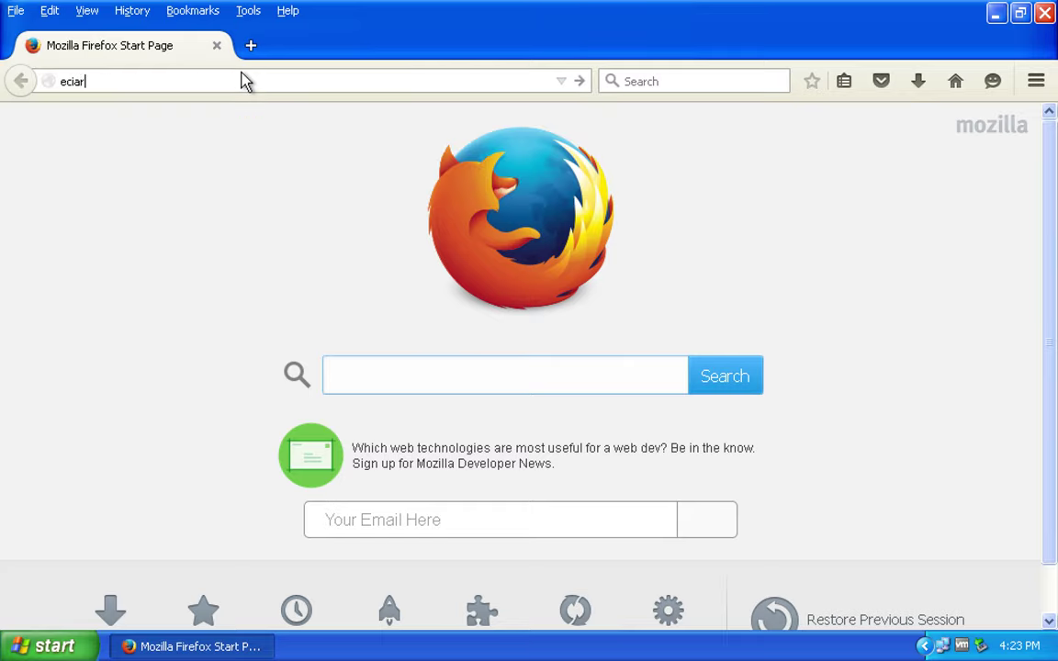
{"action": "type", "text": ".org"}
{"action": "key", "text": "Return"}
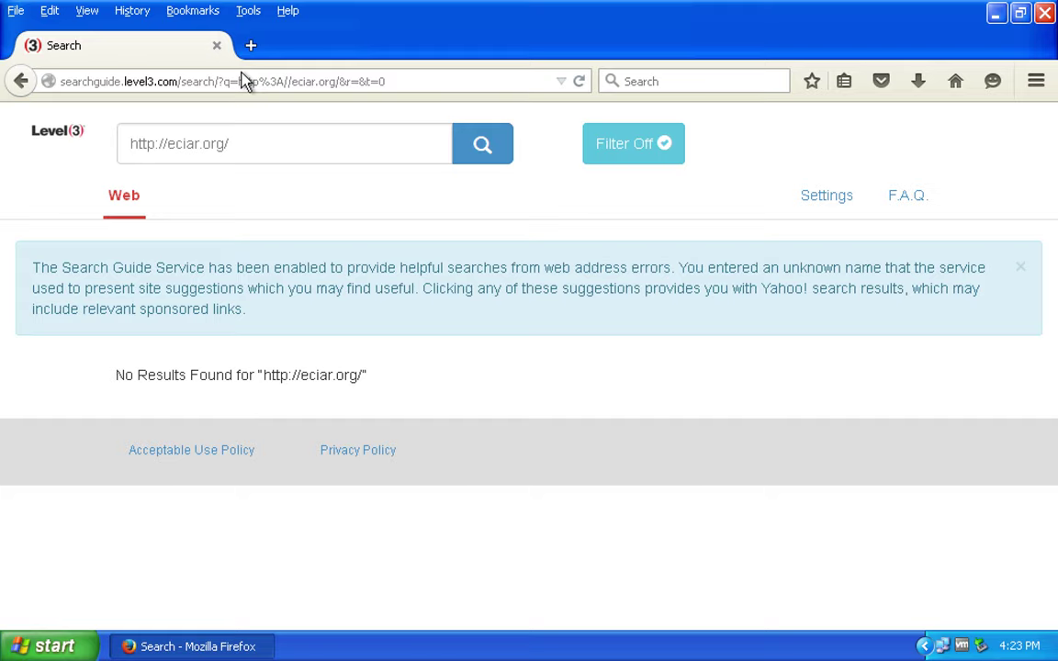
{"action": "left_click", "coordinate": [297, 89]}
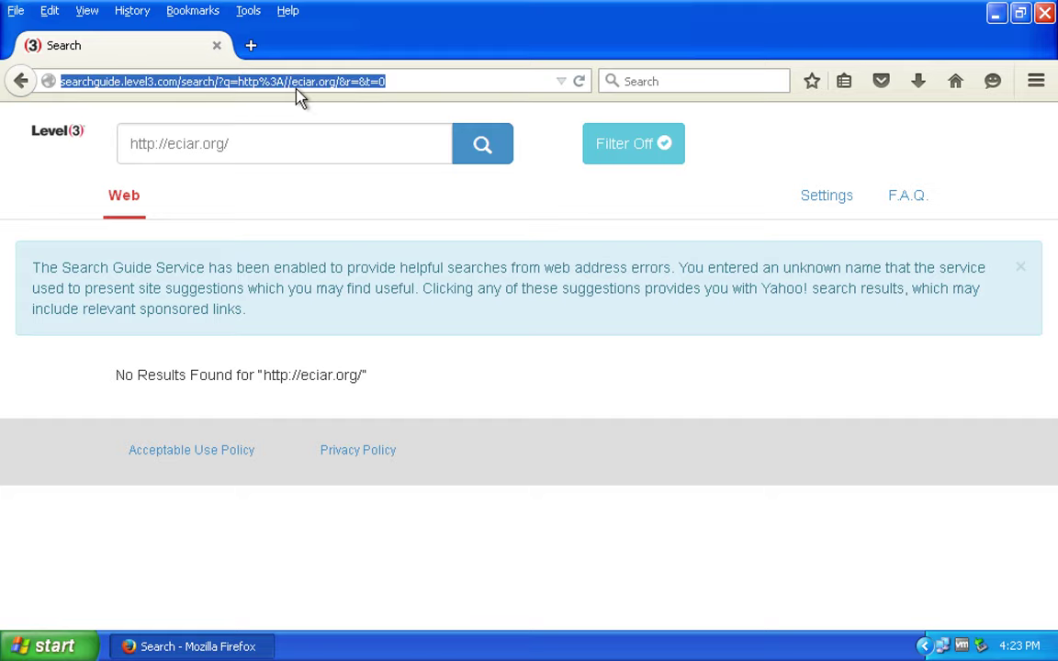
{"action": "type", "text": "google.com/"}
{"action": "key", "text": "Return"}
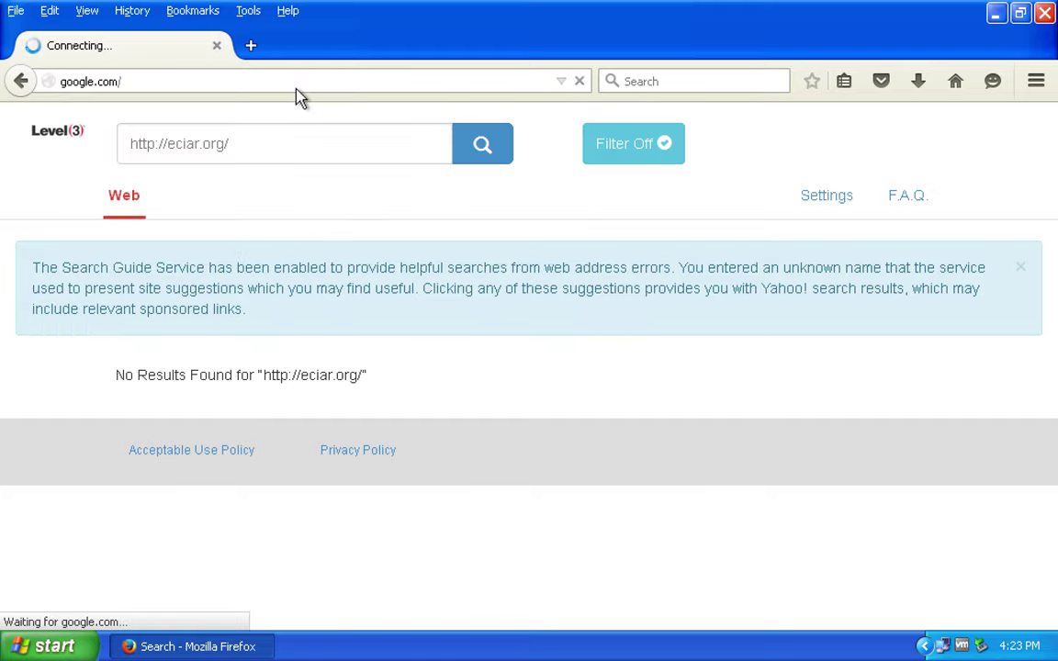
{"action": "type", "text": "ei"}
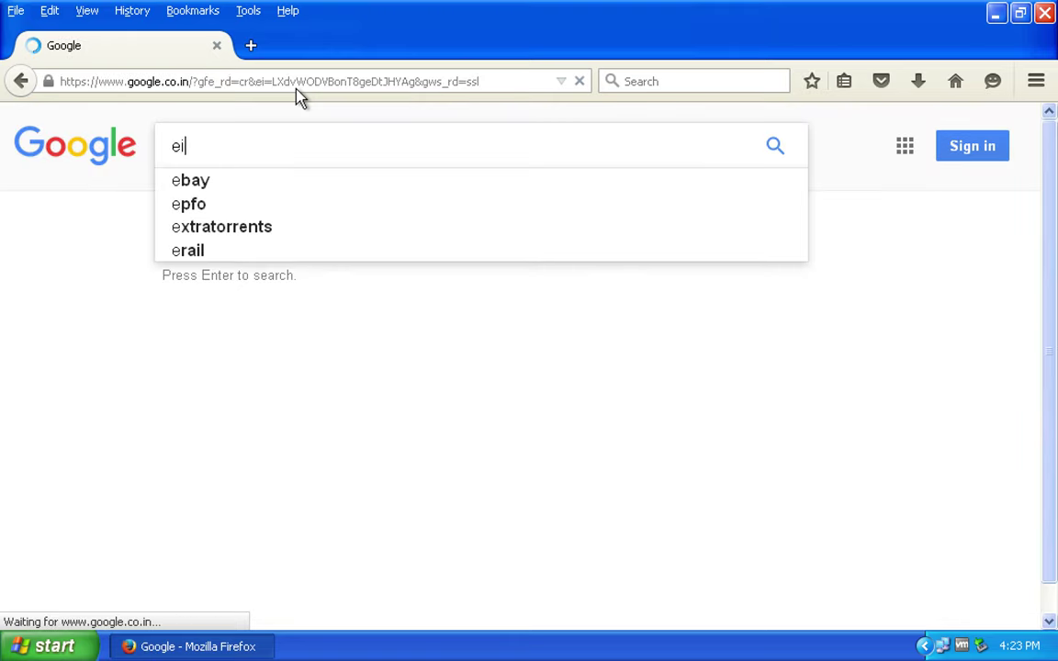
{"action": "type", "text": "car"}
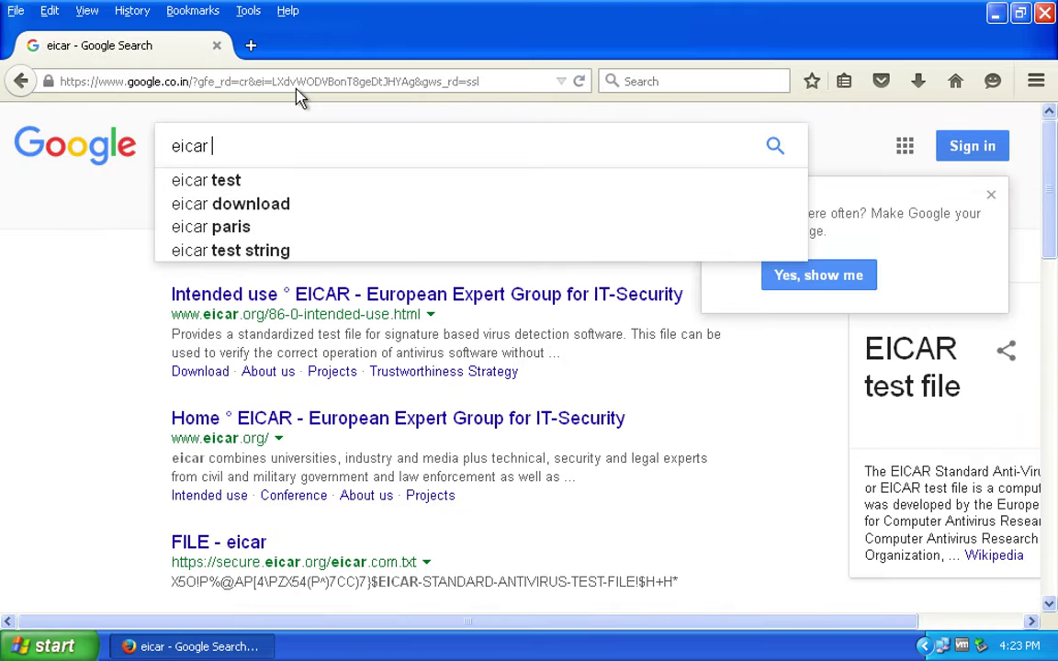
{"action": "left_click", "coordinate": [368, 298]}
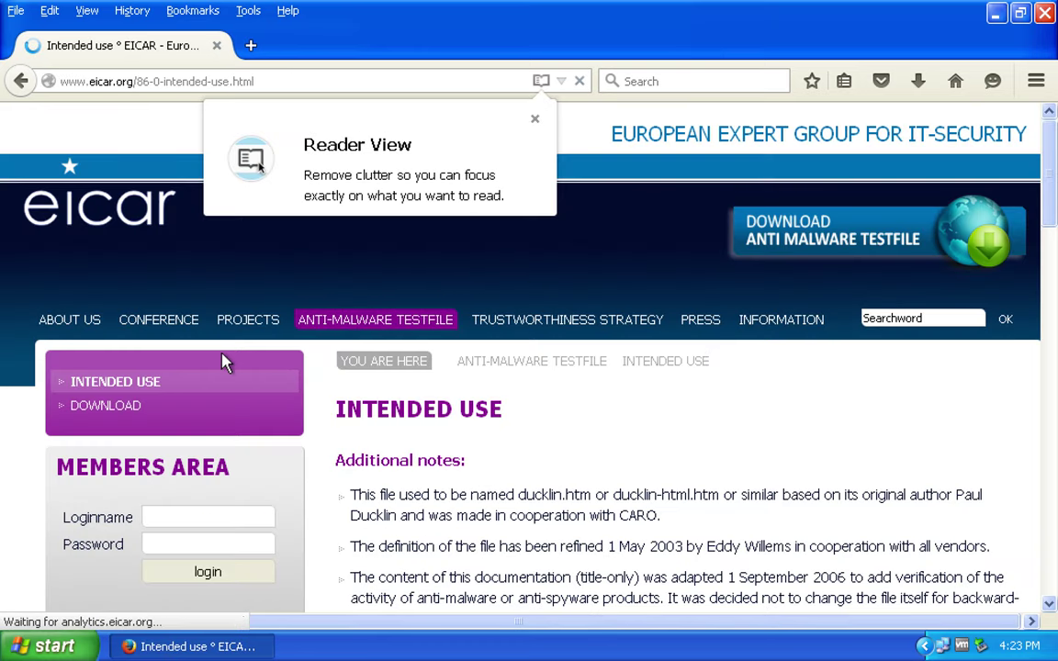
Save the eicar.com.txt test file from the EICAR download page.
{"action": "left_click", "coordinate": [166, 419]}
{"action": "scroll", "coordinate": [999, 419], "scroll_direction": "down", "scroll_amount": 10}
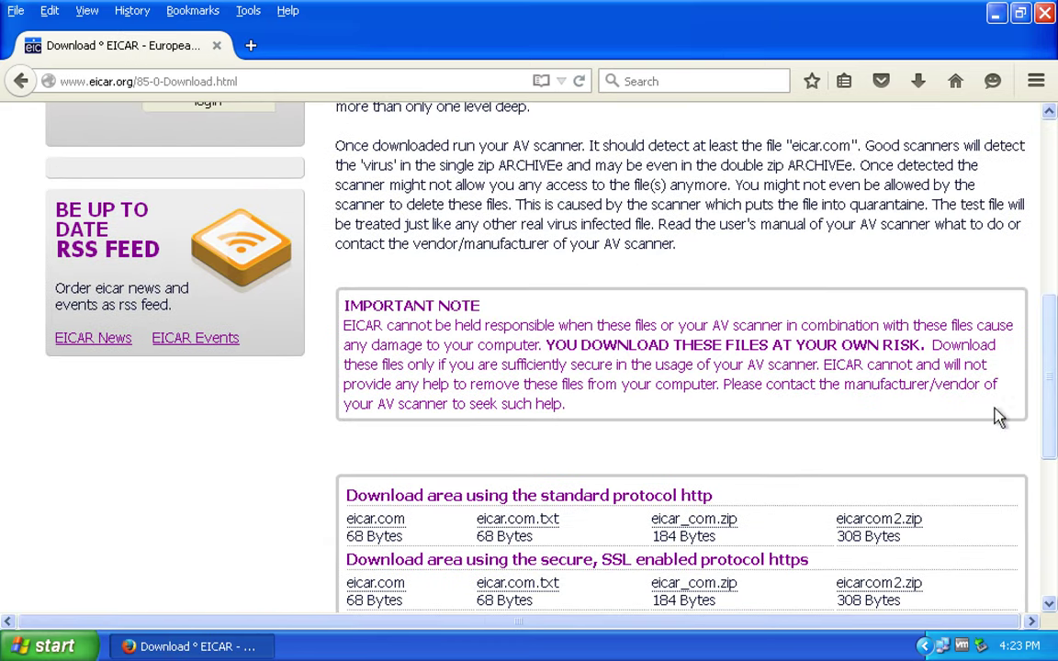
{"action": "left_click", "coordinate": [512, 520]}
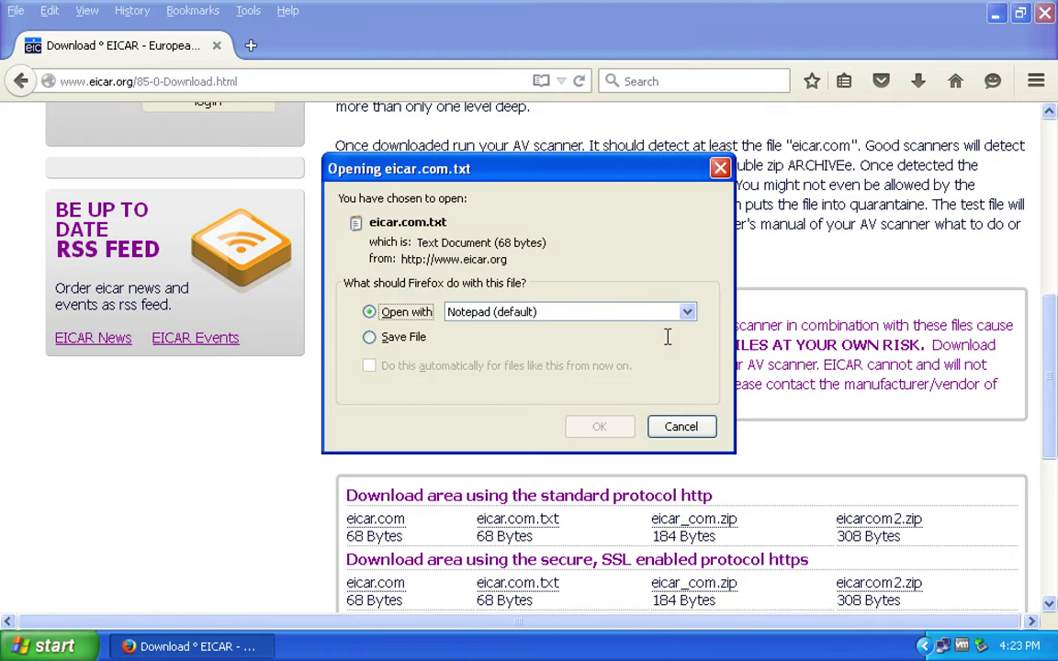
{"action": "left_click", "coordinate": [369, 338]}
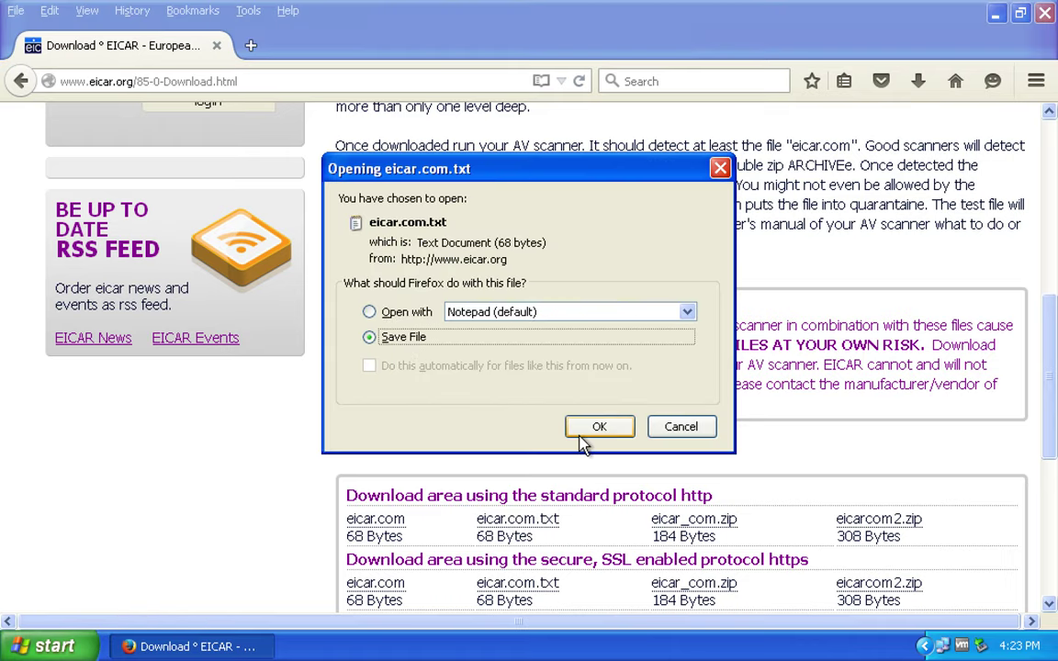
{"action": "left_click", "coordinate": [596, 428]}
{"action": "key", "text": "ctrl+alt+Right"}
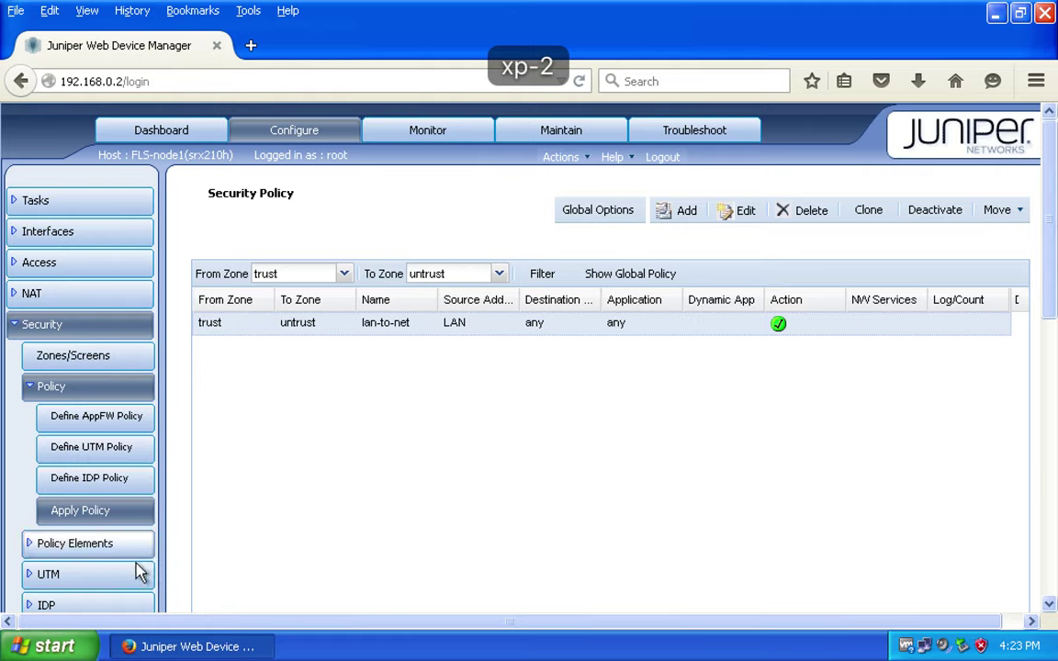
Open the UTM Anti-Virus profiles list.
{"action": "left_click", "coordinate": [30, 574]}
{"action": "left_click", "coordinate": [84, 487]}
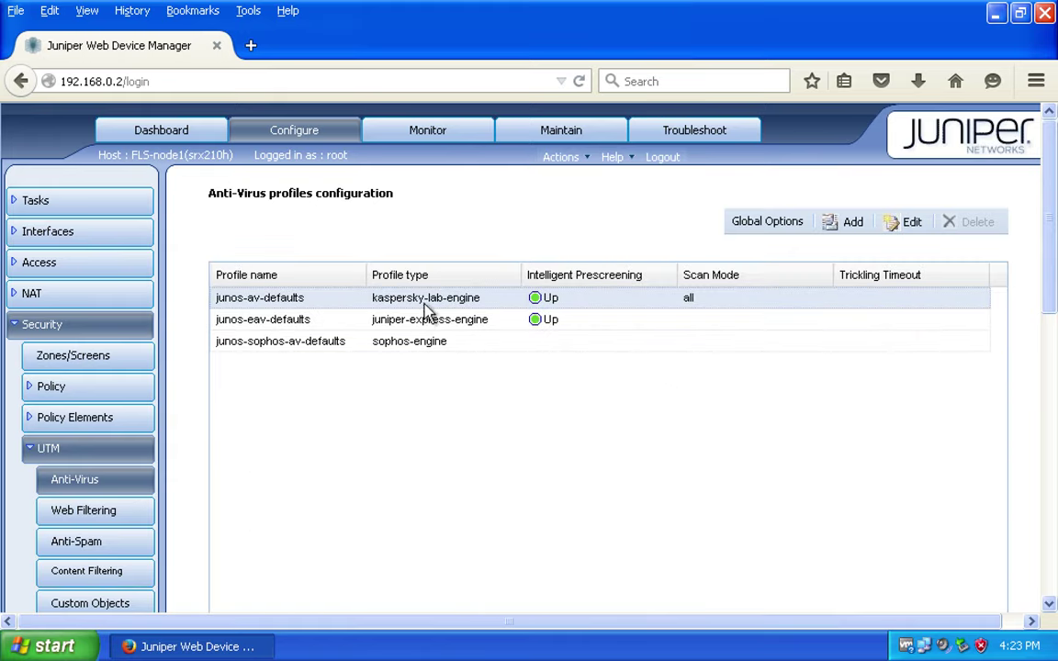
{"action": "left_click_drag", "start_coordinate": [1051, 260], "coordinate": [1054, 302]}
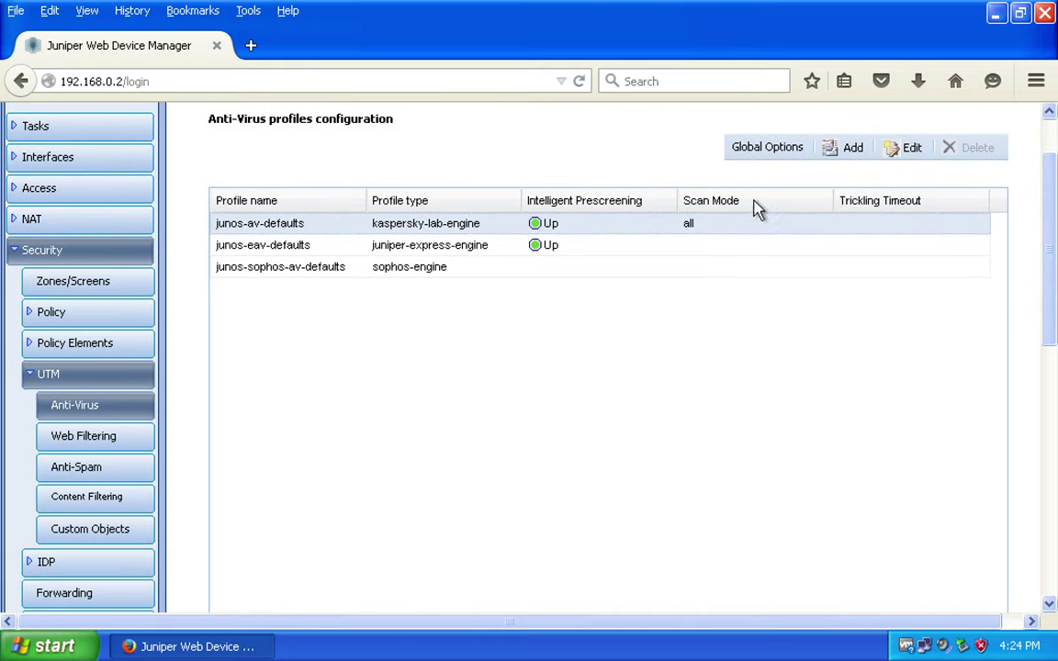
Open junos-av-defaults for editing, cancel, reopen it and select the 10000 content size limit.
{"action": "double_click", "coordinate": [721, 237]}
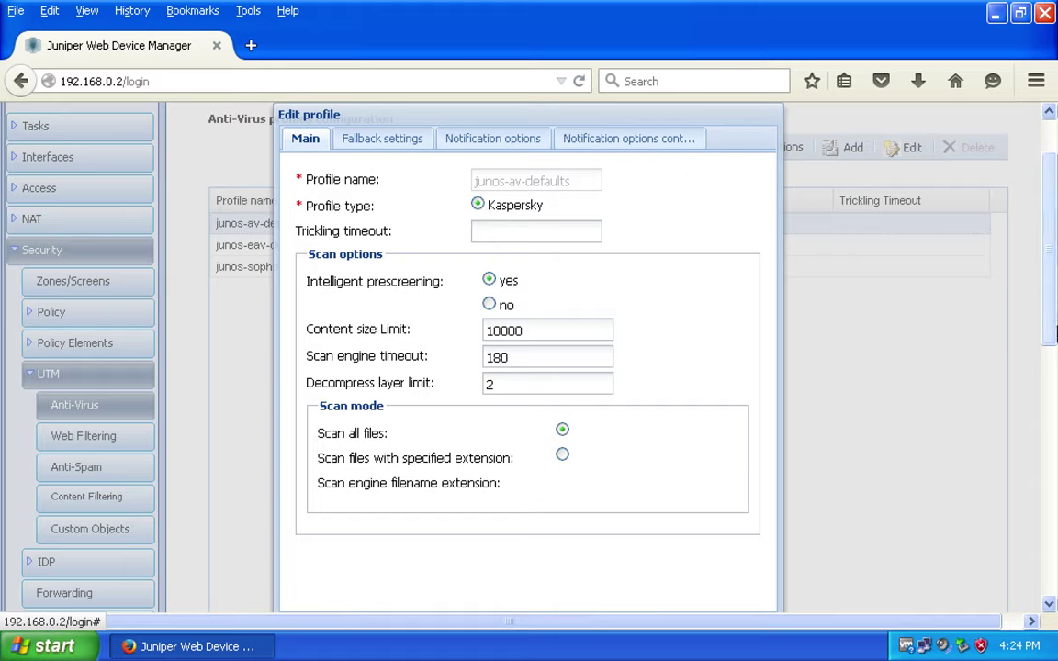
{"action": "left_click_drag", "start_coordinate": [1055, 337], "coordinate": [1047, 461]}
{"action": "left_click", "coordinate": [547, 415]}
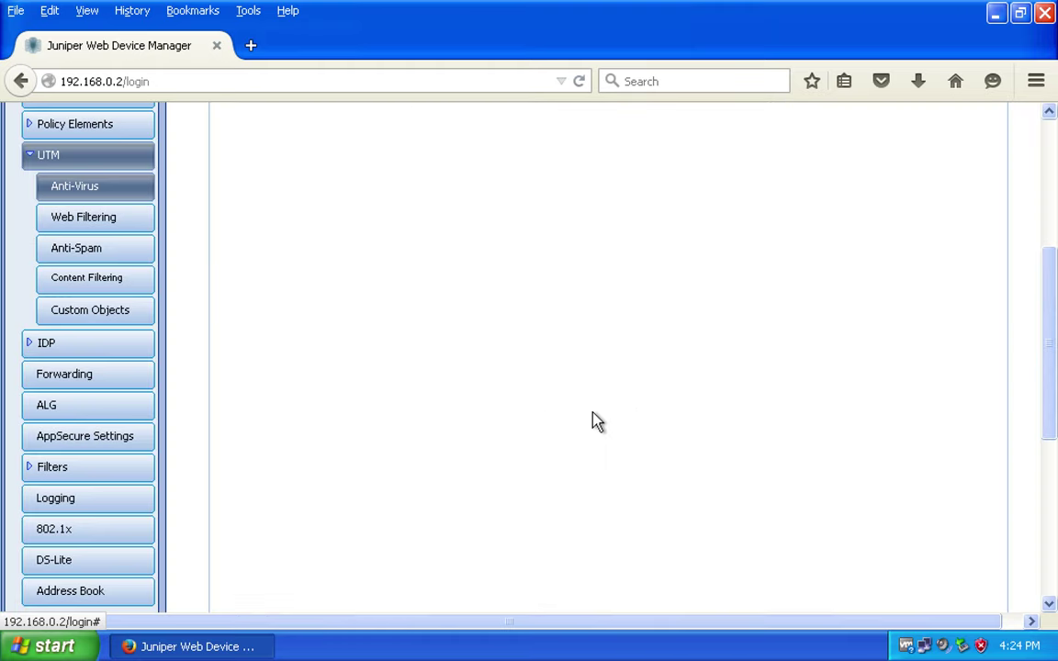
{"action": "left_click_drag", "start_coordinate": [1049, 364], "coordinate": [1049, 230]}
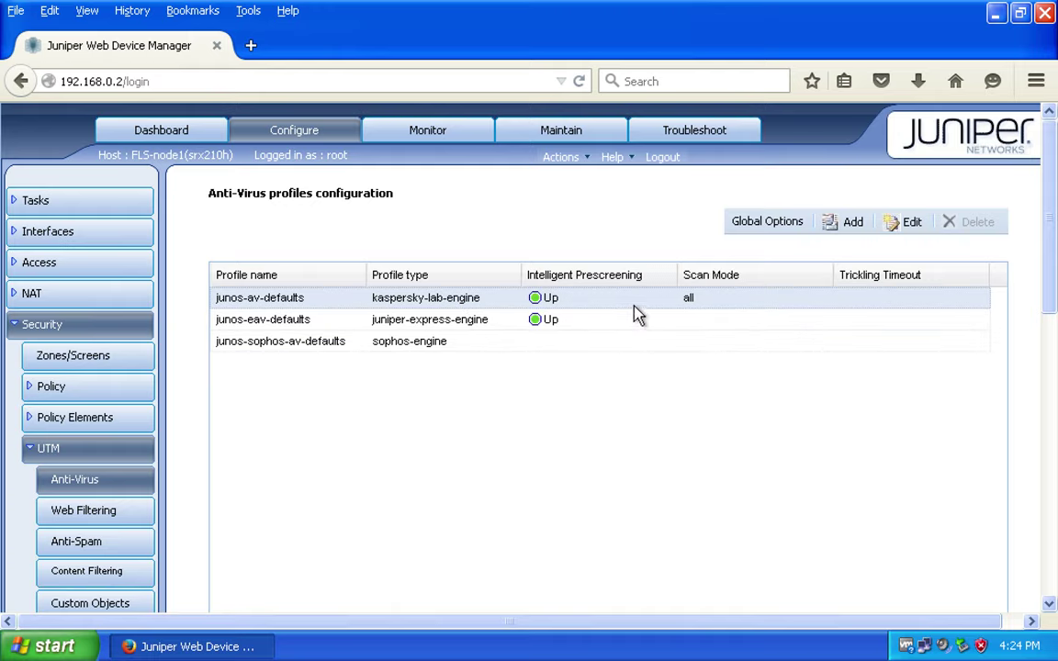
{"action": "left_click", "coordinate": [914, 223]}
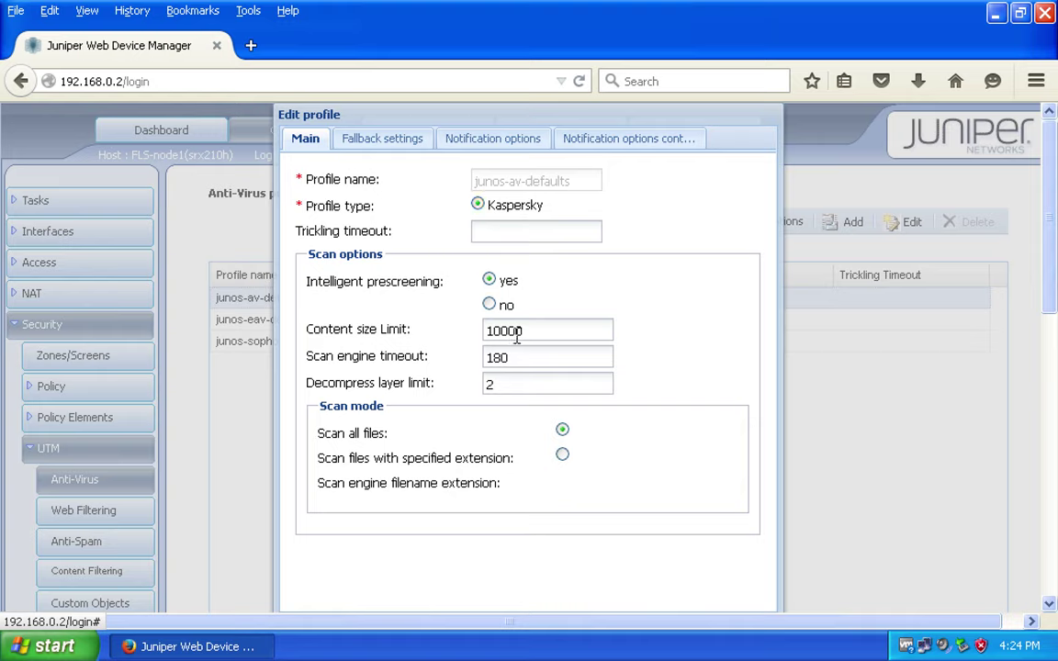
{"action": "left_click_drag", "start_coordinate": [529, 333], "coordinate": [480, 334]}
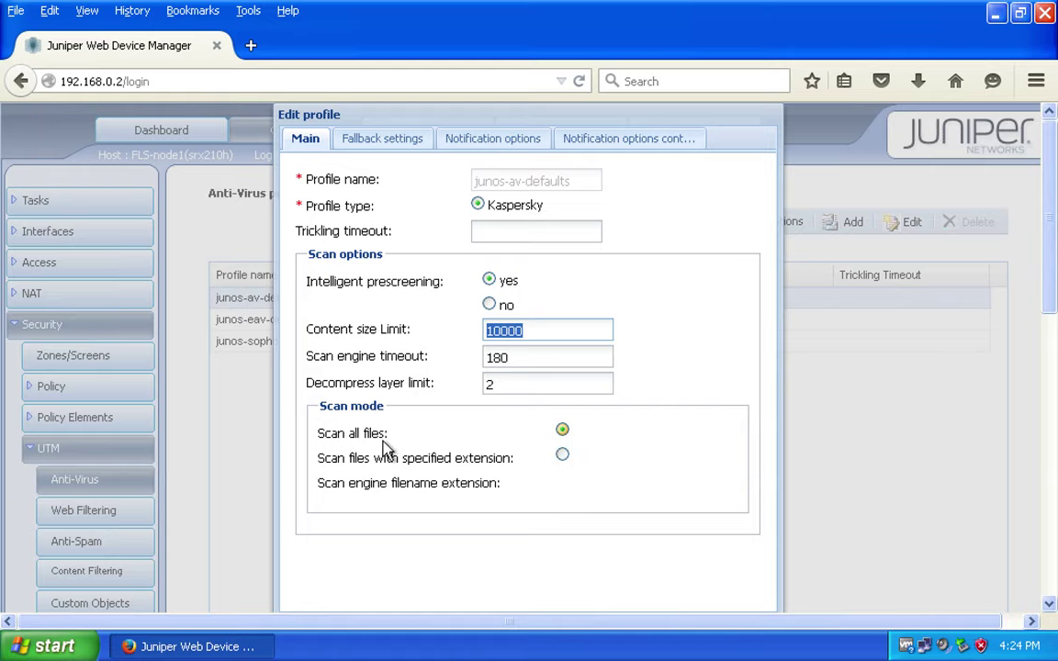
Set the default, corrupt-file, decompress-limit, engine, resource and request fallback actions to Block.
{"action": "left_click", "coordinate": [369, 140]}
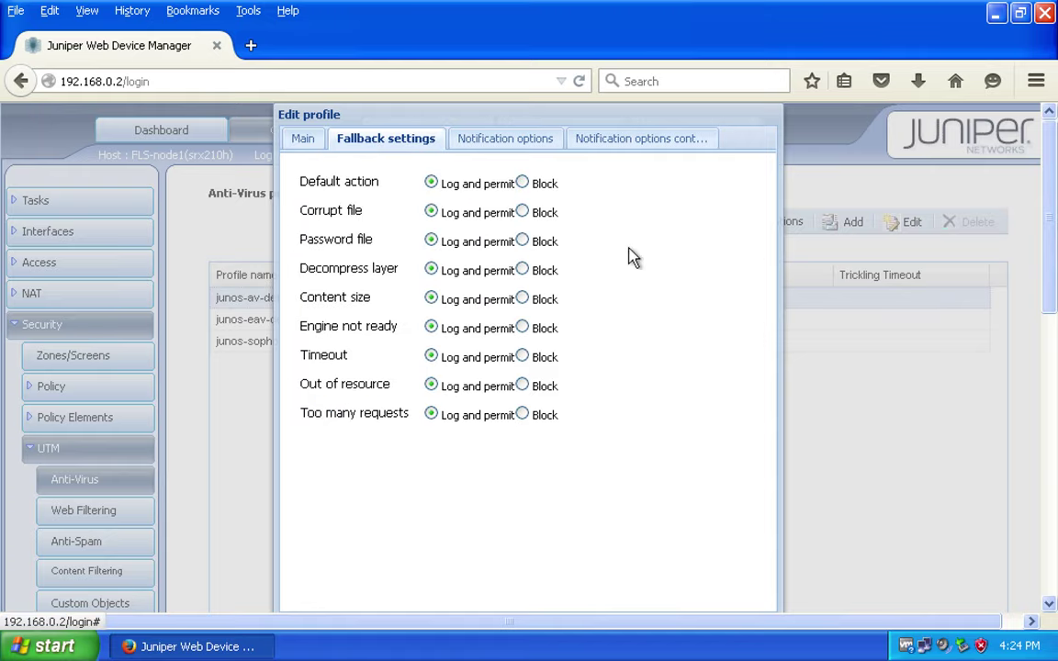
{"action": "left_click", "coordinate": [521, 183]}
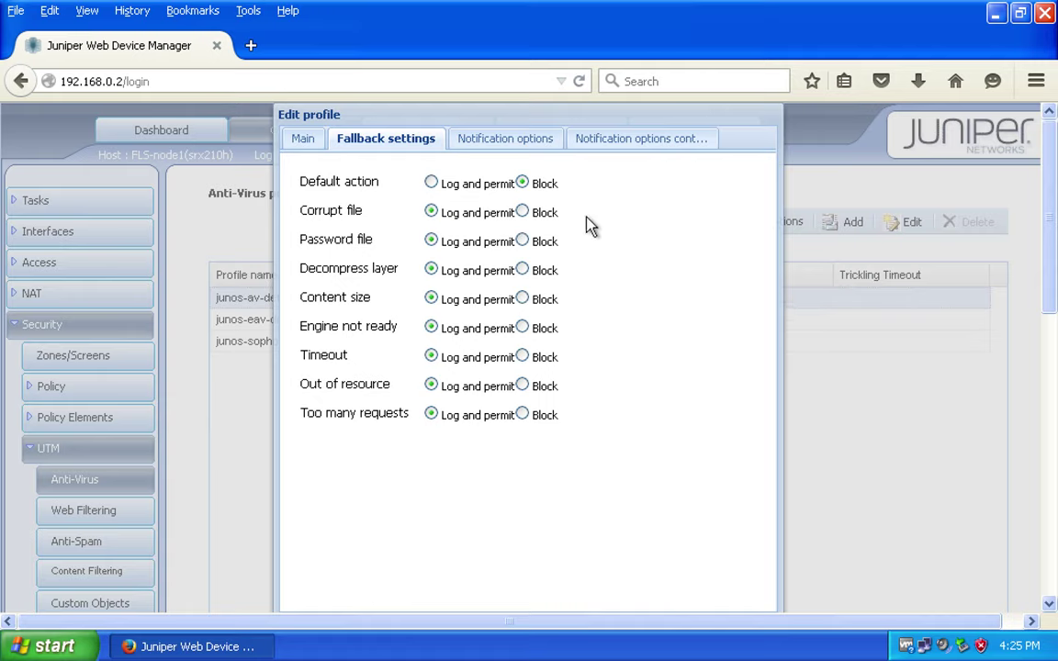
{"action": "left_click", "coordinate": [523, 212]}
{"action": "left_click", "coordinate": [523, 270]}
{"action": "left_click", "coordinate": [522, 328]}
{"action": "left_click", "coordinate": [522, 385]}
{"action": "left_click", "coordinate": [527, 413]}
Enter 'Block Antivirus' as the virus-detection notification subject.
{"action": "left_click", "coordinate": [484, 139]}
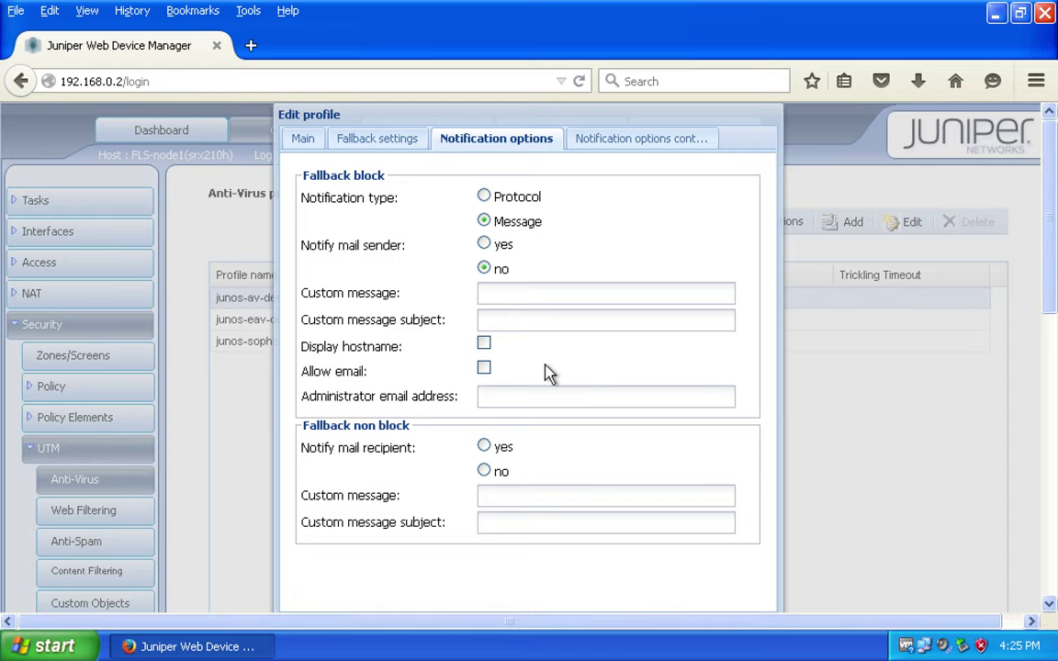
{"action": "left_click", "coordinate": [624, 141]}
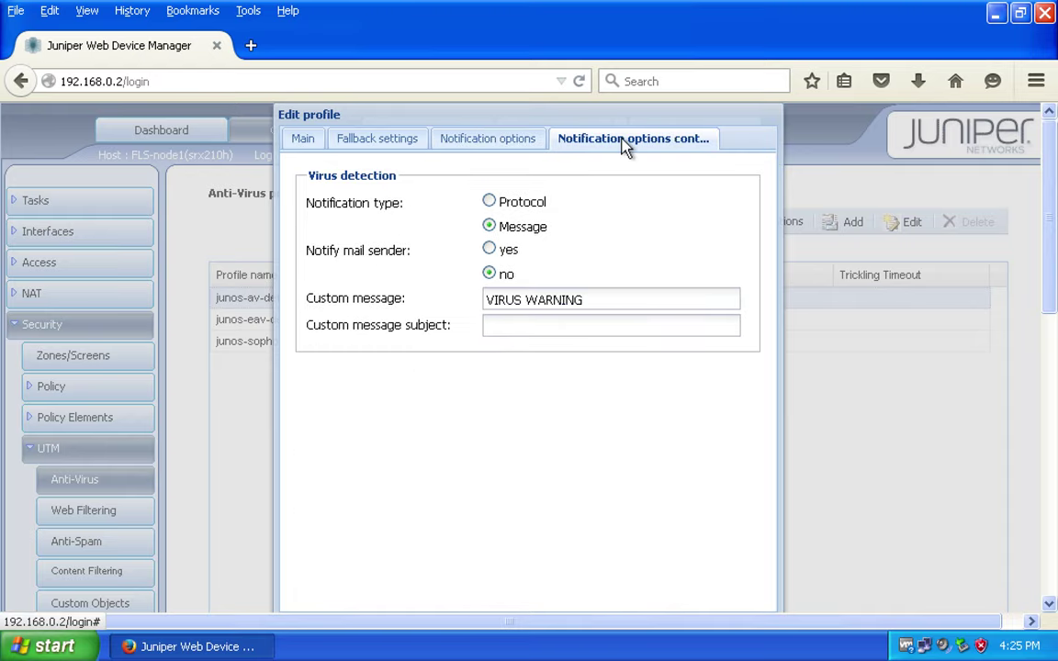
{"action": "left_click", "coordinate": [539, 317]}
{"action": "type", "text": "Block"}
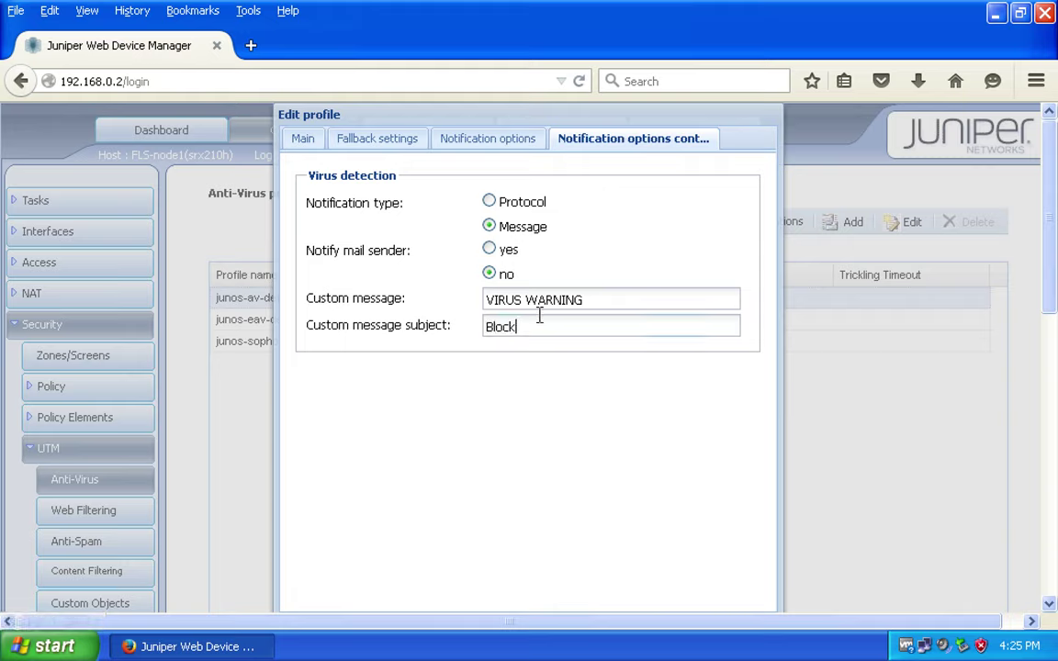
{"action": "type", "text": " Antivirus"}
Try saving the junos-av-defaults profile and review the failed validation error details.
{"action": "left_click", "coordinate": [302, 139]}
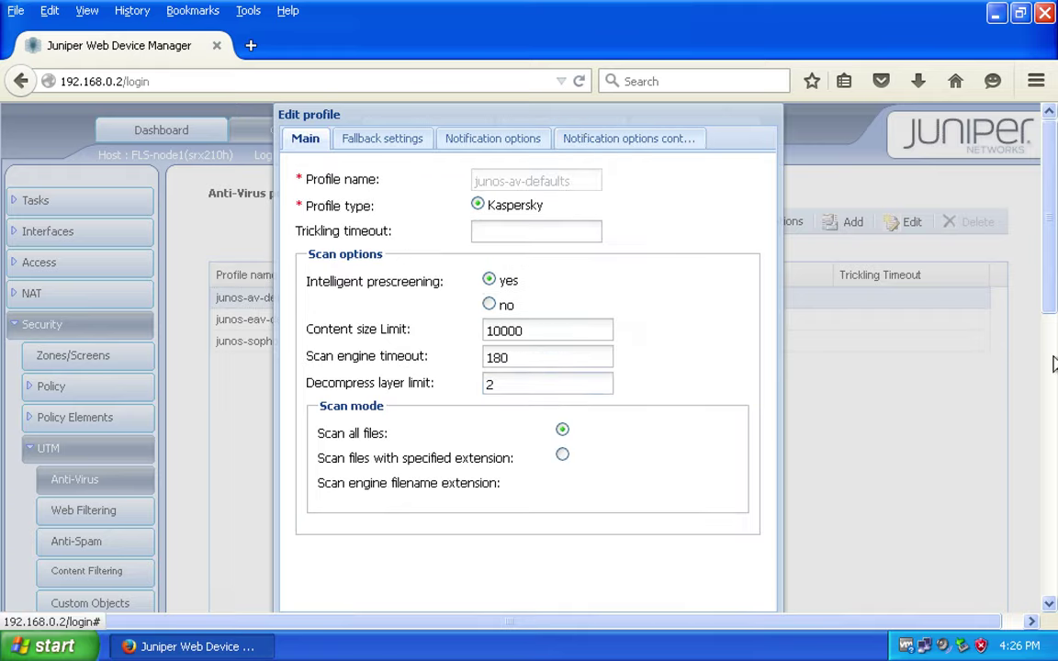
{"action": "scroll", "coordinate": [1054, 505], "scroll_direction": "down", "scroll_amount": 5}
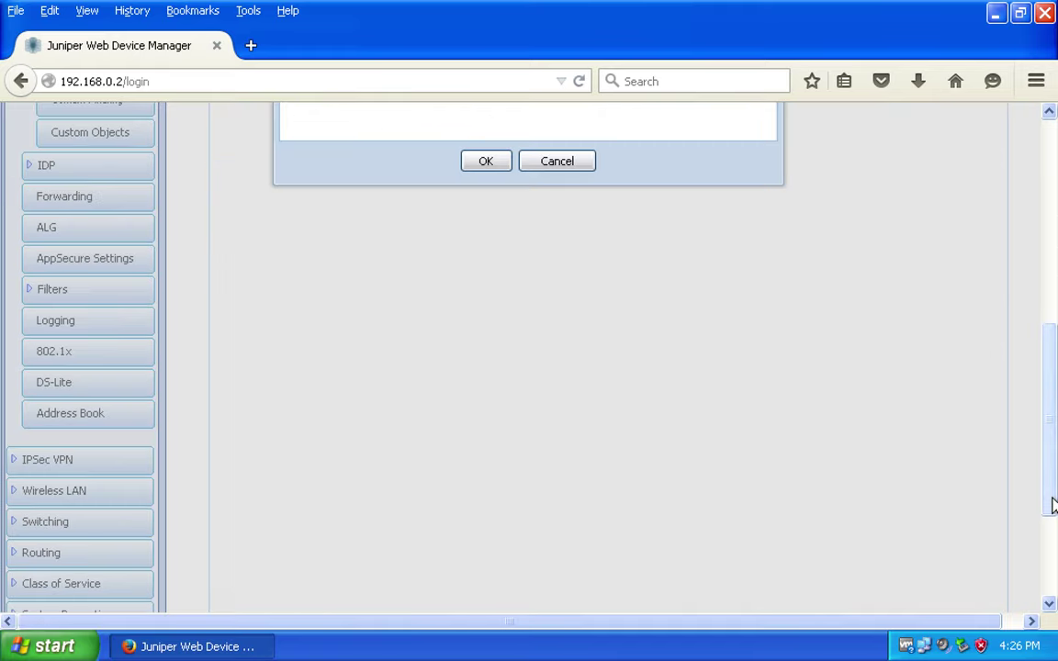
{"action": "left_click", "coordinate": [486, 162]}
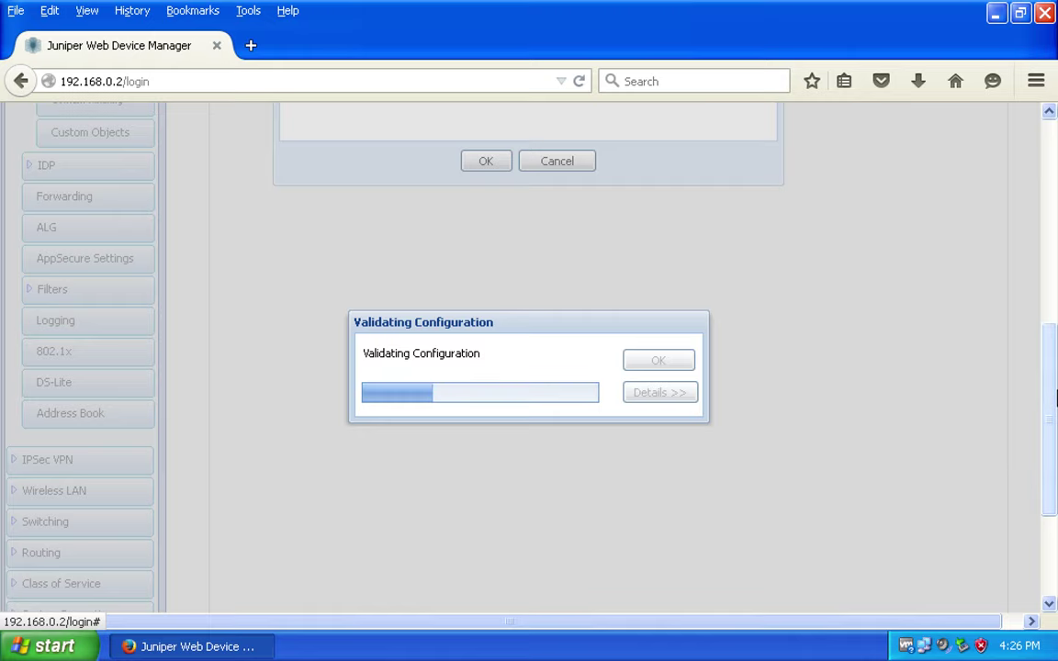
{"action": "left_click", "coordinate": [676, 446]}
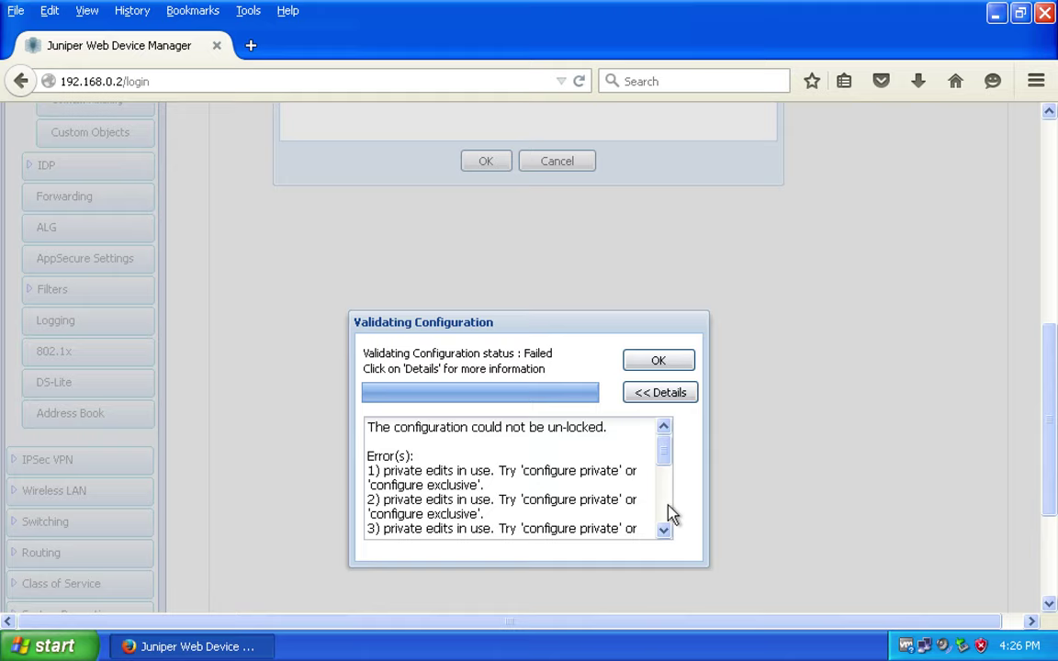
{"action": "scroll", "coordinate": [669, 516], "scroll_direction": "down", "scroll_amount": 3}
{"action": "left_click_drag", "start_coordinate": [668, 503], "coordinate": [672, 534]}
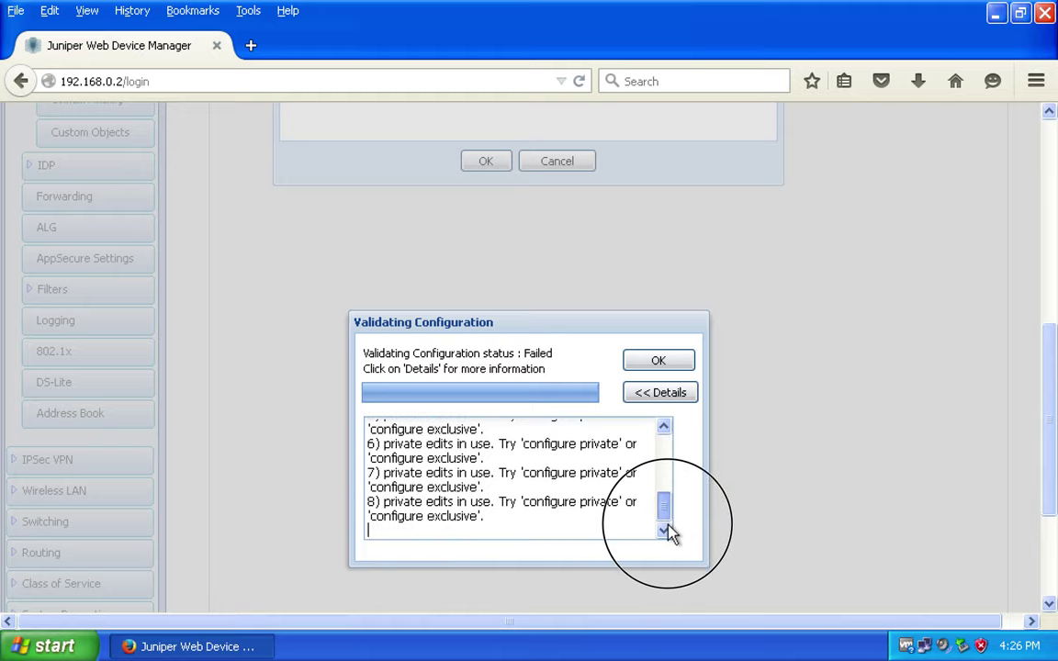
{"action": "scroll", "coordinate": [669, 469], "scroll_direction": "up", "scroll_amount": 5}
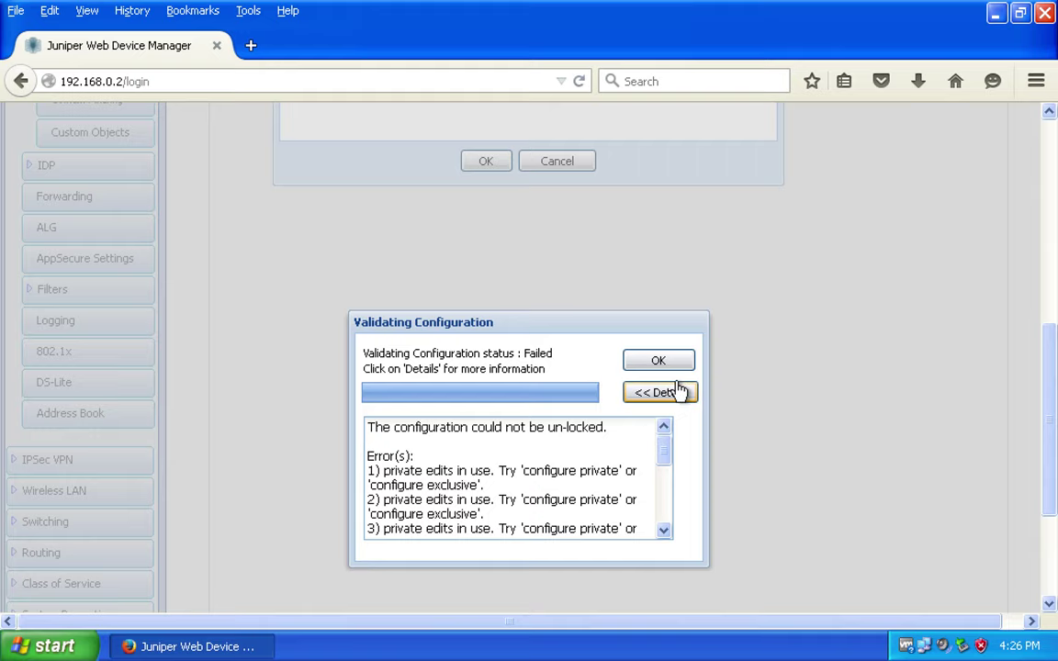
{"action": "left_click", "coordinate": [660, 364]}
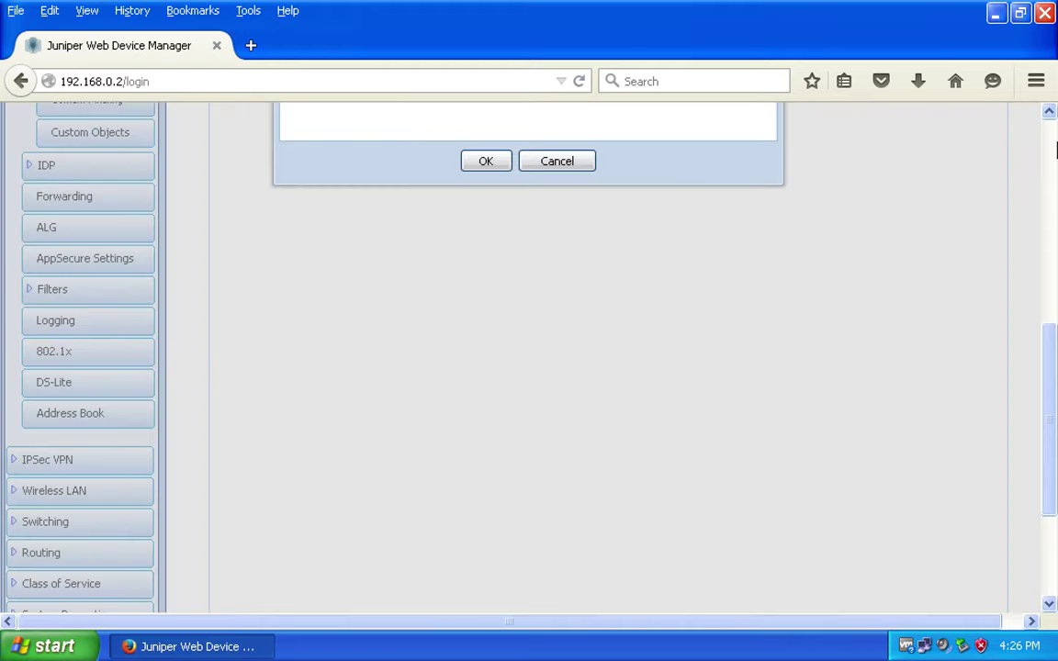
Cancel the Edit profile dialog, discarding the changes.
{"action": "left_click", "coordinate": [1047, 180]}
{"action": "scroll", "coordinate": [1034, 208], "scroll_direction": "down", "scroll_amount": 7}
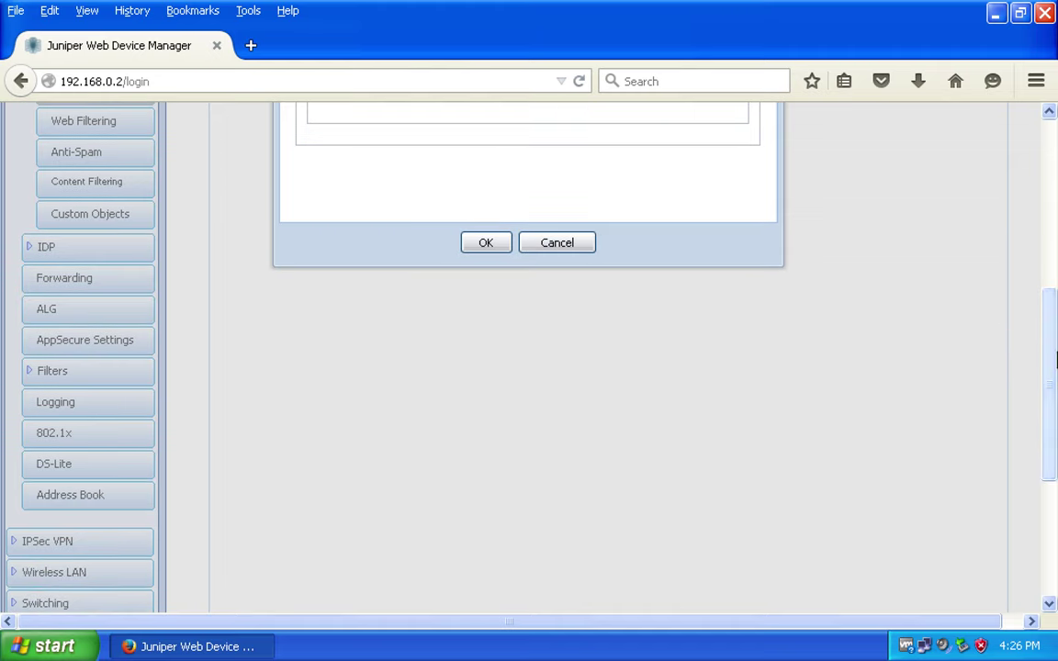
{"action": "left_click", "coordinate": [558, 247]}
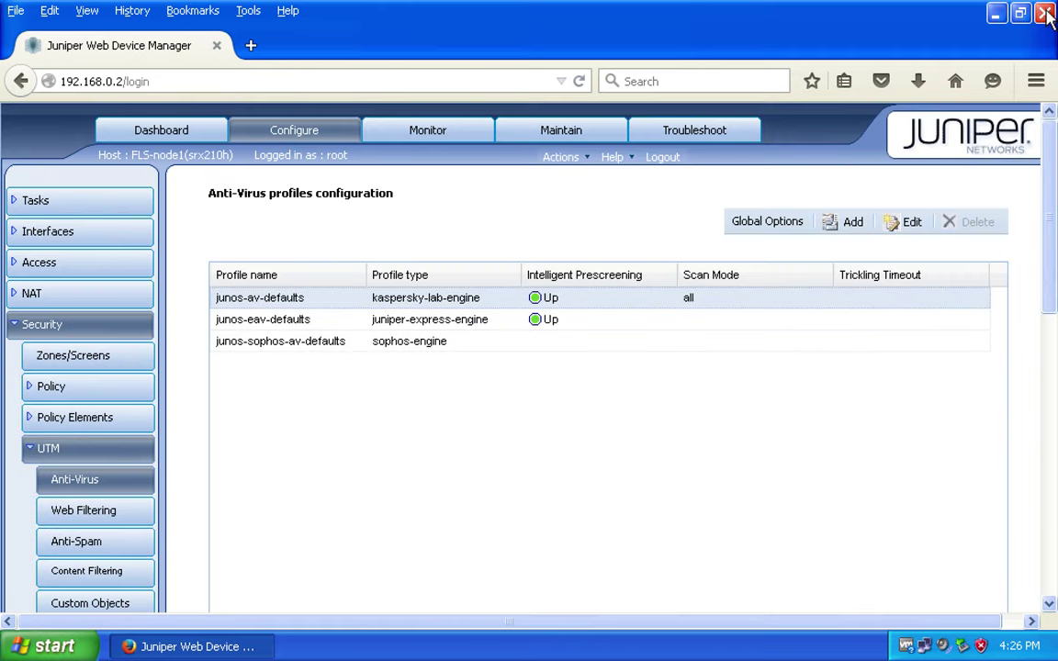
Close the J-Web Firefox window, confirm eicar.com.txt (68 bytes) downloaded on xp-1, and return to node1's PuTTY console.
{"action": "left_click", "coordinate": [1046, 12]}
{"action": "key", "text": "ctrl+Left"}
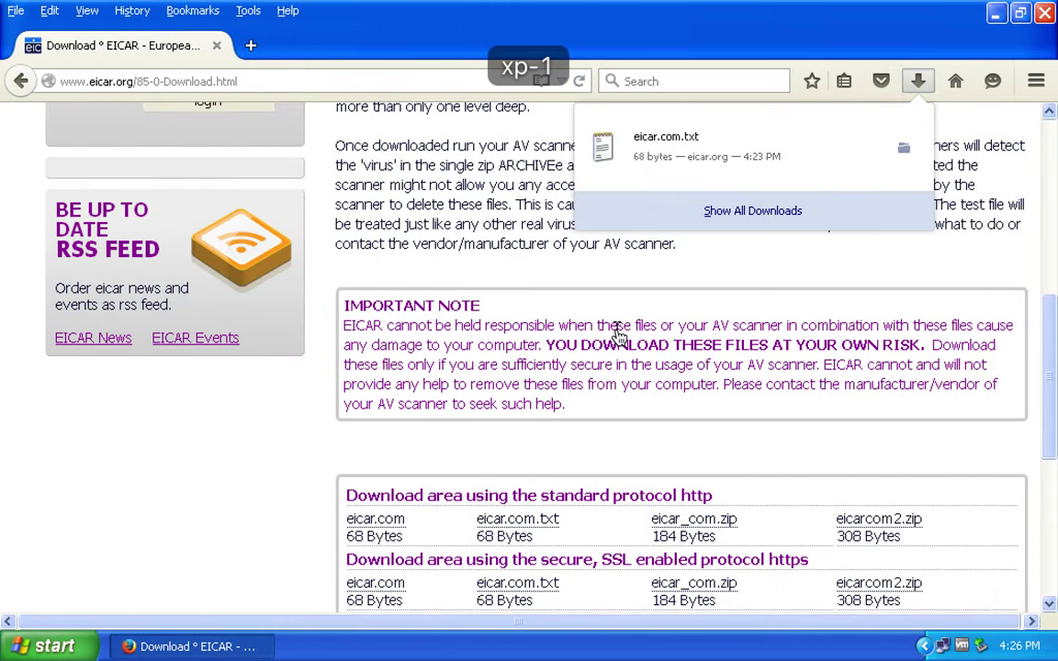
{"action": "key", "text": "alt+Tab"}
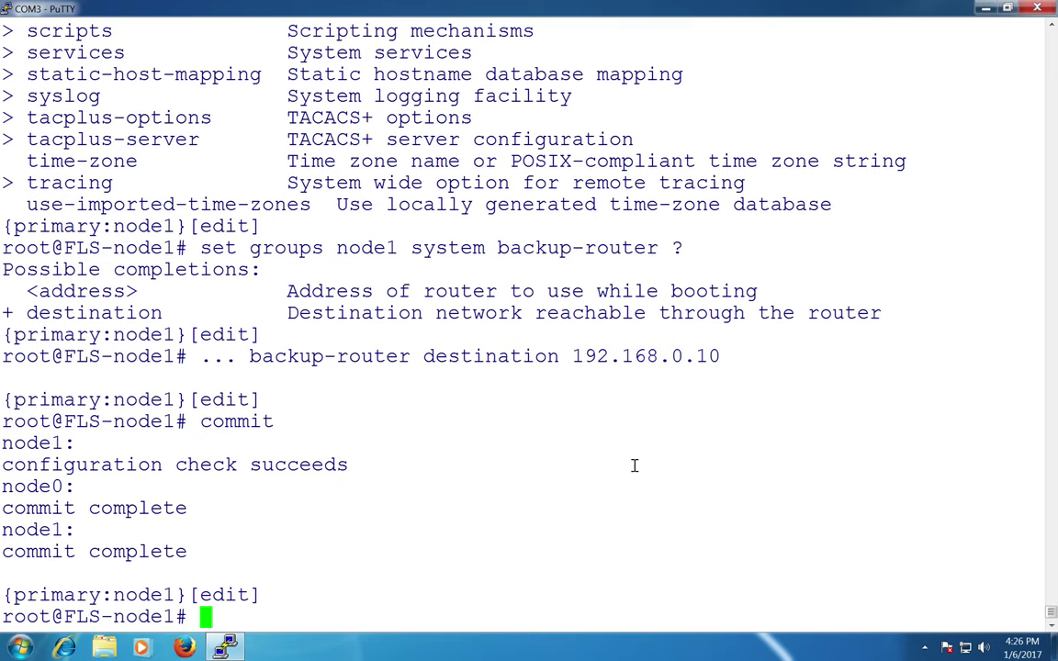
Exit configuration mode on FLS-node1 and run 'set chassis cluster disable reboot'.
{"action": "type", "text": "exit"}
{"action": "key", "text": "Return"}
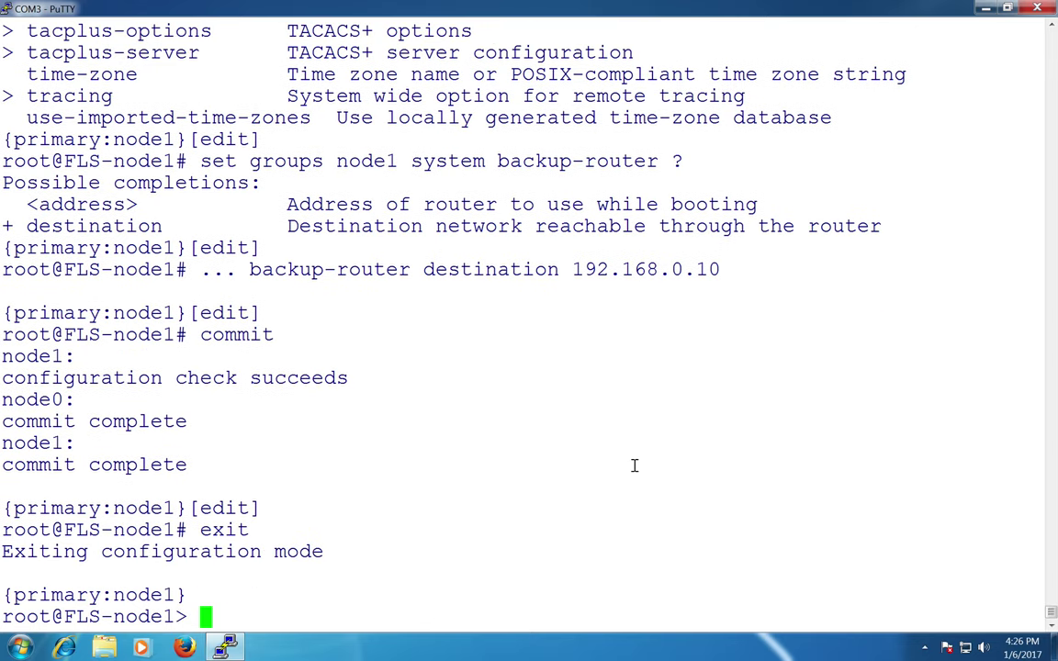
{"action": "type", "text": "set cli"}
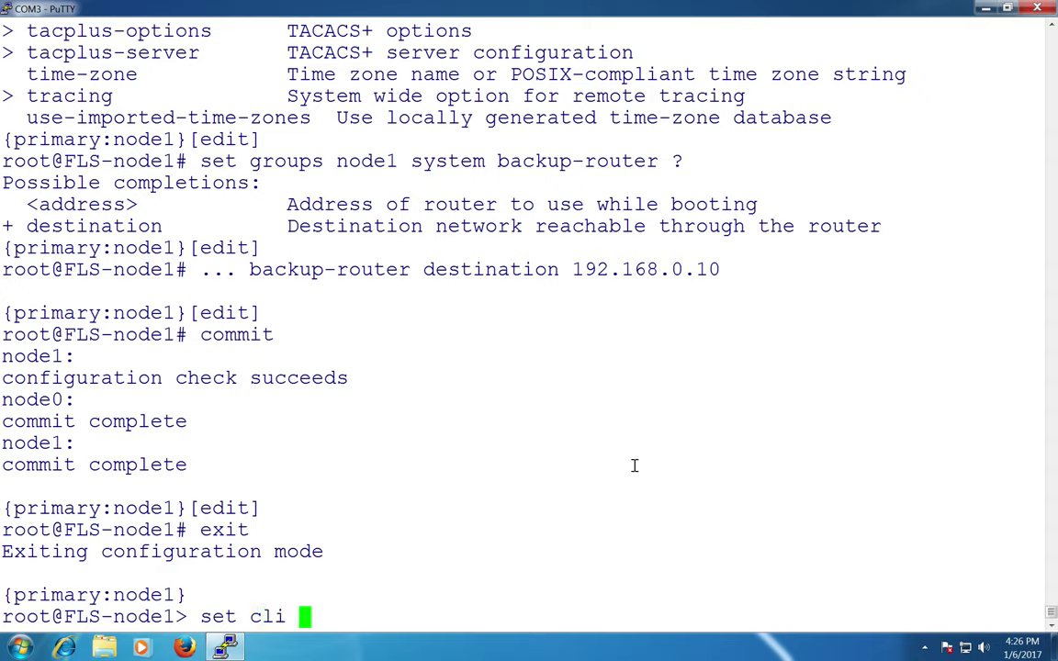
{"action": "key", "text": "BackSpace"}
{"action": "key", "text": "BackSpace"}
{"action": "key", "text": "BackSpace"}
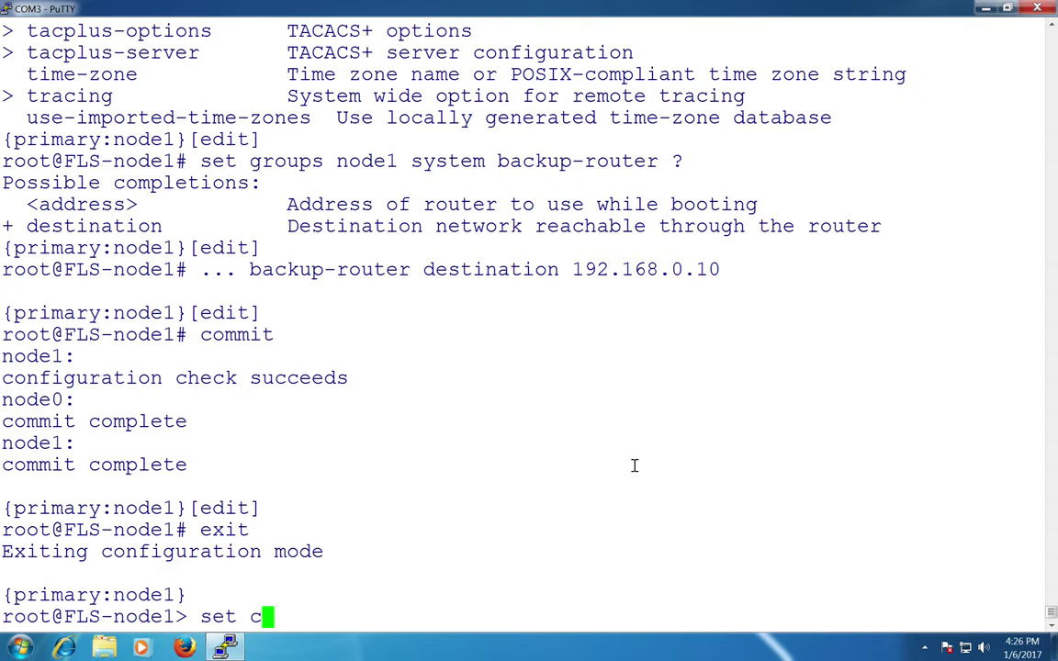
{"action": "type", "text": "hassis cluster "}
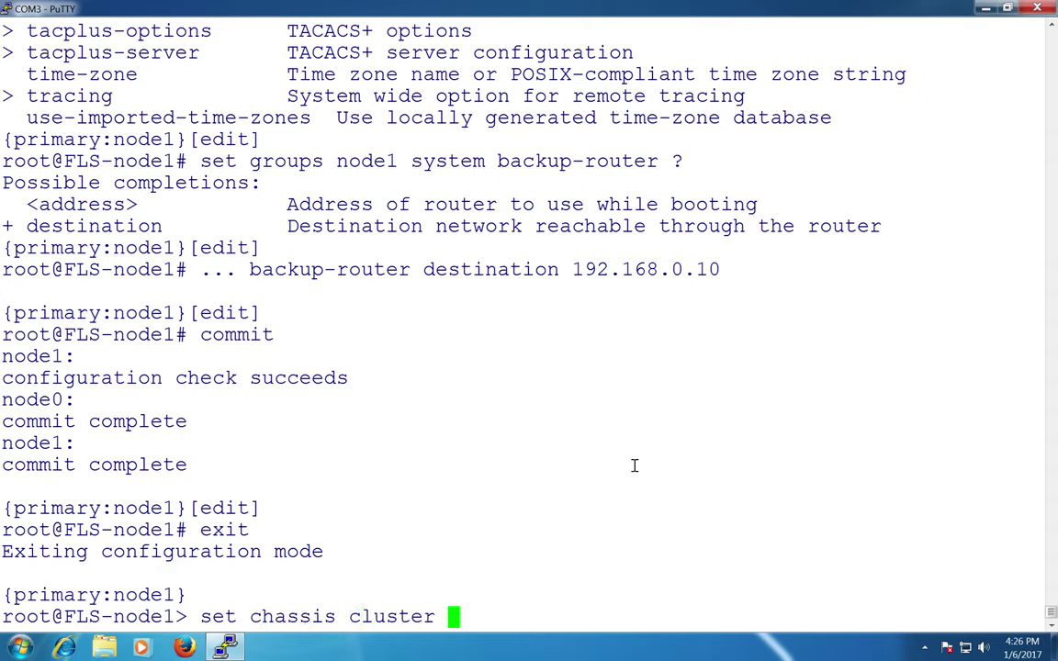
{"action": "type", "text": "disable r"}
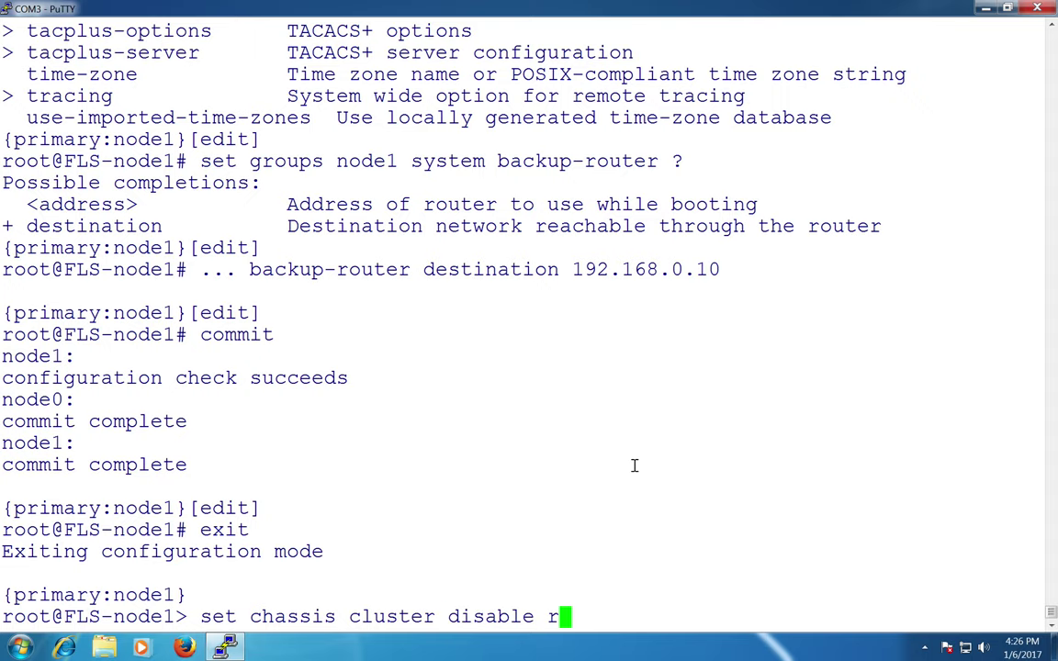
{"action": "type", "text": "eboot"}
{"action": "key", "text": "Return"}
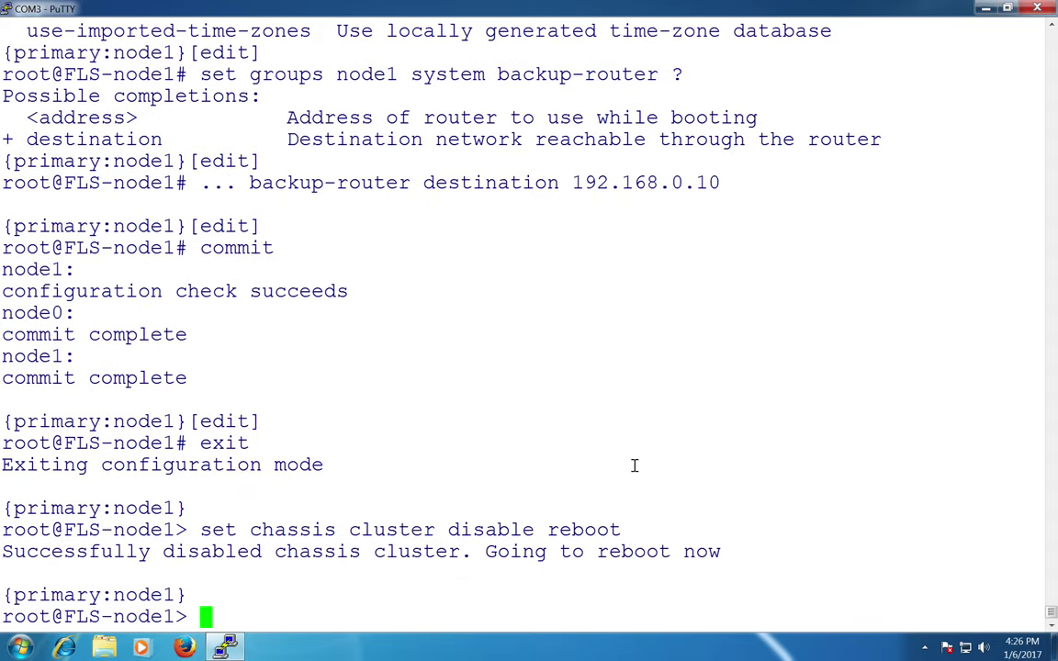
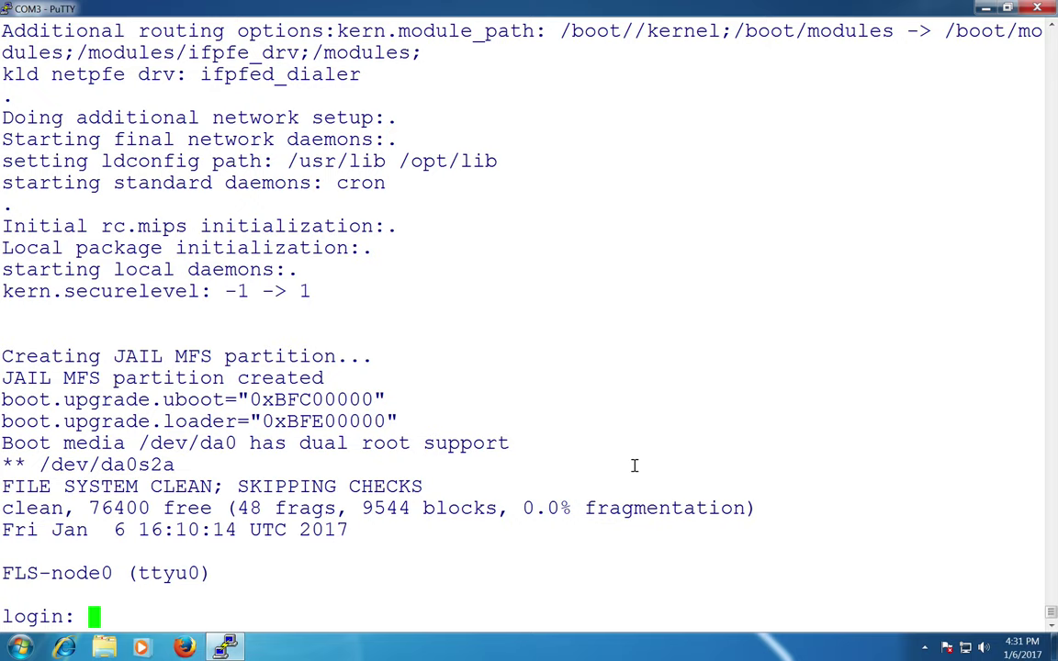
Log in to the SRX console as root with the account password.
{"action": "type", "text": "root"}
{"action": "key", "text": "Return"}
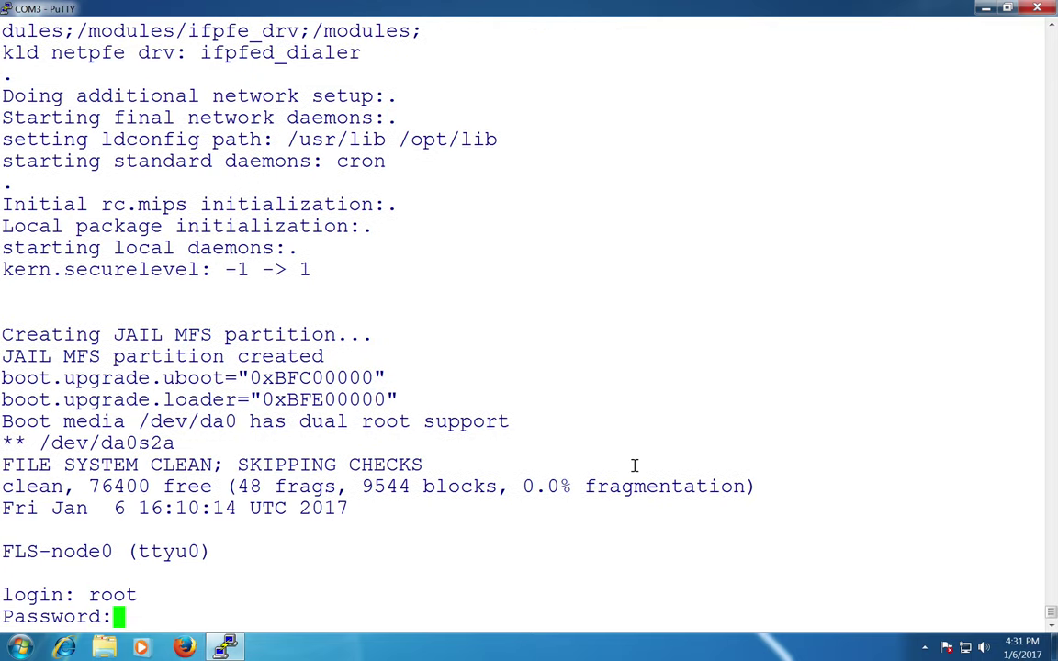
{"action": "key", "text": "Return"}
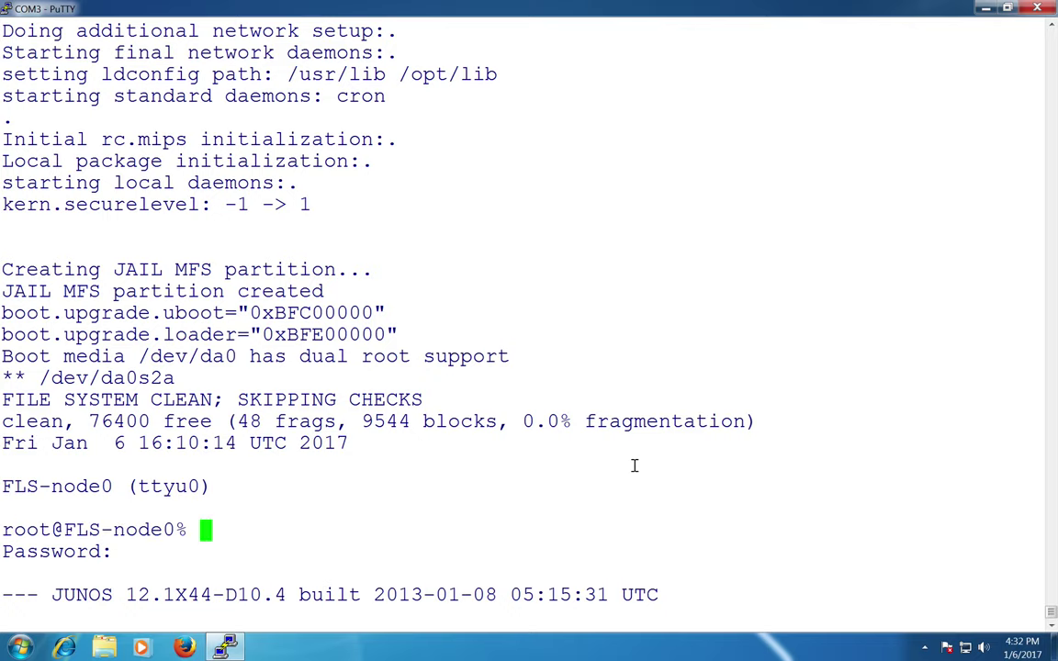
{"action": "key", "text": "Return"}
{"action": "key", "text": "Return"}
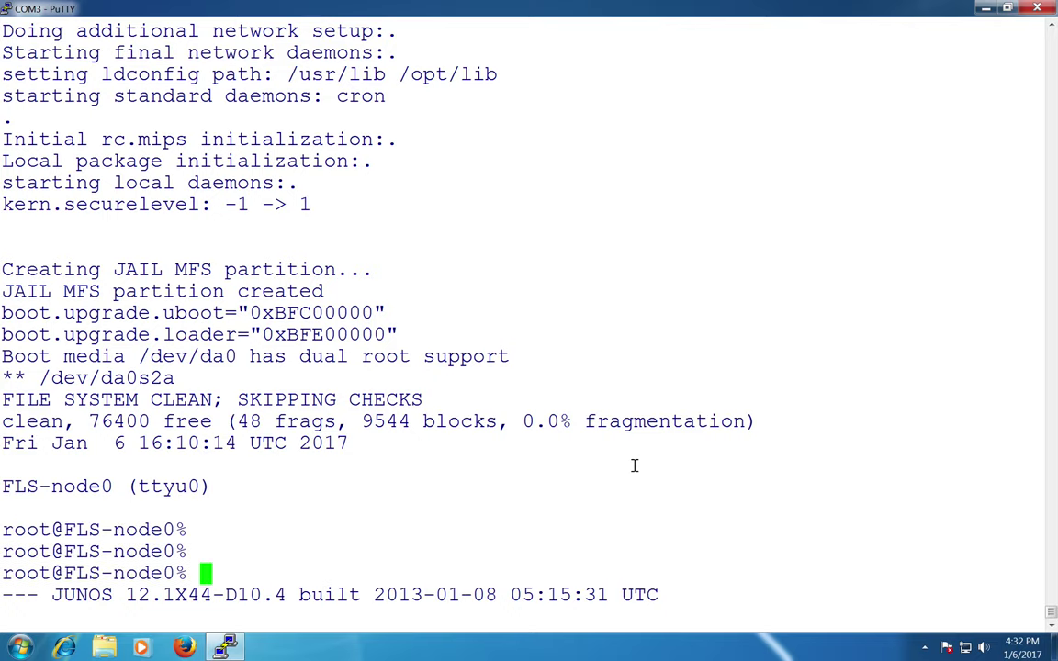
Start the Junos CLI, enter configuration mode, then exit back to operational mode.
{"action": "type", "text": "cli"}
{"action": "key", "text": "Return"}
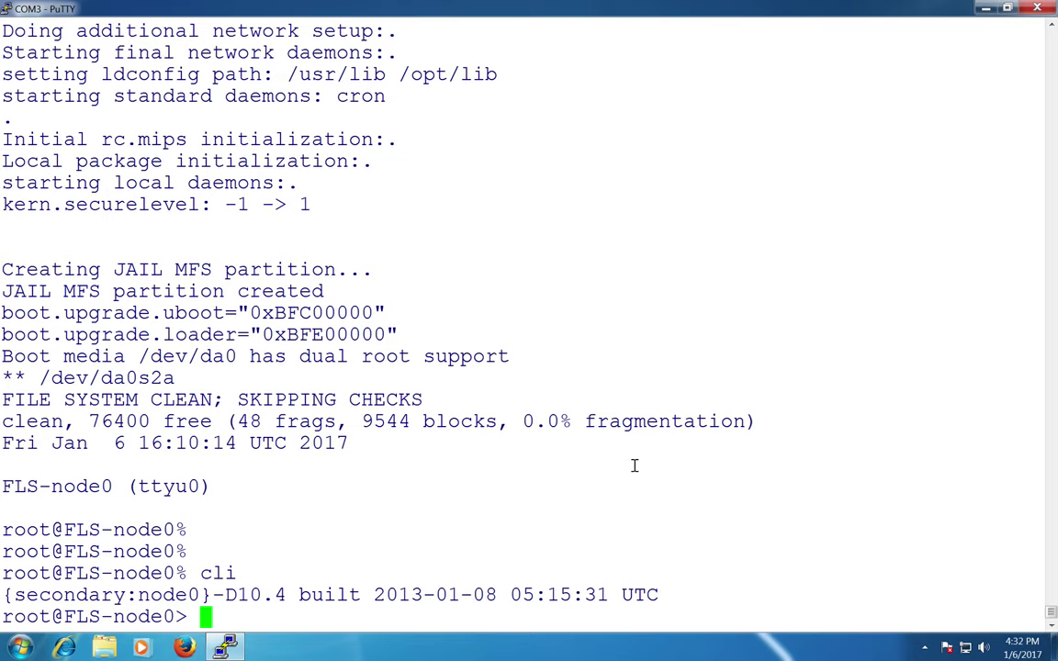
{"action": "type", "text": "configure"}
{"action": "key", "text": "Return"}
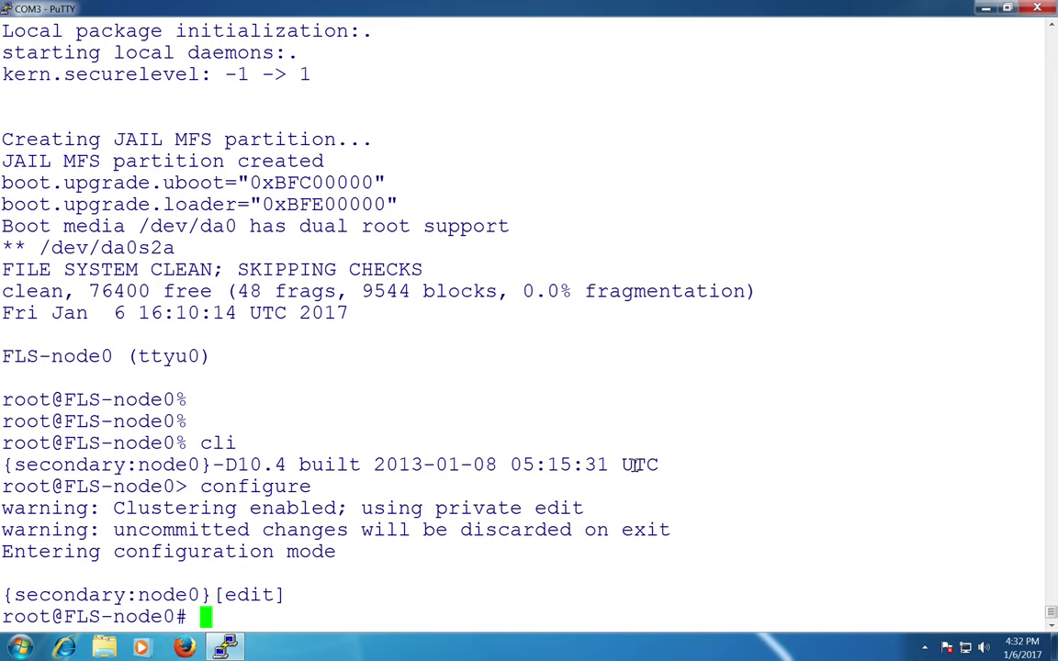
{"action": "type", "text": "exit"}
{"action": "key", "text": "Return"}
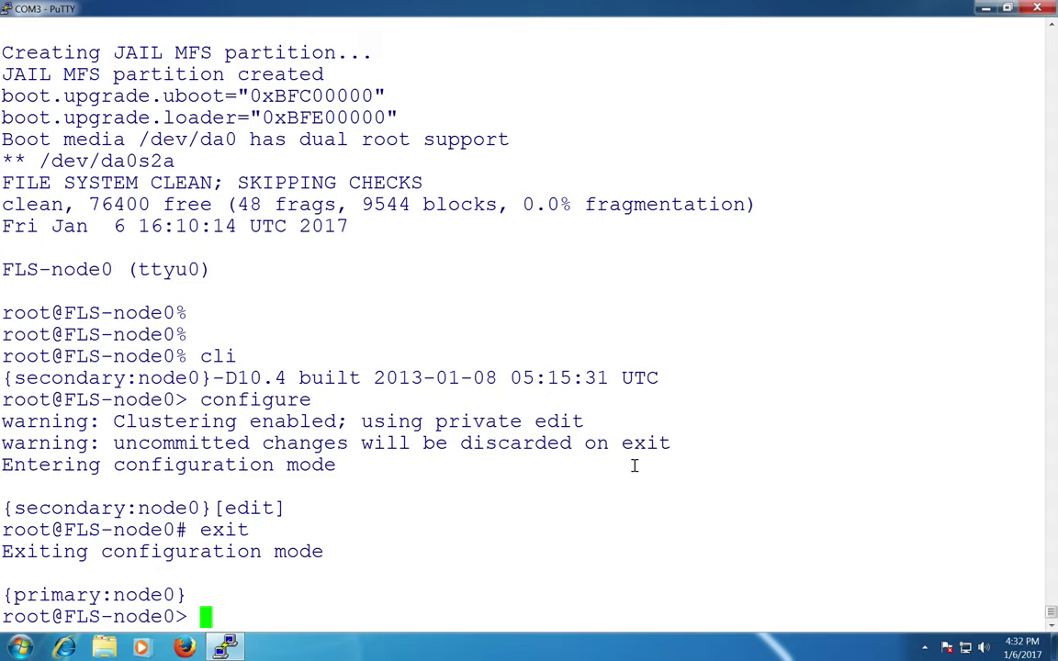
Run 'set chassis cluster disable reboot' so the SRX leaves clustering and reboots.
{"action": "type", "text": "set chassis "}
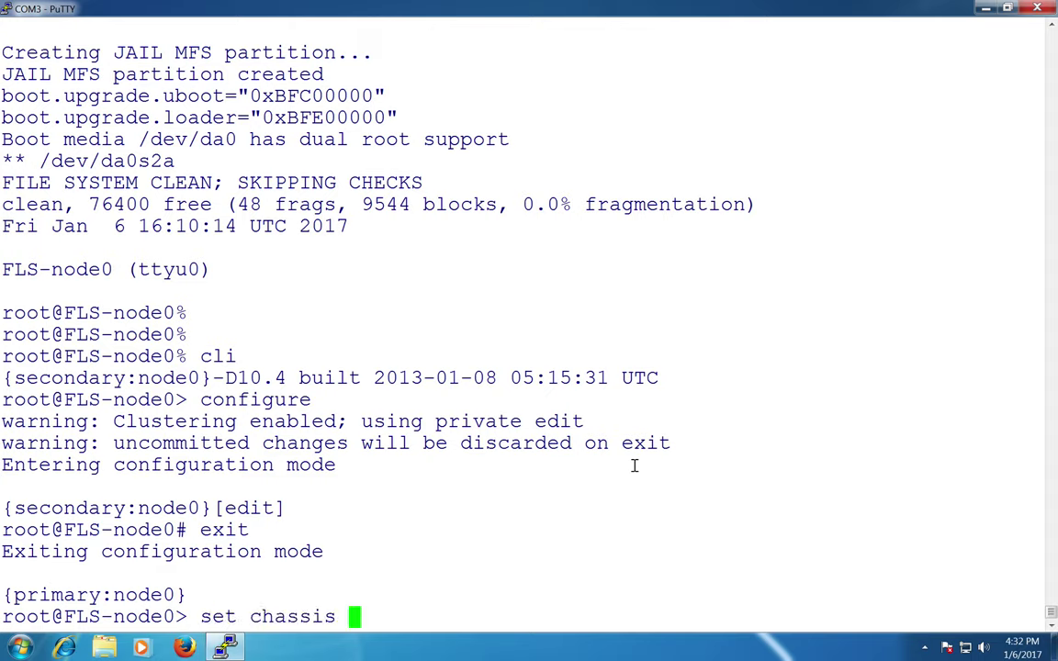
{"action": "type", "text": "cluster "}
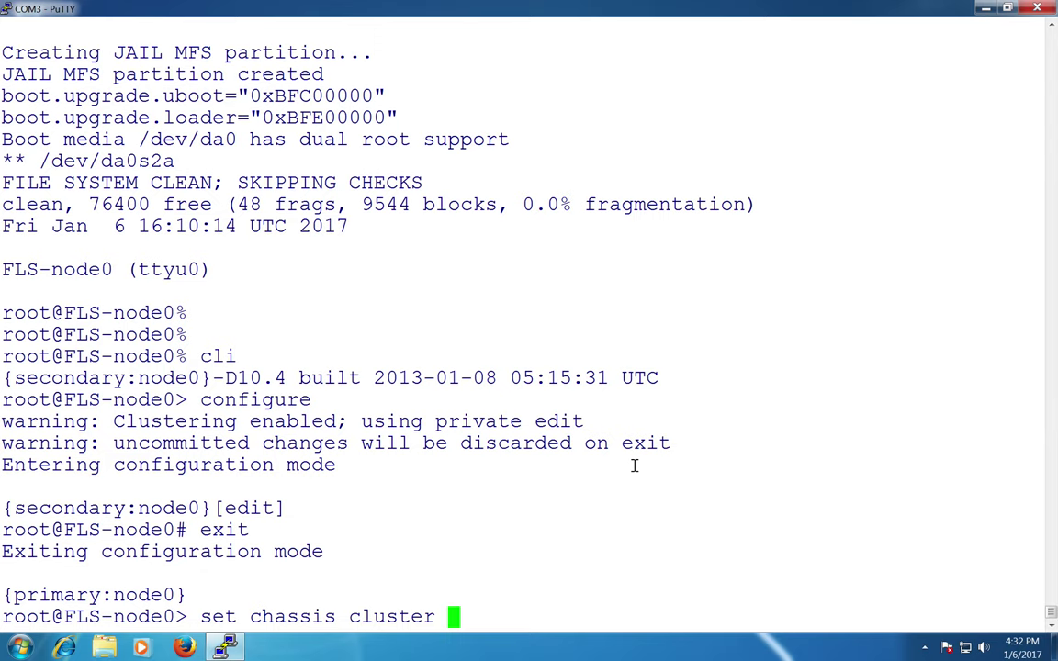
{"action": "type", "text": "disable"}
{"action": "key", "text": "Return"}
{"action": "type", "text": "se"}
{"action": "key", "text": "Up"}
{"action": "key", "text": "BackSpace"}
{"action": "type", "text": "isable "}
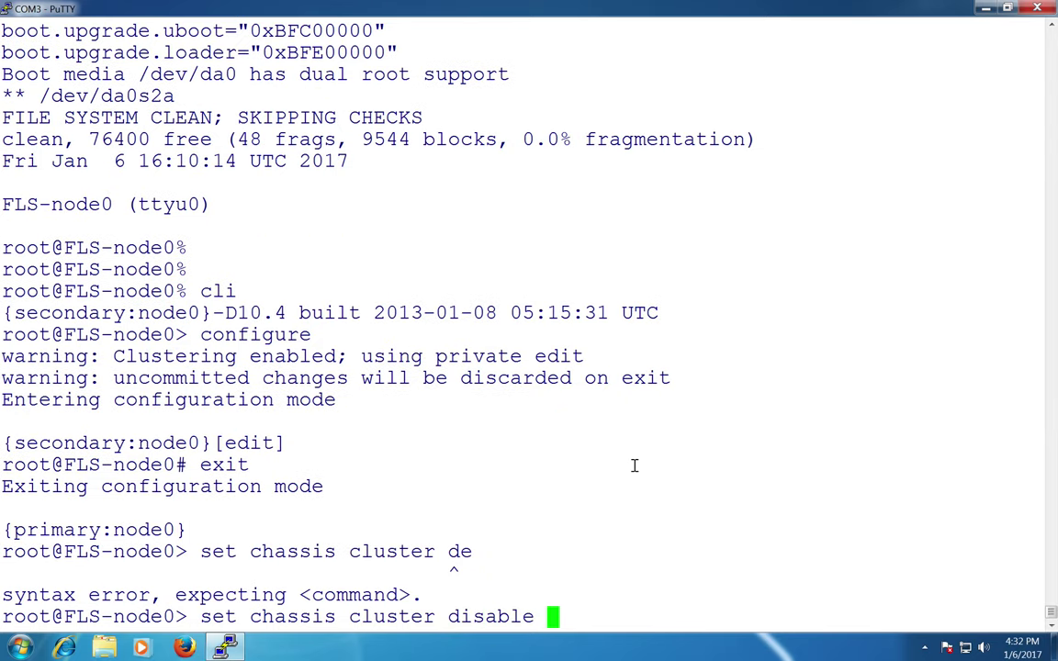
{"action": "type", "text": "reboot"}
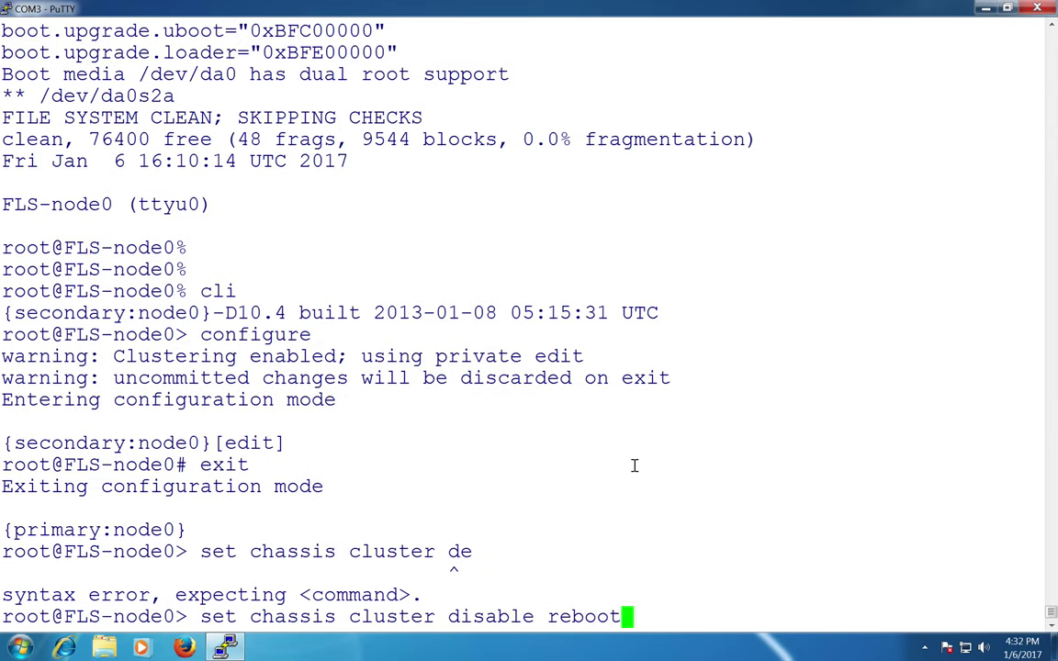
{"action": "key", "text": "Return"}
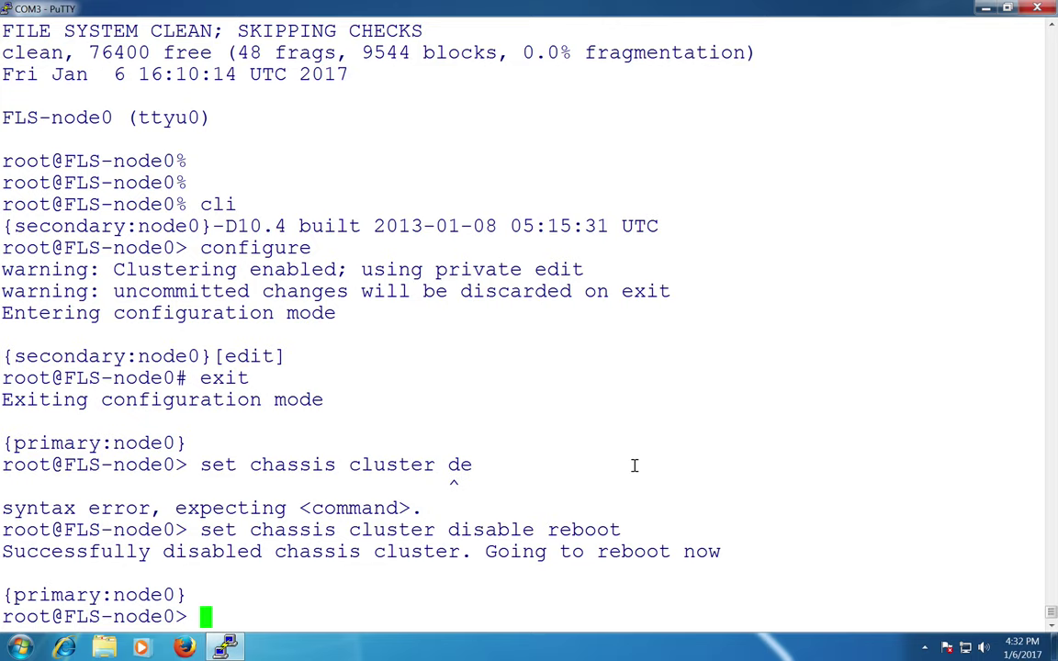
{"action": "key", "text": "Return"}
{"action": "key", "text": "Return"}
{"action": "key", "text": "Return"}
{"action": "key", "text": "Return"}
{"action": "key", "text": "Return"}
At the Amnesiac prompt log in as root with the password and run cli.
{"action": "type", "text": "ro"}
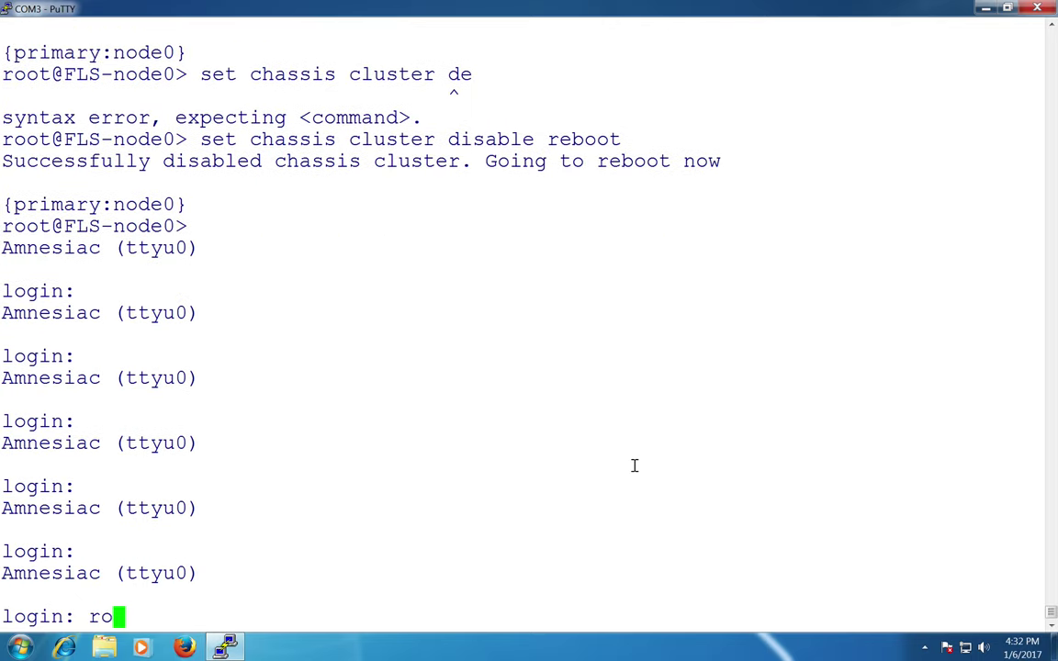
{"action": "type", "text": "ot"}
{"action": "key", "text": "Return"}
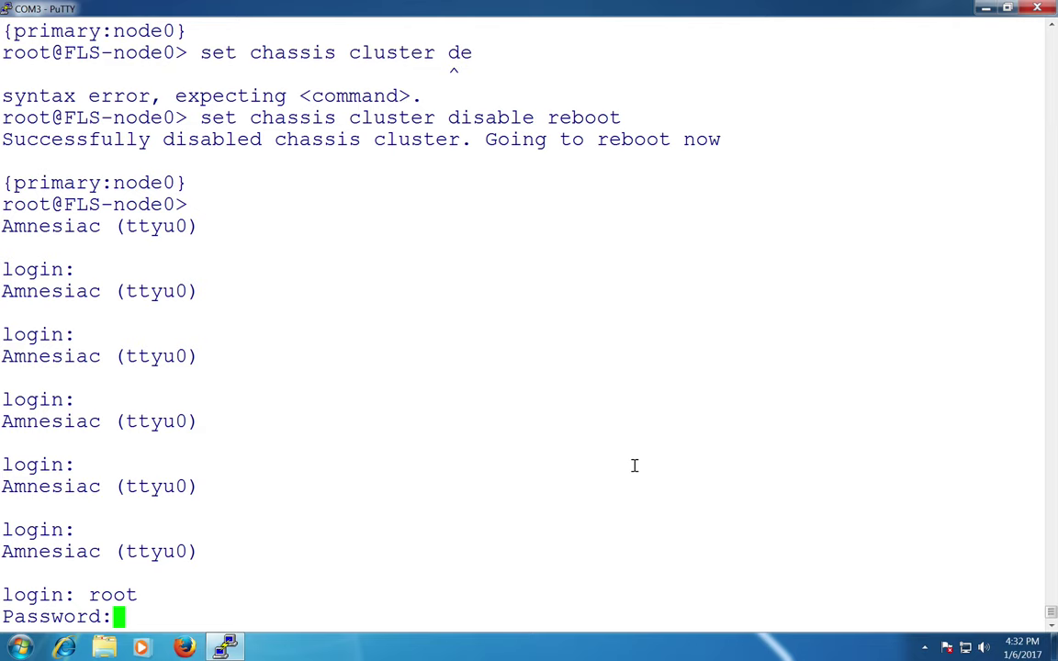
{"action": "key", "text": "Return"}
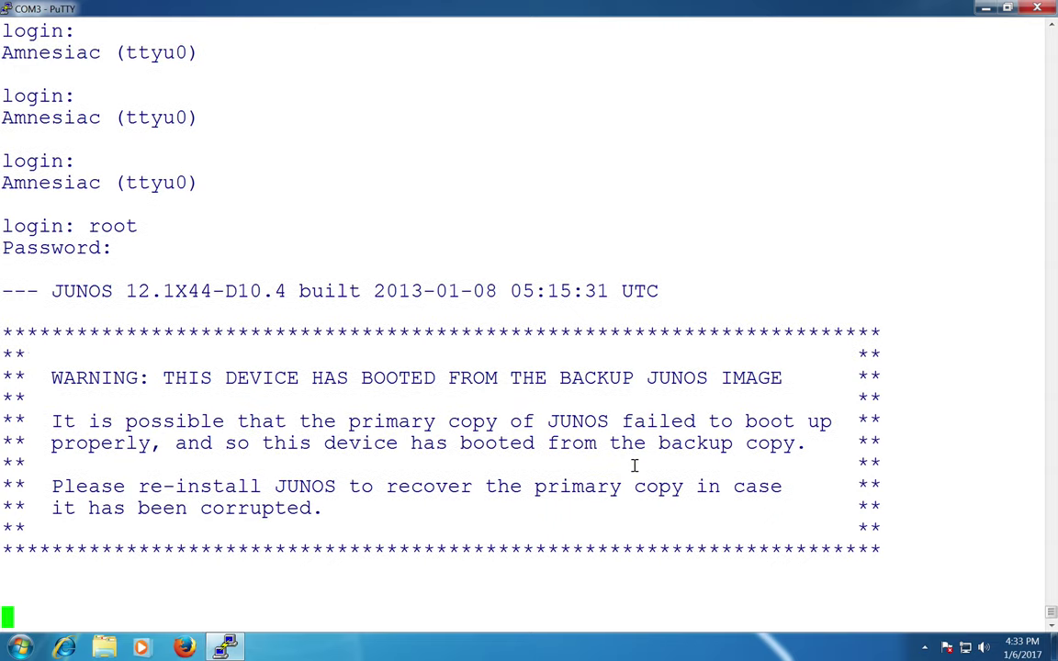
{"action": "key", "text": "Return"}
{"action": "key", "text": "Return"}
{"action": "key", "text": "Return"}
{"action": "key", "text": "Return"}
{"action": "key", "text": "Return"}
{"action": "key", "text": "Return"}
{"action": "type", "text": "c"}
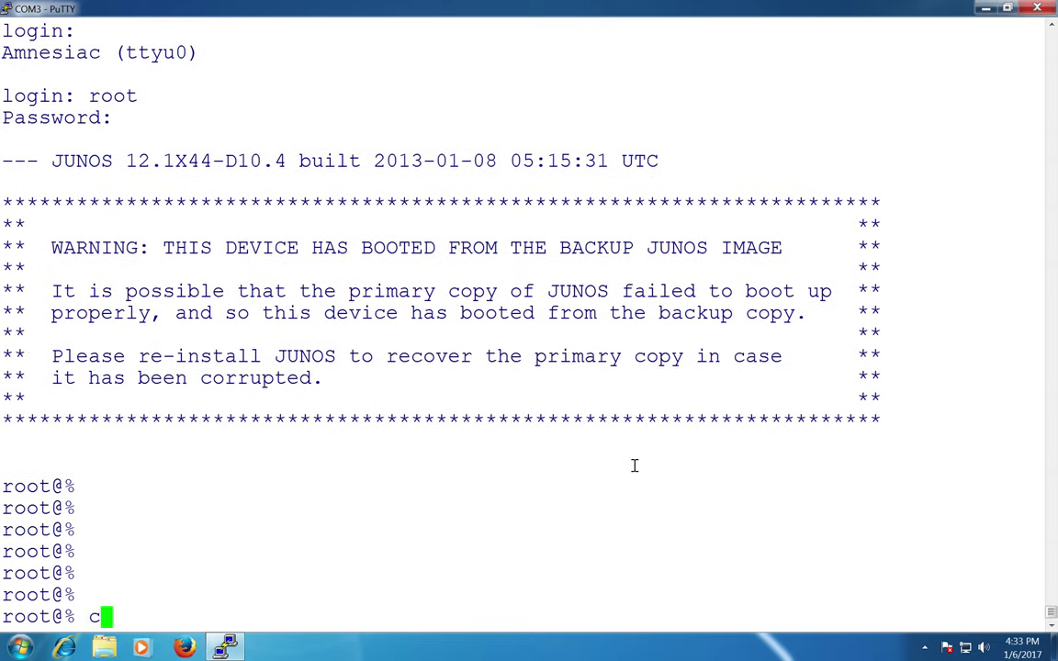
{"action": "type", "text": "li"}
{"action": "key", "text": "Return"}
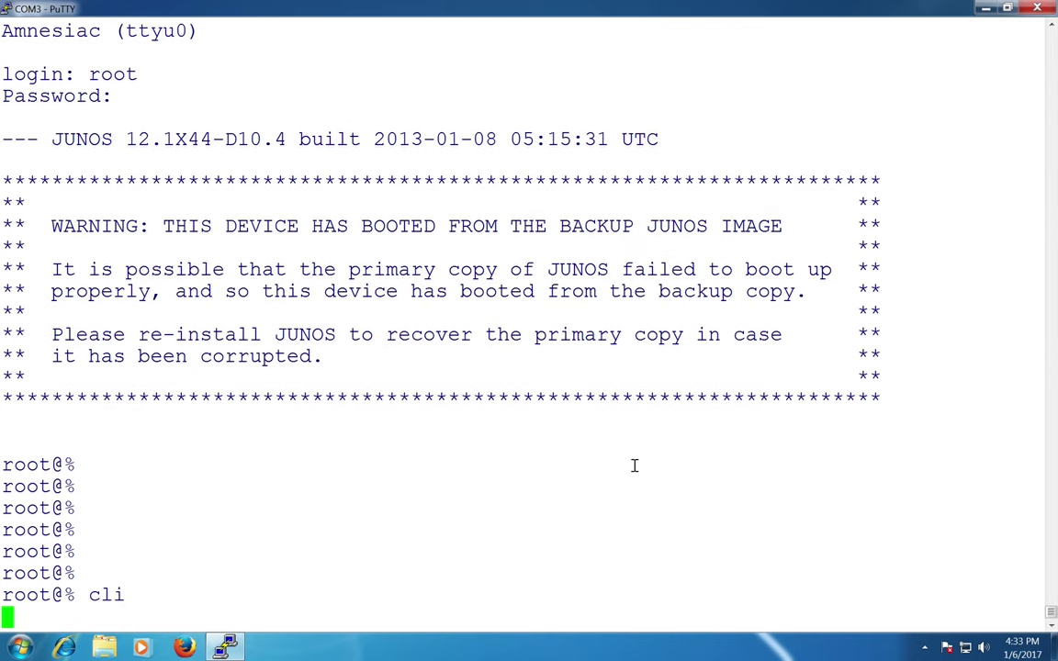
{"action": "key", "text": "Return"}
{"action": "key", "text": "Return"}
{"action": "key", "text": "Return"}
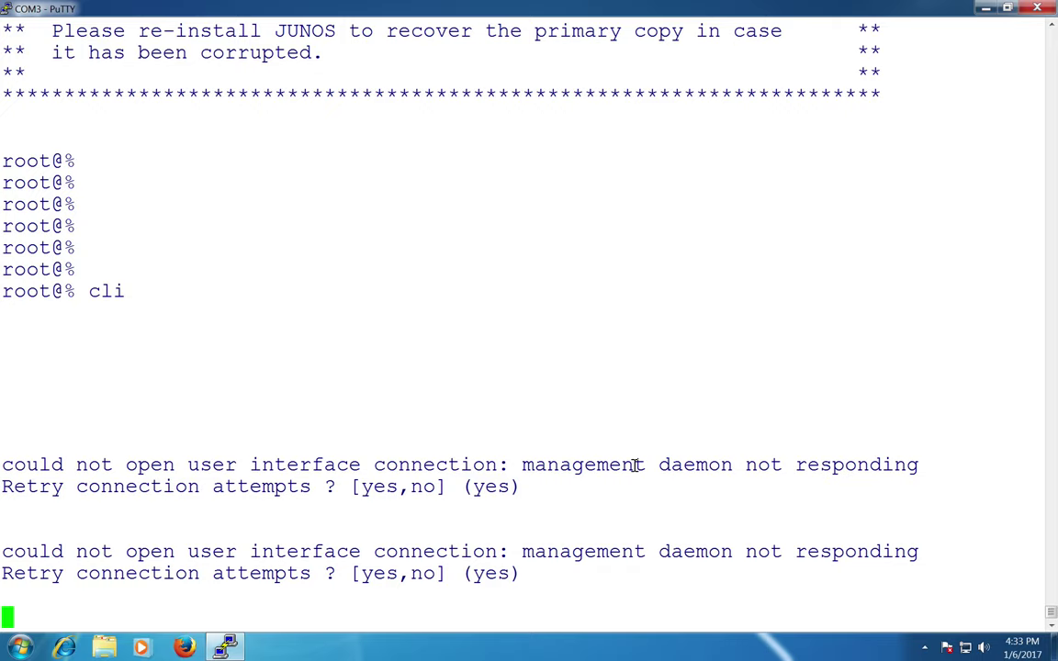
Enter configuration mode and load the factory-default configuration.
{"action": "key", "text": "Return"}
{"action": "key", "text": "Return"}
{"action": "key", "text": "Return"}
{"action": "key", "text": "Return"}
{"action": "key", "text": "Return"}
{"action": "key", "text": "Return"}
{"action": "key", "text": "Return"}
{"action": "key", "text": "Return"}
{"action": "key", "text": "Return"}
{"action": "key", "text": "Return"}
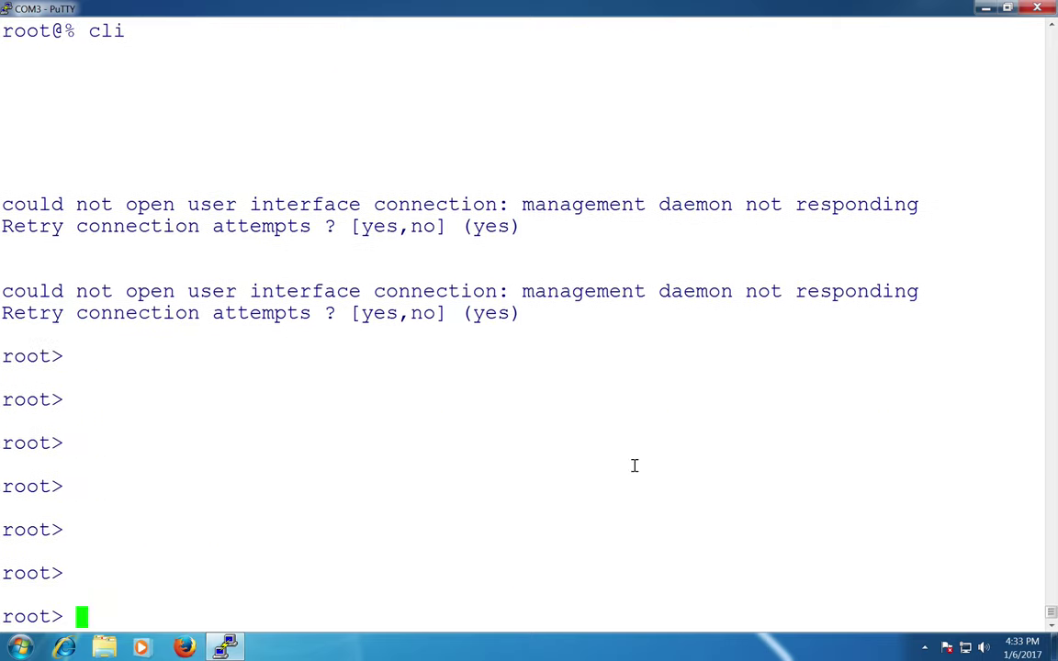
{"action": "type", "text": "configure"}
{"action": "key", "text": "Return"}
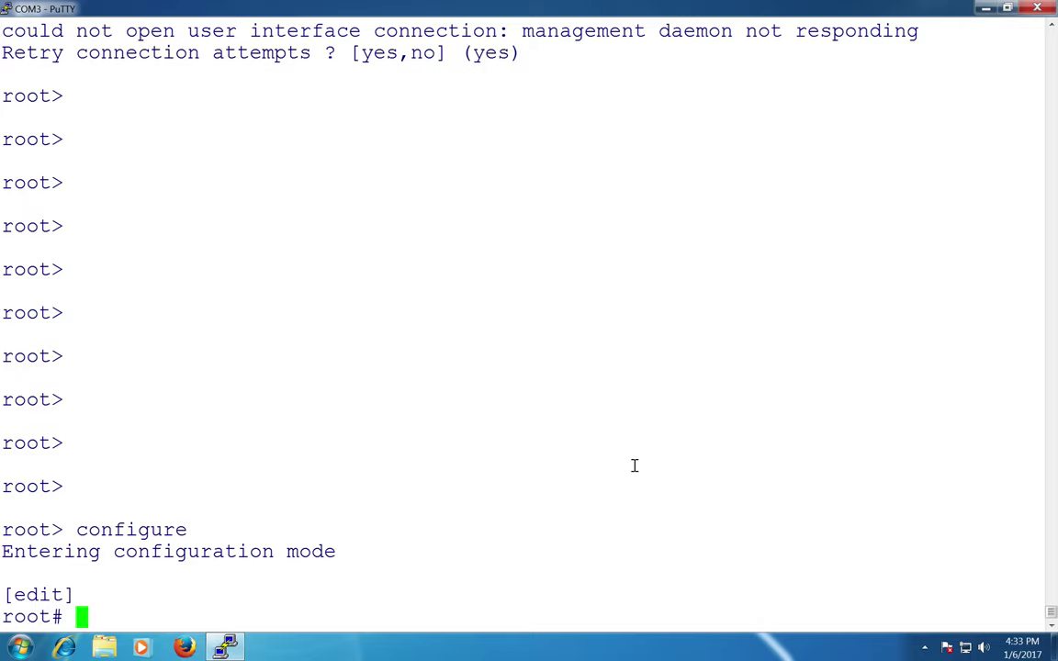
{"action": "type", "text": "load fa"}
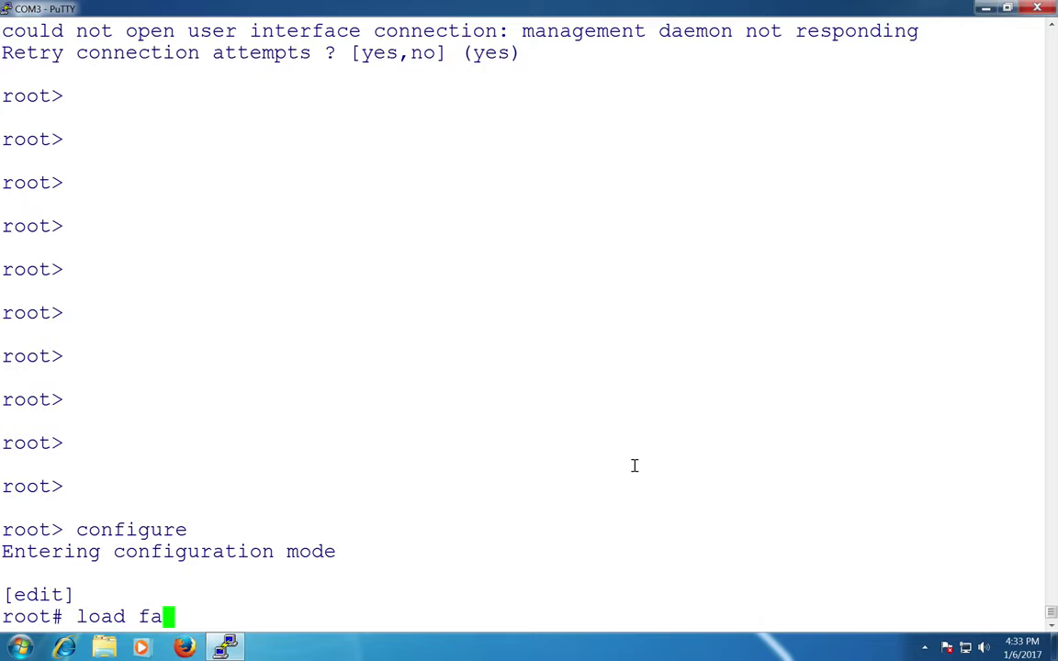
{"action": "type", "text": "ctory-default c"}
{"action": "key", "text": "BackSpace"}
{"action": "key", "text": "BackSpace"}
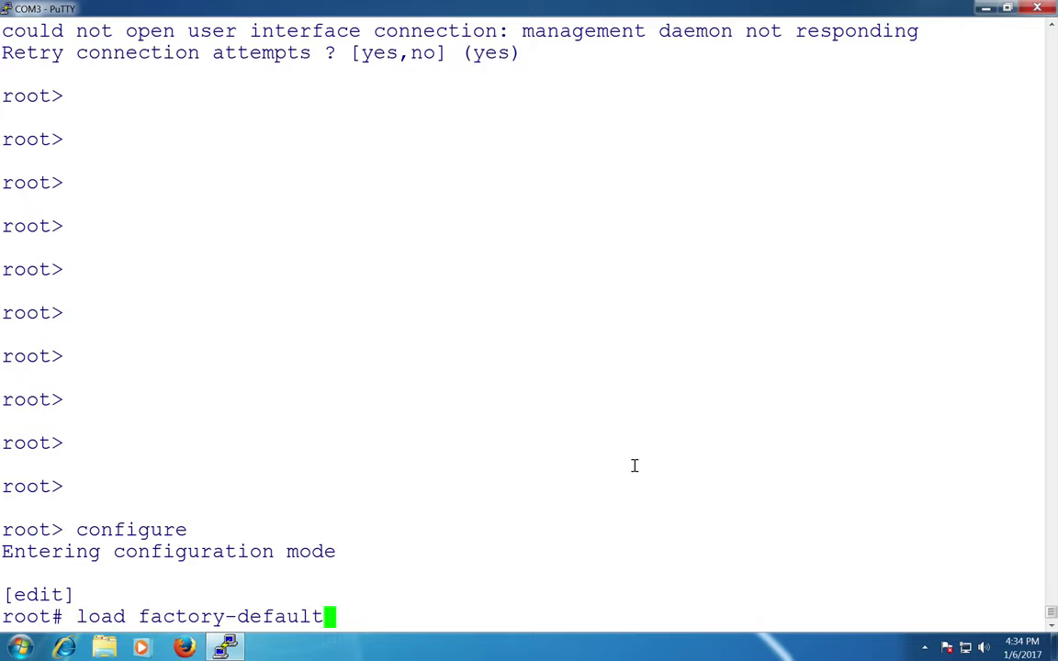
{"action": "key", "text": "Return"}
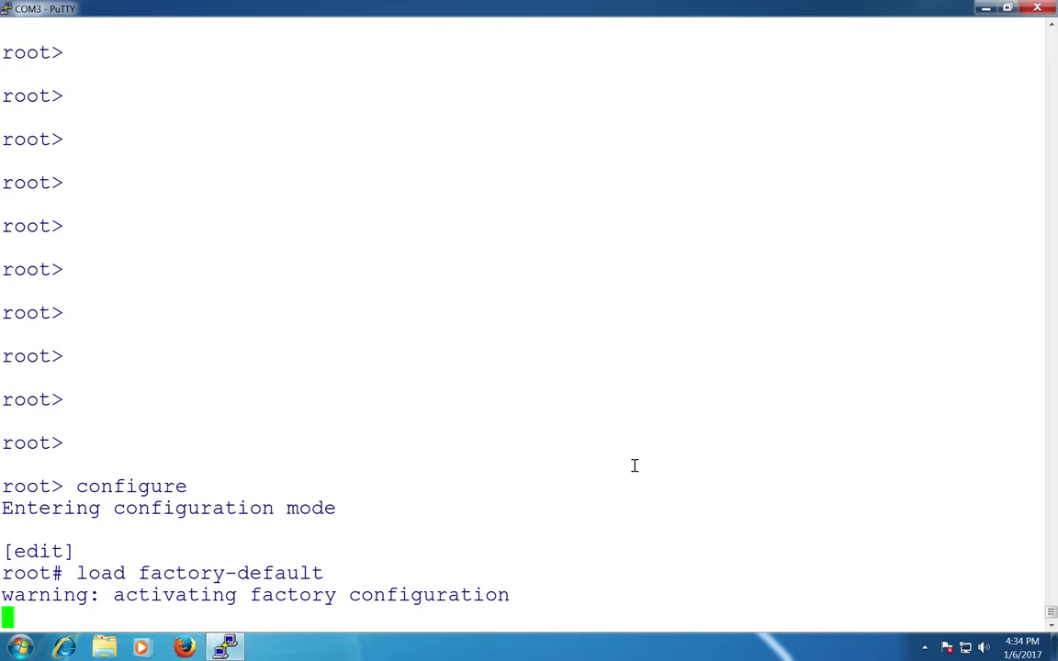
Delete the security, interfaces and protocols sections.
{"action": "type", "text": "delete security"}
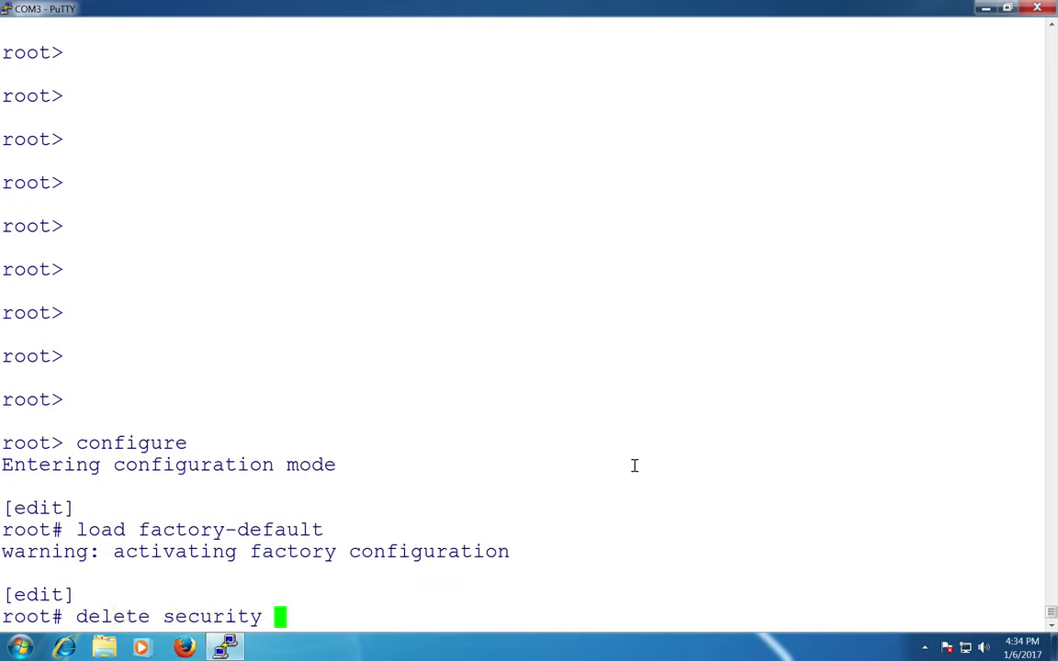
{"action": "key", "text": "Return"}
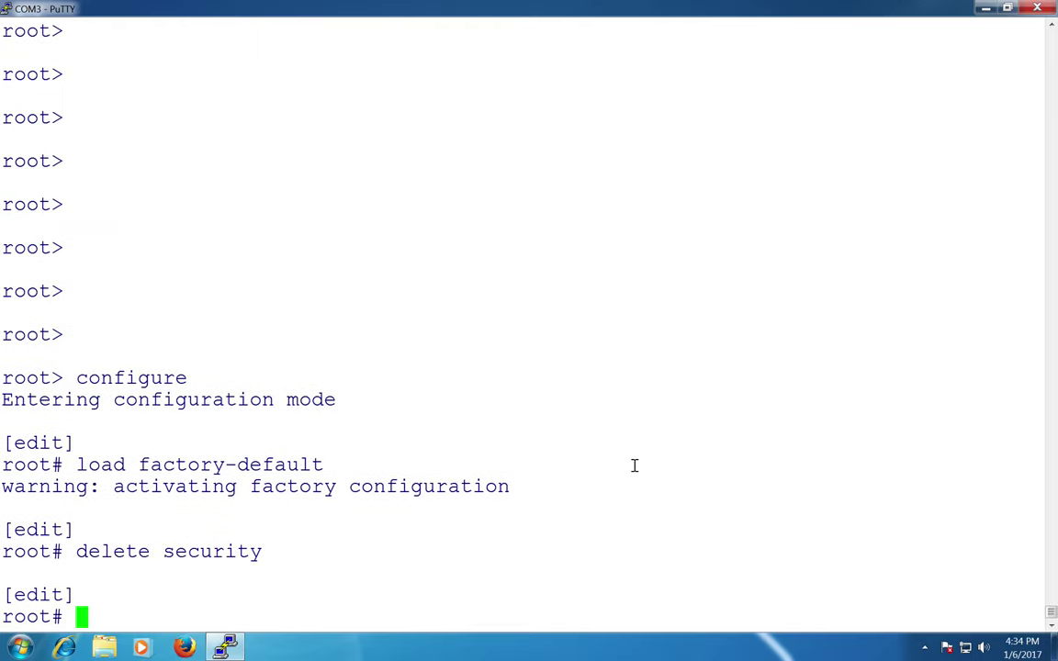
{"action": "type", "text": "delete interfaces"}
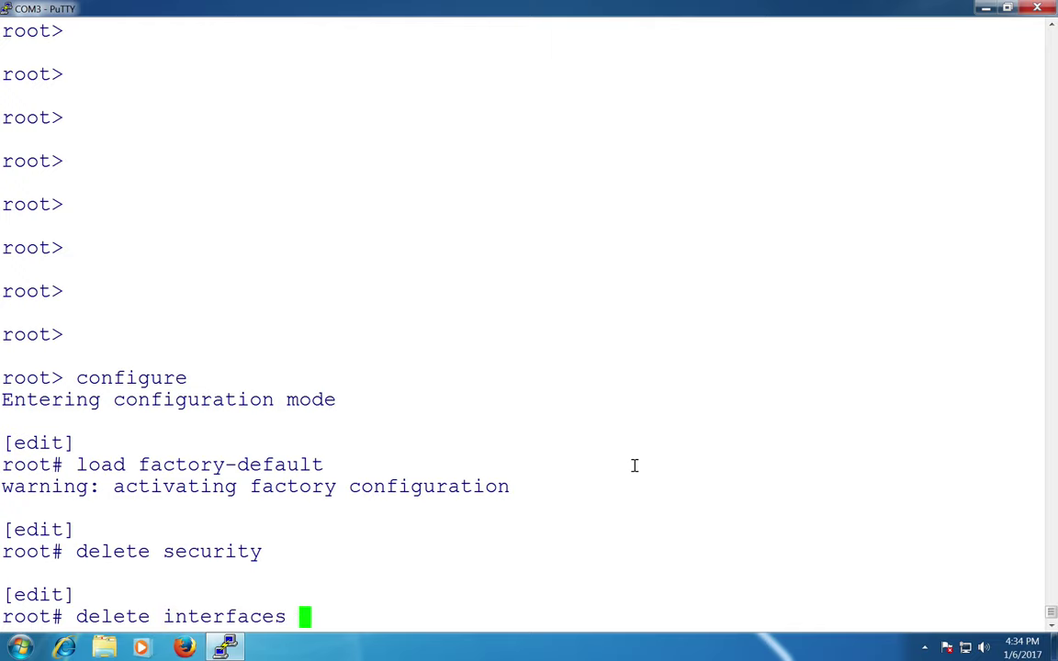
{"action": "key", "text": "Return"}
{"action": "type", "text": "del"}
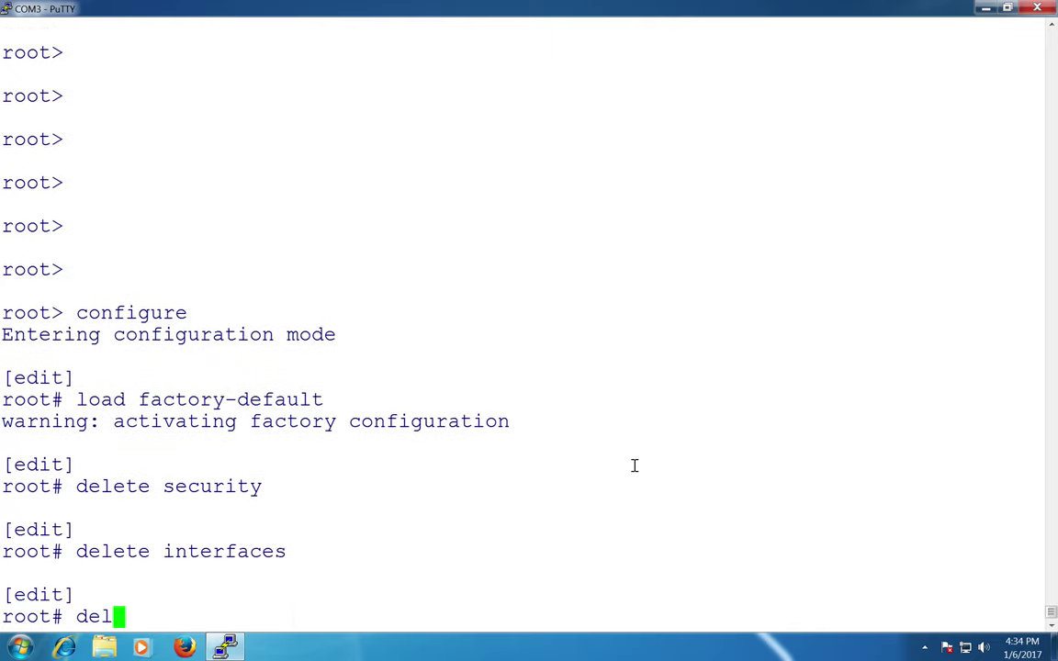
{"action": "type", "text": "ete e"}
{"action": "key", "text": "Return"}
{"action": "key", "text": "BackSpace"}
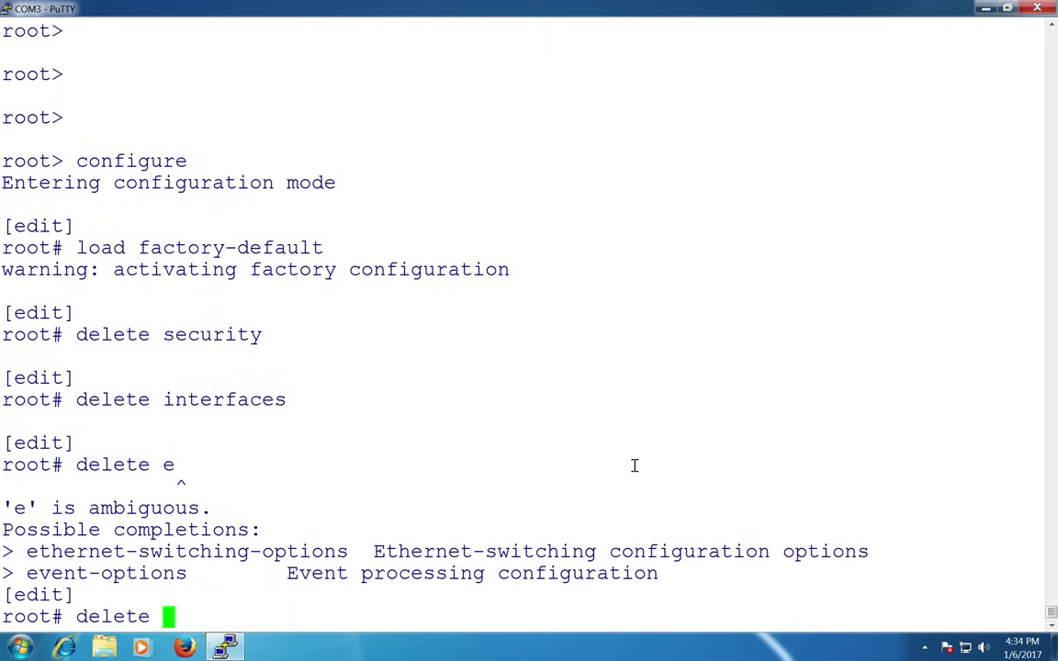
{"action": "type", "text": "protocols"}
{"action": "key", "text": "Return"}
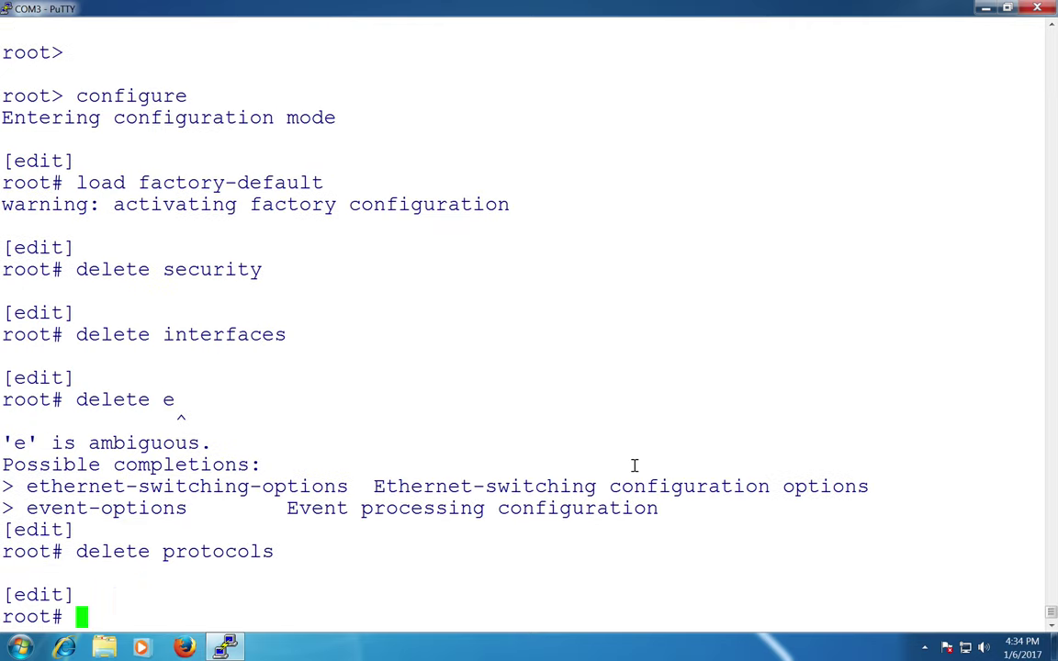
Delete the ethernet-switching-options, vlans and system services sections.
{"action": "type", "text": "delete eth"}
{"action": "key", "text": "space"}
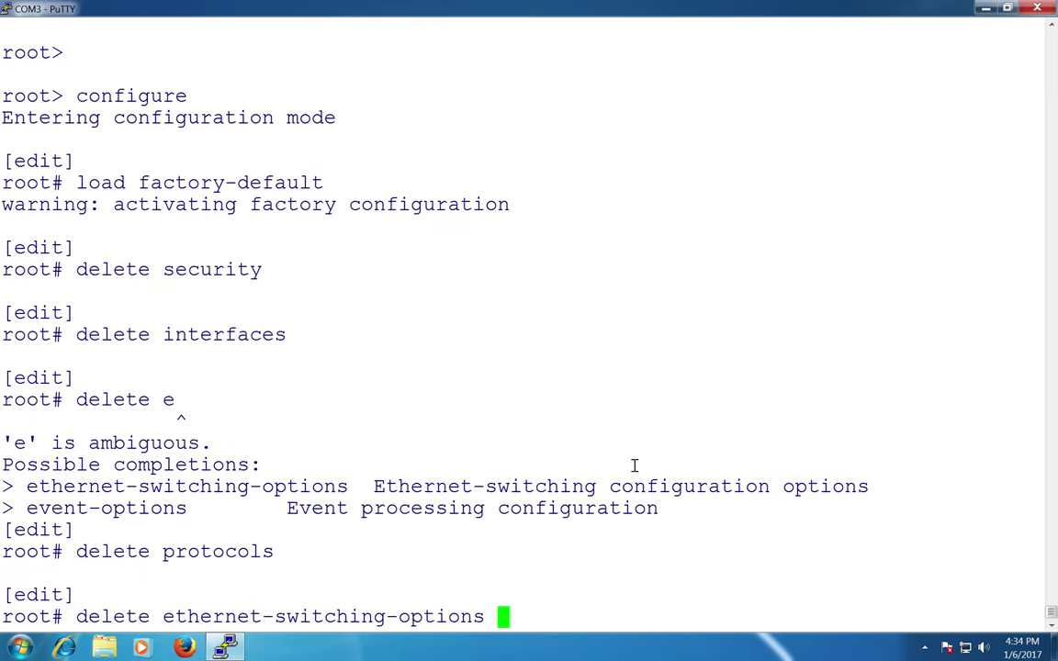
{"action": "key", "text": "Return"}
{"action": "type", "text": "delete vlans"}
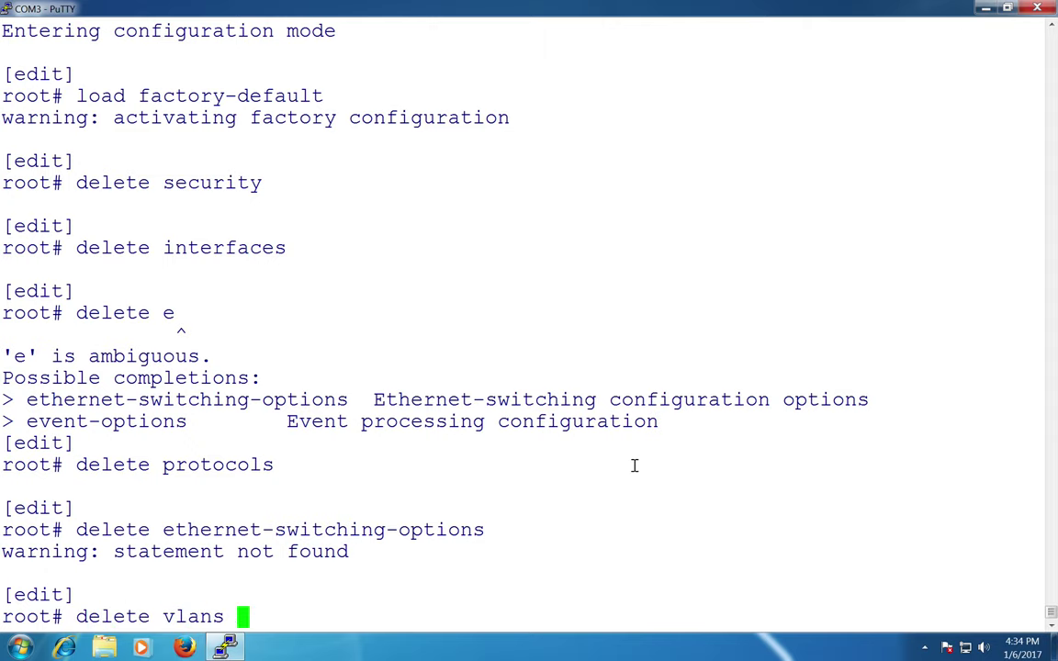
{"action": "key", "text": "Return"}
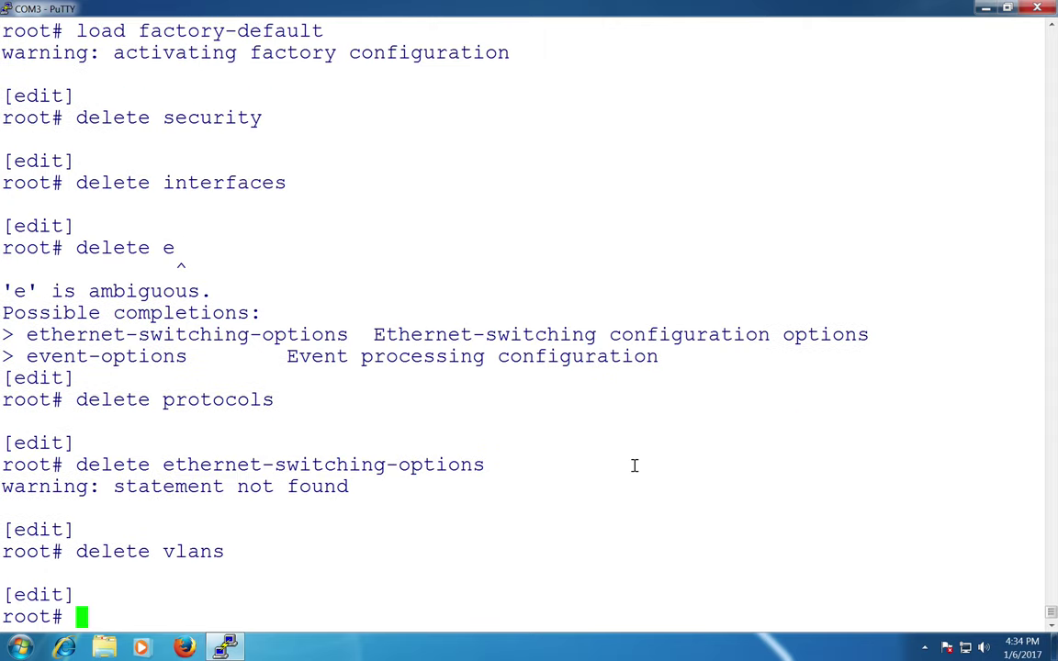
{"action": "type", "text": "de;"}
{"action": "key", "text": "Return"}
{"action": "type", "text": "delete "}
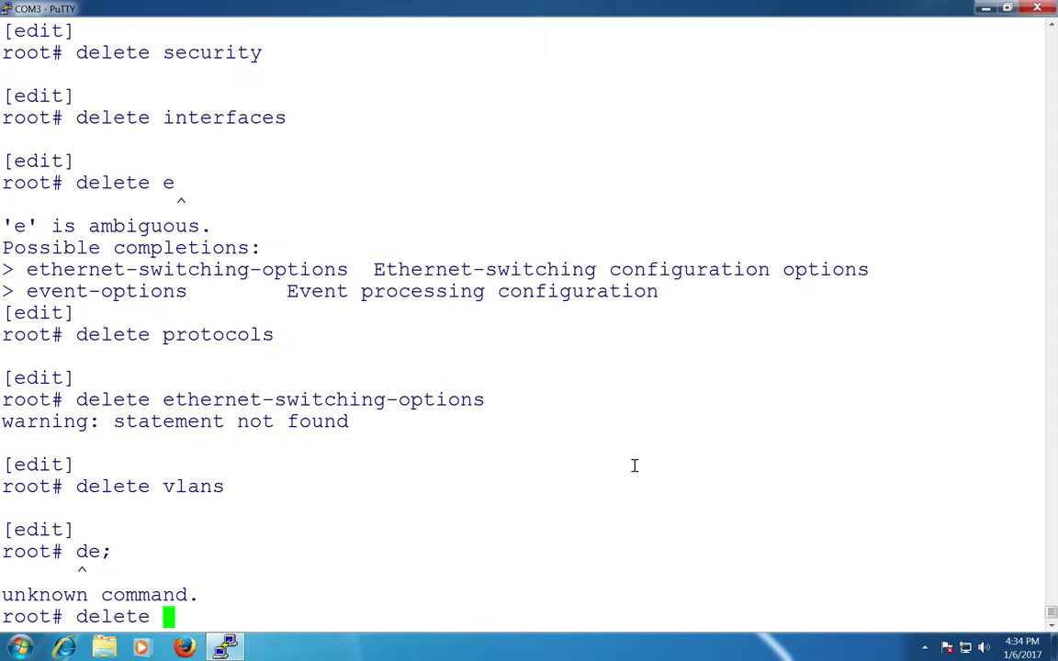
{"action": "type", "text": "syss"}
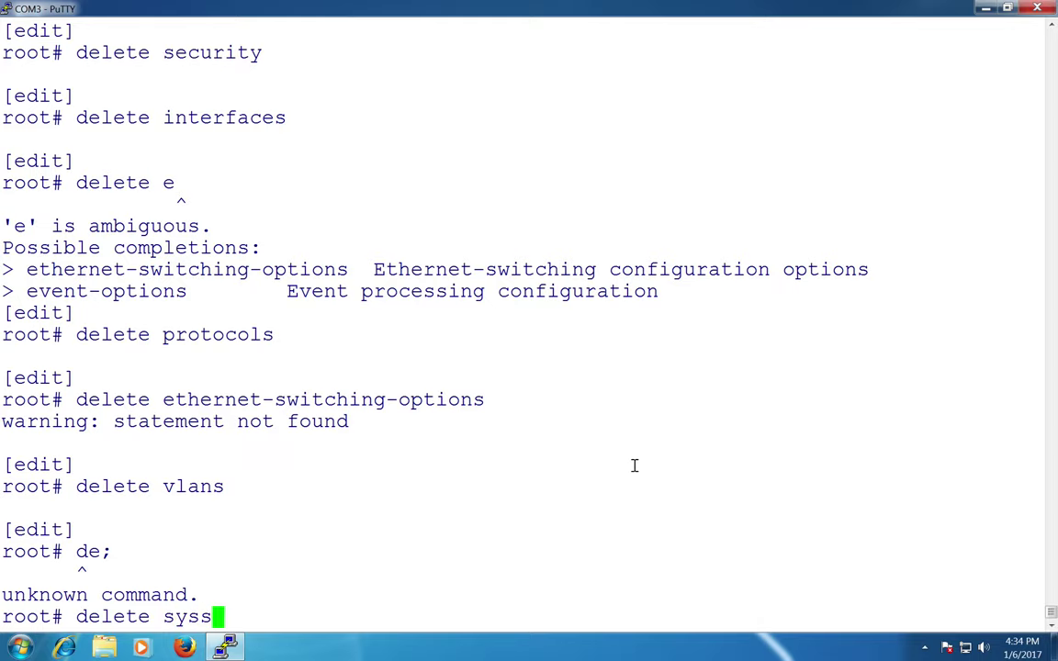
{"action": "key", "text": "BackSpace"}
{"action": "type", "text": "tem services"}
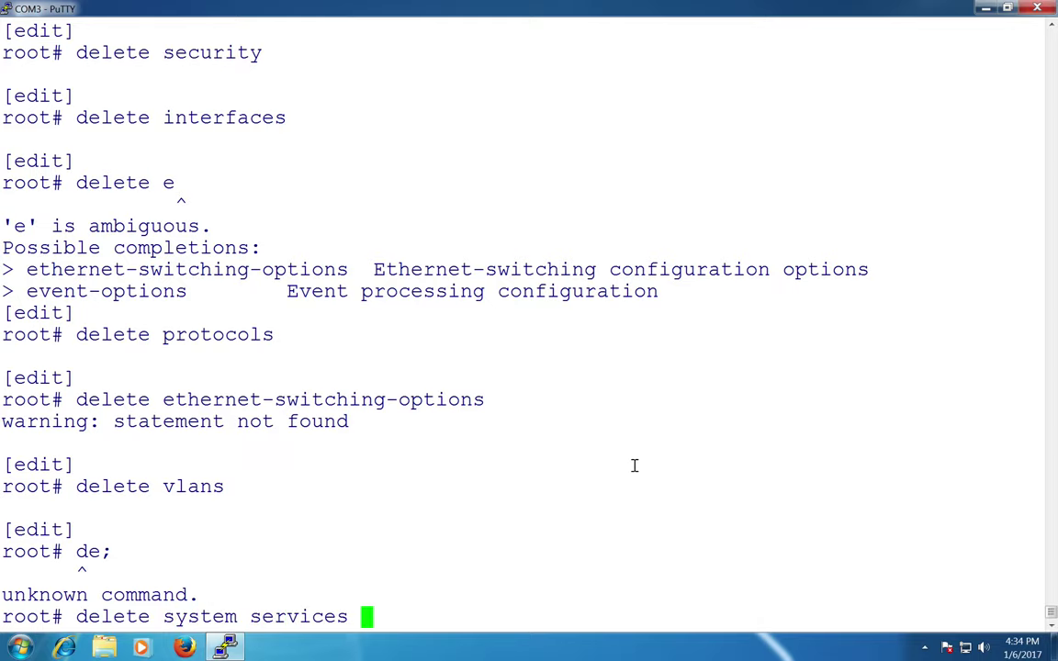
{"action": "key", "text": "Return"}
{"action": "type", "text": "set system roo"}
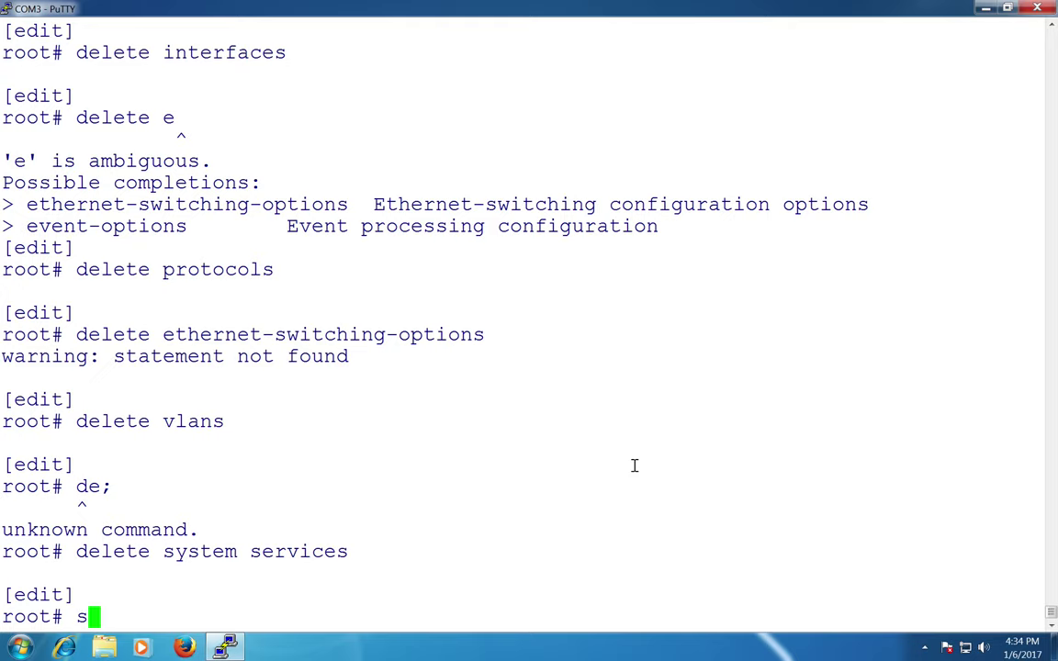
{"action": "type", "text": "t-authentication plain-text-password"}
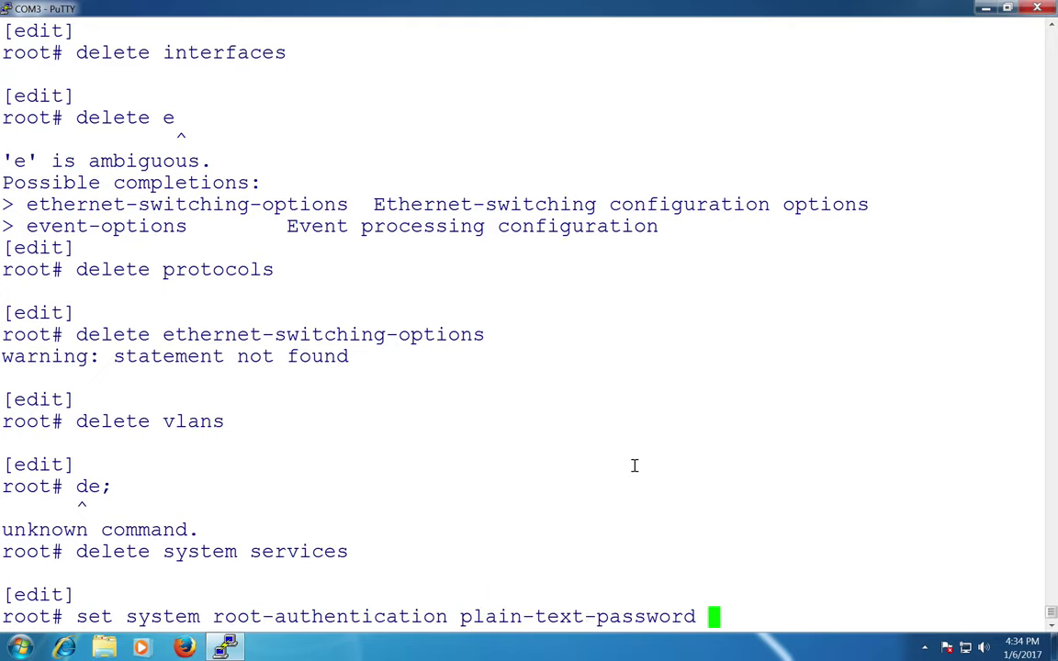
Set a new plain-text root password, entered twice, and commit the configuration.
{"action": "key", "text": "Return"}
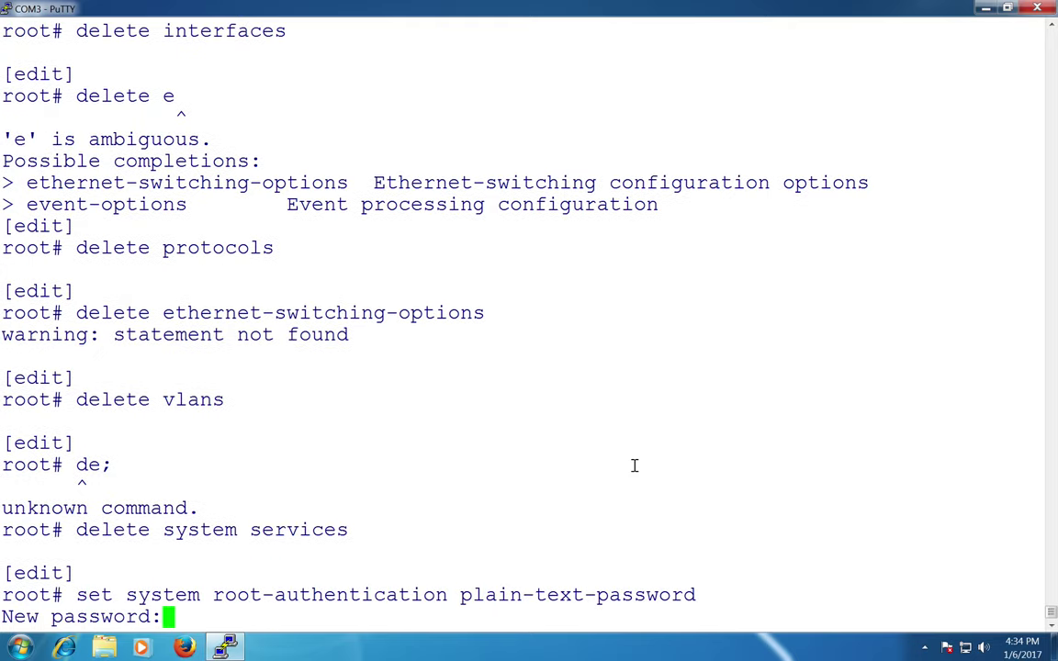
{"action": "key", "text": "Return"}
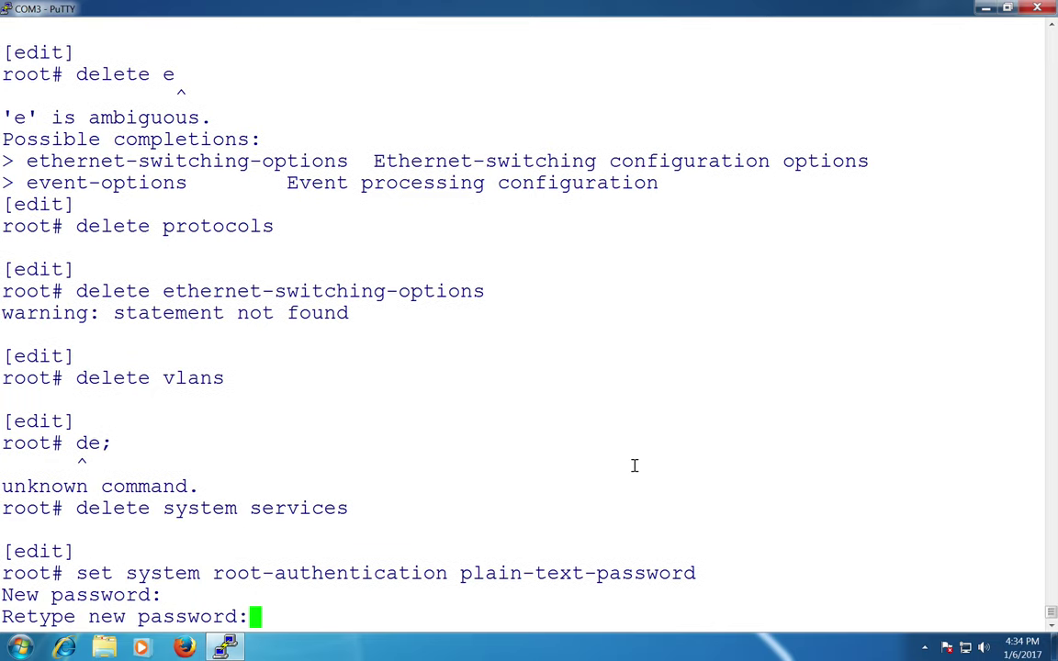
{"action": "key", "text": "Return"}
{"action": "type", "text": "commit"}
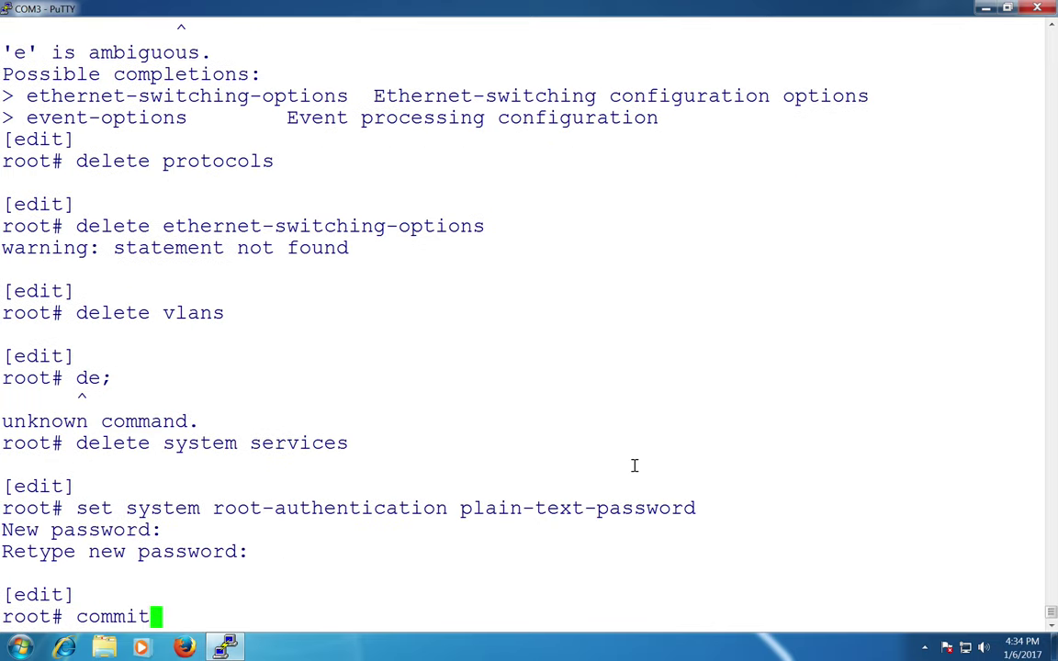
{"action": "key", "text": "Return"}
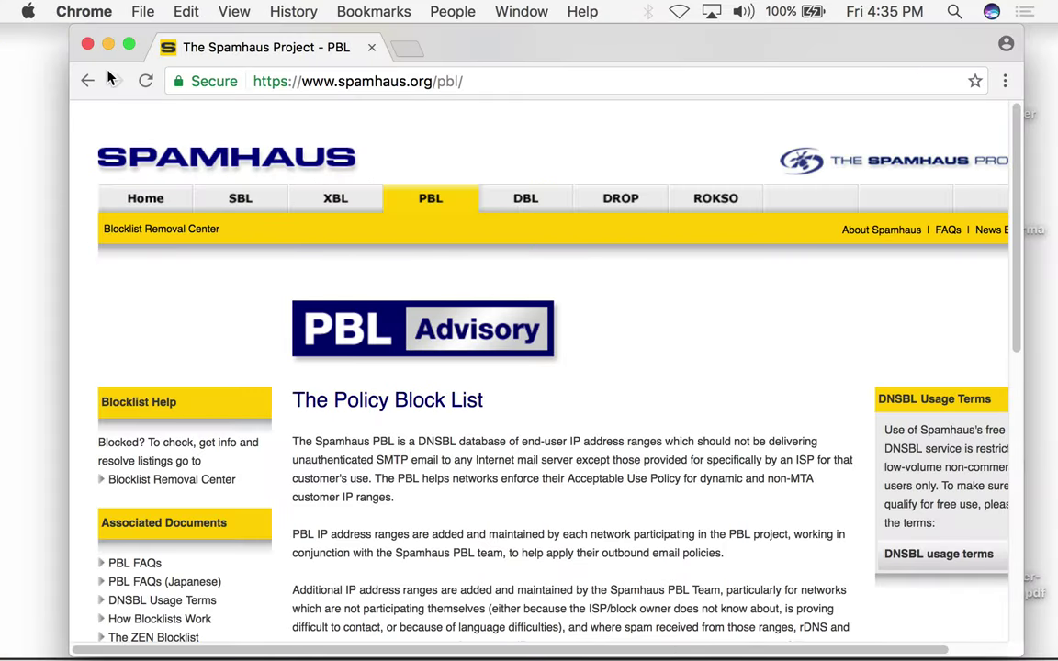
Close the browser, check the xp-1 and xp-2 VMs with Firefox, then refocus the COM3 console.
{"action": "left_click", "coordinate": [87, 45]}
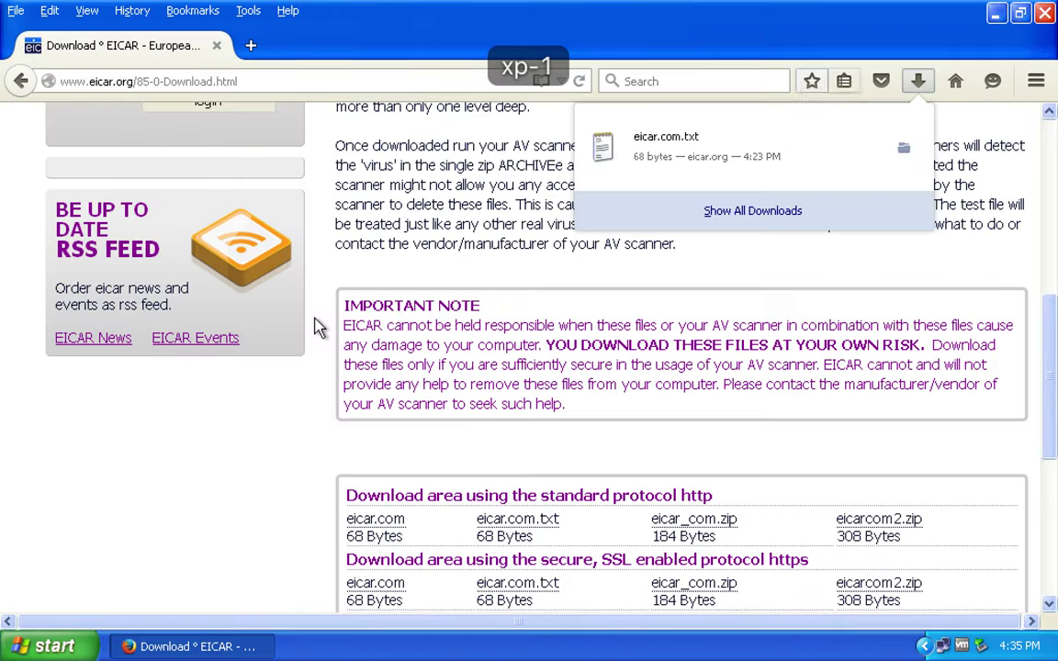
{"action": "key", "text": "ctrl+Right"}
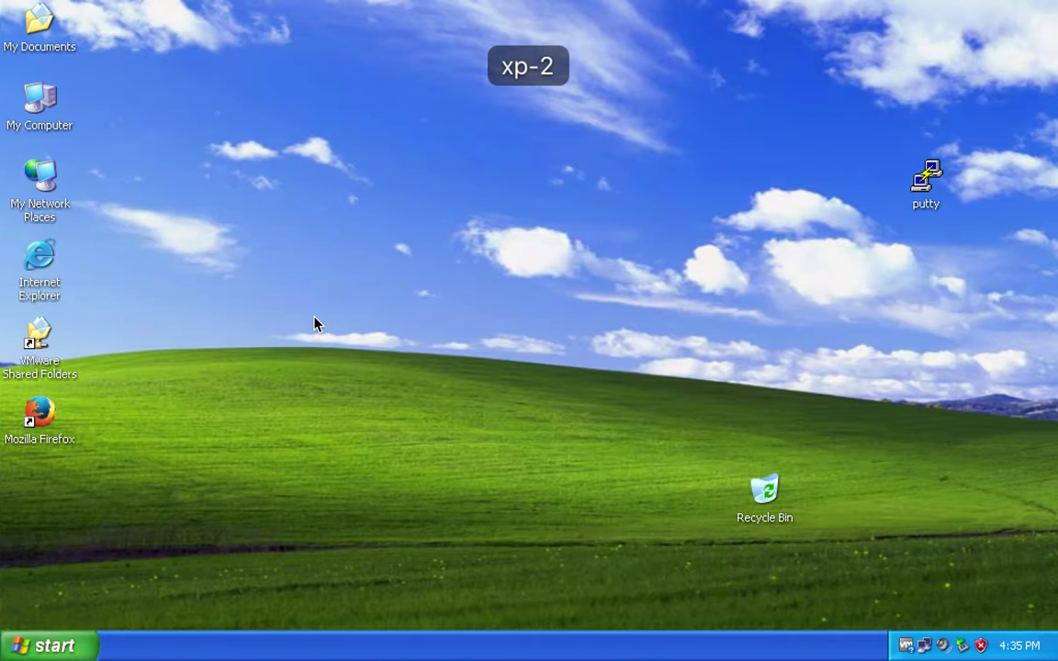
{"action": "double_click", "coordinate": [40, 418]}
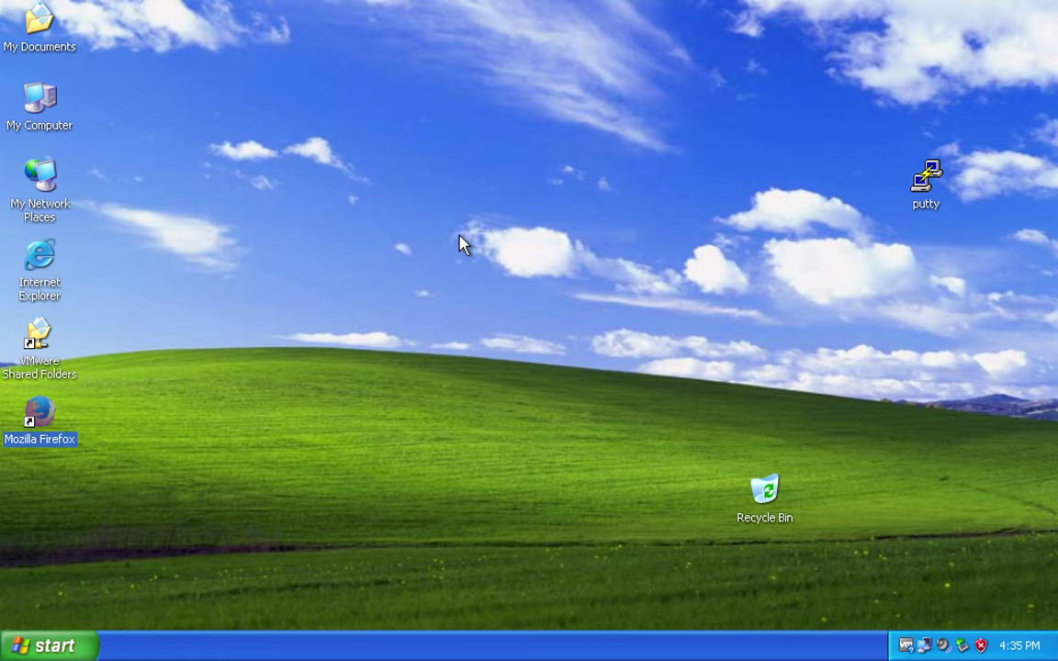
{"action": "key", "text": "ctrl+Left"}
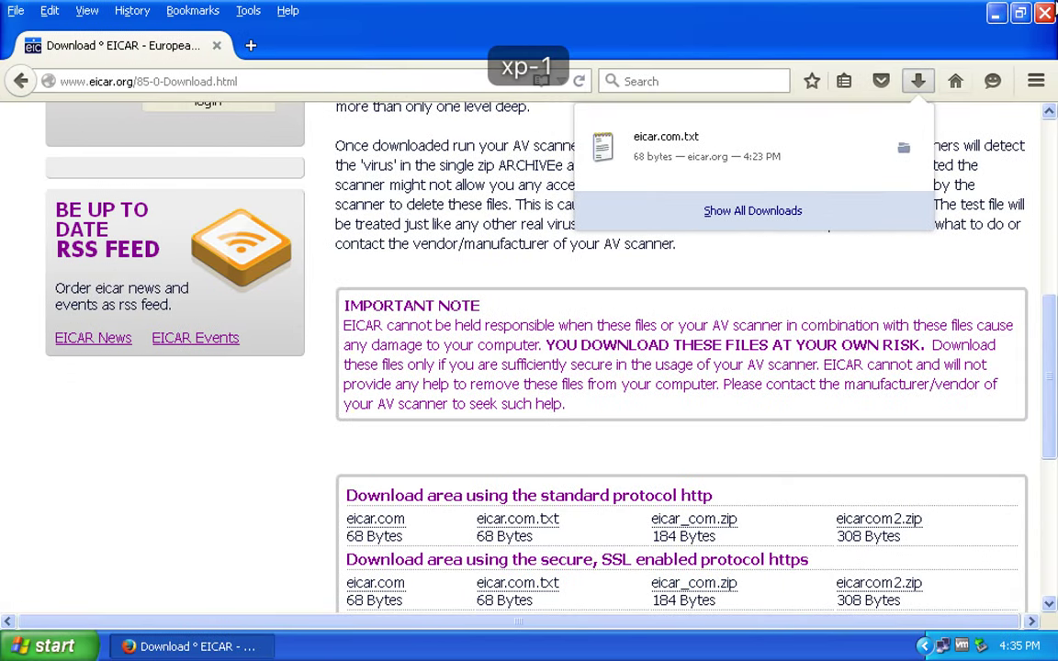
{"action": "key", "text": "ctrl+Right"}
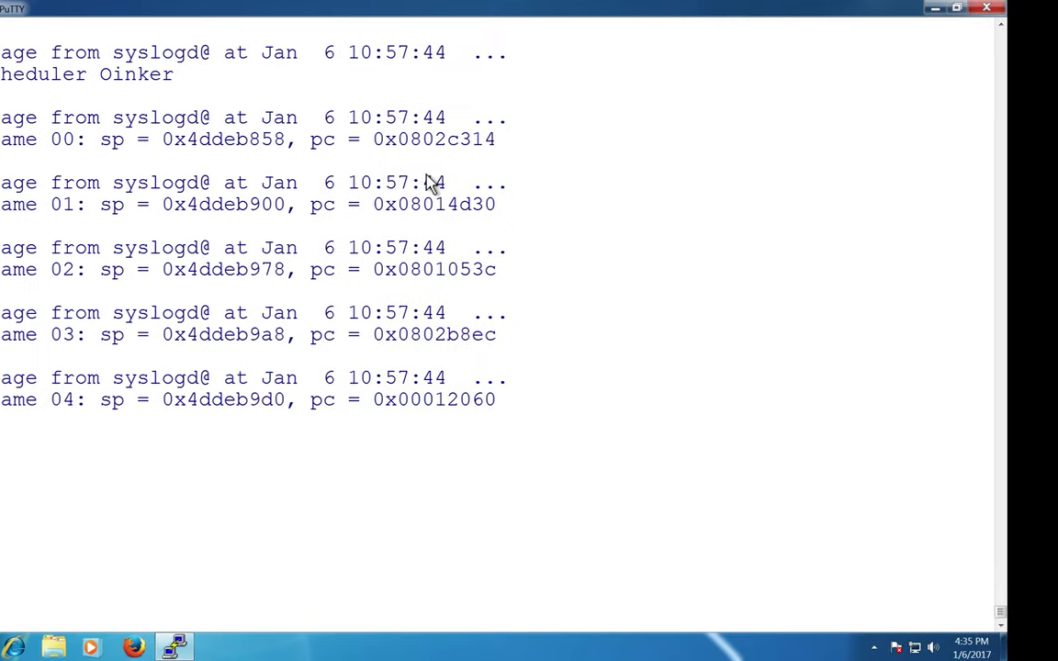
{"action": "double_click", "coordinate": [480, 225]}
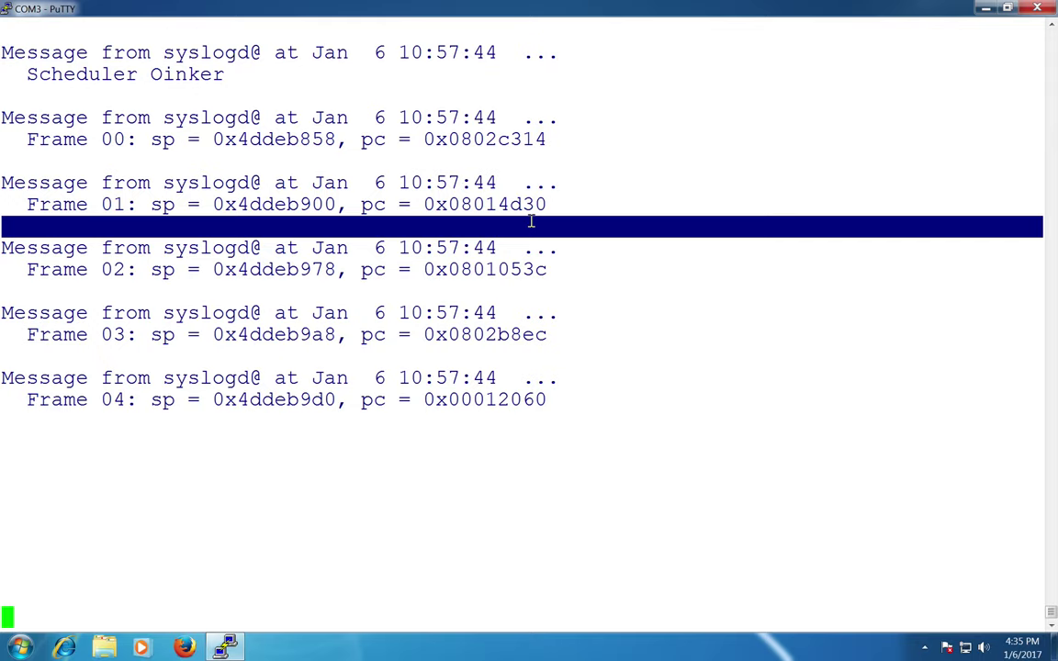
{"action": "scroll", "coordinate": [531, 221], "scroll_direction": "down", "scroll_amount": 2}
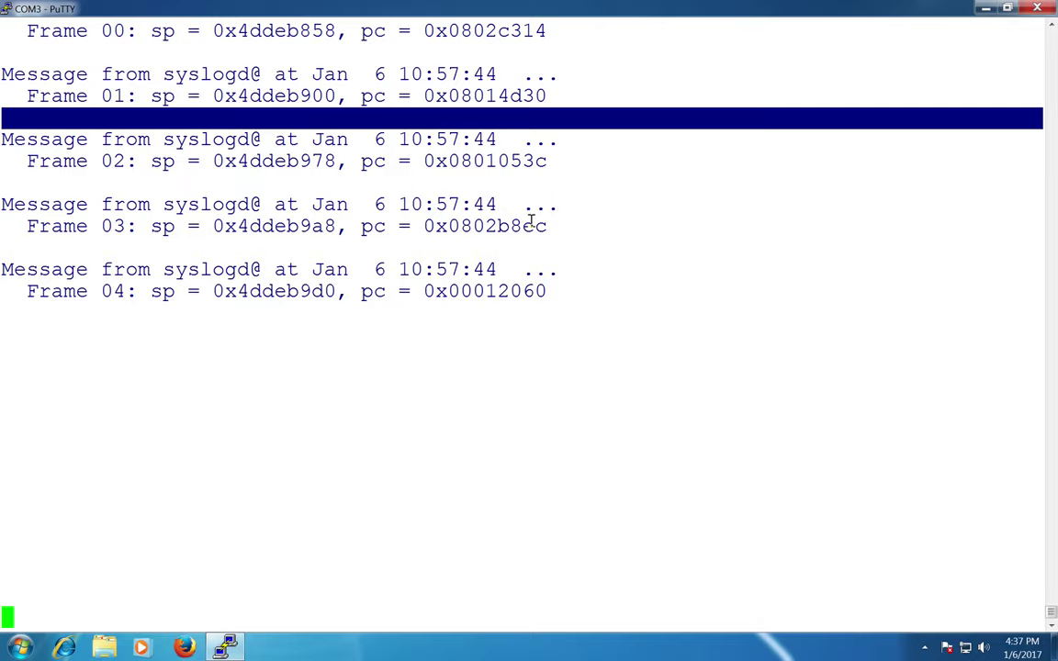
After the commit completes, bring back fresh [edit] root# prompts on the COM3 console.
{"action": "key", "text": "Return"}
{"action": "key", "text": "Return"}
{"action": "key", "text": "Return"}
{"action": "key", "text": "Return"}
{"action": "key", "text": "Return"}
{"action": "key", "text": "Return"}
{"action": "key", "text": "Return"}
{"action": "key", "text": "Return"}
{"action": "key", "text": "Return"}
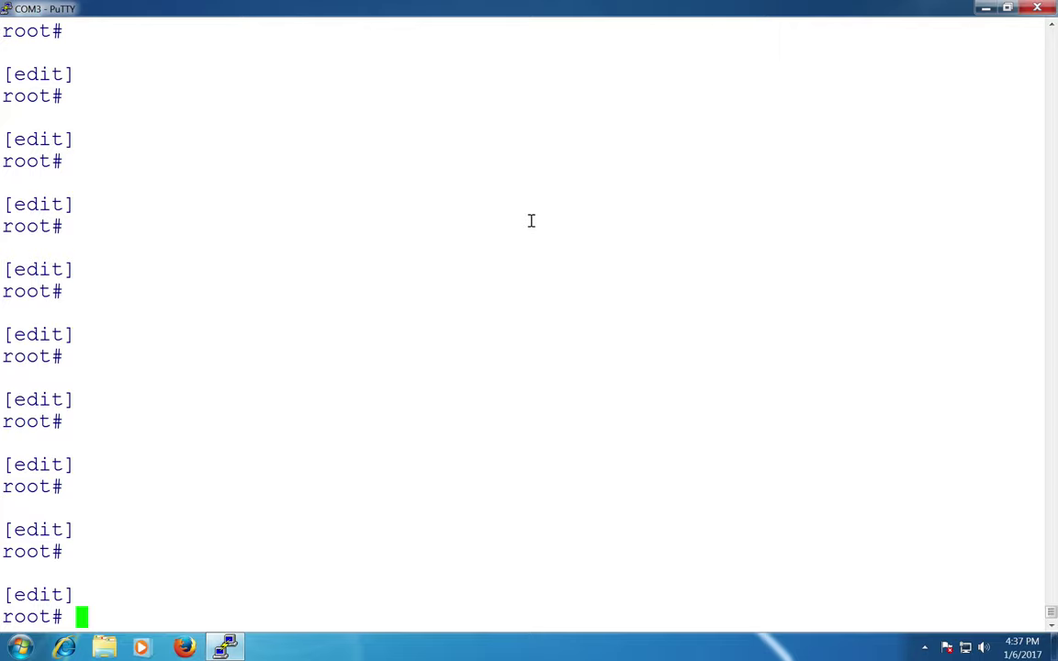
{"action": "key", "text": "alt+Tab"}
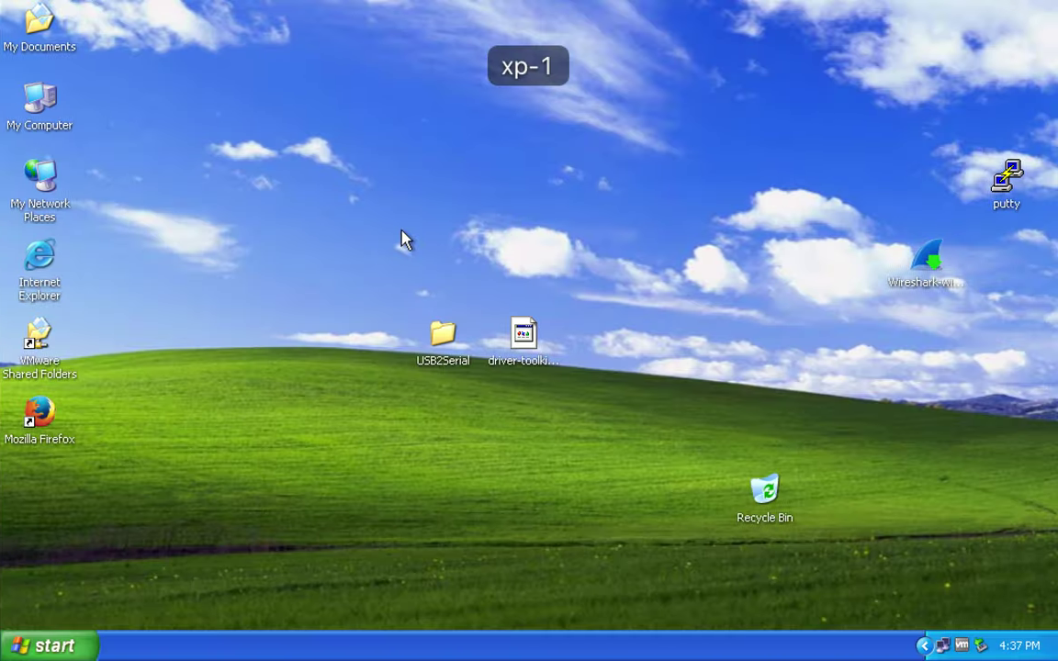
{"action": "key", "text": "alt+Tab"}
{"action": "triple_click", "coordinate": [527, 576]}
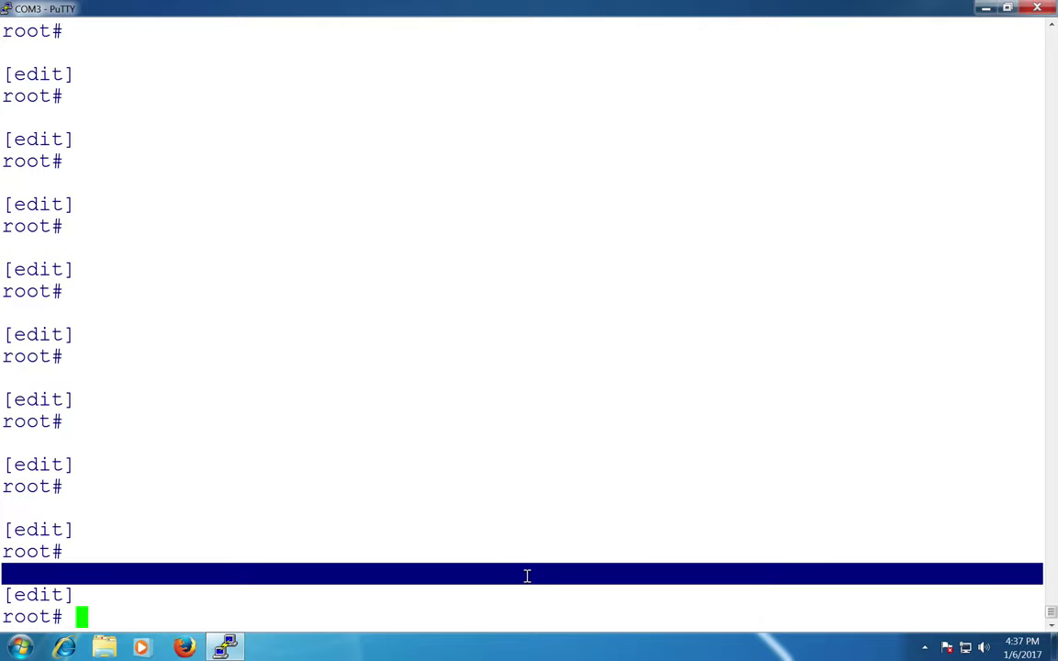
{"action": "triple_click", "coordinate": [527, 576]}
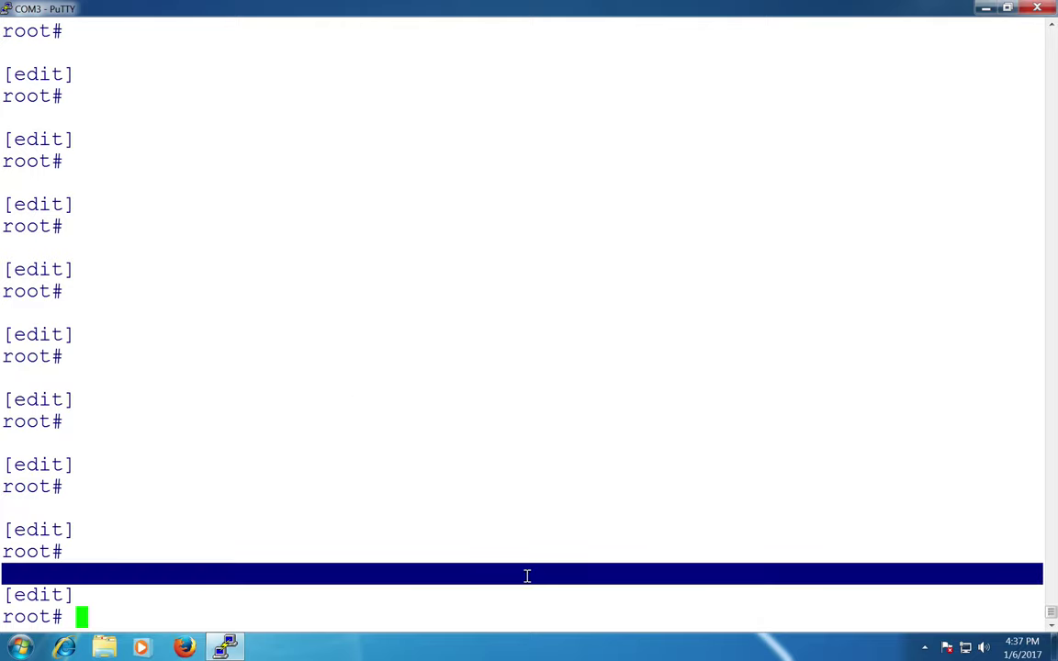
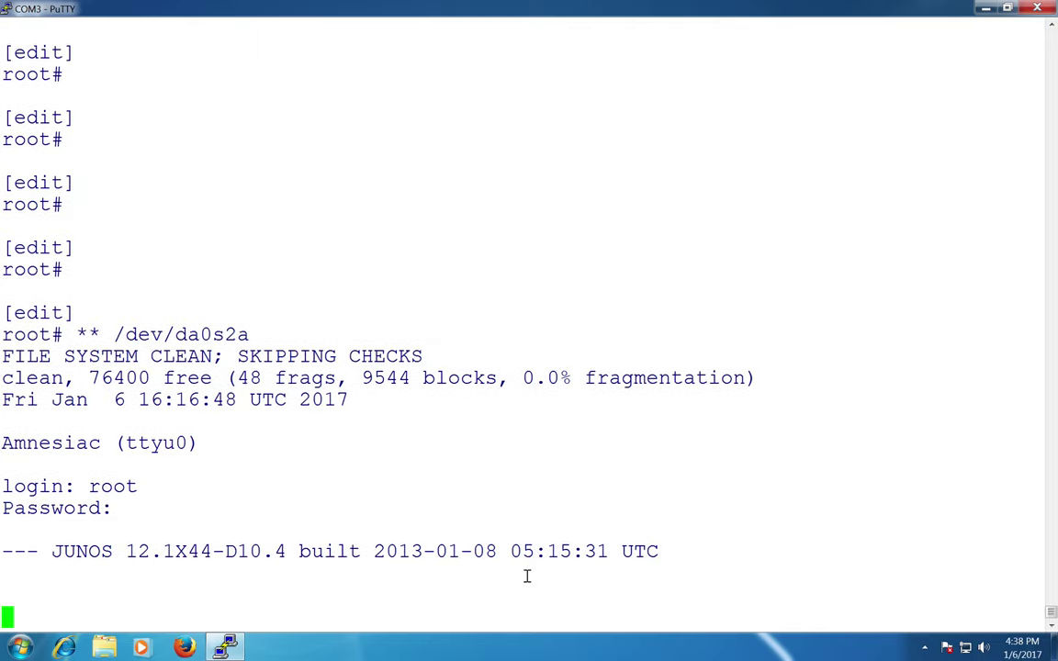
Launch the Junos CLI with 'cli' and accept three retries until the root> prompt appears.
{"action": "key", "text": "Return"}
{"action": "key", "text": "Return"}
{"action": "key", "text": "Return"}
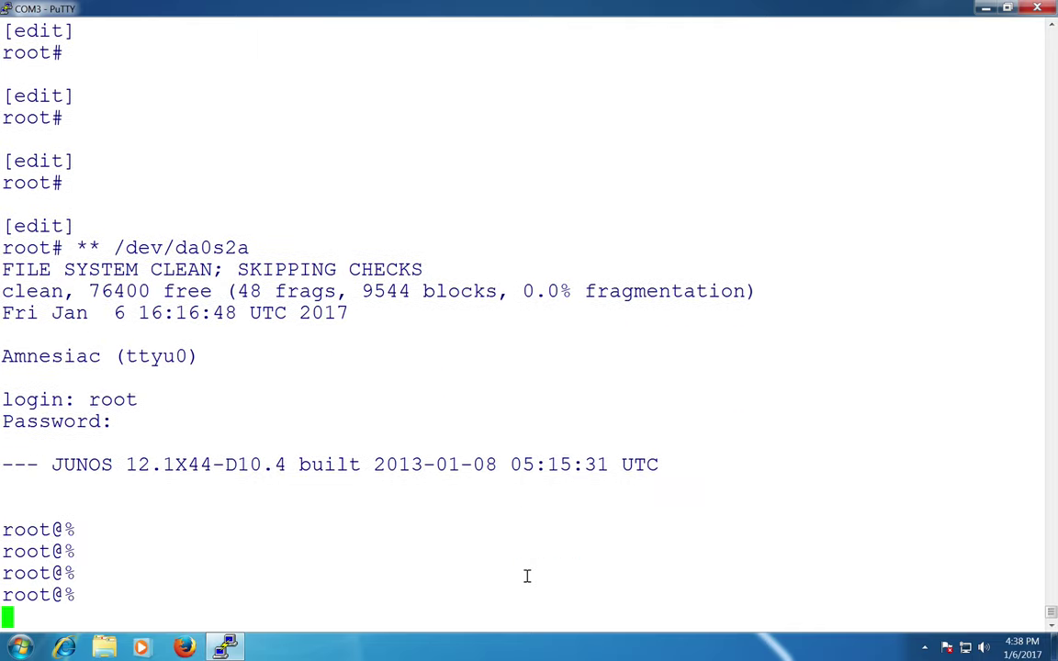
{"action": "type", "text": "cli"}
{"action": "key", "text": "Return"}
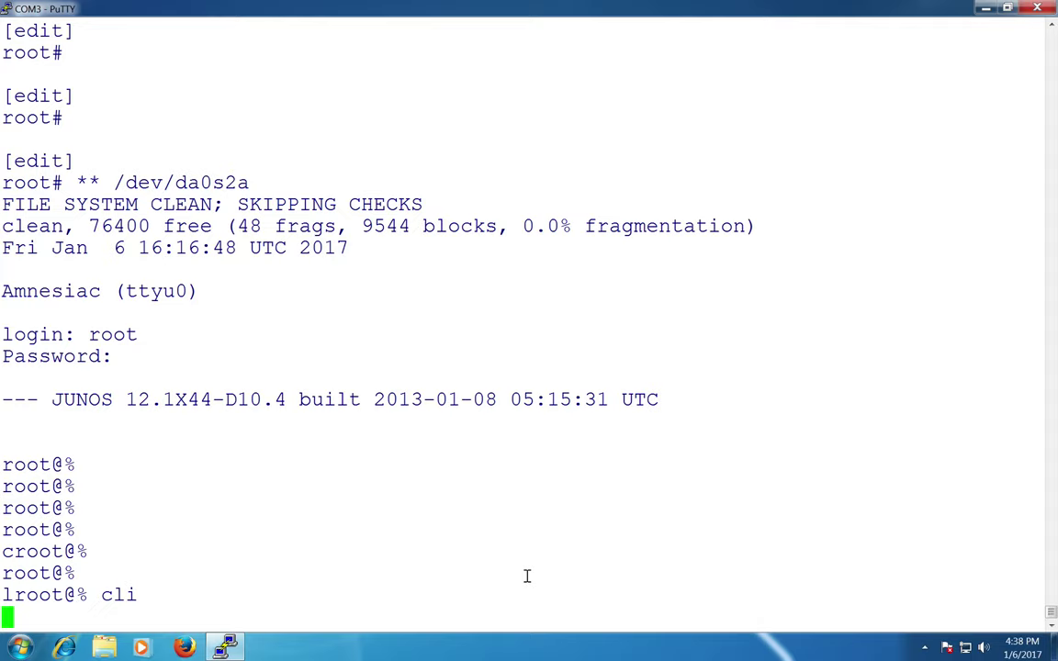
{"action": "type", "text": "con"}
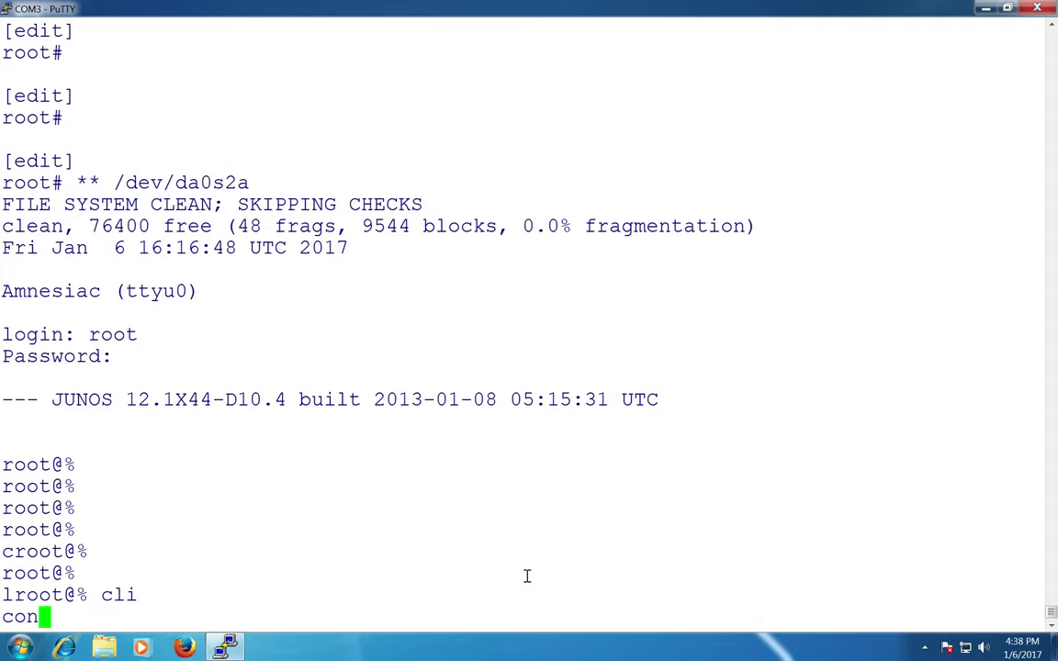
{"action": "key", "text": "Tab"}
{"action": "key", "text": "BackSpace"}
{"action": "key", "text": "BackSpace"}
{"action": "key", "text": "BackSpace"}
{"action": "key", "text": "BackSpace"}
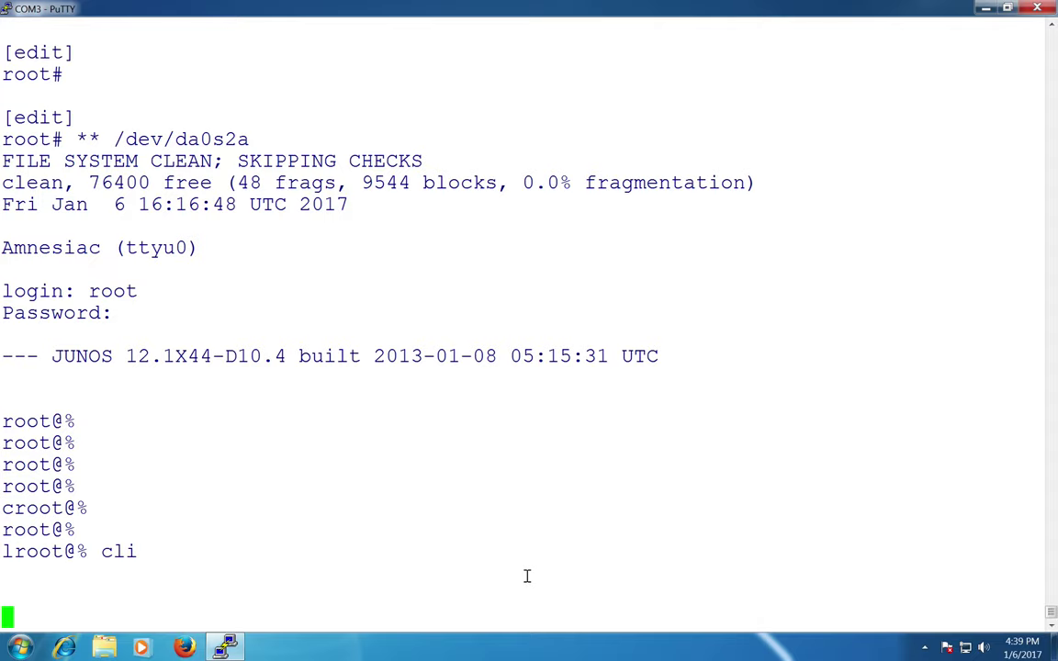
{"action": "key", "text": "Return"}
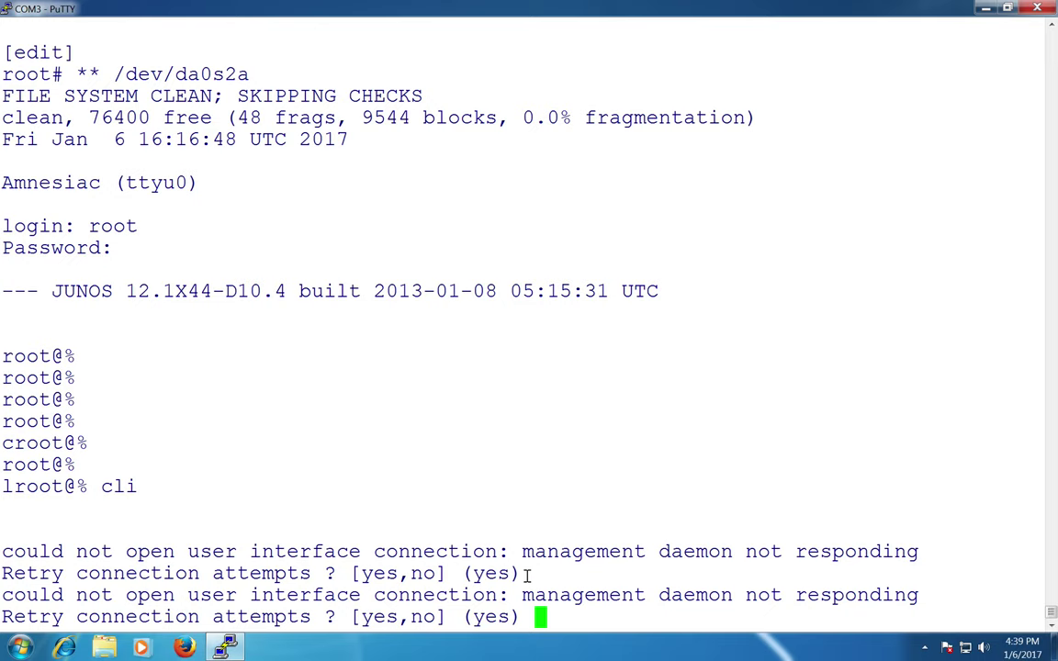
{"action": "key", "text": "Return"}
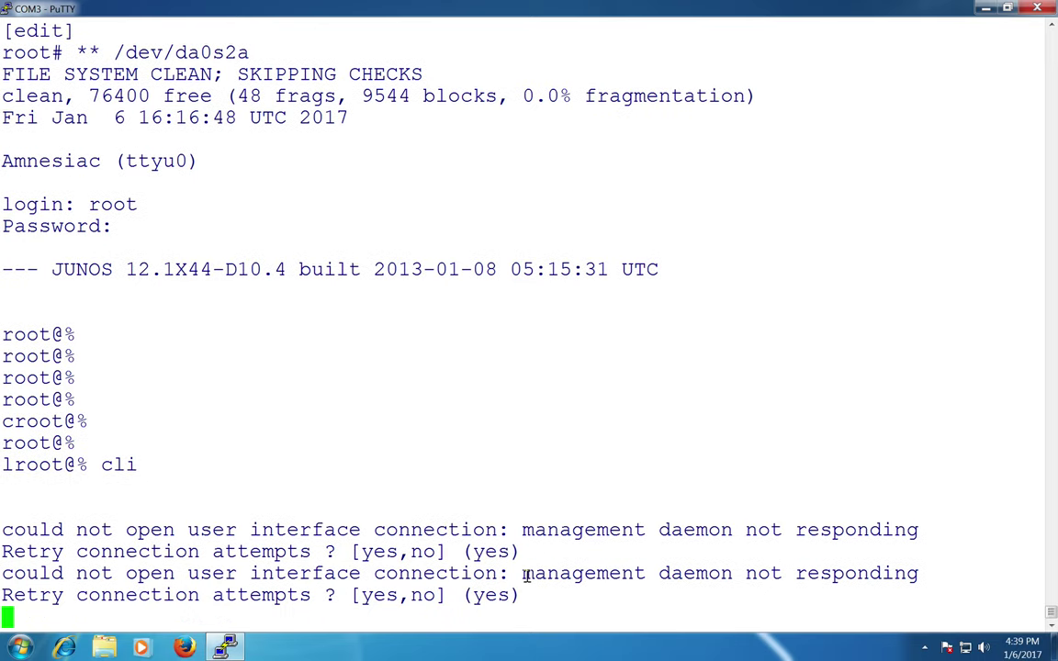
{"action": "key", "text": "Return"}
{"action": "key", "text": "Return"}
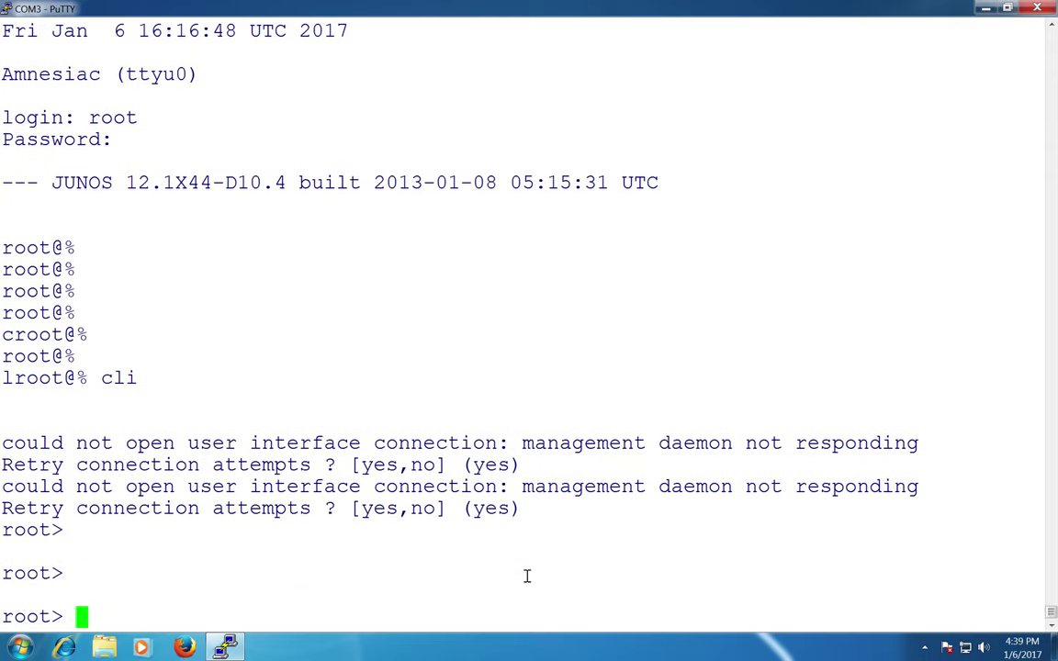
Enter configuration mode and load the factory-default configuration.
{"action": "type", "text": "configure"}
{"action": "key", "text": "Return"}
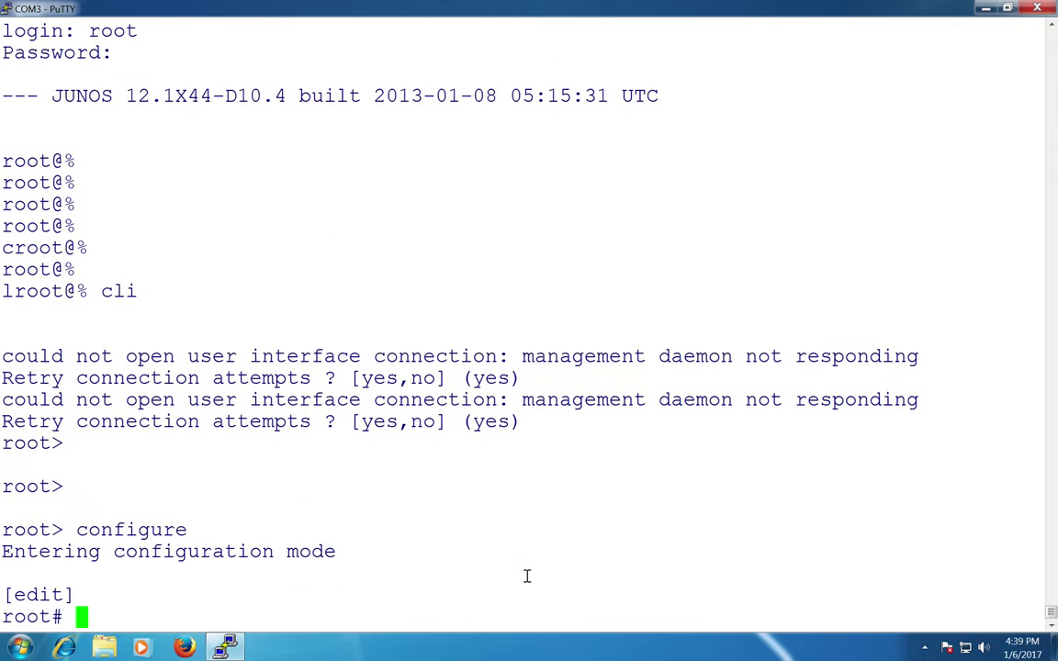
{"action": "type", "text": "load af"}
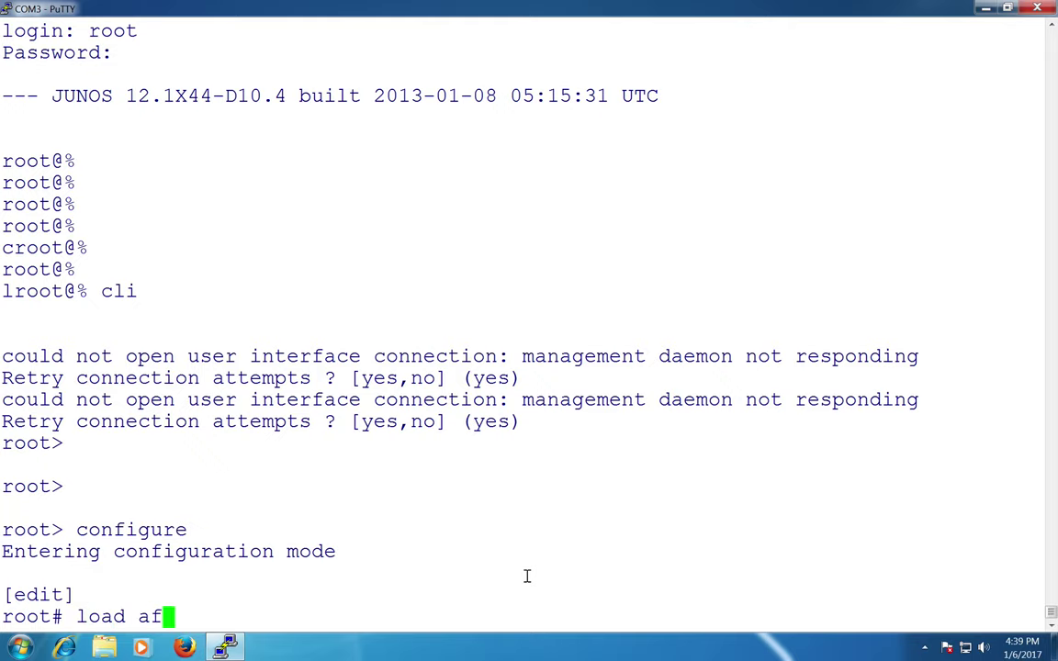
{"action": "key", "text": "BackSpace"}
{"action": "key", "text": "BackSpace"}
{"action": "type", "text": "fac"}
{"action": "key", "text": "Tab"}
{"action": "key", "text": "Return"}
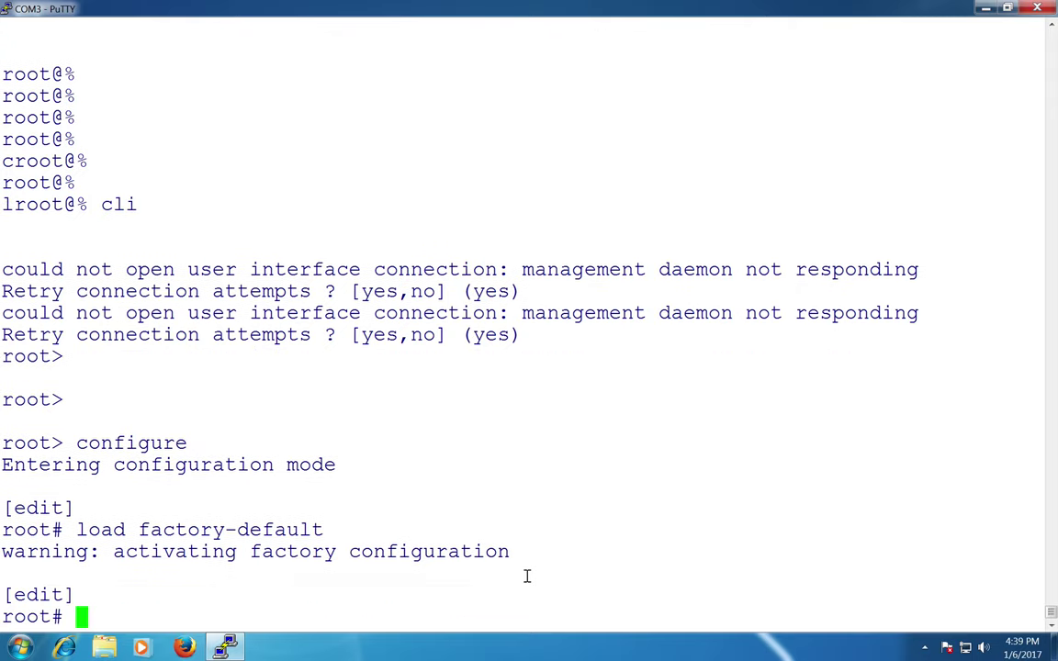
Delete the security and interfaces sections from the loaded configuration.
{"action": "type", "text": "con"}
{"action": "key", "text": "Tab"}
{"action": "key", "text": "BackSpace"}
{"action": "key", "text": "BackSpace"}
{"action": "key", "text": "BackSpace"}
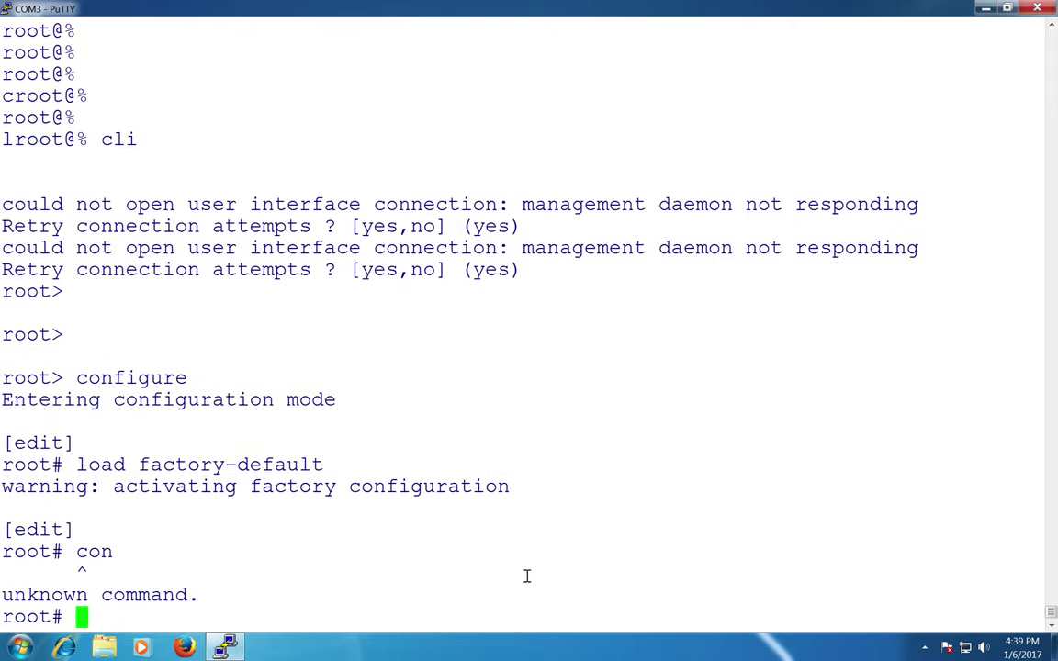
{"action": "type", "text": "s"}
{"action": "key", "text": "BackSpace"}
{"action": "type", "text": "delete "}
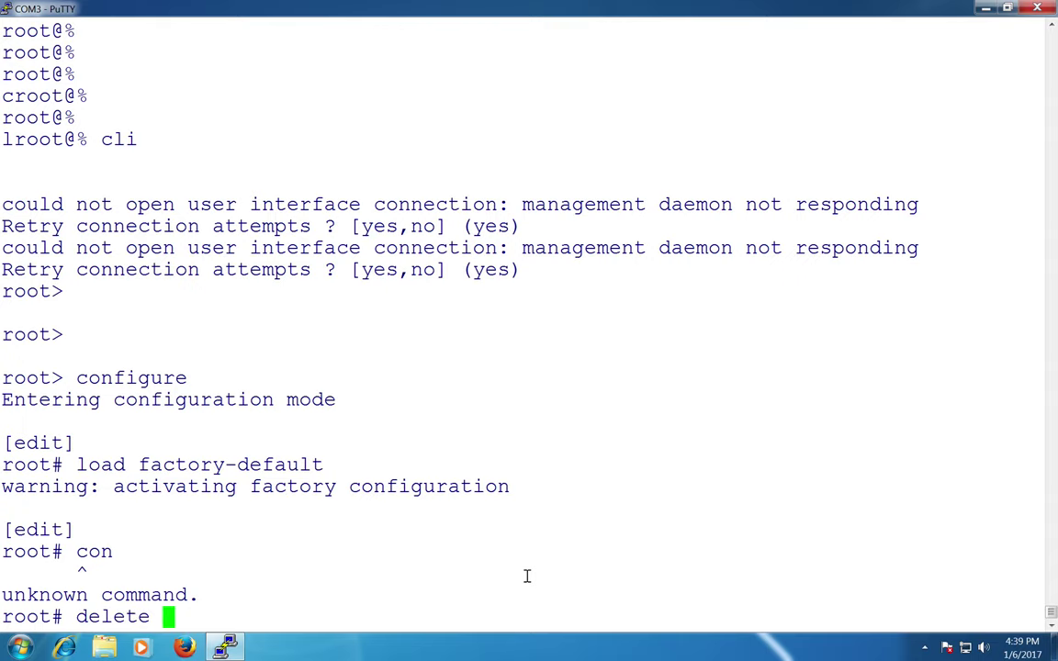
{"action": "type", "text": "se"}
{"action": "key", "text": "Tab"}
{"action": "type", "text": "c"}
{"action": "key", "text": "Tab"}
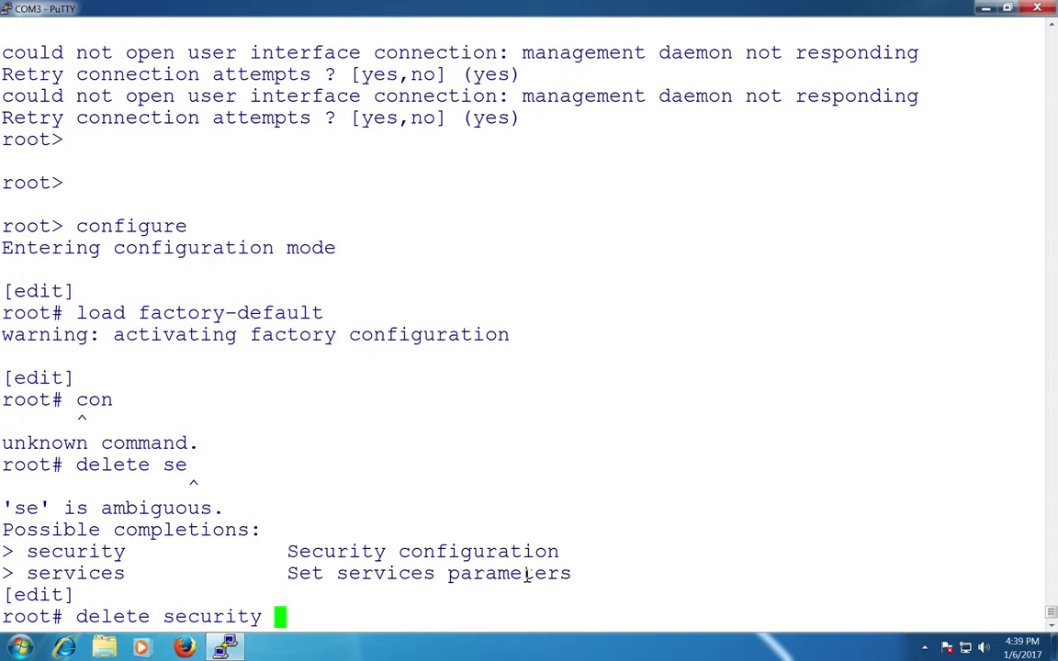
{"action": "key", "text": "Return"}
{"action": "type", "text": "delete "}
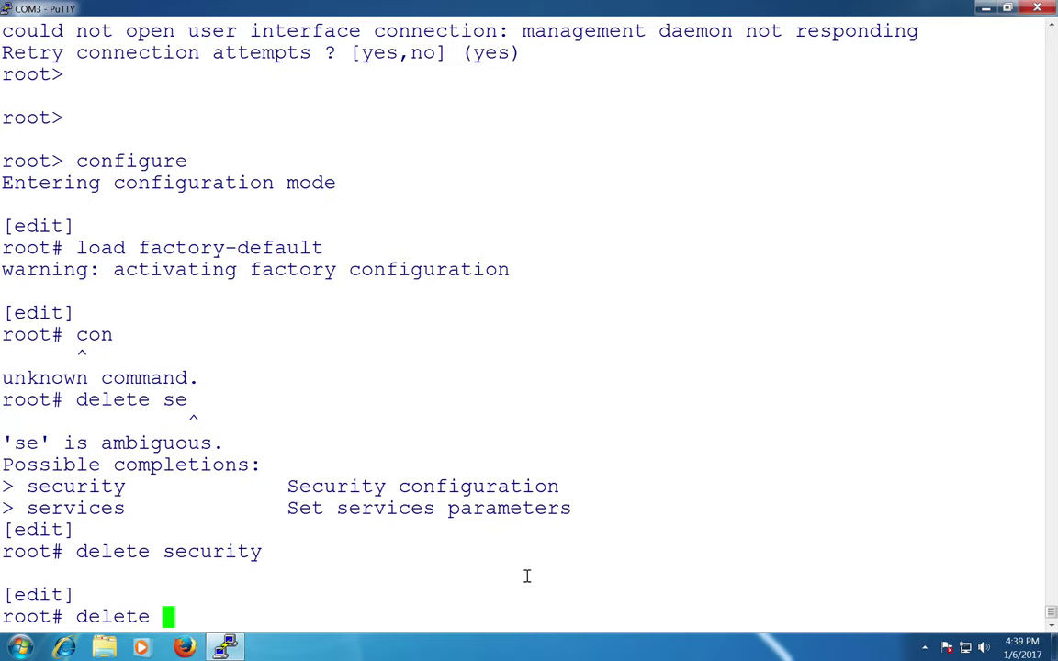
{"action": "type", "text": "inte"}
{"action": "key", "text": "Tab"}
{"action": "key", "text": "Return"}
Delete the protocols, vlans and system services sections.
{"action": "type", "text": "delete "}
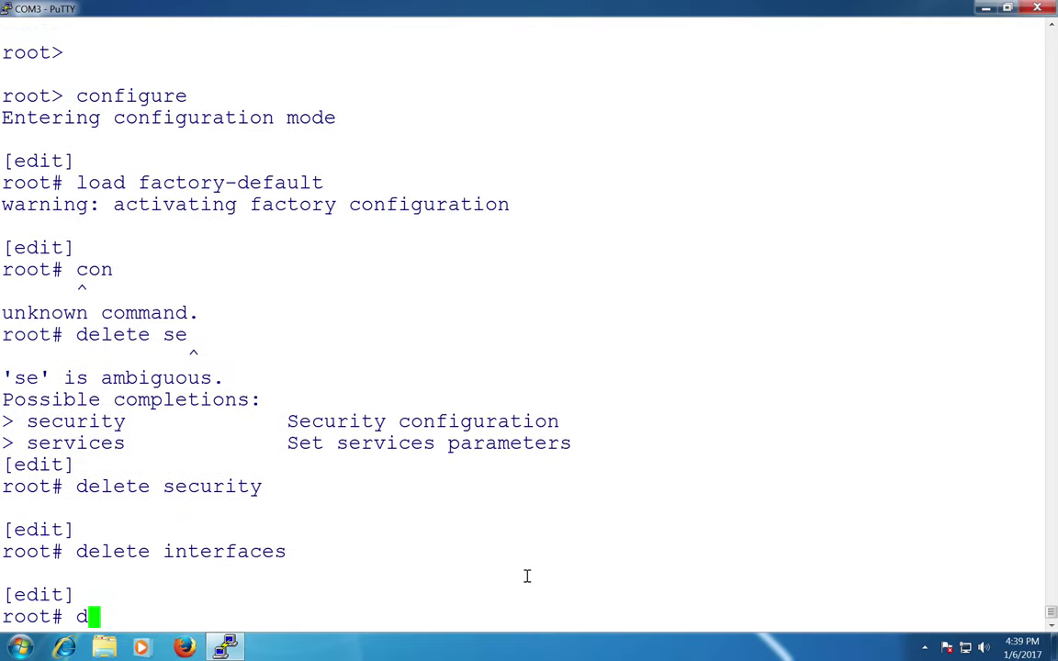
{"action": "type", "text": "pro"}
{"action": "key", "text": "Tab"}
{"action": "key", "text": "Return"}
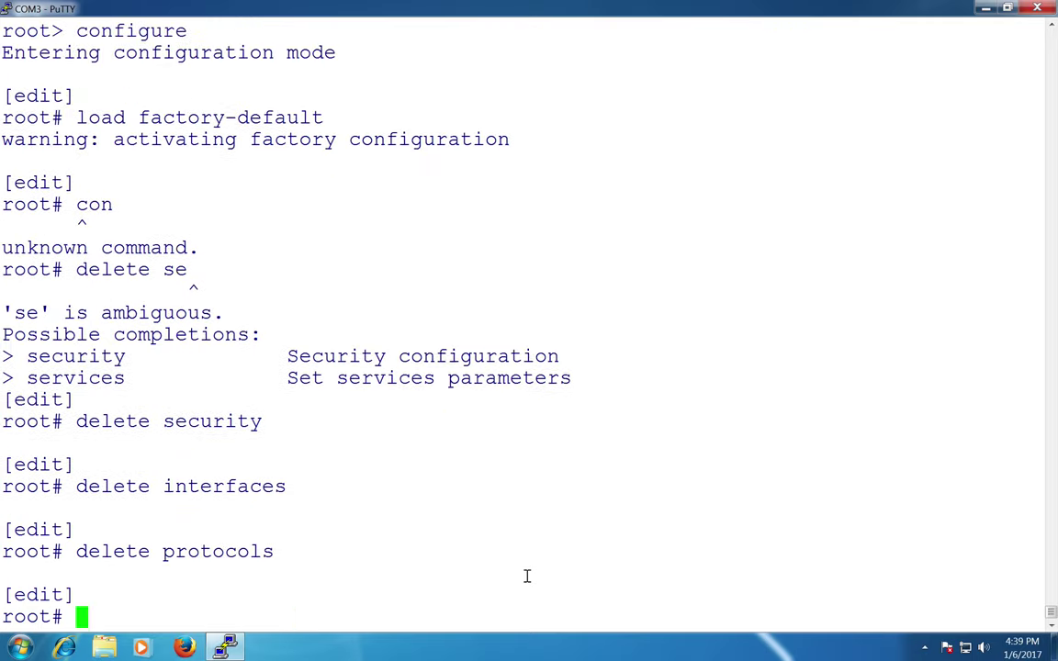
{"action": "type", "text": "delete vl"}
{"action": "key", "text": "Tab"}
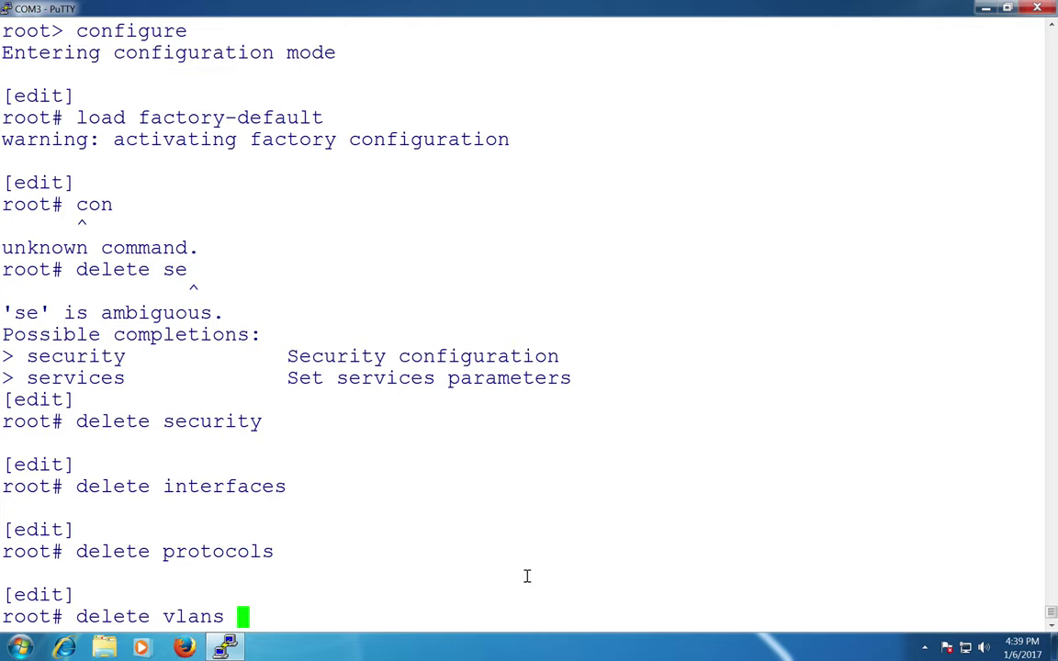
{"action": "key", "text": "Return"}
{"action": "type", "text": "delete sy"}
{"action": "key", "text": "Tab"}
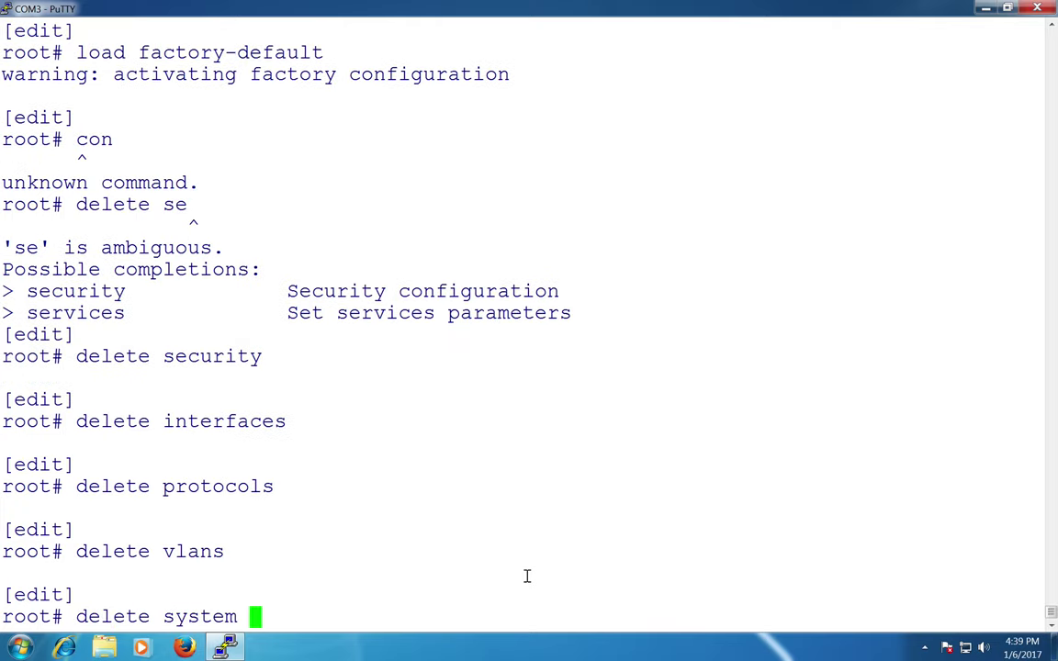
{"action": "type", "text": "se"}
{"action": "key", "text": "Tab"}
{"action": "key", "text": "Return"}
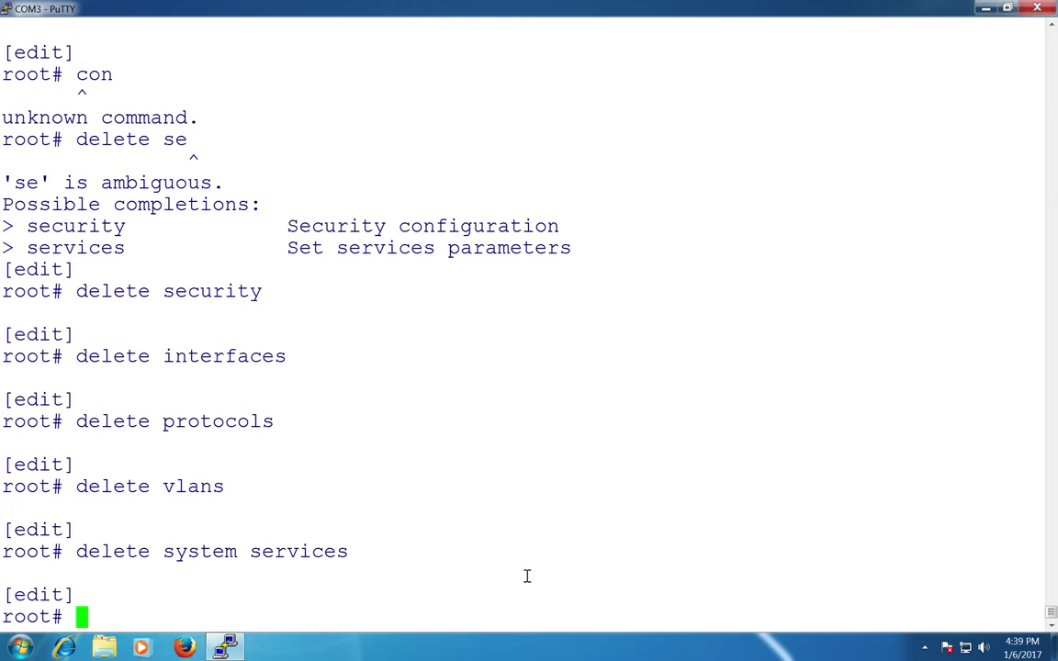
{"action": "type", "text": "c"}
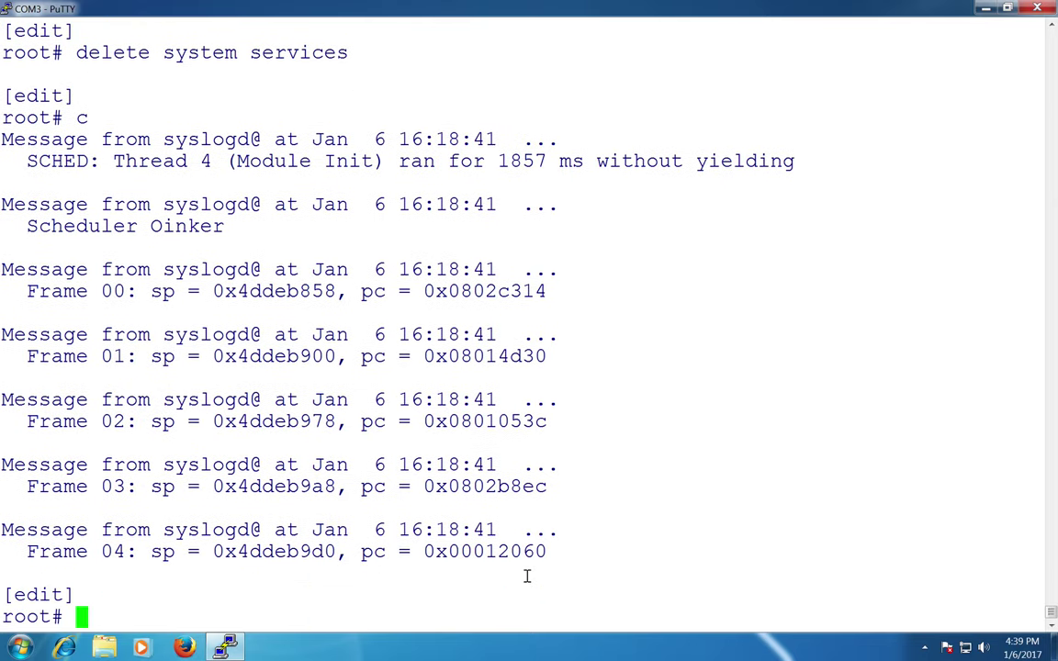
{"action": "key", "text": "Return"}
{"action": "key", "text": "Return"}
{"action": "key", "text": "Return"}
Set a new root plain-text password, entering it twice, and commit the configuration.
{"action": "type", "text": "set system "}
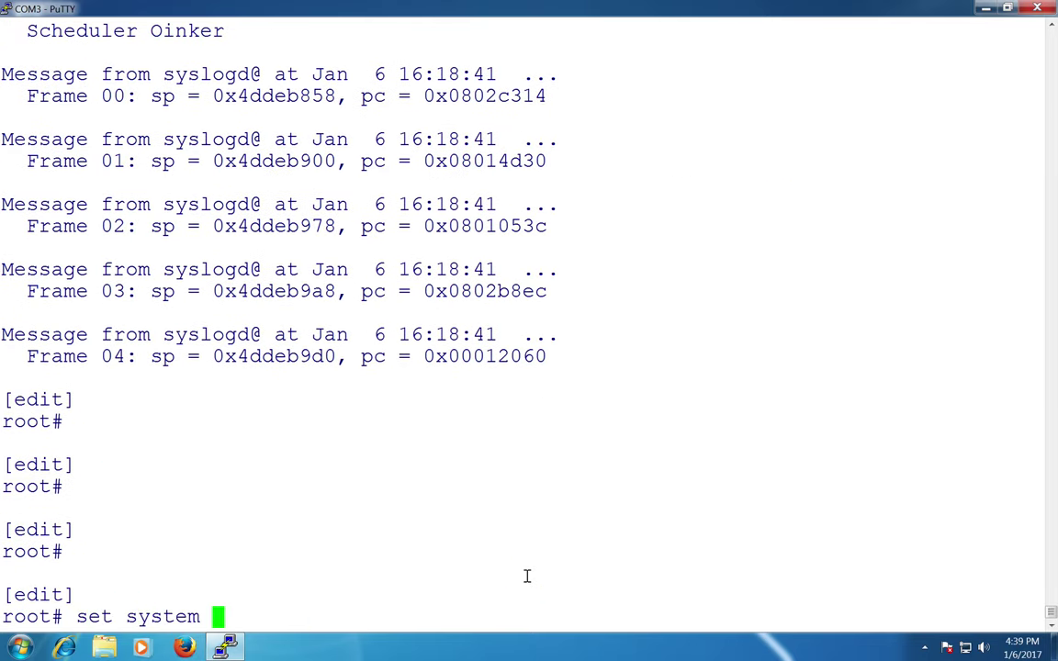
{"action": "type", "text": "ro"}
{"action": "key", "text": "Tab"}
{"action": "type", "text": "pla"}
{"action": "key", "text": "Tab"}
{"action": "key", "text": "Return"}
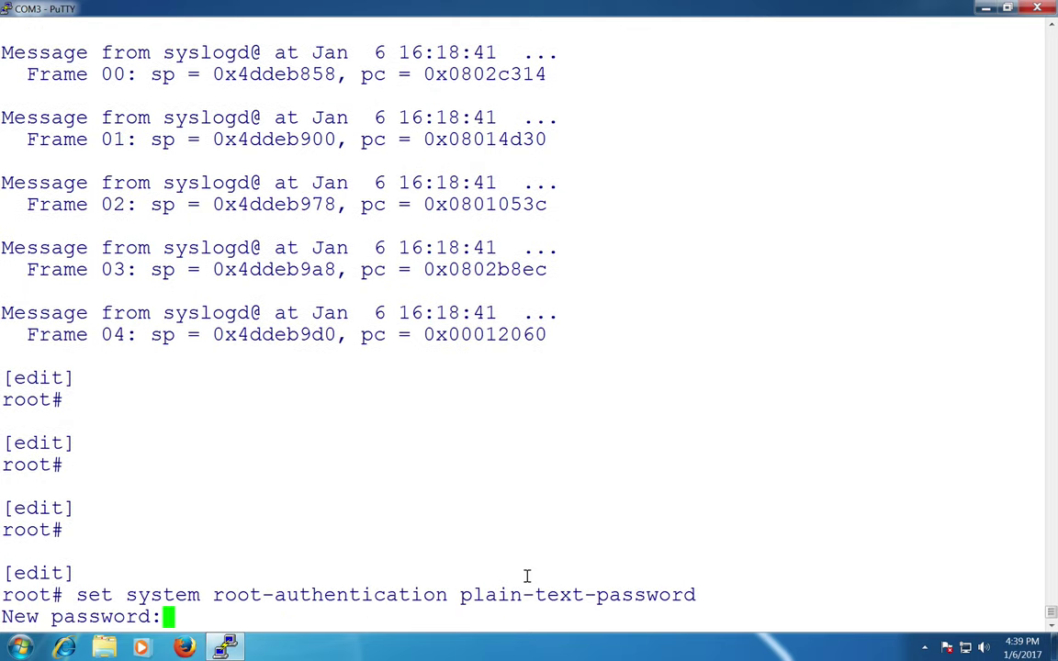
{"action": "key", "text": "Return"}
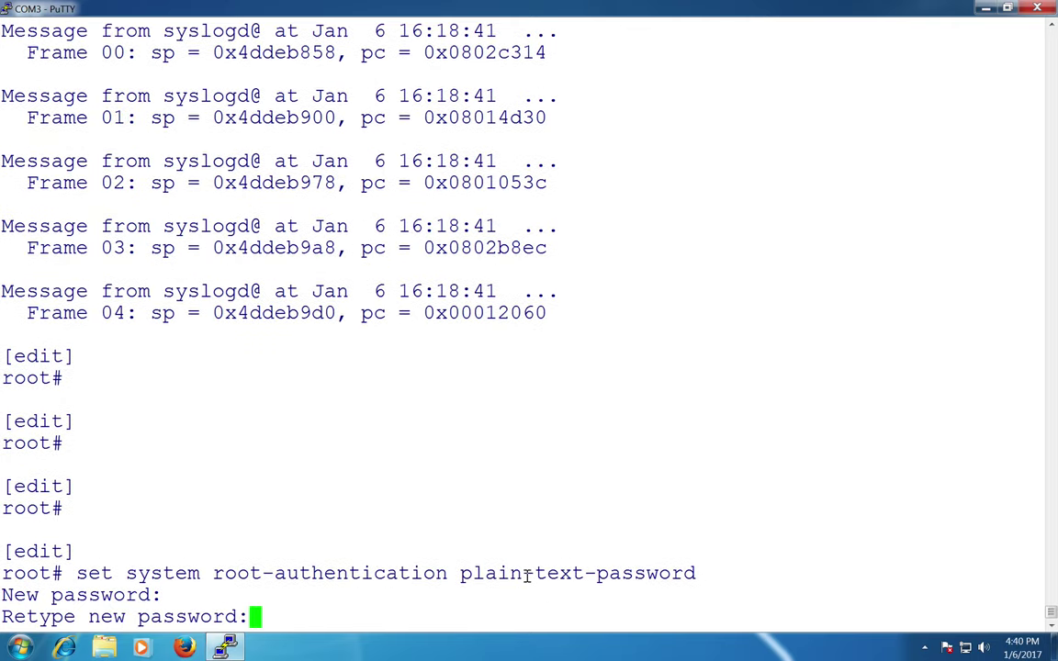
{"action": "key", "text": "Return"}
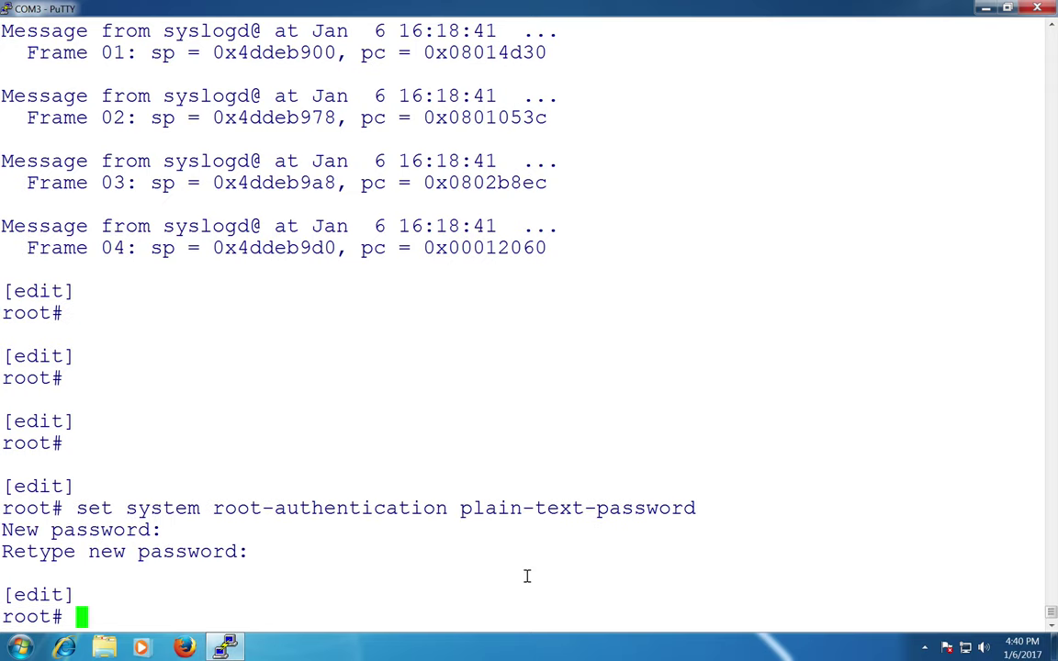
{"action": "type", "text": "commit"}
{"action": "key", "text": "Return"}
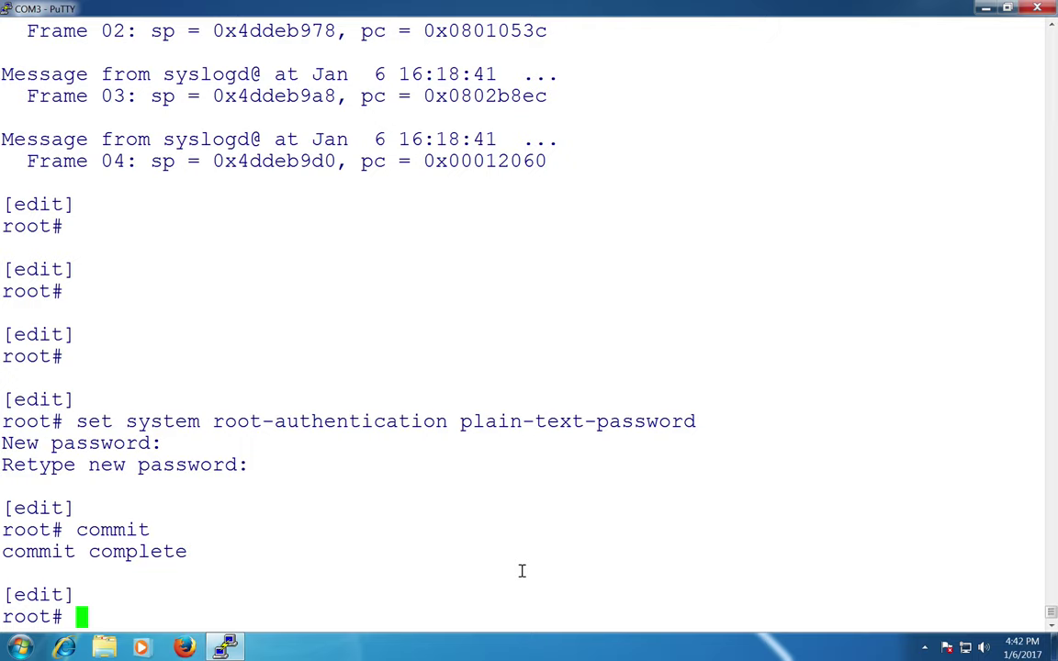
Bring back a clean [edit] root# prompt after the commit completes.
{"action": "key", "text": "Return"}
{"action": "key", "text": "Return"}
{"action": "key", "text": "Return"}
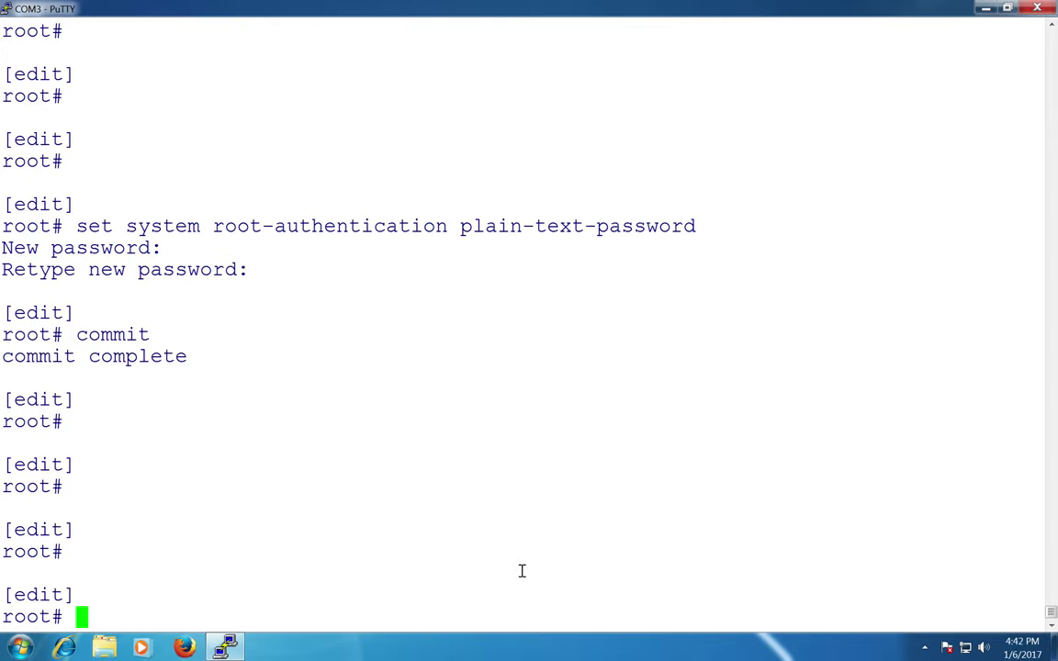
Exit configuration mode and run 'request system halt', confirming with yes.
{"action": "type", "text": "exit"}
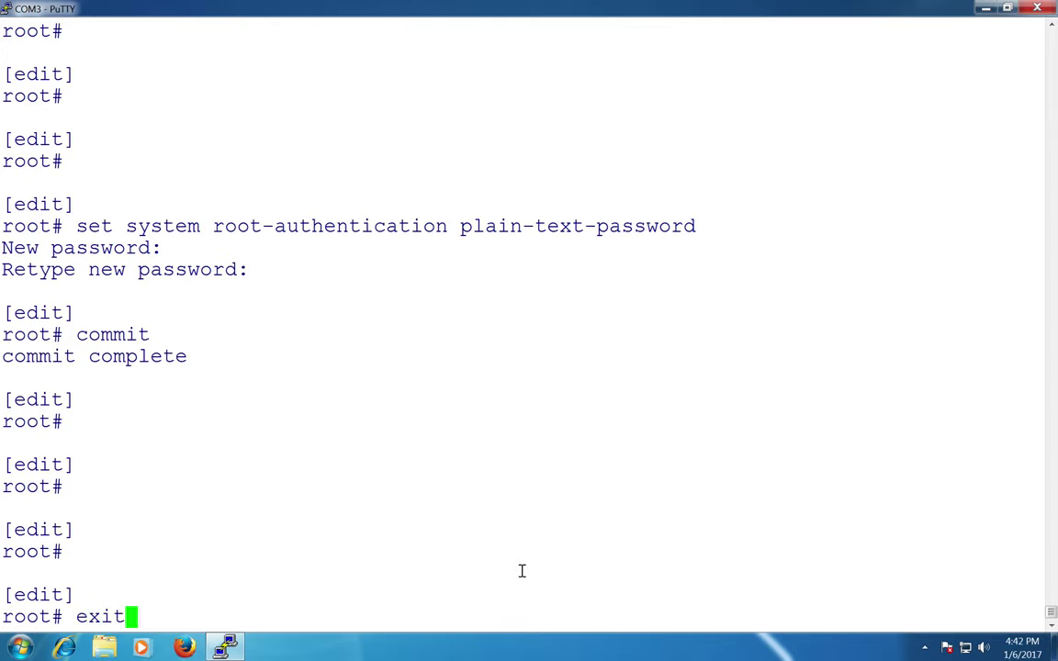
{"action": "key", "text": "Return"}
{"action": "type", "text": "re"}
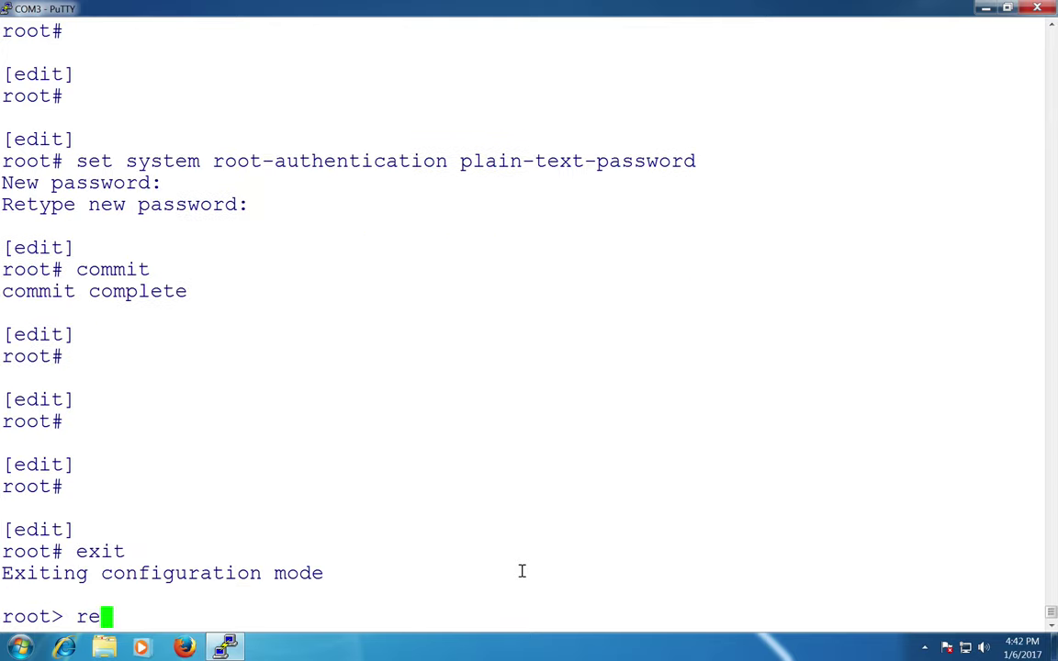
{"action": "type", "text": "quest system "}
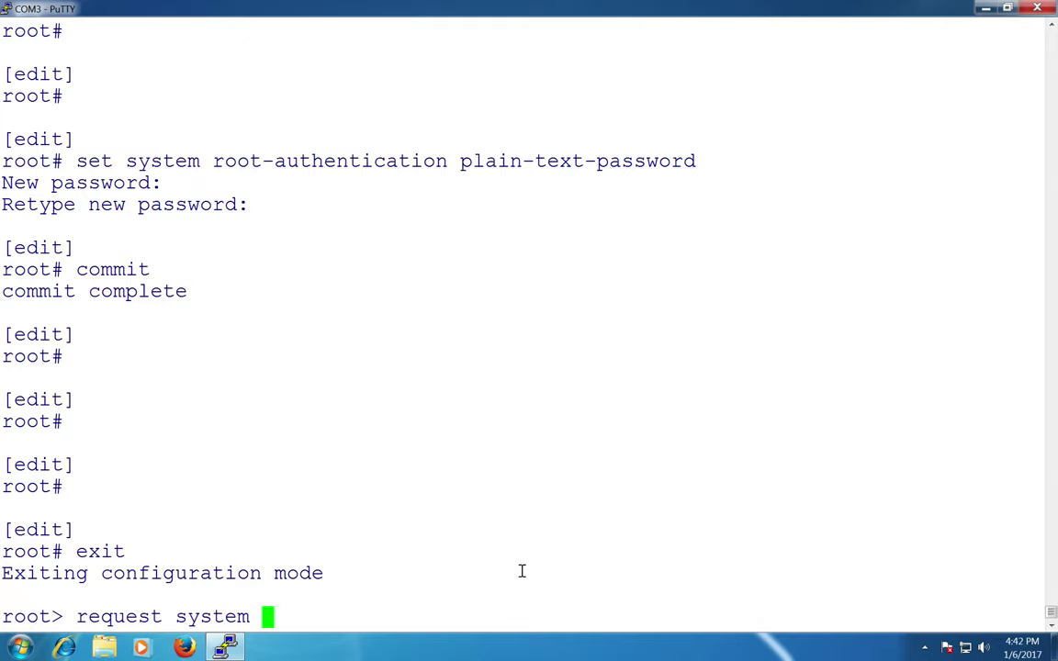
{"action": "type", "text": "halt"}
{"action": "key", "text": "Return"}
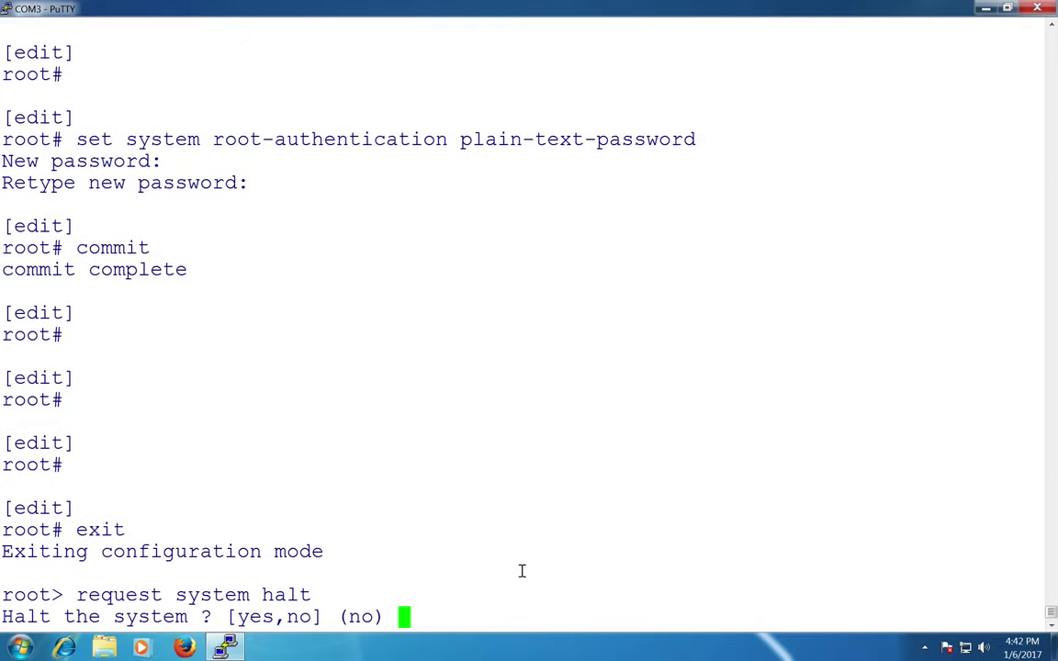
{"action": "type", "text": "yes"}
{"action": "key", "text": "Return"}
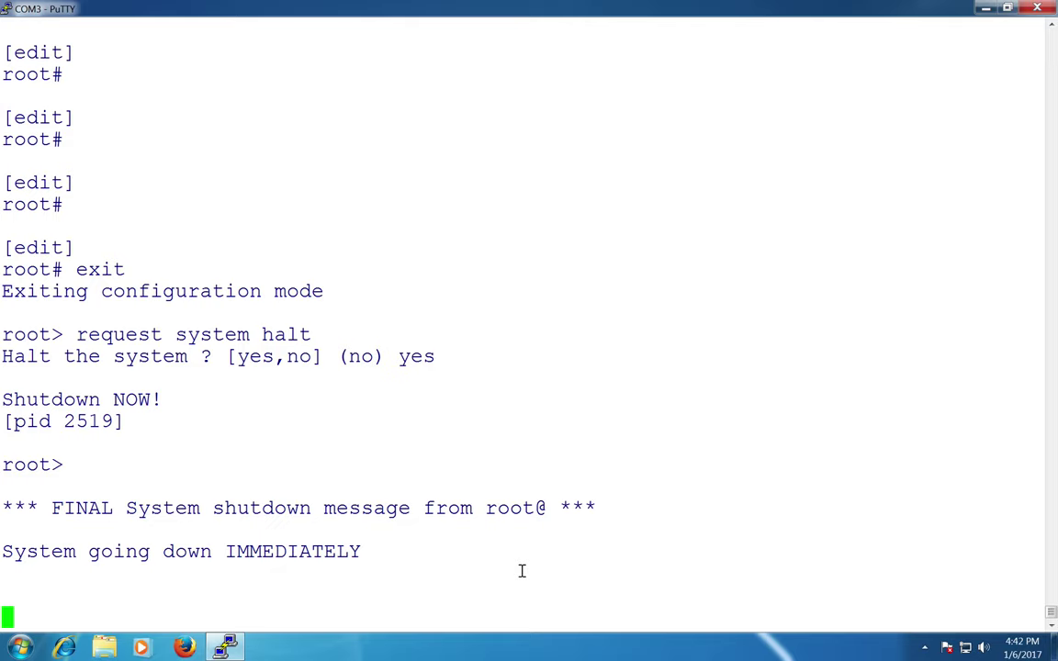
{"action": "key", "text": "Return"}
{"action": "key", "text": "Return"}
{"action": "key", "text": "Return"}
{"action": "key", "text": "Return"}
{"action": "key", "text": "Return"}
{"action": "key", "text": "Return"}
{"action": "key", "text": "Return"}
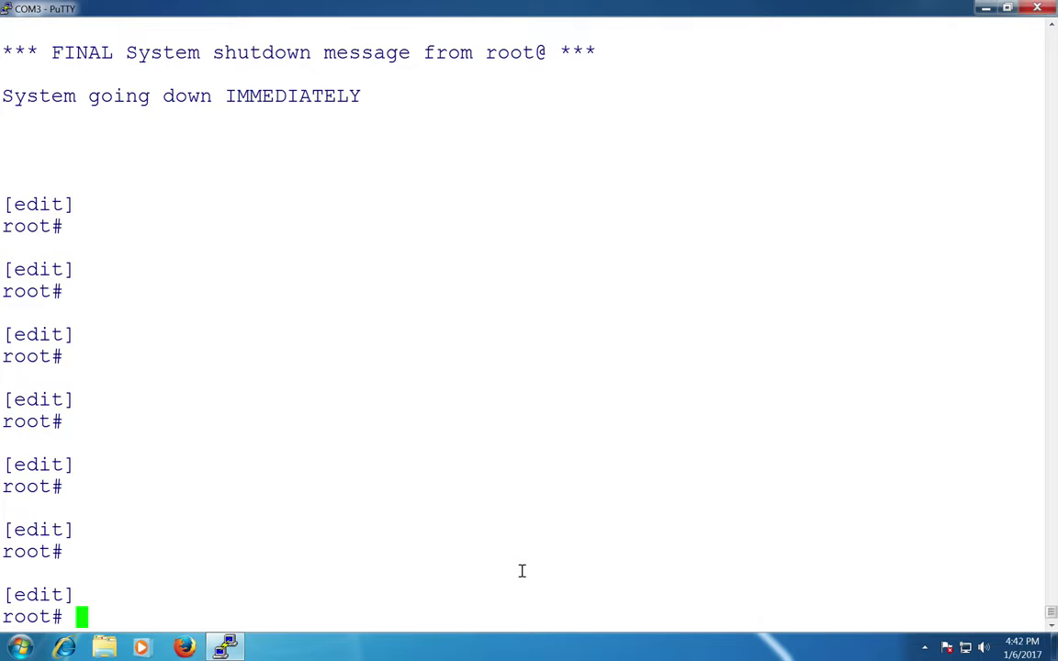
Assign 10.0.0.254/24 to ge-0/0/0 unit 0, then type the 192.168.3.100/24 address command for ge-0/0/1.
{"action": "type", "text": "sy"}
{"action": "key", "text": "BackSpace"}
{"action": "type", "text": "et system "}
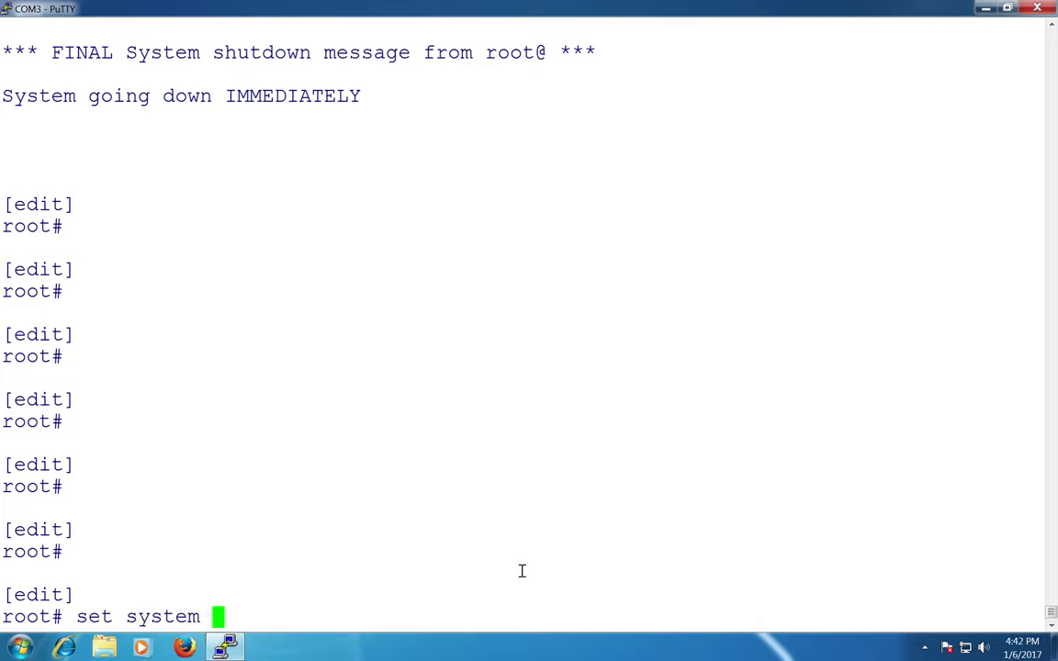
{"action": "type", "text": "in"}
{"action": "key", "text": "BackSpace"}
{"action": "key", "text": "BackSpace"}
{"action": "key", "text": "BackSpace"}
{"action": "key", "text": "BackSpace"}
{"action": "key", "text": "BackSpace"}
{"action": "key", "text": "BackSpace"}
{"action": "key", "text": "BackSpace"}
{"action": "key", "text": "BackSpace"}
{"action": "key", "text": "BackSpace"}
{"action": "type", "text": "int"}
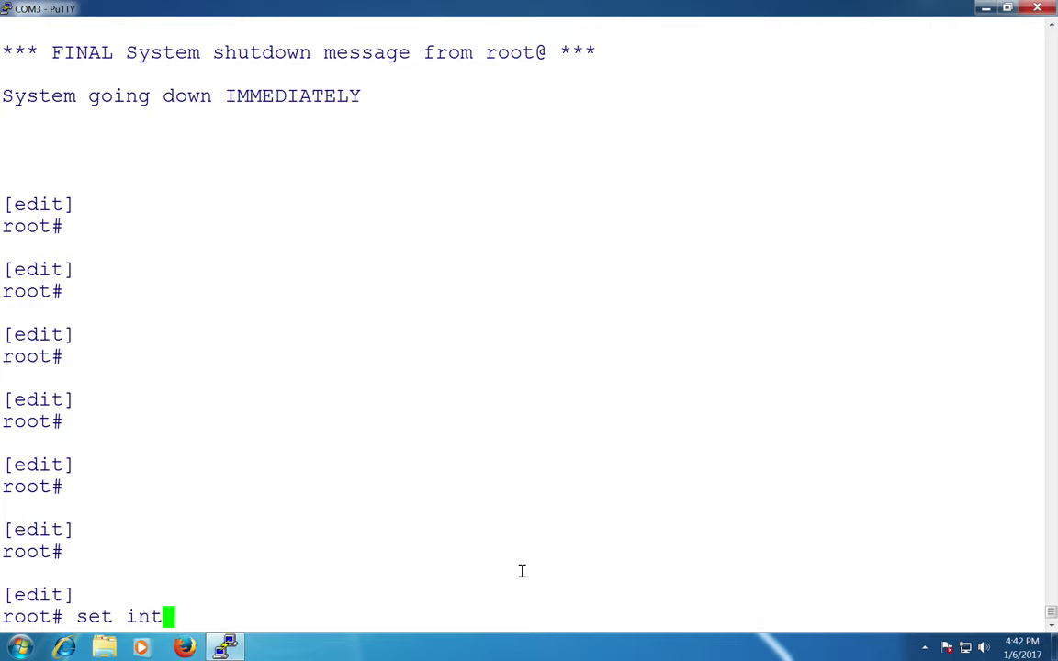
{"action": "type", "text": "erfaces ge-0/0"}
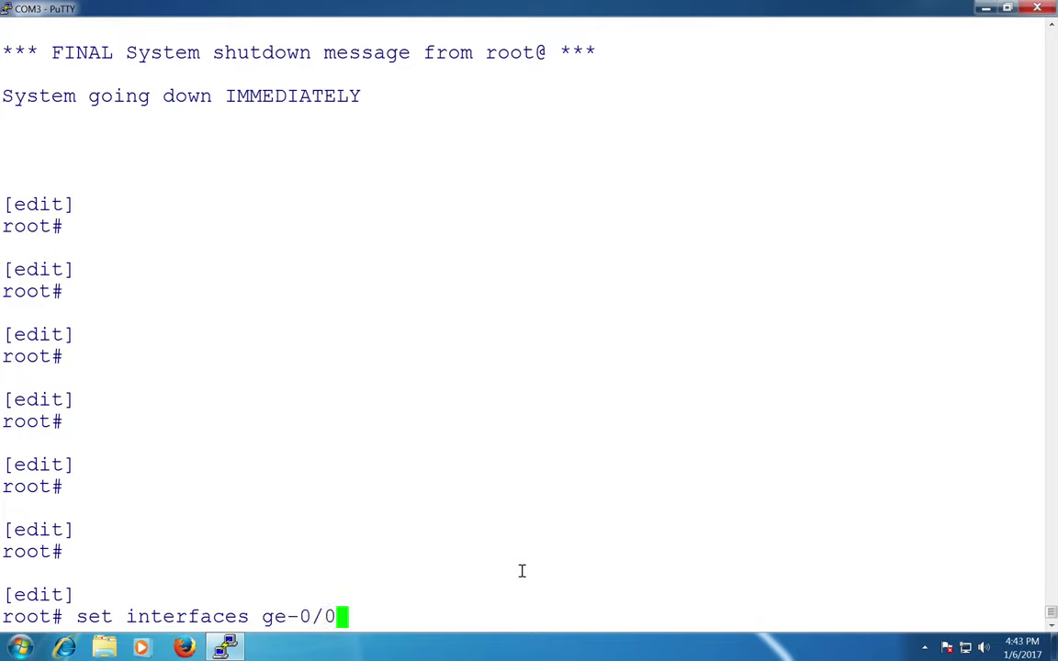
{"action": "type", "text": "/0 unit "}
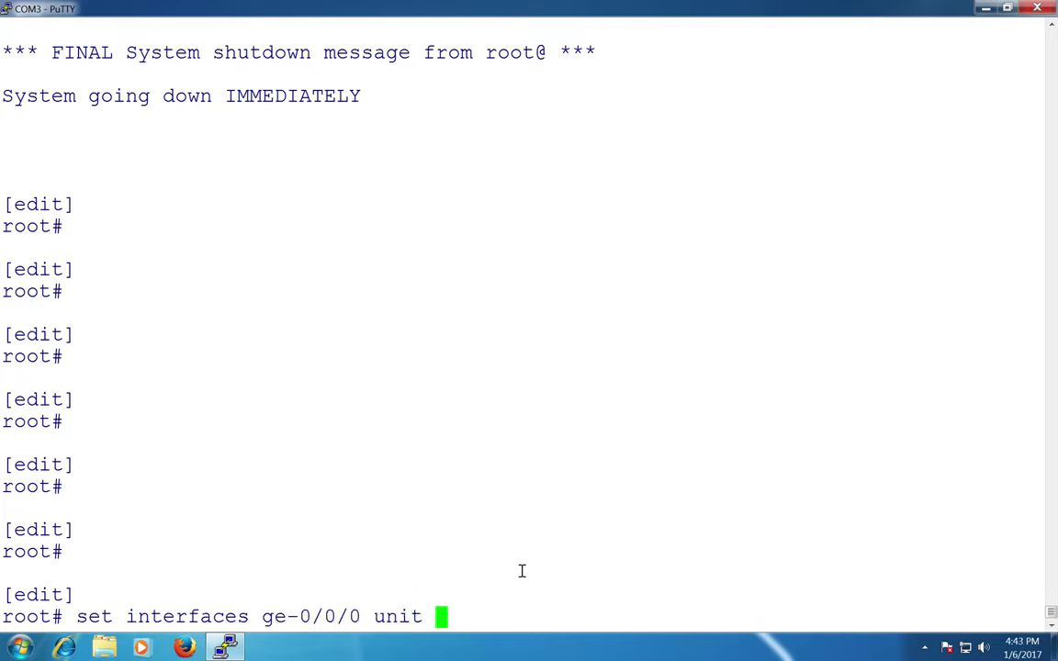
{"action": "type", "text": "0 family u"}
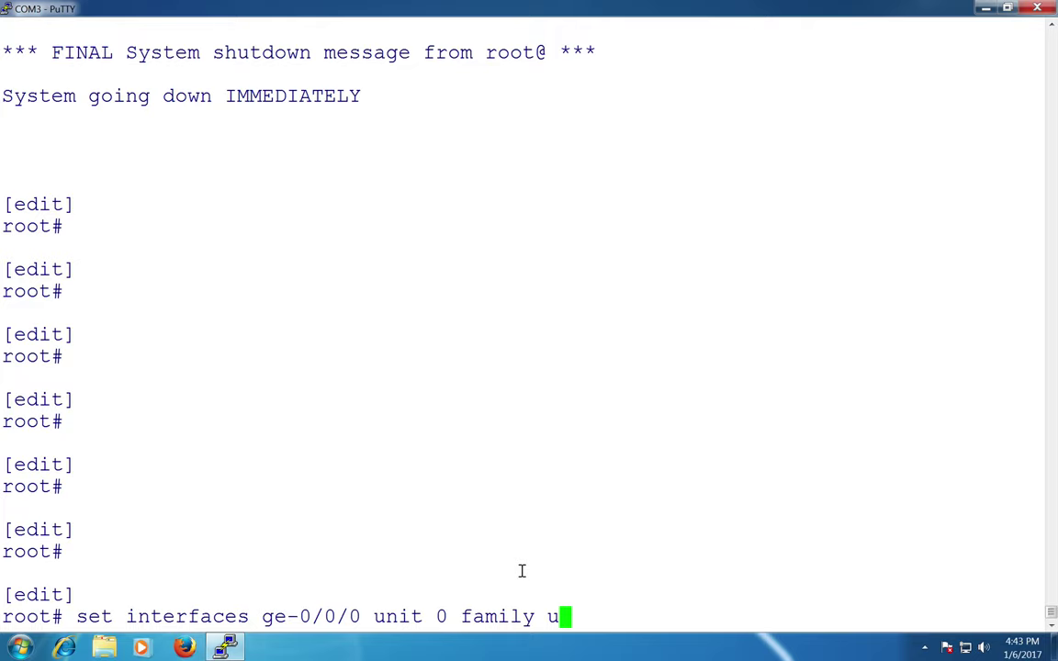
{"action": "key", "text": "BackSpace"}
{"action": "type", "text": "inet "}
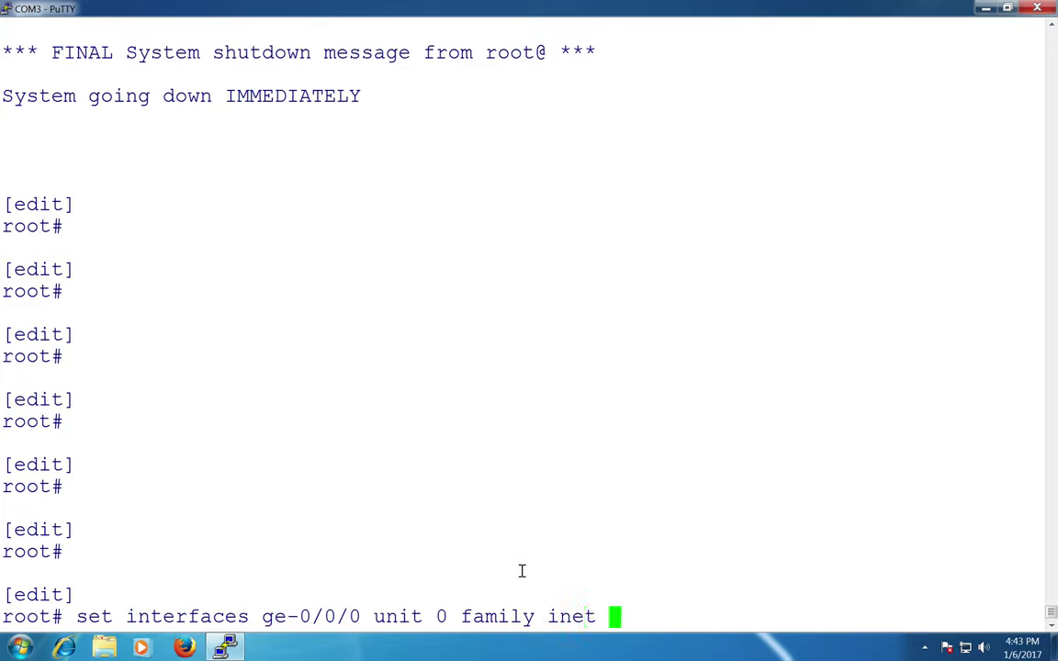
{"action": "type", "text": "address "}
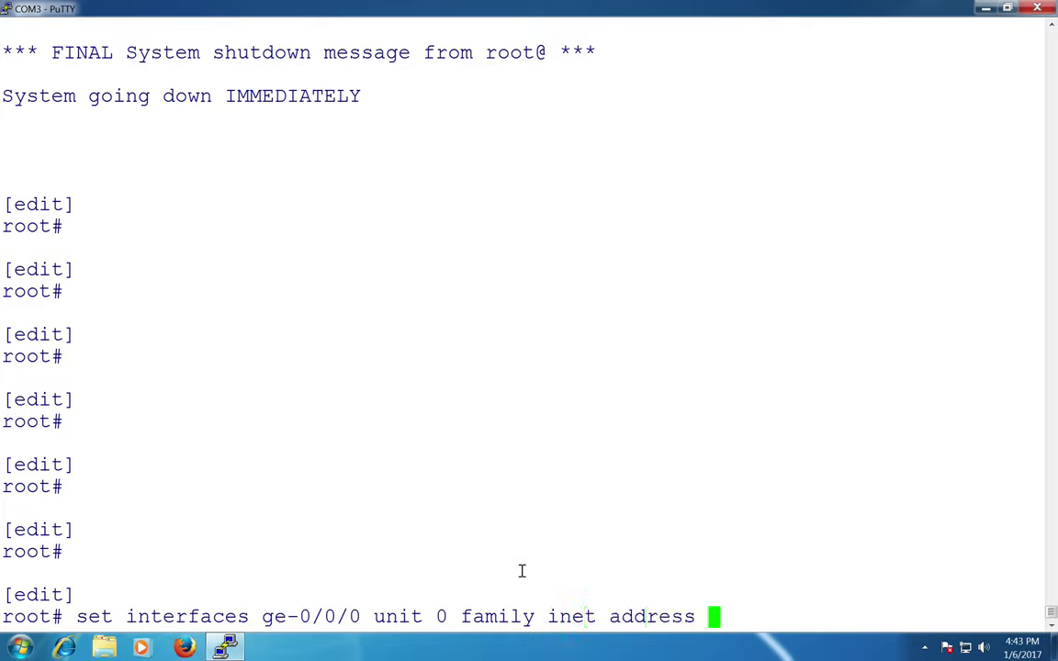
{"action": "type", "text": "10.0.0.254/24"}
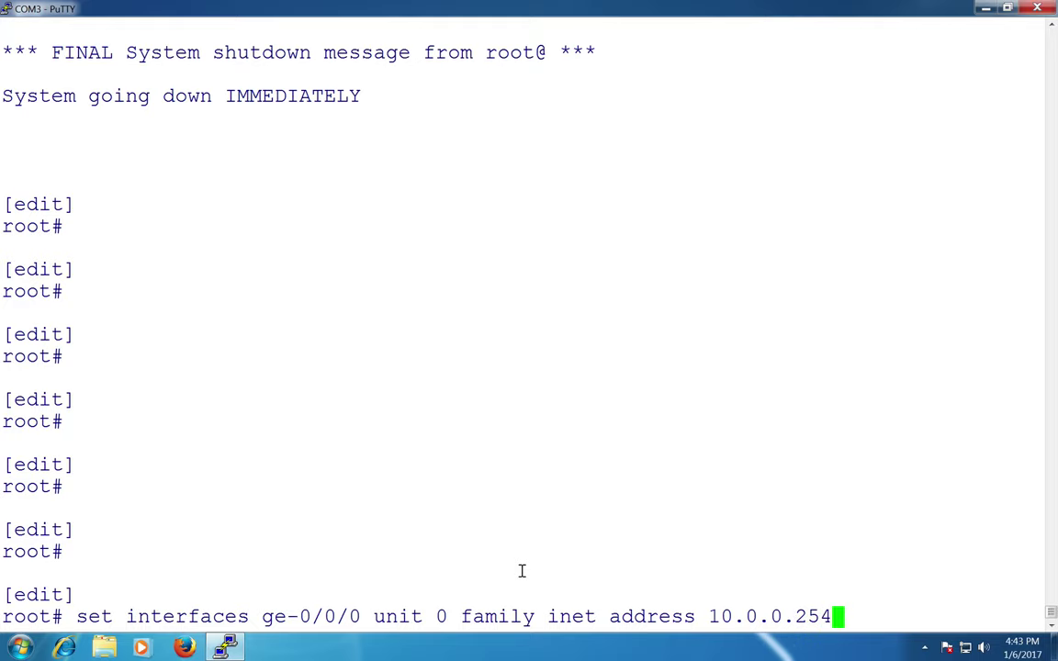
{"action": "key", "text": "Return"}
{"action": "type", "text": "set "}
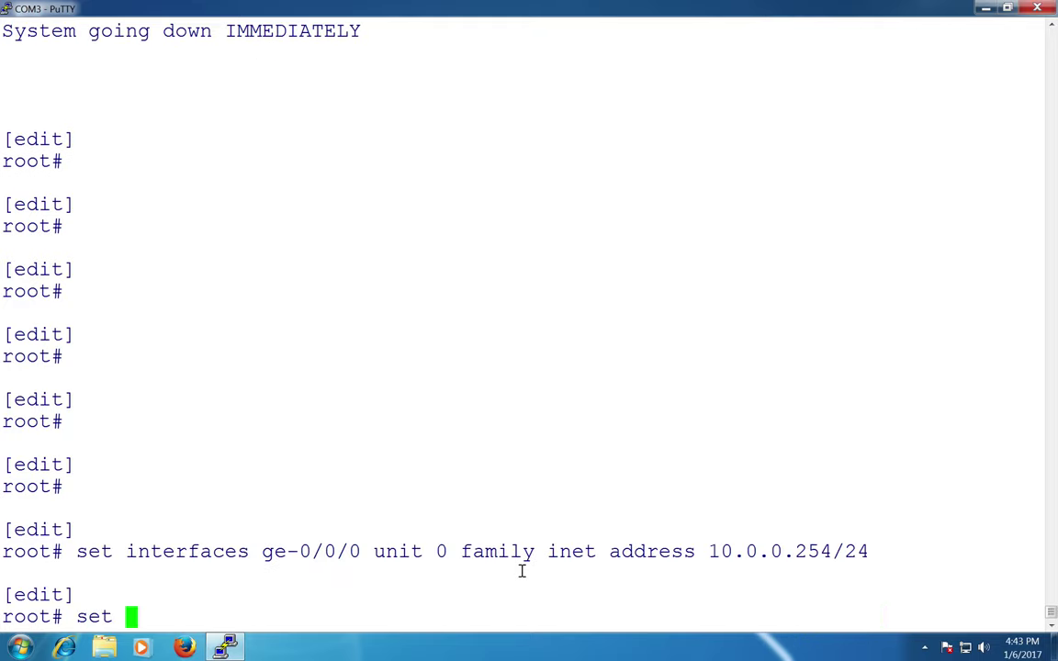
{"action": "type", "text": "interfaces ge-"}
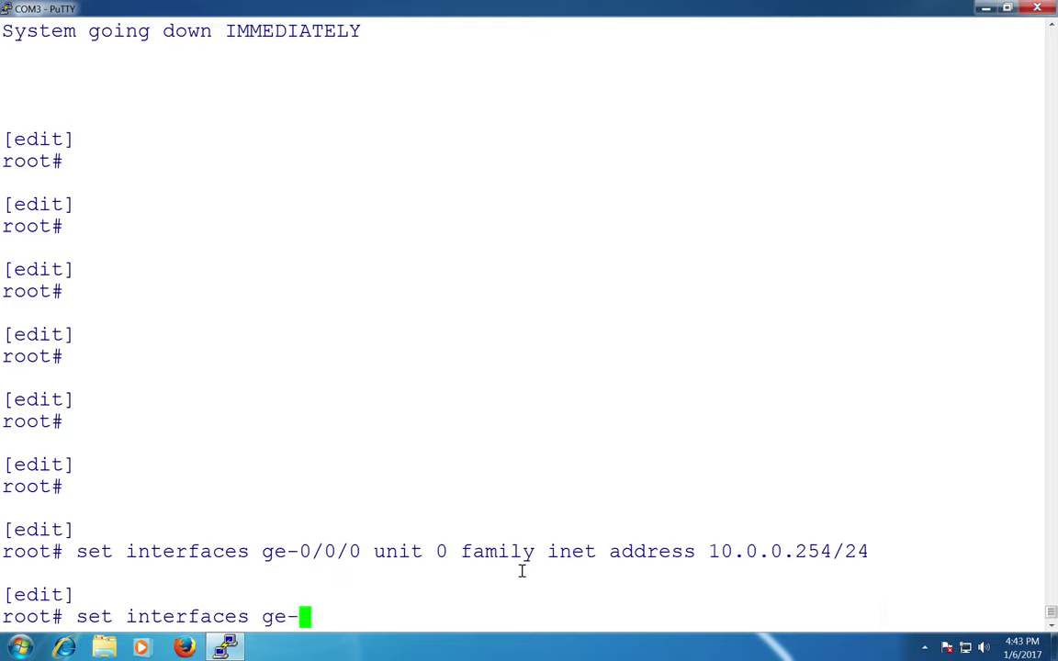
{"action": "type", "text": "0/0/1 unit 0 "}
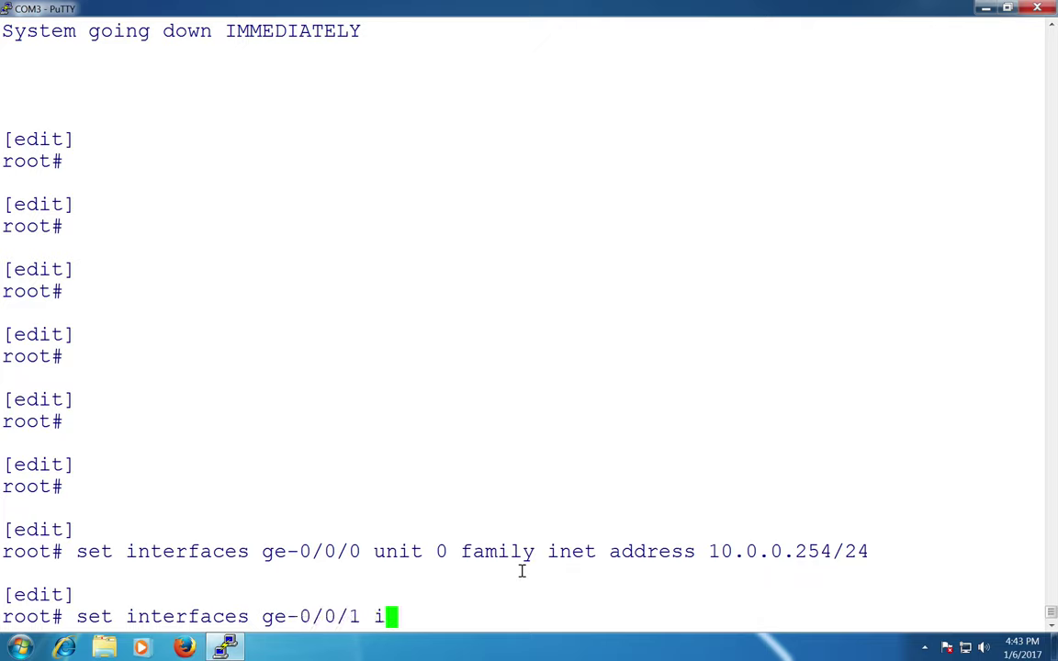
{"action": "type", "text": "fa"}
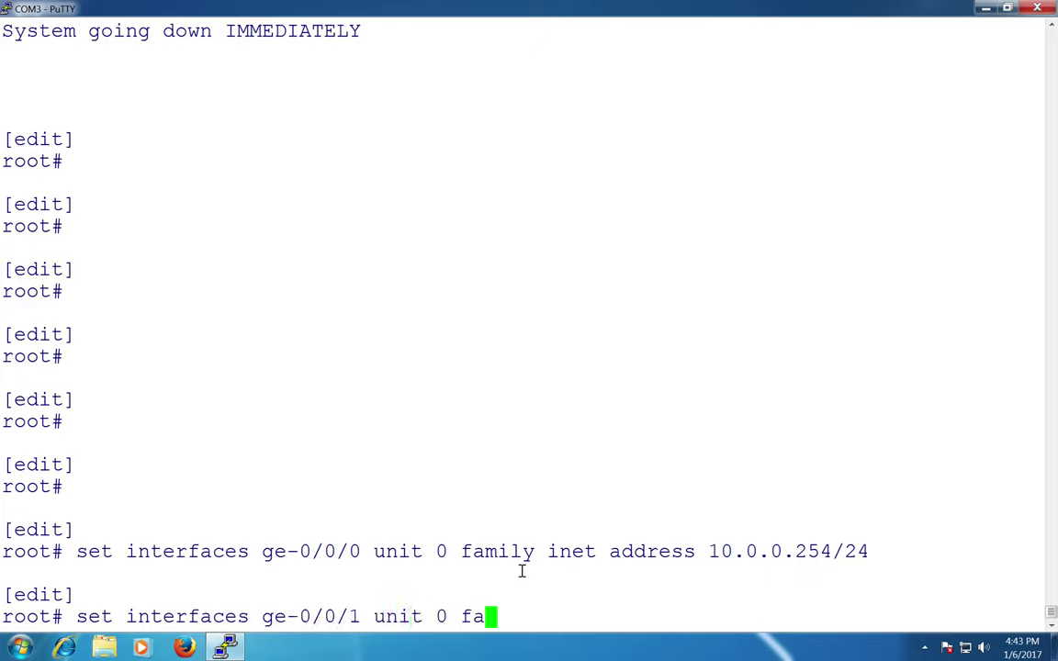
{"action": "type", "text": "mily inet address "}
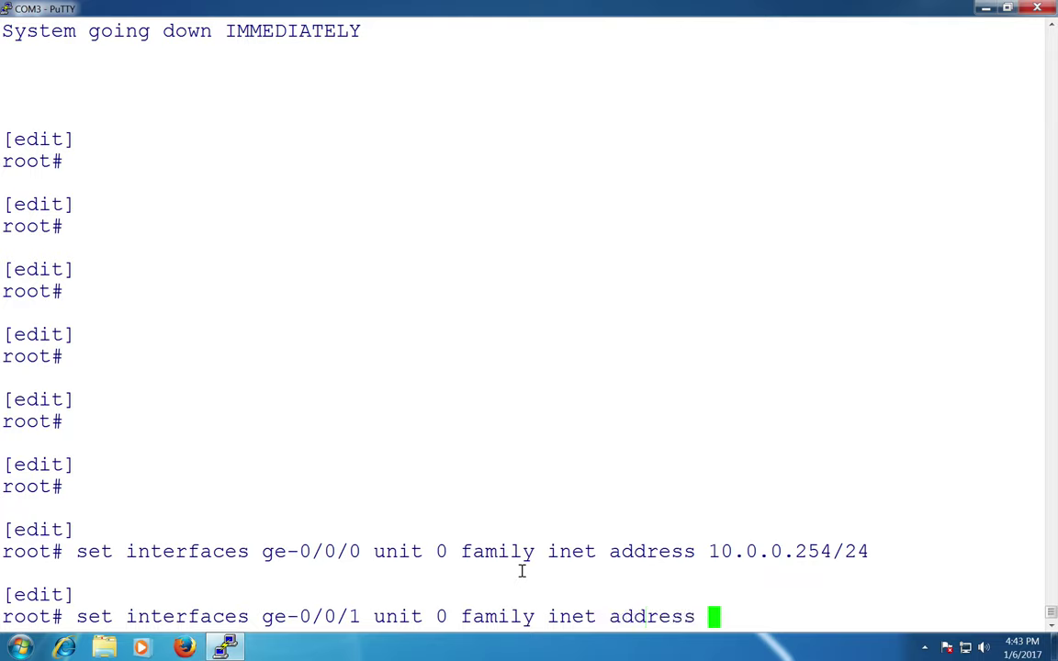
{"action": "type", "text": "192.168.3.100/24"}
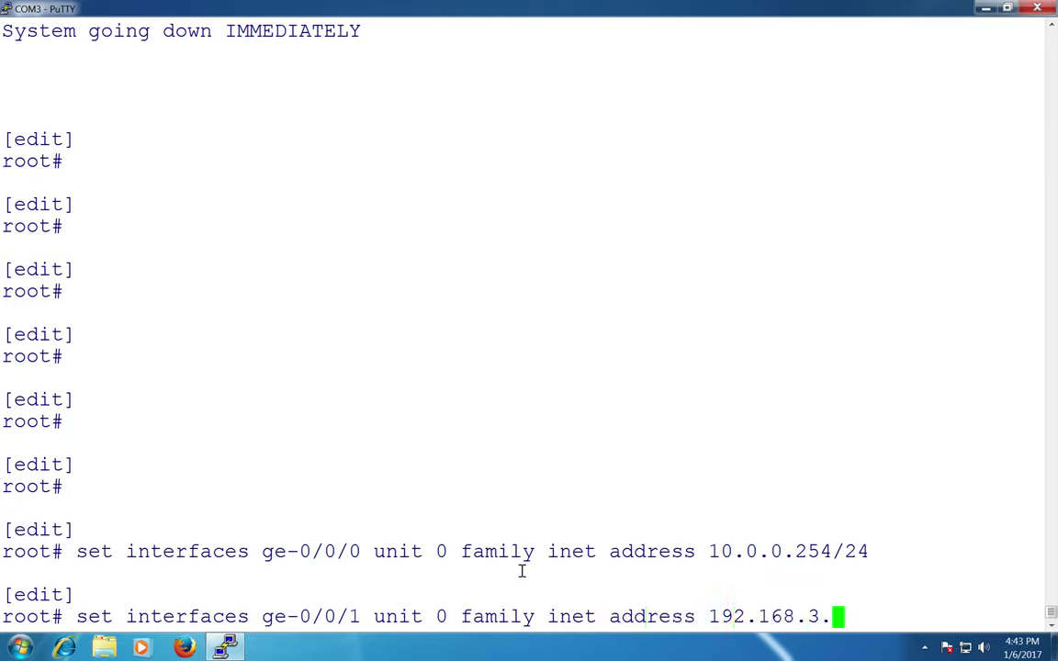
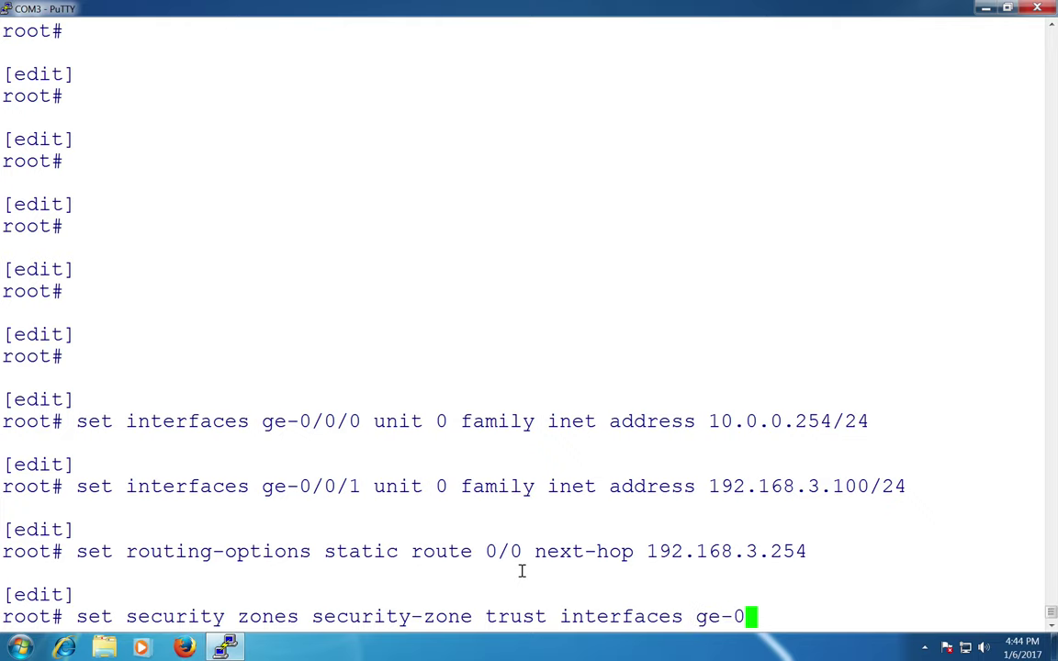
Assign ge-0/0/0 to the trust zone and ge-0/0/1 to the untrust zone.
{"action": "key", "text": "Return"}
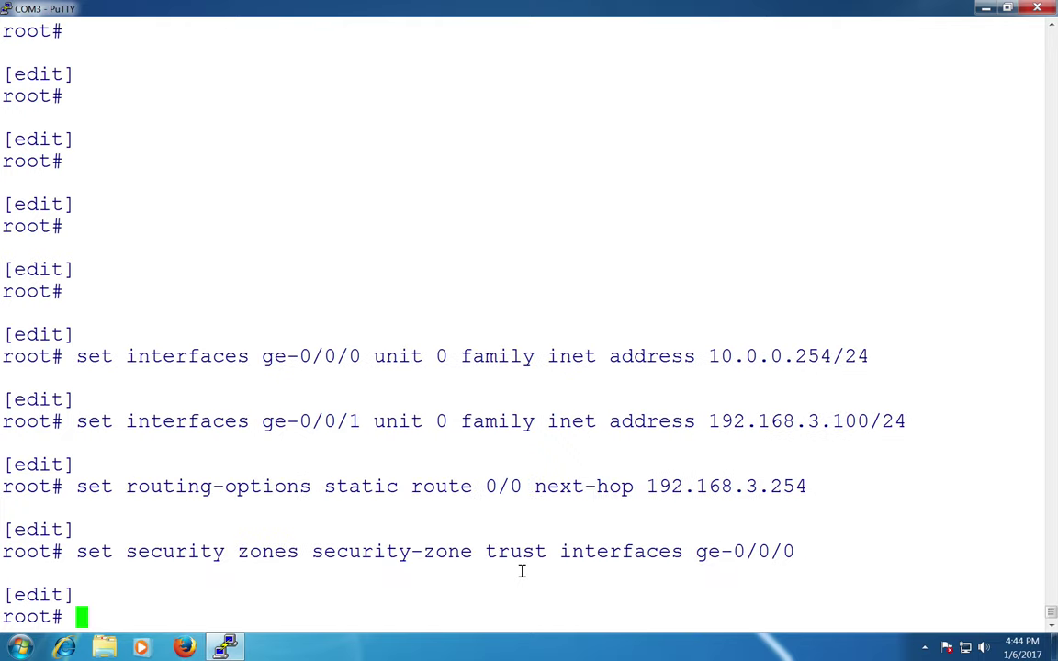
{"action": "type", "text": "set security "}
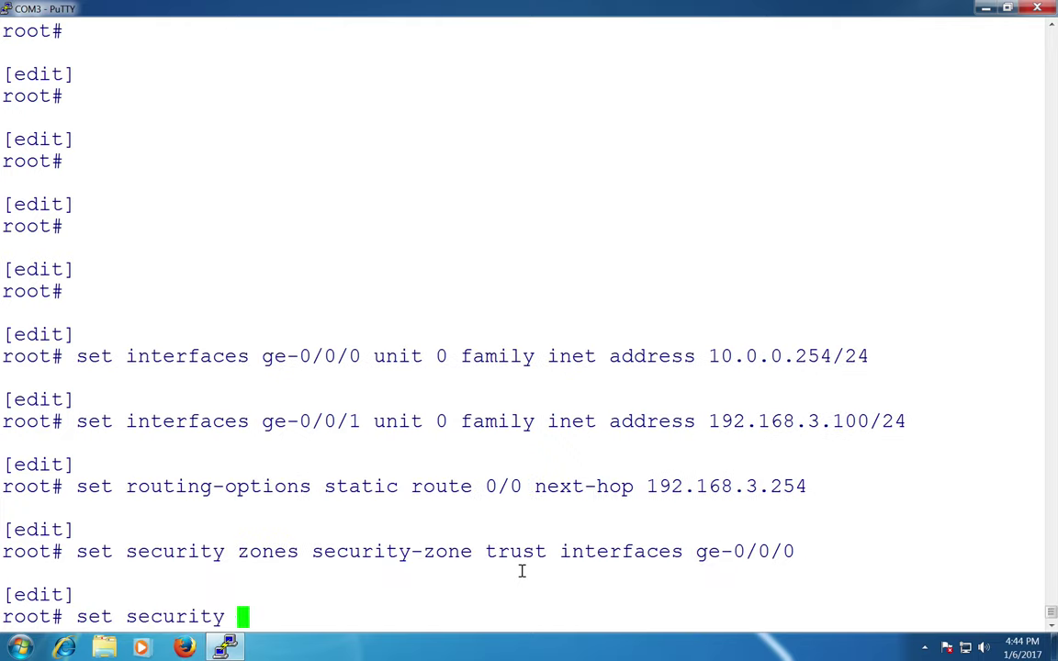
{"action": "type", "text": "zones security-zone "}
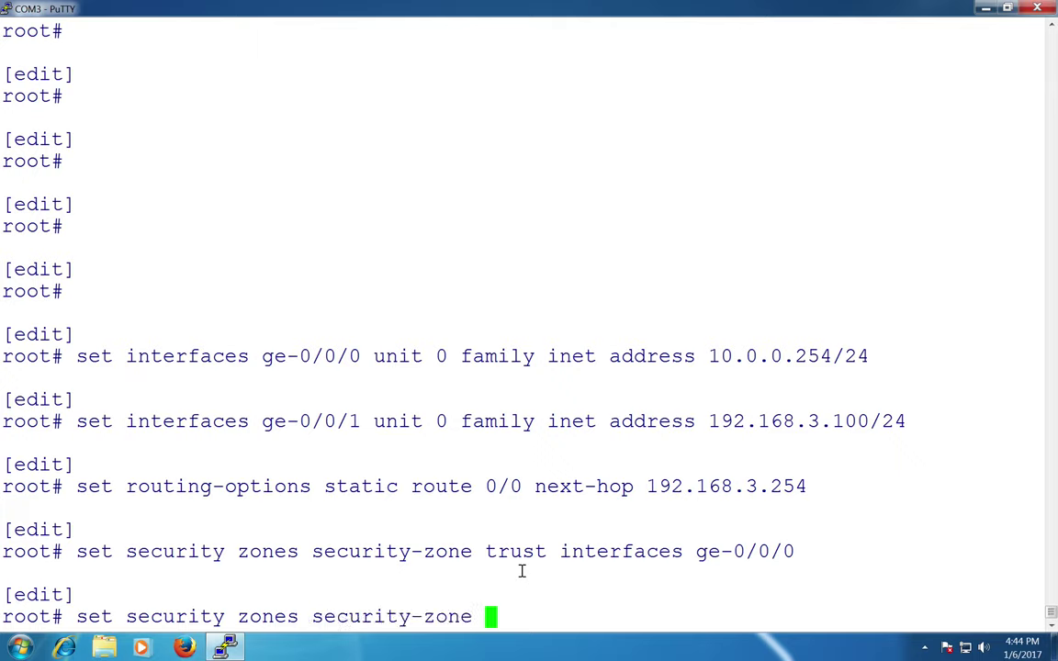
{"action": "type", "text": "untrus"}
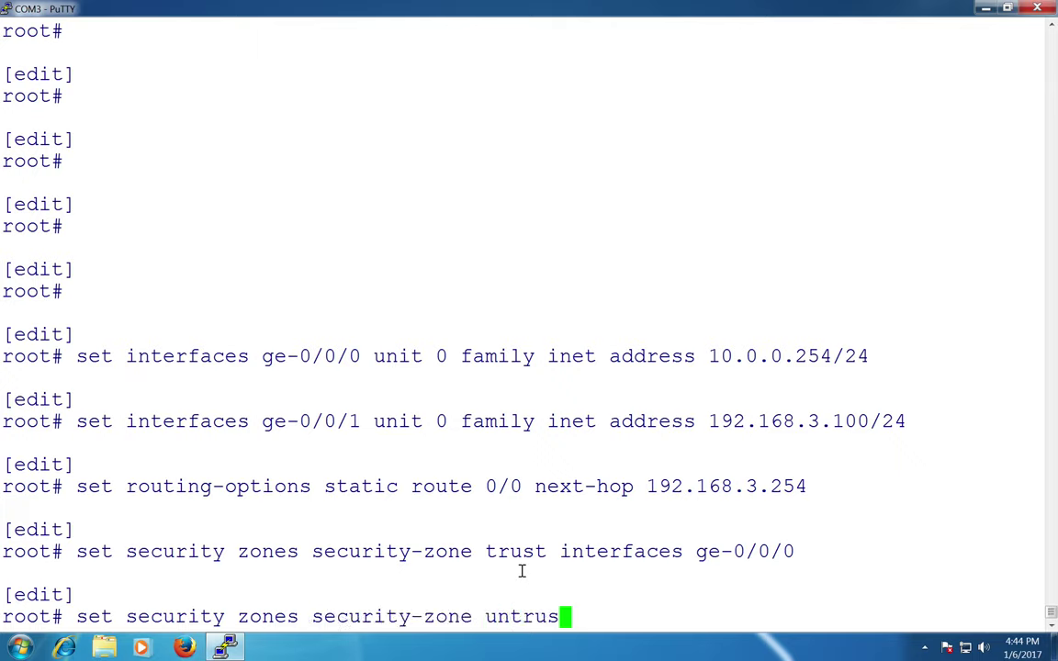
{"action": "key", "text": "BackSpace"}
{"action": "type", "text": "t in"}
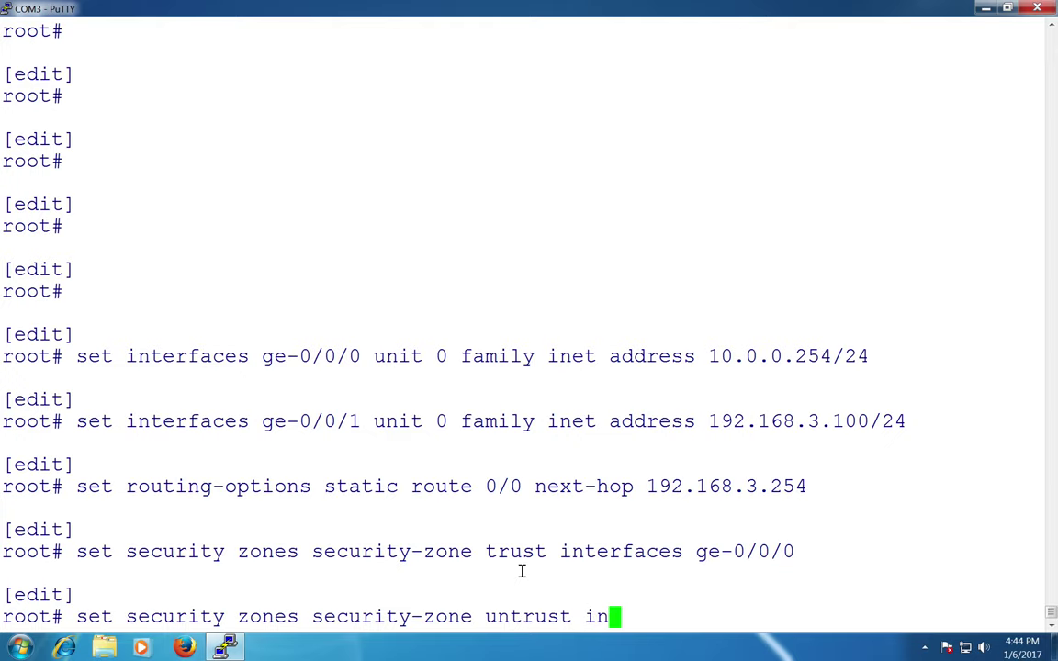
{"action": "type", "text": "terfaces ge-0/0/1"}
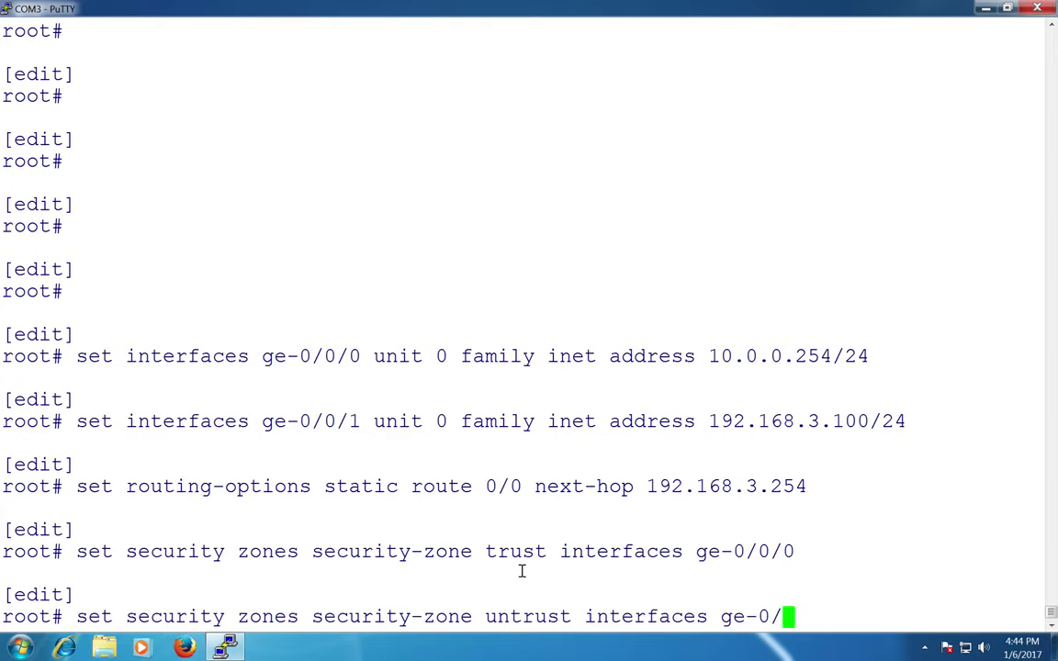
{"action": "key", "text": "Return"}
Allow all host-inbound-traffic system-services on the trust zone.
{"action": "type", "text": "set security "}
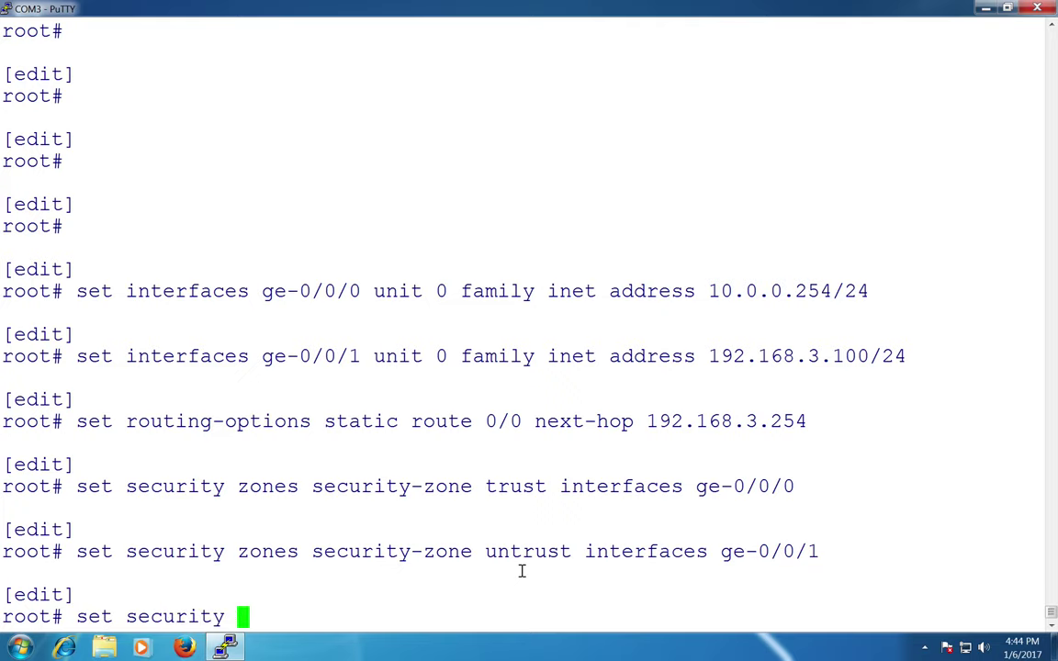
{"action": "type", "text": "zones tr"}
{"action": "key", "text": "space"}
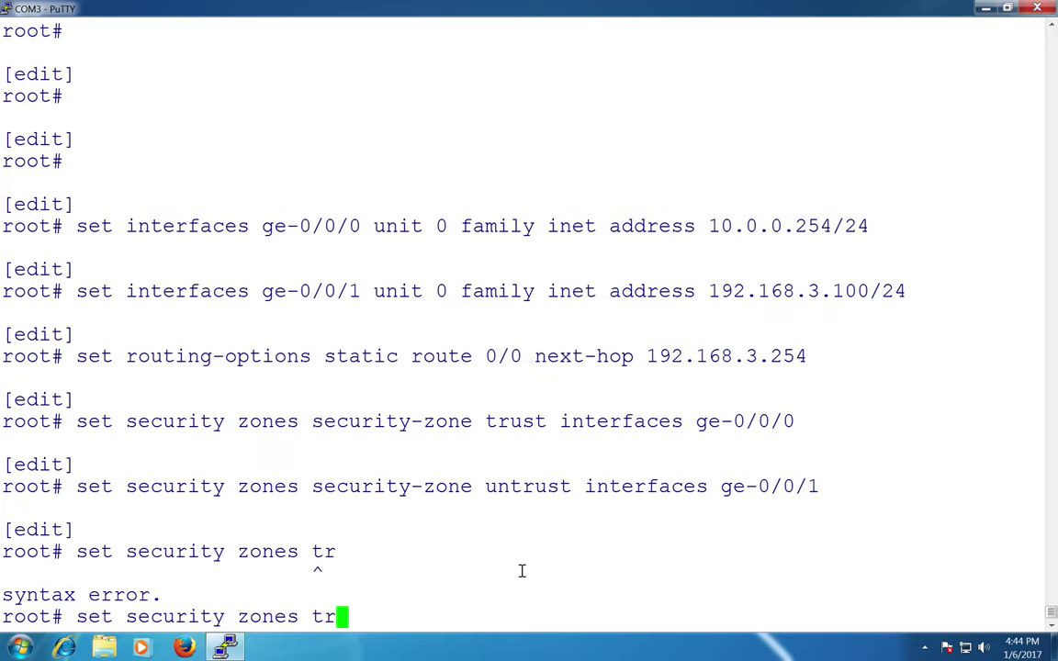
{"action": "type", "text": "us"}
{"action": "key", "text": "space"}
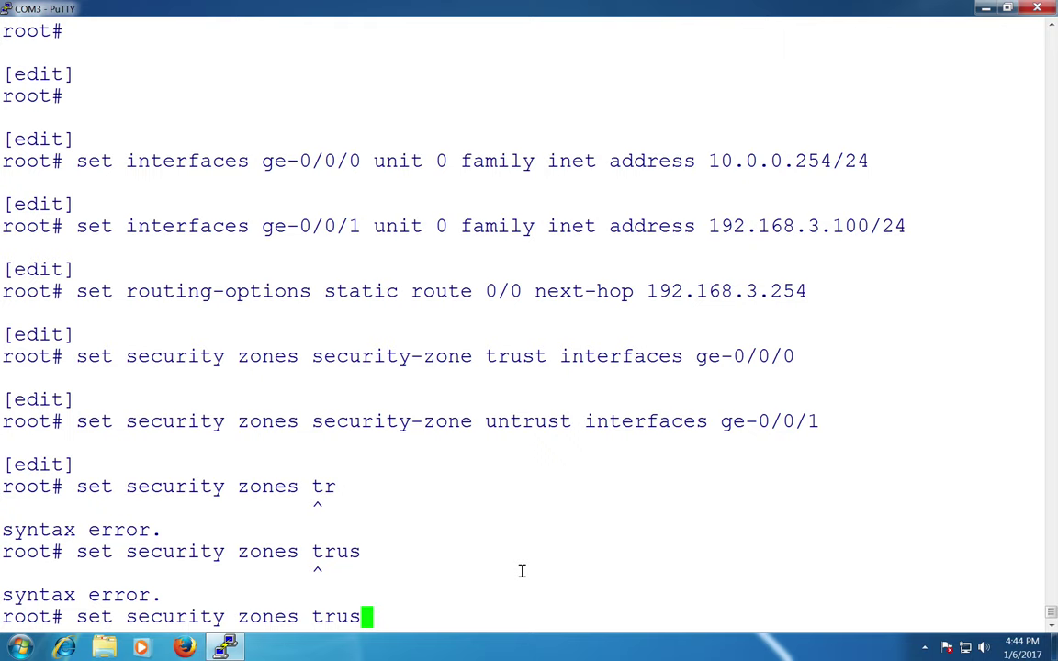
{"action": "type", "text": "t"}
{"action": "key", "text": "space"}
{"action": "key", "text": "BackSpace"}
{"action": "key", "text": "BackSpace"}
{"action": "key", "text": "BackSpace"}
{"action": "key", "text": "BackSpace"}
{"action": "key", "text": "BackSpace"}
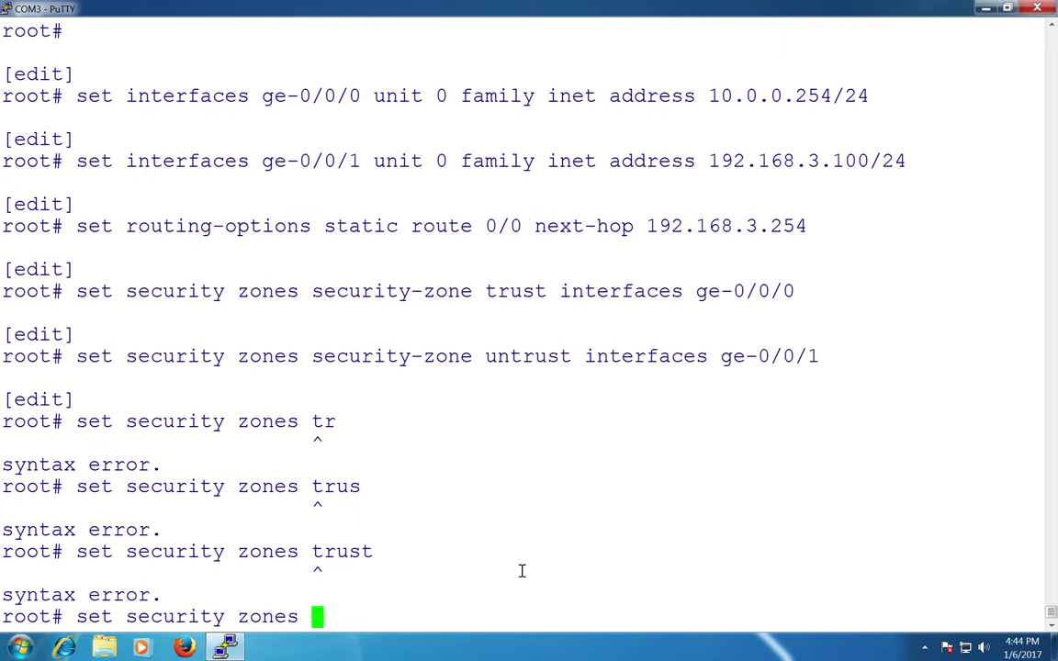
{"action": "type", "text": "s"}
{"action": "key", "text": "space"}
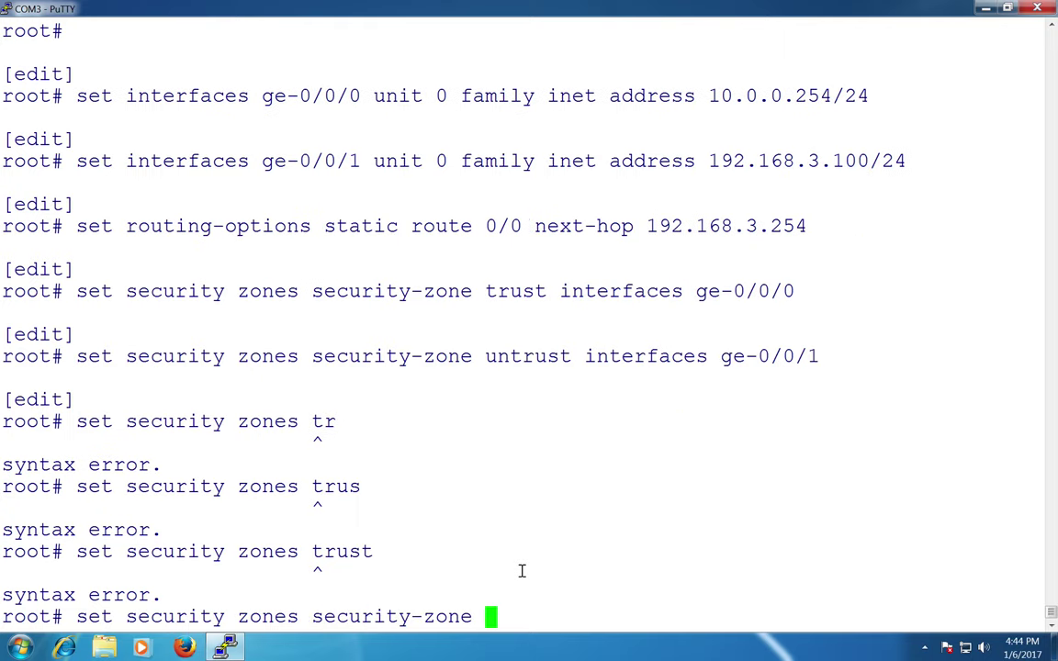
{"action": "type", "text": "tri"}
{"action": "key", "text": "BackSpace"}
{"action": "key", "text": "BackSpace"}
{"action": "type", "text": "u"}
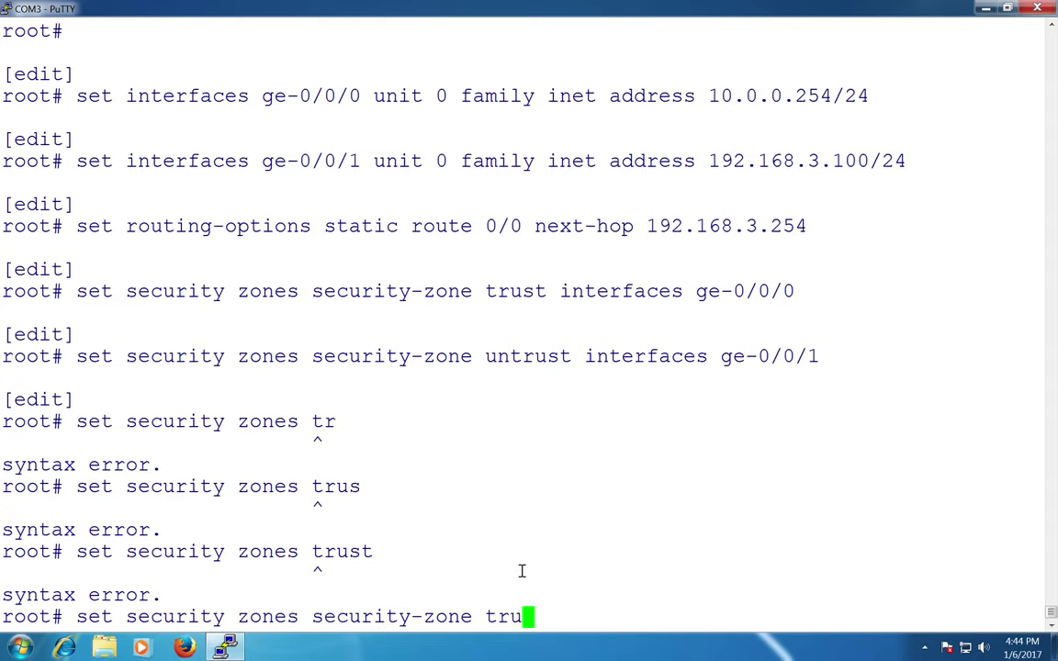
{"action": "type", "text": "st host-inbound-traffic "}
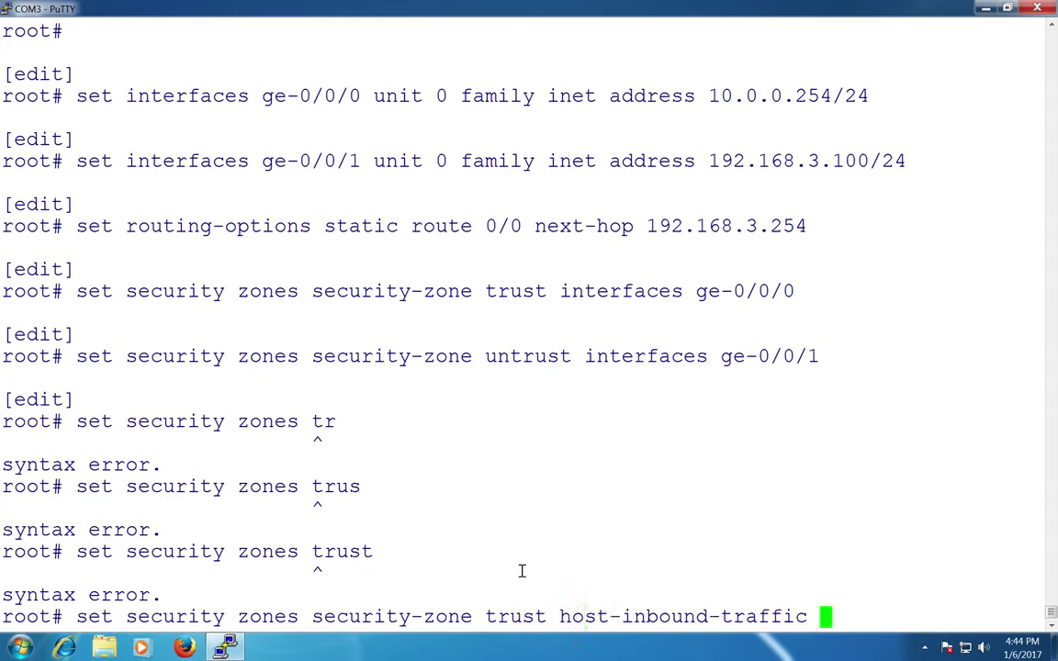
{"action": "type", "text": "system-services "}
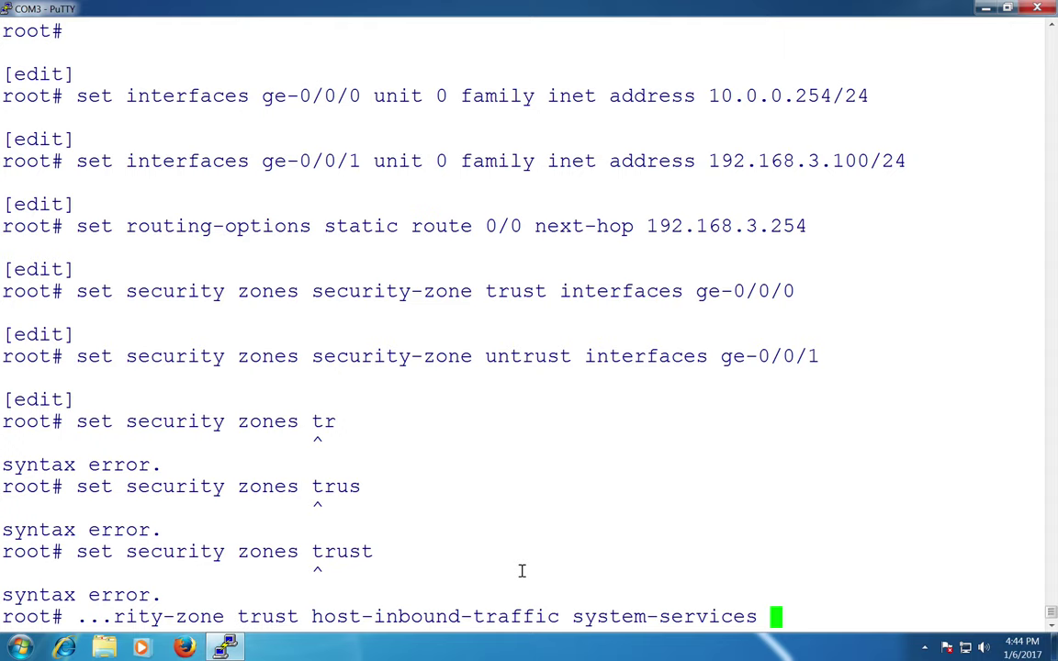
{"action": "type", "text": "all"}
{"action": "key", "text": "Return"}
{"action": "type", "text": "set system "}
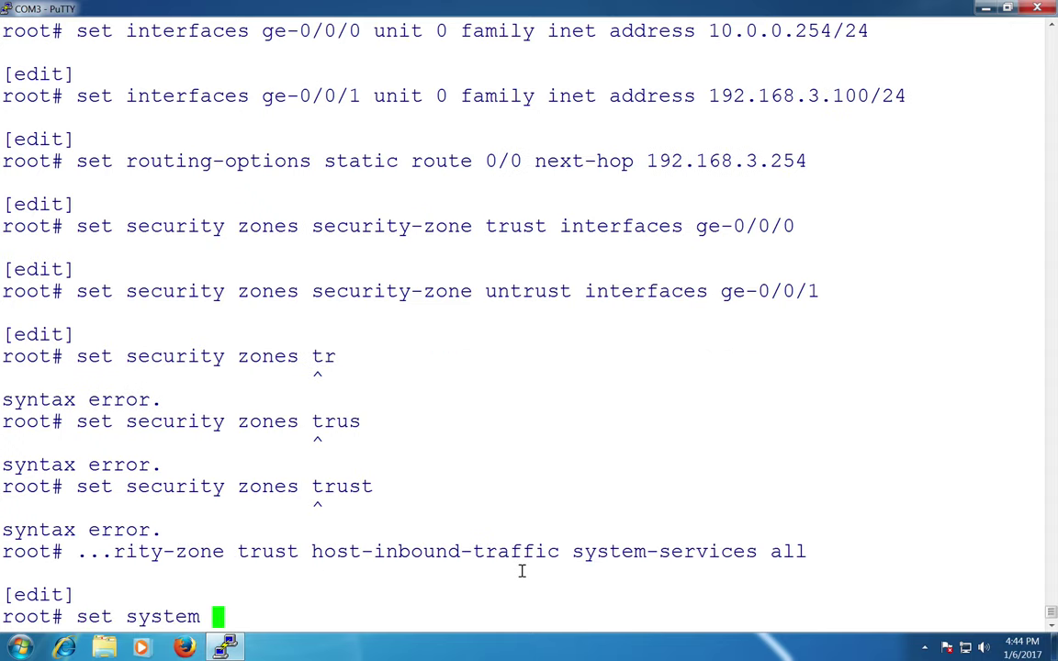
{"action": "type", "text": "services http"}
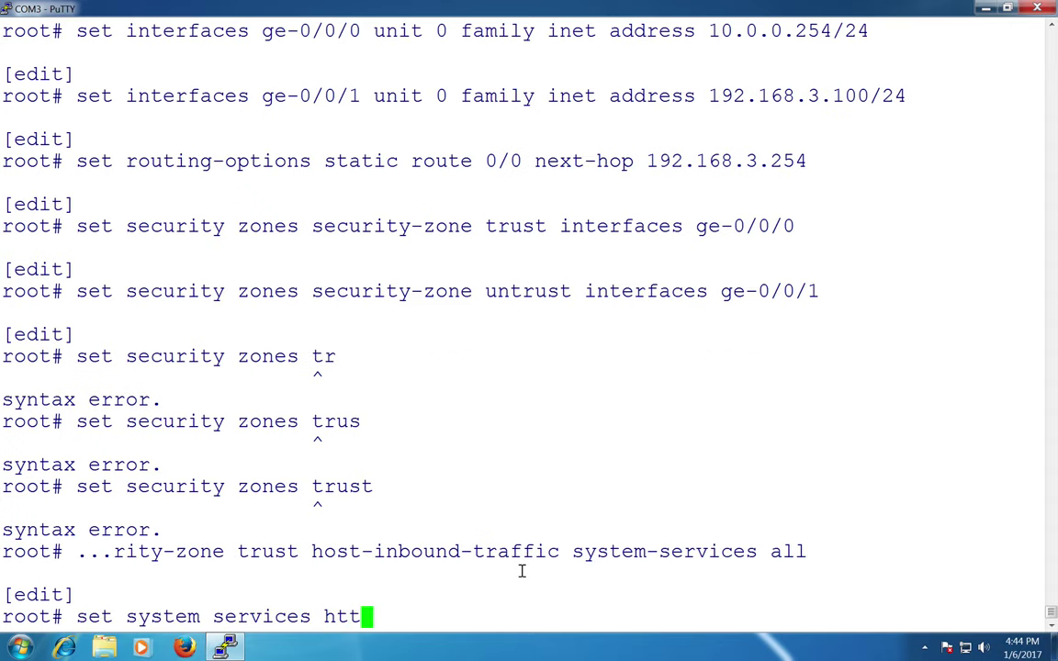
Enable HTTP web management with 'set system services web-management http'.
{"action": "key", "text": "Return"}
{"action": "key", "text": "Up"}
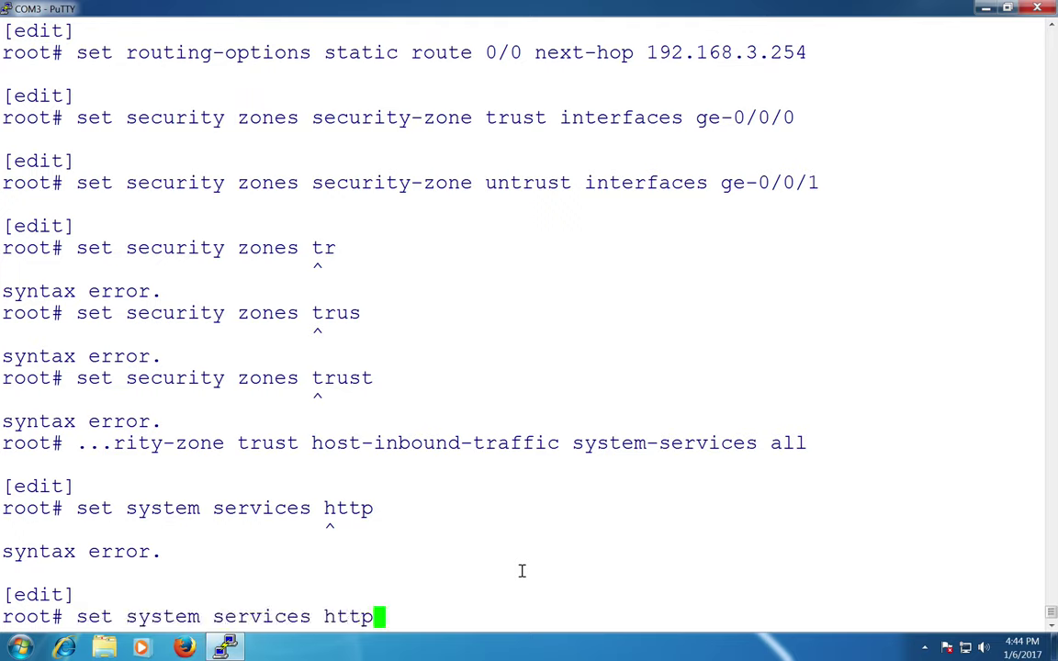
{"action": "key", "text": "BackSpace"}
{"action": "key", "text": "BackSpace"}
{"action": "key", "text": "BackSpace"}
{"action": "key", "text": "BackSpace"}
{"action": "type", "text": "we"}
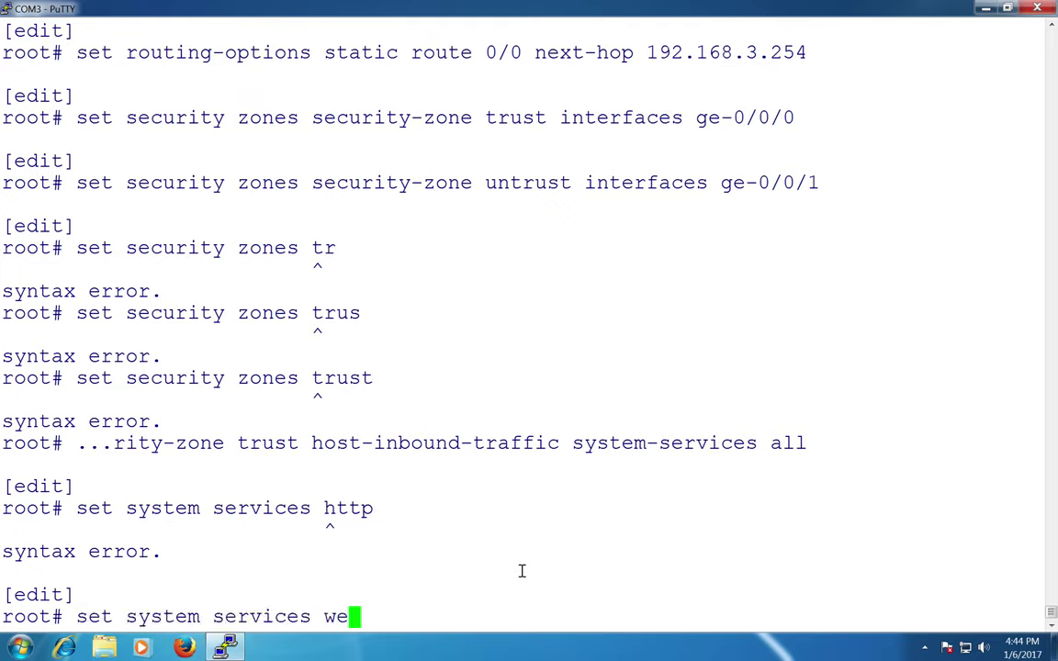
{"action": "type", "text": "b-management http"}
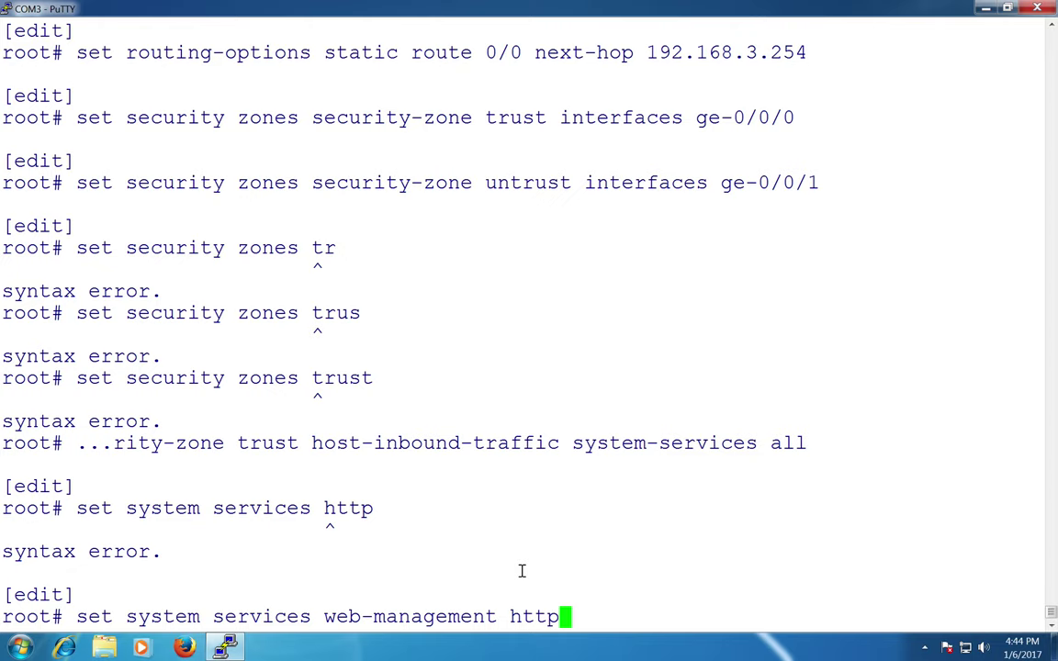
{"action": "key", "text": "Return"}
Enable the SSH system service with 'set system services ssh'.
{"action": "key", "text": "Up"}
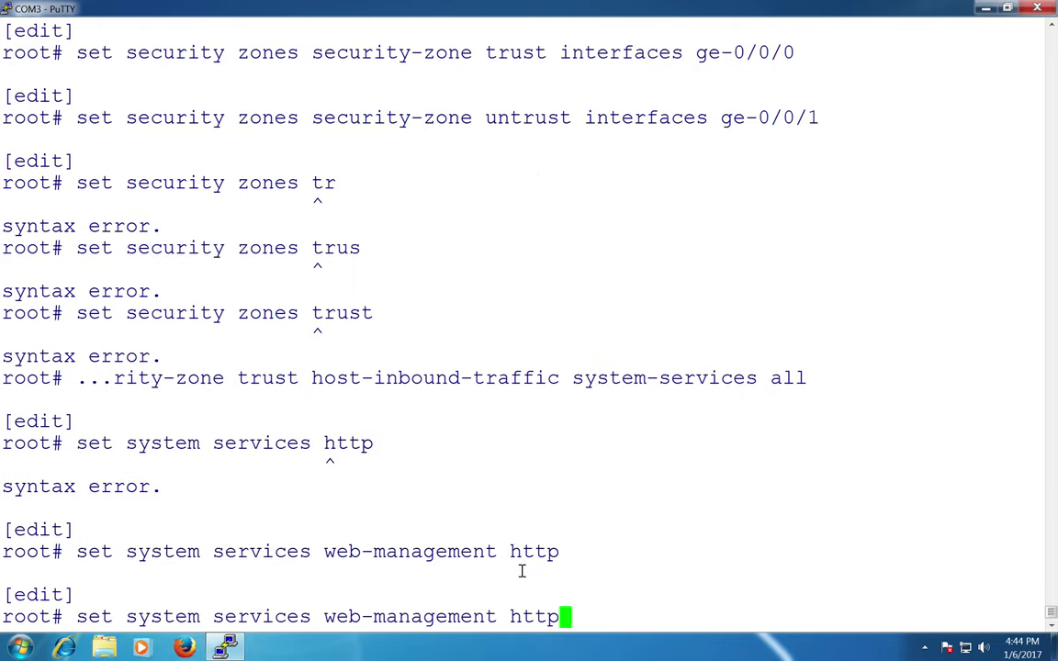
{"action": "key", "text": "BackSpace"}
{"action": "key", "text": "BackSpace"}
{"action": "key", "text": "BackSpace"}
{"action": "key", "text": "BackSpace"}
{"action": "type", "text": "ssh"}
{"action": "key", "text": "Return"}
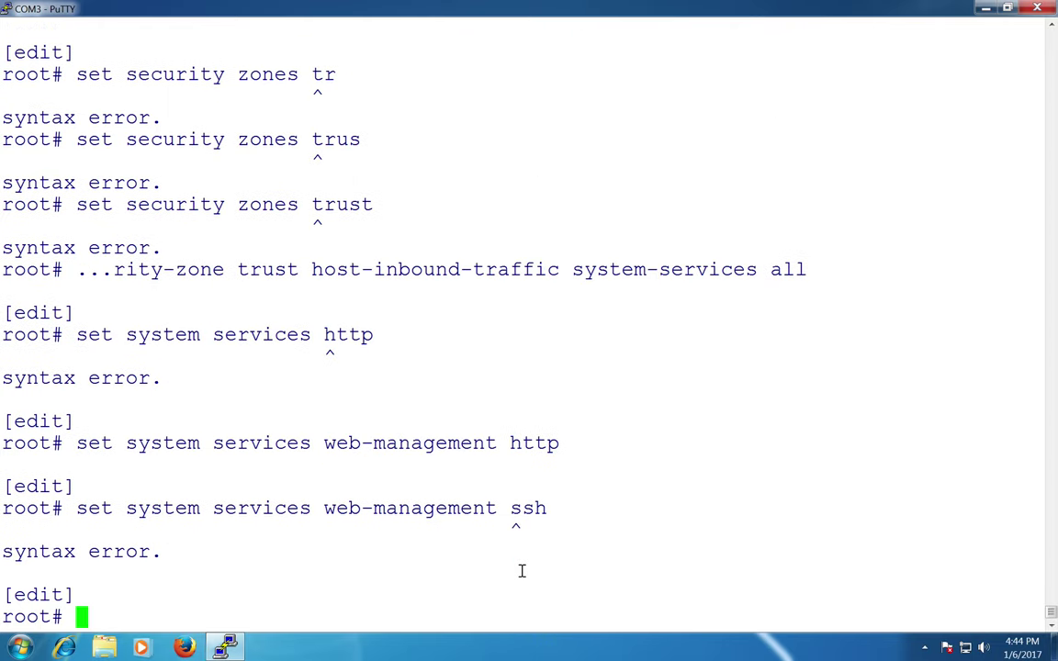
{"action": "type", "text": "set"}
{"action": "key", "text": "Up"}
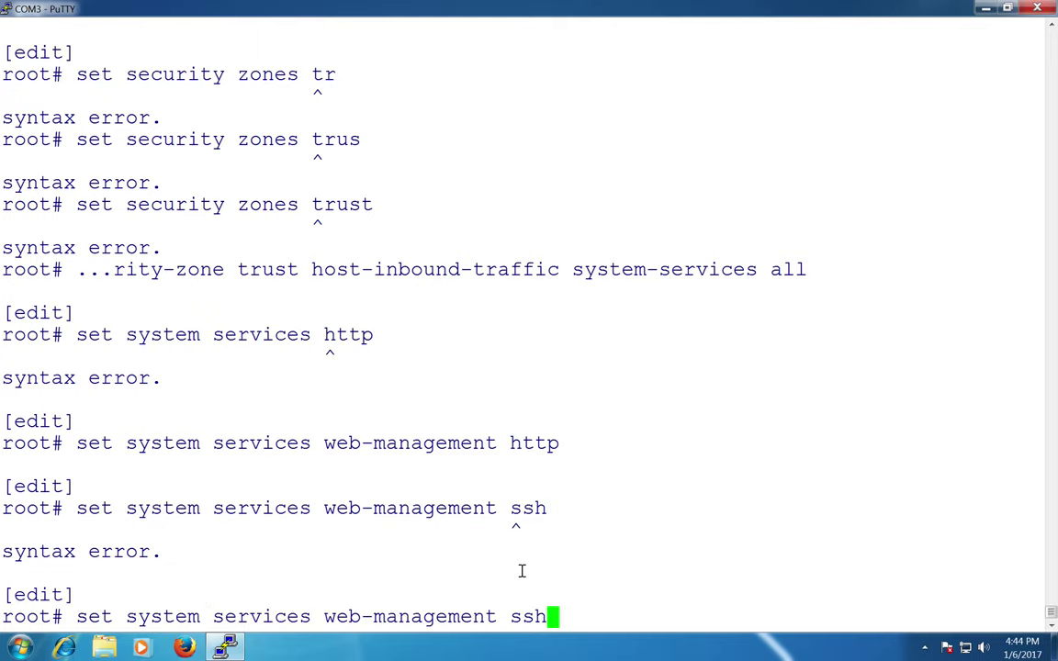
{"action": "key", "text": "BackSpace"}
{"action": "key", "text": "BackSpace"}
{"action": "key", "text": "BackSpace"}
{"action": "key", "text": "BackSpace"}
{"action": "key", "text": "BackSpace"}
{"action": "key", "text": "BackSpace"}
{"action": "key", "text": "BackSpace"}
{"action": "key", "text": "BackSpace"}
{"action": "key", "text": "BackSpace"}
{"action": "key", "text": "BackSpace"}
{"action": "key", "text": "BackSpace"}
{"action": "key", "text": "BackSpace"}
{"action": "key", "text": "BackSpace"}
{"action": "key", "text": "BackSpace"}
{"action": "key", "text": "BackSpace"}
{"action": "key", "text": "BackSpace"}
{"action": "key", "text": "BackSpace"}
{"action": "key", "text": "BackSpace"}
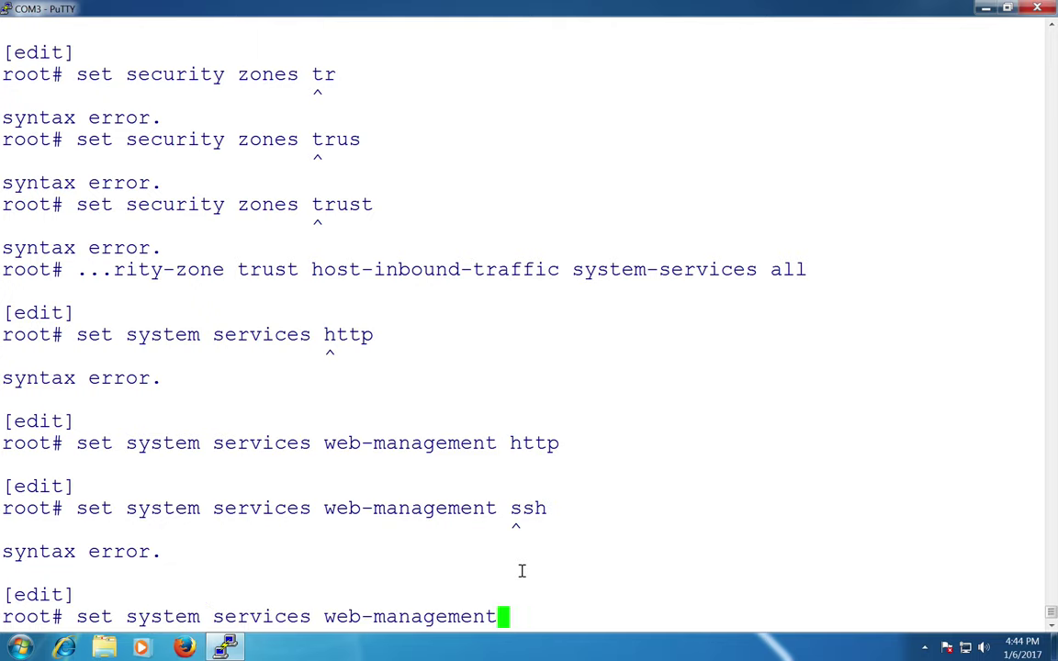
{"action": "type", "text": "ssh"}
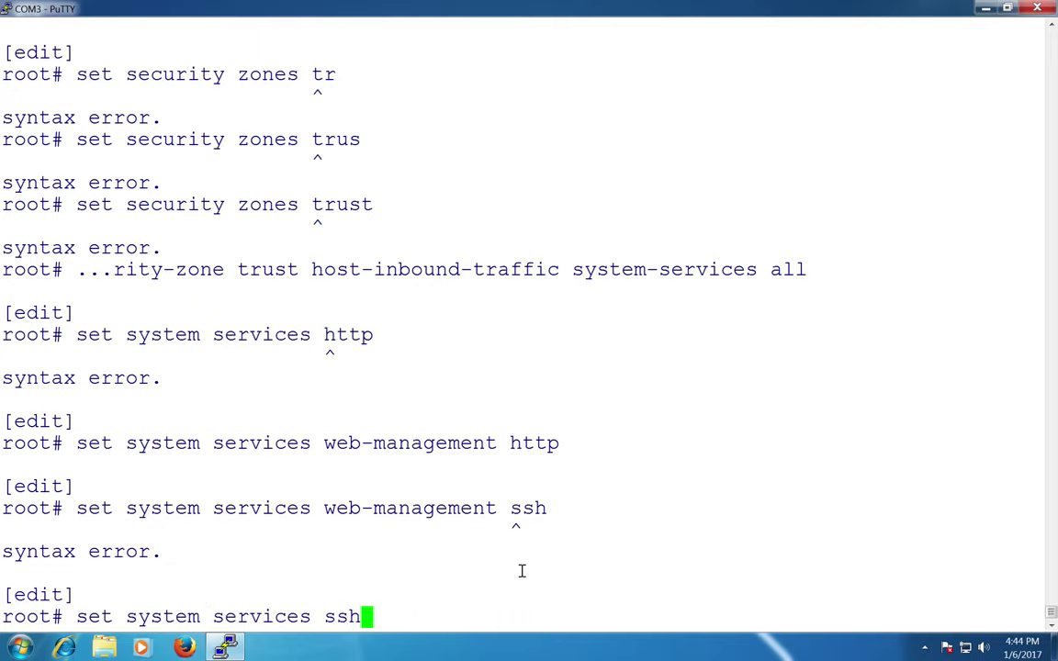
{"action": "key", "text": "Return"}
Add trust-zone address-book entry LAN as 10.0.0.0/24.
{"action": "type", "text": "set sec"}
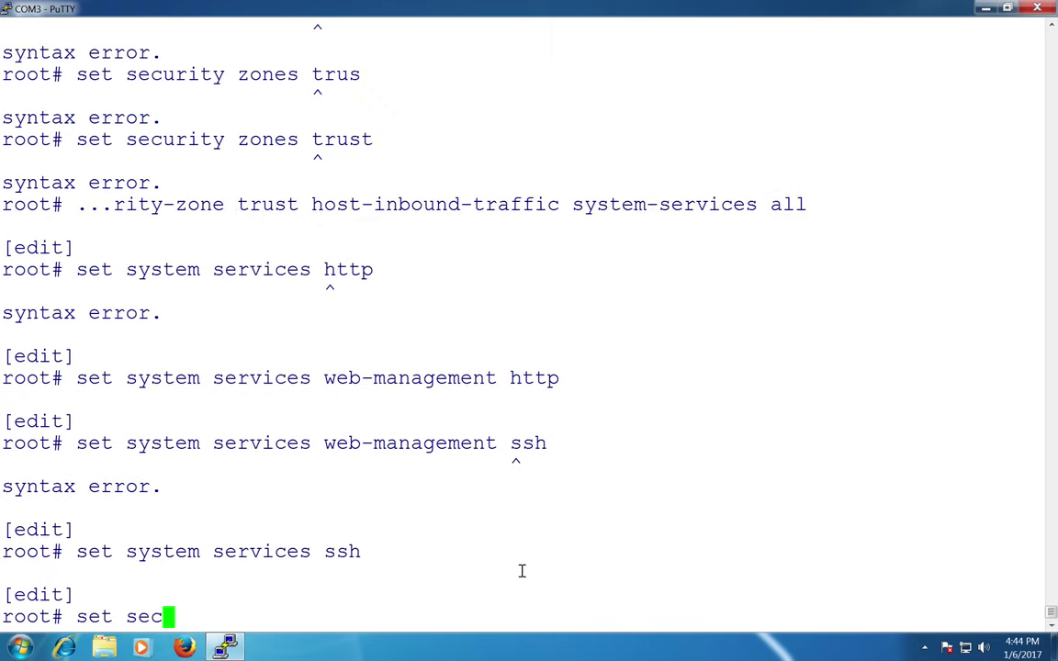
{"action": "type", "text": "urity policies f"}
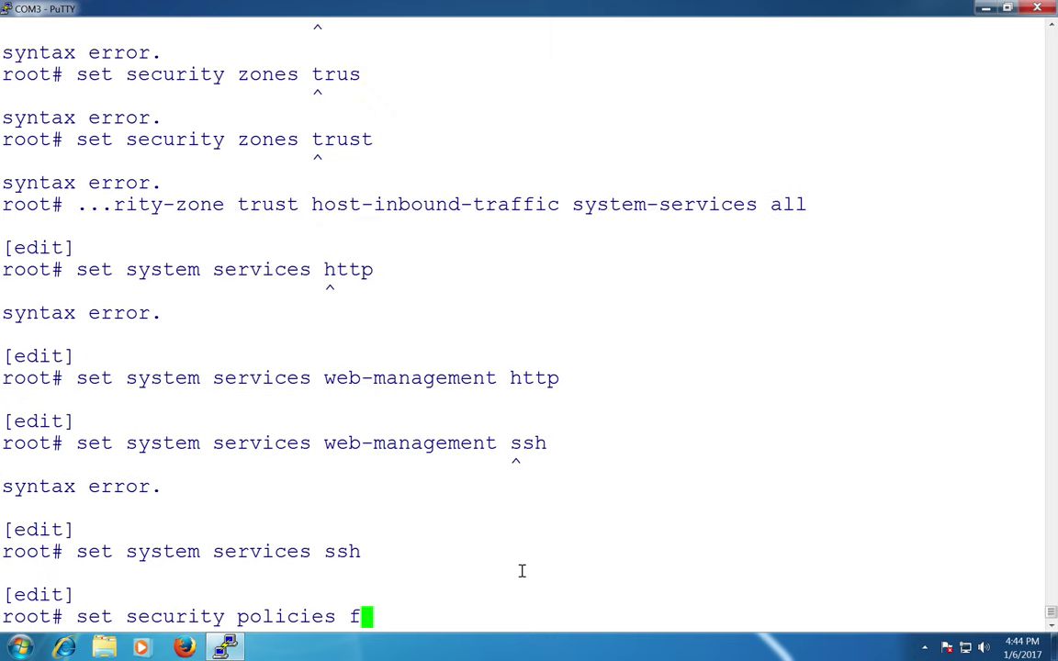
{"action": "type", "text": "rom-zone trust "}
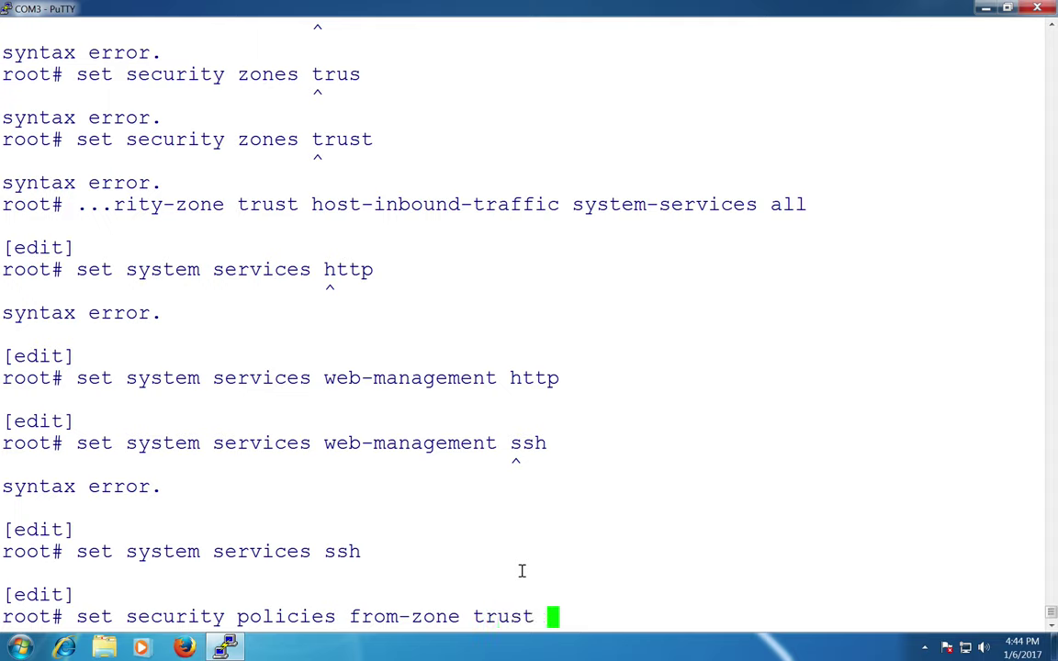
{"action": "type", "text": "to-zone untrust "}
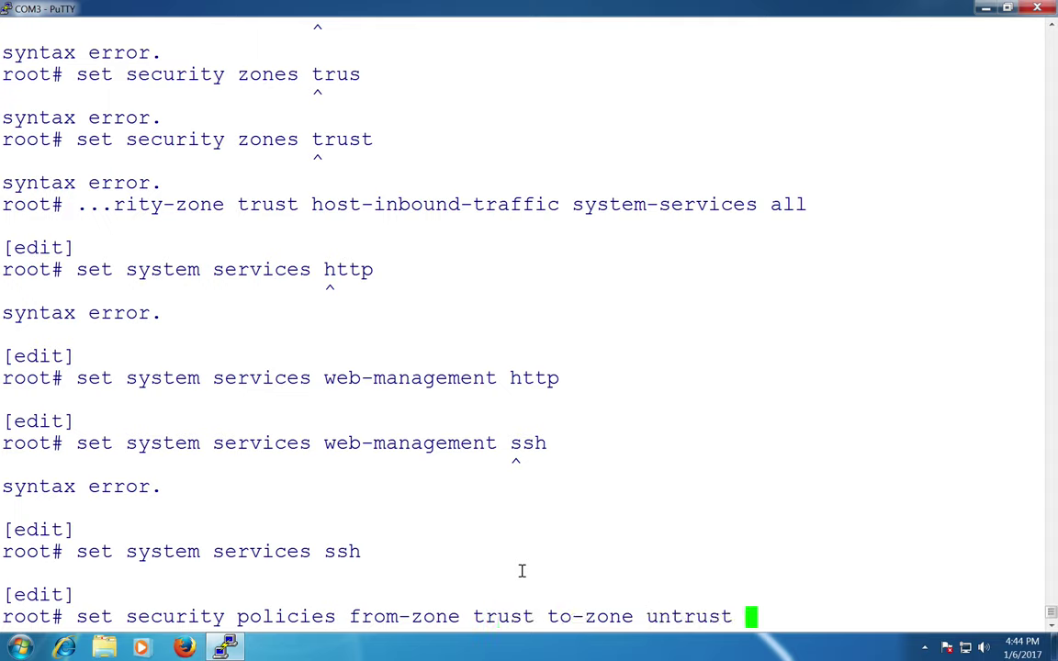
{"action": "type", "text": "policy l"}
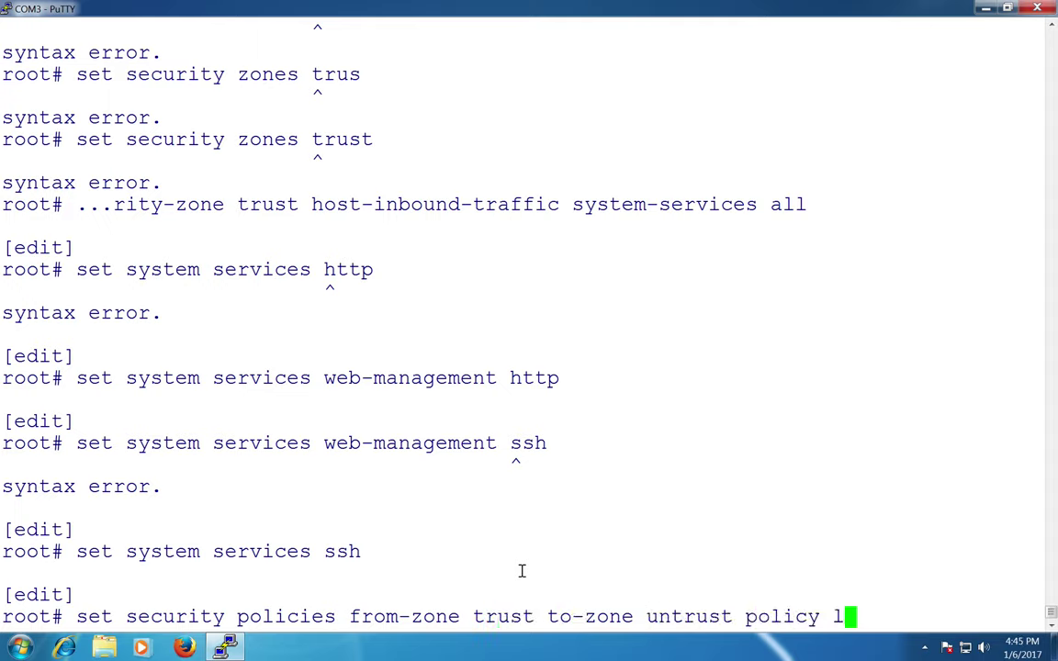
{"action": "type", "text": "an-to-n"}
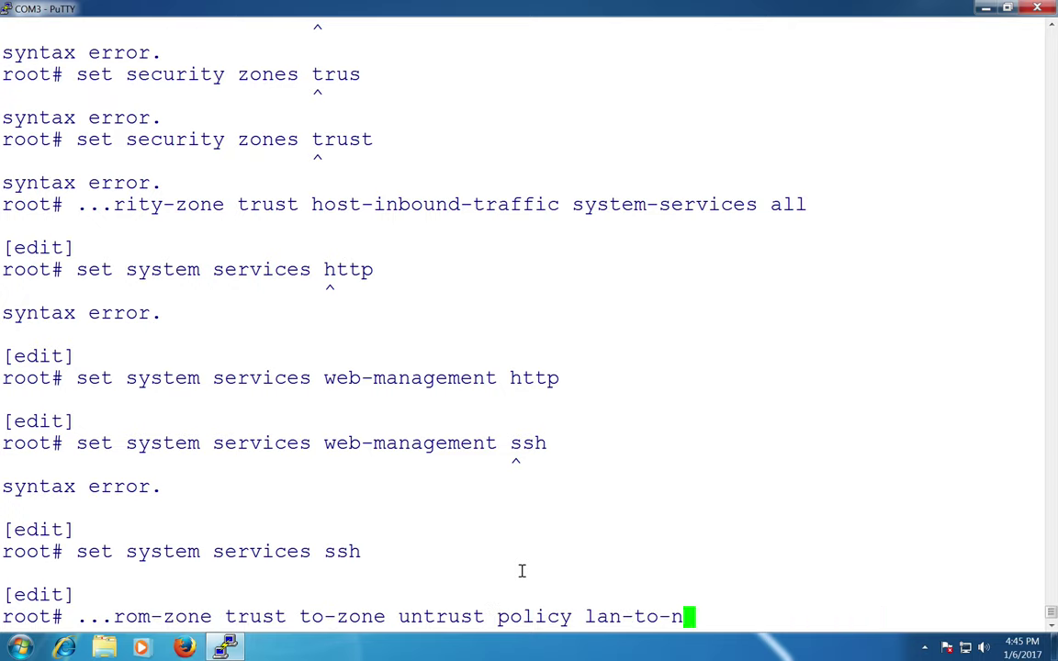
{"action": "type", "text": "et po"}
{"action": "key", "text": "BackSpace"}
{"action": "key", "text": "BackSpace"}
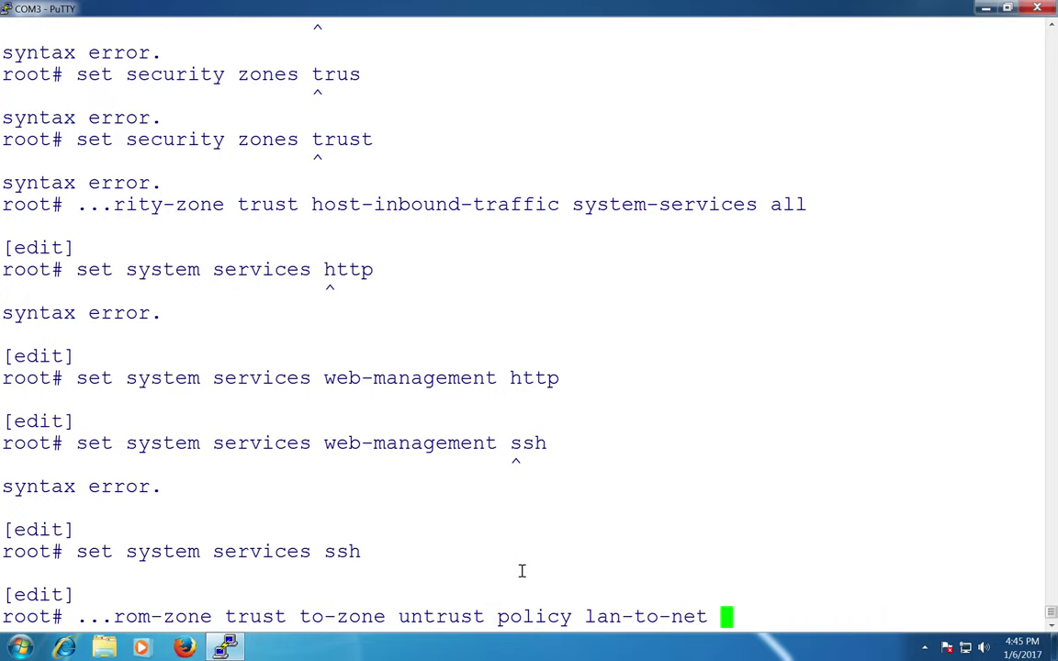
{"action": "type", "text": "match "}
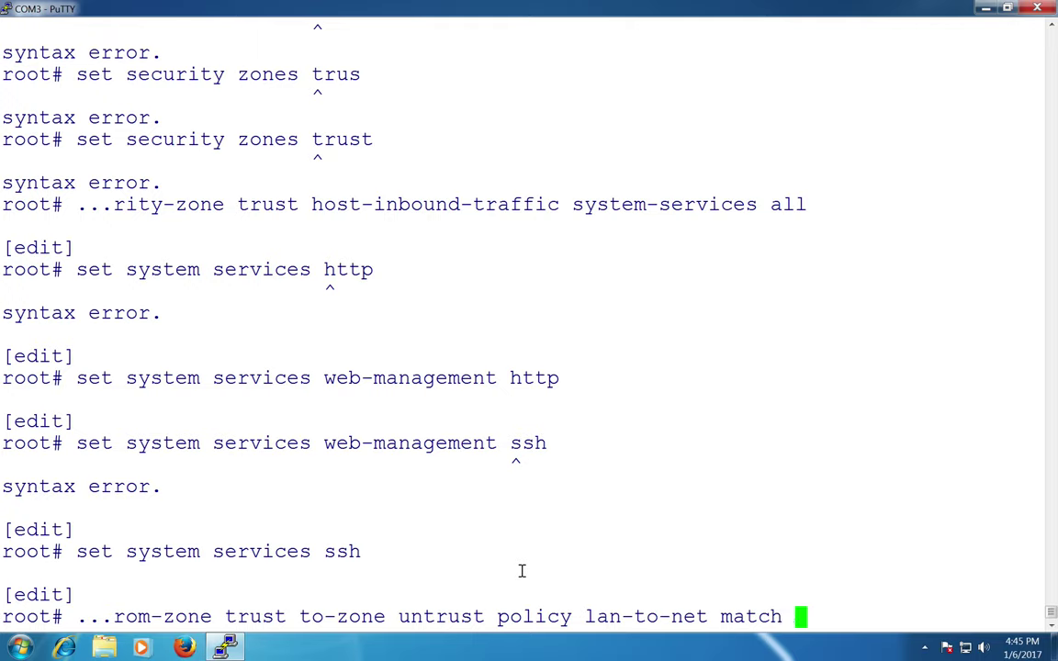
{"action": "type", "text": "source-"}
{"action": "key", "text": "BackSpace"}
{"action": "key", "text": "BackSpace"}
{"action": "key", "text": "BackSpace"}
{"action": "key", "text": "BackSpace"}
{"action": "key", "text": "BackSpace"}
{"action": "key", "text": "BackSpace"}
{"action": "key", "text": "BackSpace"}
{"action": "key", "text": "BackSpace"}
{"action": "key", "text": "BackSpace"}
{"action": "key", "text": "BackSpace"}
{"action": "key", "text": "BackSpace"}
{"action": "key", "text": "BackSpace"}
{"action": "key", "text": "BackSpace"}
{"action": "key", "text": "BackSpace"}
{"action": "key", "text": "BackSpace"}
{"action": "key", "text": "BackSpace"}
{"action": "key", "text": "BackSpace"}
{"action": "key", "text": "BackSpace"}
{"action": "key", "text": "BackSpace"}
{"action": "key", "text": "BackSpace"}
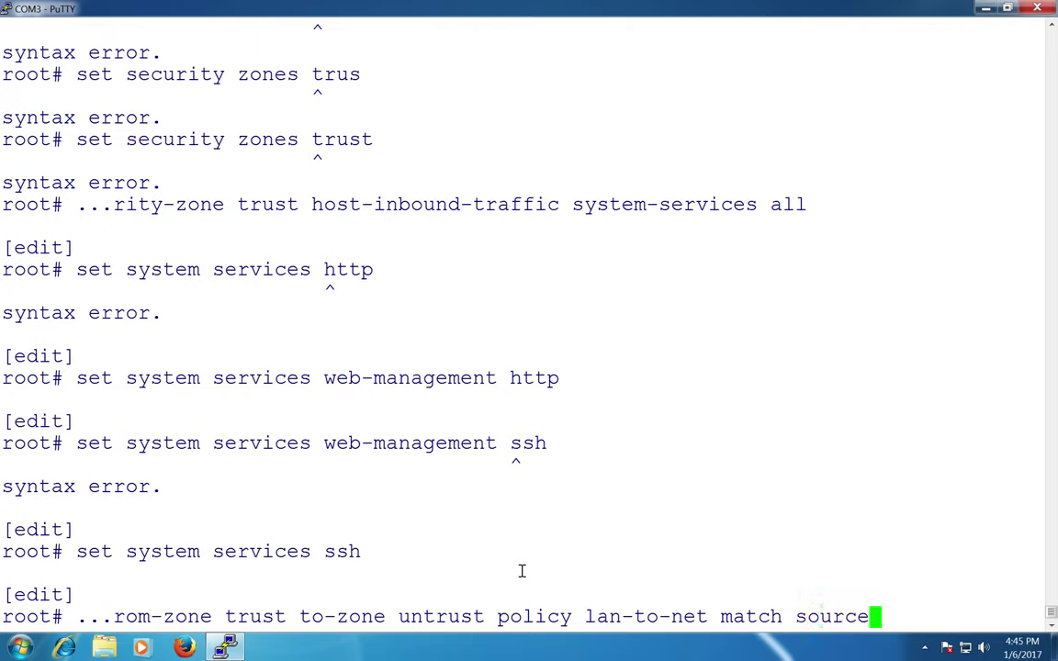
{"action": "key", "text": "BackSpace"}
{"action": "key", "text": "BackSpace"}
{"action": "key", "text": "BackSpace"}
{"action": "key", "text": "BackSpace"}
{"action": "key", "text": "BackSpace"}
{"action": "key", "text": "BackSpace"}
{"action": "key", "text": "BackSpace"}
{"action": "key", "text": "BackSpace"}
{"action": "key", "text": "BackSpace"}
{"action": "key", "text": "BackSpace"}
{"action": "key", "text": "BackSpace"}
{"action": "key", "text": "BackSpace"}
{"action": "key", "text": "BackSpace"}
{"action": "key", "text": "BackSpace"}
{"action": "key", "text": "BackSpace"}
{"action": "key", "text": "BackSpace"}
{"action": "key", "text": "BackSpace"}
{"action": "key", "text": "BackSpace"}
{"action": "key", "text": "BackSpace"}
{"action": "key", "text": "BackSpace"}
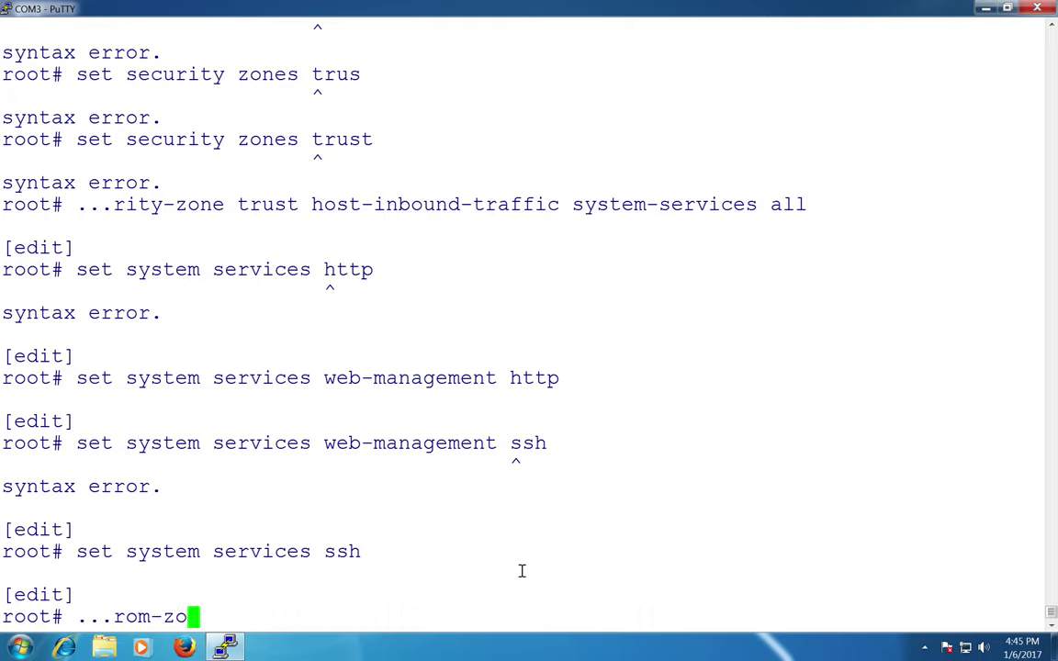
{"action": "type", "text": "set s"}
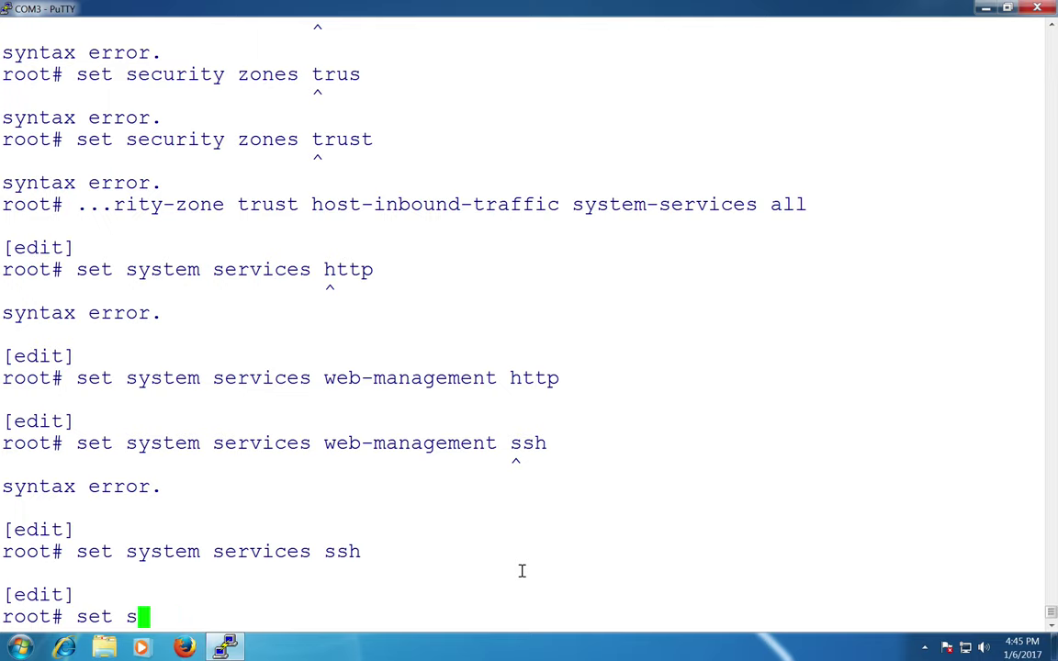
{"action": "type", "text": "ecurity zones s"}
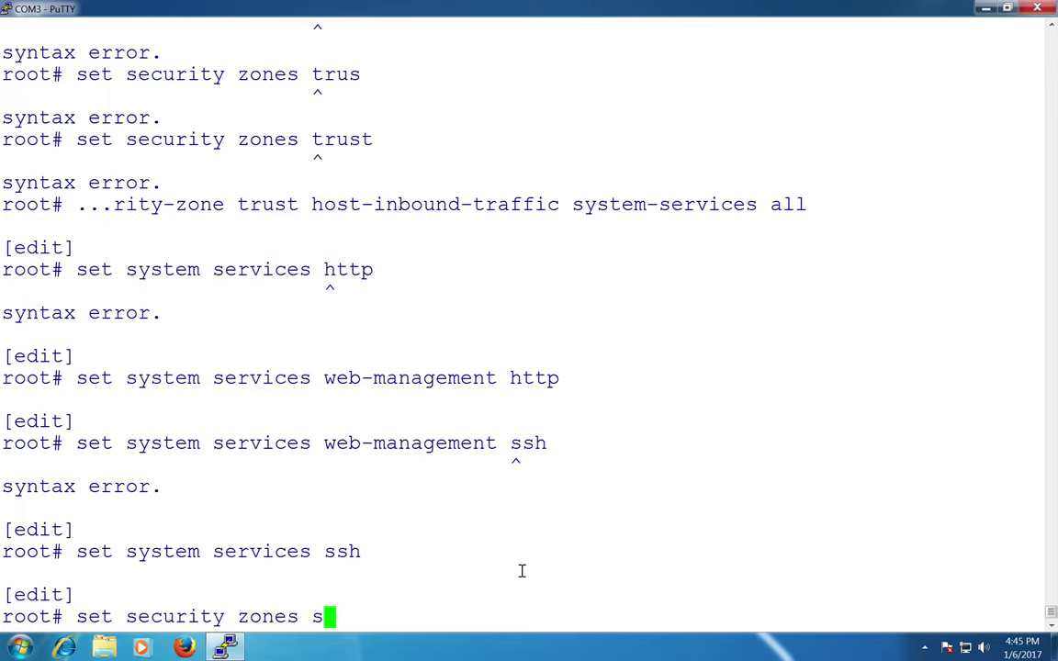
{"action": "type", "text": "ecurity-zone trust "}
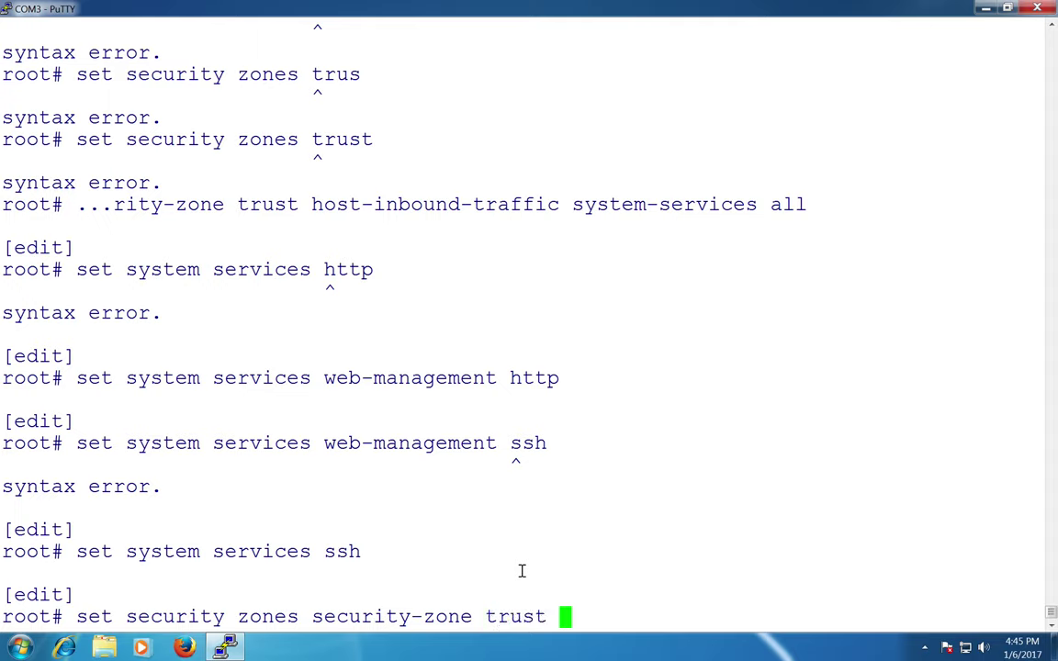
{"action": "type", "text": "address-book address "}
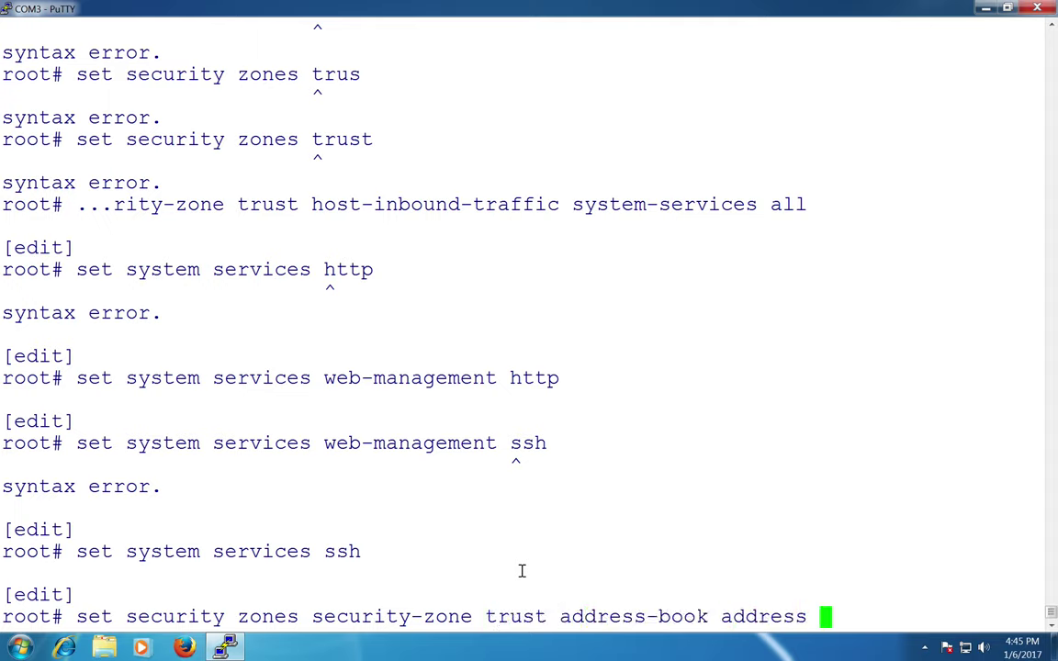
{"action": "type", "text": "LAN"}
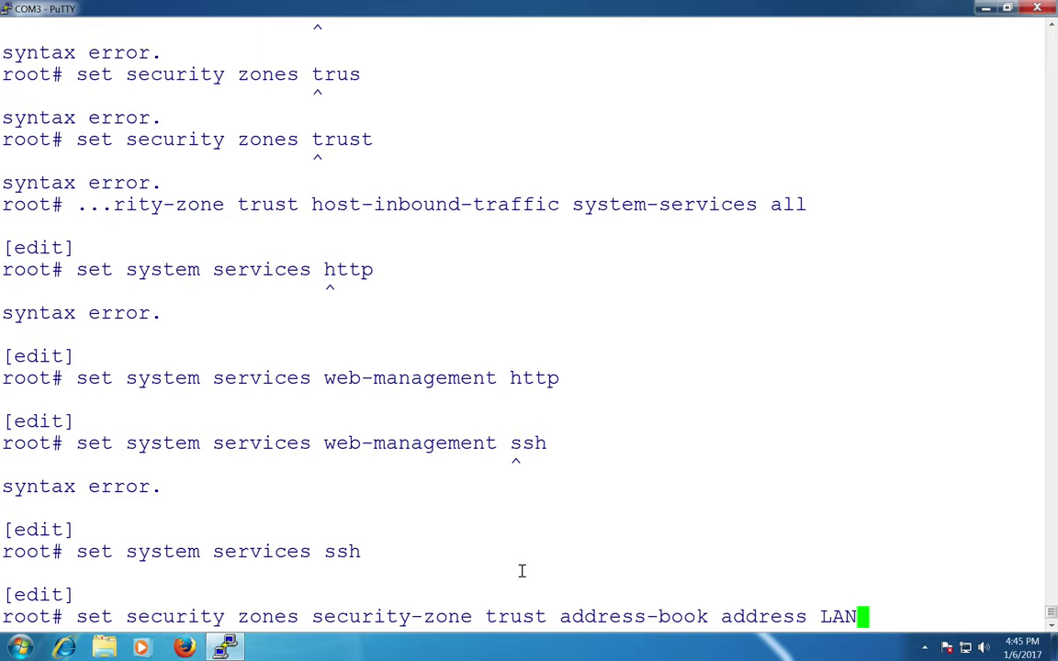
{"action": "type", "text": " 10.0.0.0/24"}
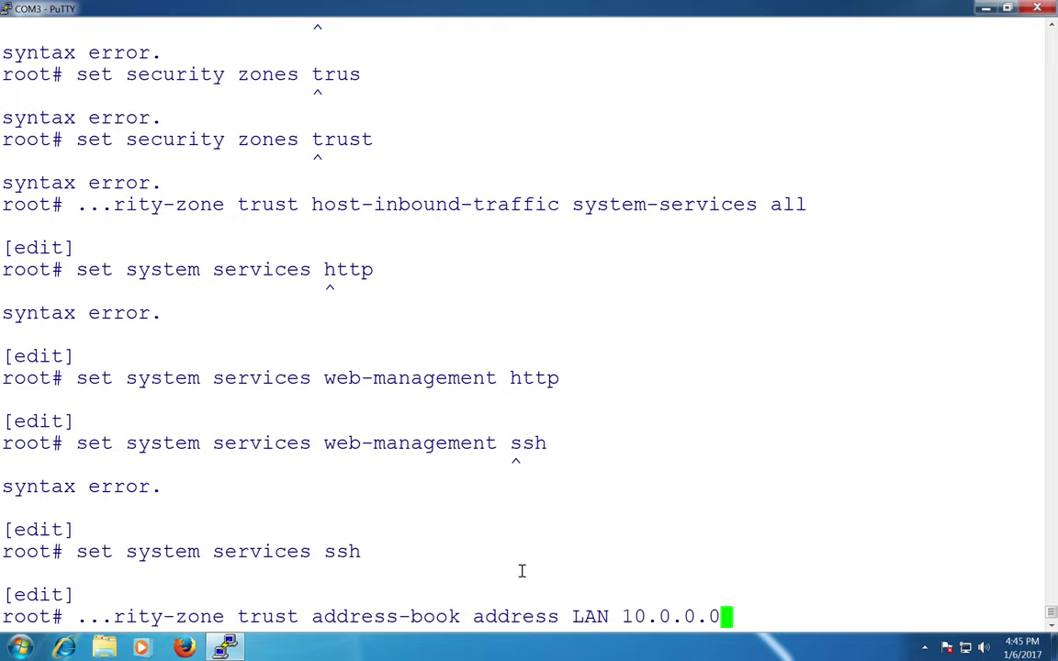
{"action": "key", "text": "Return"}
Make trust-to-untrust policy lan-to-net match source address LAN.
{"action": "type", "text": "set se"}
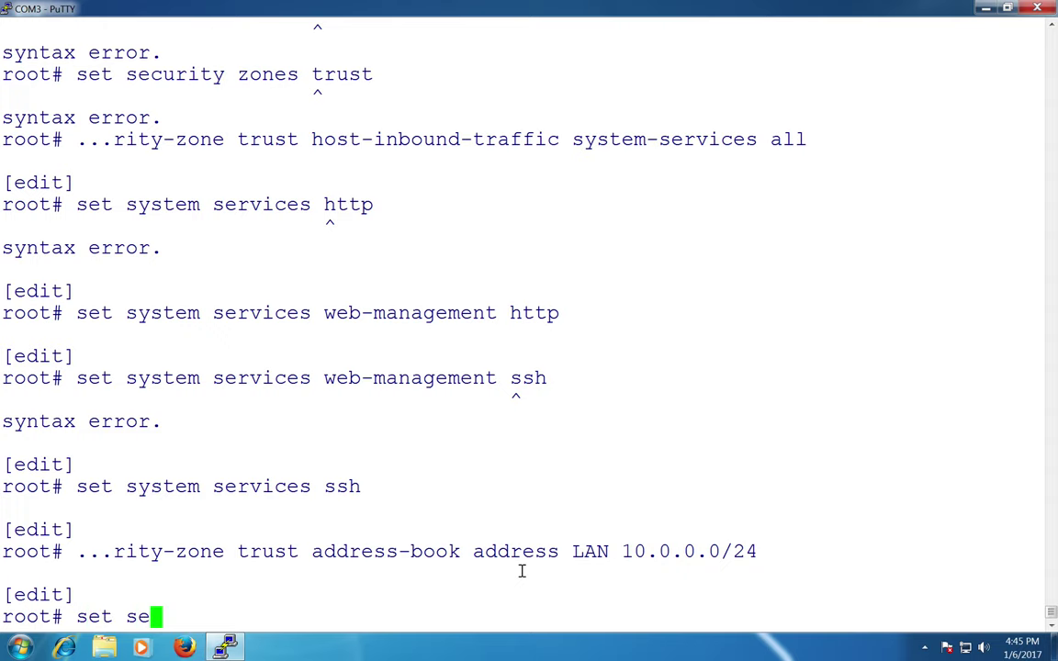
{"action": "key", "text": "Tab"}
{"action": "key", "text": "BackSpace"}
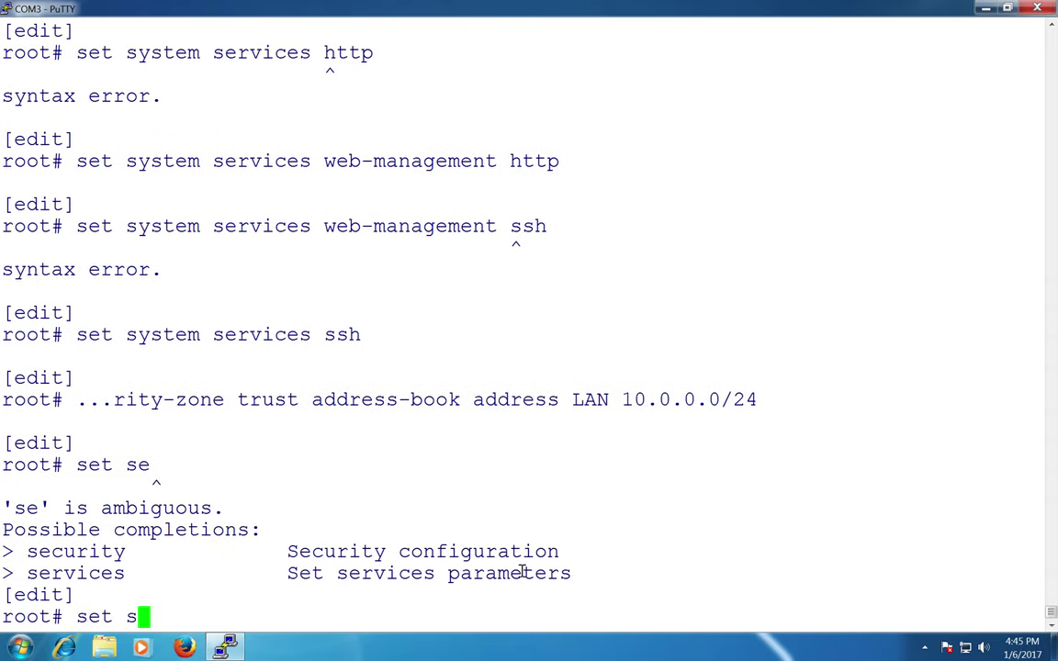
{"action": "type", "text": "ec"}
{"action": "key", "text": "Tab"}
{"action": "type", "text": "zo"}
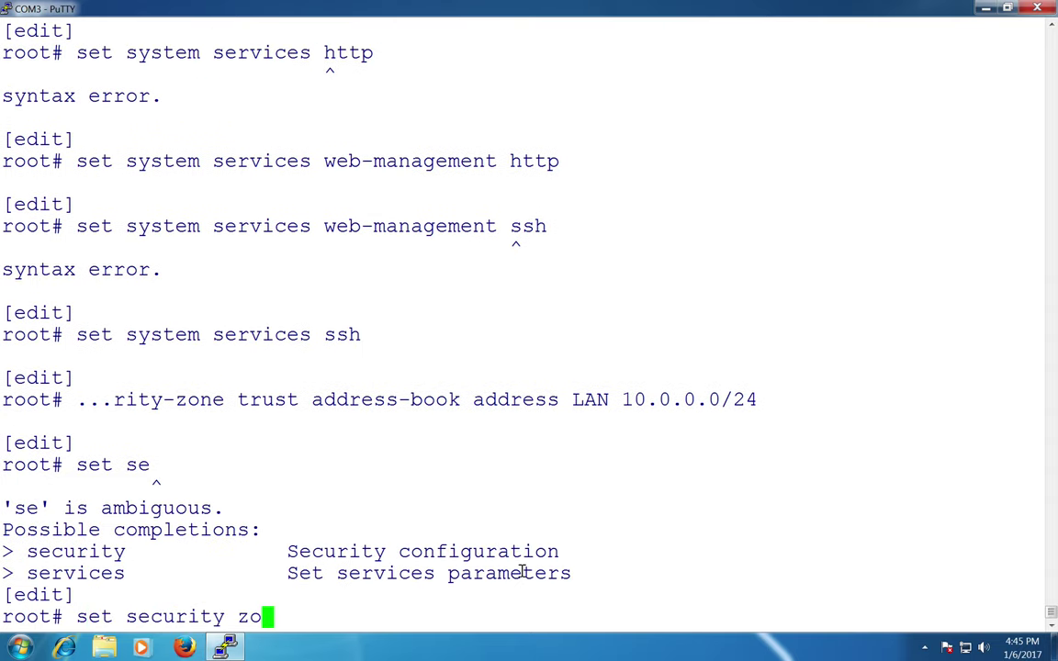
{"action": "key", "text": "BackSpace"}
{"action": "key", "text": "BackSpace"}
{"action": "type", "text": "po"}
{"action": "key", "text": "Tab"}
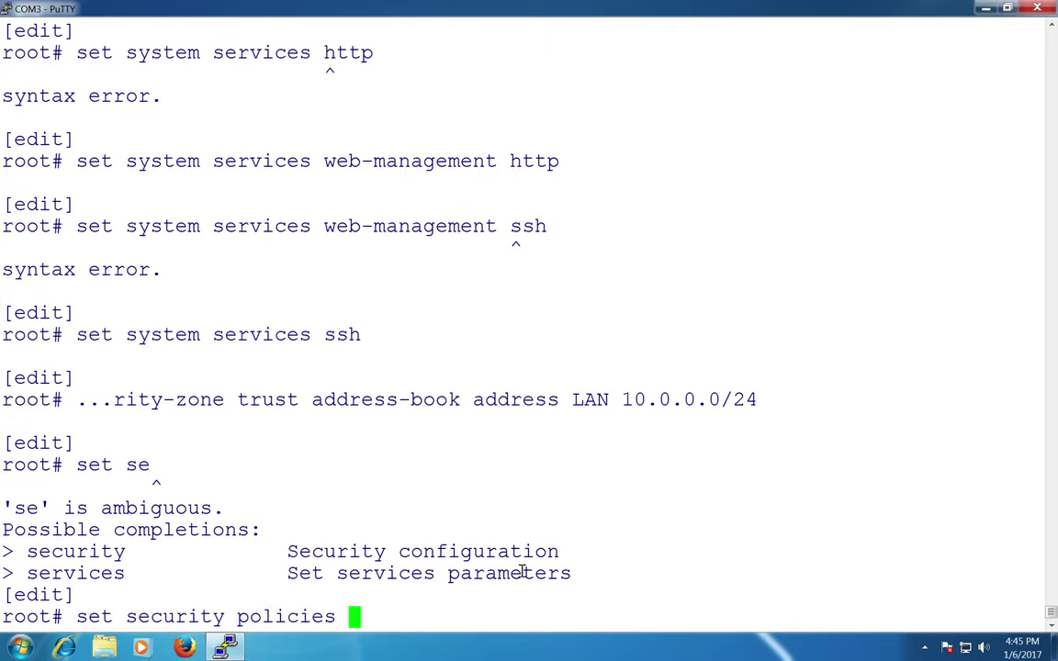
{"action": "type", "text": "f"}
{"action": "key", "text": "Tab"}
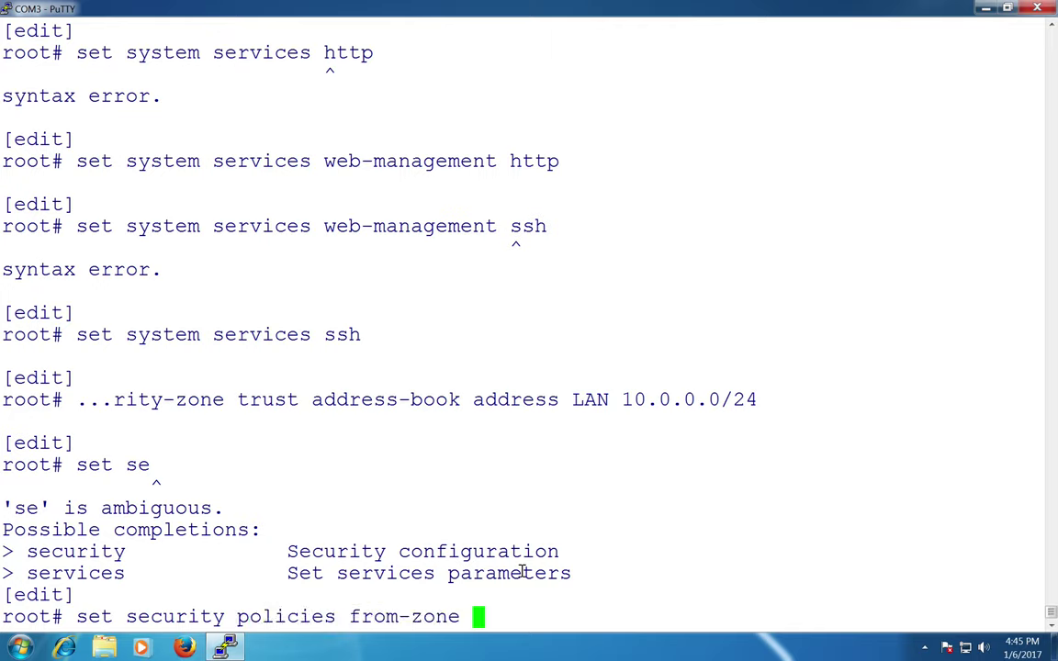
{"action": "type", "text": "trust to"}
{"action": "key", "text": "Tab"}
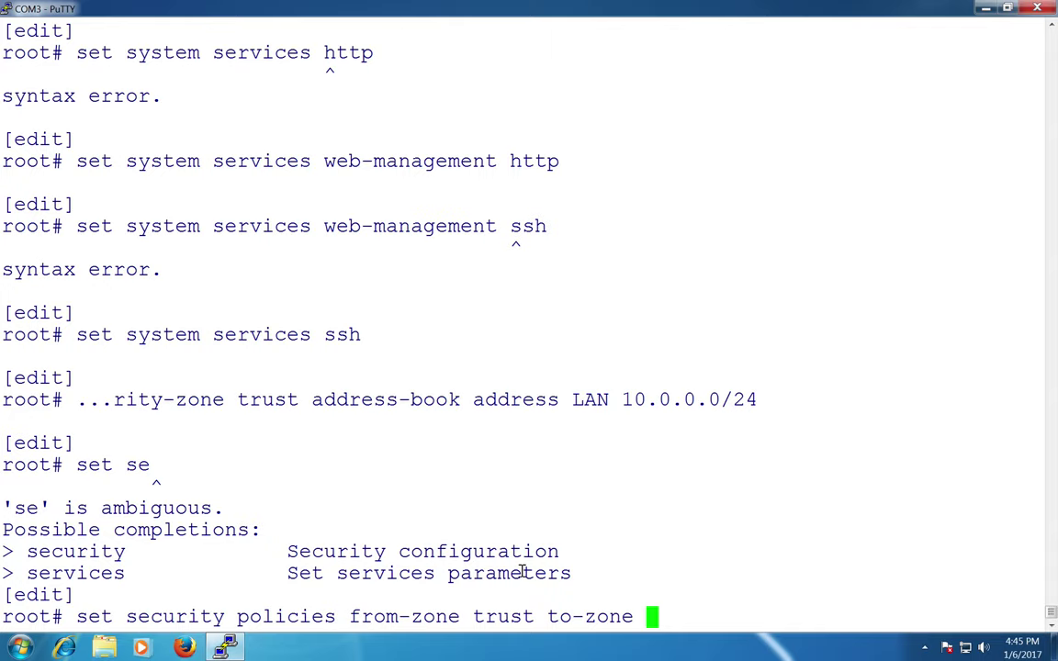
{"action": "type", "text": "u"}
{"action": "key", "text": "Tab"}
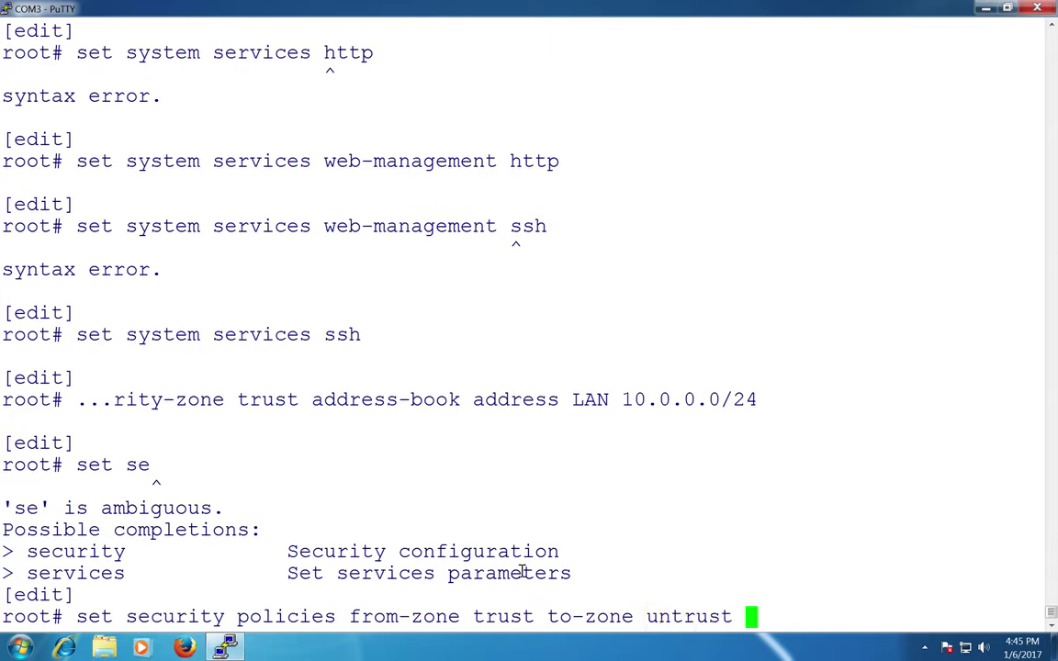
{"action": "type", "text": "p"}
{"action": "key", "text": "Tab"}
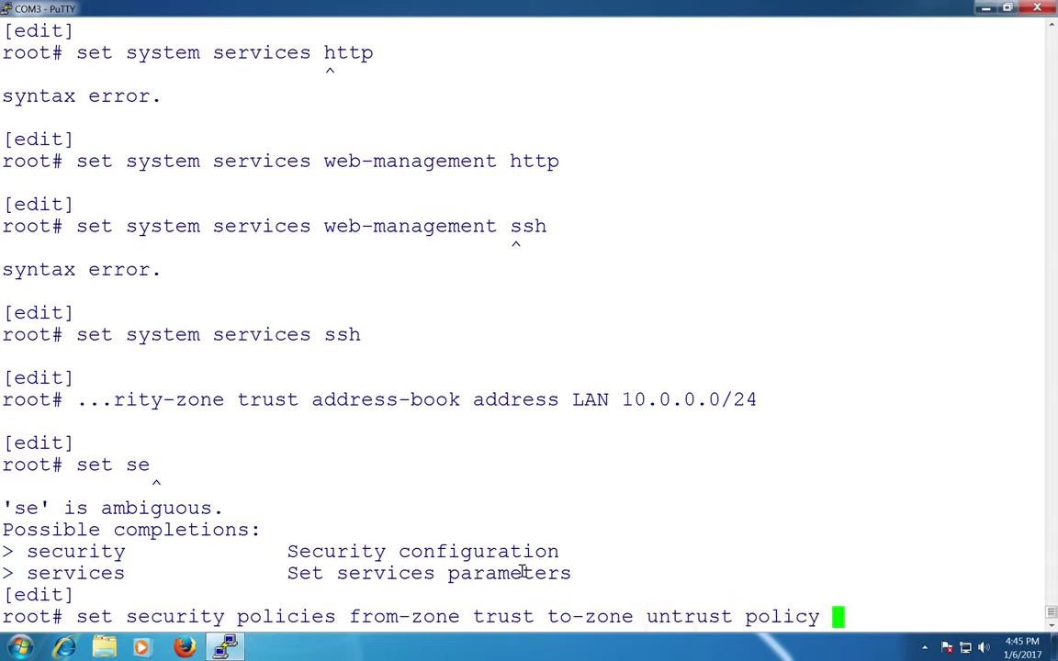
{"action": "type", "text": "lan-to-ne"}
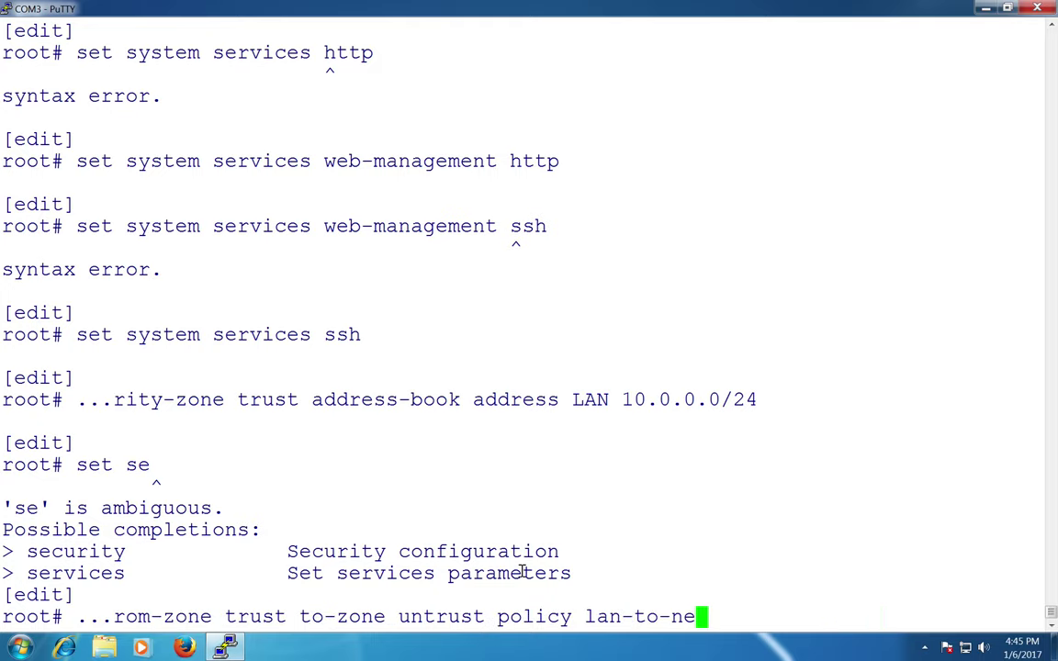
{"action": "type", "text": "t "}
{"action": "type", "text": "match s"}
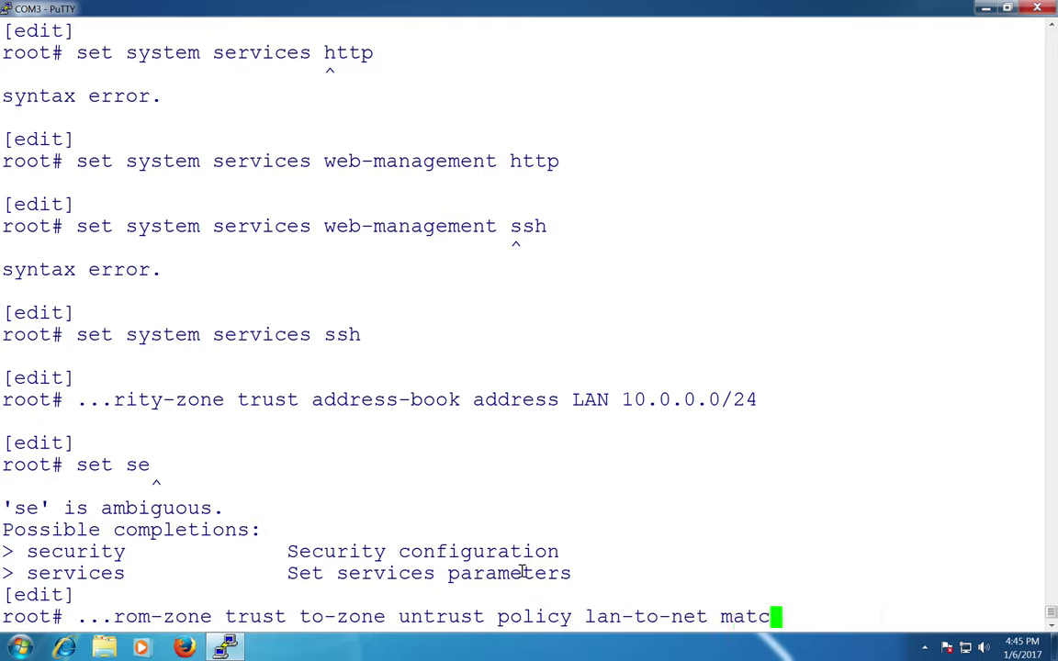
{"action": "key", "text": "Tab"}
{"action": "type", "text": "ad"}
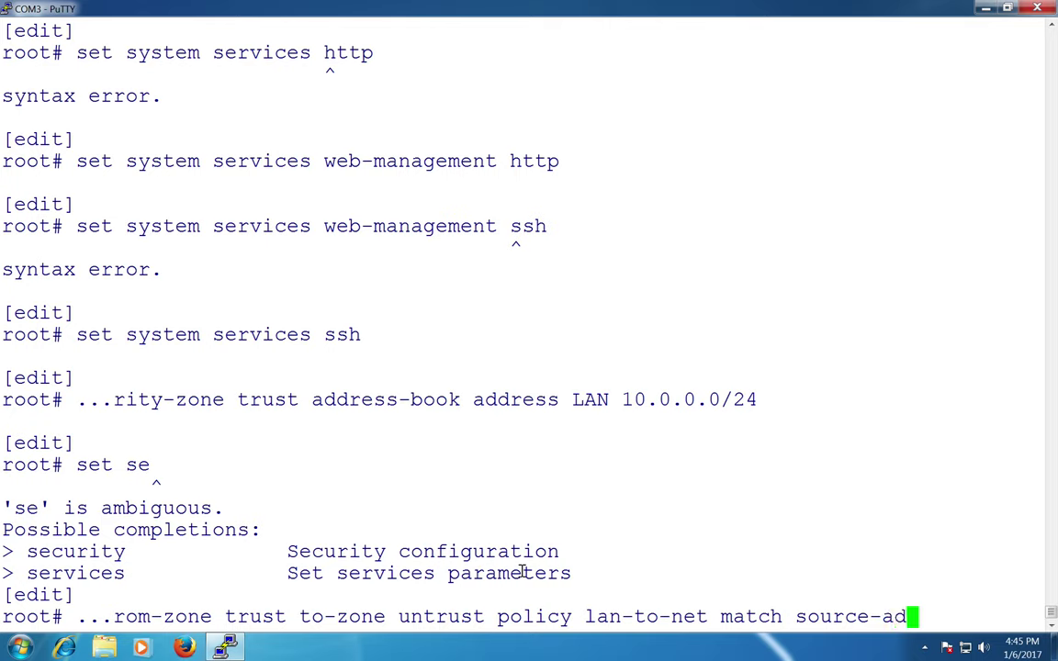
{"action": "key", "text": "Tab"}
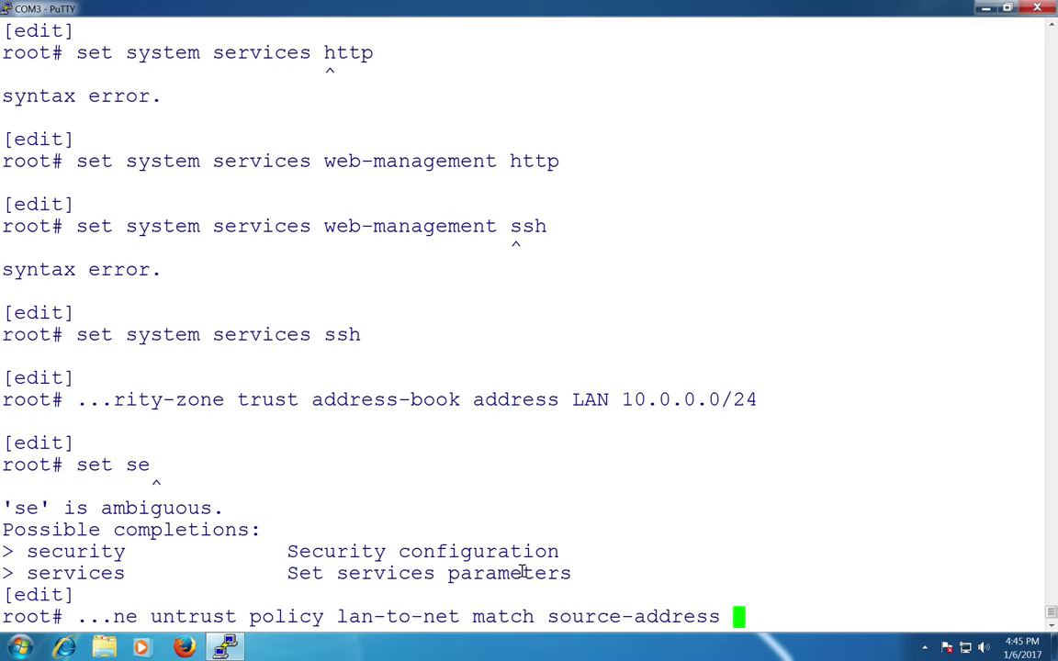
{"action": "type", "text": "LAN"}
{"action": "key", "text": "Return"}
Set the lan-to-net policy's destination address to any.
{"action": "key", "text": "Up"}
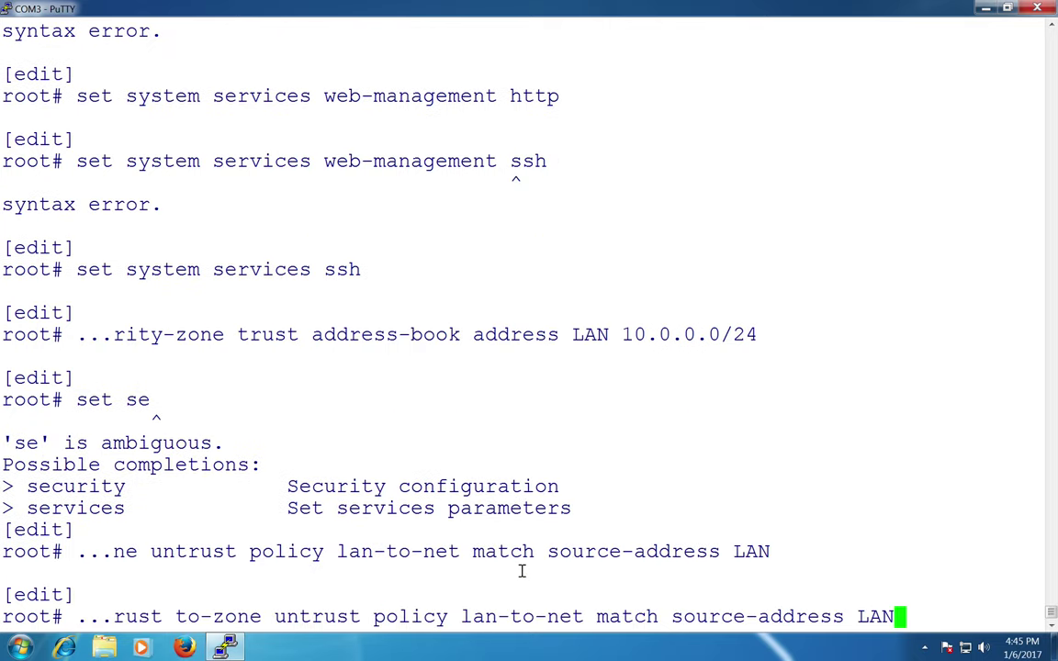
{"action": "key", "text": "BackSpace"}
{"action": "key", "text": "BackSpace"}
{"action": "key", "text": "BackSpace"}
{"action": "key", "text": "BackSpace"}
{"action": "key", "text": "BackSpace"}
{"action": "key", "text": "BackSpace"}
{"action": "key", "text": "BackSpace"}
{"action": "key", "text": "BackSpace"}
{"action": "key", "text": "BackSpace"}
{"action": "key", "text": "BackSpace"}
{"action": "key", "text": "BackSpace"}
{"action": "key", "text": "BackSpace"}
{"action": "key", "text": "BackSpace"}
{"action": "key", "text": "BackSpace"}
{"action": "key", "text": "BackSpace"}
{"action": "key", "text": "BackSpace"}
{"action": "key", "text": "BackSpace"}
{"action": "key", "text": "BackSpace"}
{"action": "type", "text": "de"}
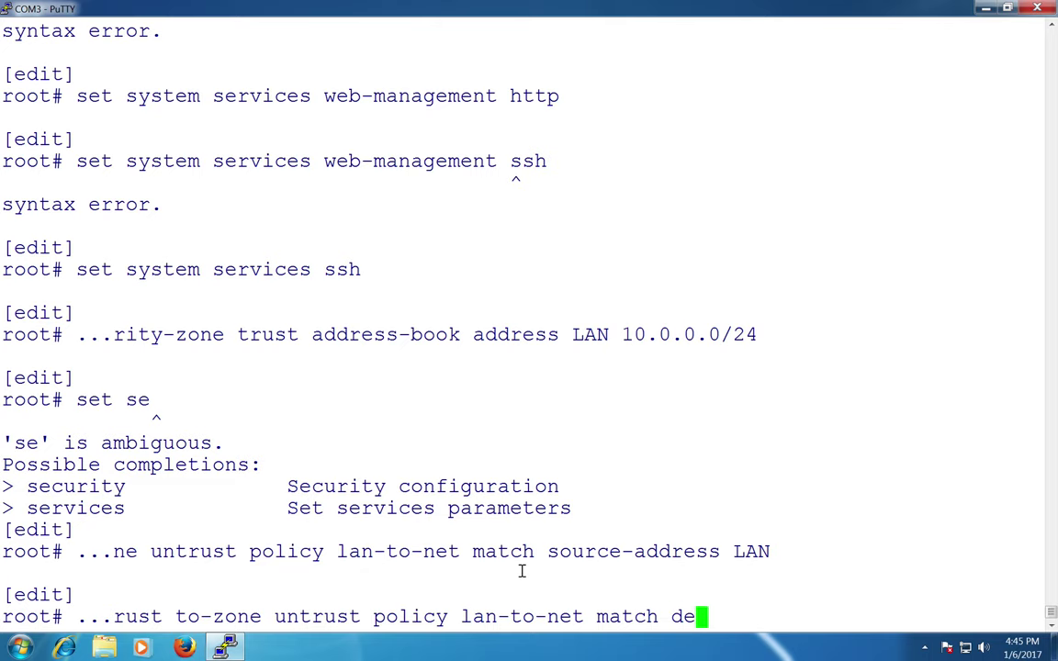
{"action": "type", "text": "t"}
{"action": "key", "text": "Return"}
{"action": "type", "text": "de"}
{"action": "key", "text": "Tab"}
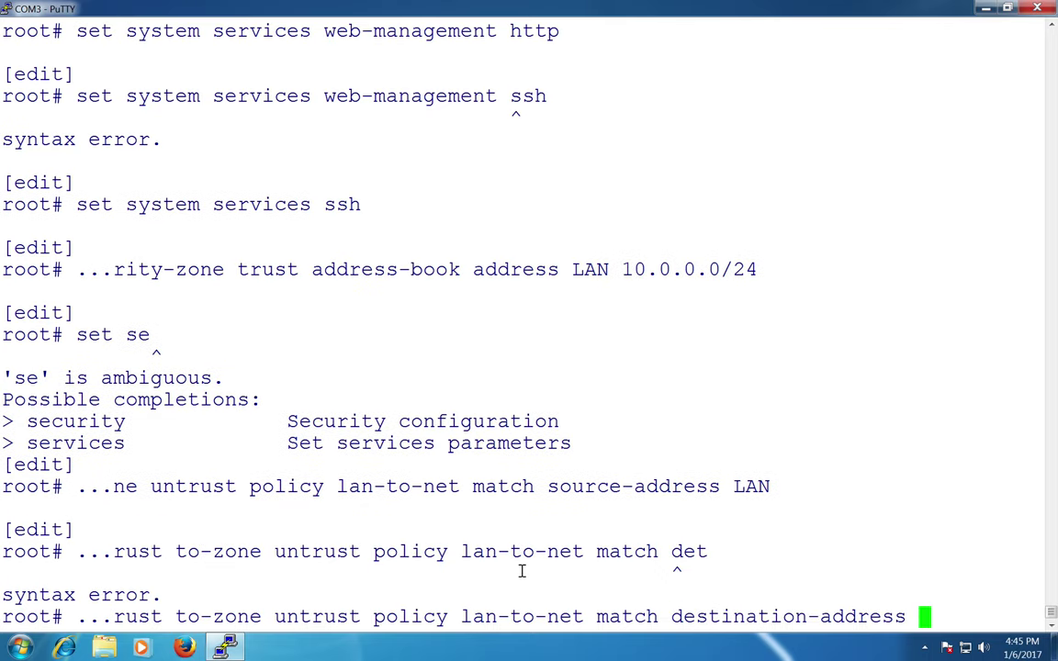
{"action": "type", "text": "any"}
{"action": "key", "text": "Return"}
Set the lan-to-net policy's match application to any.
{"action": "key", "text": "Up"}
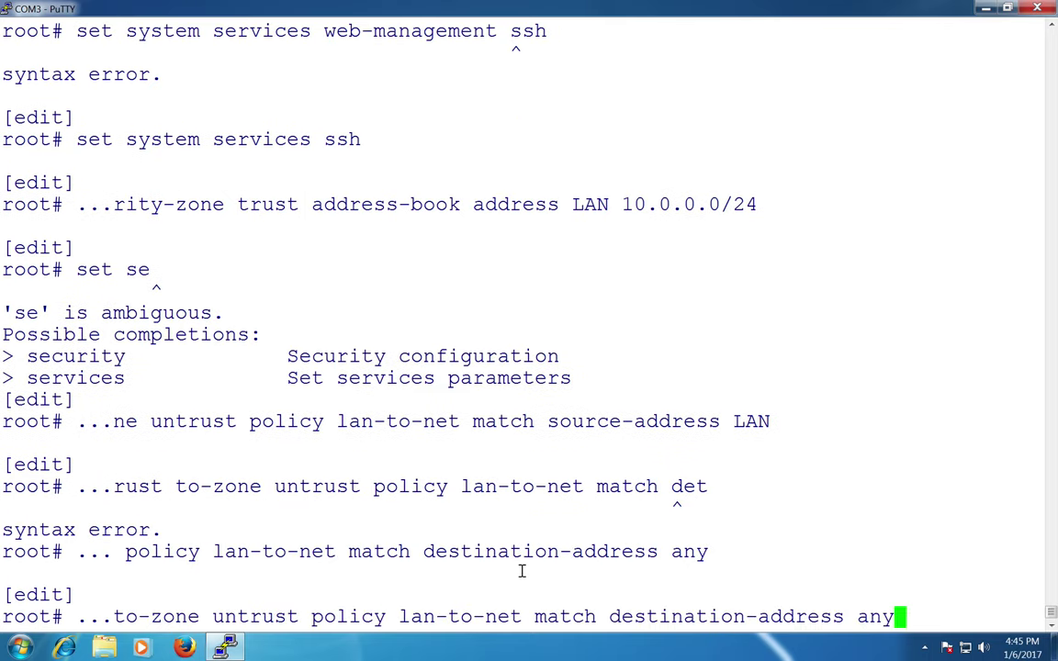
{"action": "key", "text": "BackSpace"}
{"action": "key", "text": "BackSpace"}
{"action": "key", "text": "BackSpace"}
{"action": "key", "text": "BackSpace"}
{"action": "key", "text": "BackSpace"}
{"action": "key", "text": "BackSpace"}
{"action": "key", "text": "BackSpace"}
{"action": "key", "text": "BackSpace"}
{"action": "key", "text": "BackSpace"}
{"action": "key", "text": "BackSpace"}
{"action": "key", "text": "BackSpace"}
{"action": "key", "text": "BackSpace"}
{"action": "key", "text": "BackSpace"}
{"action": "key", "text": "BackSpace"}
{"action": "key", "text": "BackSpace"}
{"action": "key", "text": "BackSpace"}
{"action": "key", "text": "BackSpace"}
{"action": "key", "text": "BackSpace"}
{"action": "key", "text": "BackSpace"}
{"action": "key", "text": "BackSpace"}
{"action": "type", "text": "appl"}
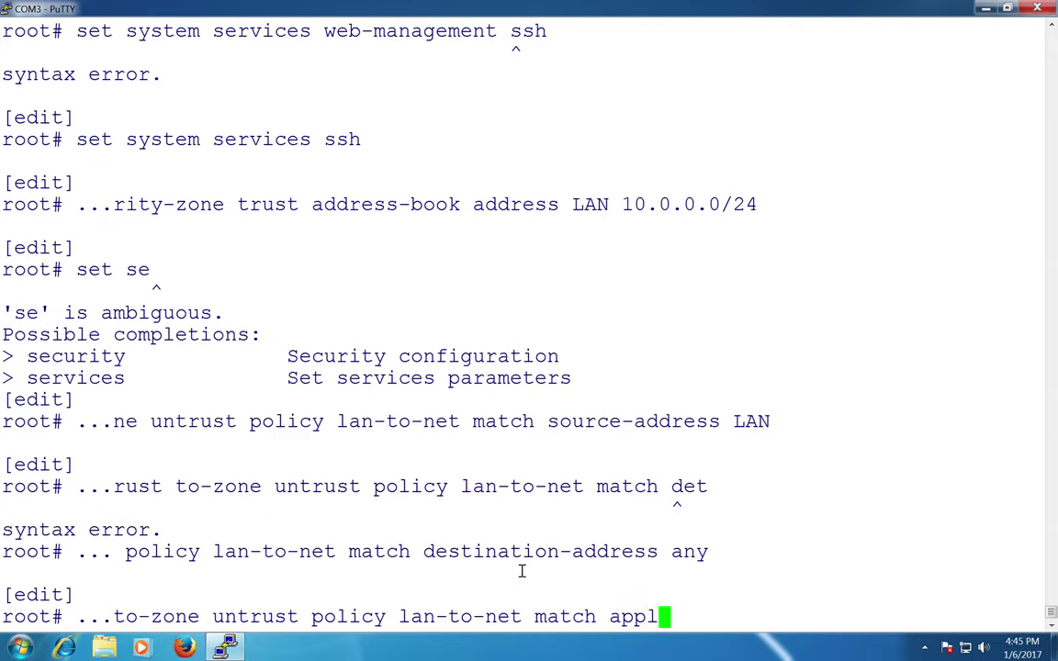
{"action": "key", "text": "Tab"}
{"action": "type", "text": "any"}
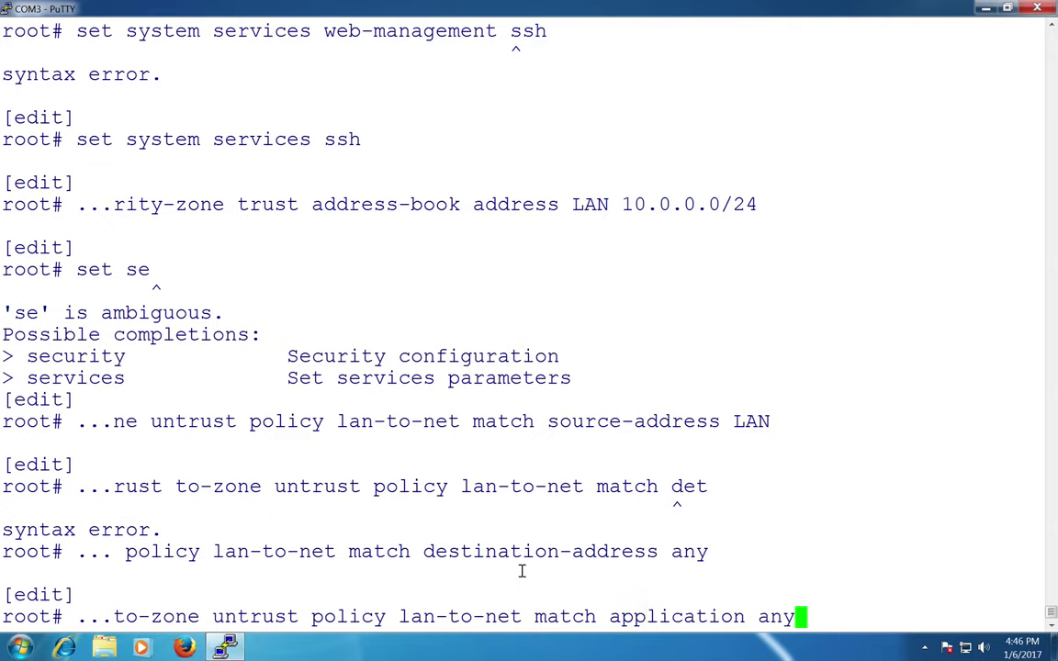
{"action": "key", "text": "Return"}
Set the lan-to-net policy action to permit.
{"action": "key", "text": "Up"}
{"action": "key", "text": "BackSpace"}
{"action": "key", "text": "BackSpace"}
{"action": "key", "text": "BackSpace"}
{"action": "key", "text": "BackSpace"}
{"action": "key", "text": "BackSpace"}
{"action": "key", "text": "BackSpace"}
{"action": "key", "text": "BackSpace"}
{"action": "key", "text": "BackSpace"}
{"action": "key", "text": "BackSpace"}
{"action": "key", "text": "BackSpace"}
{"action": "key", "text": "BackSpace"}
{"action": "key", "text": "BackSpace"}
{"action": "key", "text": "BackSpace"}
{"action": "key", "text": "BackSpace"}
{"action": "key", "text": "BackSpace"}
{"action": "key", "text": "BackSpace"}
{"action": "key", "text": "BackSpace"}
{"action": "key", "text": "BackSpace"}
{"action": "key", "text": "BackSpace"}
{"action": "key", "text": "BackSpace"}
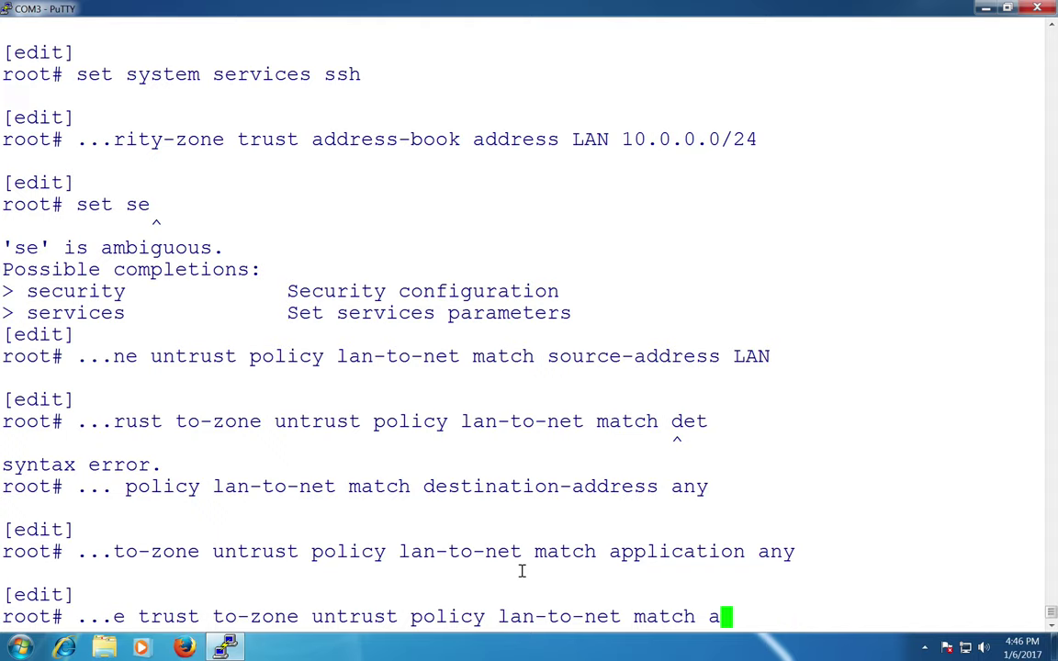
{"action": "key", "text": "BackSpace"}
{"action": "type", "text": "then p"}
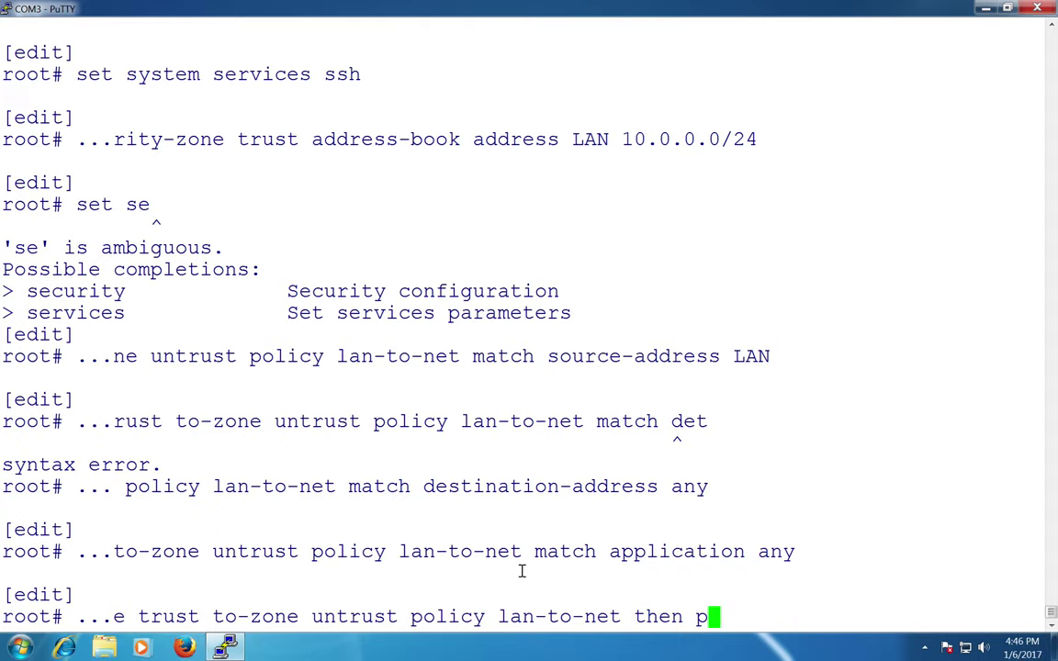
{"action": "type", "text": "ermit"}
{"action": "key", "text": "Return"}
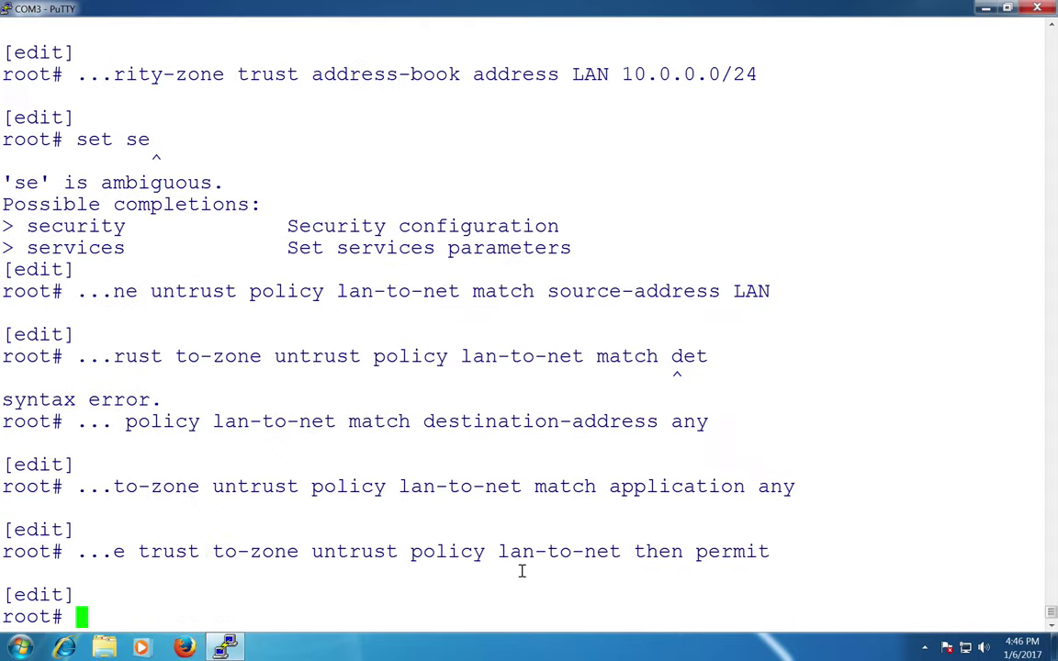
{"action": "type", "text": "set security n"}
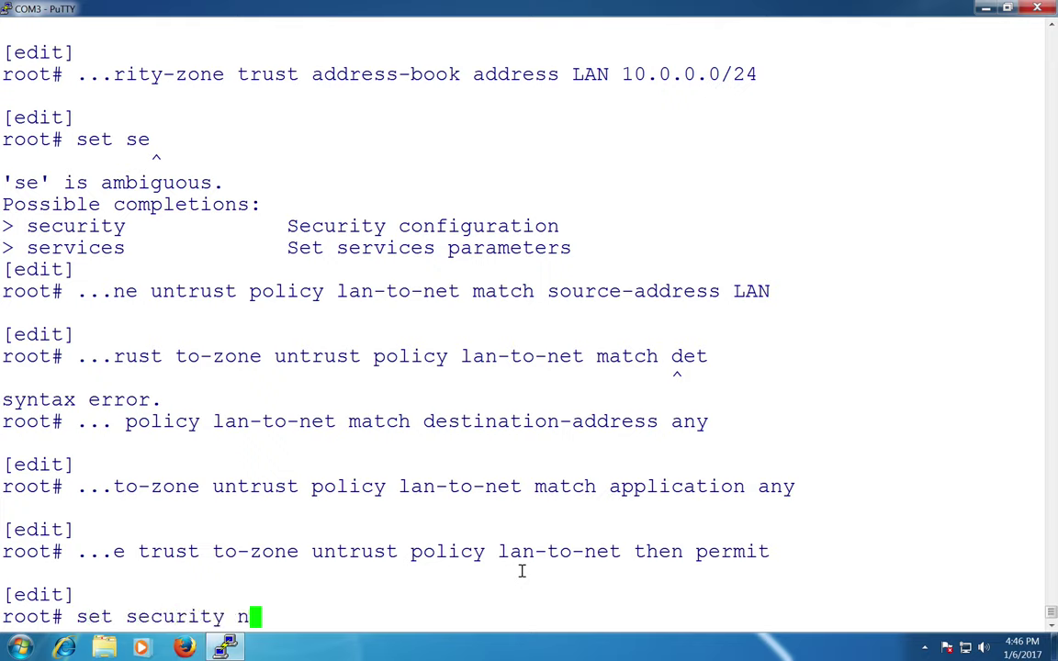
{"action": "type", "text": "at t"}
Create source NAT rule-set rs1 from zone trust to zone untrust.
{"action": "key", "text": "BackSpace"}
{"action": "type", "text": "source "}
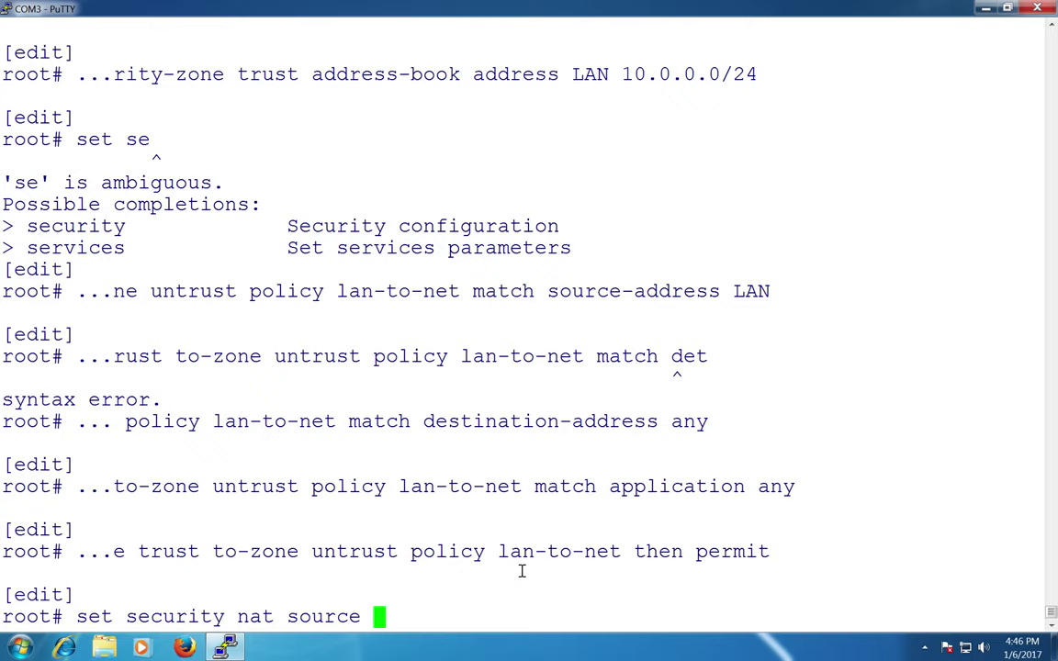
{"action": "type", "text": "rule-set "}
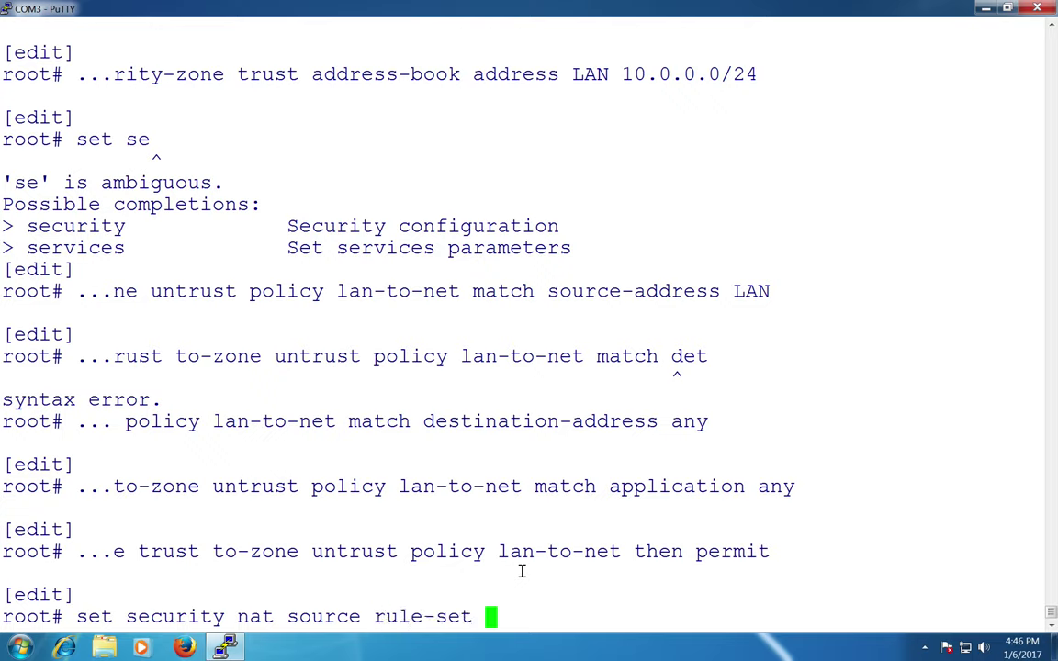
{"action": "type", "text": "rs1 "}
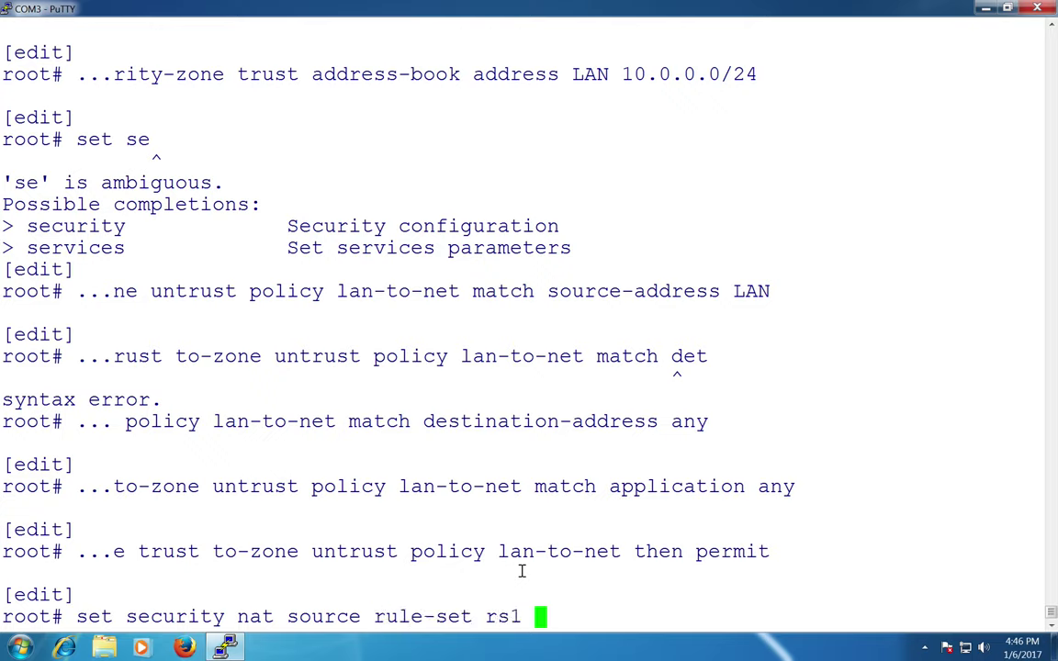
{"action": "type", "text": "from "}
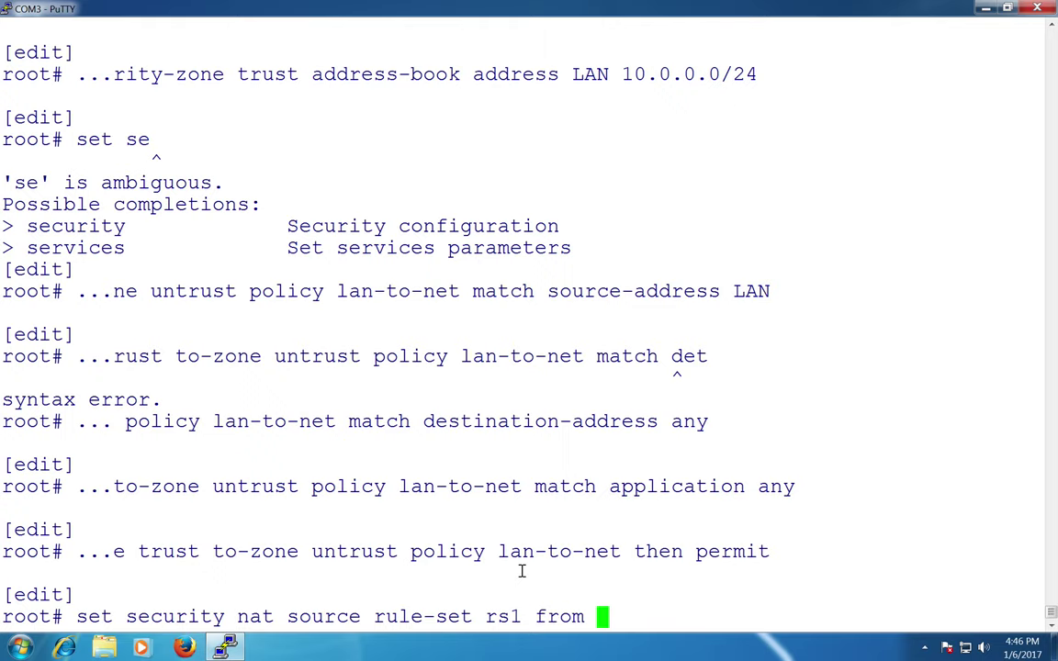
{"action": "type", "text": "zone trust"}
{"action": "key", "text": "Return"}
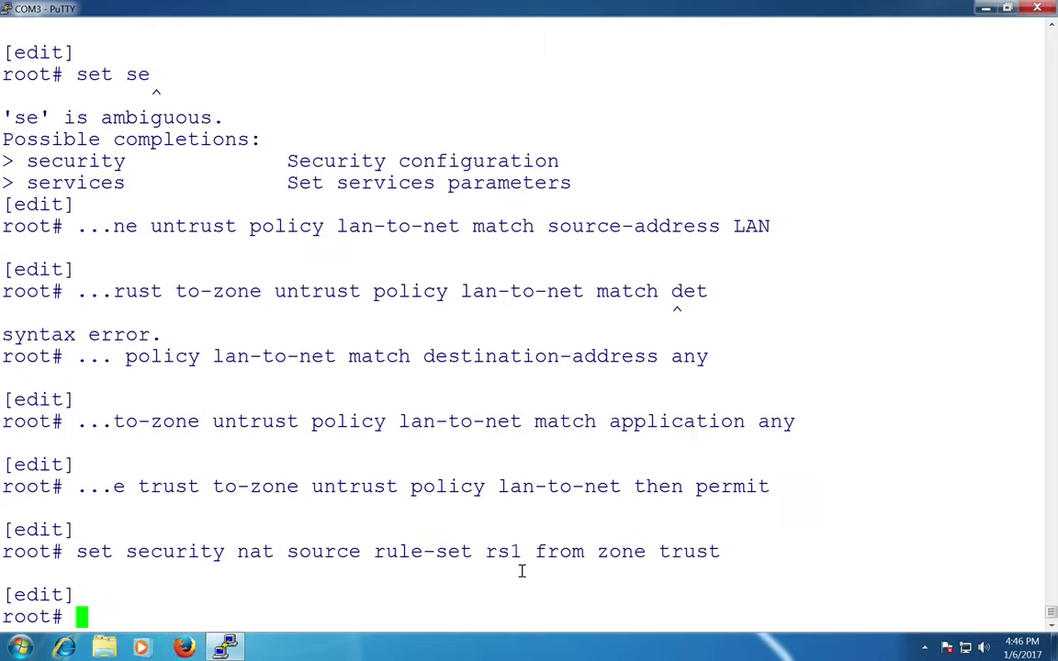
{"action": "key", "text": "Up"}
{"action": "key", "text": "BackSpace"}
{"action": "key", "text": "BackSpace"}
{"action": "key", "text": "BackSpace"}
{"action": "key", "text": "BackSpace"}
{"action": "key", "text": "BackSpace"}
{"action": "key", "text": "BackSpace"}
{"action": "key", "text": "BackSpace"}
{"action": "key", "text": "BackSpace"}
{"action": "key", "text": "BackSpace"}
{"action": "key", "text": "BackSpace"}
{"action": "key", "text": "BackSpace"}
{"action": "key", "text": "BackSpace"}
{"action": "key", "text": "BackSpace"}
{"action": "key", "text": "BackSpace"}
{"action": "key", "text": "BackSpace"}
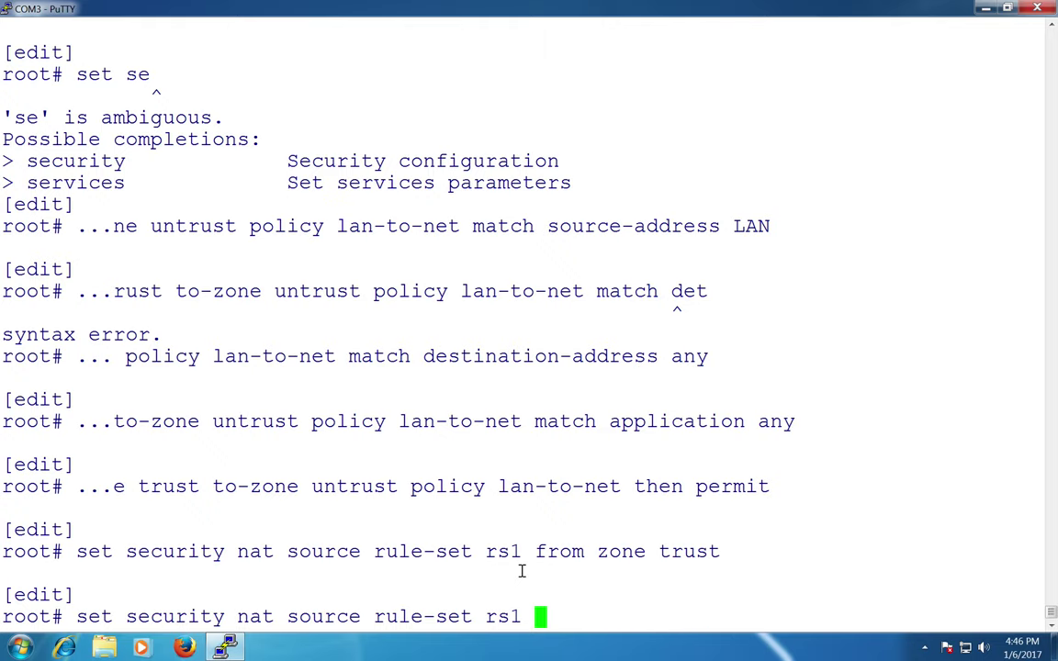
{"action": "type", "text": "to zone "}
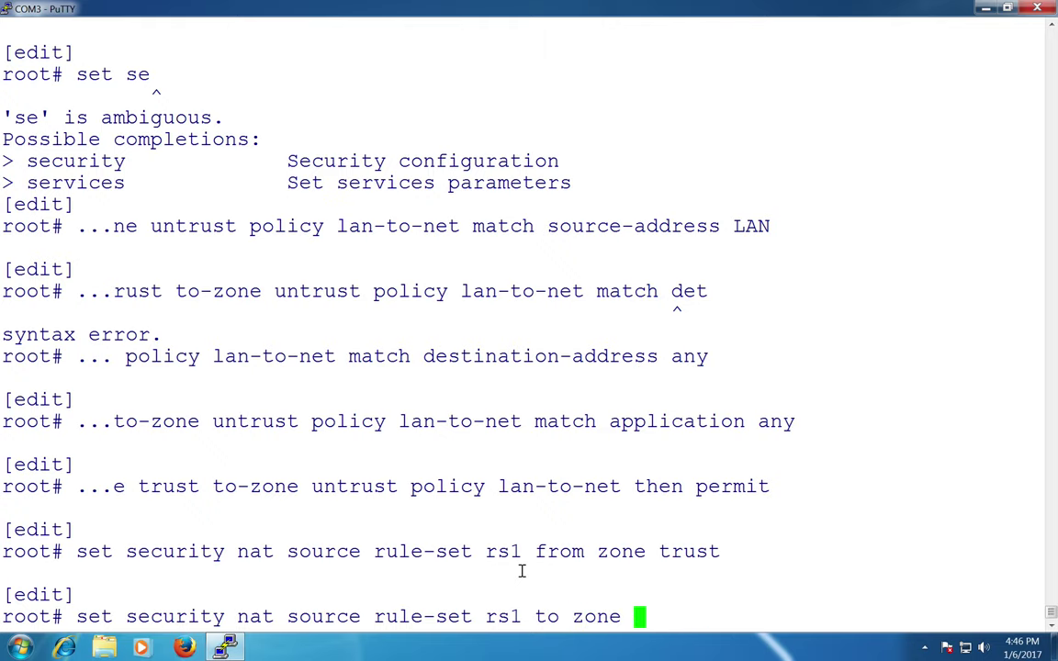
{"action": "type", "text": "untrust"}
{"action": "key", "text": "Return"}
Add rule r1 matching 10.0.0.0/24 with source-nat interface, then commit.
{"action": "key", "text": "Up"}
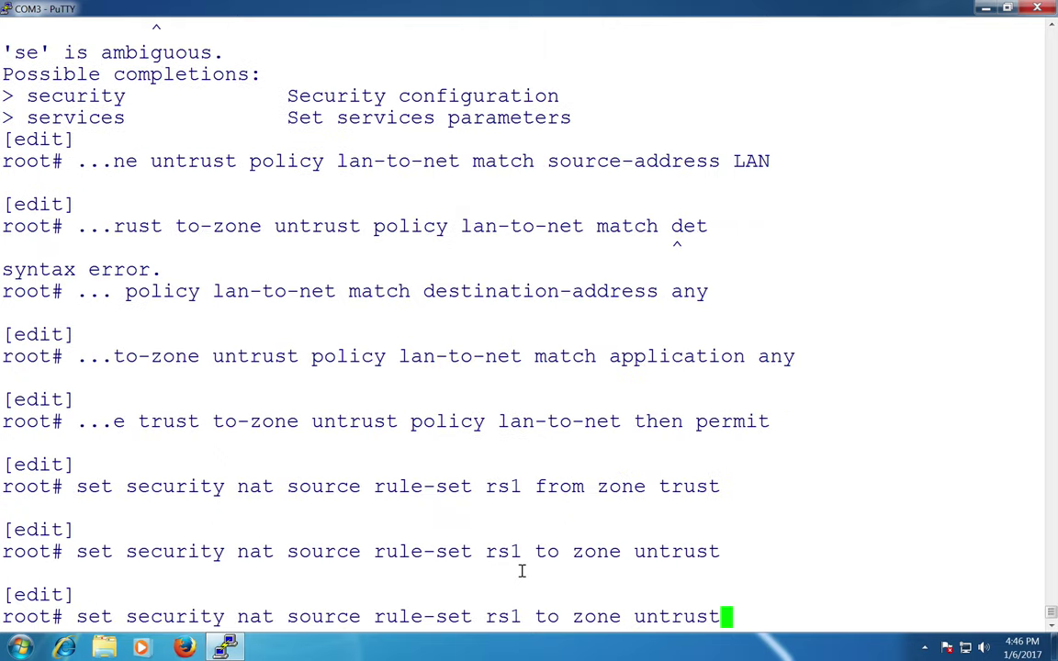
{"action": "key", "text": "BackSpace"}
{"action": "key", "text": "BackSpace"}
{"action": "key", "text": "BackSpace"}
{"action": "key", "text": "BackSpace"}
{"action": "key", "text": "BackSpace"}
{"action": "key", "text": "BackSpace"}
{"action": "key", "text": "BackSpace"}
{"action": "key", "text": "BackSpace"}
{"action": "key", "text": "BackSpace"}
{"action": "key", "text": "BackSpace"}
{"action": "key", "text": "BackSpace"}
{"action": "key", "text": "BackSpace"}
{"action": "key", "text": "BackSpace"}
{"action": "key", "text": "BackSpace"}
{"action": "key", "text": "BackSpace"}
{"action": "key", "text": "BackSpace"}
{"action": "key", "text": "BackSpace"}
{"action": "type", "text": "1 "}
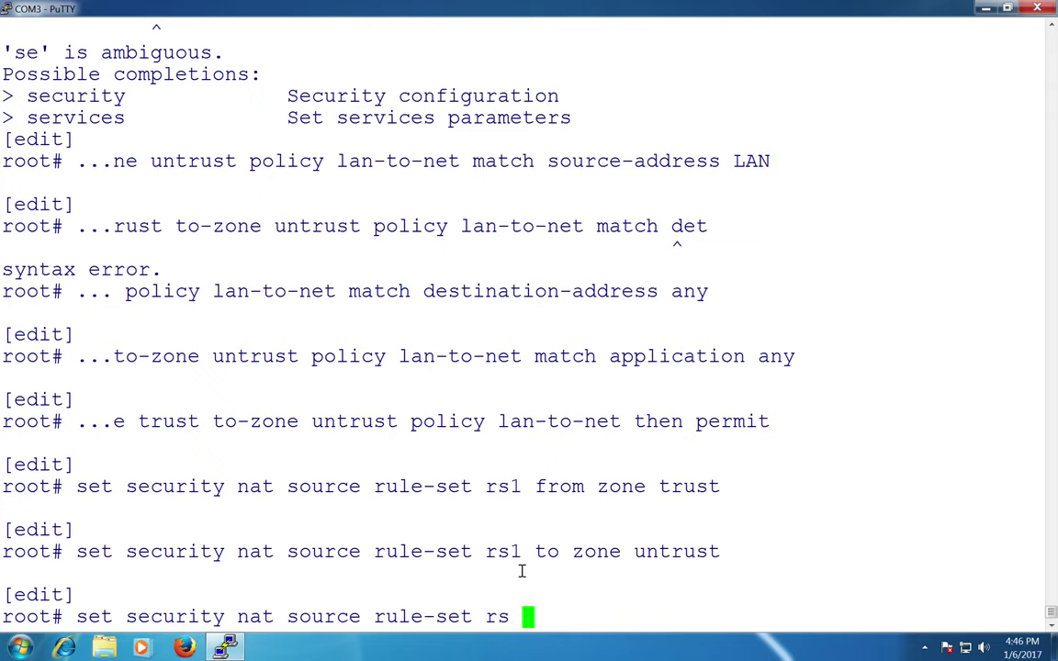
{"action": "type", "text": "rule "}
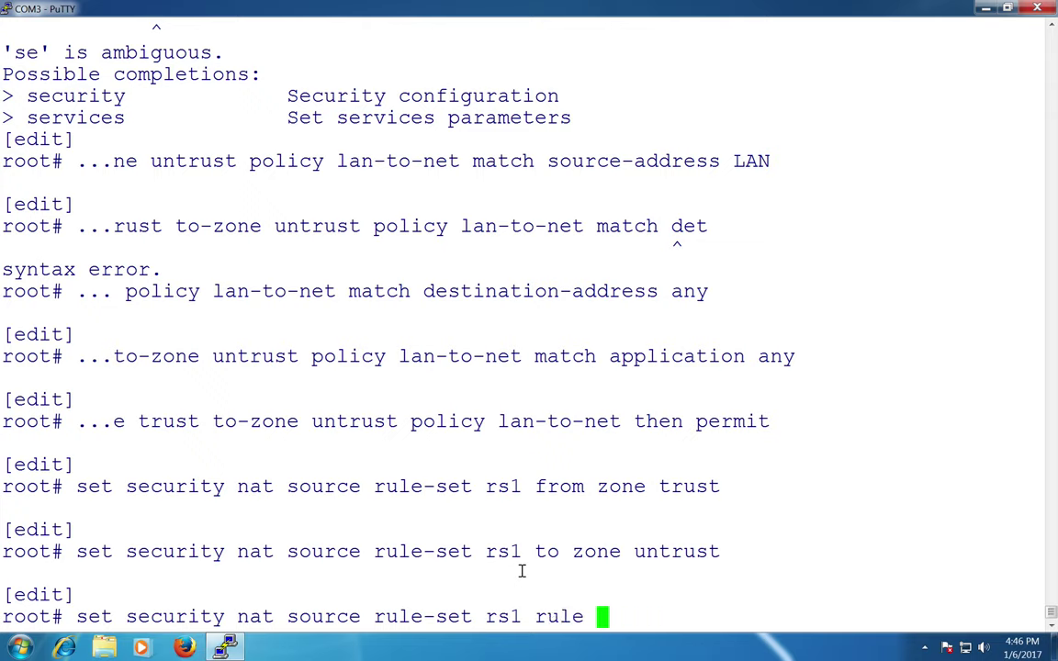
{"action": "type", "text": "r1 "}
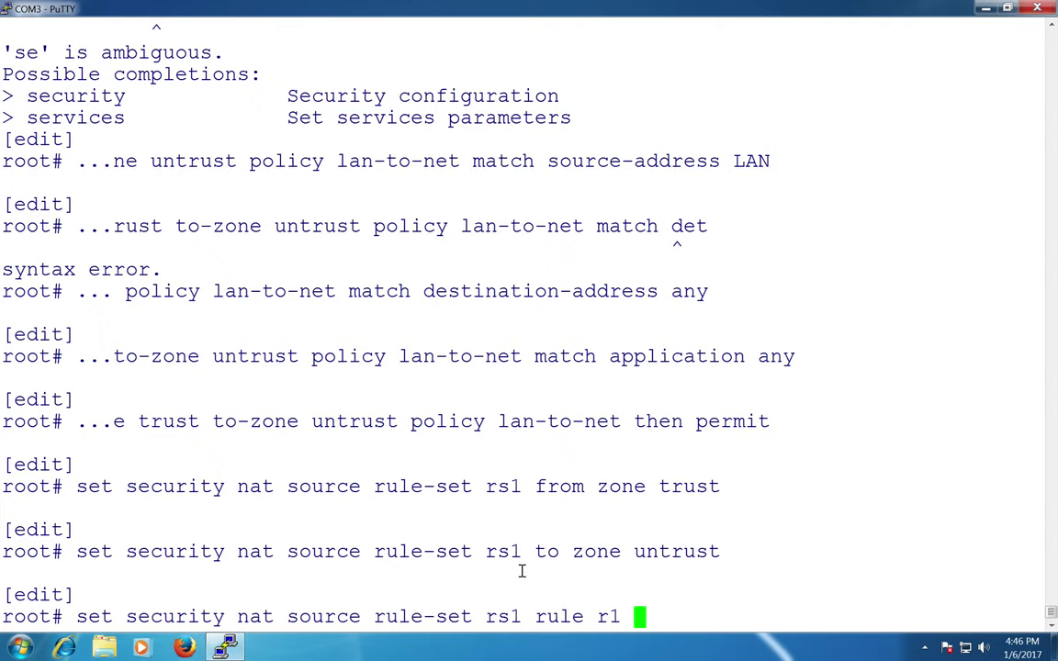
{"action": "type", "text": "match "}
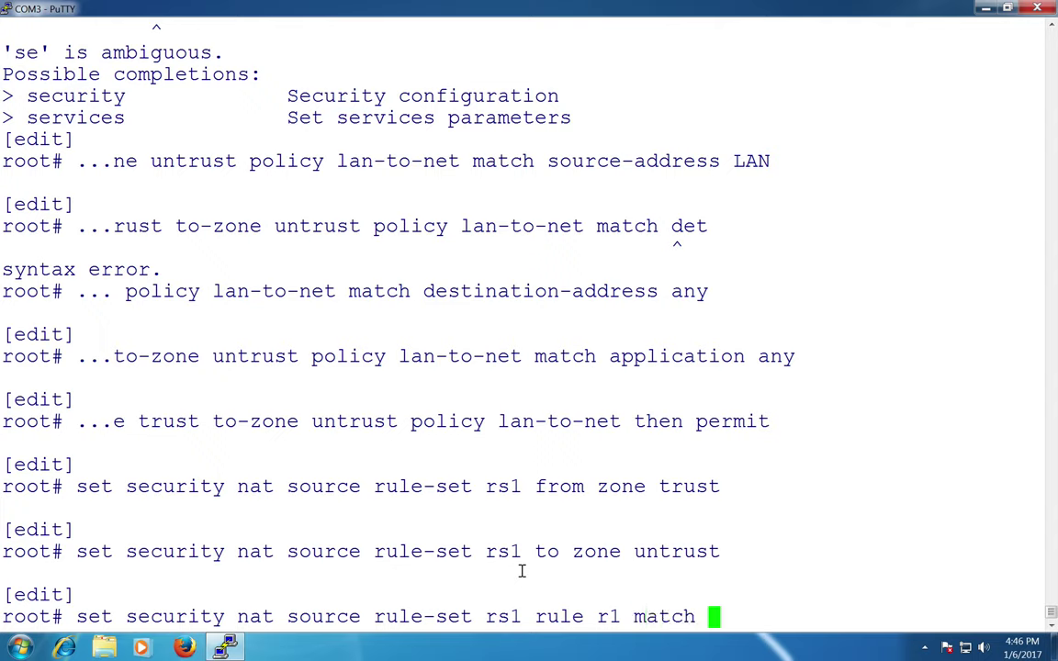
{"action": "type", "text": "source-address 10.0"}
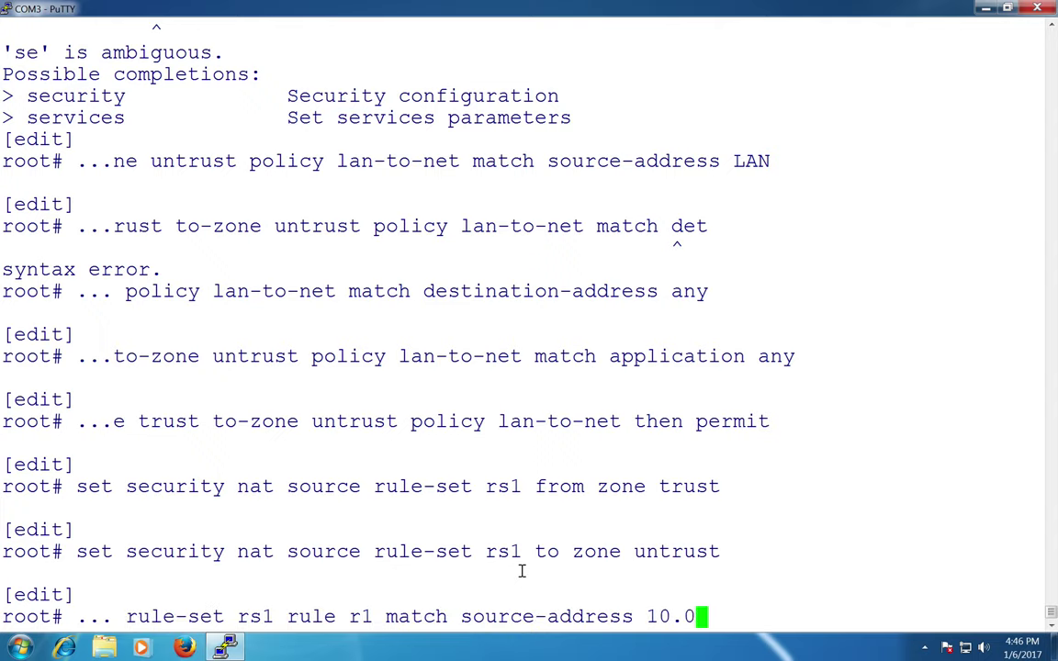
{"action": "type", "text": ".0.0/24"}
{"action": "key", "text": "Return"}
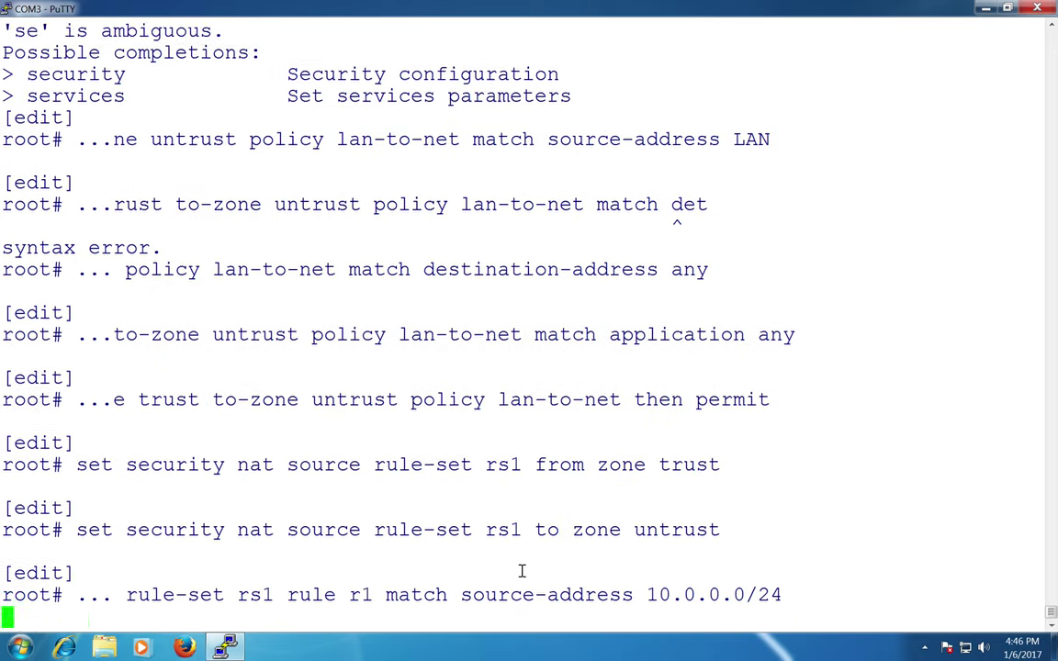
{"action": "key", "text": "Up"}
{"action": "key", "text": "BackSpace"}
{"action": "key", "text": "BackSpace"}
{"action": "key", "text": "BackSpace"}
{"action": "key", "text": "BackSpace"}
{"action": "key", "text": "BackSpace"}
{"action": "key", "text": "BackSpace"}
{"action": "key", "text": "BackSpace"}
{"action": "key", "text": "BackSpace"}
{"action": "key", "text": "BackSpace"}
{"action": "key", "text": "BackSpace"}
{"action": "key", "text": "BackSpace"}
{"action": "key", "text": "BackSpace"}
{"action": "key", "text": "BackSpace"}
{"action": "key", "text": "BackSpace"}
{"action": "key", "text": "BackSpace"}
{"action": "key", "text": "BackSpace"}
{"action": "key", "text": "BackSpace"}
{"action": "key", "text": "BackSpace"}
{"action": "key", "text": "BackSpace"}
{"action": "key", "text": "BackSpace"}
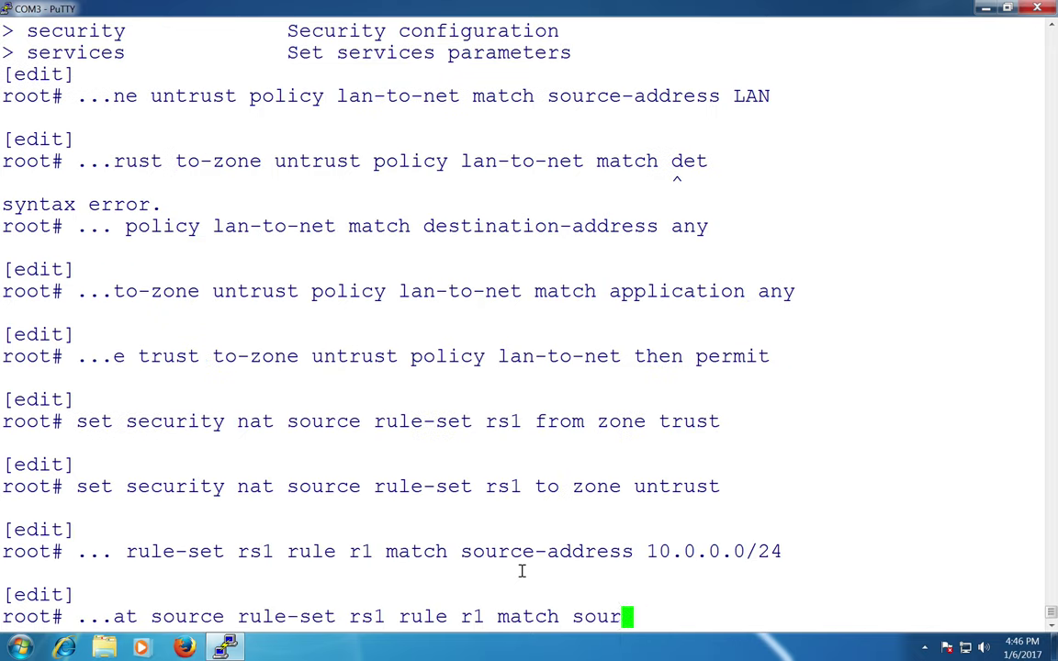
{"action": "key", "text": "BackSpace"}
{"action": "key", "text": "BackSpace"}
{"action": "key", "text": "BackSpace"}
{"action": "key", "text": "BackSpace"}
{"action": "key", "text": "BackSpace"}
{"action": "key", "text": "BackSpace"}
{"action": "key", "text": "BackSpace"}
{"action": "key", "text": "BackSpace"}
{"action": "key", "text": "BackSpace"}
{"action": "key", "text": "BackSpace"}
{"action": "type", "text": "then s"}
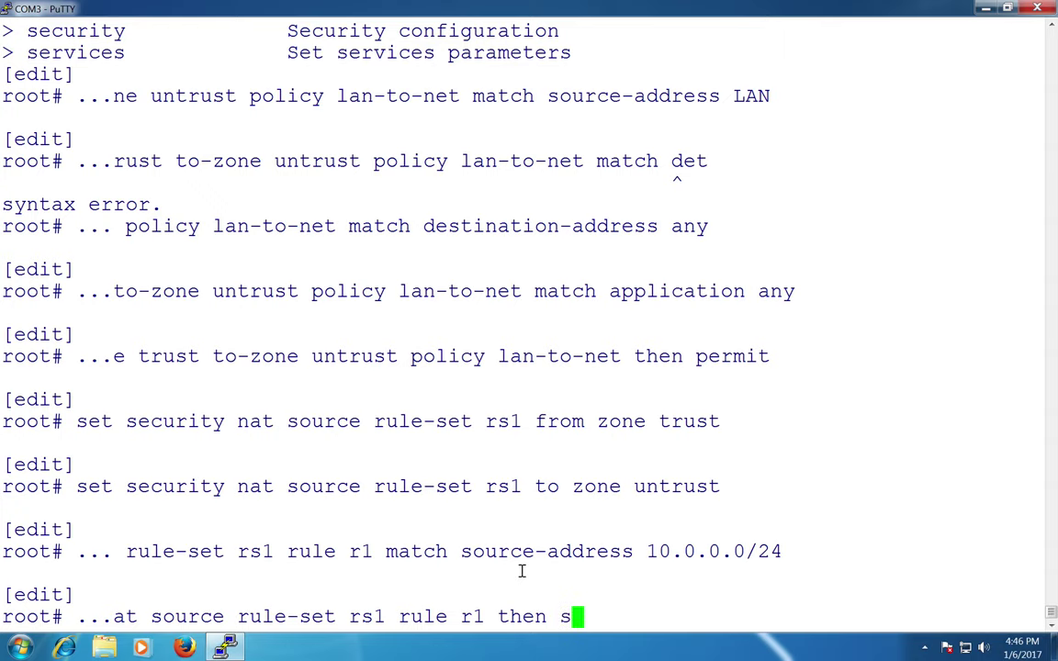
{"action": "type", "text": "ource-nat interface"}
{"action": "key", "text": "Return"}
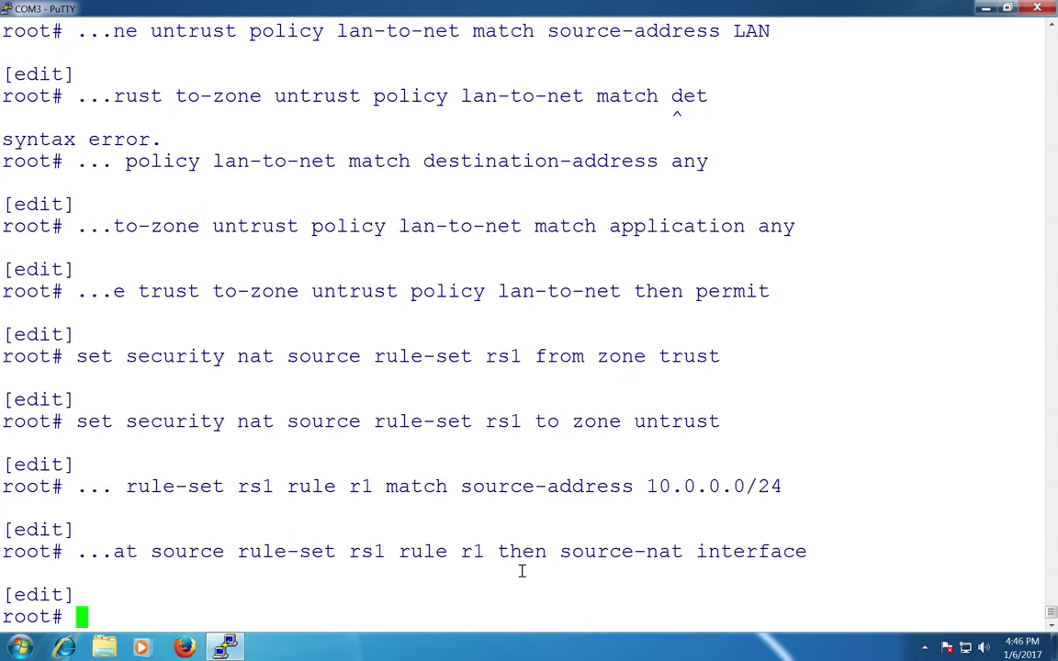
{"action": "type", "text": "commit"}
{"action": "key", "text": "Return"}
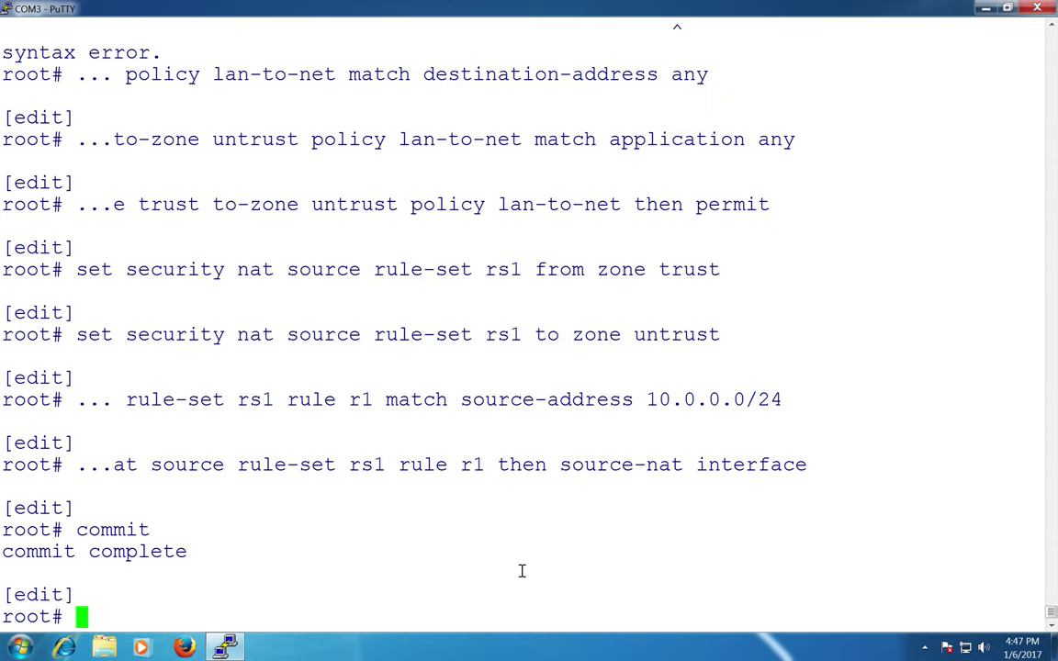
On the XP client, load 10.0.0.254 in Firefox and enter the login credentials.
{"action": "key", "text": "ctrl+Right"}
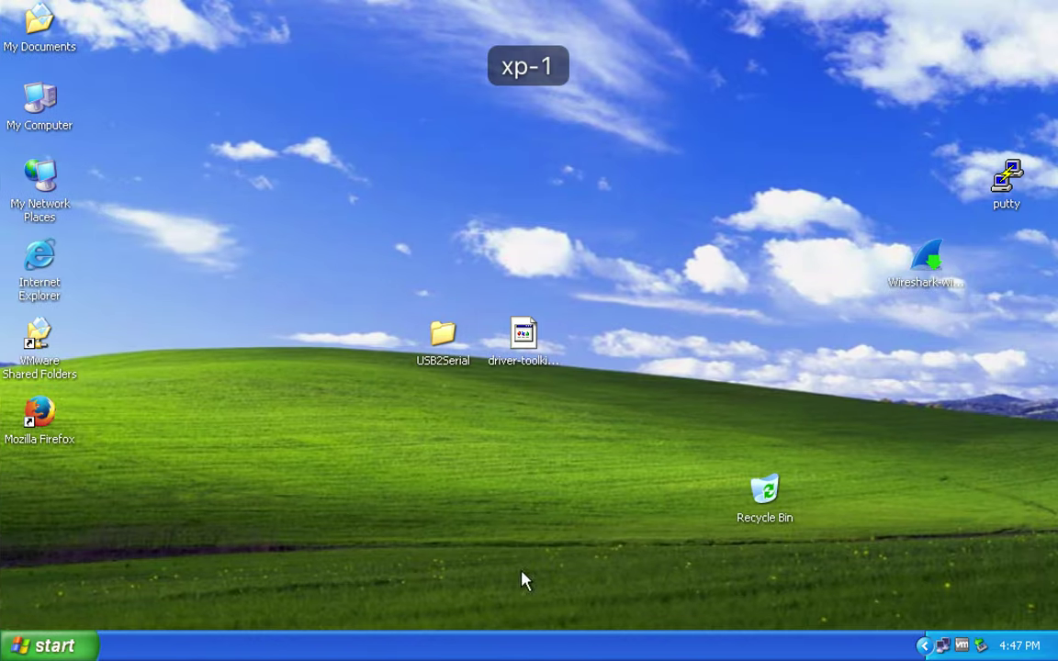
{"action": "double_click", "coordinate": [38, 413]}
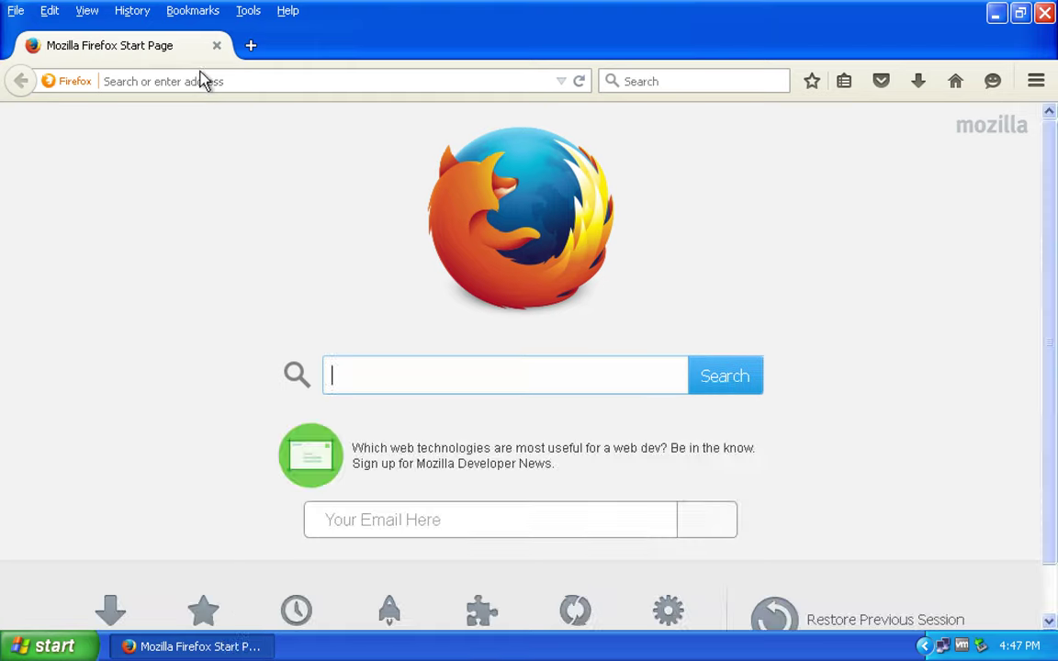
{"action": "left_click", "coordinate": [204, 81]}
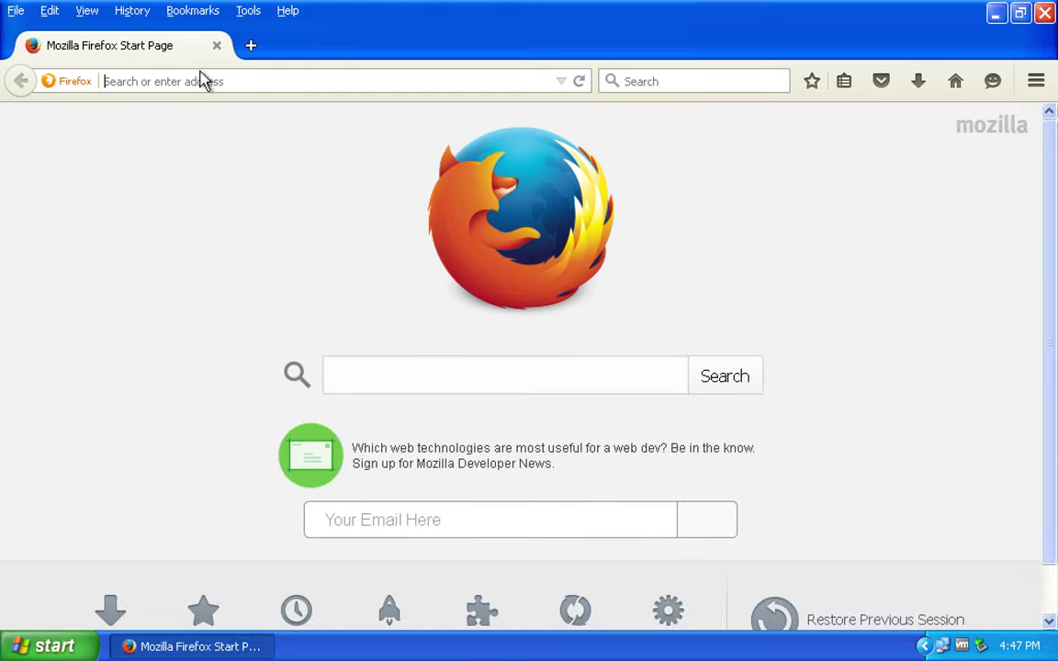
{"action": "type", "text": "10.0.0.254"}
{"action": "key", "text": "Return"}
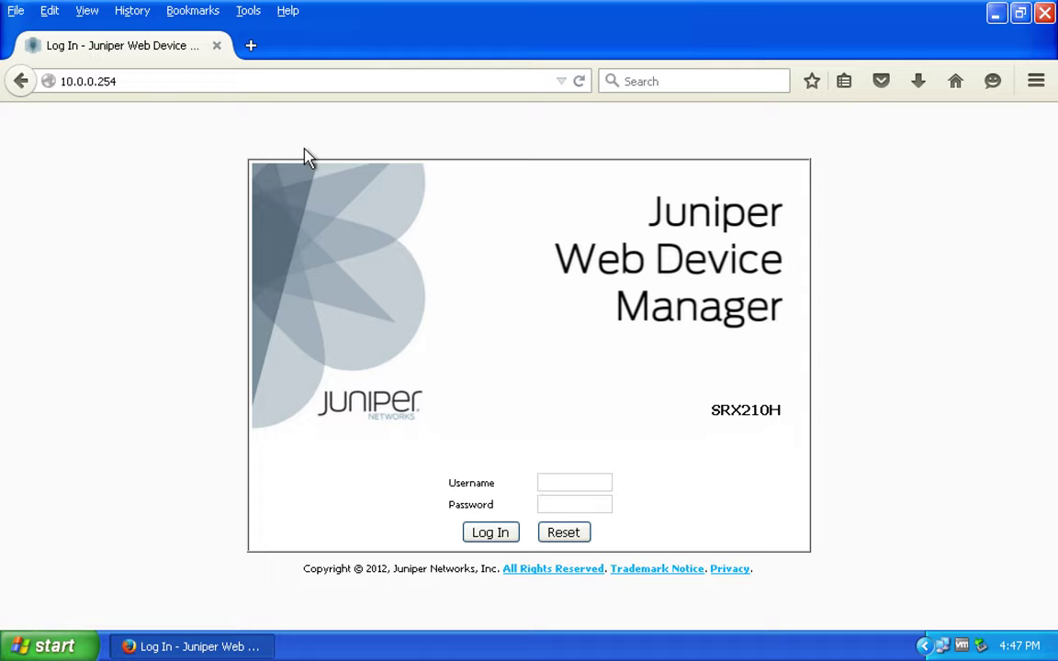
{"action": "type", "text": "root*******"}
Submit the J-Web username and password.
{"action": "key", "text": "Return"}
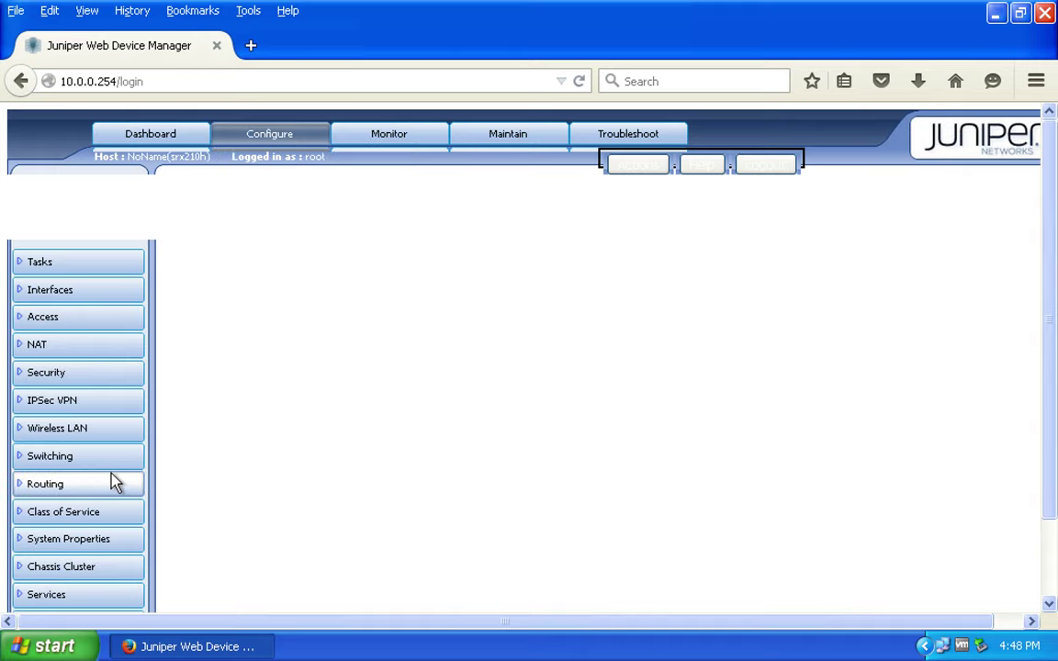
{"action": "left_click", "coordinate": [47, 375]}
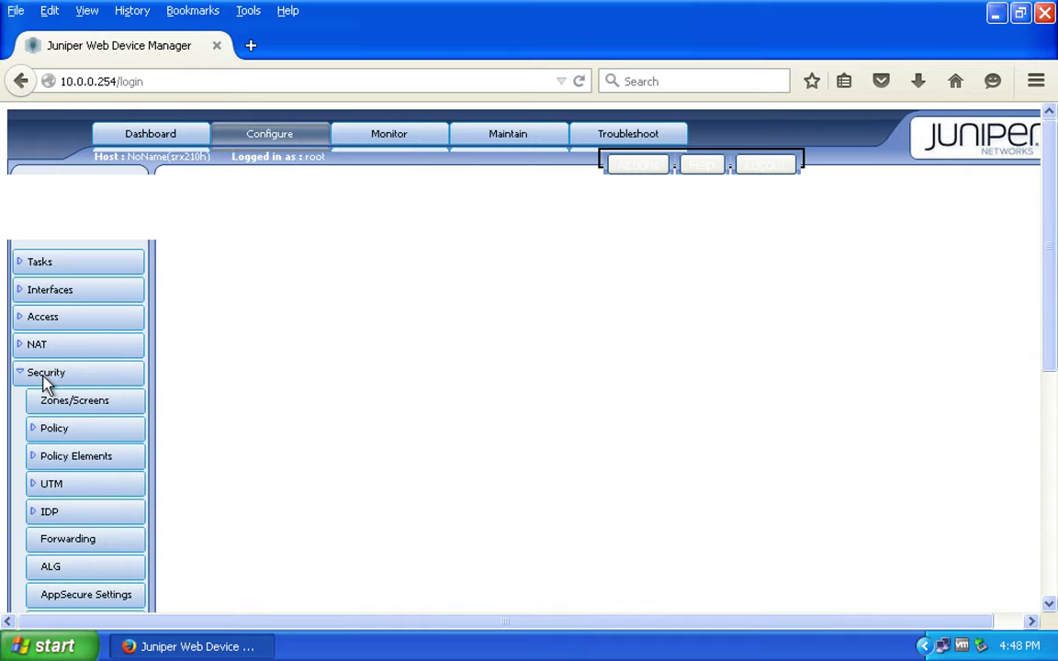
{"action": "left_click", "coordinate": [63, 492]}
{"action": "left_click", "coordinate": [97, 517]}
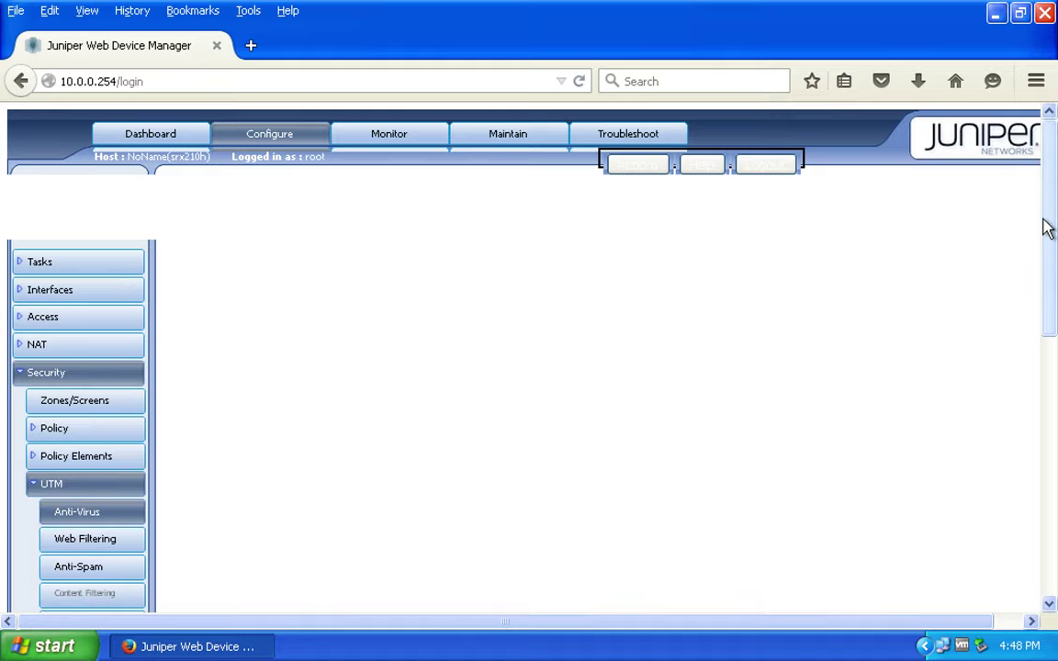
{"action": "mouse_move", "coordinate": [1052, 228]}
{"action": "left_mouse_down"}
{"action": "mouse_move", "coordinate": [1055, 283]}
{"action": "mouse_move", "coordinate": [1054, 237]}
{"action": "left_mouse_up"}
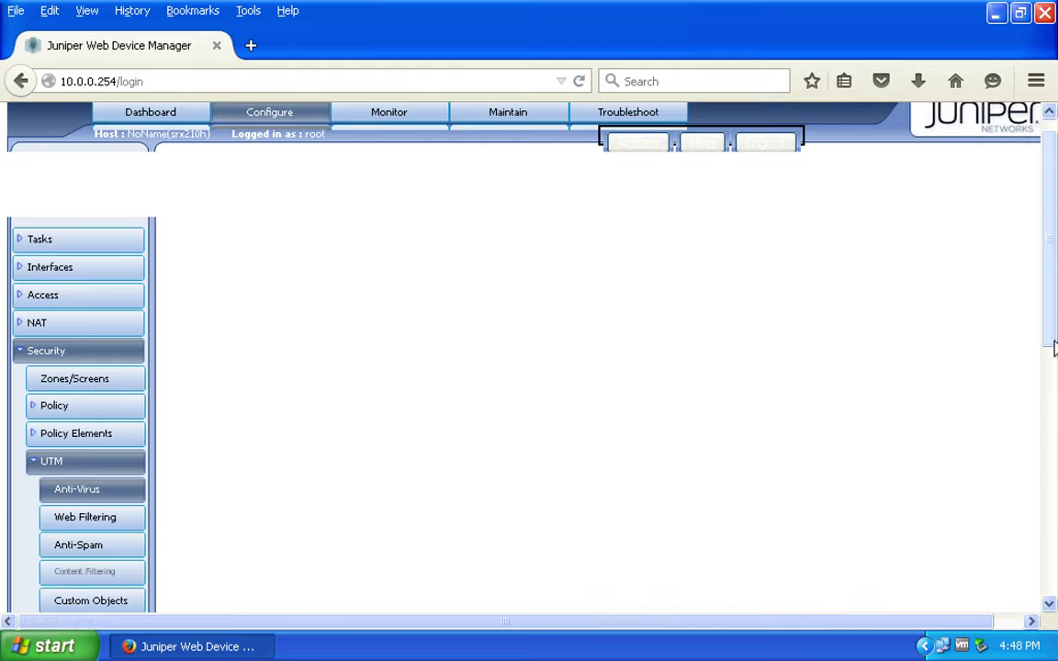
{"action": "left_click_drag", "start_coordinate": [1054, 347], "coordinate": [1056, 508]}
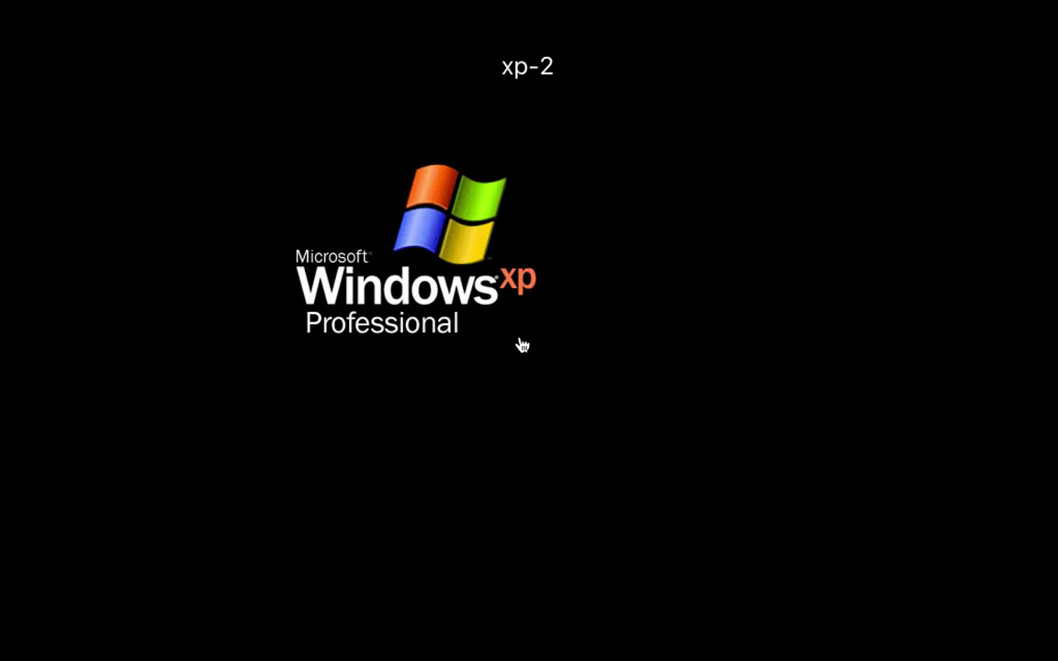
On the Windows 7 client, minimize PuTTY and start ncpa.cpl from the Run prompt.
{"action": "key", "text": "ctrl+Left"}
{"action": "key", "text": "ctrl+Left"}
{"action": "key", "text": "ctrl+Left"}
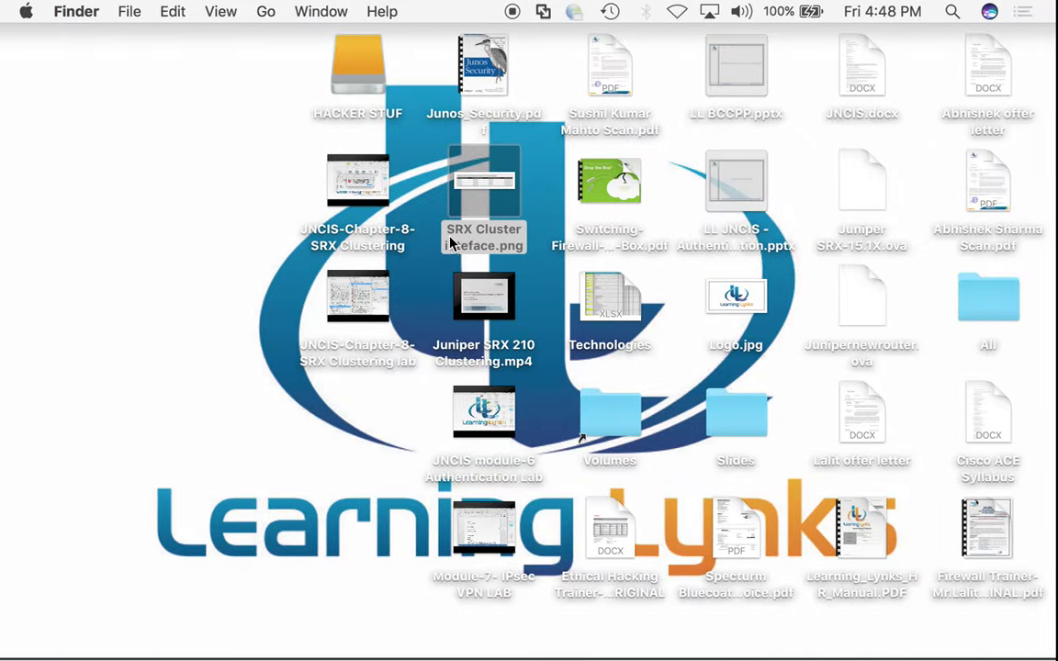
{"action": "key", "text": "ctrl+Right"}
{"action": "key", "text": "ctrl+Right"}
{"action": "key", "text": "ctrl+Left"}
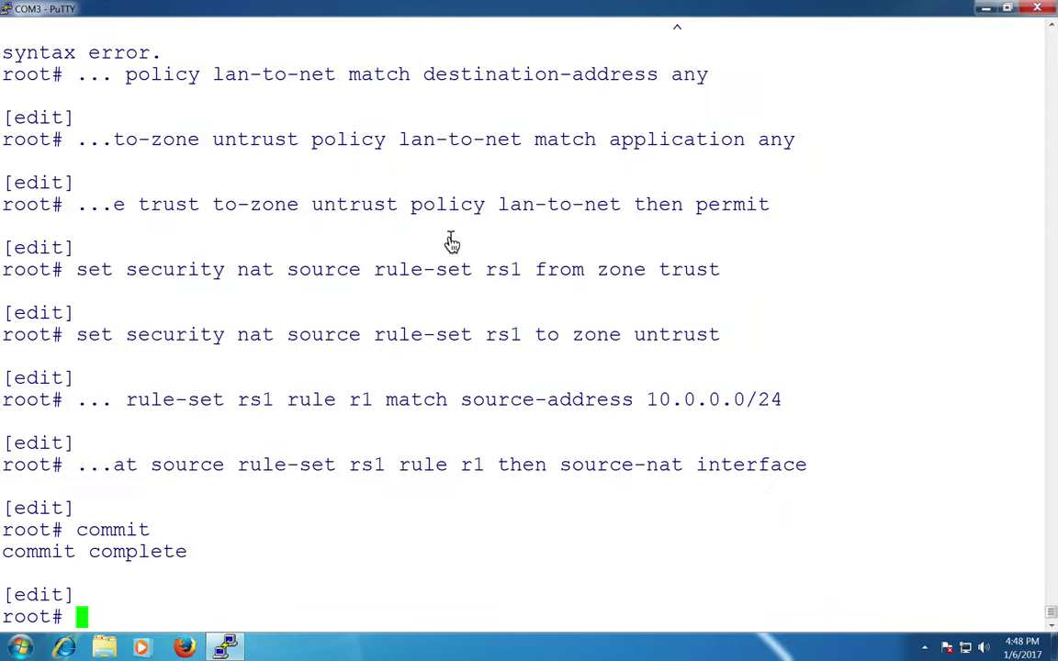
{"action": "key", "text": "ctrl+Right"}
{"action": "key", "text": "ctrl+Left"}
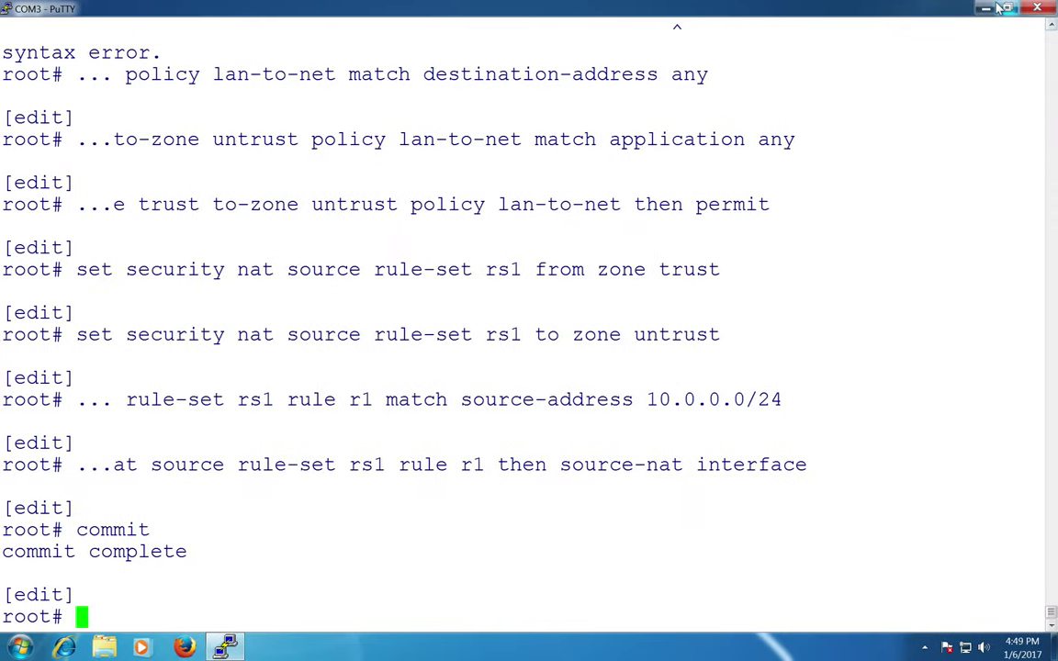
{"action": "left_click", "coordinate": [996, 8]}
{"action": "key", "text": "super+r"}
{"action": "type", "text": "ncp"}
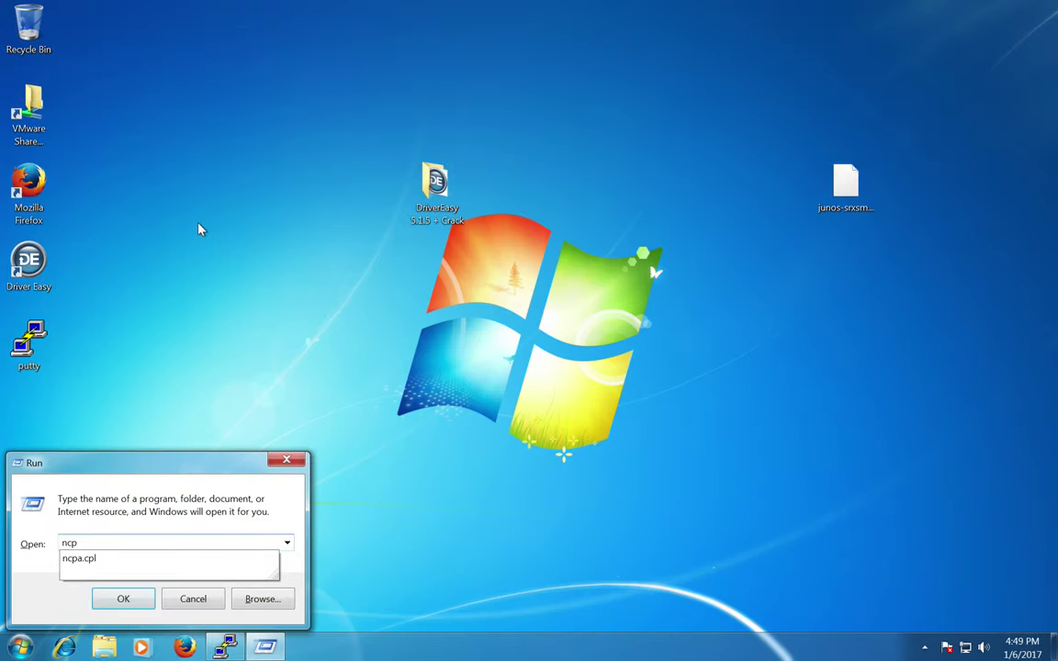
{"action": "key", "text": "Down"}
Set Local Area Connection IPv4 to static 10.0.0.20, mask 255.255.255.0, gateway 10.0.0.254.
{"action": "key", "text": "Return"}
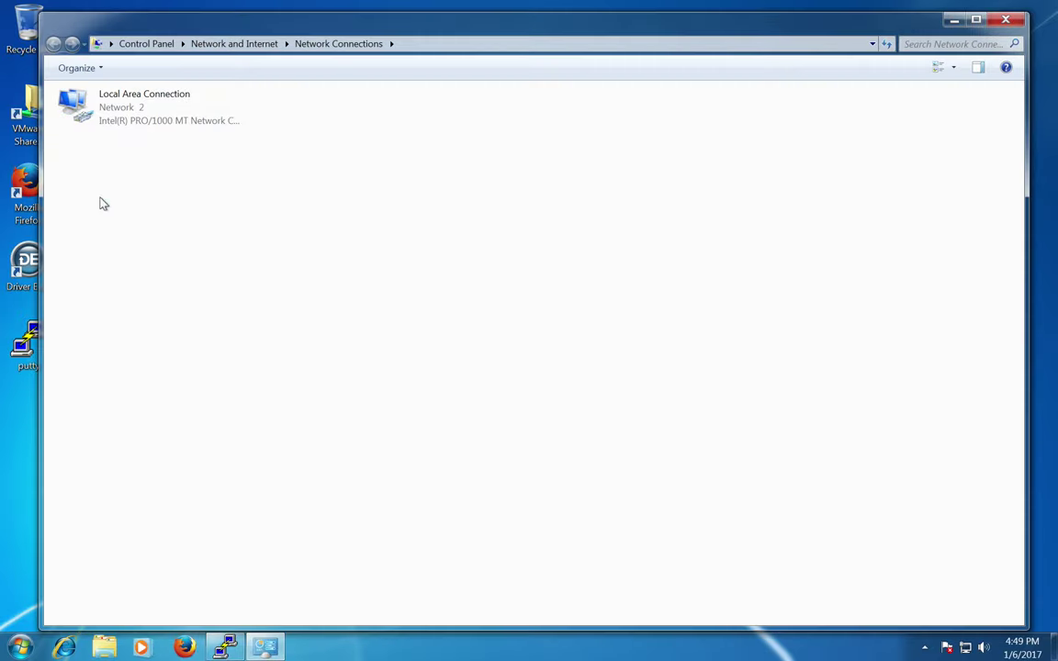
{"action": "right_click", "coordinate": [147, 122]}
{"action": "left_click", "coordinate": [193, 246]}
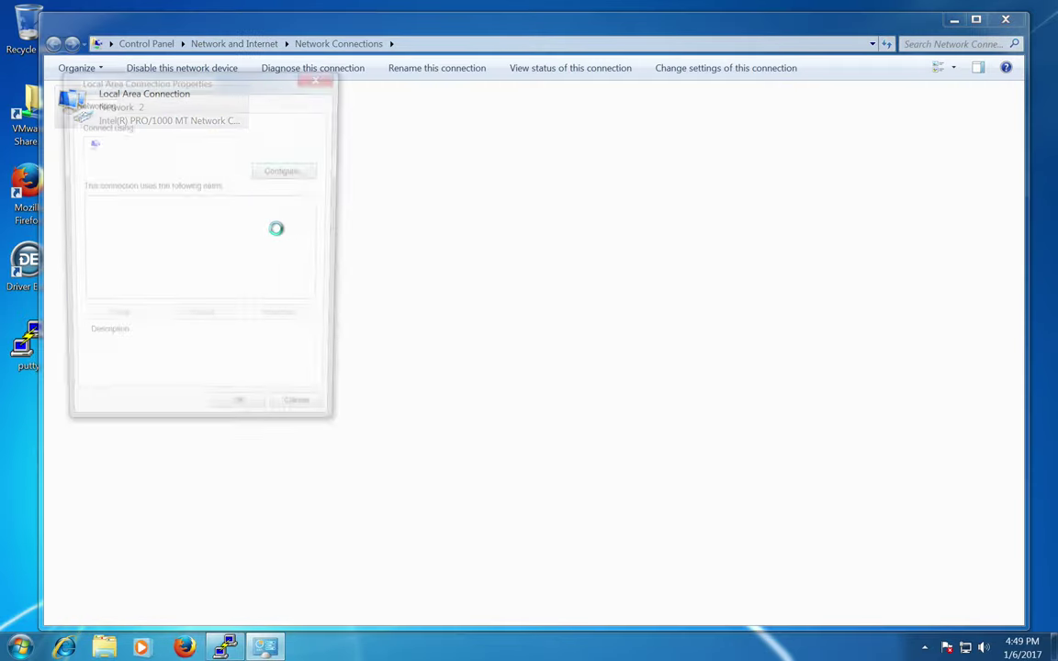
{"action": "left_click", "coordinate": [213, 254]}
{"action": "left_click", "coordinate": [276, 322]}
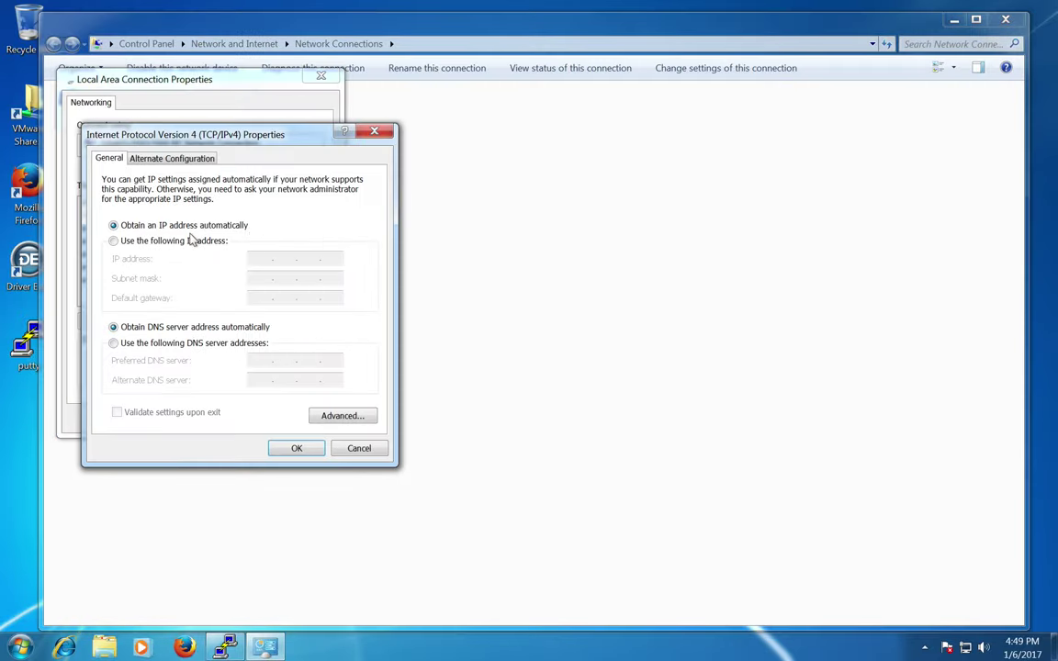
{"action": "left_click", "coordinate": [191, 241]}
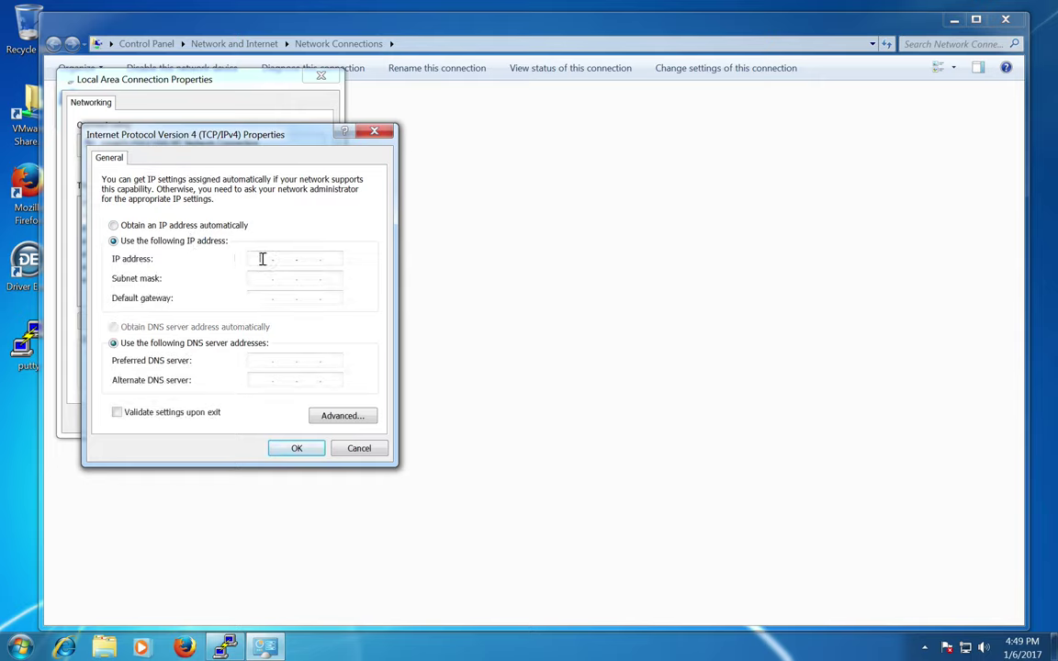
{"action": "type", "text": "10.0.0.20"}
{"action": "key", "text": "Tab"}
{"action": "type", "text": "255255255"}
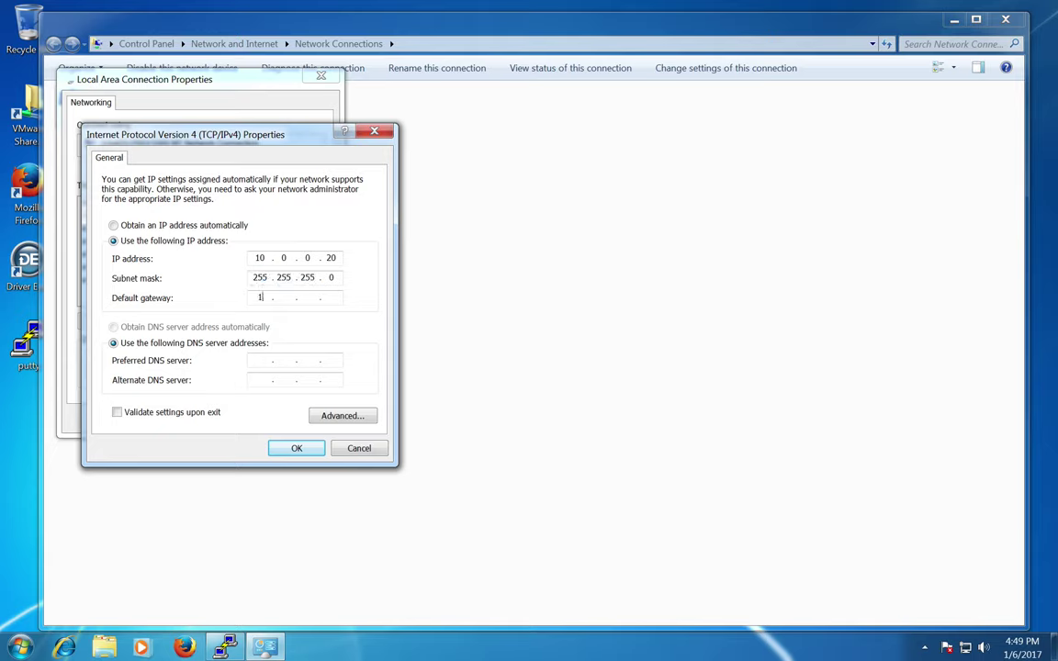
{"action": "type", "text": "10.0.0.254"}
{"action": "key", "text": "Tab"}
{"action": "key", "text": "Return"}
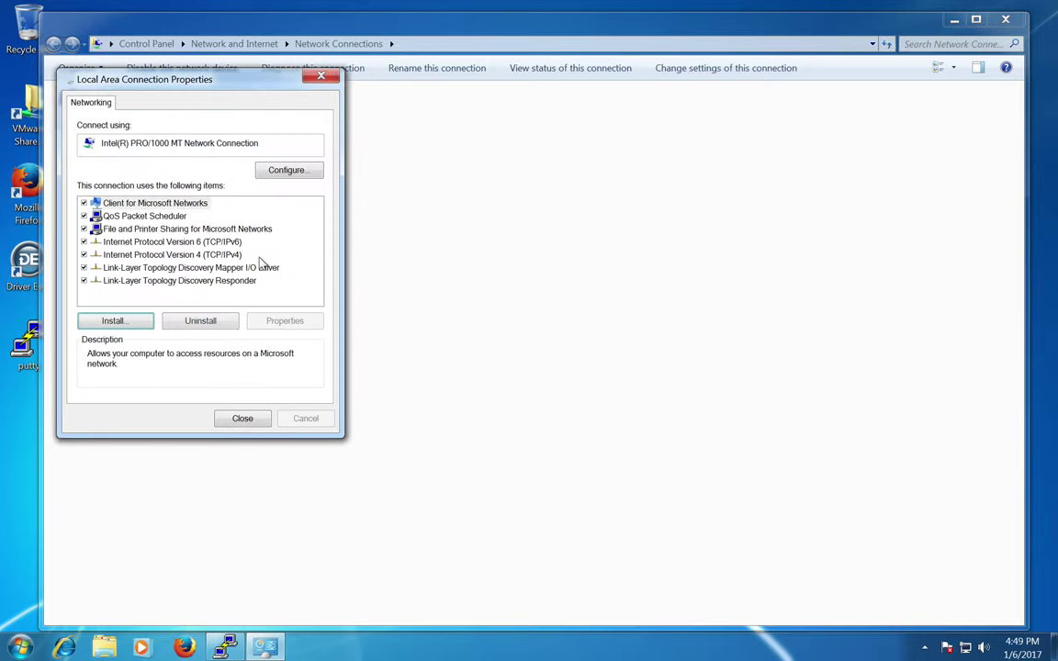
{"action": "key", "text": "Return"}
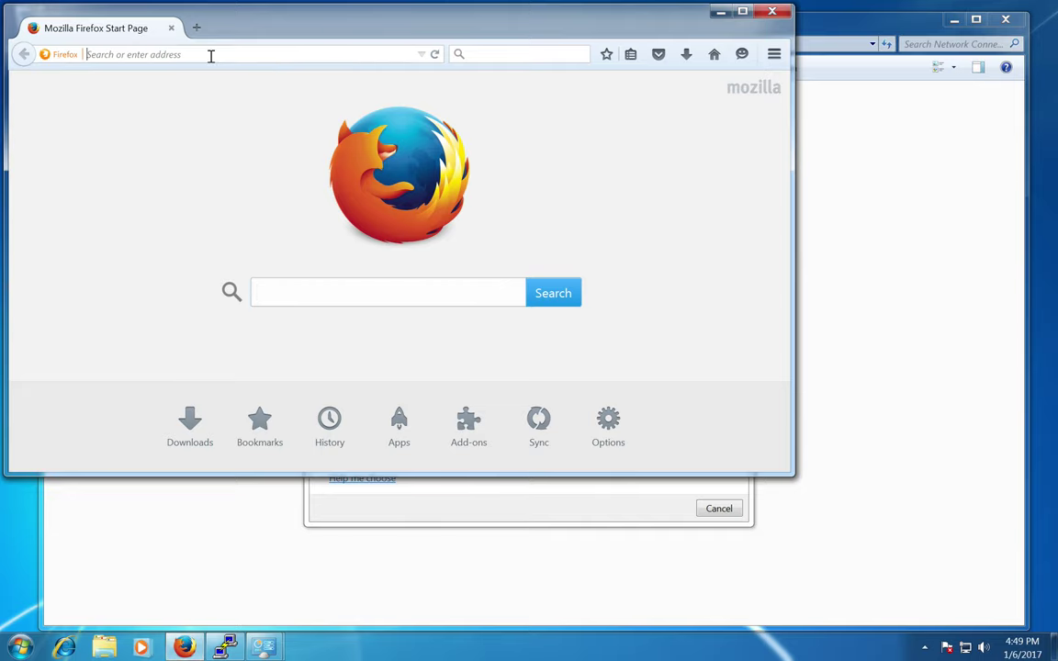
Browse to 10.0.0.254 in maximized Firefox, log in to J-Web, and decline saving the password.
{"action": "type", "text": "10.0."}
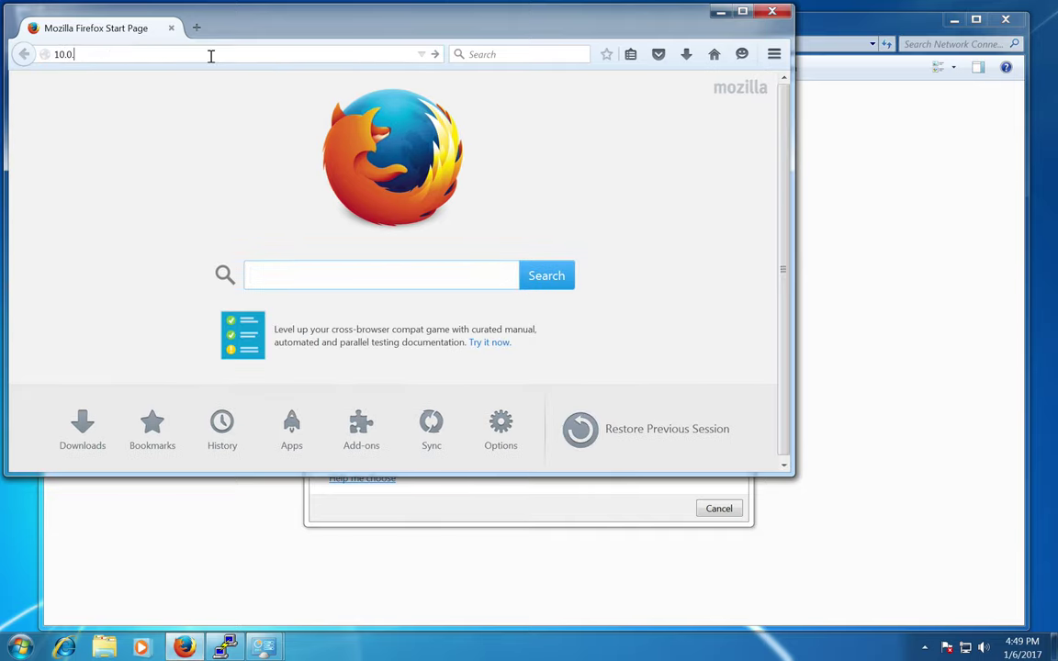
{"action": "type", "text": "0.254"}
{"action": "key", "text": "Return"}
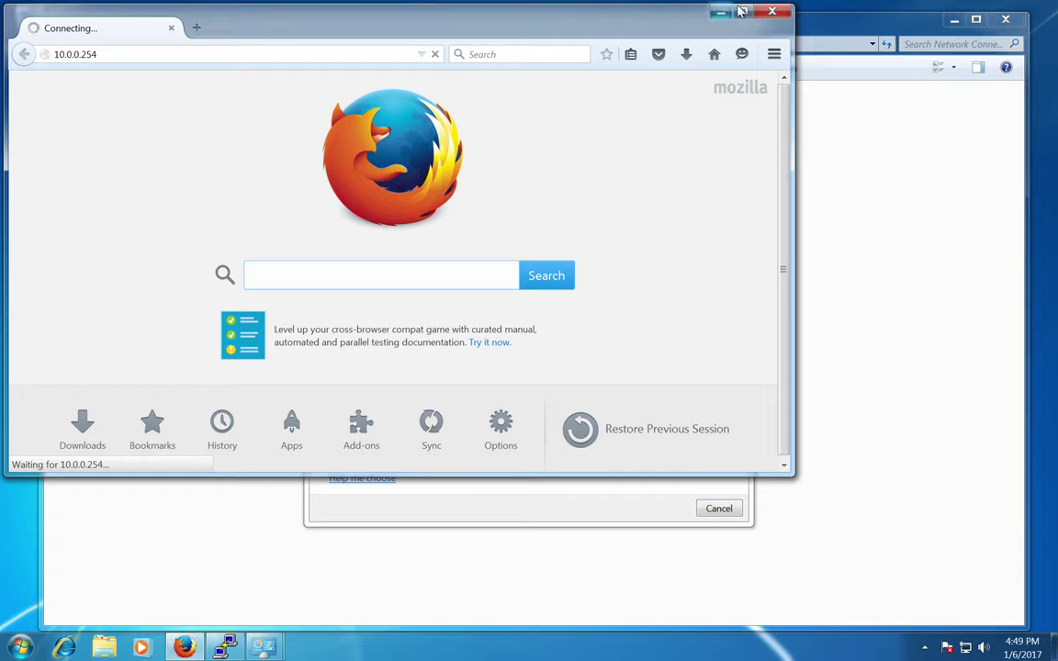
{"action": "left_click", "coordinate": [743, 11]}
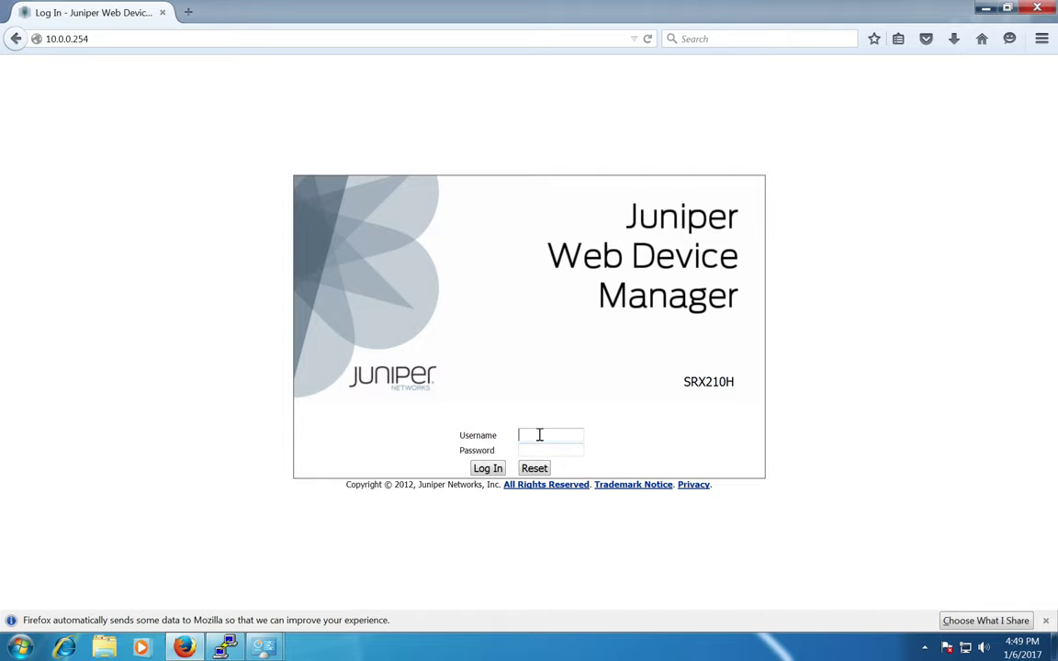
{"action": "key", "text": "Tab"}
{"action": "key", "text": "Return"}
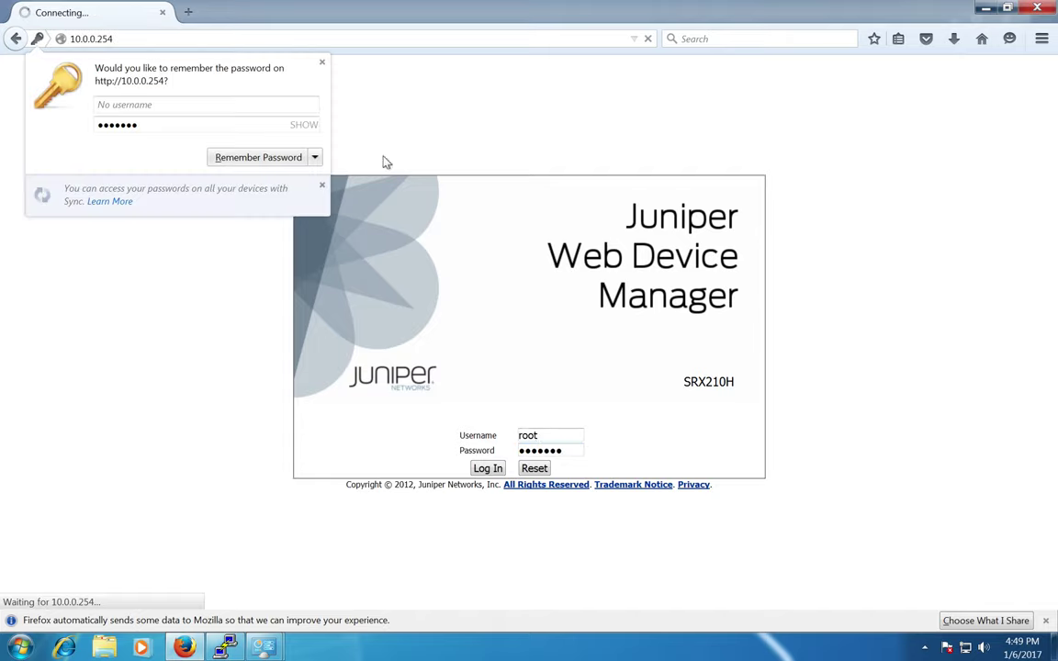
{"action": "left_click", "coordinate": [315, 157]}
{"action": "left_click", "coordinate": [292, 175]}
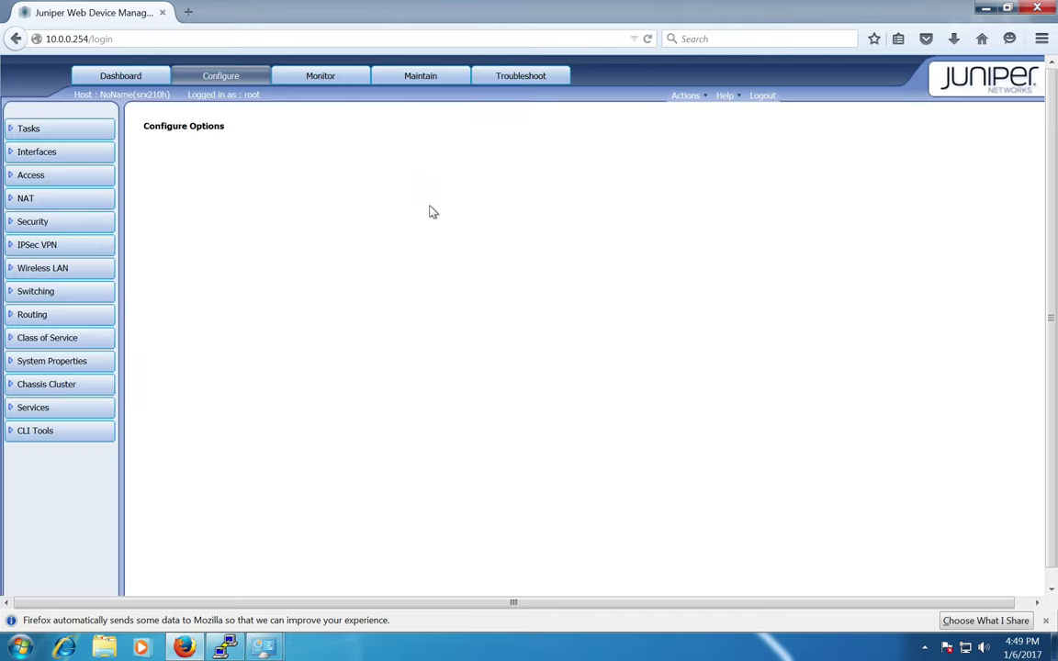
Open the junos-av-defaults profile under Security > UTM > Anti-Virus for editing.
{"action": "left_click", "coordinate": [45, 226]}
{"action": "left_click", "coordinate": [38, 316]}
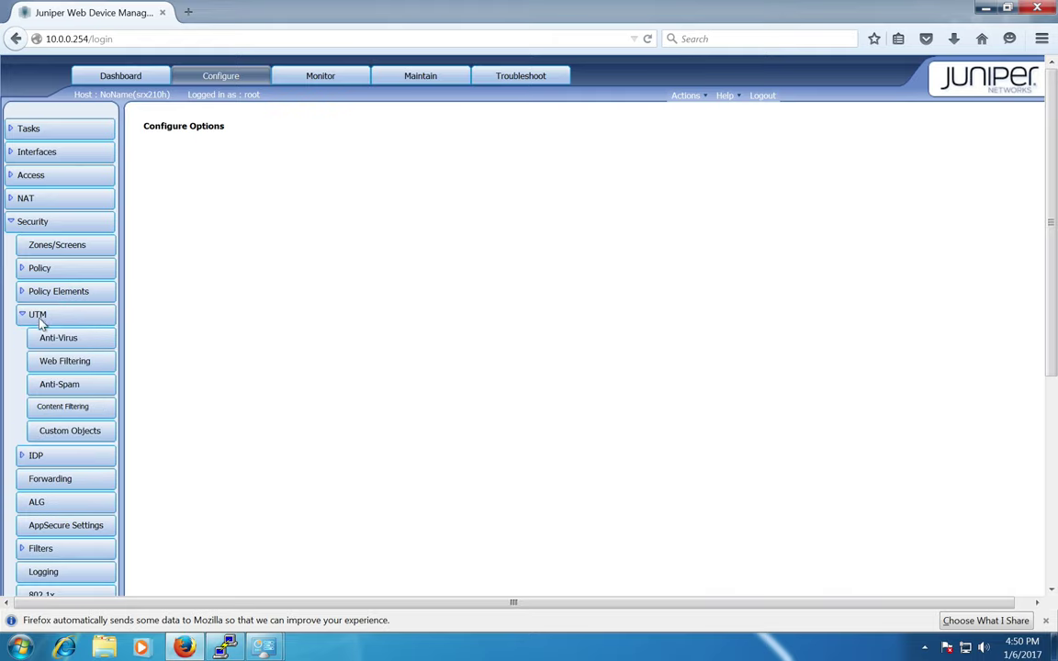
{"action": "left_click", "coordinate": [57, 340]}
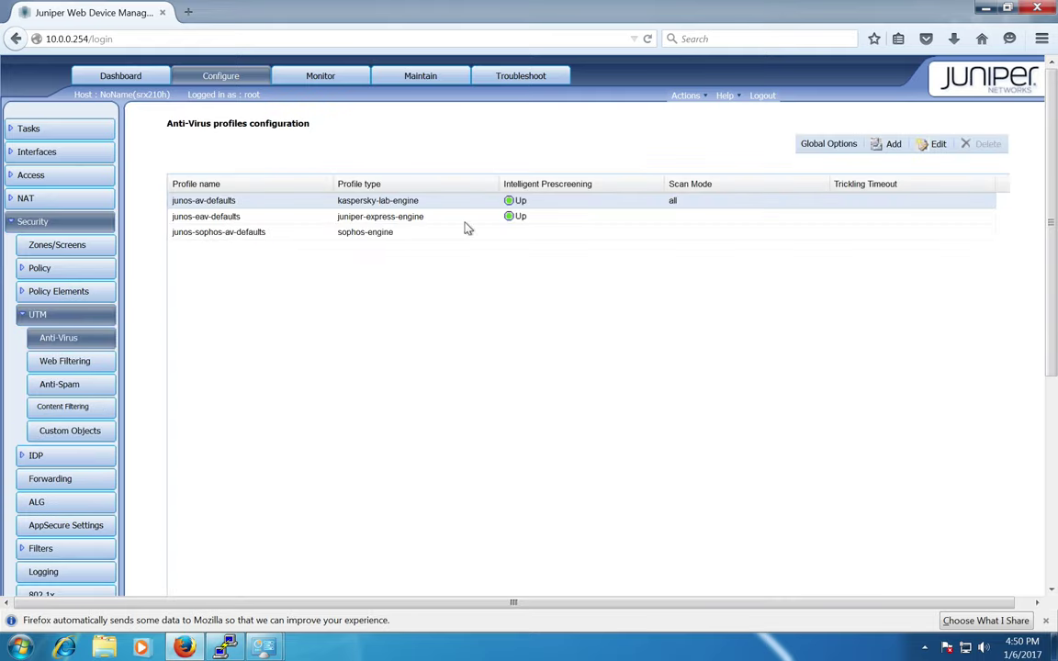
{"action": "double_click", "coordinate": [414, 202]}
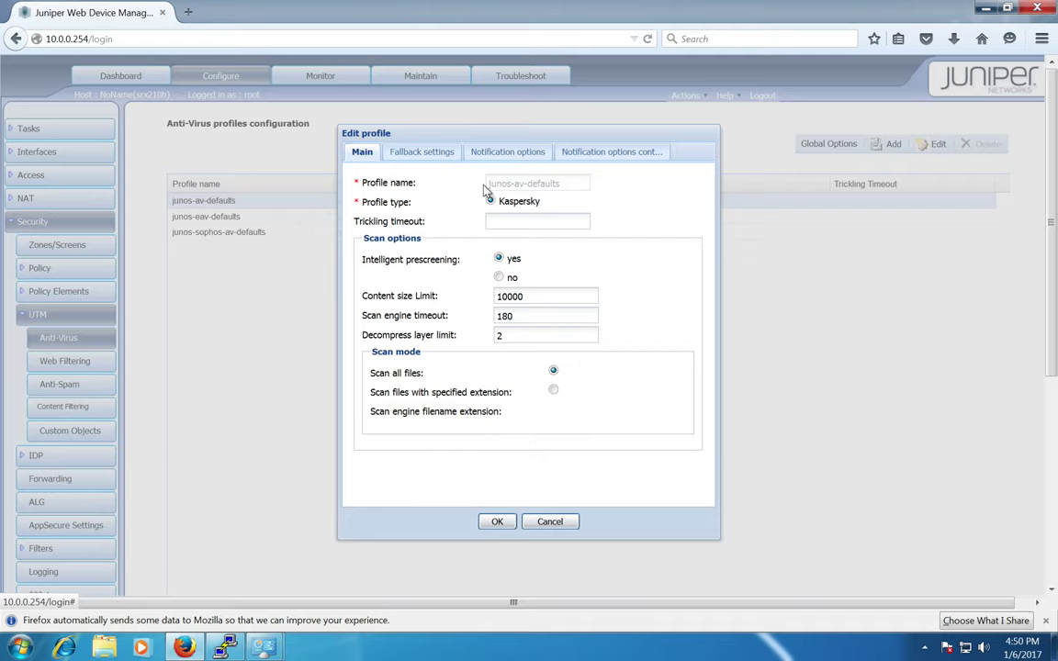
Set every fallback option except Password file to Block and save the profile.
{"action": "left_click", "coordinate": [423, 153]}
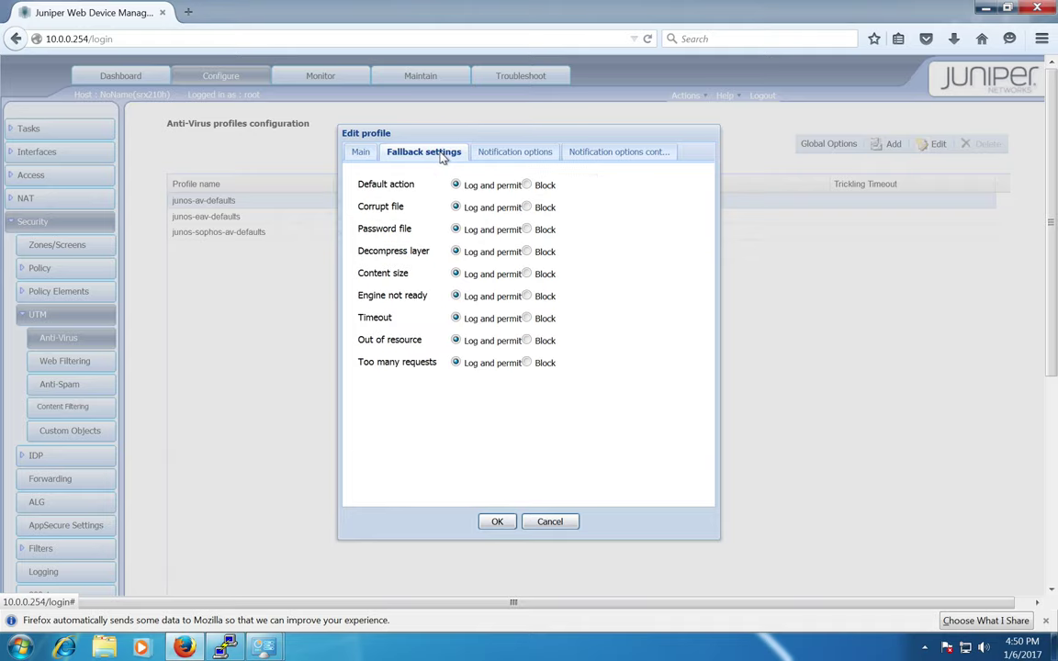
{"action": "left_click", "coordinate": [529, 186]}
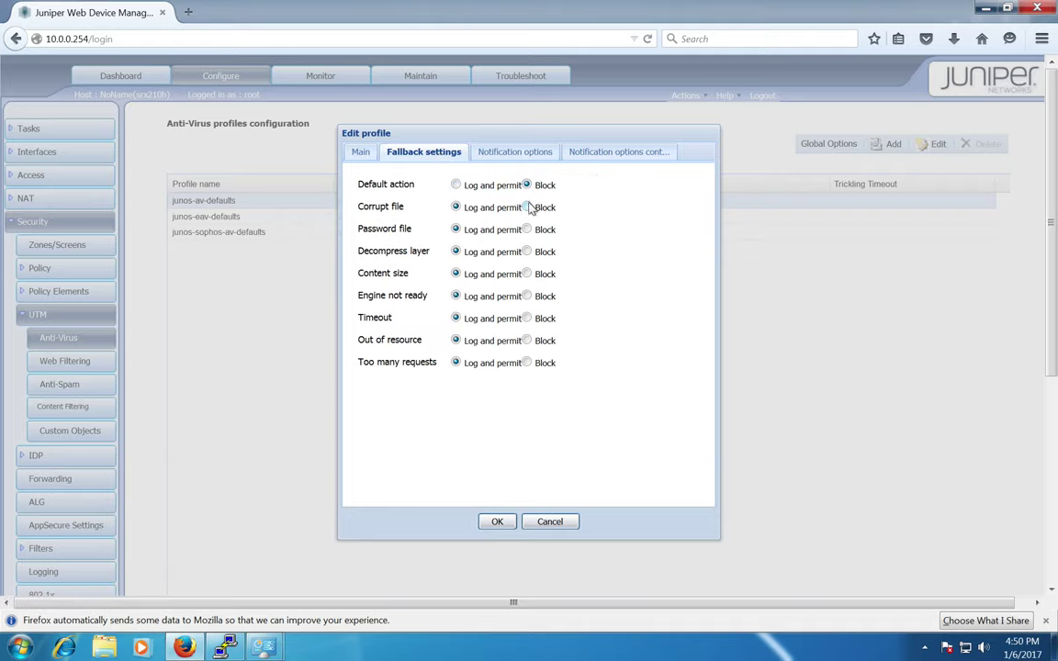
{"action": "left_click", "coordinate": [527, 251]}
{"action": "left_click", "coordinate": [527, 273]}
{"action": "left_click", "coordinate": [528, 295]}
{"action": "left_click", "coordinate": [527, 341]}
{"action": "left_click", "coordinate": [527, 319]}
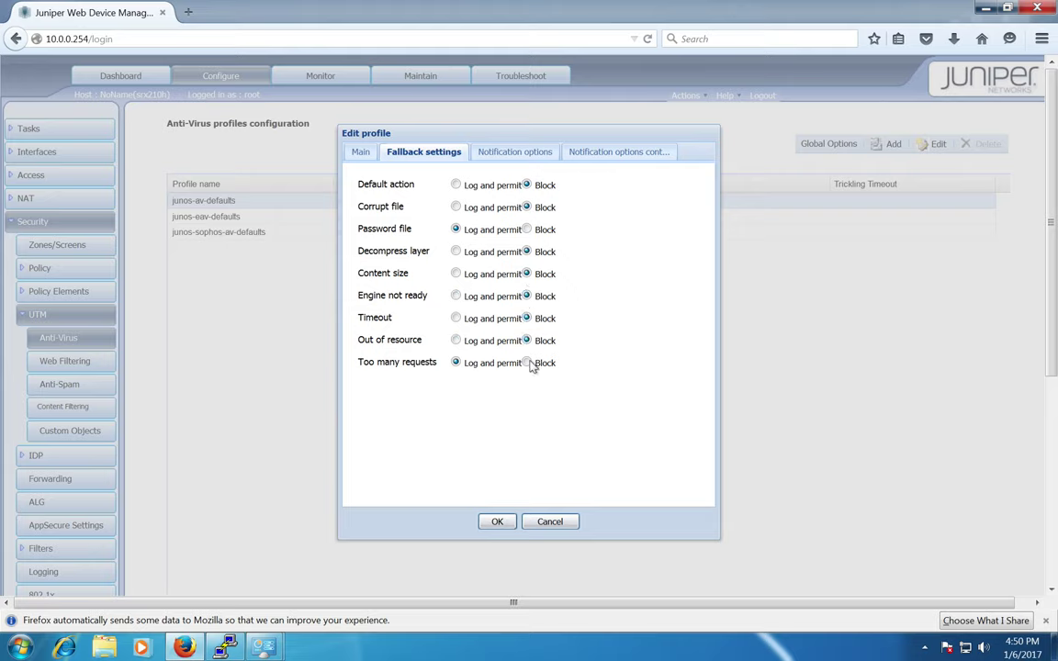
{"action": "left_click", "coordinate": [528, 364]}
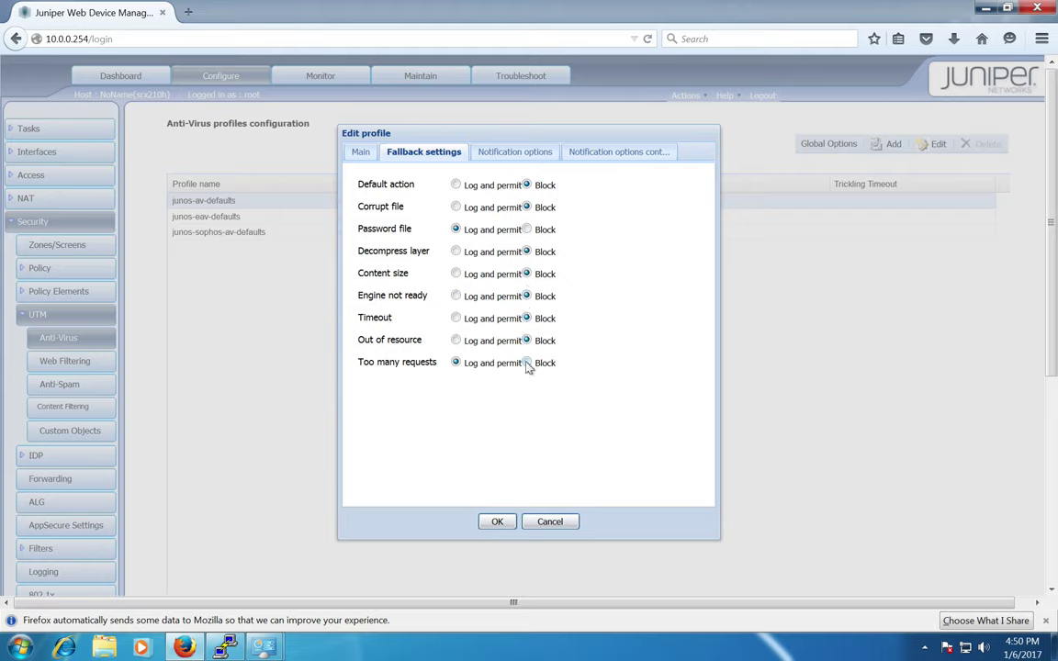
{"action": "left_click", "coordinate": [497, 520]}
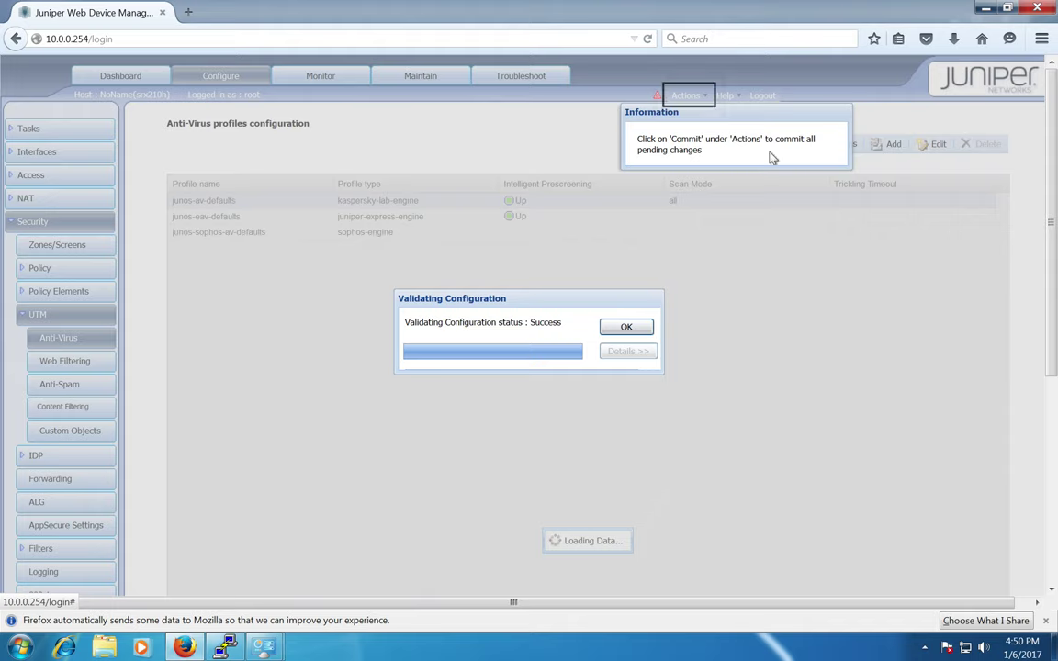
{"action": "left_click", "coordinate": [626, 327]}
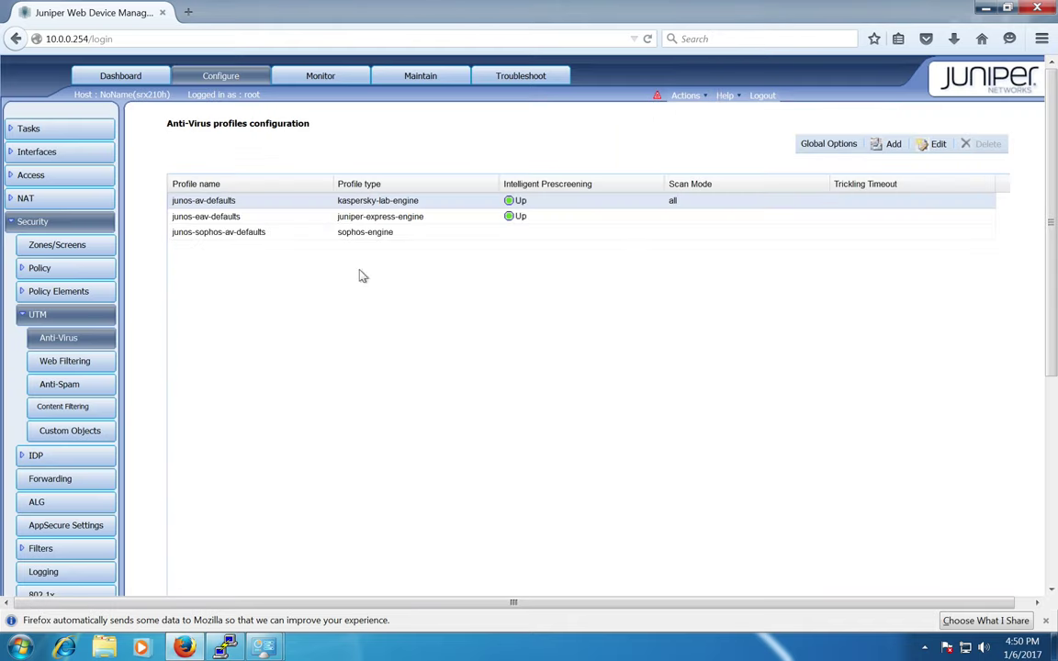
Review junos-av-policy's anti-virus profiles without changes, then open the Security Policy list.
{"action": "left_click", "coordinate": [29, 269]}
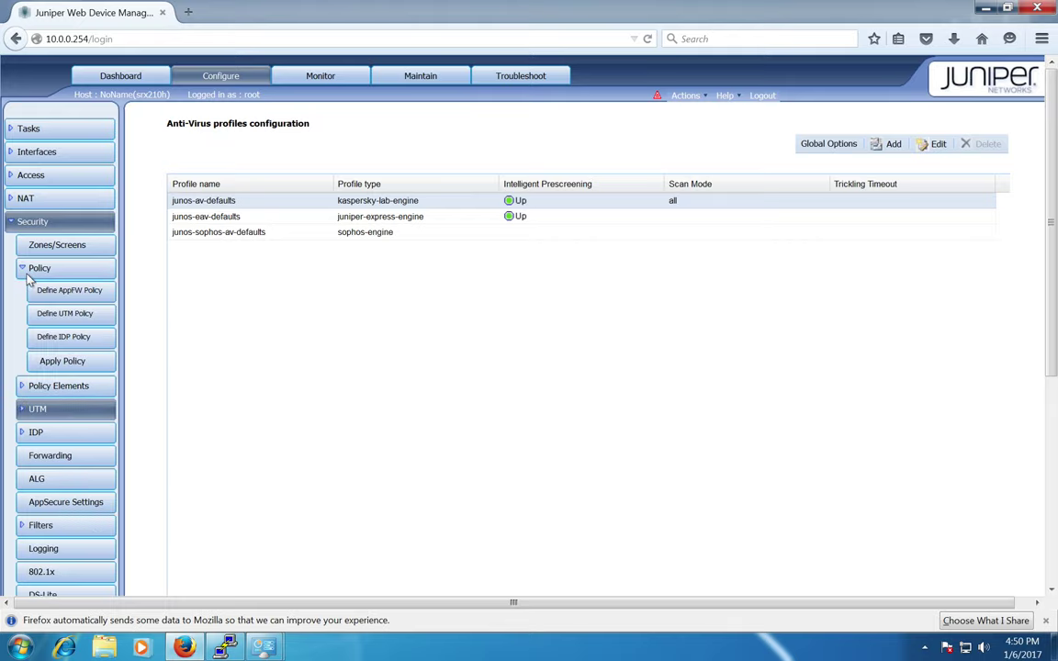
{"action": "left_click", "coordinate": [73, 313]}
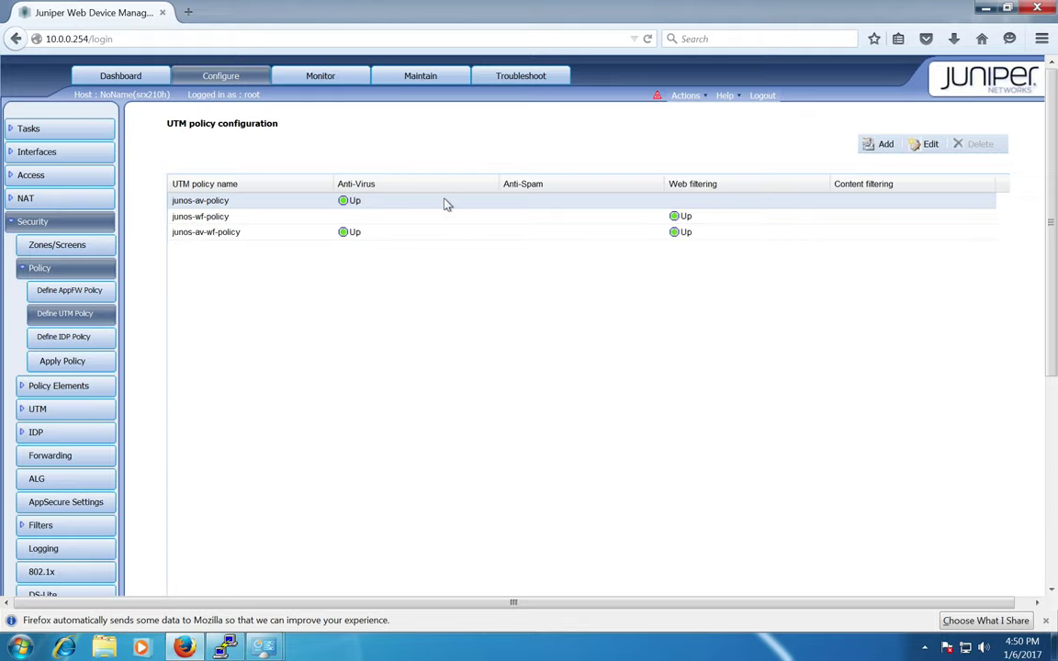
{"action": "left_click", "coordinate": [926, 144]}
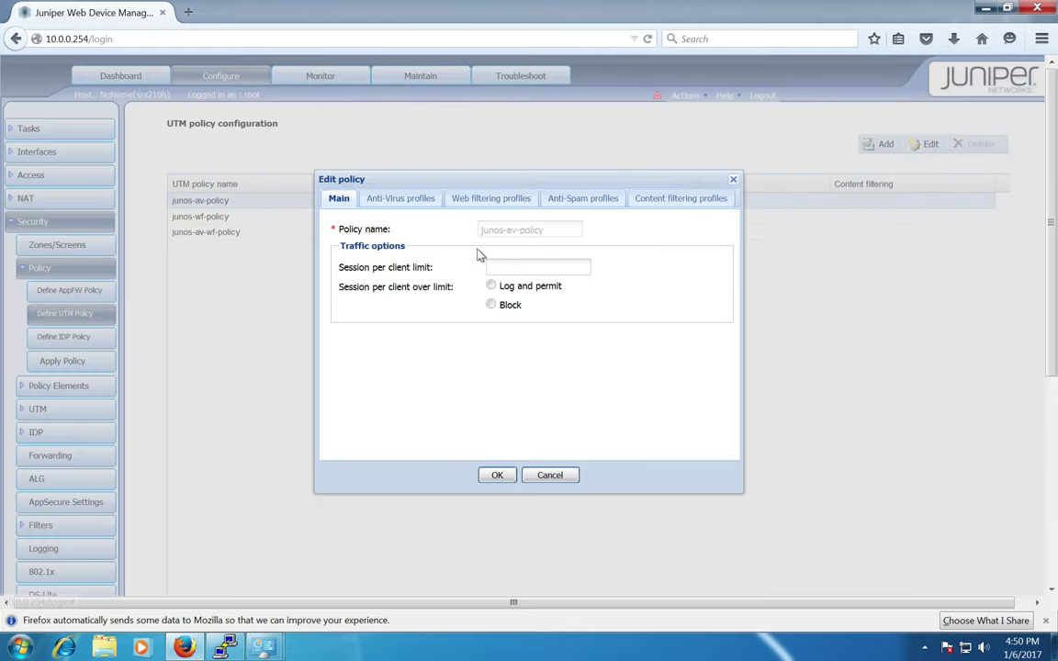
{"action": "left_click", "coordinate": [400, 201]}
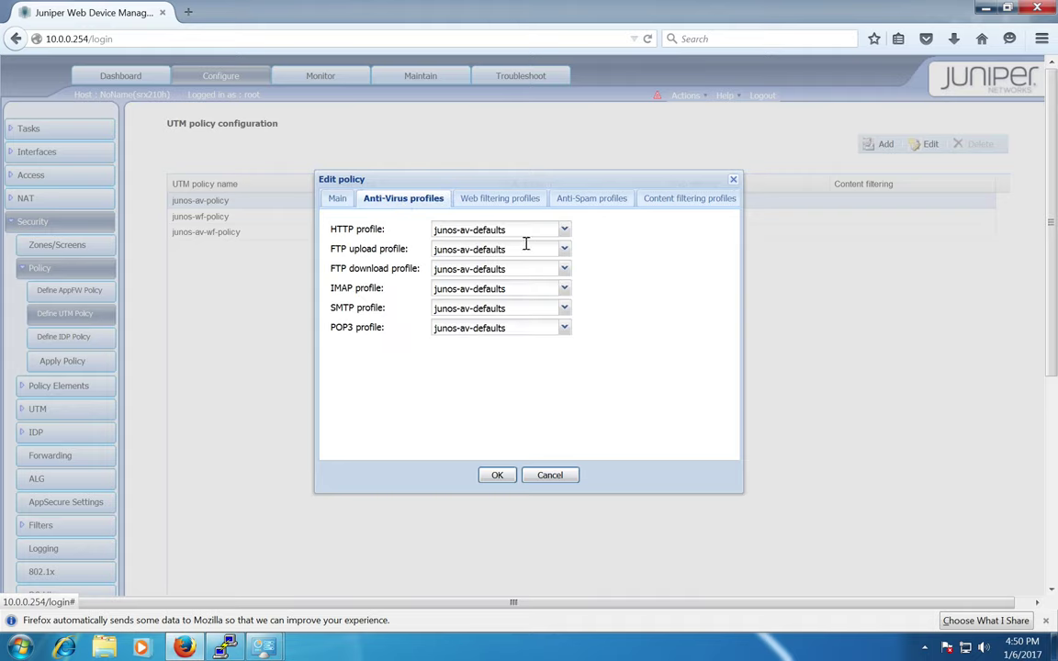
{"action": "left_click", "coordinate": [496, 475]}
{"action": "left_click", "coordinate": [520, 354]}
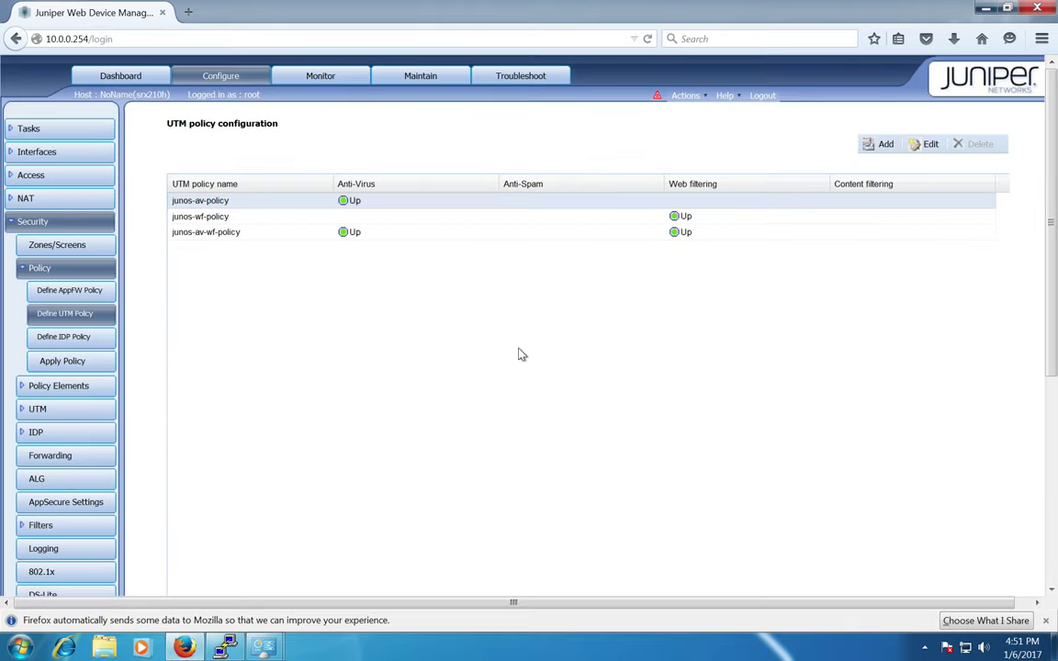
{"action": "left_click", "coordinate": [62, 362]}
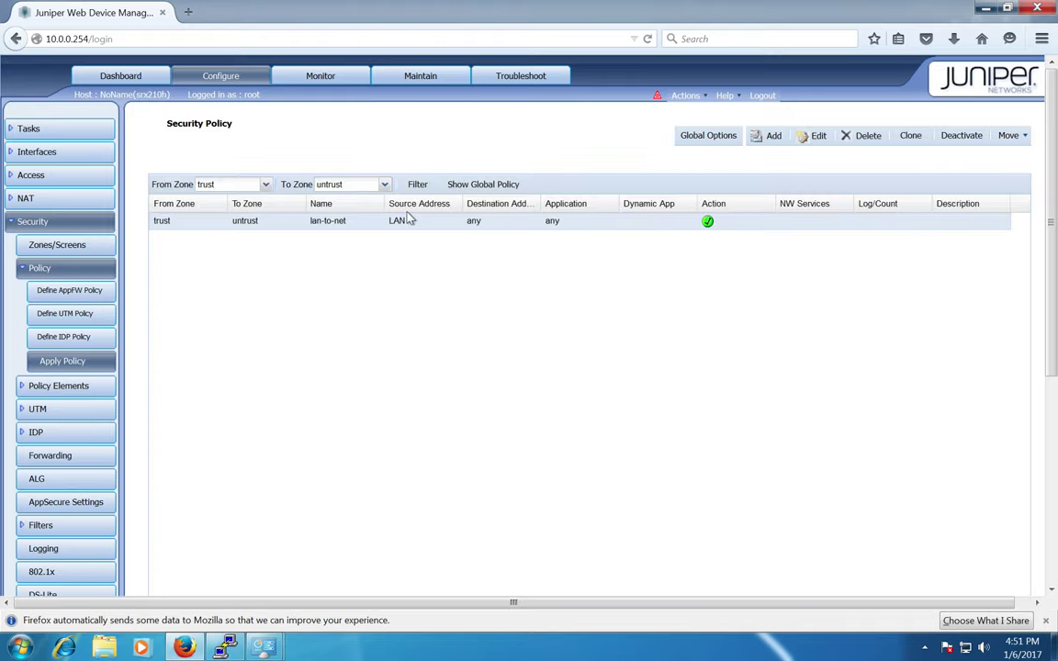
Set junos-av-policy as the UTM policy of the lan-to-net rule and save it.
{"action": "double_click", "coordinate": [428, 225]}
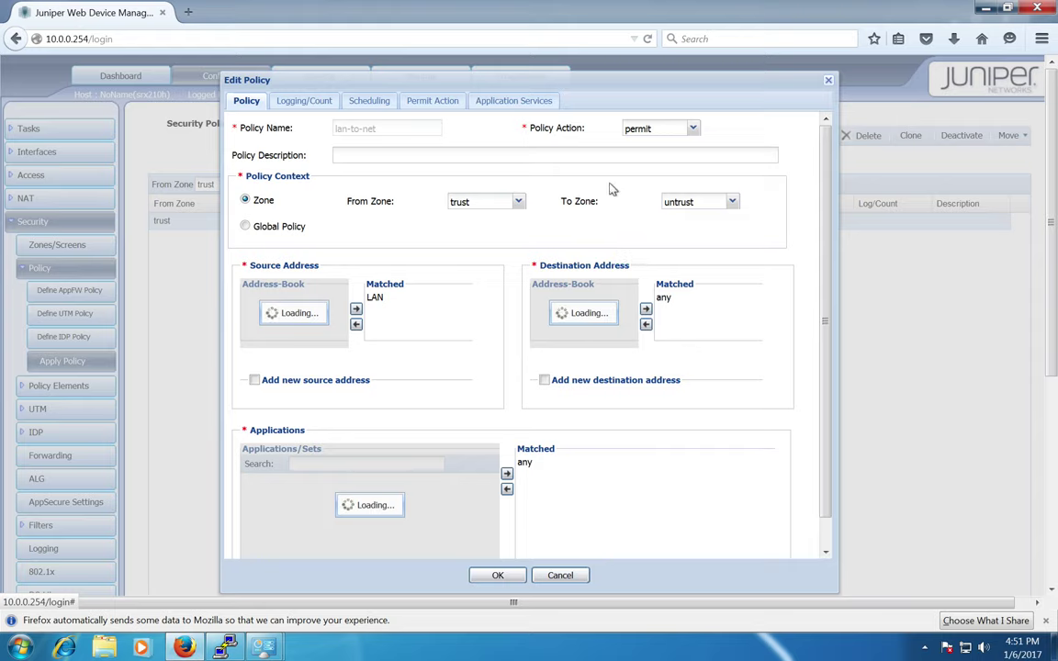
{"action": "left_click", "coordinate": [521, 107]}
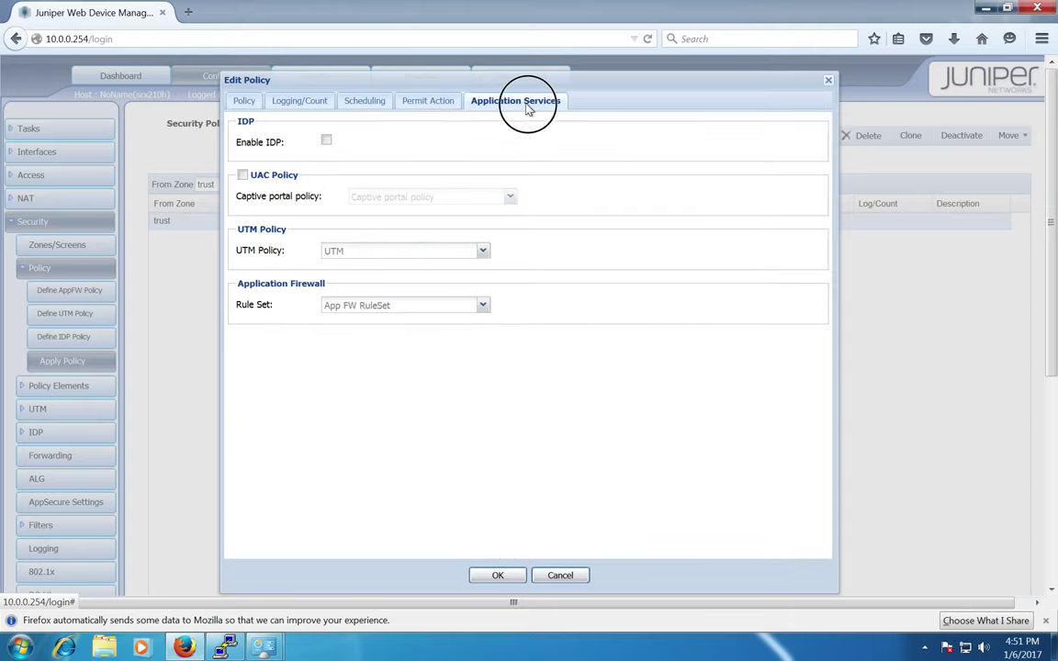
{"action": "left_click", "coordinate": [479, 251]}
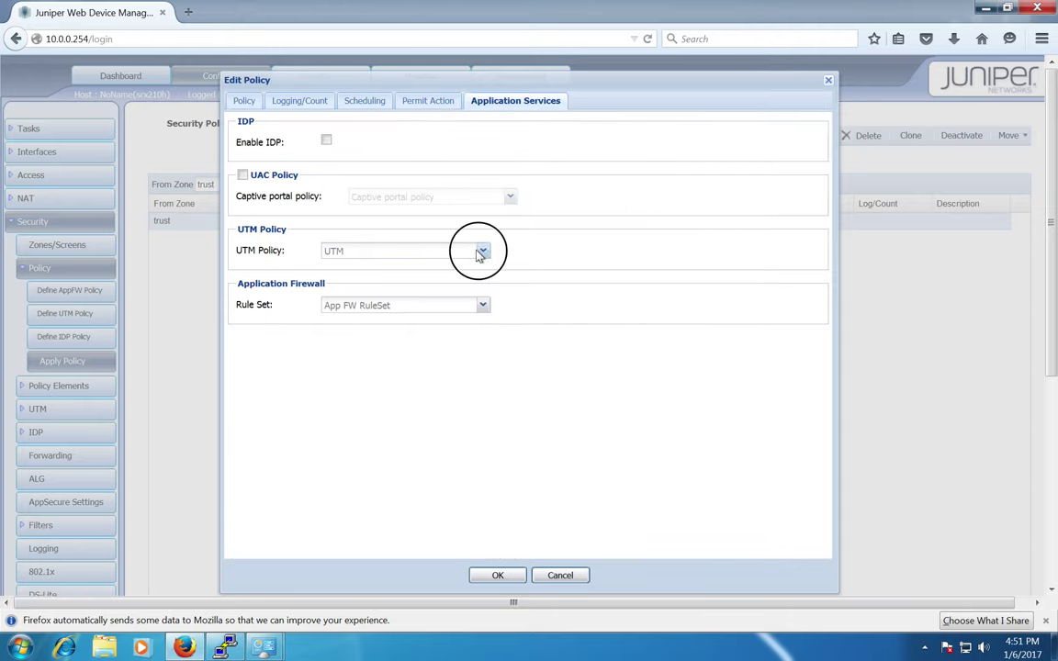
{"action": "left_click", "coordinate": [400, 273]}
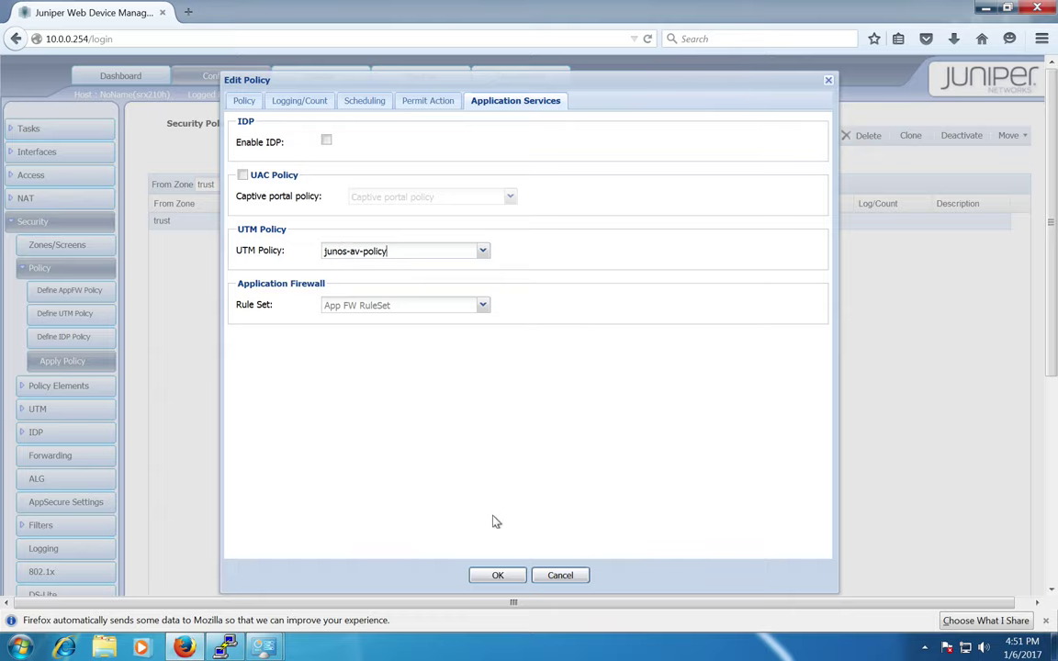
{"action": "left_click", "coordinate": [493, 575]}
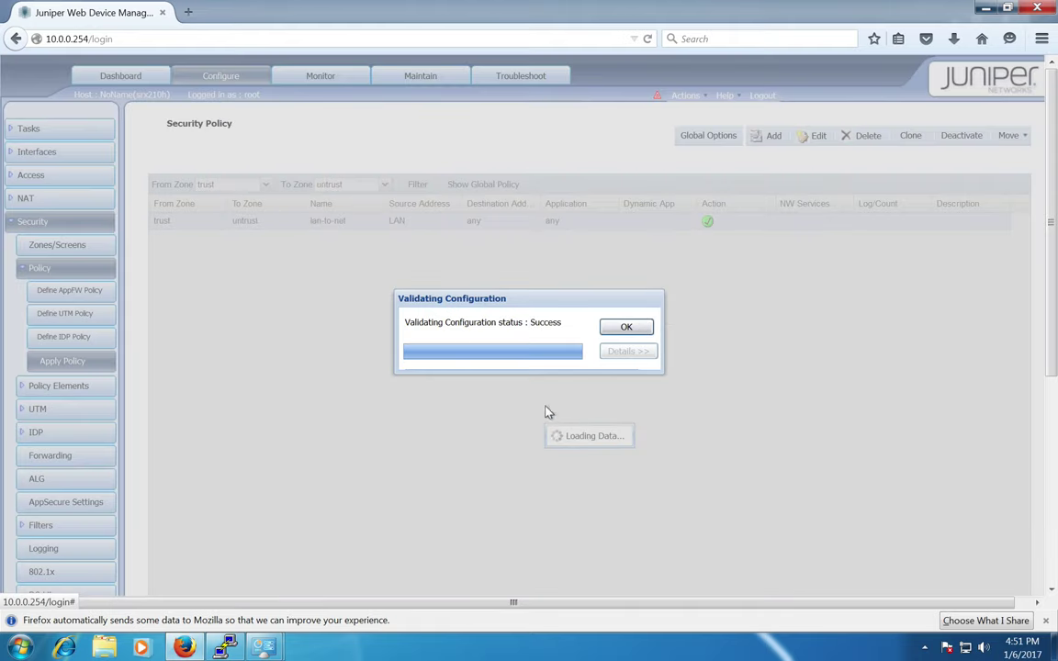
{"action": "left_click", "coordinate": [624, 328]}
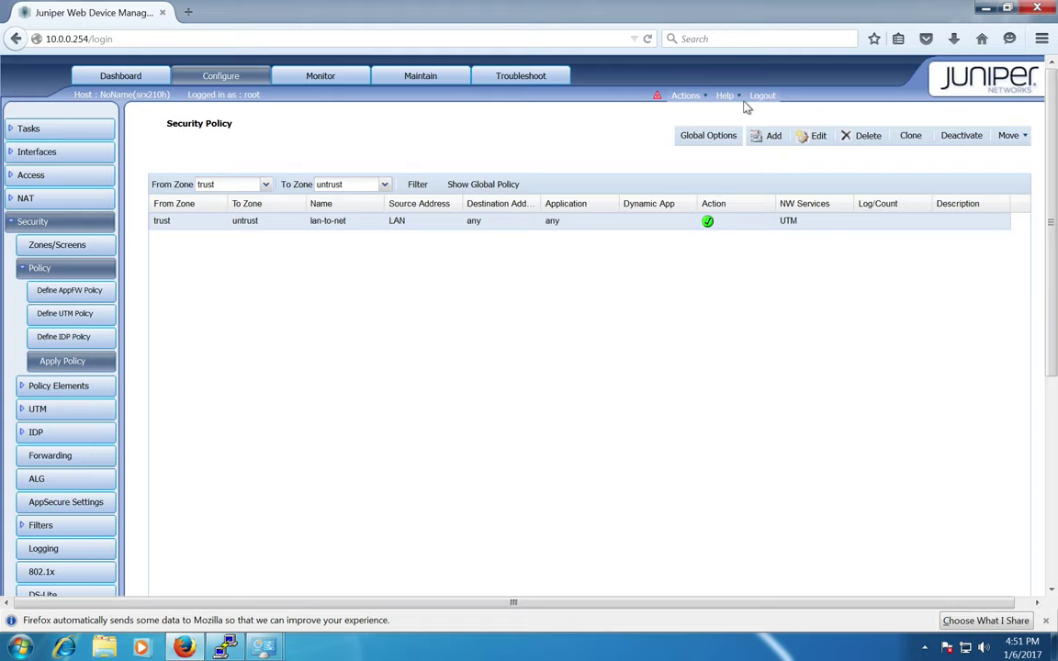
Commit the pending configuration to the SRX device.
{"action": "left_click", "coordinate": [684, 96]}
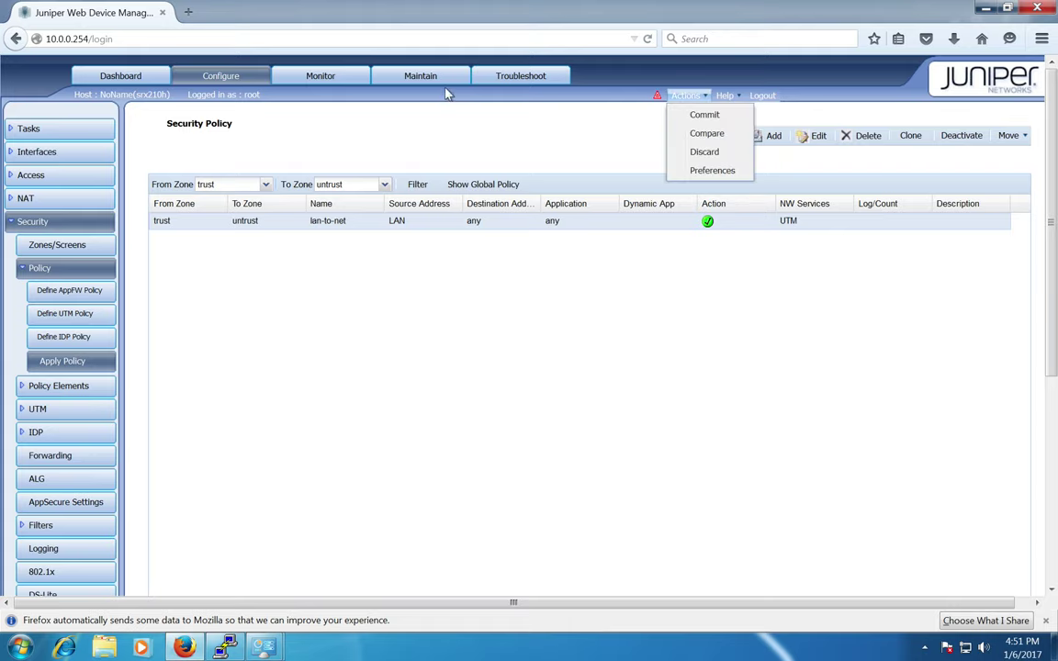
{"action": "left_click", "coordinate": [701, 116]}
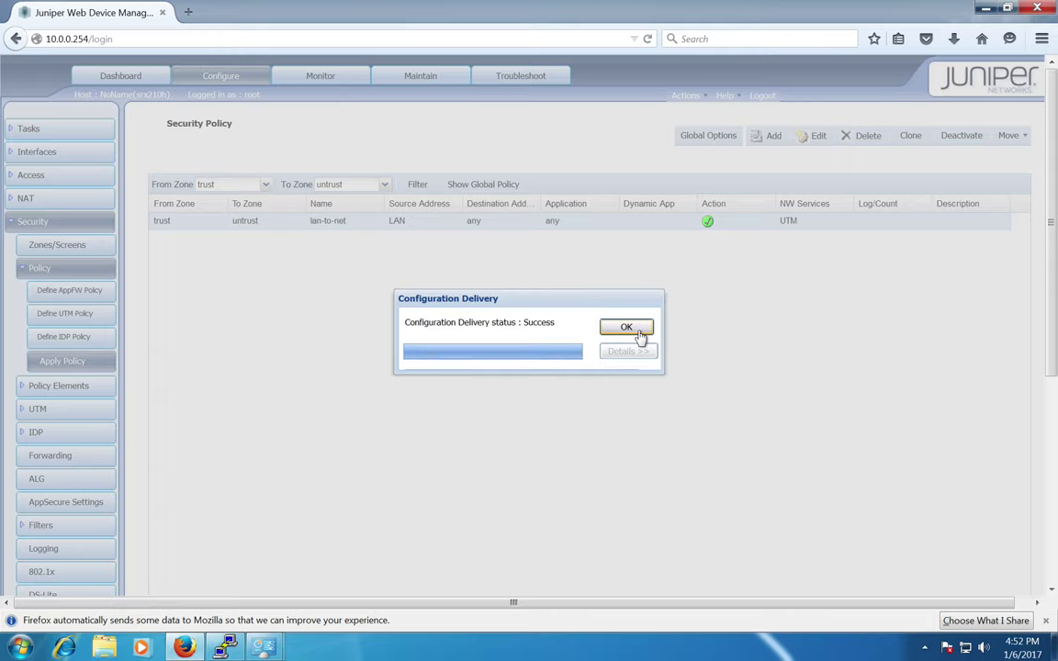
{"action": "left_click", "coordinate": [630, 331]}
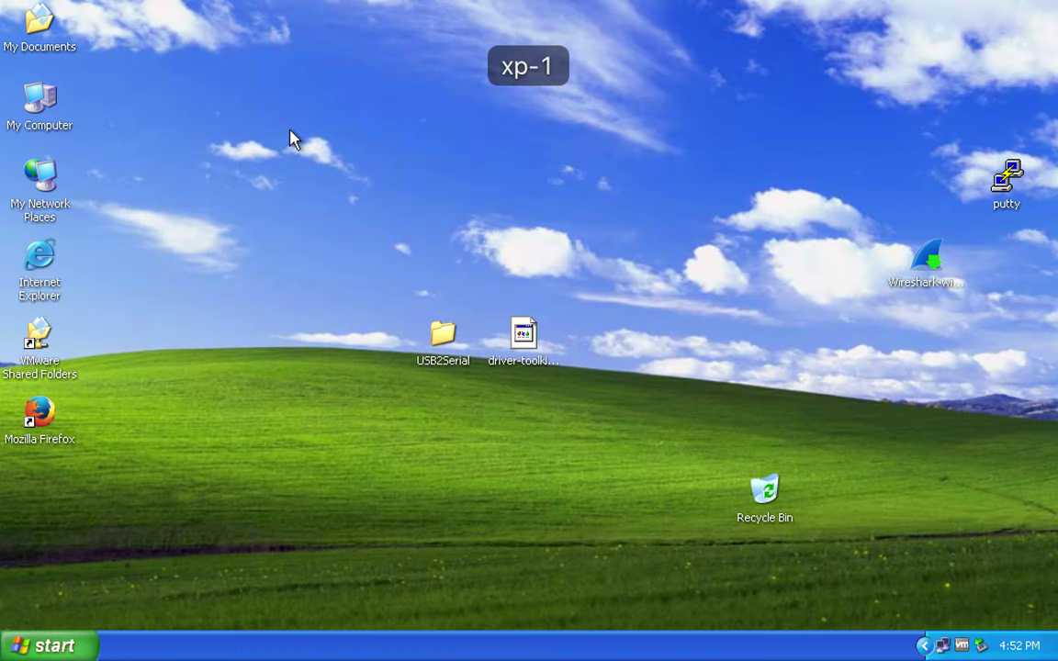
Load the eicar.org download page in Firefox on the client.
{"action": "left_click", "coordinate": [40, 415]}
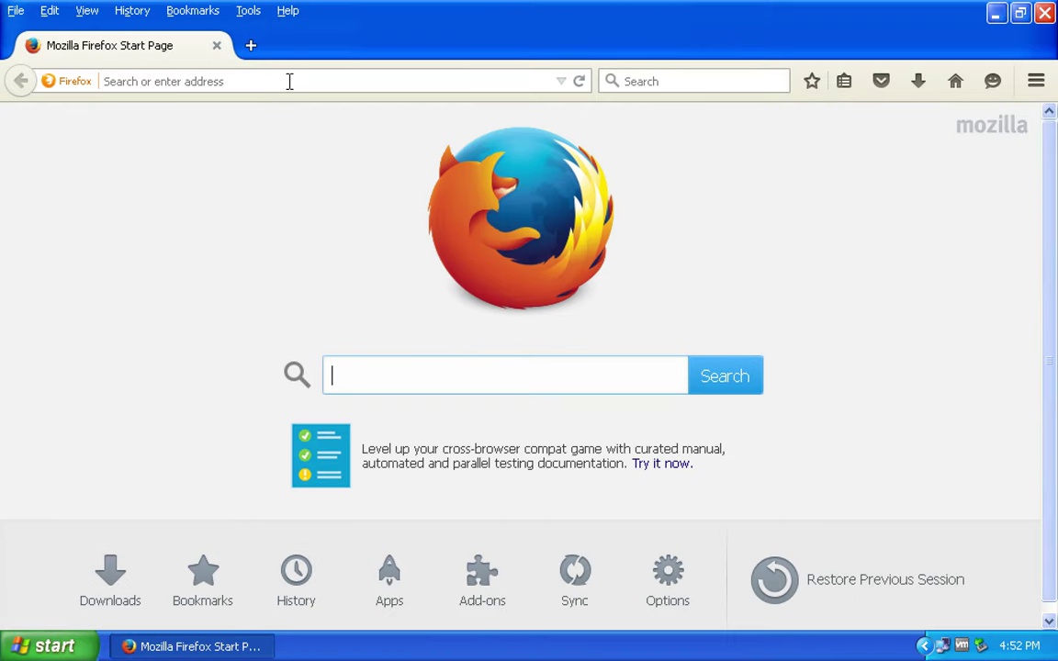
{"action": "left_click", "coordinate": [288, 81]}
{"action": "type", "text": "eic"}
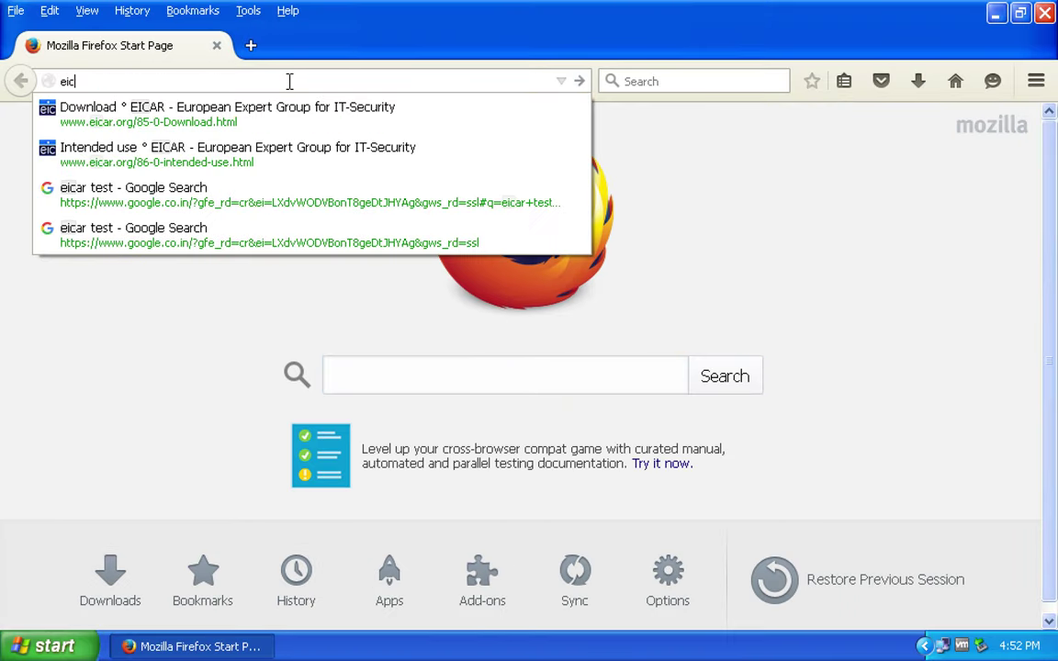
{"action": "key", "text": "Down"}
{"action": "key", "text": "Return"}
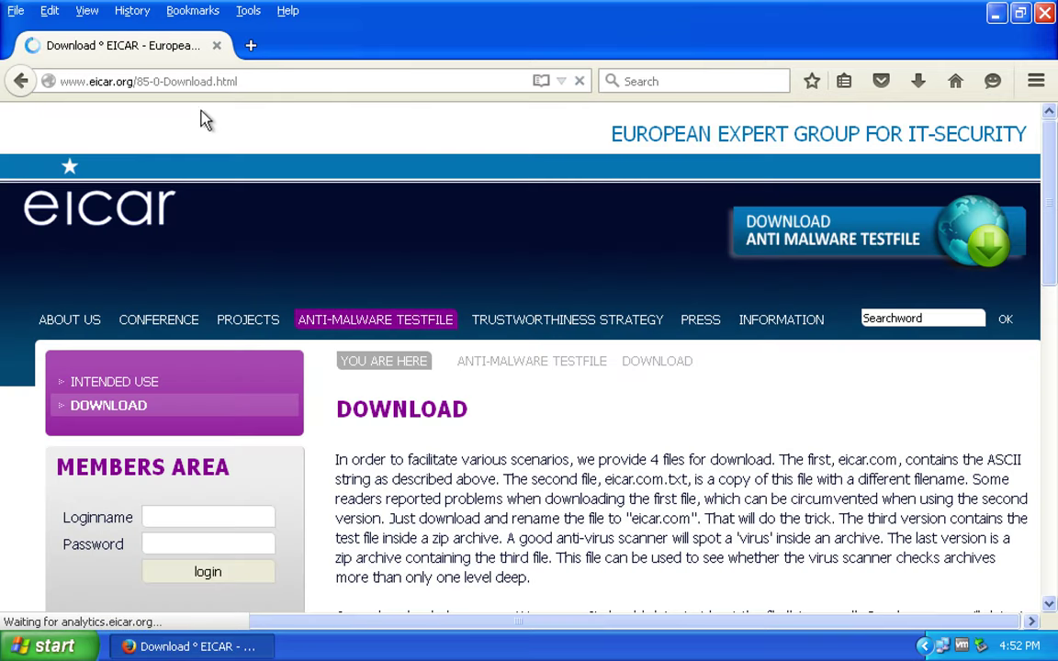
{"action": "left_click", "coordinate": [135, 406]}
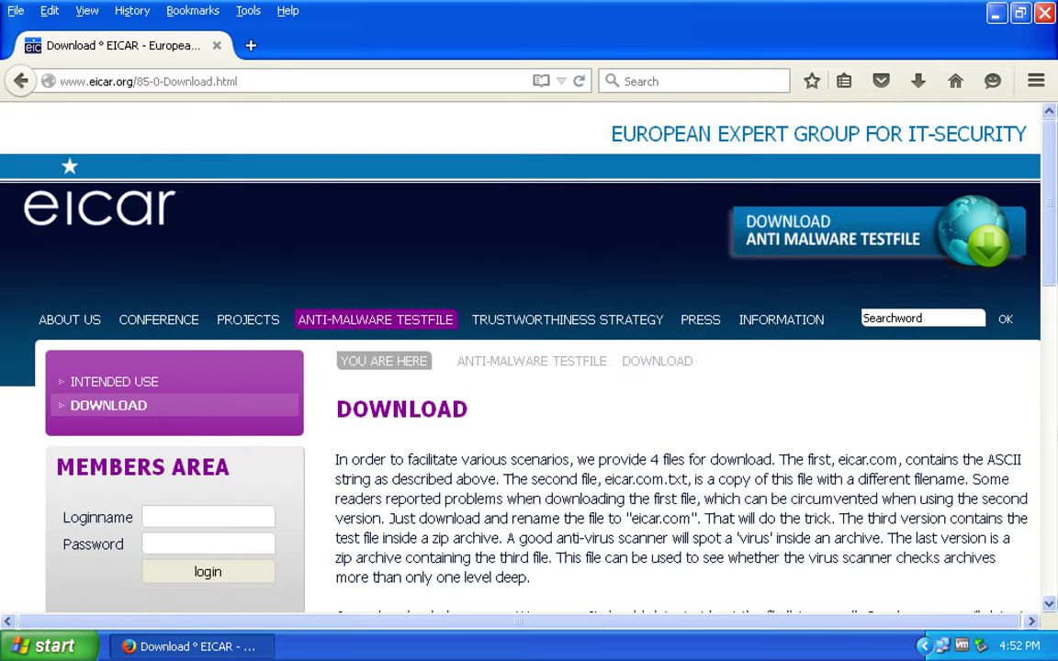
{"action": "scroll", "coordinate": [746, 406], "scroll_direction": "down", "scroll_amount": 8}
Download eicar.com.txt over http and confirm the virus warning appears.
{"action": "left_click", "coordinate": [536, 525]}
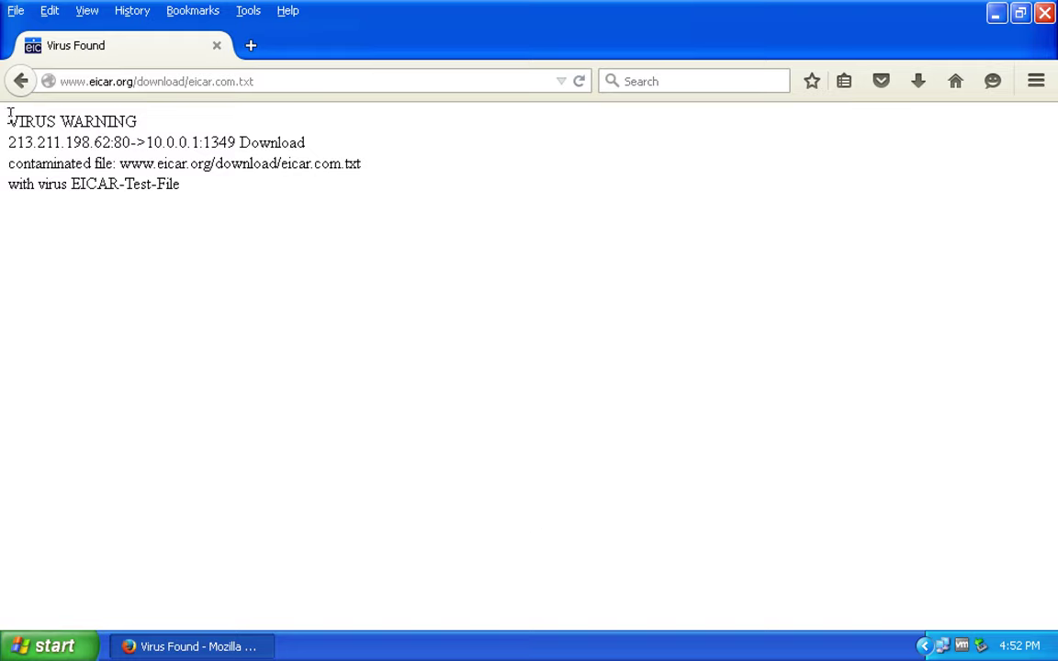
{"action": "left_click_drag", "start_coordinate": [9, 114], "coordinate": [257, 201]}
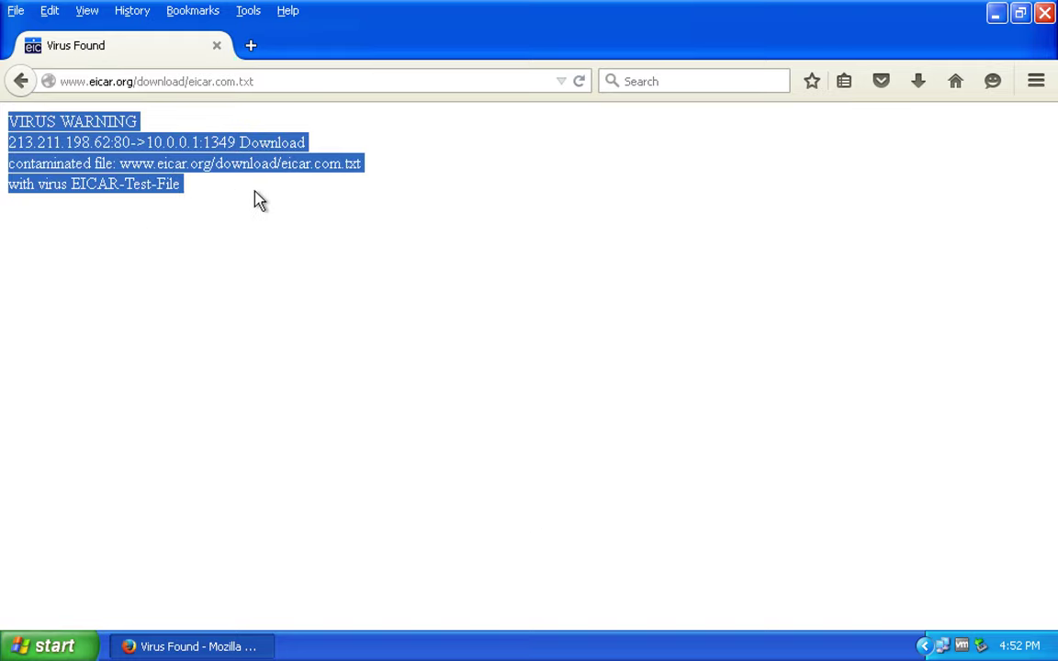
{"action": "left_click", "coordinate": [17, 80]}
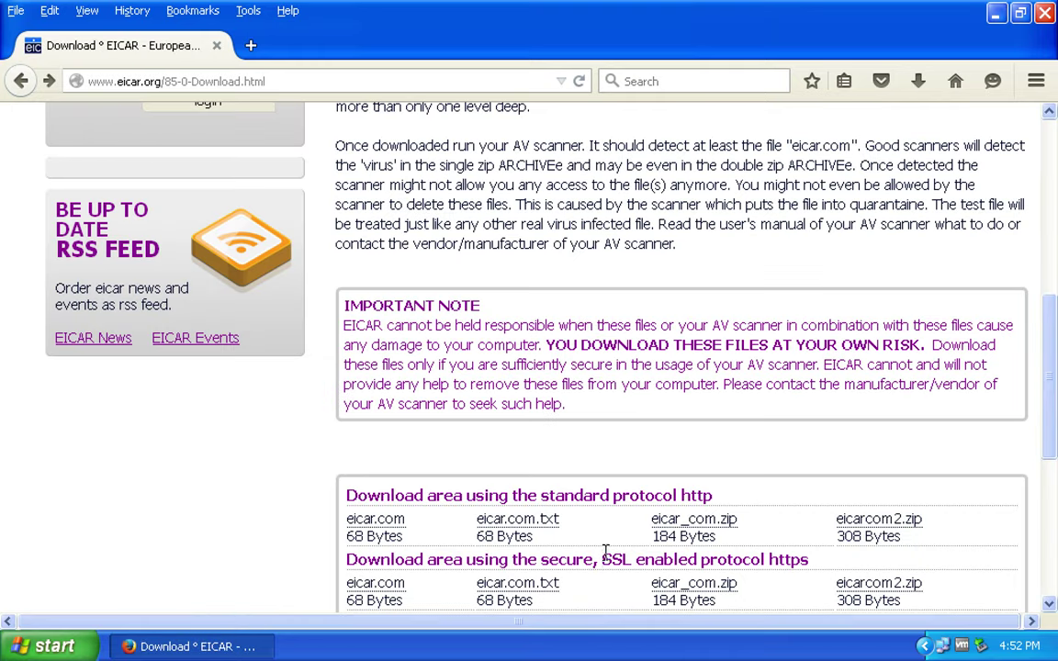
Start the https eicar.com.txt download, cancel it, and close Firefox.
{"action": "left_click_drag", "start_coordinate": [602, 560], "coordinate": [827, 562]}
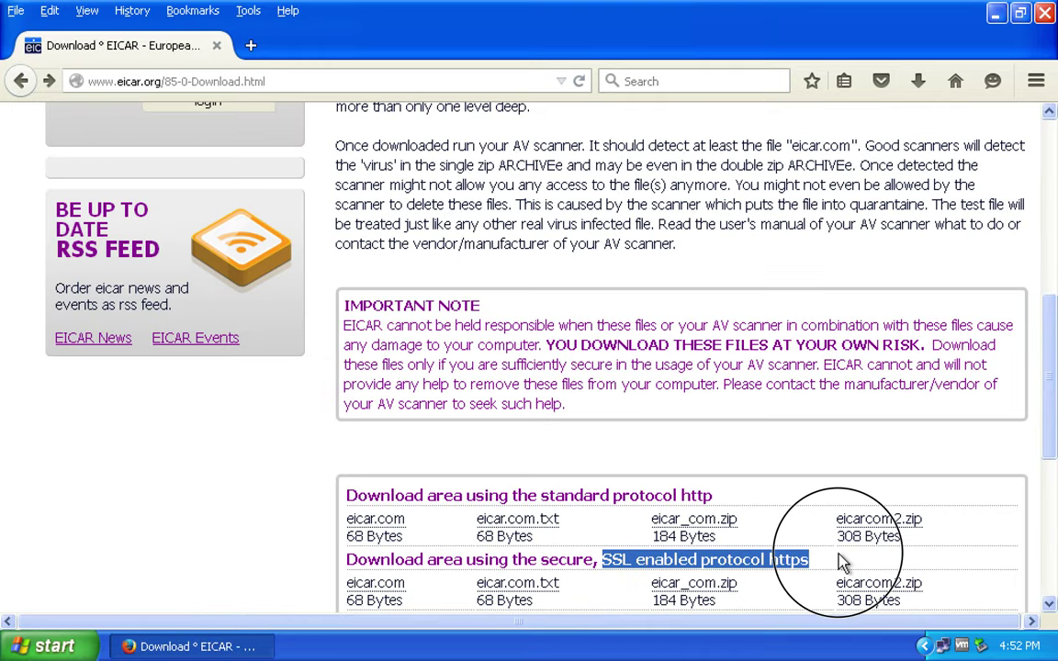
{"action": "left_click", "coordinate": [517, 583]}
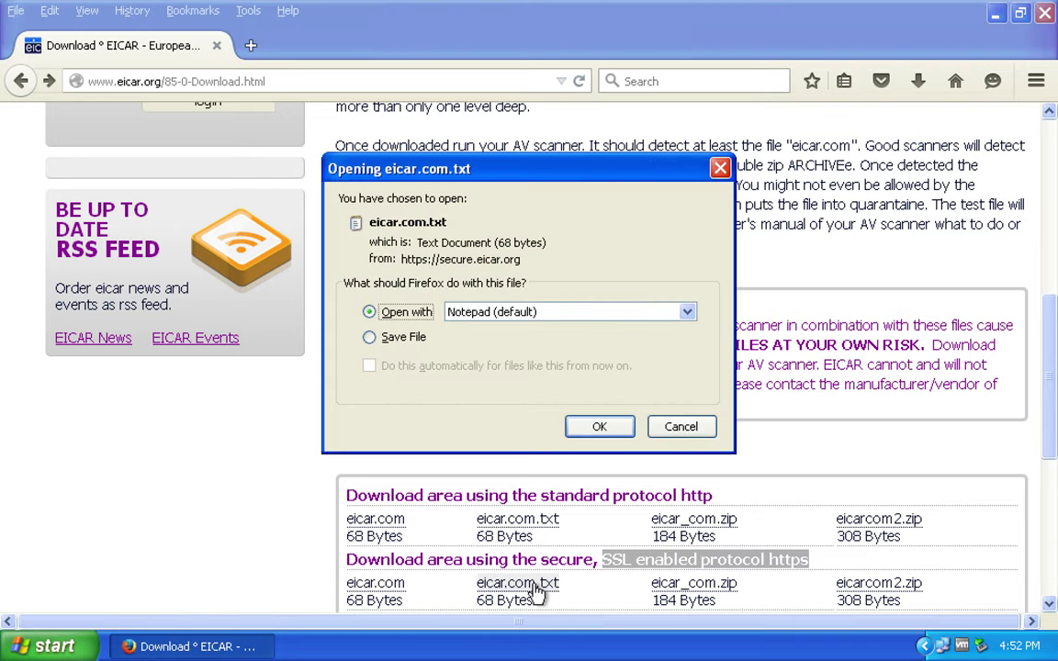
{"action": "left_click", "coordinate": [681, 427]}
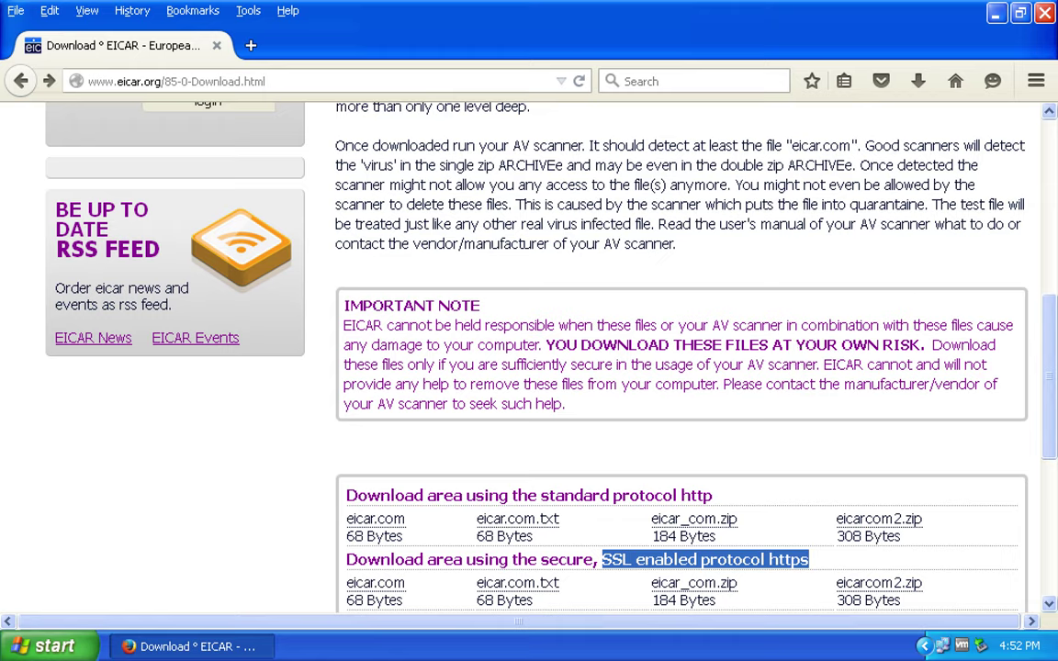
{"action": "left_click", "coordinate": [1045, 11]}
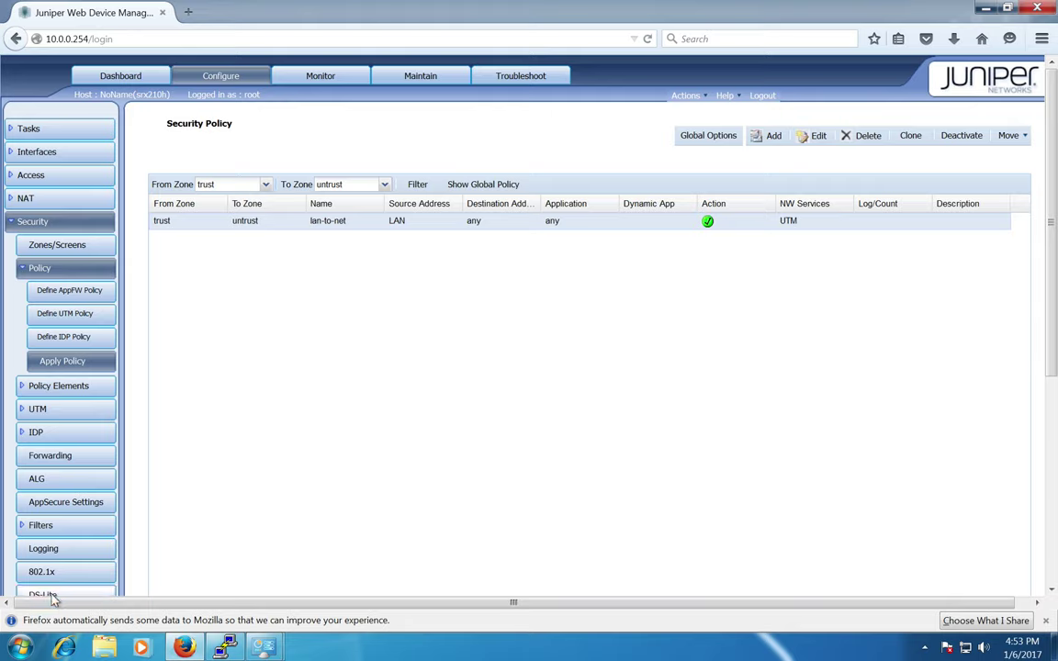
Collapse Security and expand Services in the J-Web navigation tree.
{"action": "left_click", "coordinate": [11, 224]}
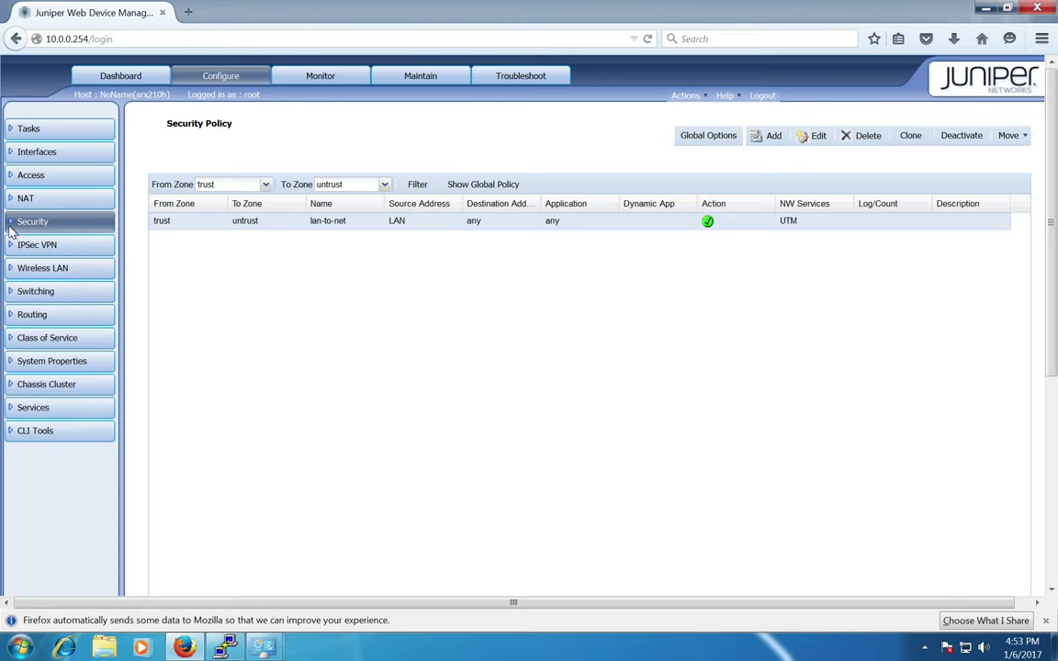
{"action": "left_click", "coordinate": [11, 410]}
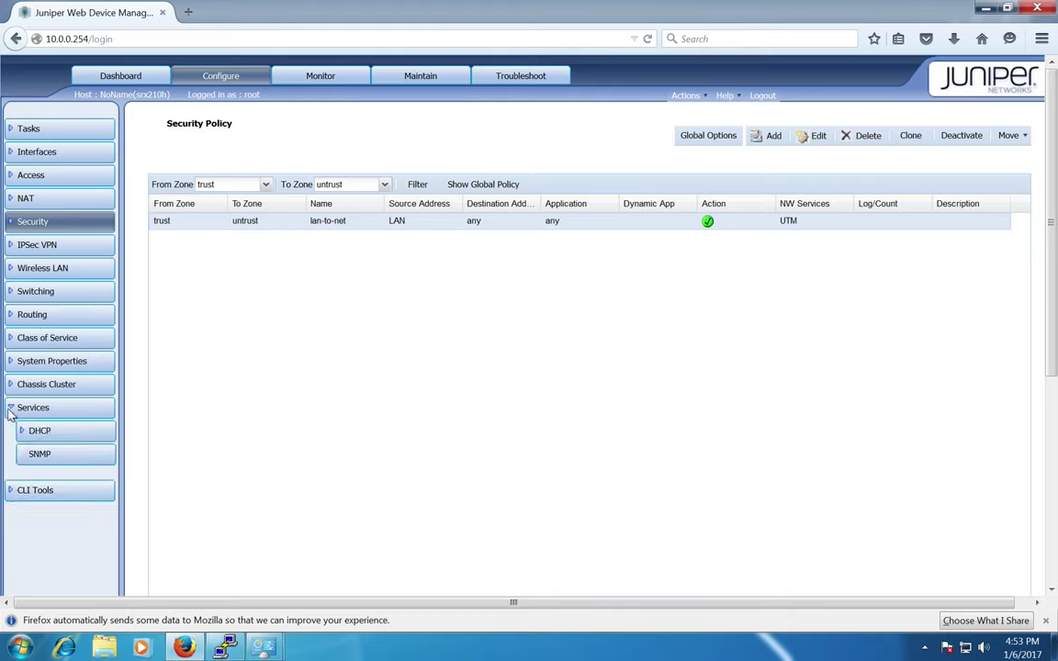
Browse the System Properties management access and system identity pages.
{"action": "left_click", "coordinate": [12, 362]}
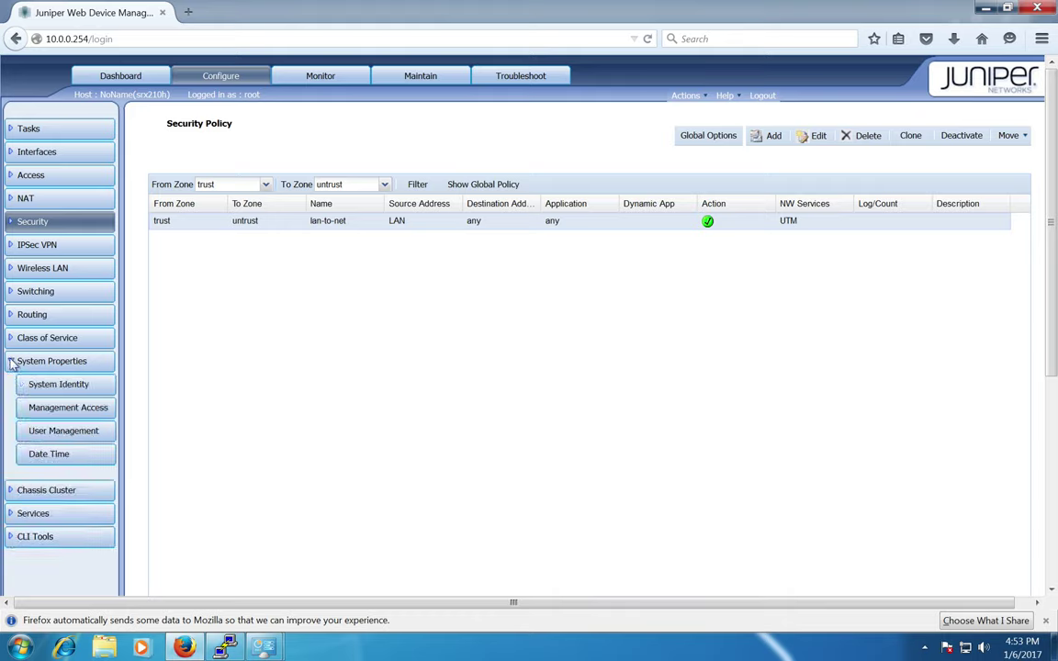
{"action": "left_click", "coordinate": [39, 406]}
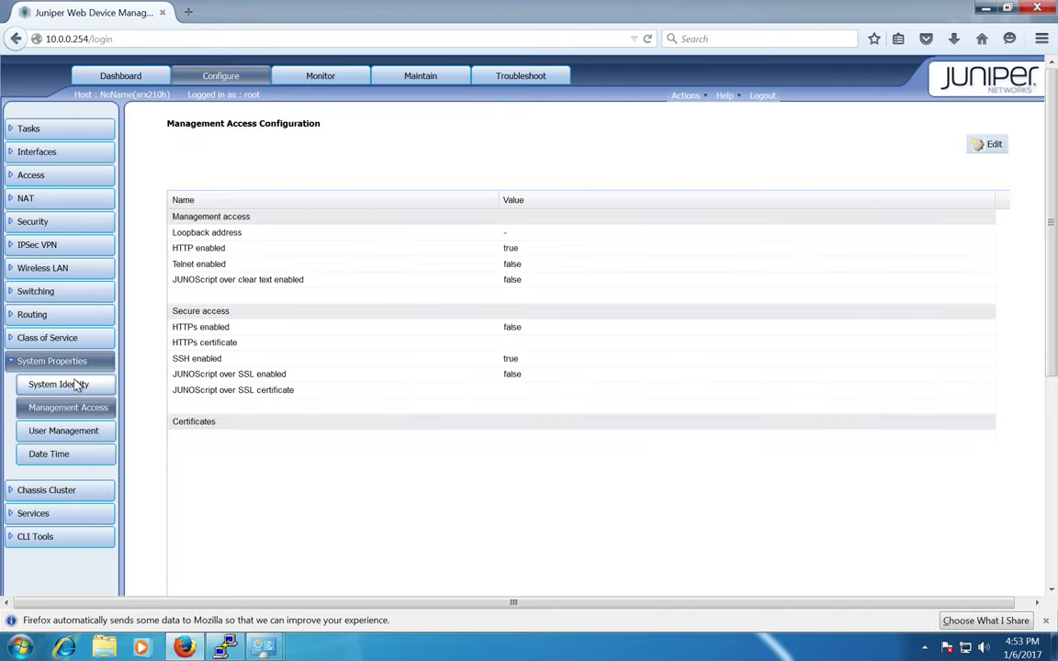
{"action": "left_click", "coordinate": [76, 386]}
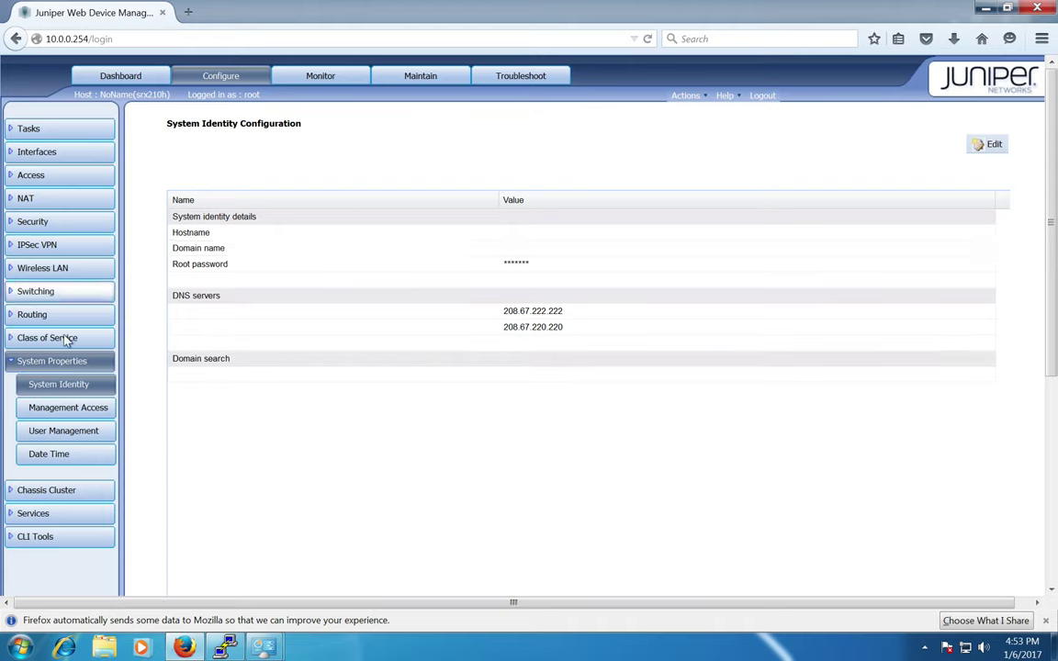
Open the Web Filtering profiles page under Security > UTM.
{"action": "left_click", "coordinate": [39, 224]}
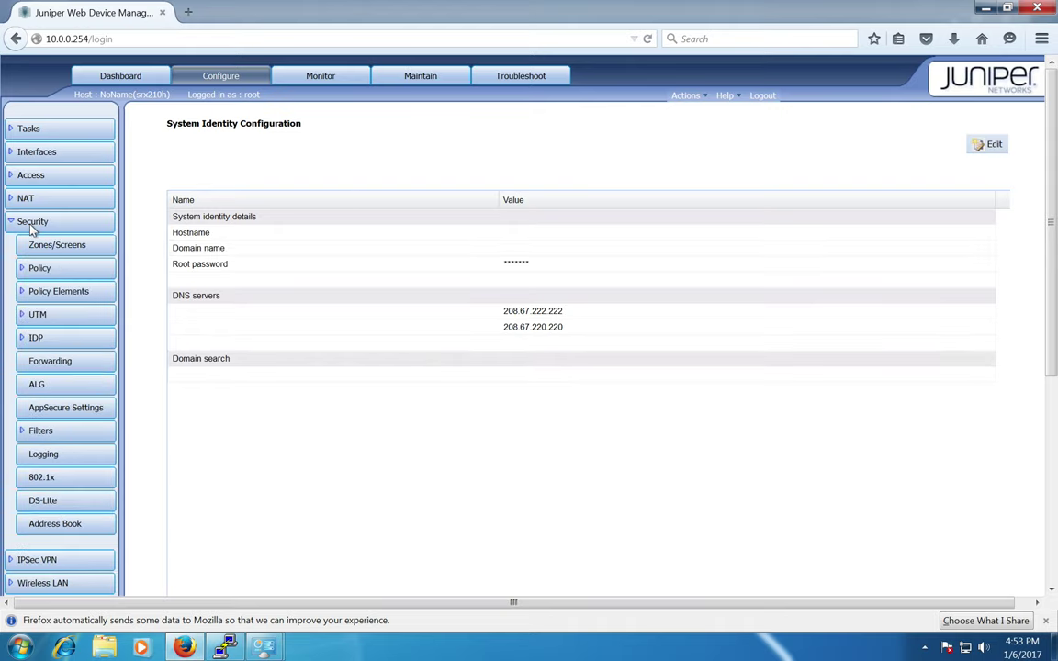
{"action": "left_click", "coordinate": [41, 315]}
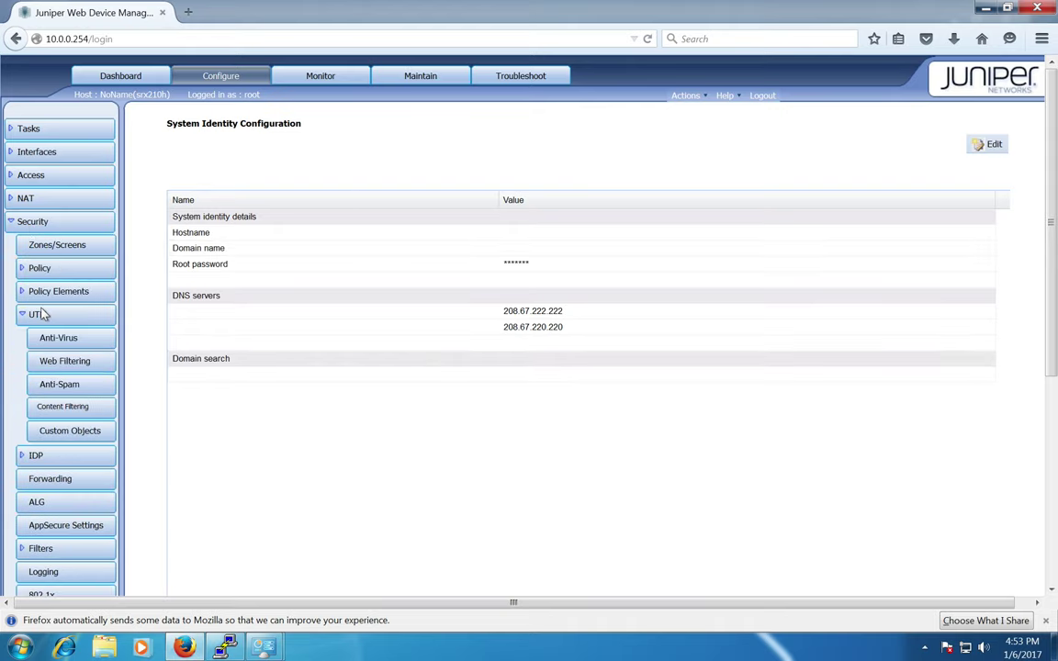
{"action": "left_click", "coordinate": [55, 365]}
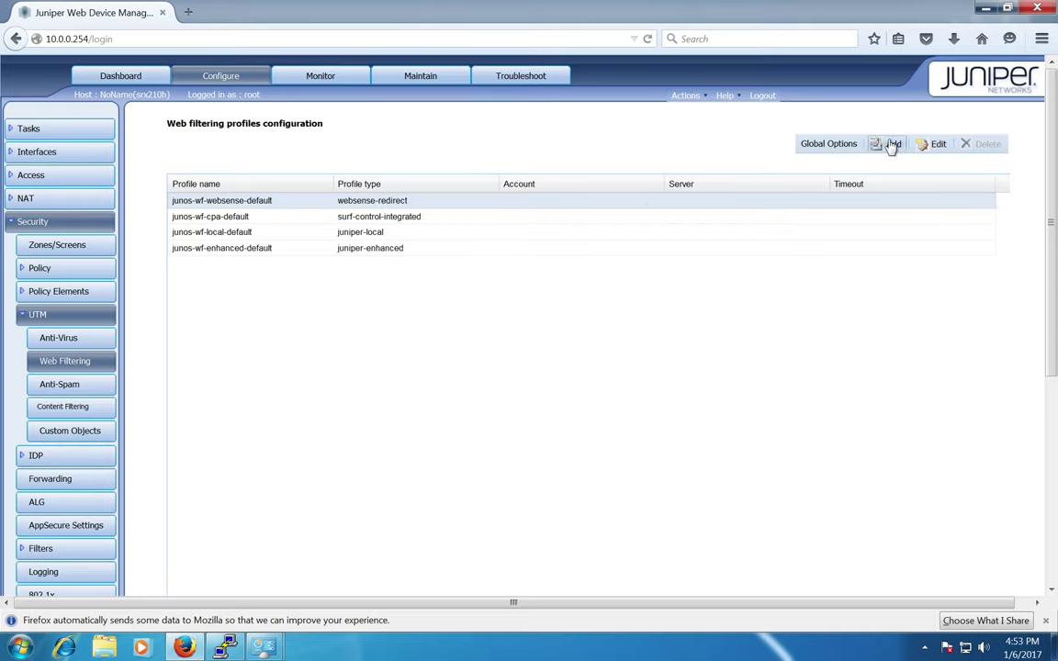
Inspect the websense default profile's fallback options and close it unchanged.
{"action": "left_click", "coordinate": [932, 144]}
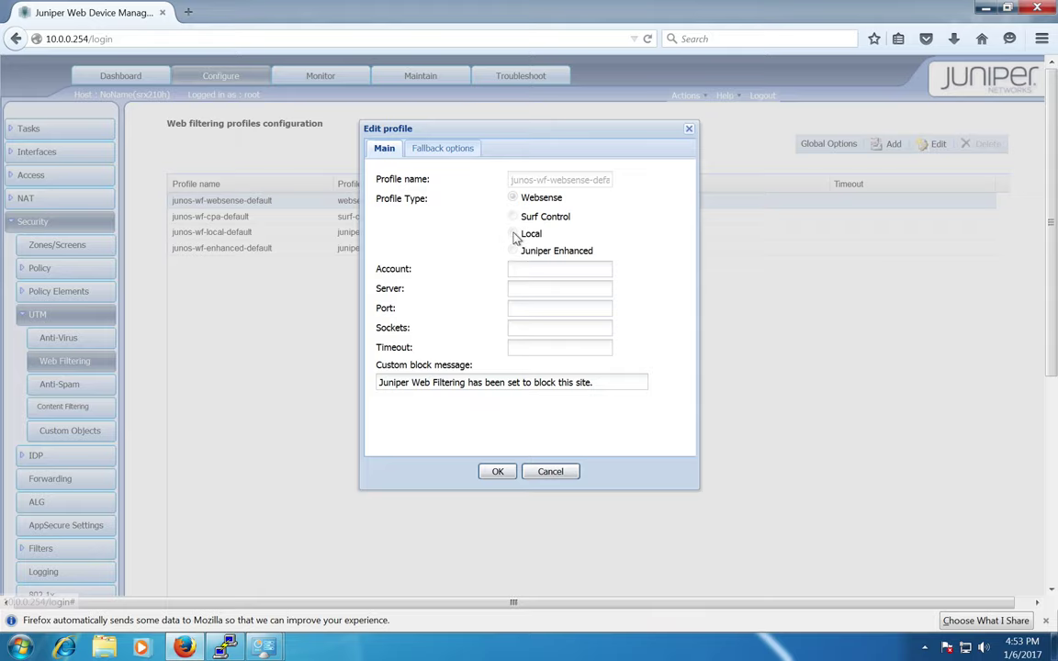
{"action": "left_click", "coordinate": [434, 150]}
{"action": "left_click", "coordinate": [549, 472]}
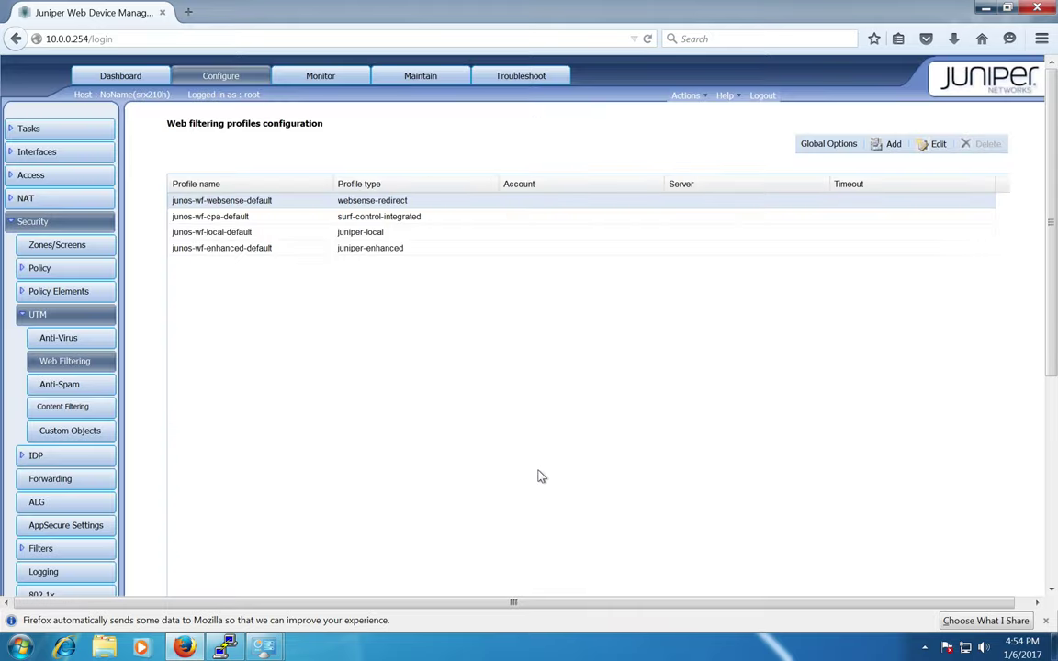
Create local profile Block-sites with Block as default action and for all fallbacks.
{"action": "left_click", "coordinate": [885, 145]}
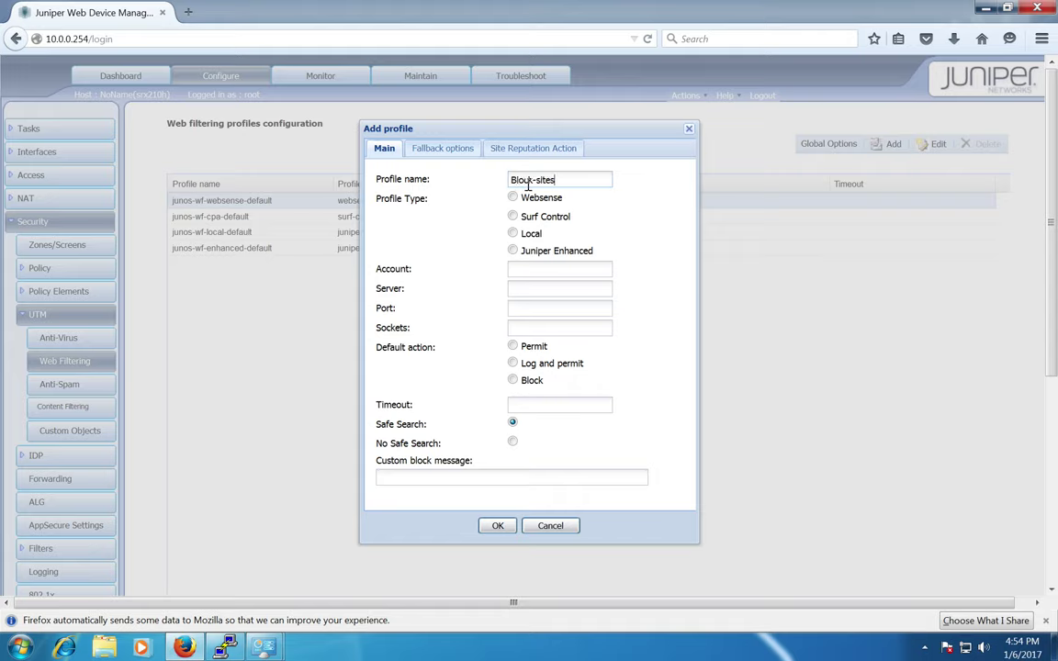
{"action": "left_click", "coordinate": [513, 234]}
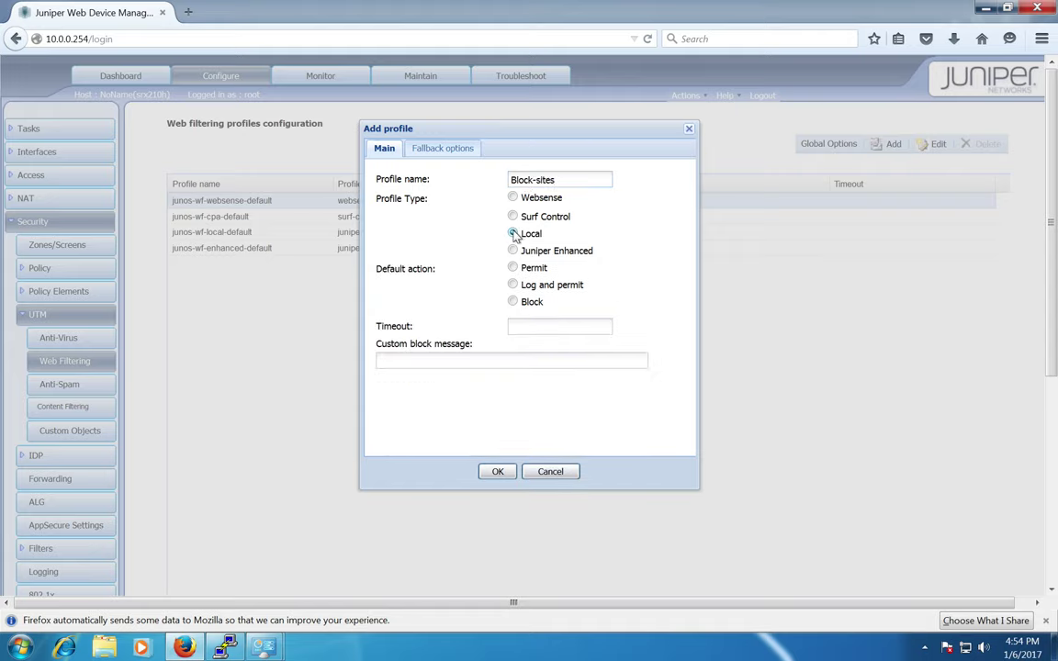
{"action": "left_click", "coordinate": [514, 302]}
{"action": "left_click", "coordinate": [433, 147]}
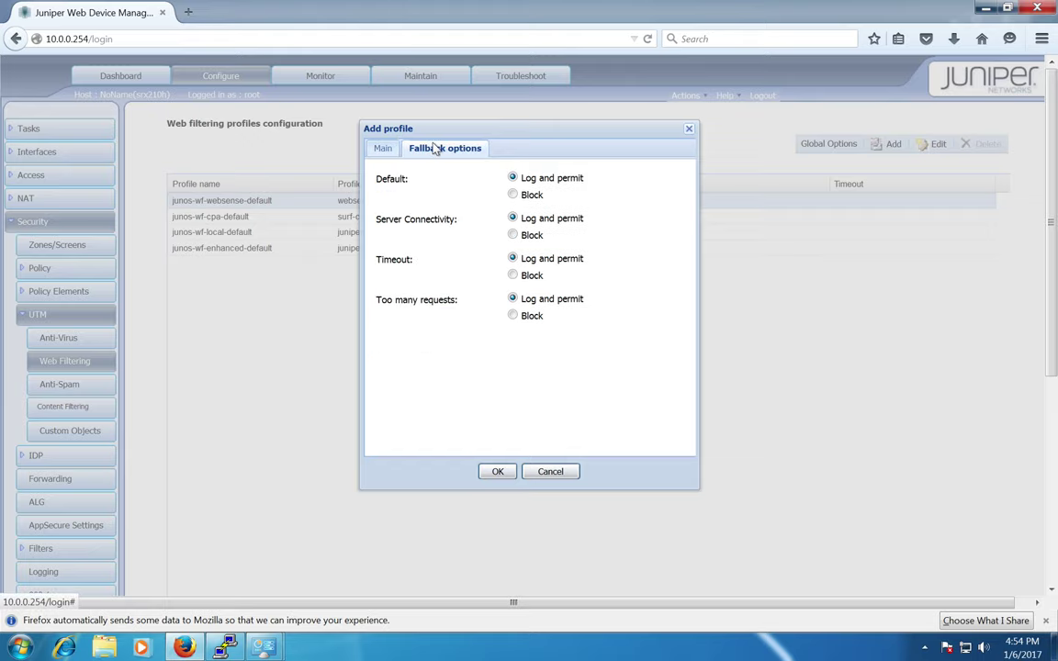
{"action": "left_click", "coordinate": [513, 195]}
{"action": "left_click", "coordinate": [513, 236]}
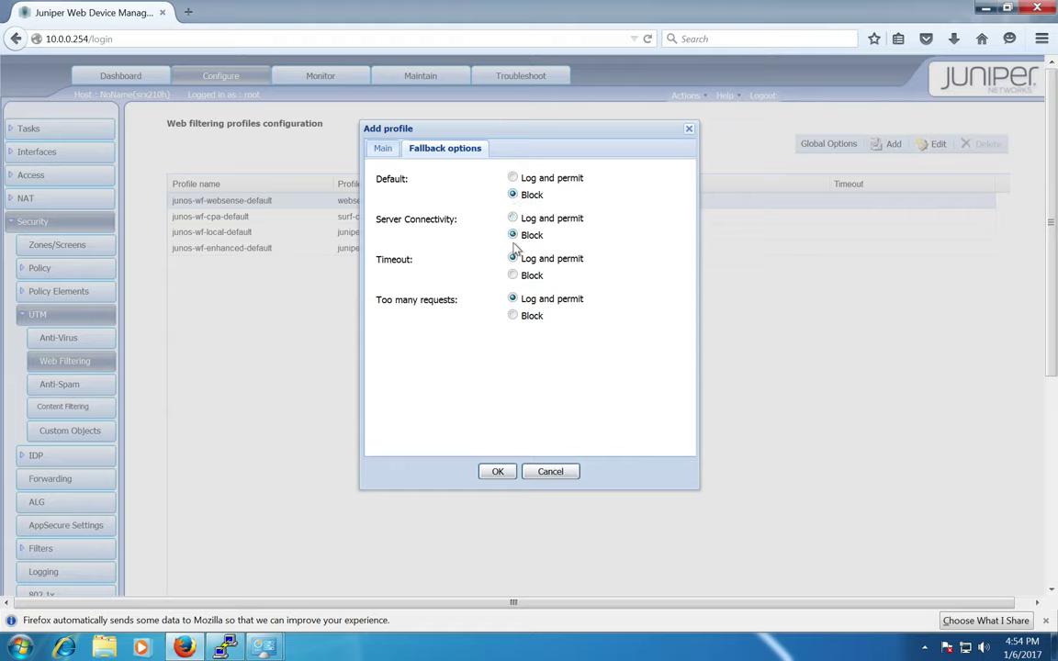
{"action": "left_click", "coordinate": [514, 275]}
{"action": "left_click", "coordinate": [512, 315]}
{"action": "left_click", "coordinate": [498, 472]}
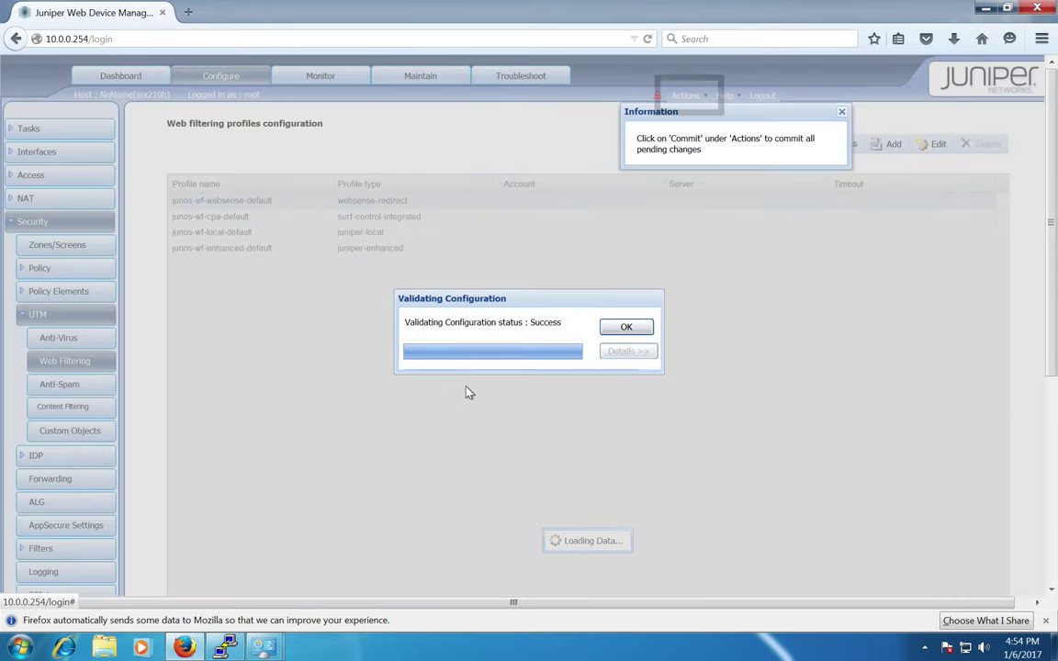
{"action": "left_click", "coordinate": [631, 327]}
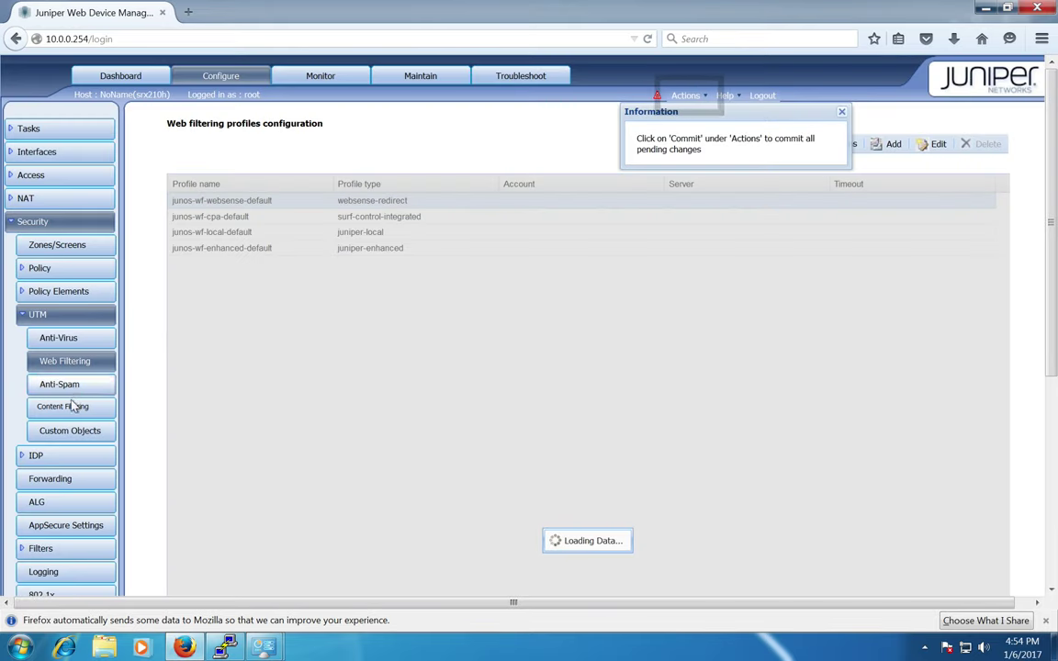
{"action": "left_click", "coordinate": [71, 431]}
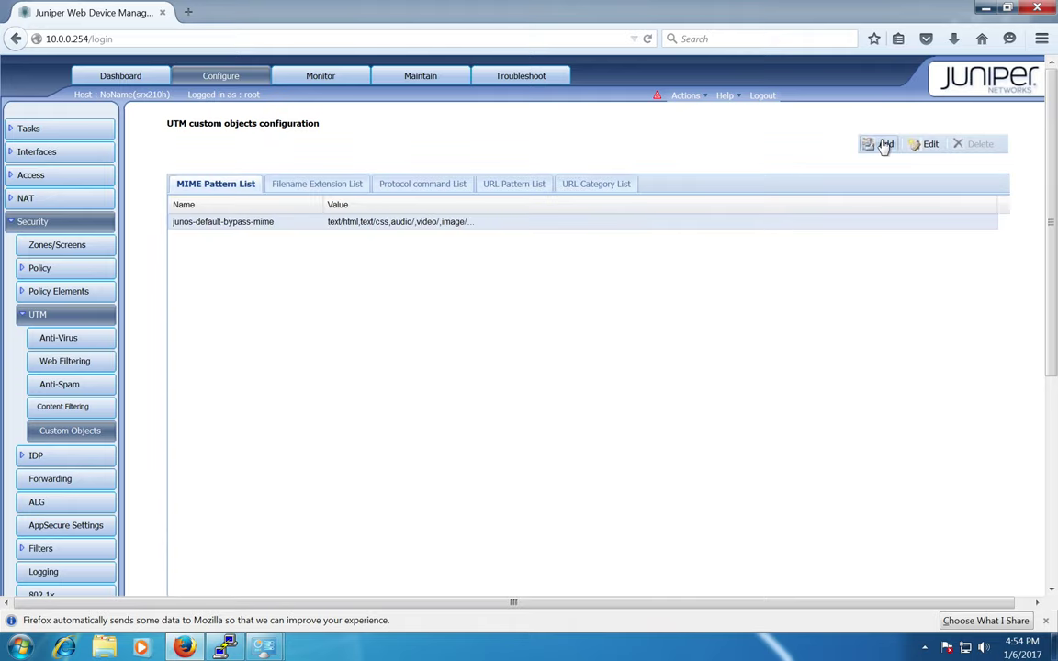
Browse the MIME pattern, filename extension, URL pattern and URL category lists.
{"action": "left_click", "coordinate": [881, 143]}
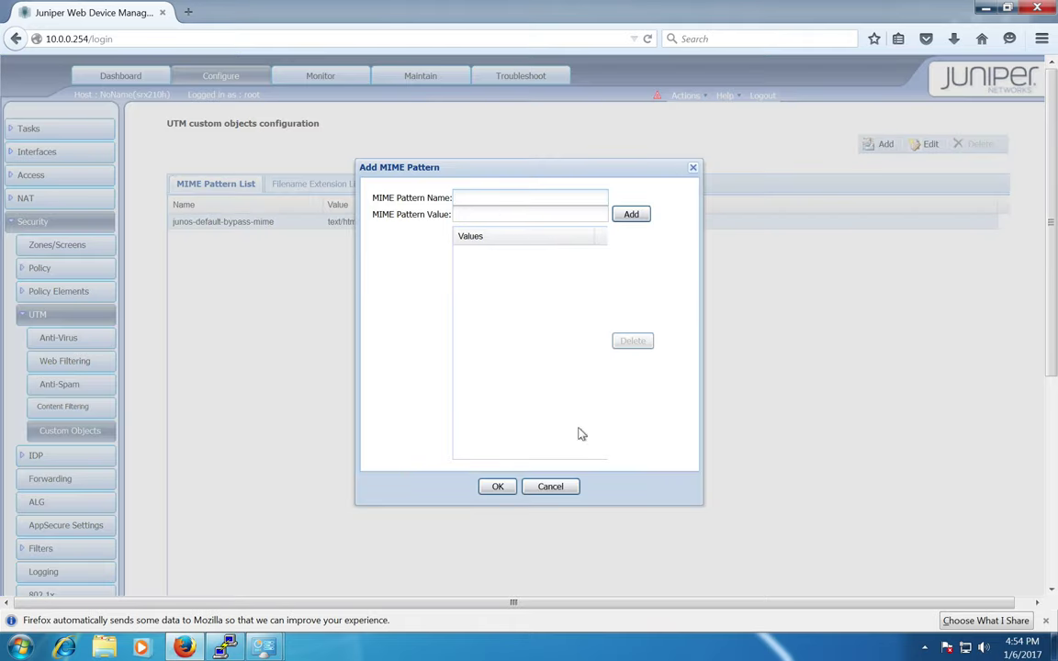
{"action": "left_click", "coordinate": [551, 487]}
{"action": "left_click", "coordinate": [332, 185]}
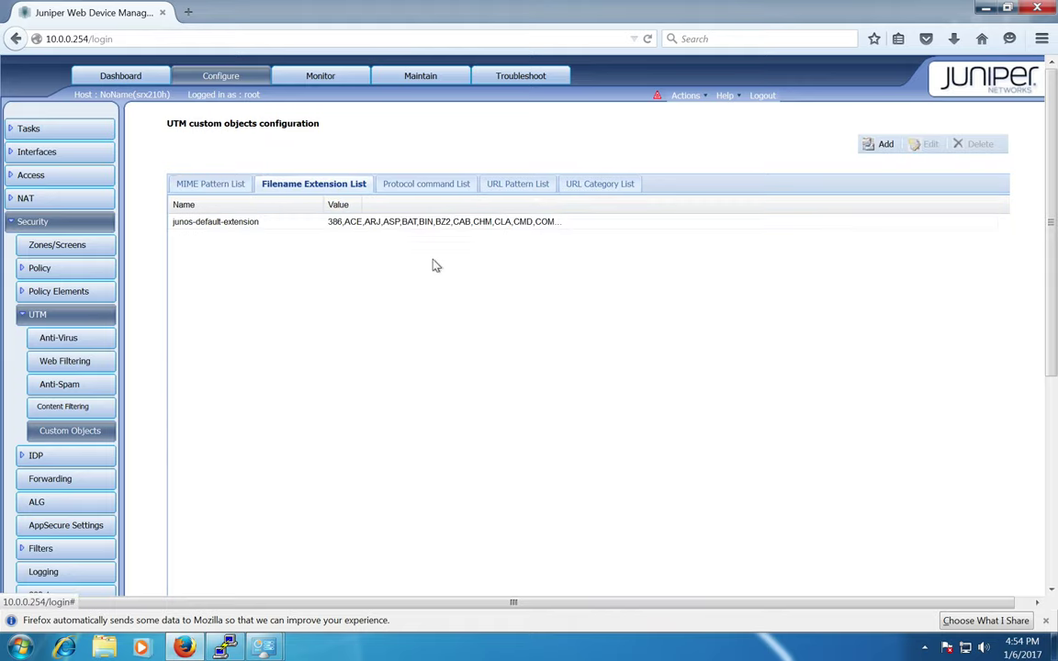
{"action": "left_click", "coordinate": [401, 223]}
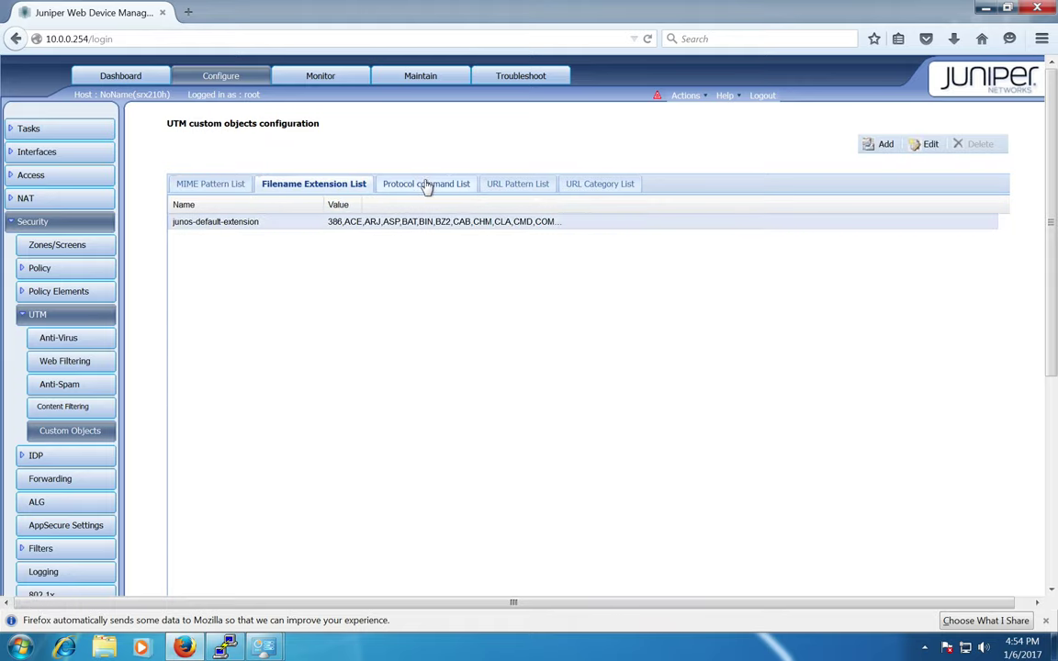
{"action": "left_click", "coordinate": [506, 184]}
{"action": "left_click", "coordinate": [593, 190]}
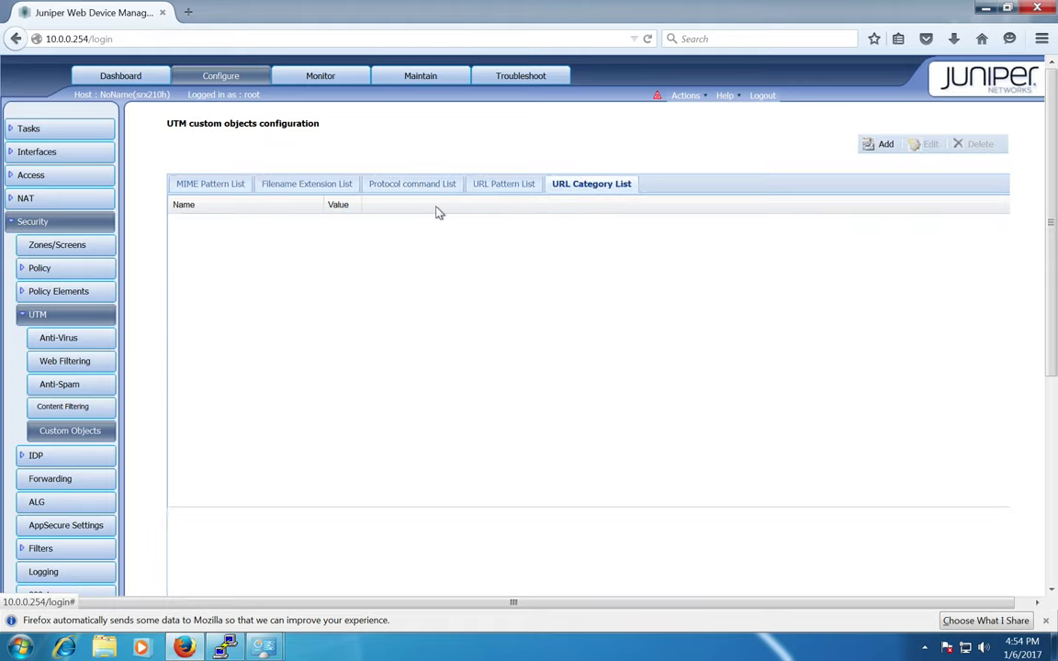
{"action": "left_click", "coordinate": [502, 189]}
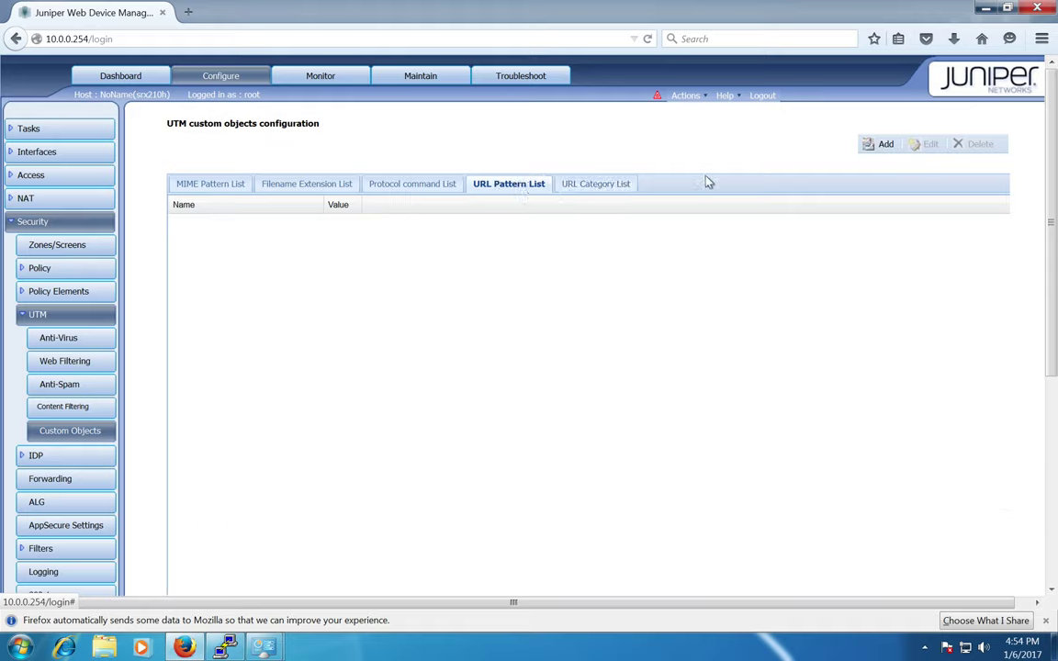
{"action": "left_click", "coordinate": [611, 186]}
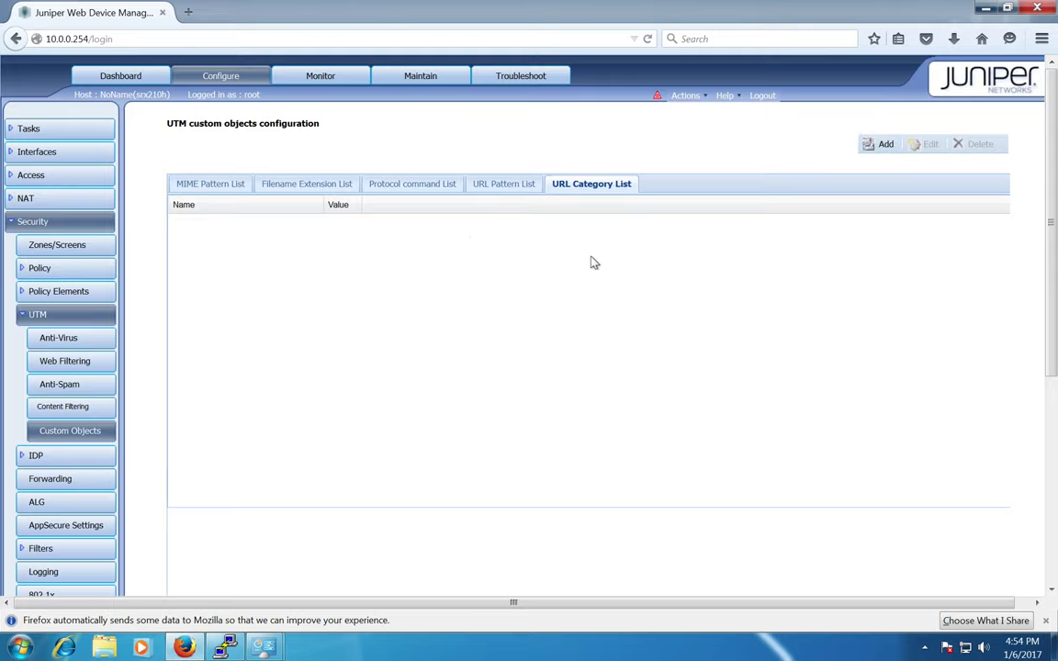
{"action": "left_click_drag", "start_coordinate": [1049, 340], "coordinate": [1047, 266]}
{"action": "left_click", "coordinate": [879, 144]}
{"action": "left_click", "coordinate": [525, 187]}
{"action": "left_click", "coordinate": [879, 145]}
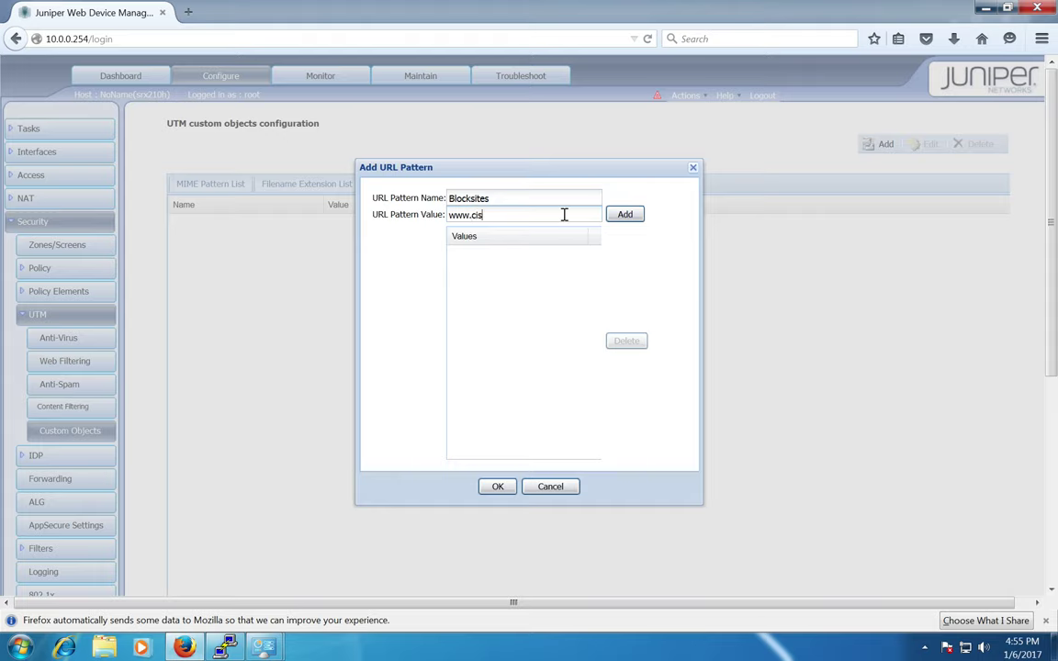
{"action": "left_click", "coordinate": [617, 218]}
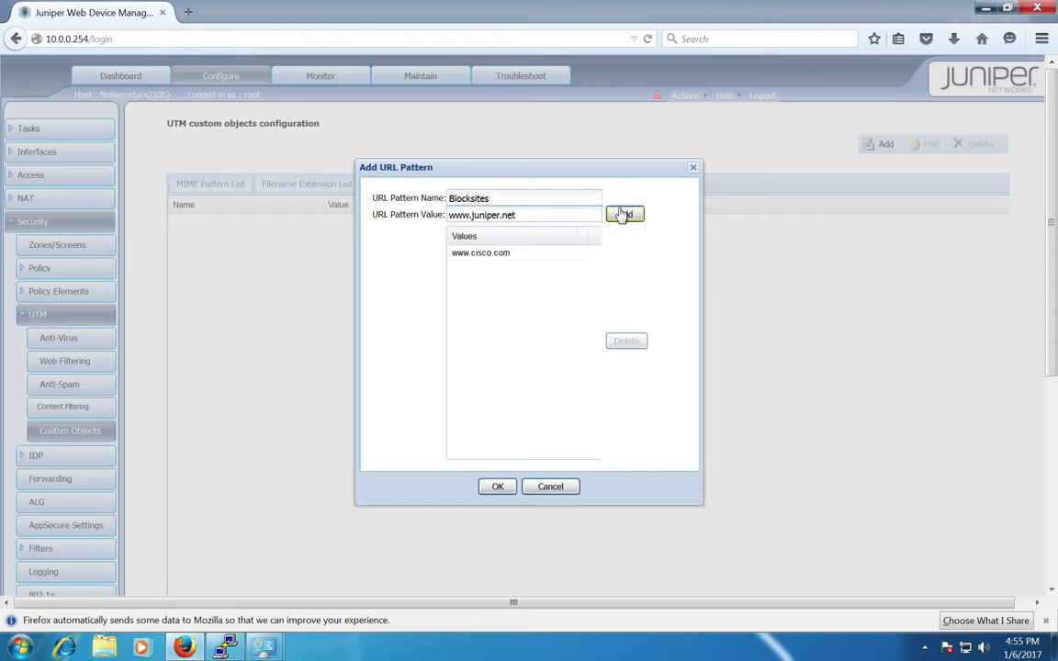
{"action": "left_click", "coordinate": [628, 214]}
{"action": "left_click", "coordinate": [494, 217]}
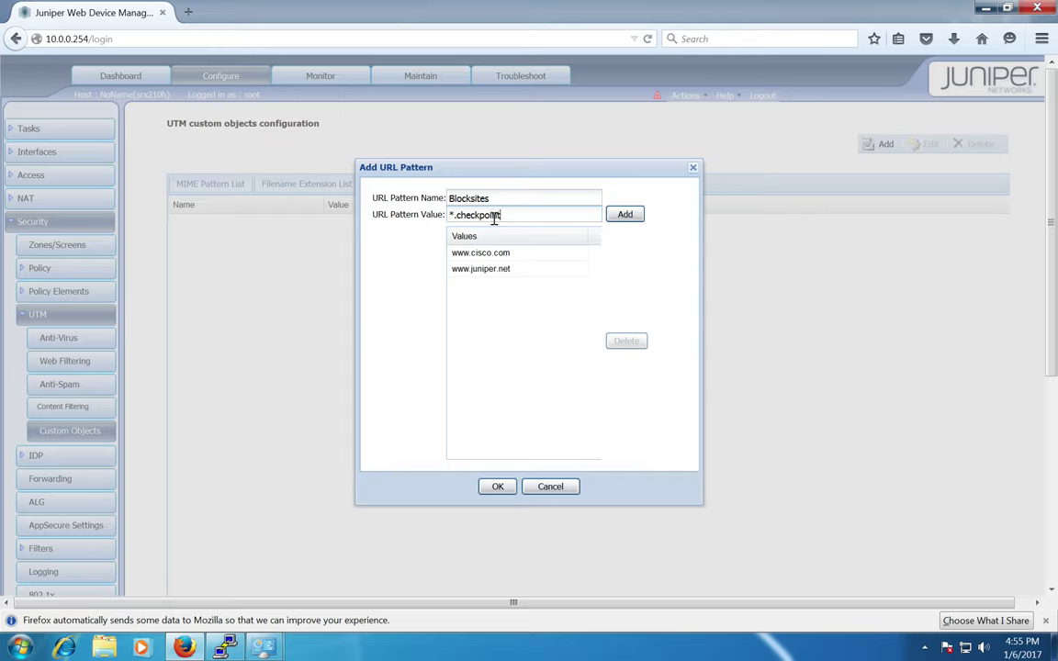
{"action": "left_click", "coordinate": [626, 214]}
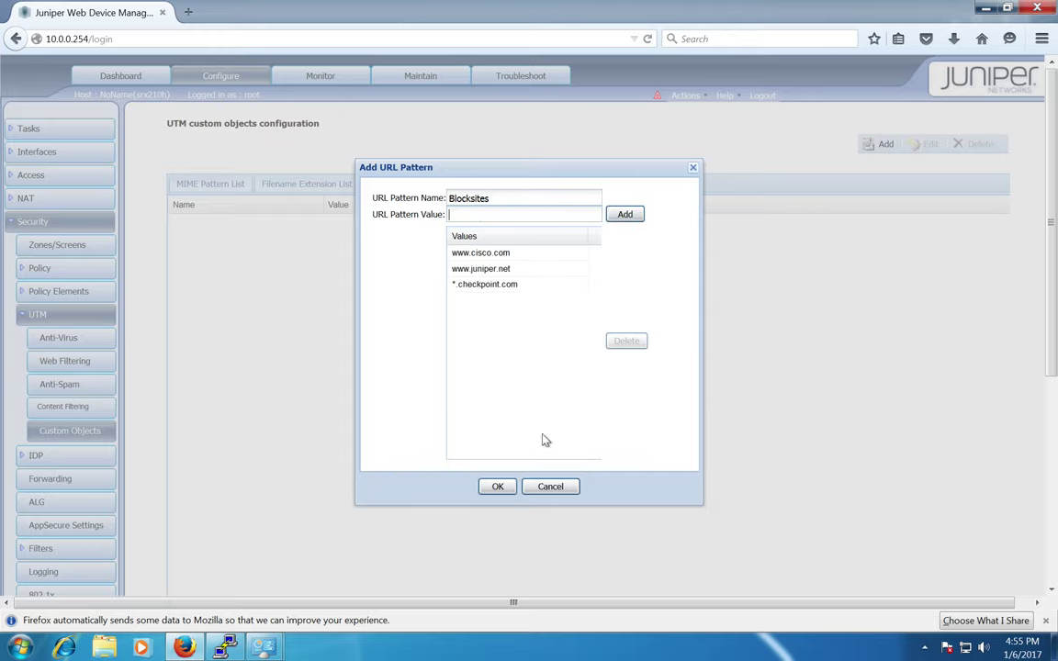
{"action": "left_click", "coordinate": [495, 485]}
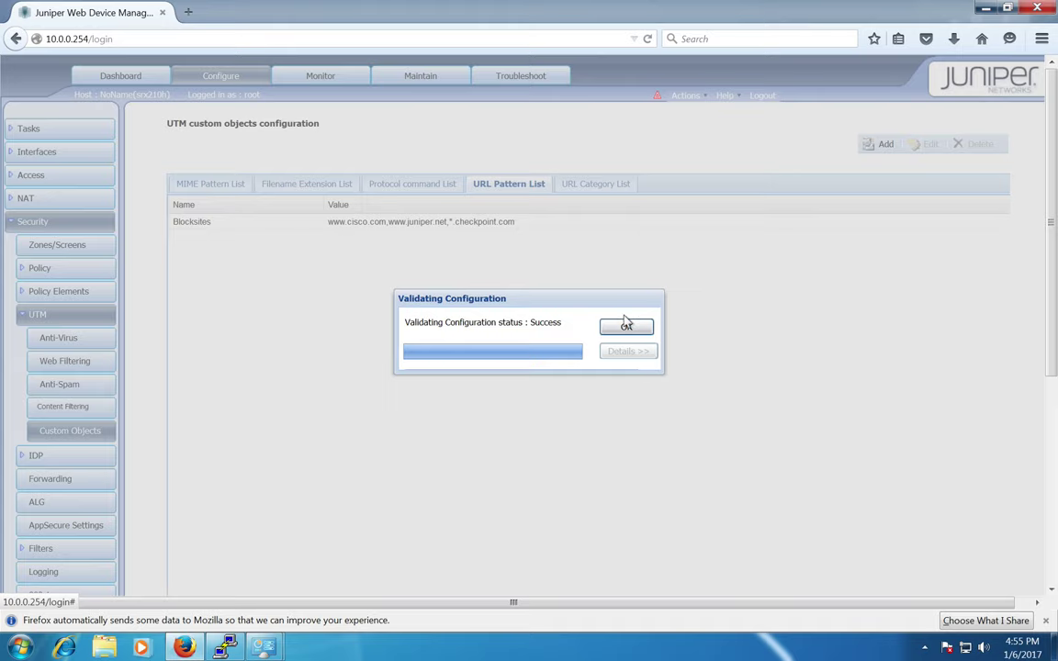
{"action": "left_click", "coordinate": [626, 327]}
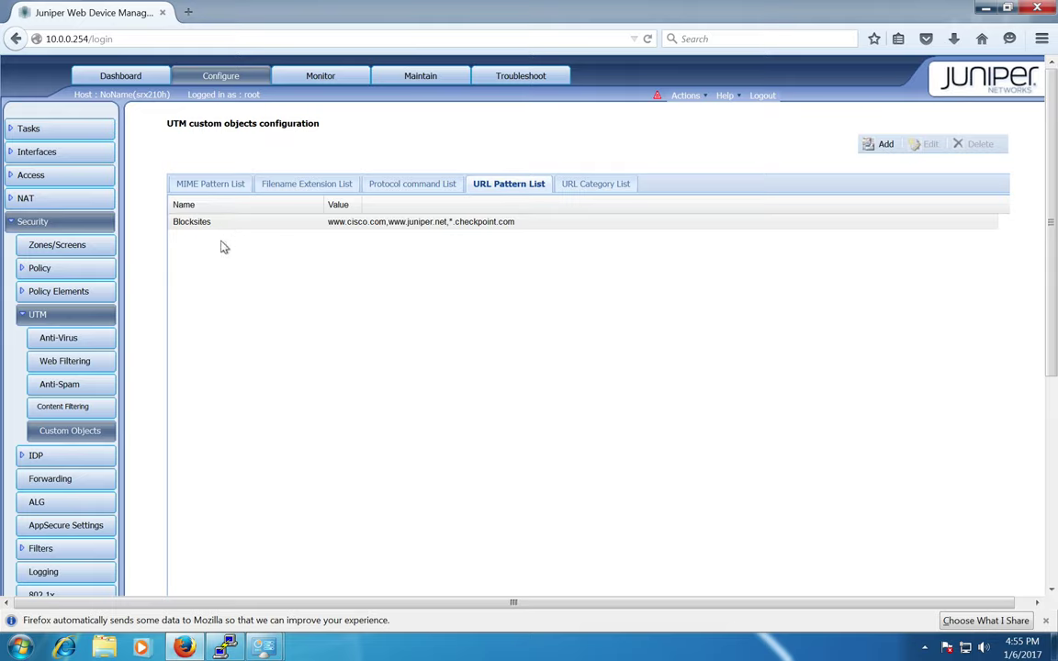
Review the Block-sites profile's fallback options and close it unchanged.
{"action": "left_click", "coordinate": [67, 368]}
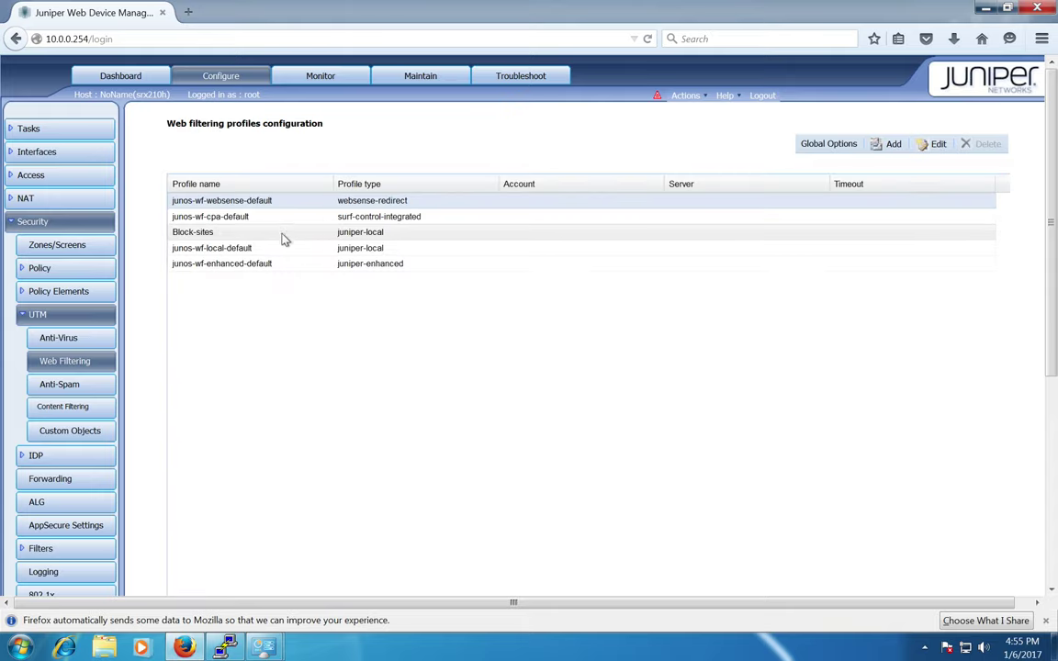
{"action": "double_click", "coordinate": [283, 235]}
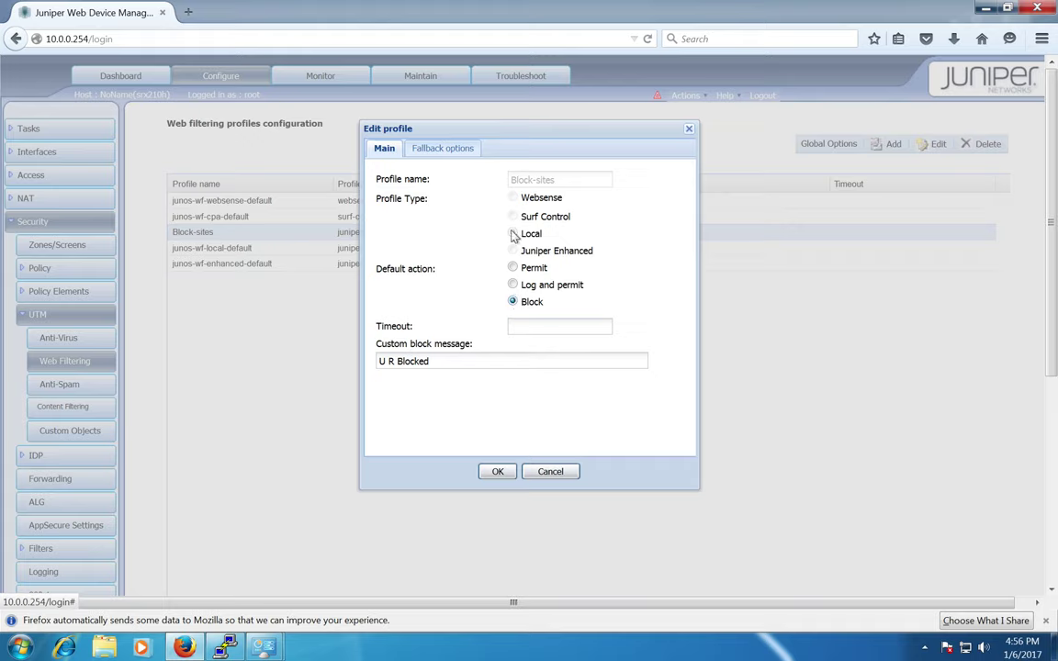
{"action": "left_click", "coordinate": [441, 150]}
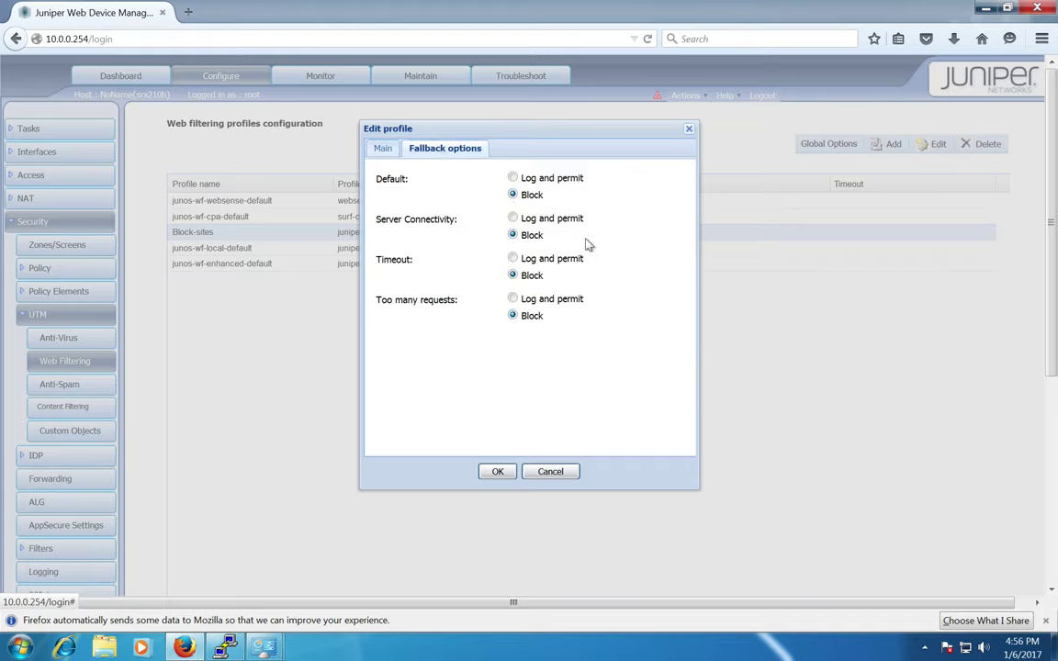
{"action": "left_click", "coordinate": [496, 473]}
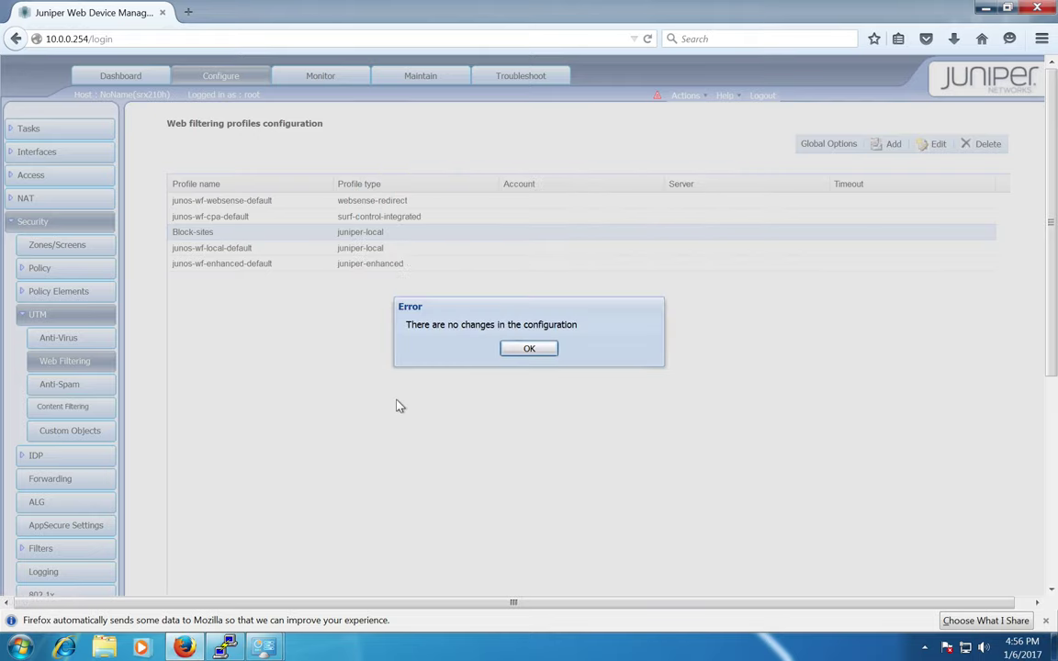
{"action": "left_click", "coordinate": [520, 354]}
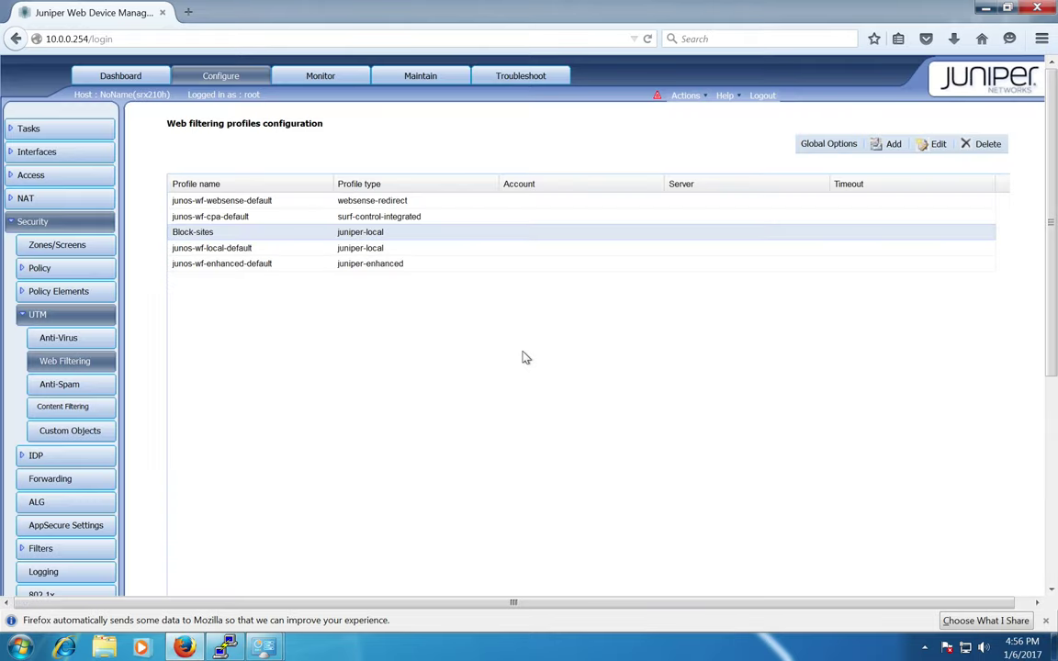
Set junos-wf-local-default to Block by default and on default, server-connectivity and timeout fallbacks.
{"action": "double_click", "coordinate": [262, 247]}
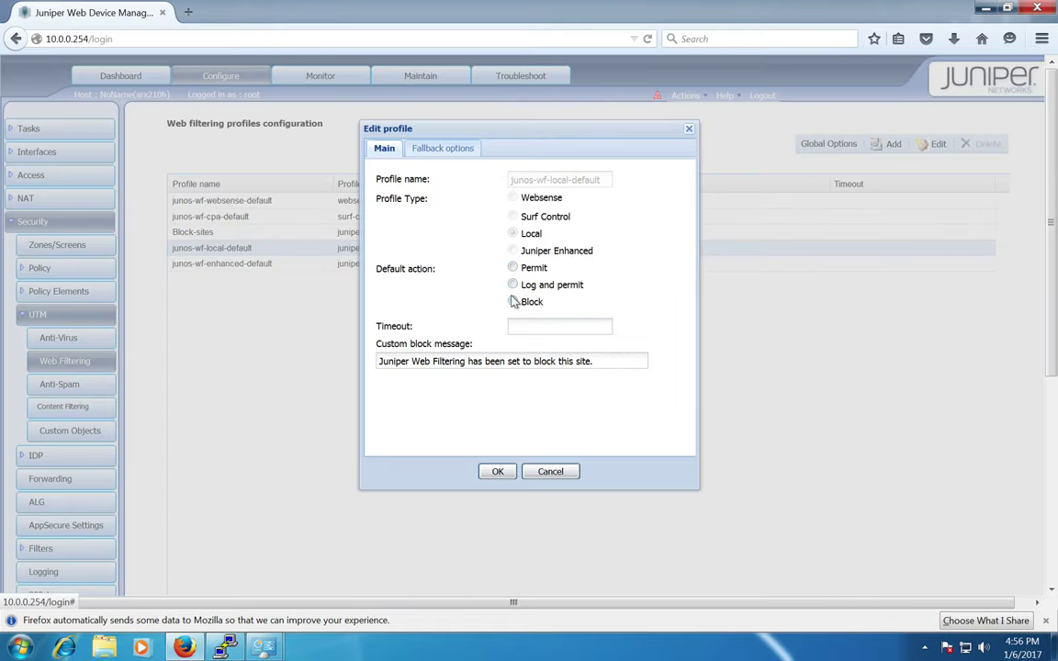
{"action": "left_click", "coordinate": [513, 301]}
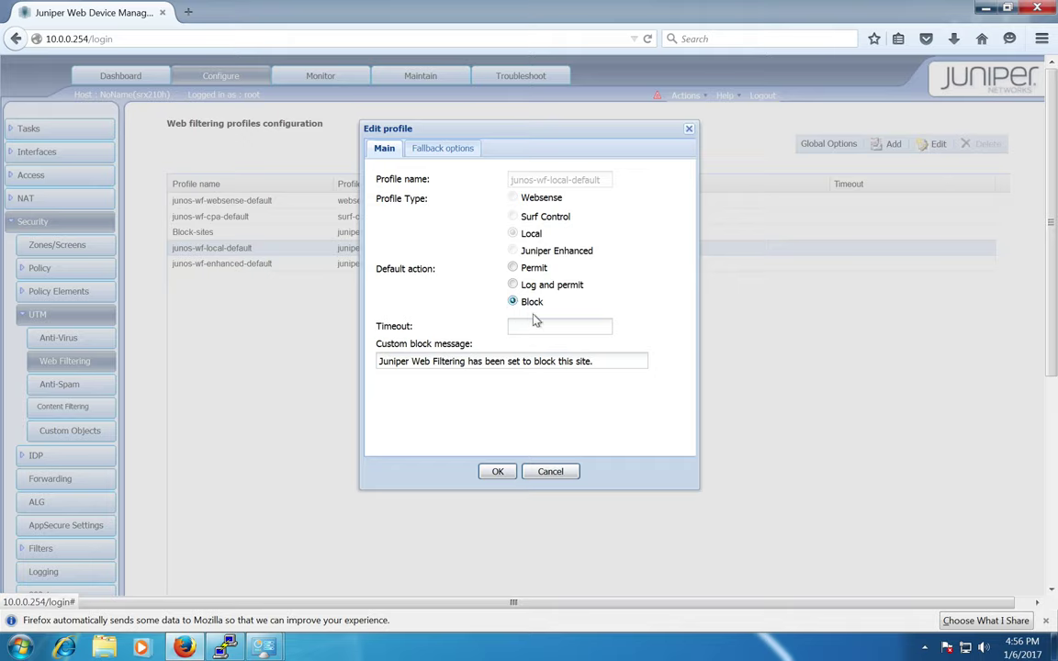
{"action": "left_click", "coordinate": [460, 148]}
{"action": "left_click", "coordinate": [513, 195]}
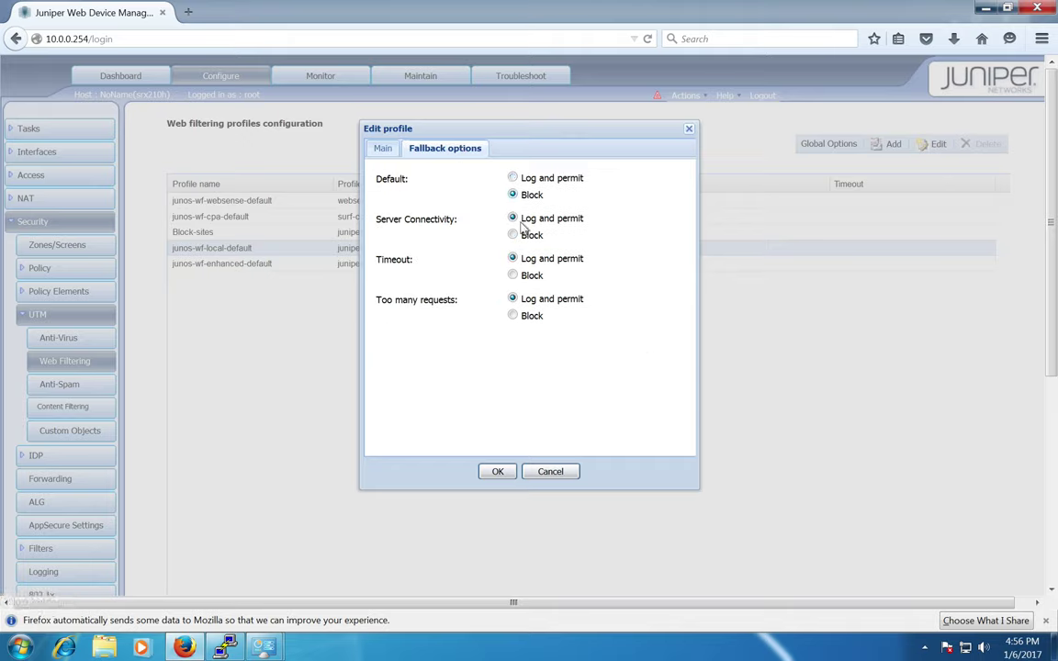
{"action": "left_click", "coordinate": [514, 235]}
{"action": "left_click", "coordinate": [514, 275]}
{"action": "left_click", "coordinate": [495, 472]}
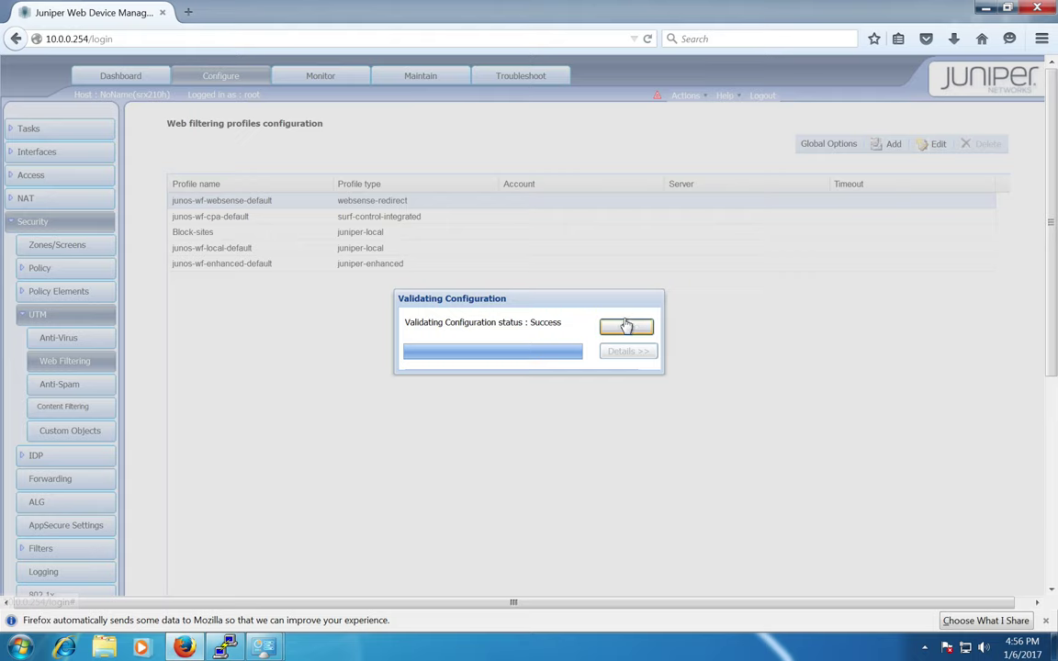
{"action": "left_click", "coordinate": [626, 327]}
{"action": "left_click", "coordinate": [35, 268]}
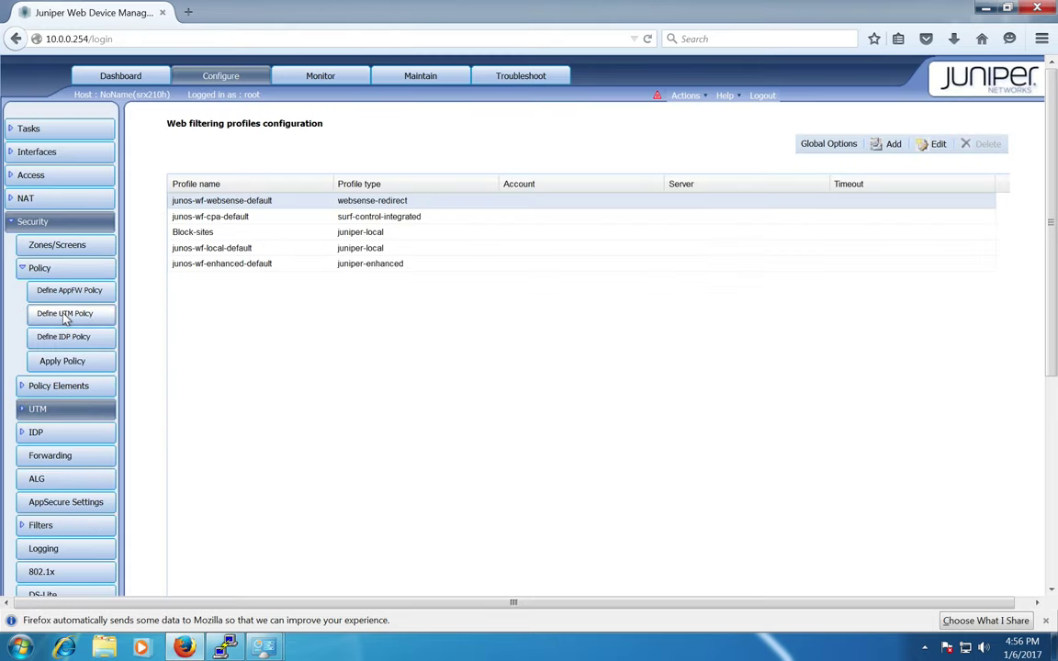
Set Block-sites as junos-av-policy's HTTP web-filtering profile and save it.
{"action": "left_click", "coordinate": [37, 314]}
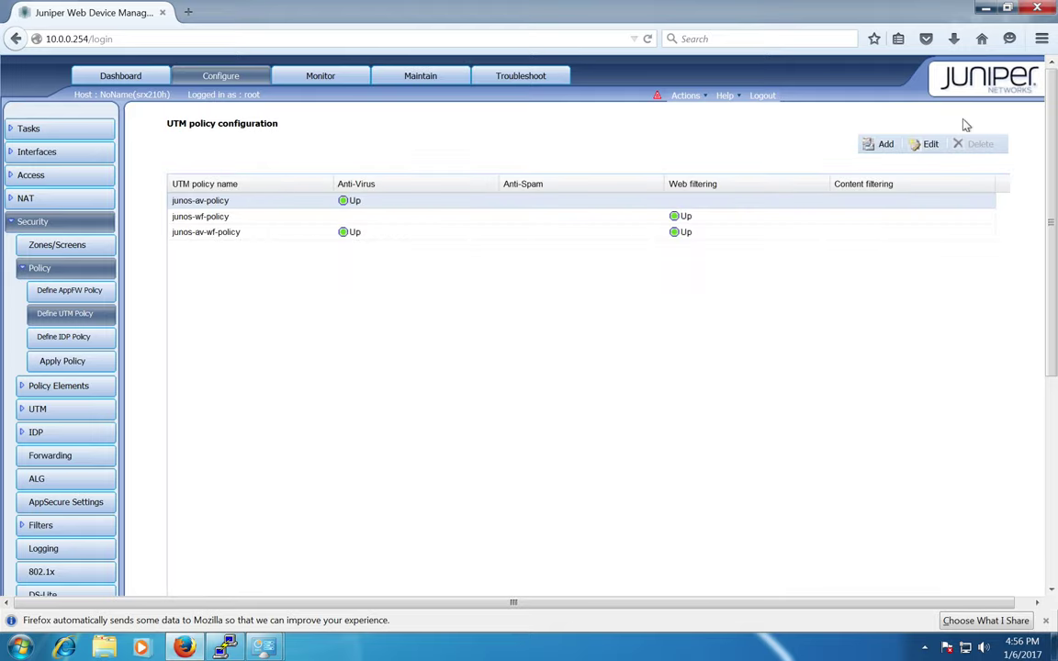
{"action": "left_click", "coordinate": [928, 144]}
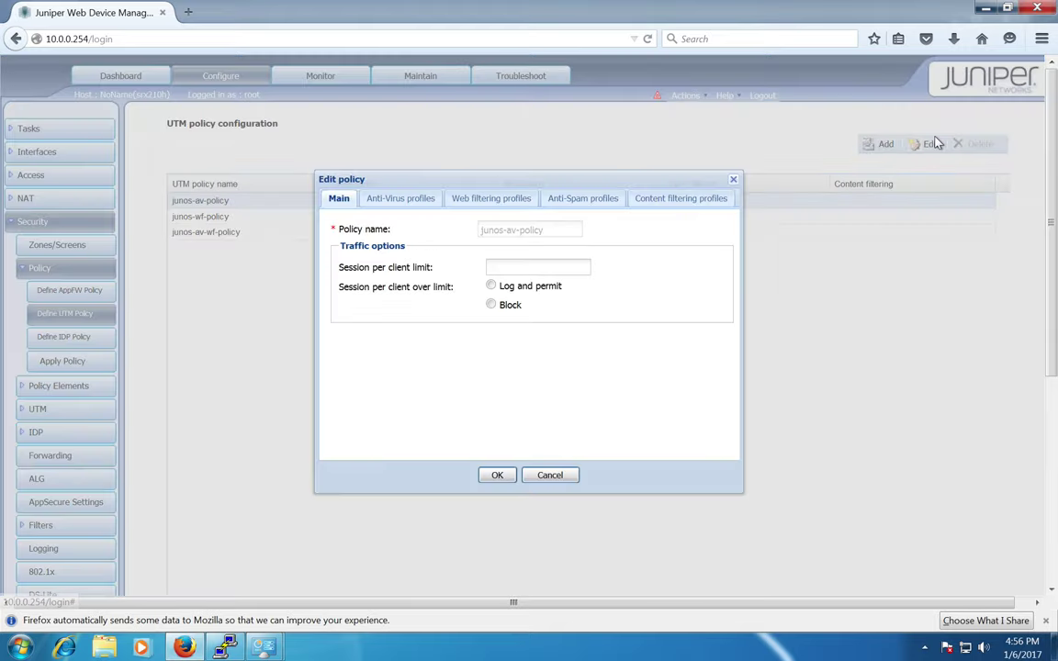
{"action": "left_click", "coordinate": [496, 210]}
{"action": "left_click", "coordinate": [563, 226]}
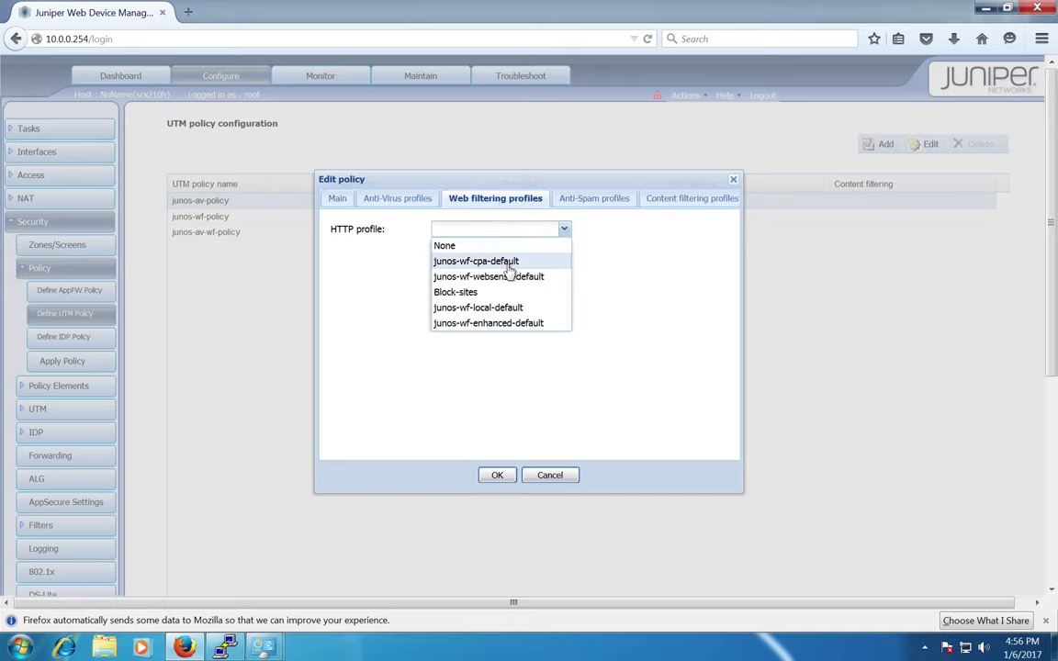
{"action": "left_click", "coordinate": [508, 292]}
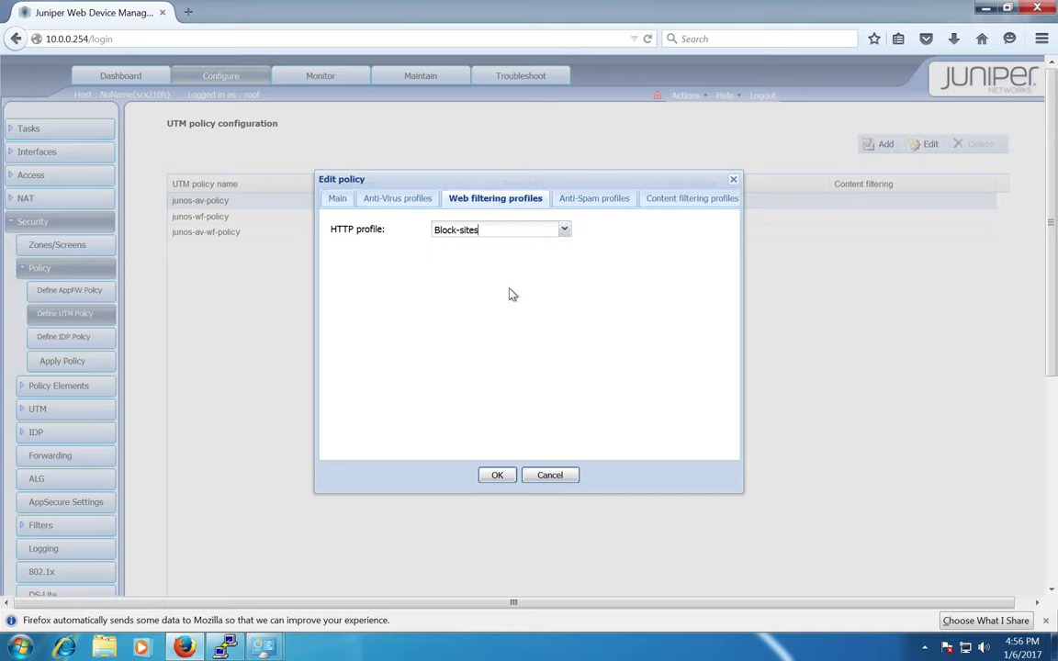
{"action": "left_click", "coordinate": [495, 477]}
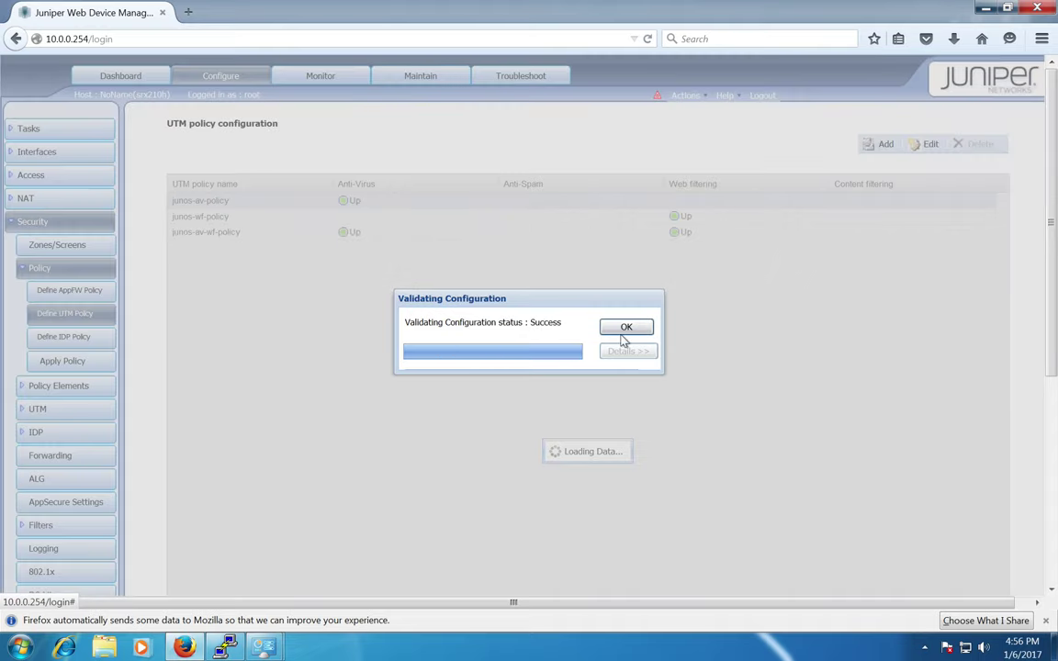
{"action": "left_click", "coordinate": [625, 328]}
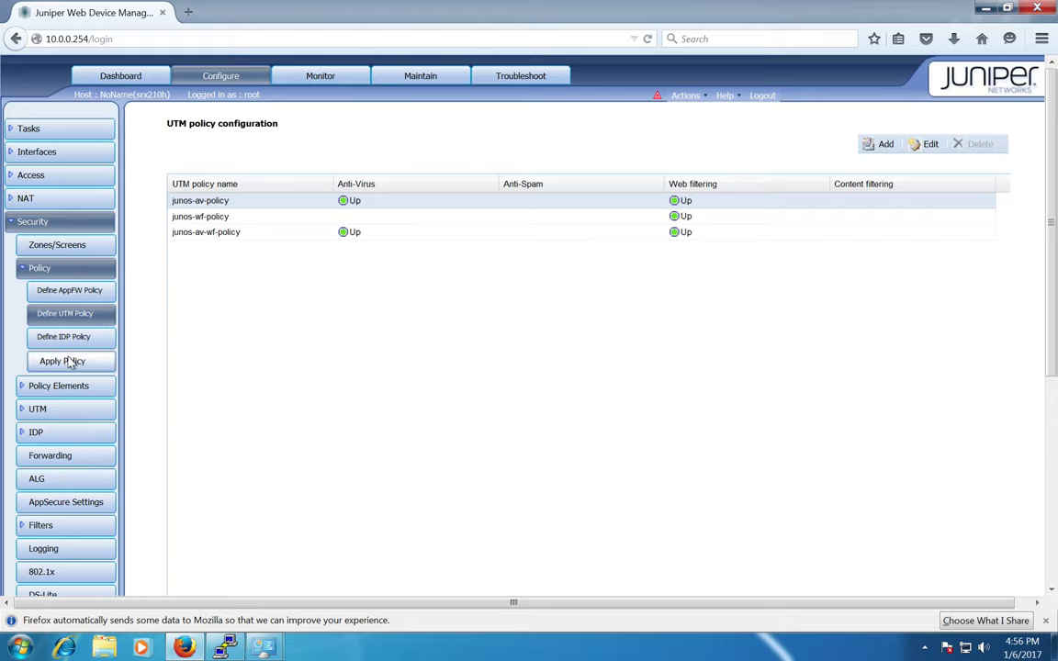
{"action": "left_click", "coordinate": [69, 362]}
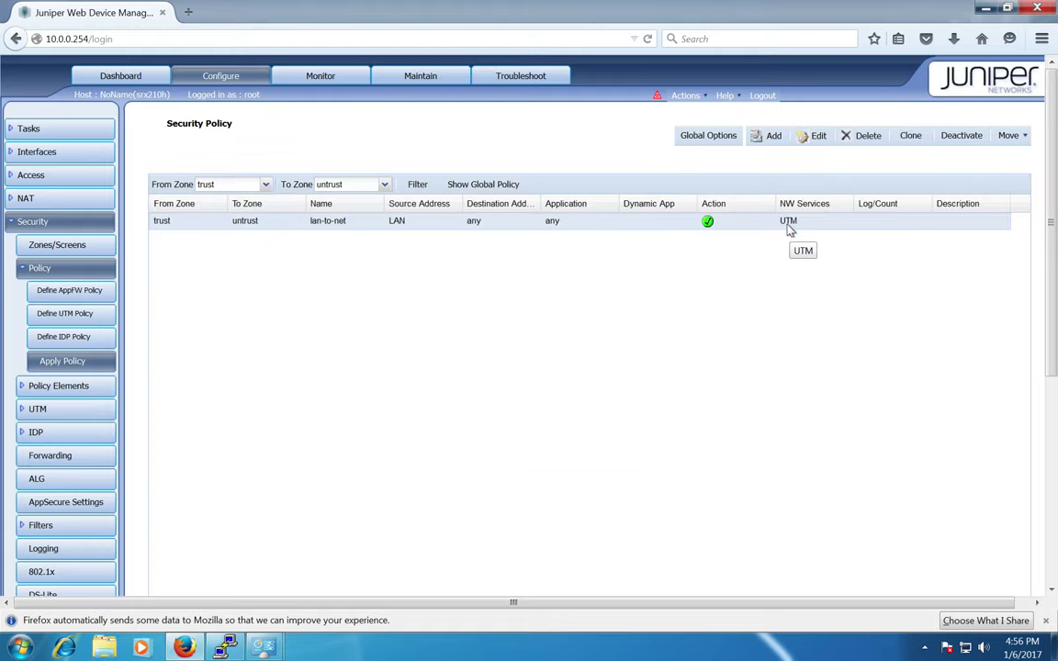
Set the lan-to-net rule's UTM policy to junos-av-policy and save it through validation.
{"action": "left_click", "coordinate": [812, 137]}
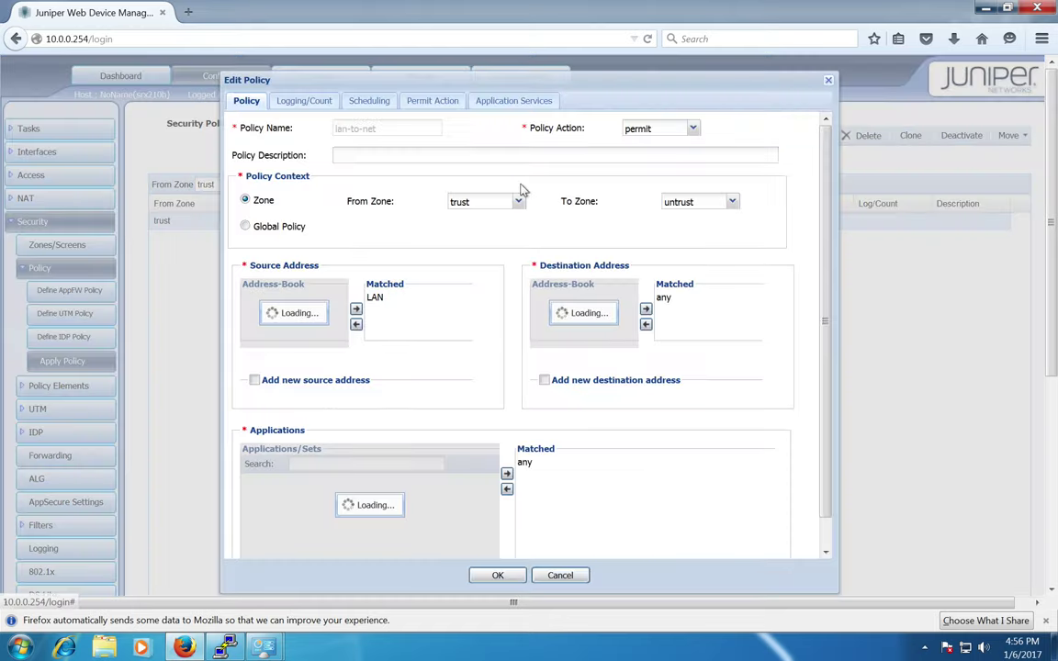
{"action": "left_click", "coordinate": [498, 103]}
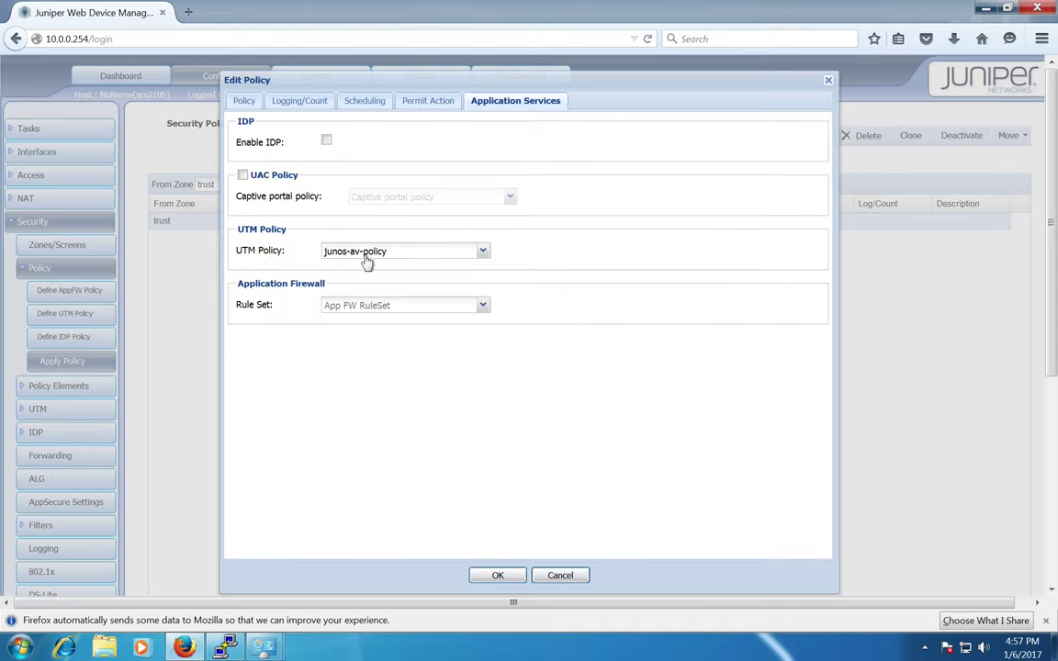
{"action": "left_click", "coordinate": [486, 581]}
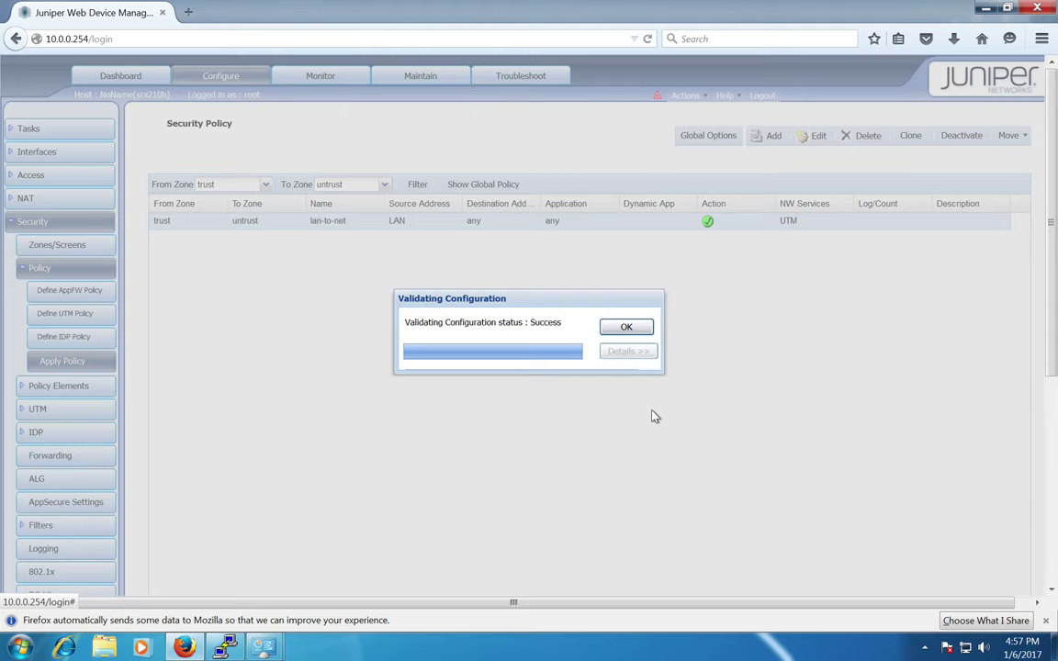
{"action": "left_click", "coordinate": [625, 327]}
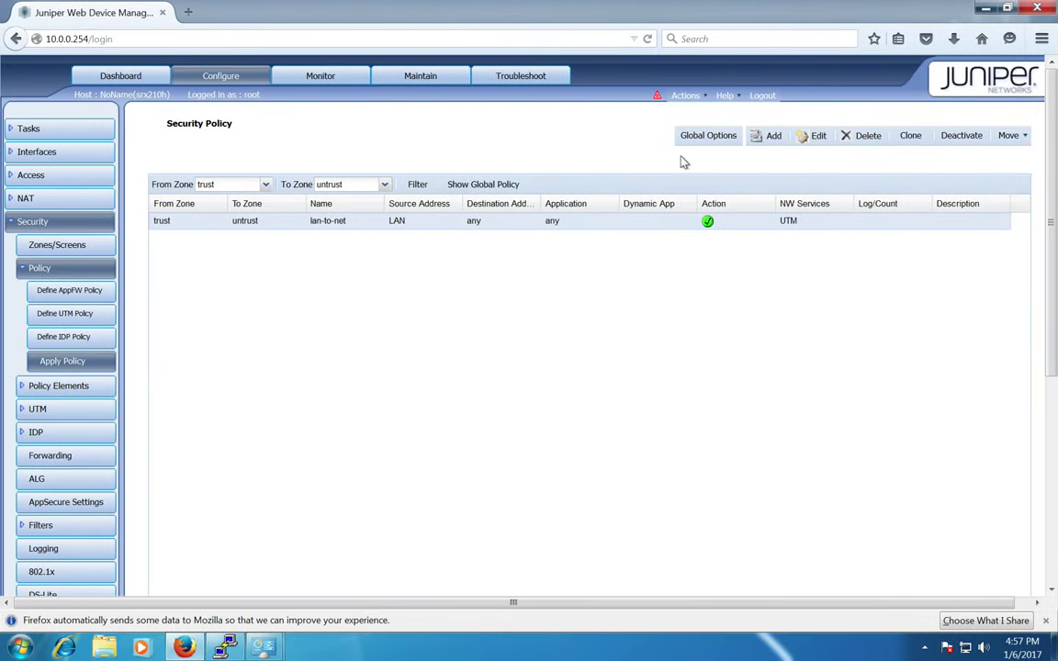
Commit the pending configuration, including the lan-to-net UTM change, from the Actions menu.
{"action": "left_click", "coordinate": [691, 96]}
{"action": "left_click", "coordinate": [693, 97]}
{"action": "left_click", "coordinate": [687, 100]}
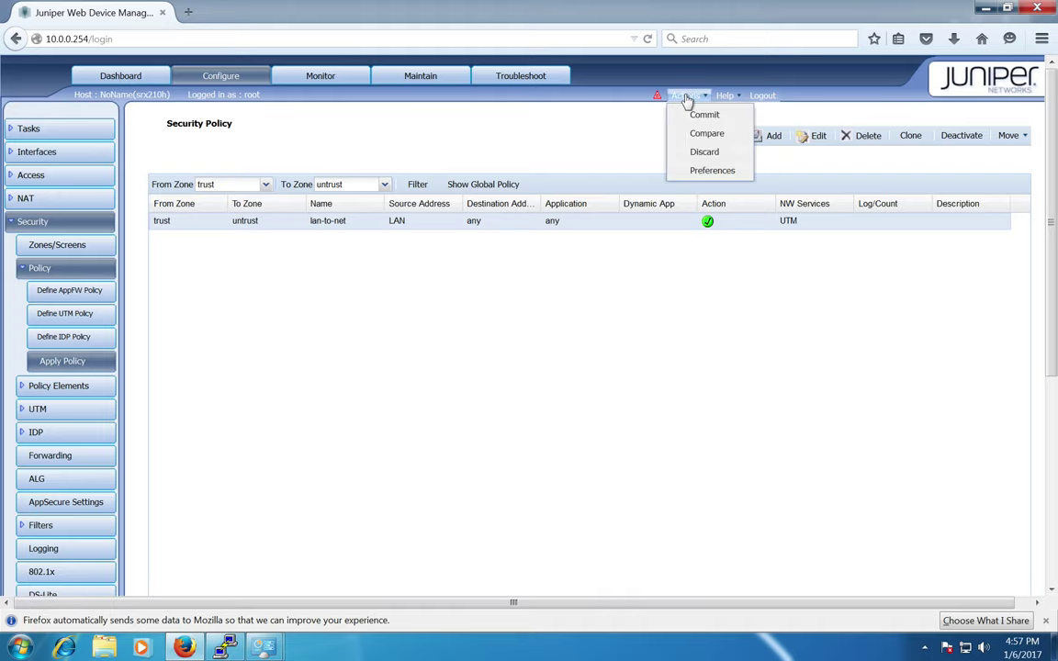
{"action": "left_click", "coordinate": [687, 99]}
{"action": "left_click", "coordinate": [687, 99]}
{"action": "left_click", "coordinate": [689, 112]}
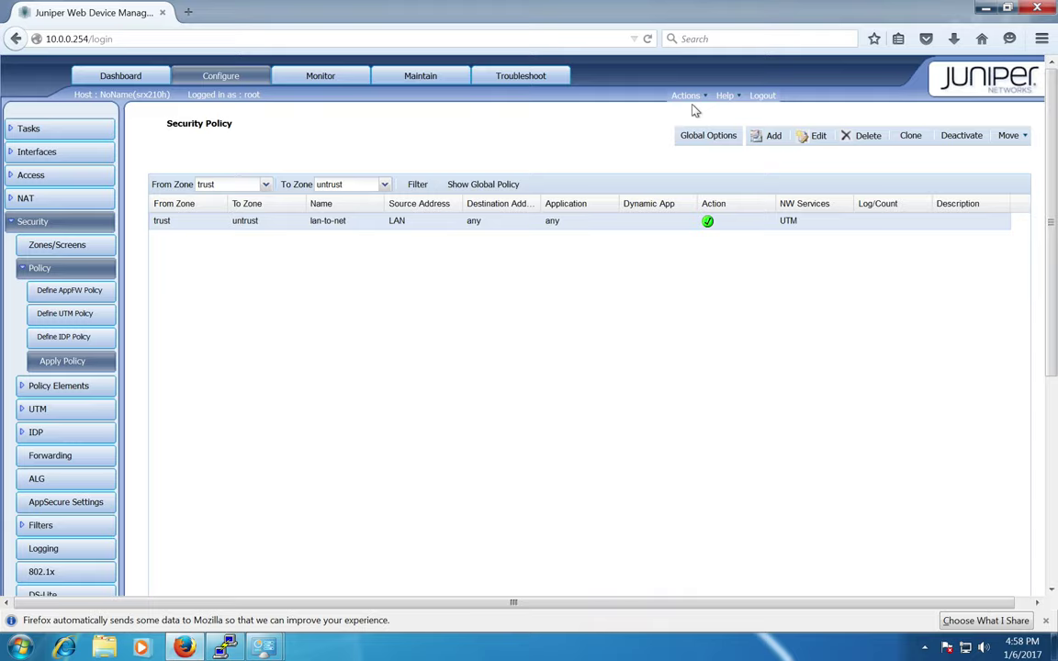
{"action": "left_click", "coordinate": [687, 96]}
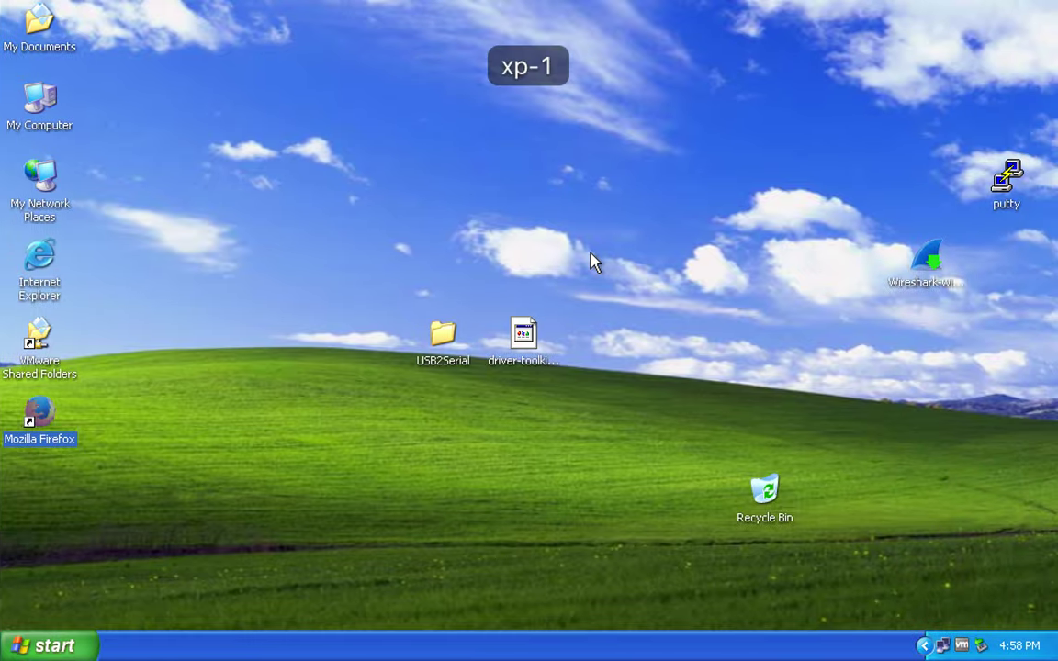
{"action": "double_click", "coordinate": [61, 434]}
{"action": "type", "text": "www.cisoc.com"}
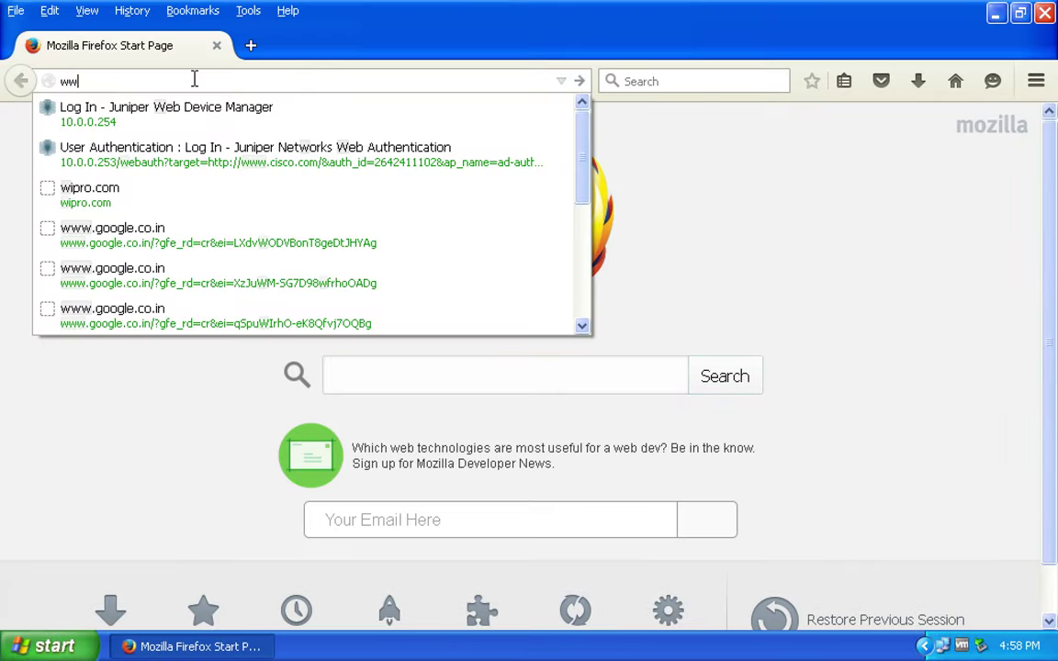
{"action": "key", "text": "BackSpace"}
{"action": "key", "text": "BackSpace"}
{"action": "key", "text": "BackSpace"}
{"action": "key", "text": "BackSpace"}
{"action": "key", "text": "BackSpace"}
{"action": "key", "text": "BackSpace"}
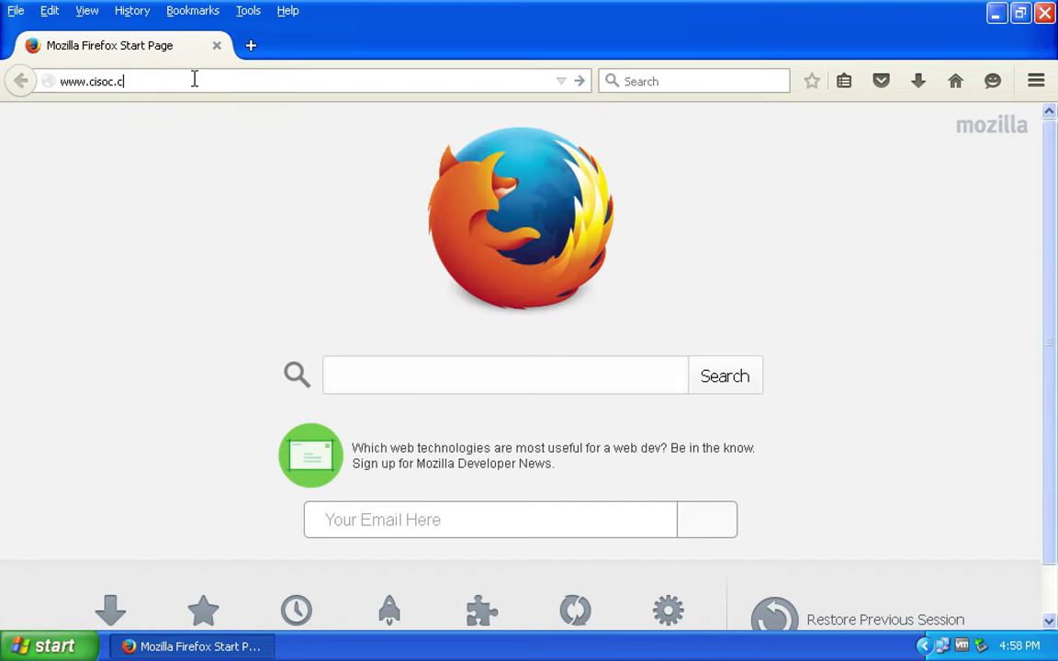
{"action": "type", "text": "co.com/"}
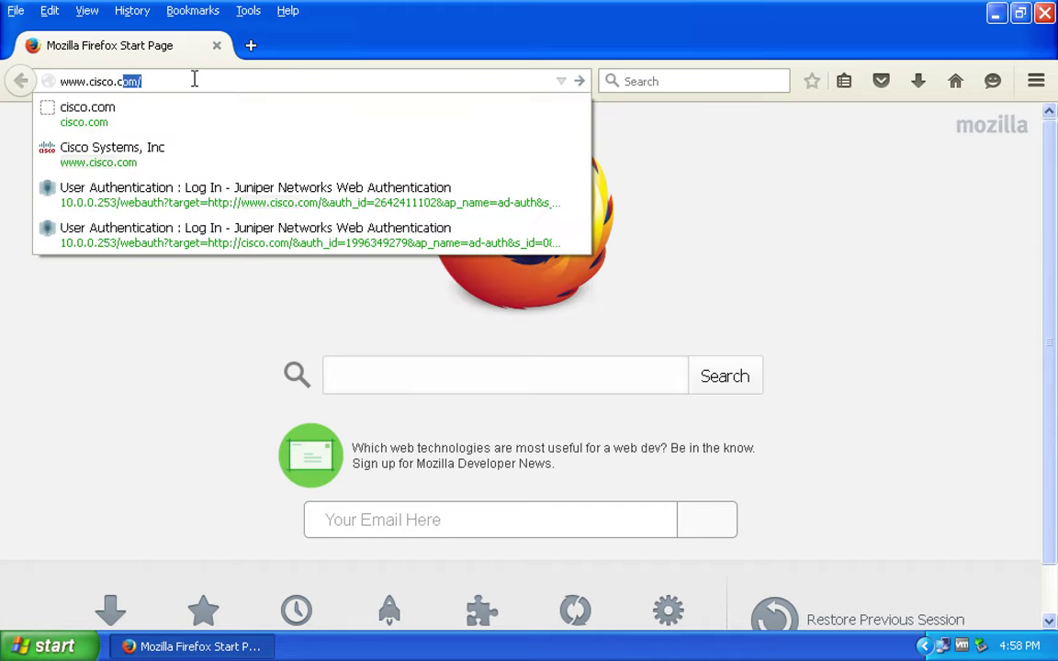
{"action": "key", "text": "Return"}
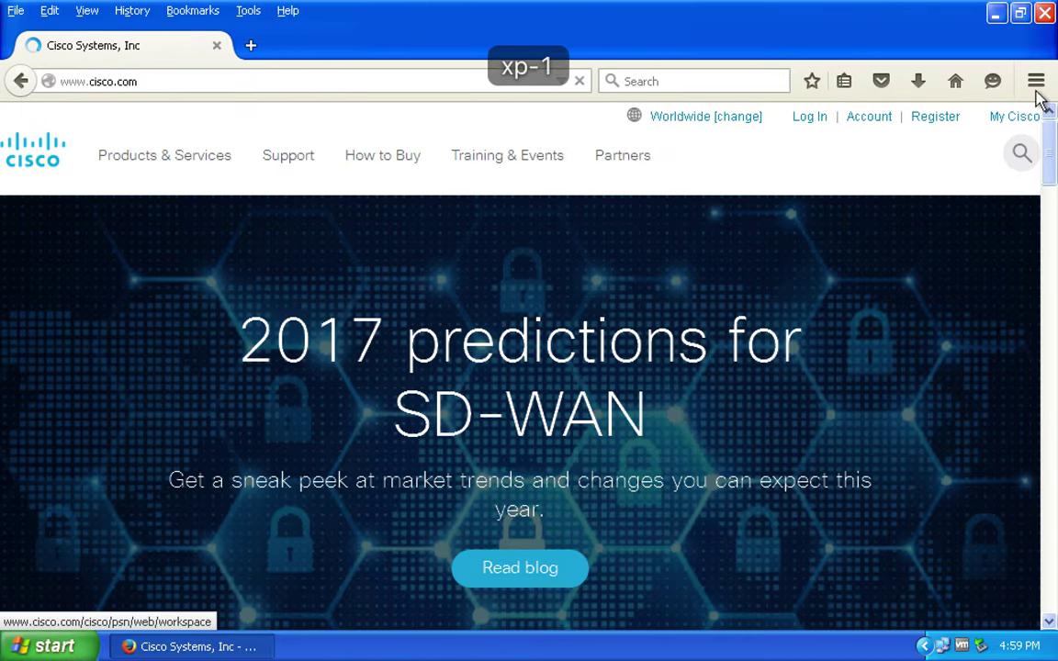
Clear Firefox's recent history with the time range set to Everything.
{"action": "left_click", "coordinate": [1031, 92]}
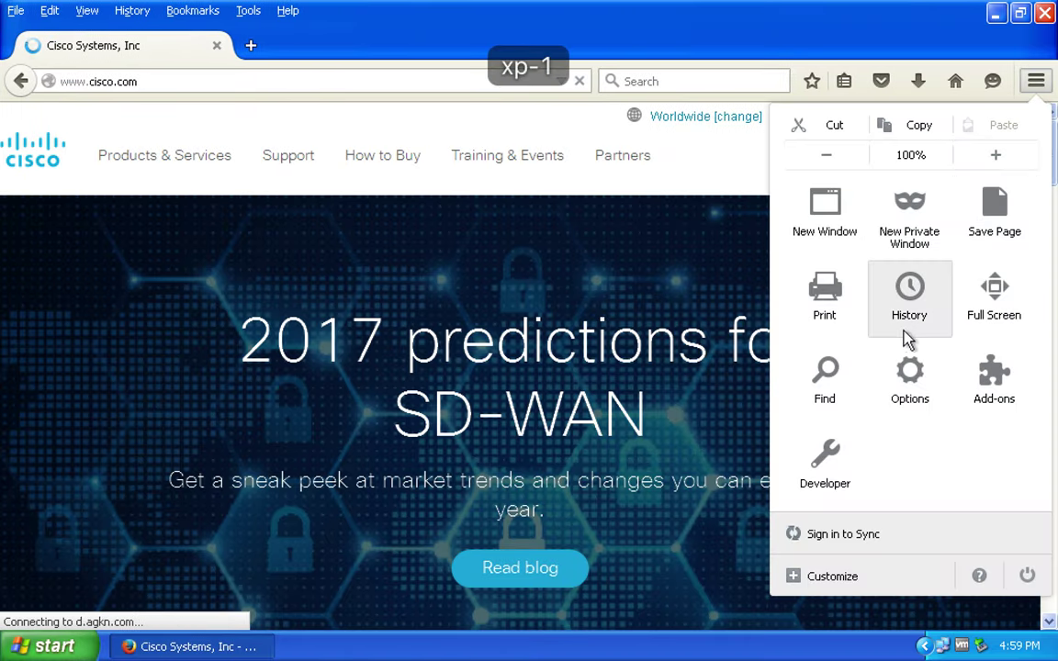
{"action": "left_click", "coordinate": [907, 331]}
{"action": "left_click", "coordinate": [879, 187]}
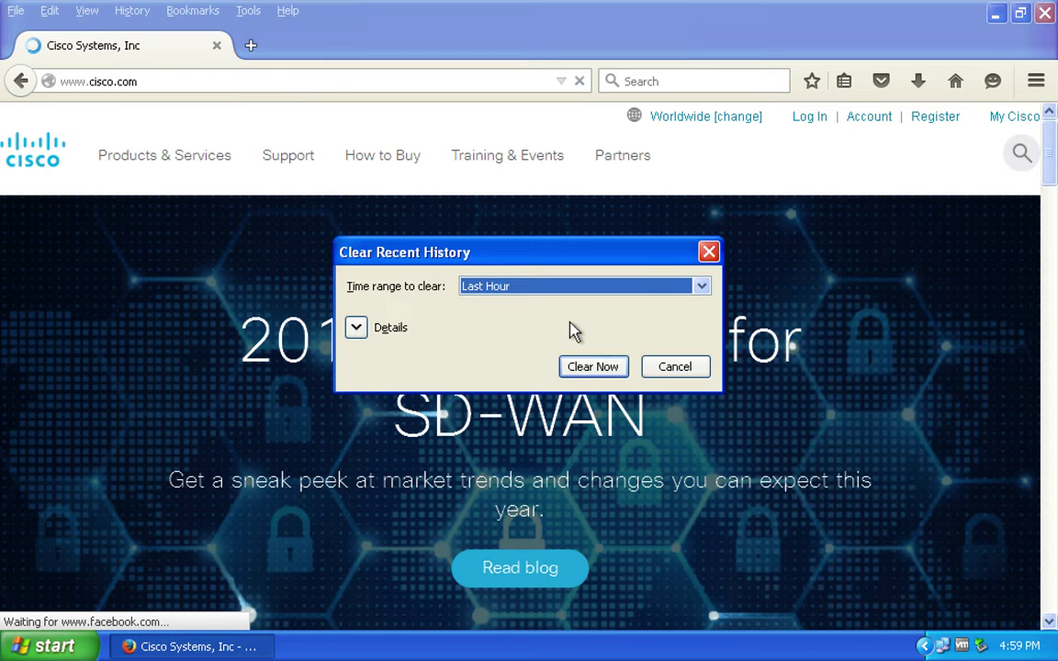
{"action": "left_click", "coordinate": [652, 288]}
{"action": "left_click", "coordinate": [536, 386]}
{"action": "left_click", "coordinate": [593, 571]}
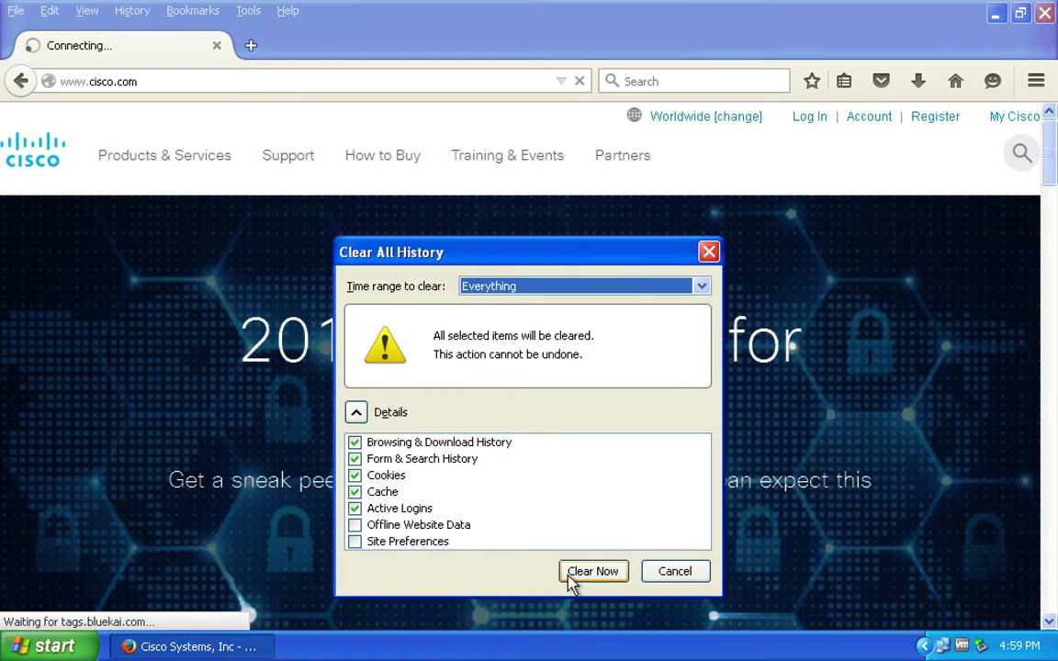
Restart Firefox and load juniper.net.
{"action": "key", "text": "alt+F4"}
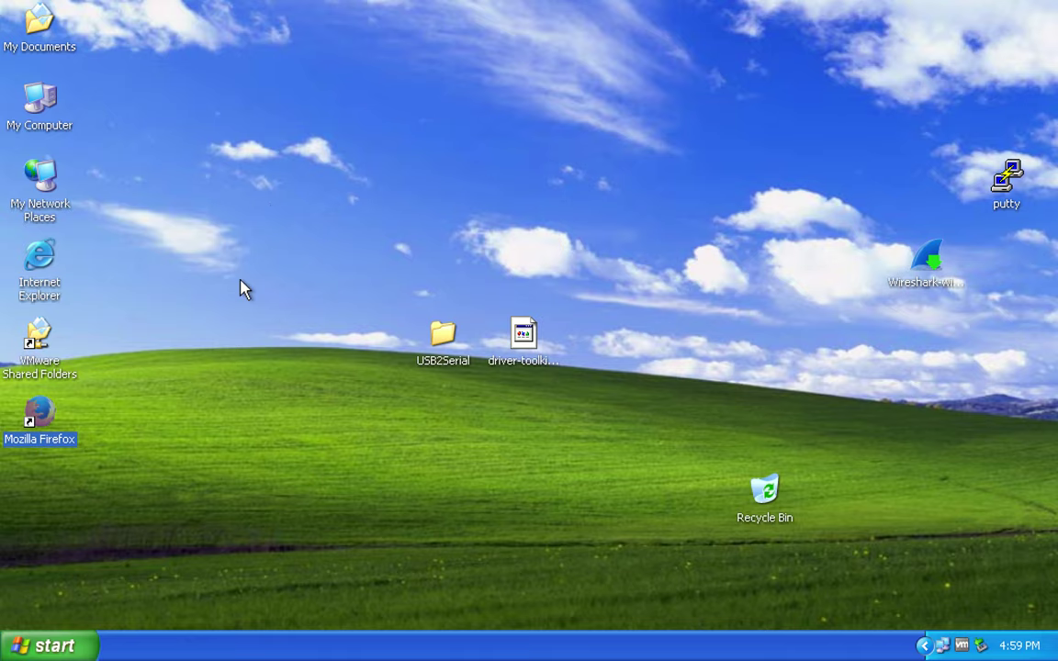
{"action": "double_click", "coordinate": [41, 404]}
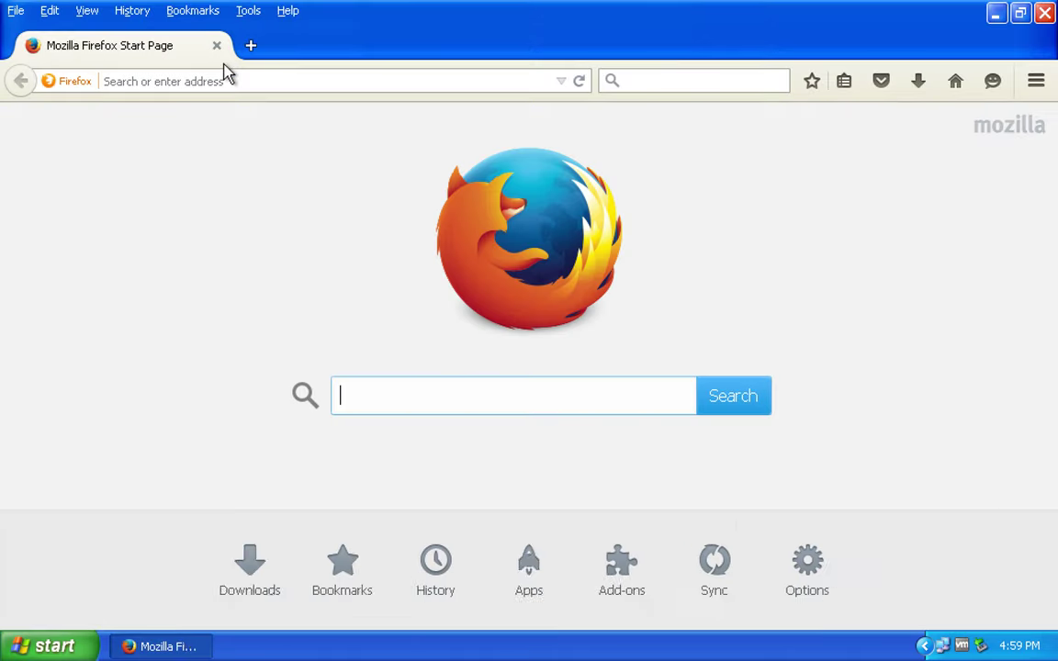
{"action": "left_click", "coordinate": [213, 82]}
{"action": "type", "text": "juniper.net"}
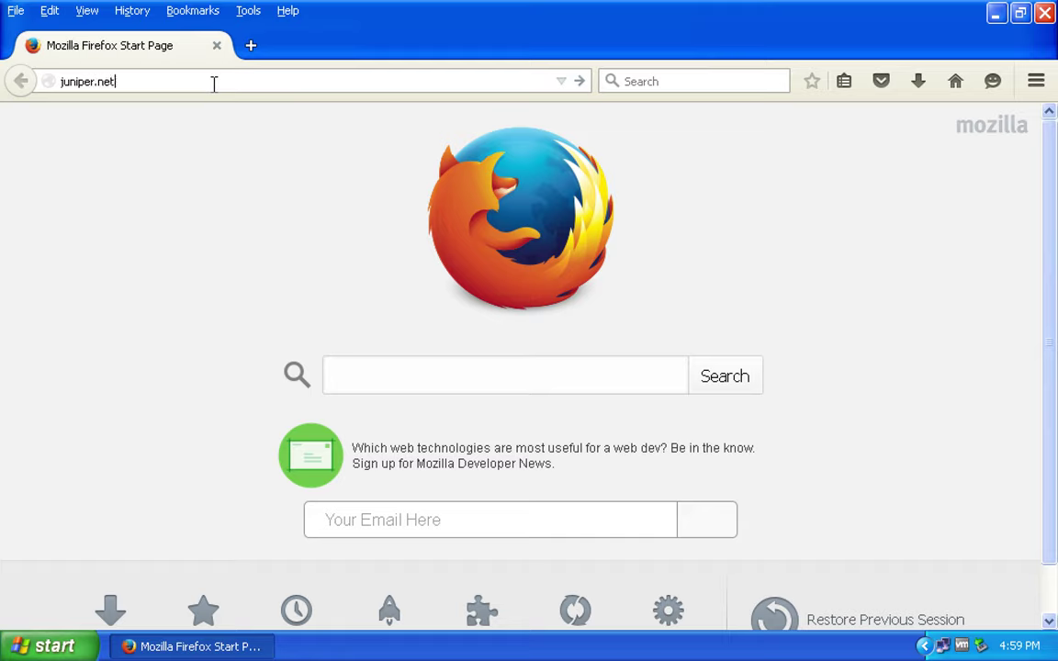
{"action": "key", "text": "Return"}
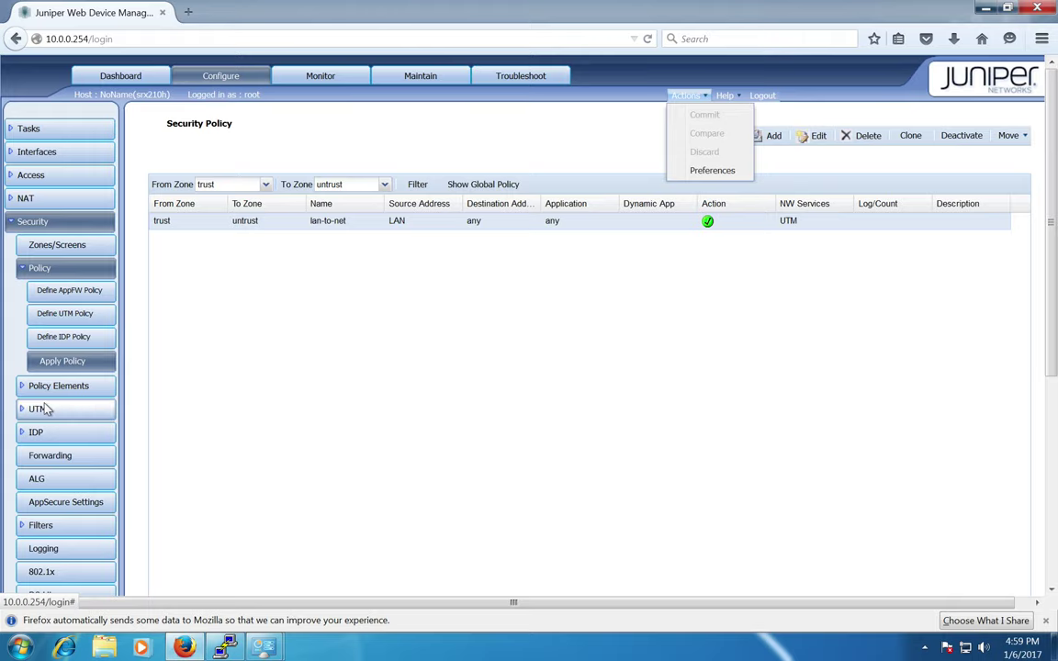
Inspect the Block-sites web-filtering profile's Main and Fallback options without changing it.
{"action": "left_click", "coordinate": [52, 409]}
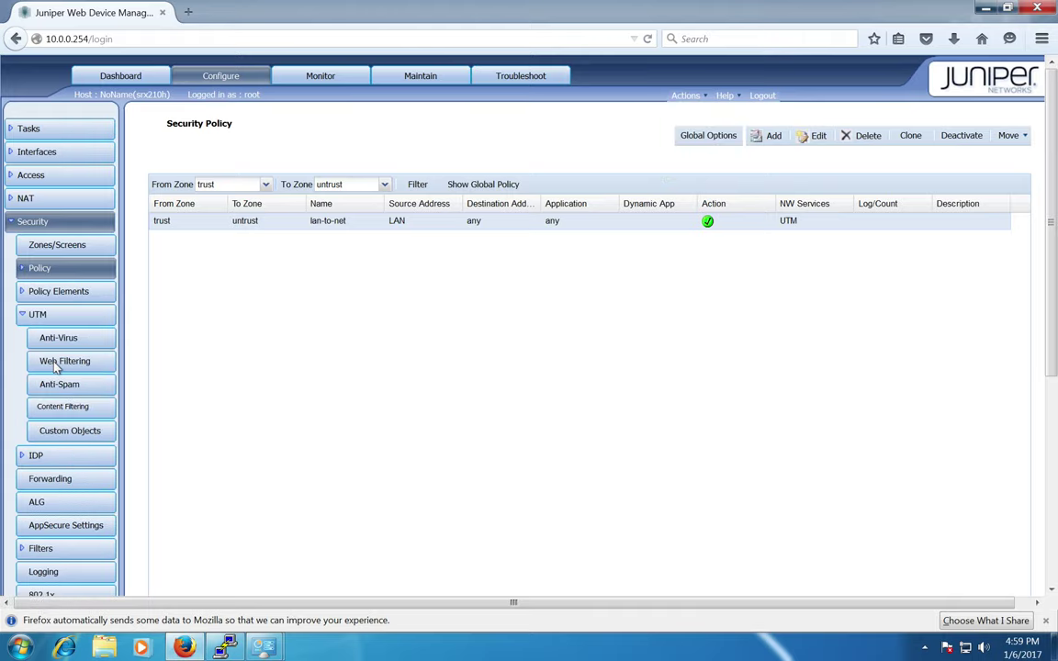
{"action": "left_click", "coordinate": [52, 361]}
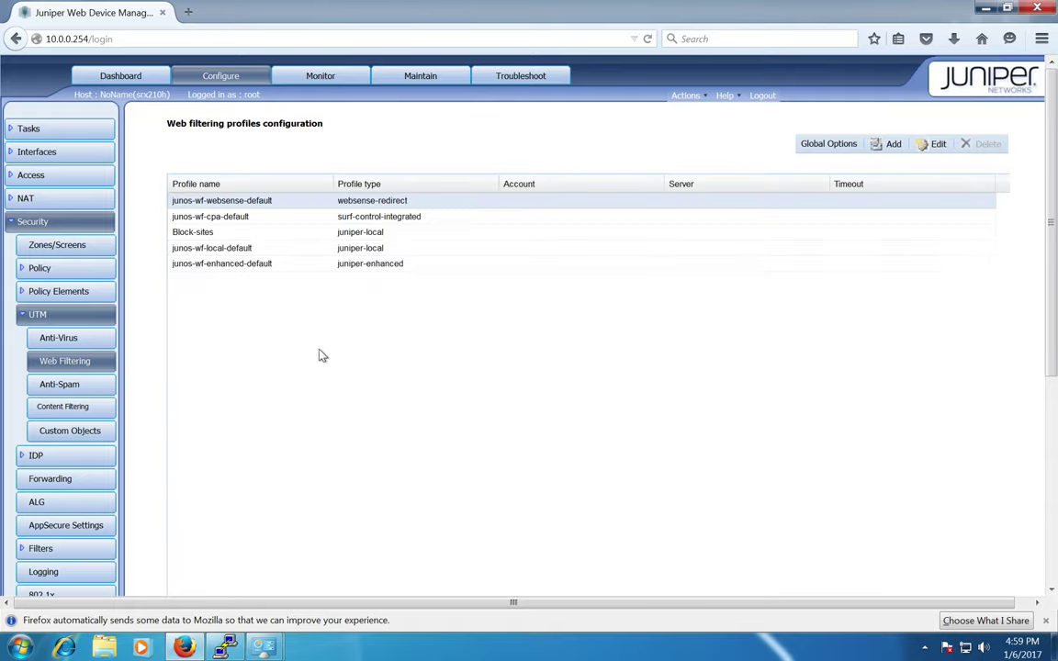
{"action": "double_click", "coordinate": [283, 240]}
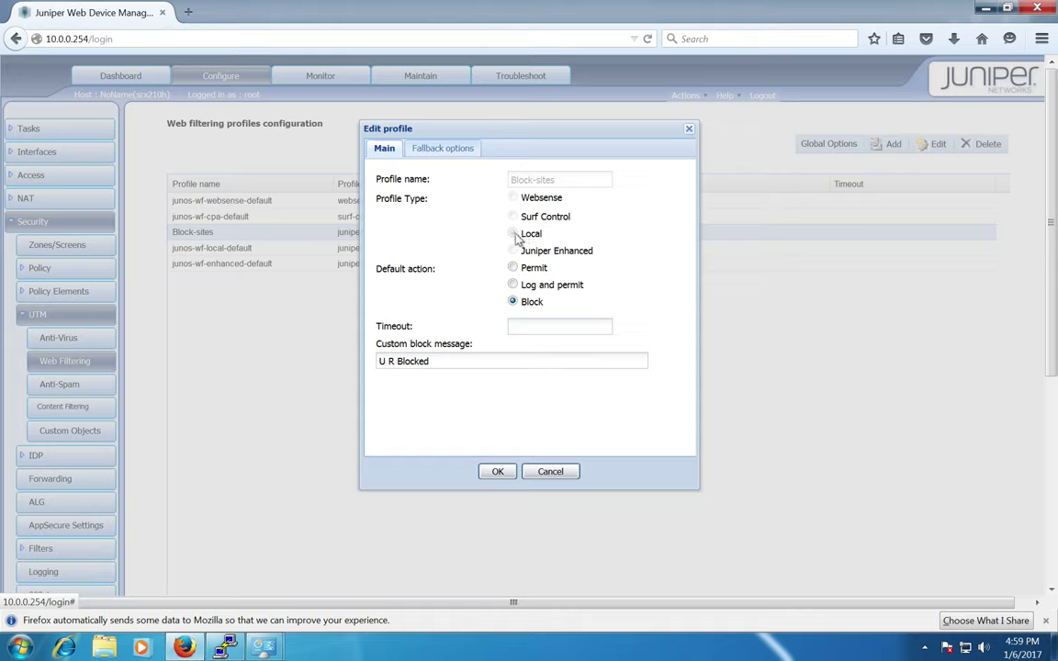
{"action": "left_click", "coordinate": [427, 148]}
{"action": "left_click", "coordinate": [500, 471]}
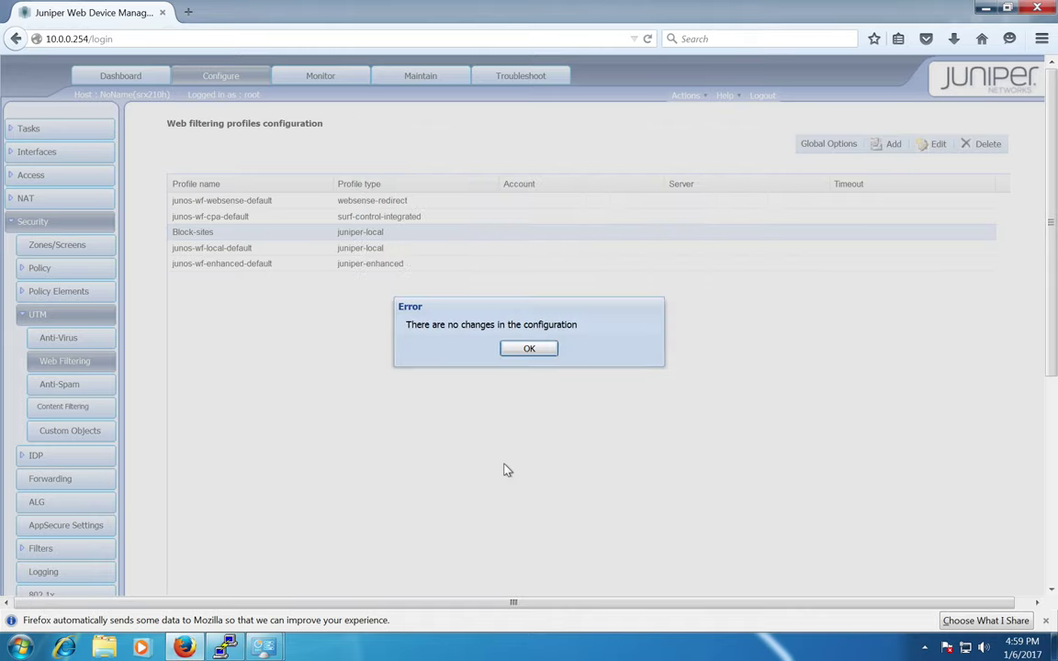
{"action": "left_click", "coordinate": [531, 347]}
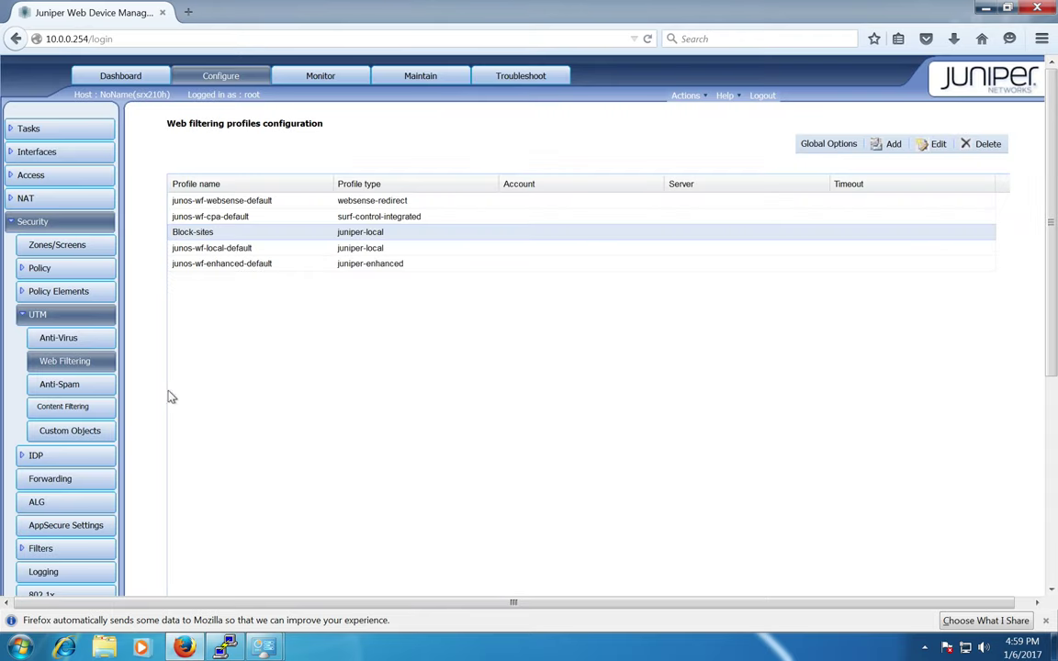
{"action": "left_click", "coordinate": [67, 407]}
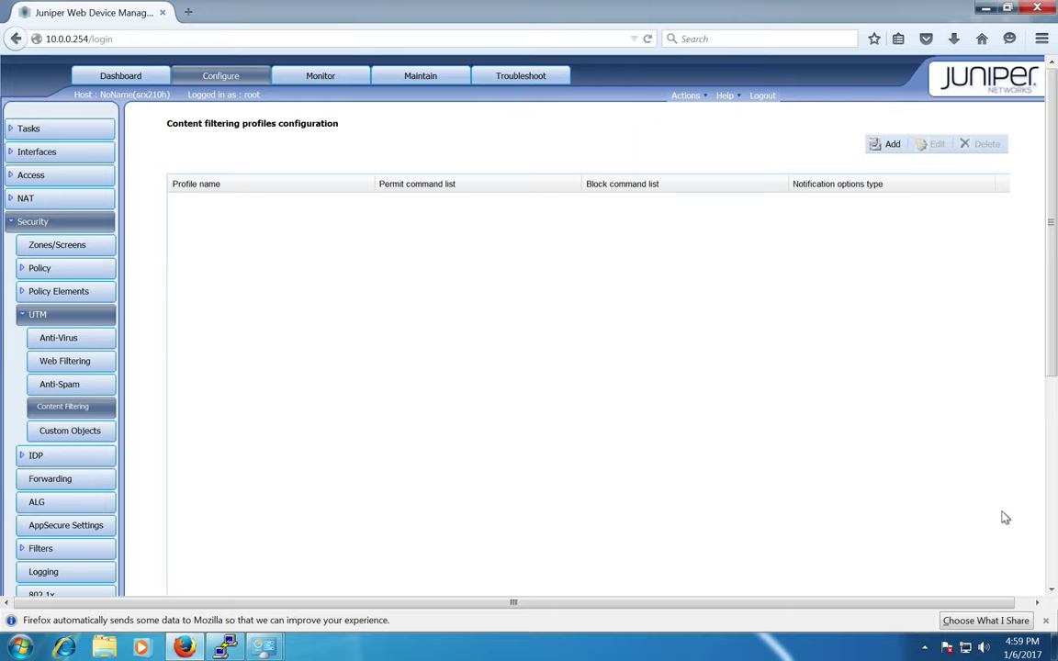
Draft a content-filtering profile named Block using junos-default-extension, then cancel it.
{"action": "left_click", "coordinate": [888, 144]}
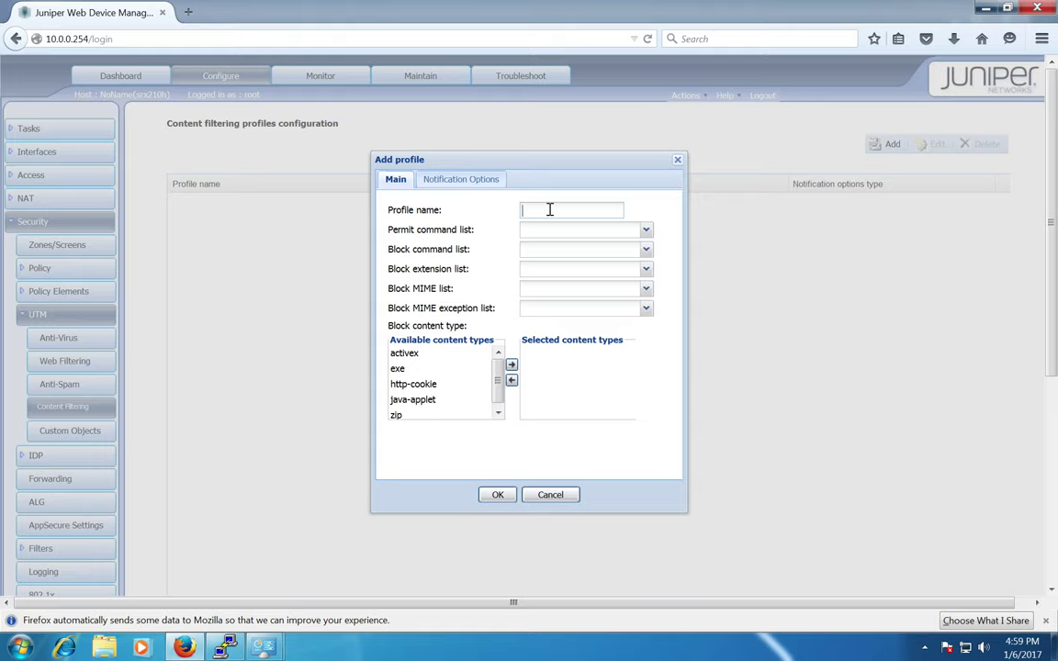
{"action": "type", "text": "Blo"}
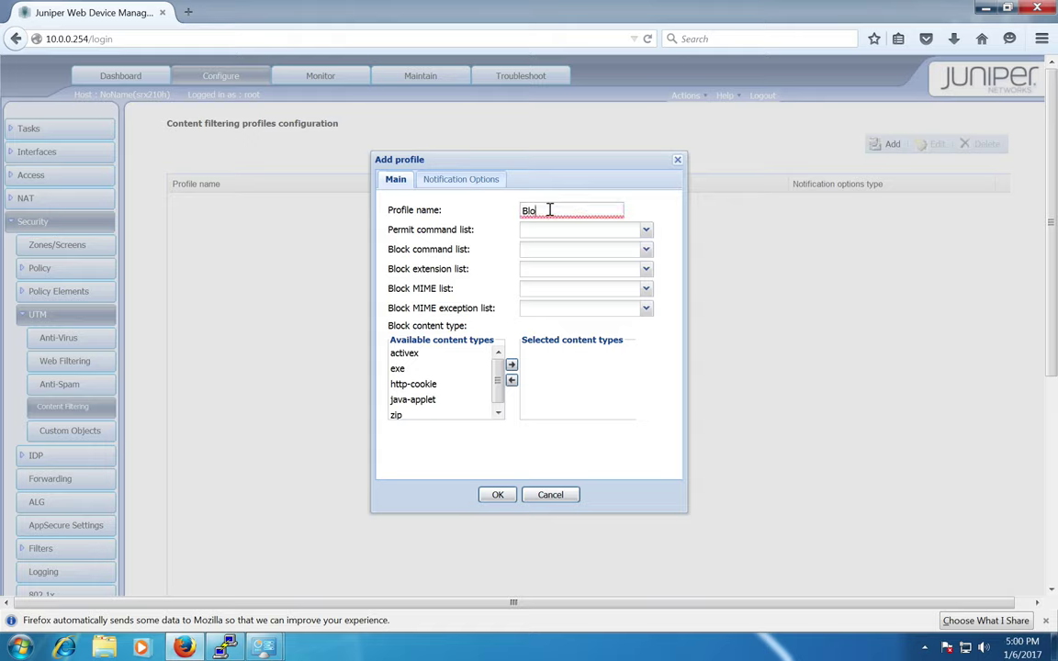
{"action": "type", "text": "ck"}
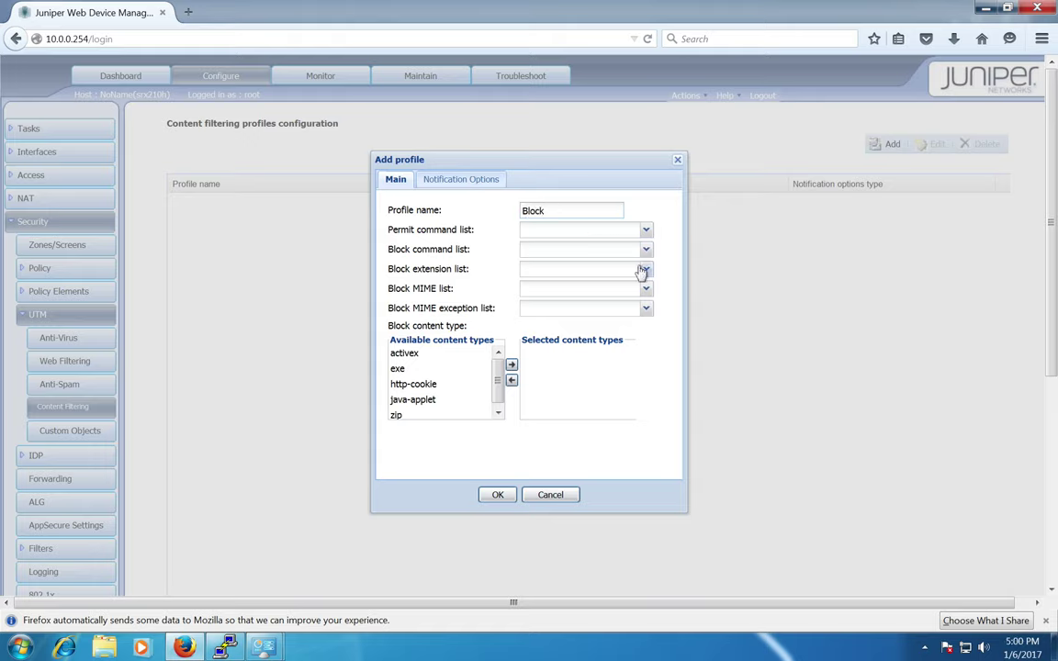
{"action": "left_click", "coordinate": [643, 271]}
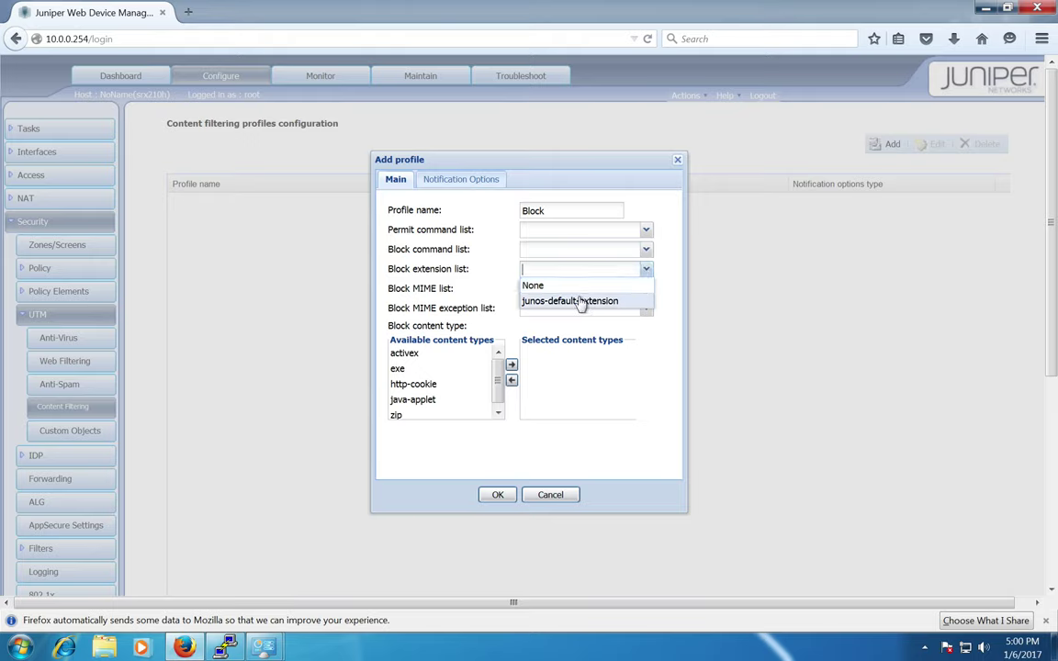
{"action": "left_click", "coordinate": [581, 249]}
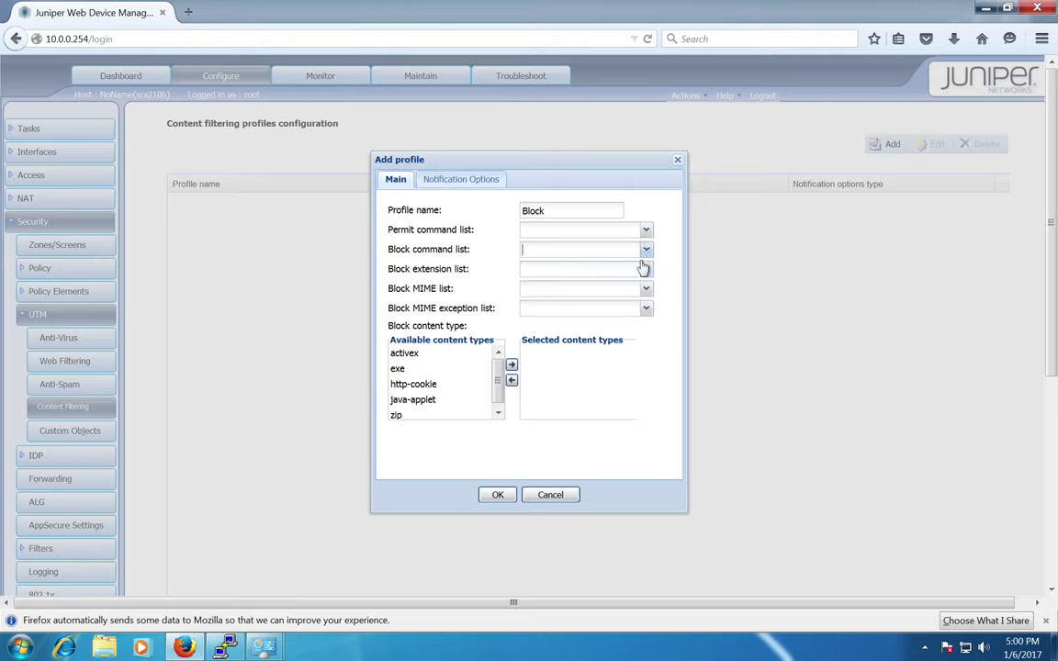
{"action": "left_click", "coordinate": [587, 229]}
{"action": "left_click", "coordinate": [643, 270]}
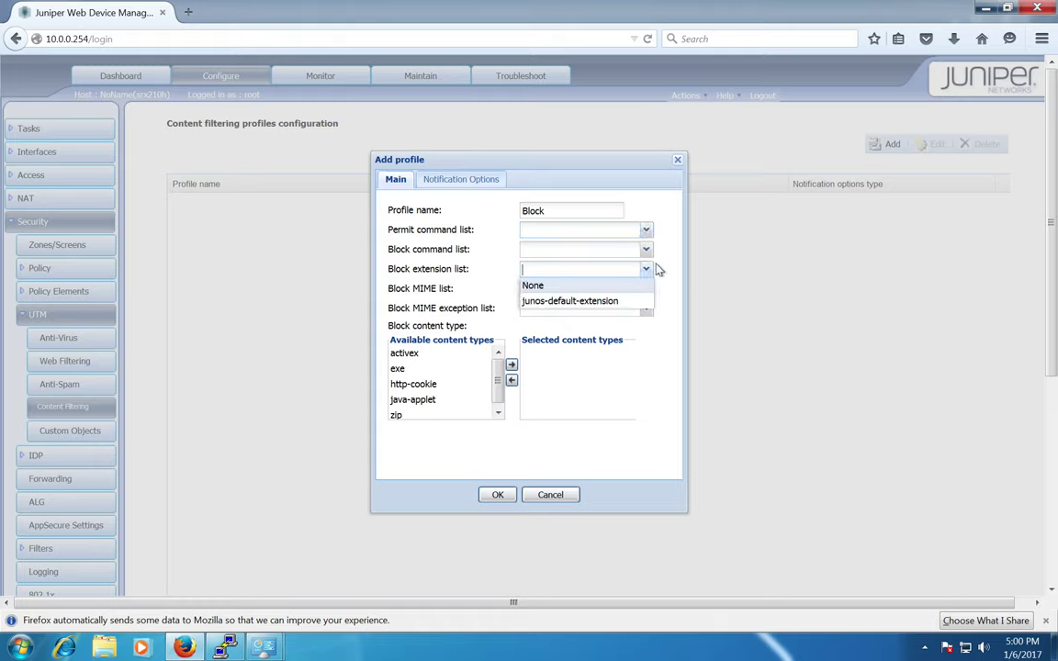
{"action": "left_click", "coordinate": [613, 303]}
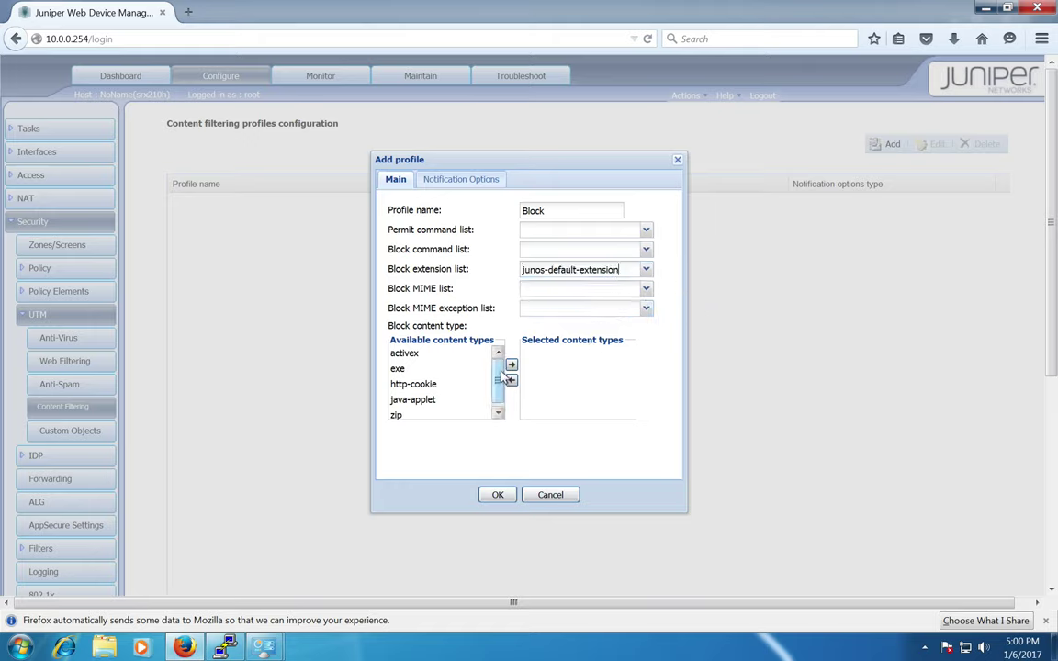
{"action": "left_click_drag", "start_coordinate": [503, 376], "coordinate": [504, 401]}
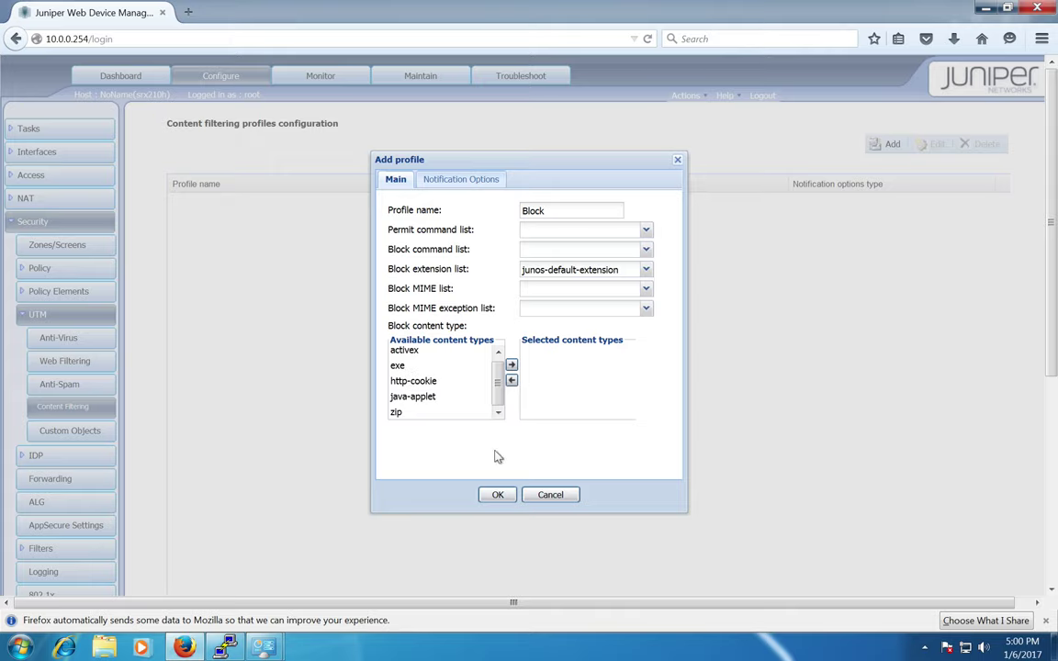
{"action": "left_click", "coordinate": [472, 177]}
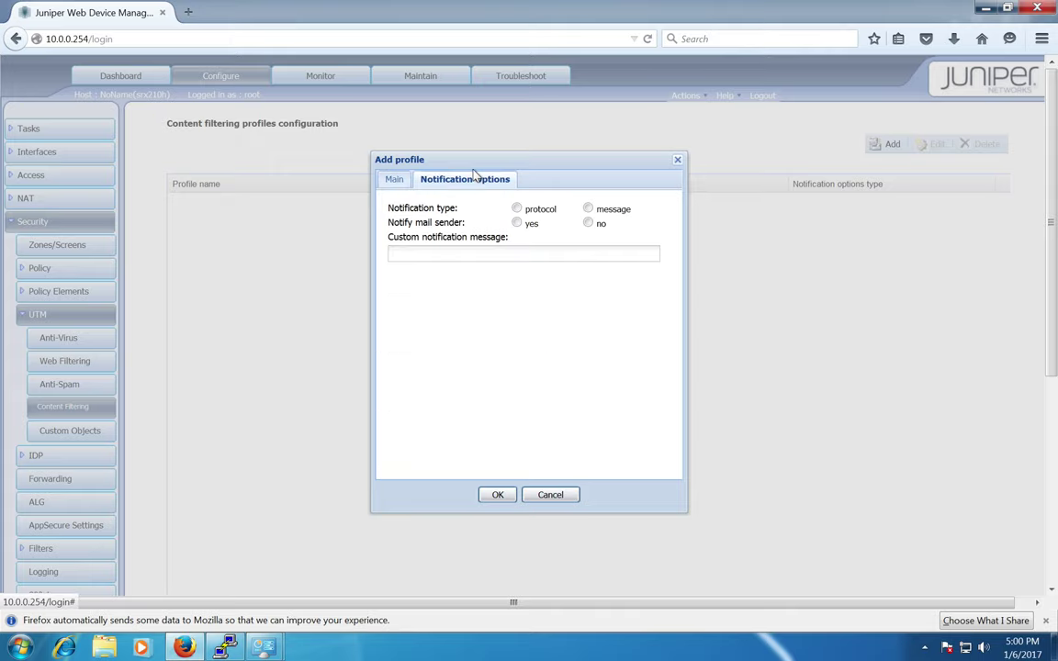
{"action": "left_click", "coordinate": [547, 497]}
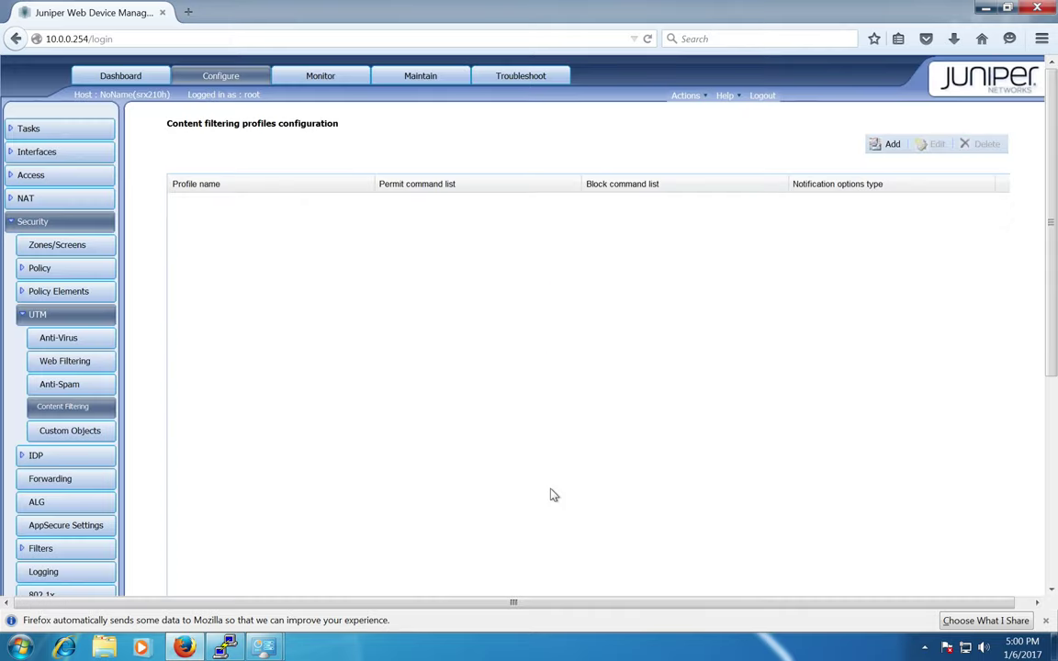
{"action": "left_click", "coordinate": [109, 426]}
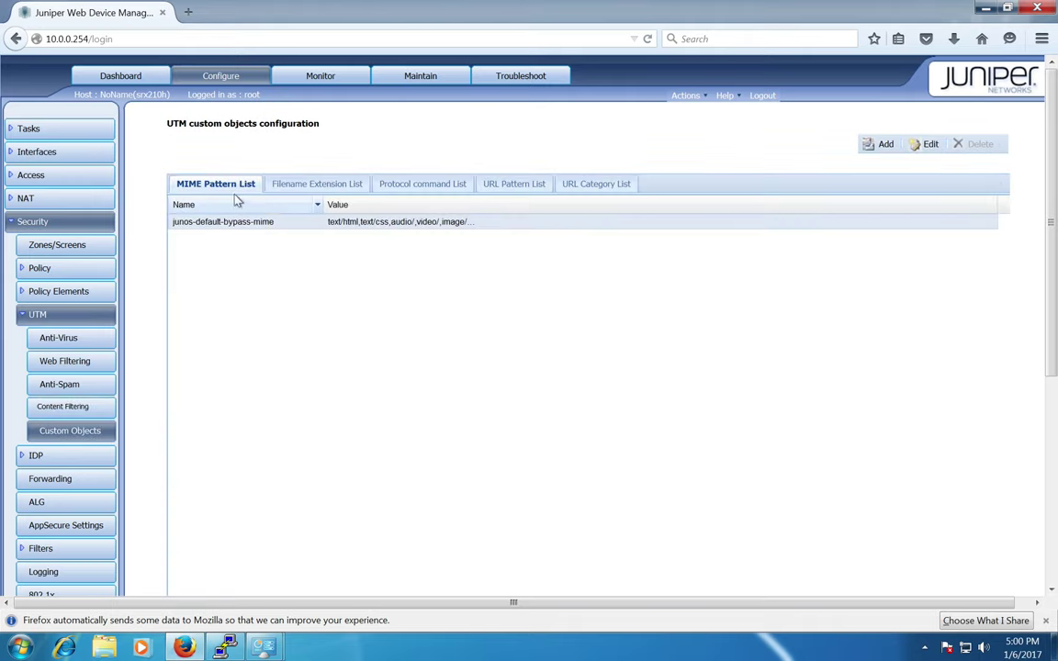
Browse the custom object lists and open the Blocksites URL pattern, closing it unchanged.
{"action": "left_click", "coordinate": [311, 186]}
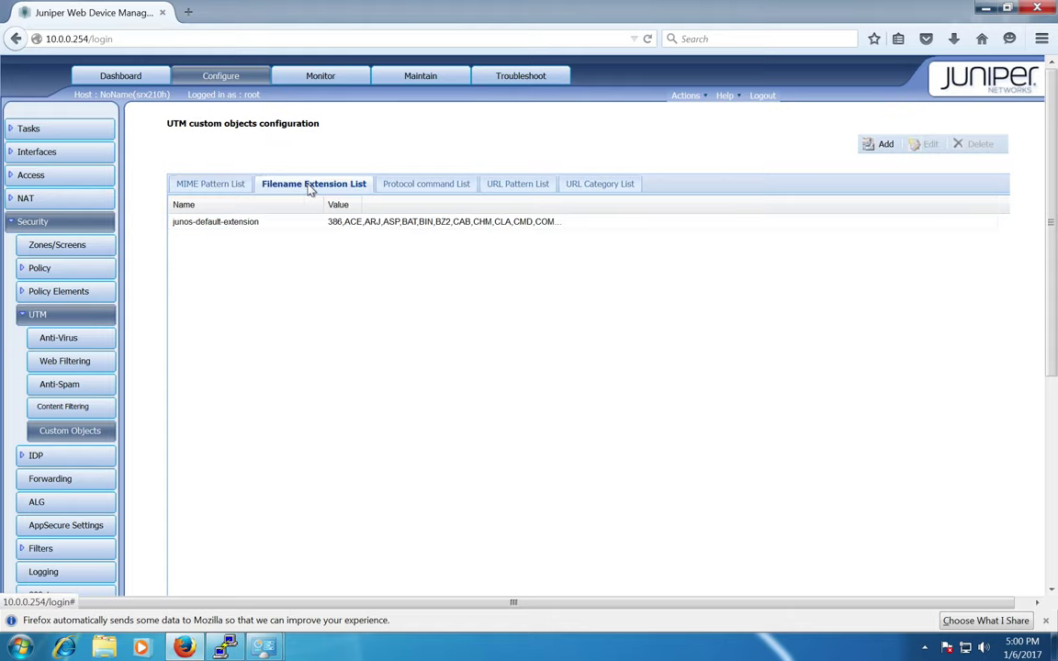
{"action": "left_click", "coordinate": [387, 188]}
{"action": "left_click", "coordinate": [505, 191]}
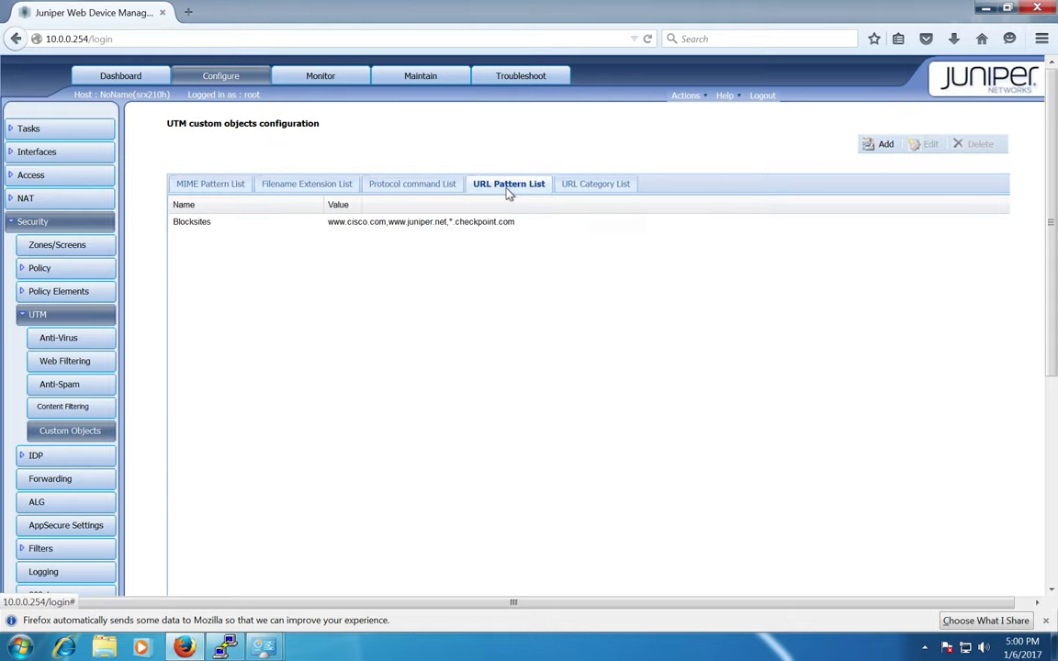
{"action": "double_click", "coordinate": [426, 221]}
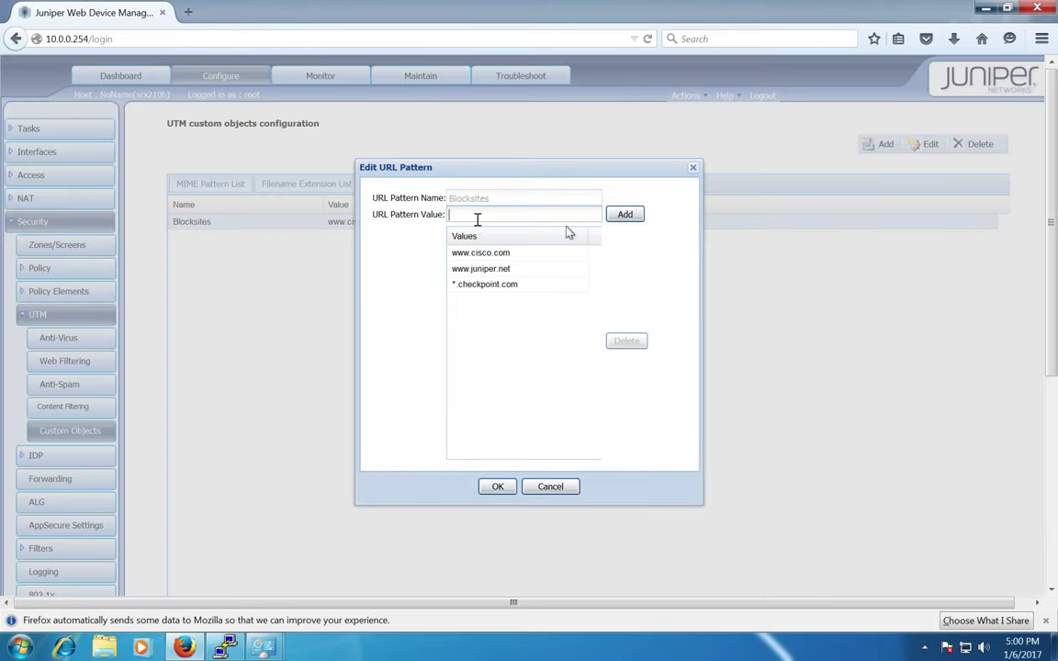
{"action": "left_click", "coordinate": [505, 483]}
{"action": "left_click", "coordinate": [495, 488]}
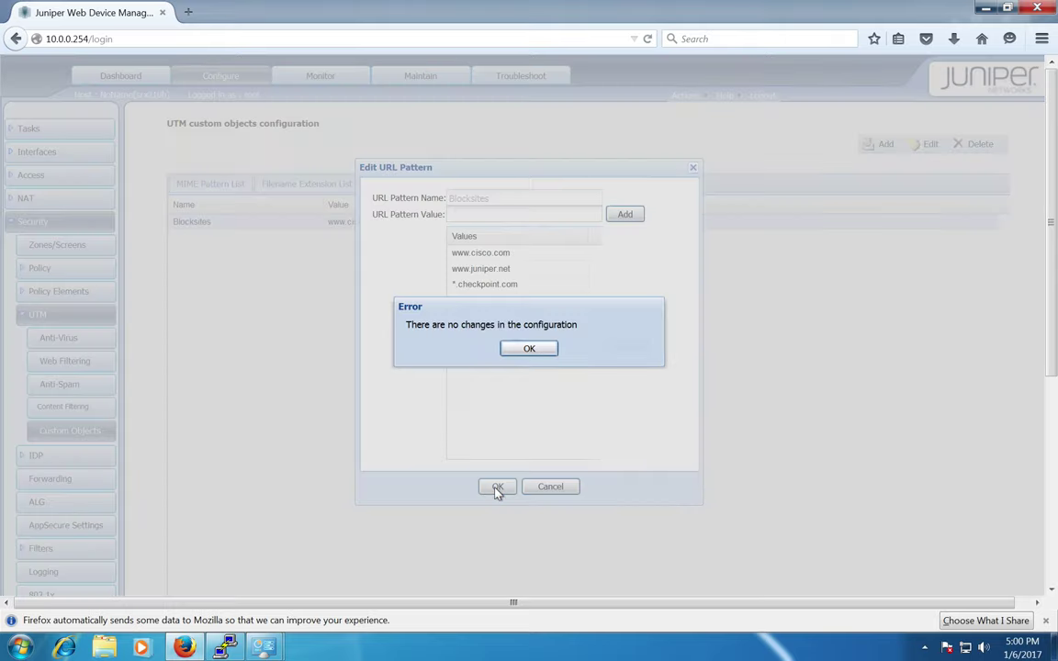
{"action": "left_click", "coordinate": [533, 349]}
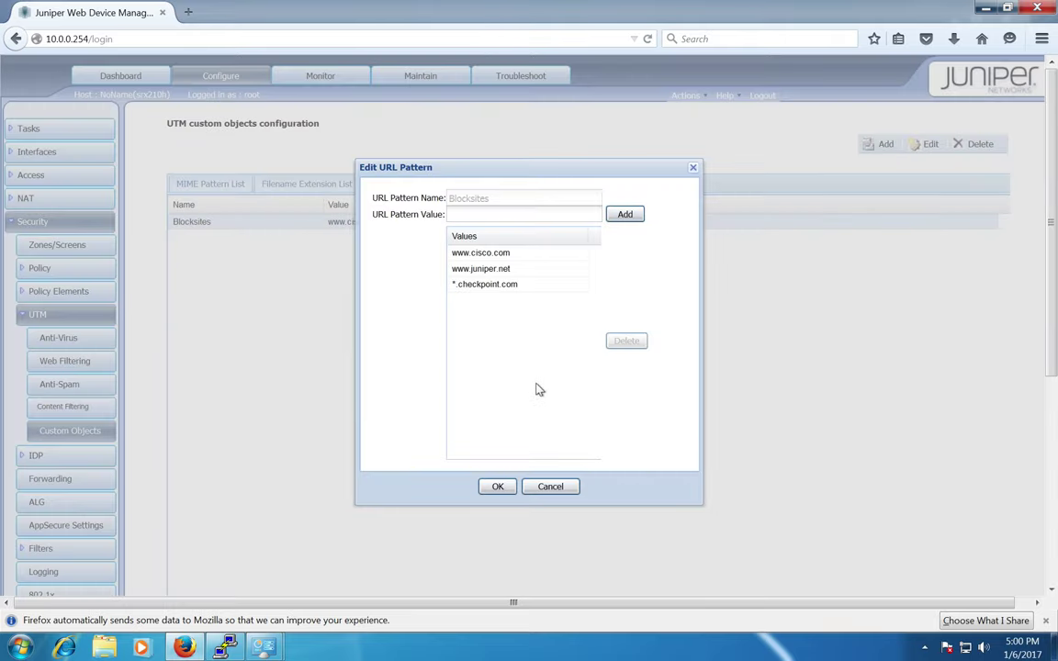
{"action": "left_click", "coordinate": [504, 491]}
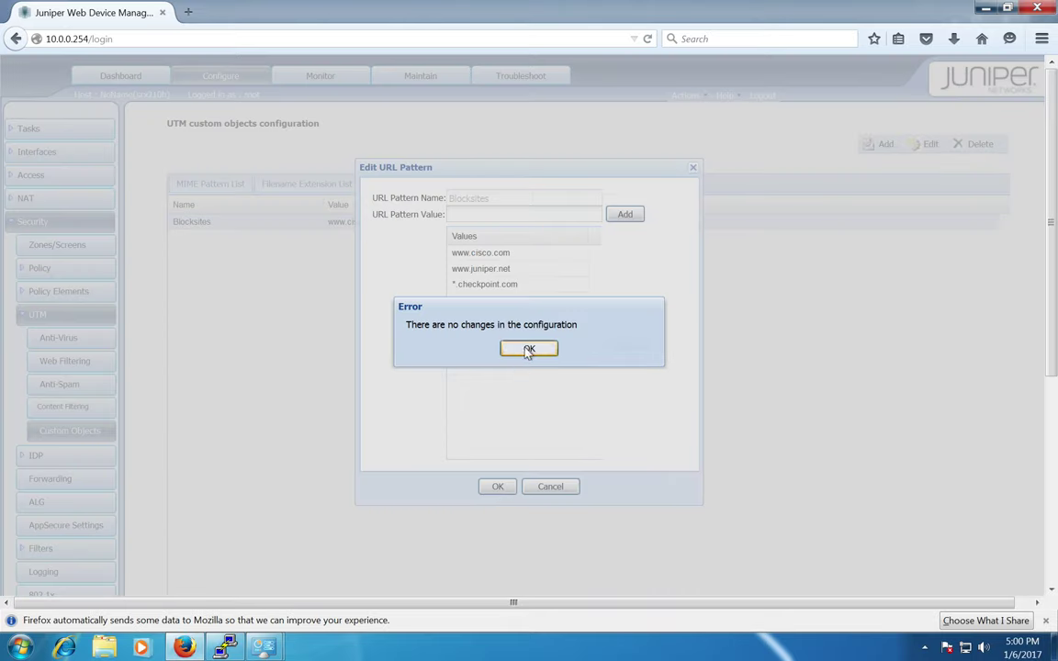
{"action": "left_click", "coordinate": [531, 350]}
{"action": "left_click", "coordinate": [549, 487]}
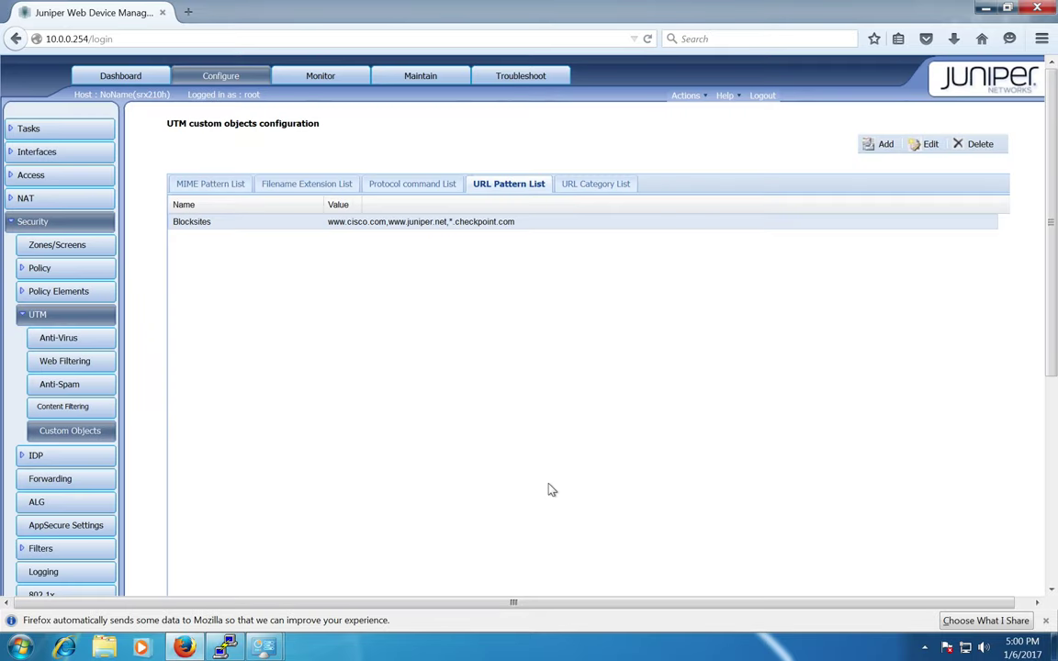
Review predefined URL categories like Adult_Sexually_Explicit, Arts_Entertainment, Criminal_Skills and Food_Drink.
{"action": "left_click", "coordinate": [562, 184]}
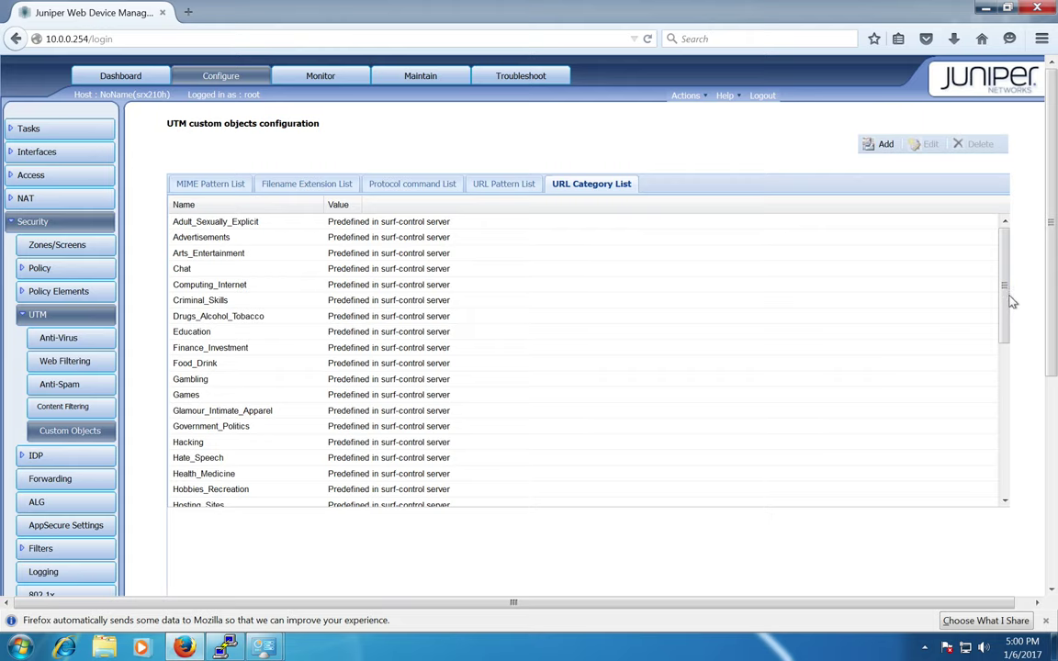
{"action": "left_click_drag", "start_coordinate": [1011, 301], "coordinate": [1031, 125]}
{"action": "left_click", "coordinate": [435, 225]}
{"action": "left_click", "coordinate": [384, 253]}
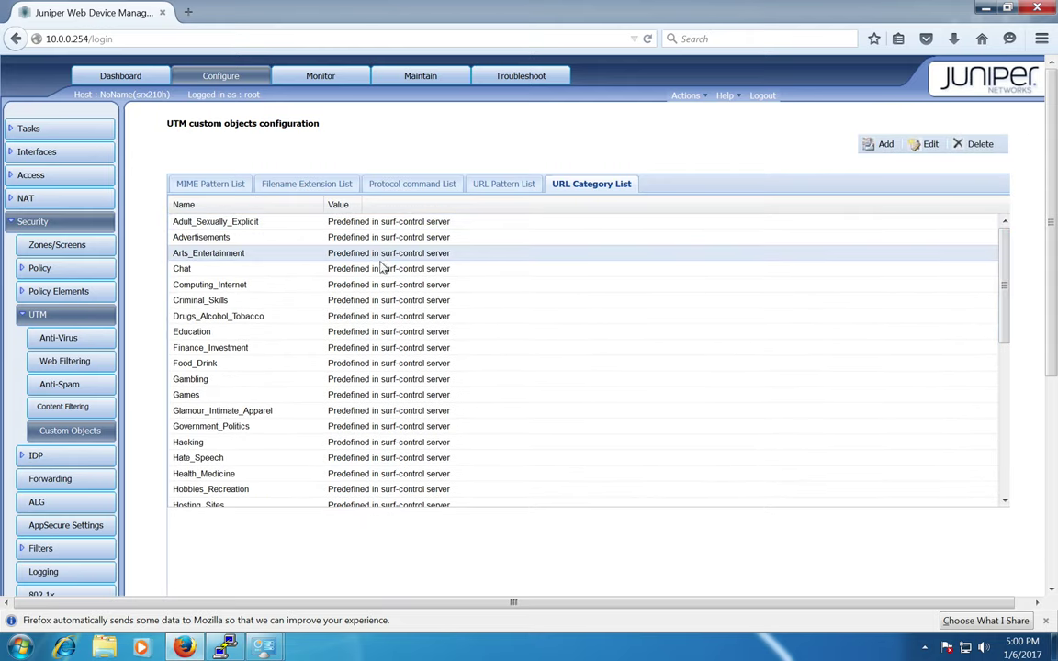
{"action": "left_click", "coordinate": [390, 301]}
{"action": "left_click", "coordinate": [398, 365]}
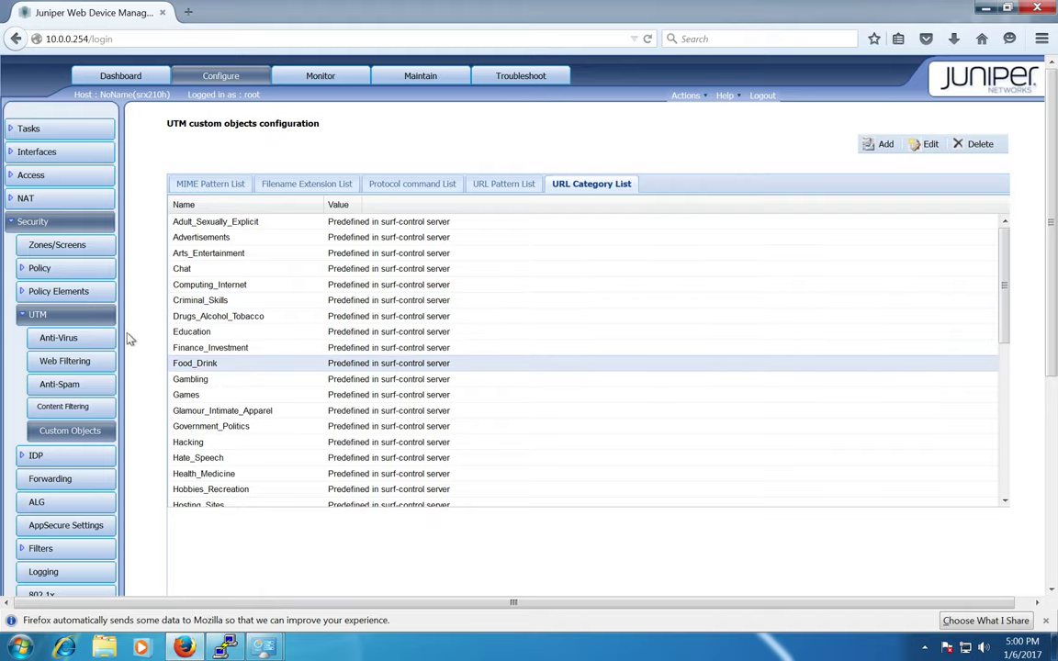
{"action": "left_click", "coordinate": [66, 364]}
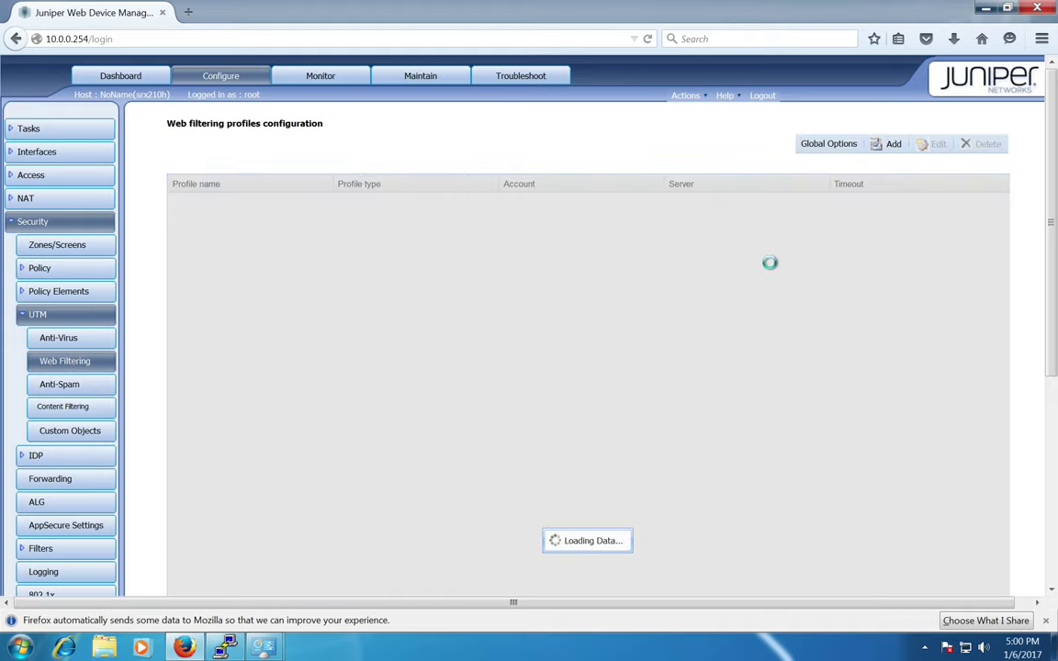
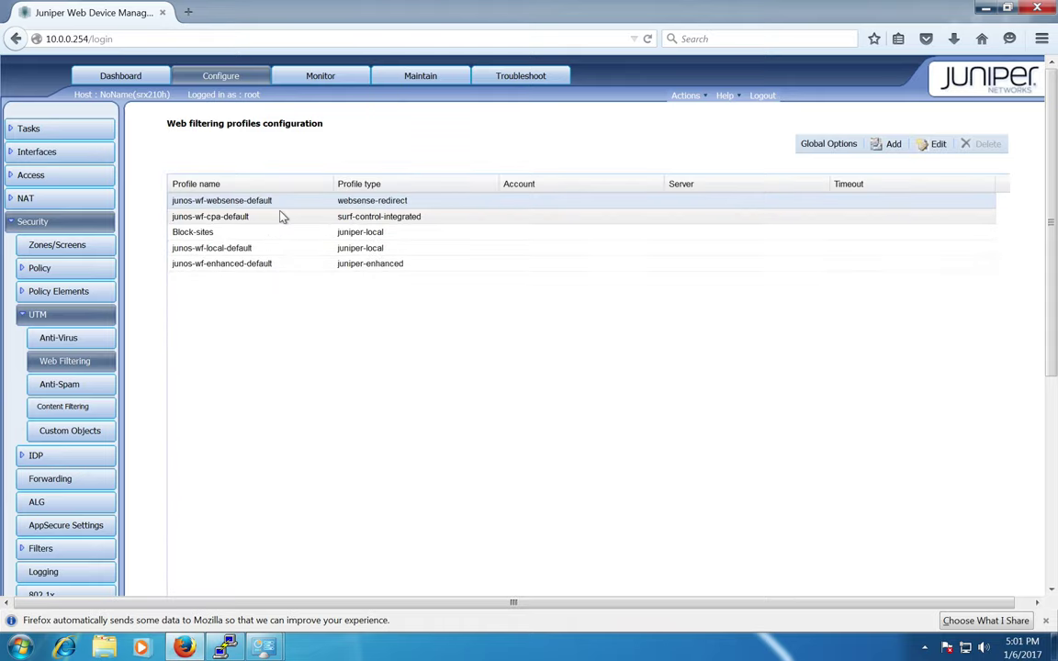
Edit junos-av-policy so its HTTP web filtering profile is junos-wf-cpa-default, and save it.
{"action": "left_click", "coordinate": [348, 217]}
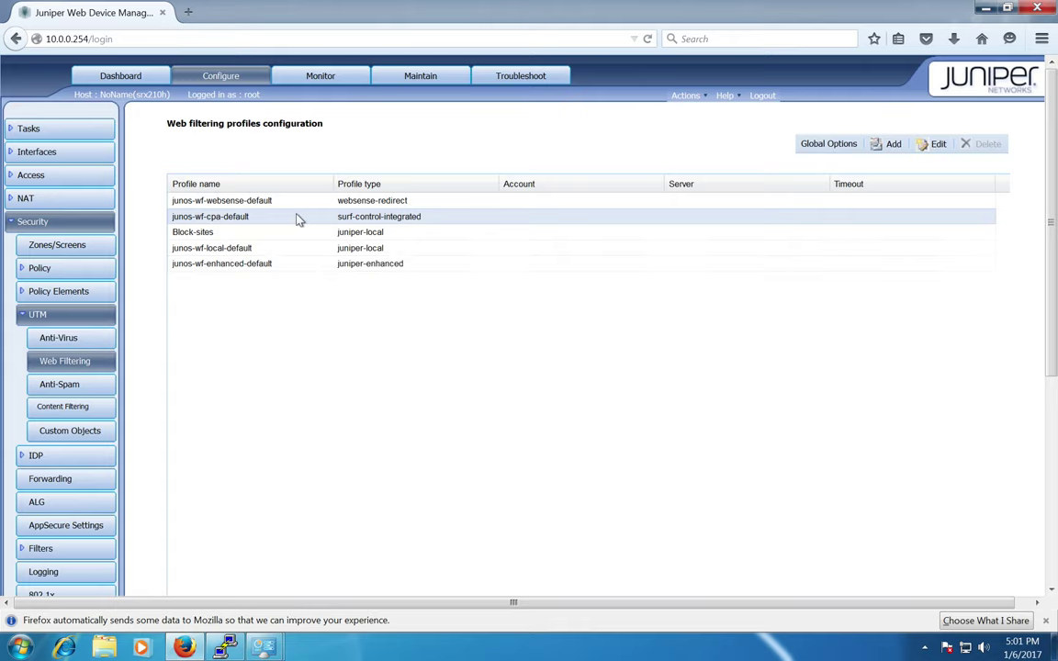
{"action": "left_click", "coordinate": [39, 268]}
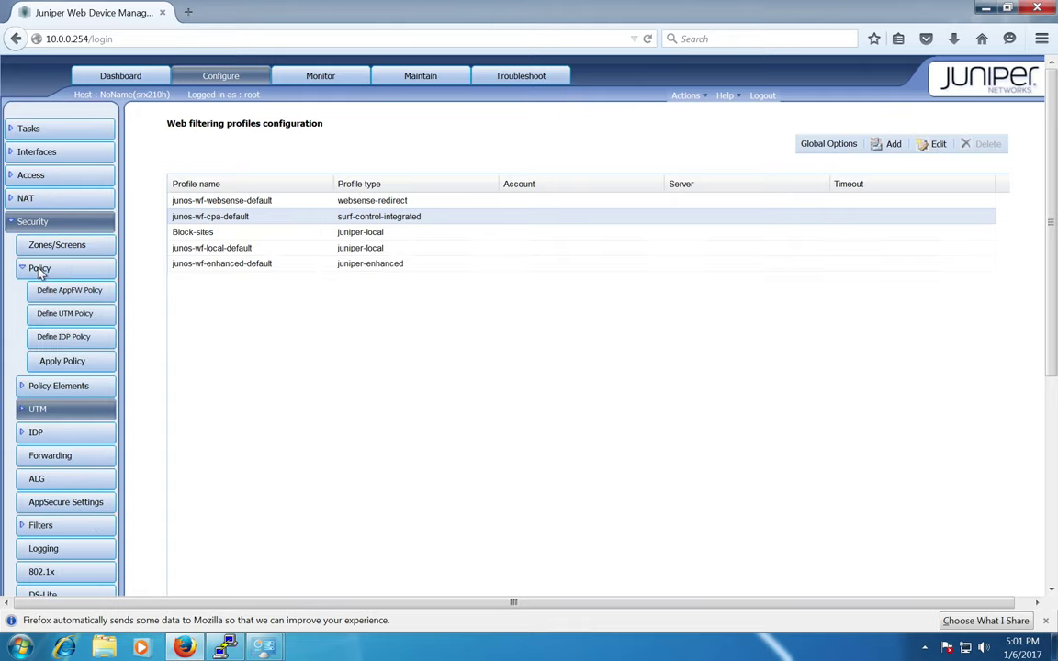
{"action": "left_click", "coordinate": [73, 316]}
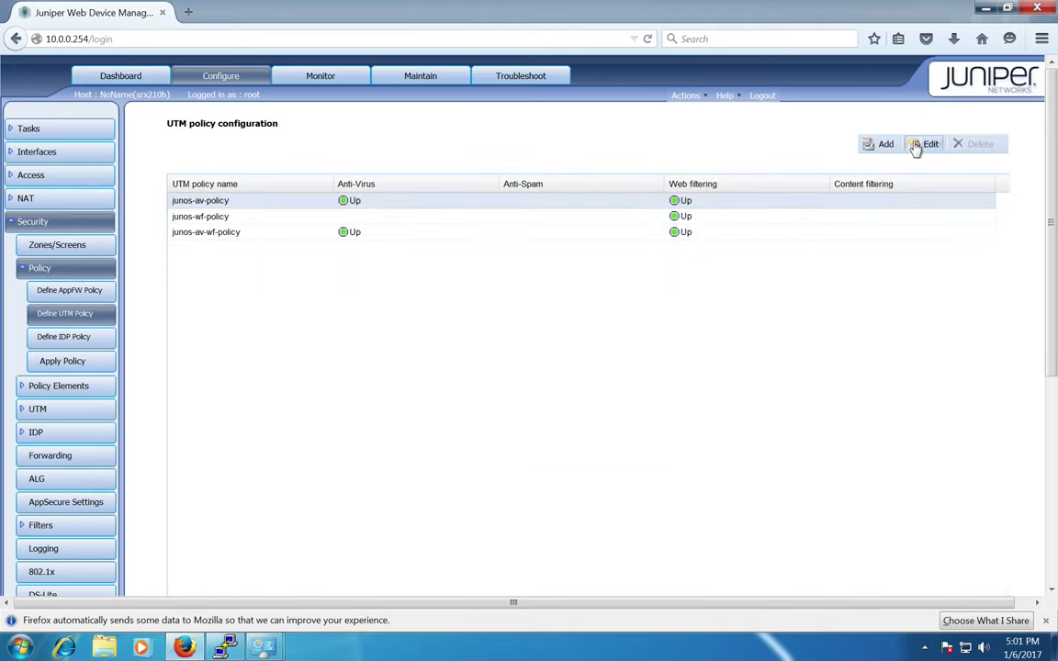
{"action": "left_click", "coordinate": [923, 144]}
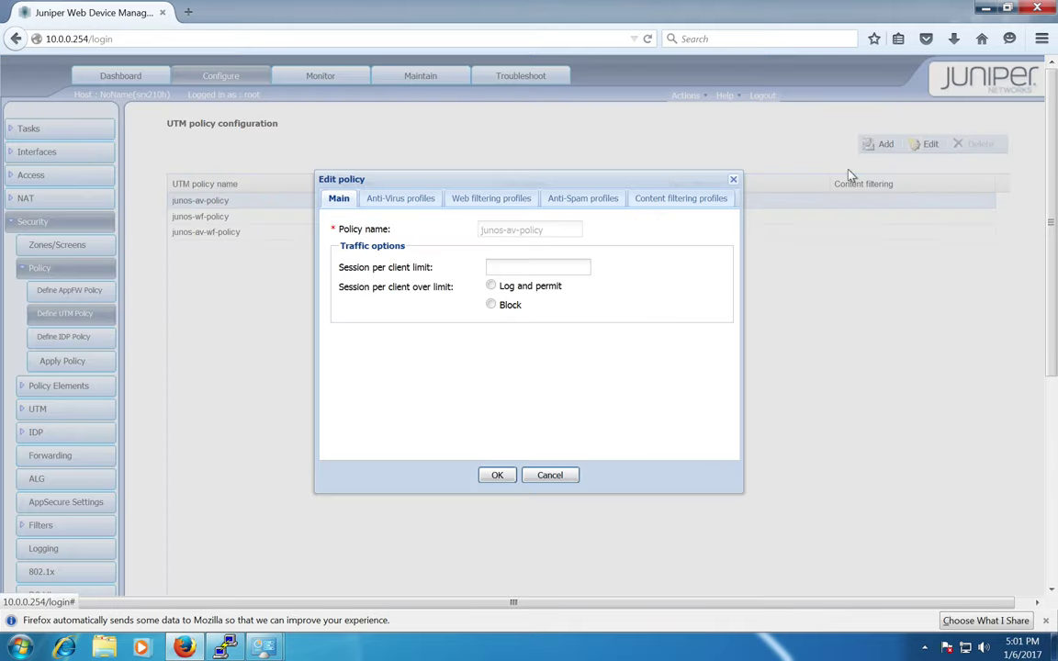
{"action": "left_click", "coordinate": [503, 200]}
{"action": "left_click", "coordinate": [562, 231]}
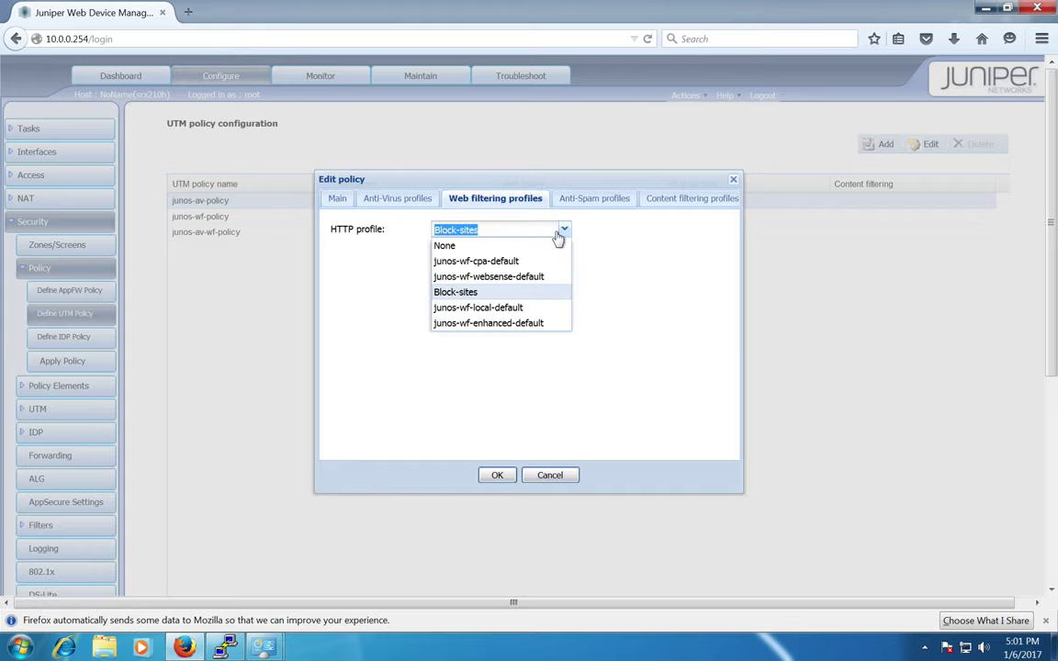
{"action": "left_click", "coordinate": [517, 263]}
{"action": "left_click", "coordinate": [496, 477]}
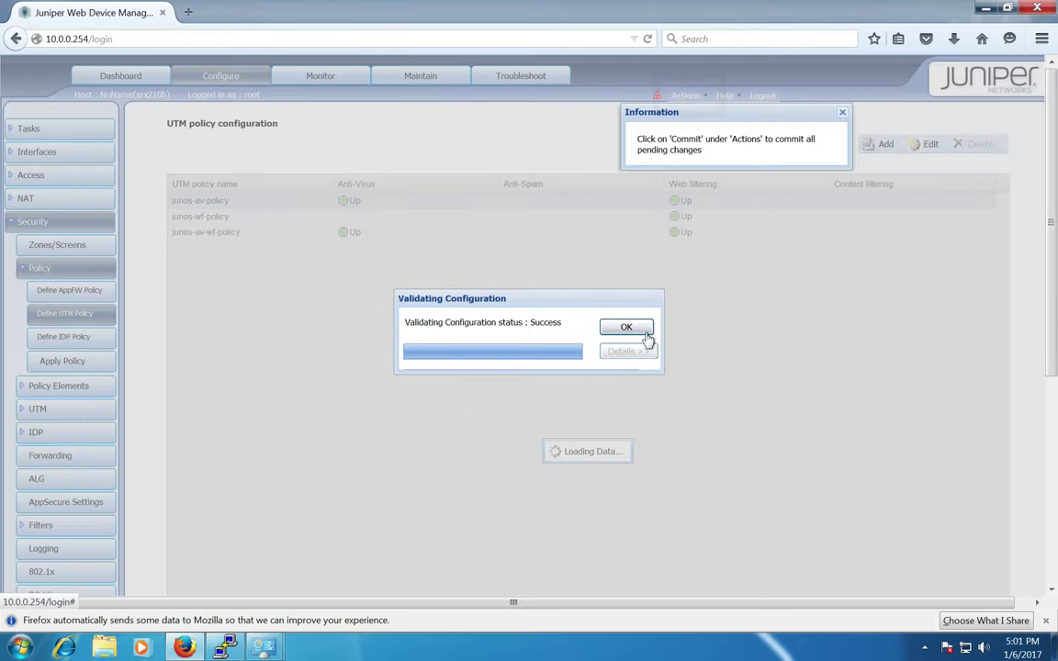
{"action": "left_click", "coordinate": [627, 328]}
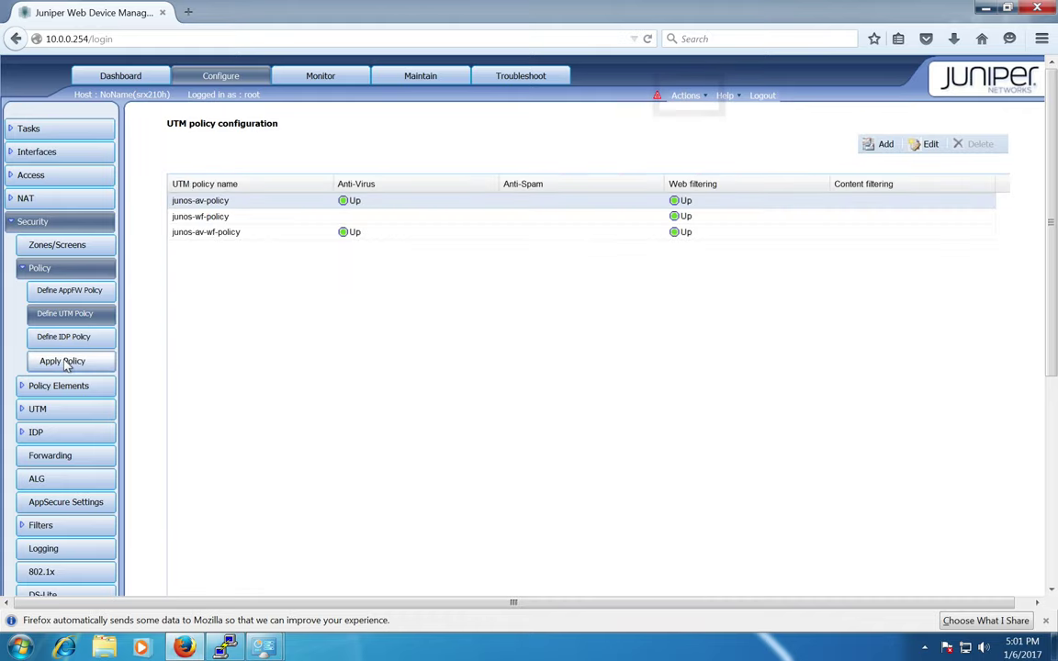
{"action": "left_click", "coordinate": [36, 408]}
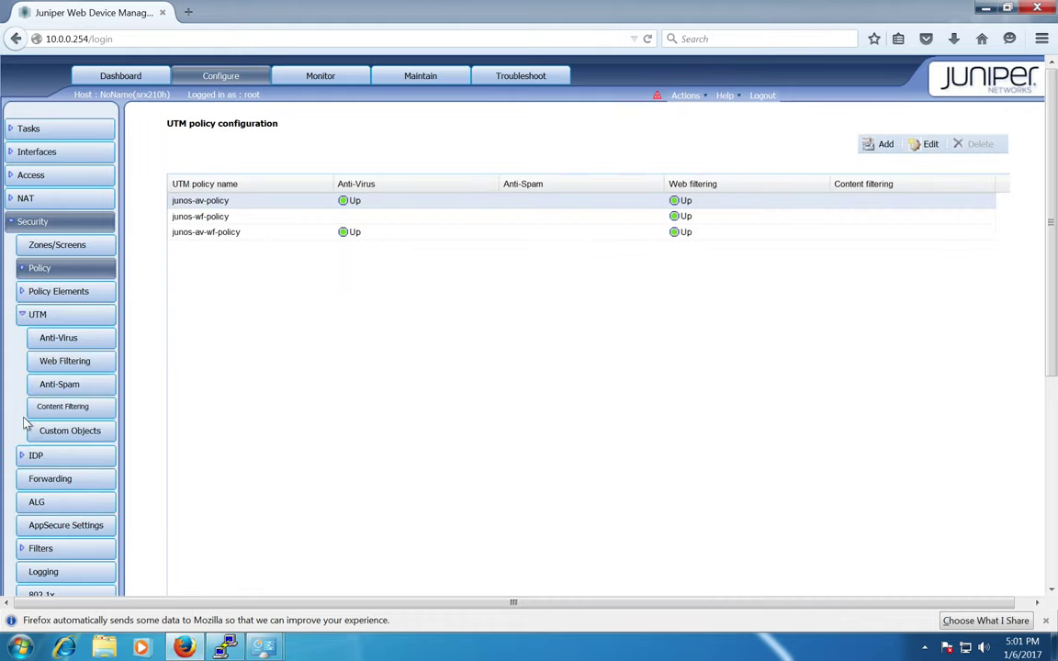
Open the junos-wf-cpa-default web filtering profile and browse its fallback options and URL category list.
{"action": "left_click", "coordinate": [65, 406]}
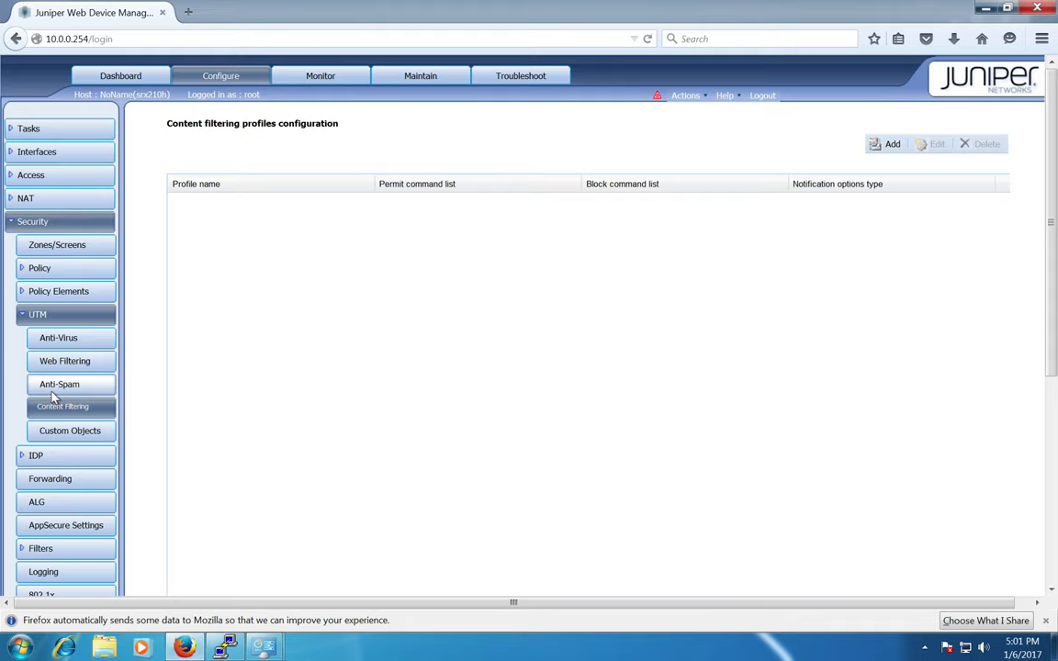
{"action": "left_click", "coordinate": [74, 361]}
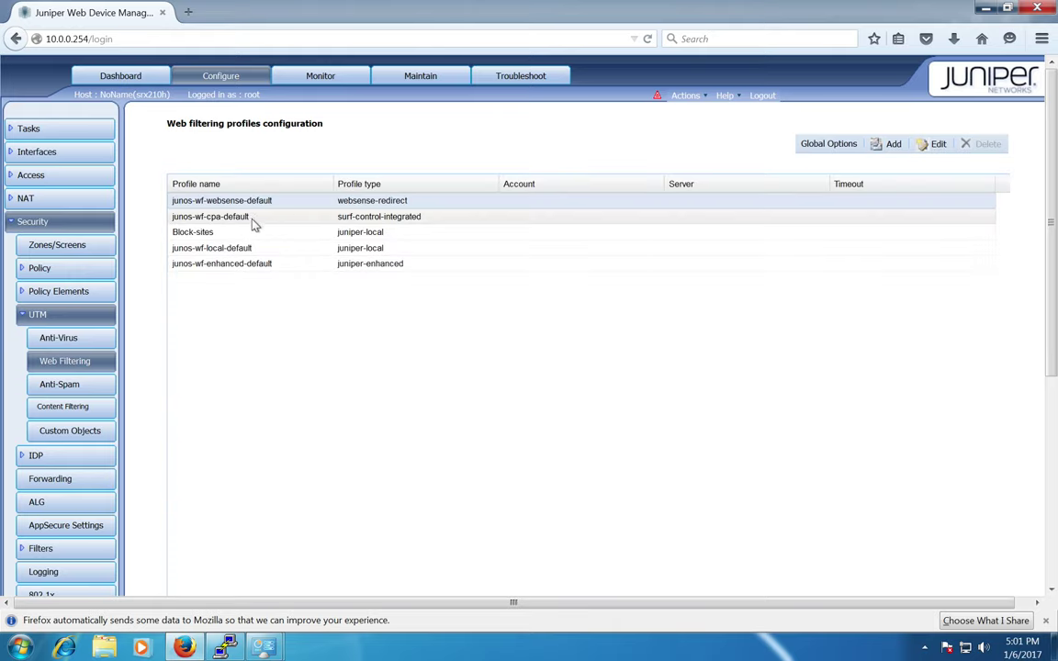
{"action": "double_click", "coordinate": [261, 216]}
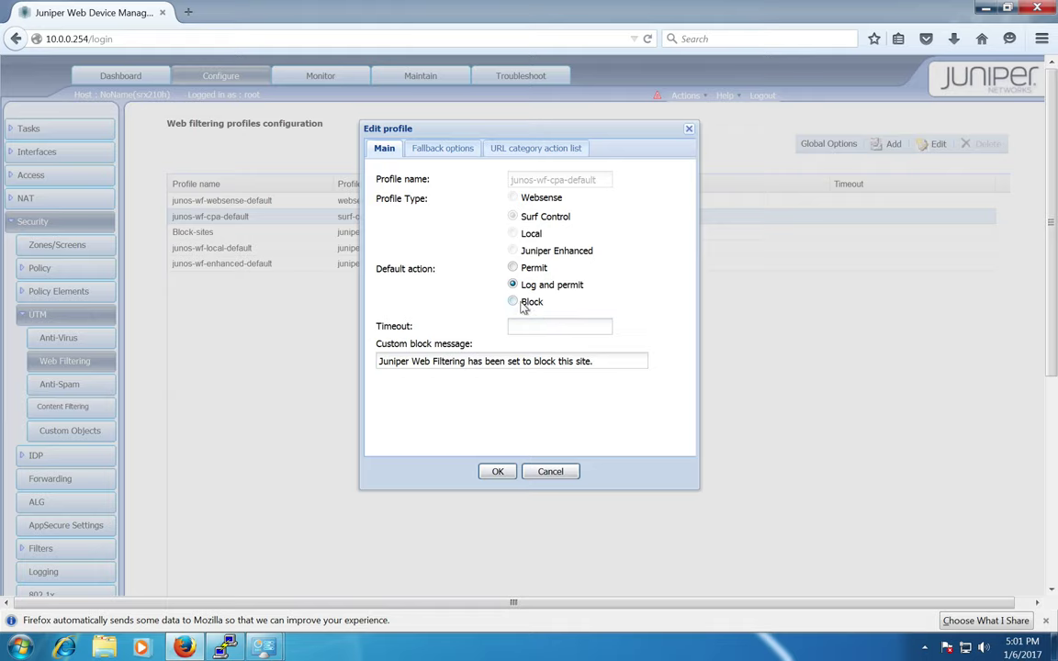
{"action": "left_click", "coordinate": [434, 156]}
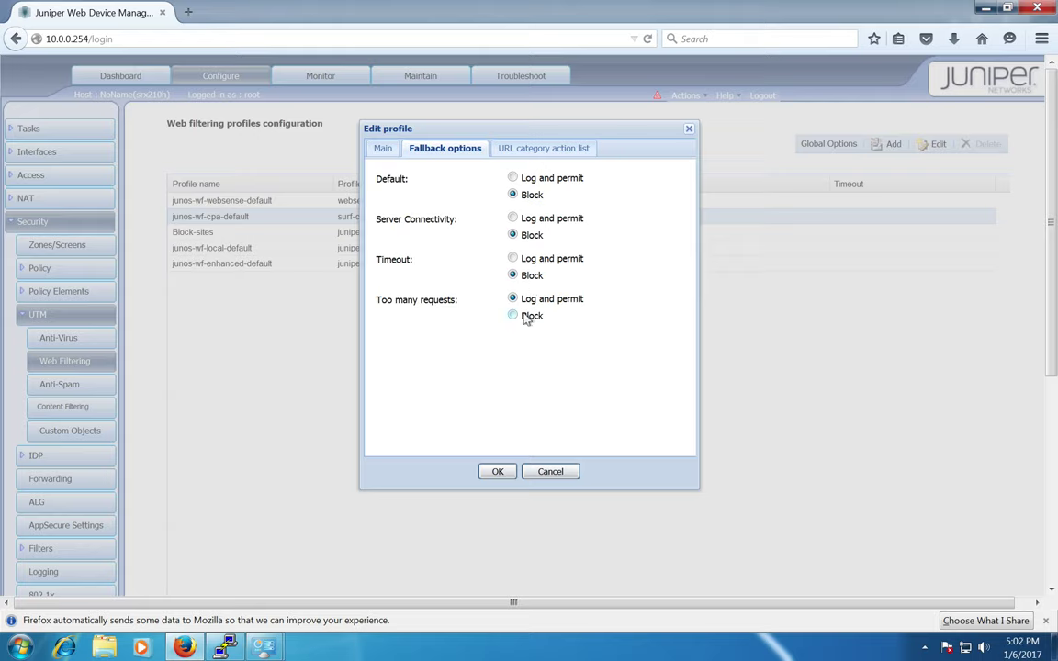
{"action": "left_click", "coordinate": [541, 148]}
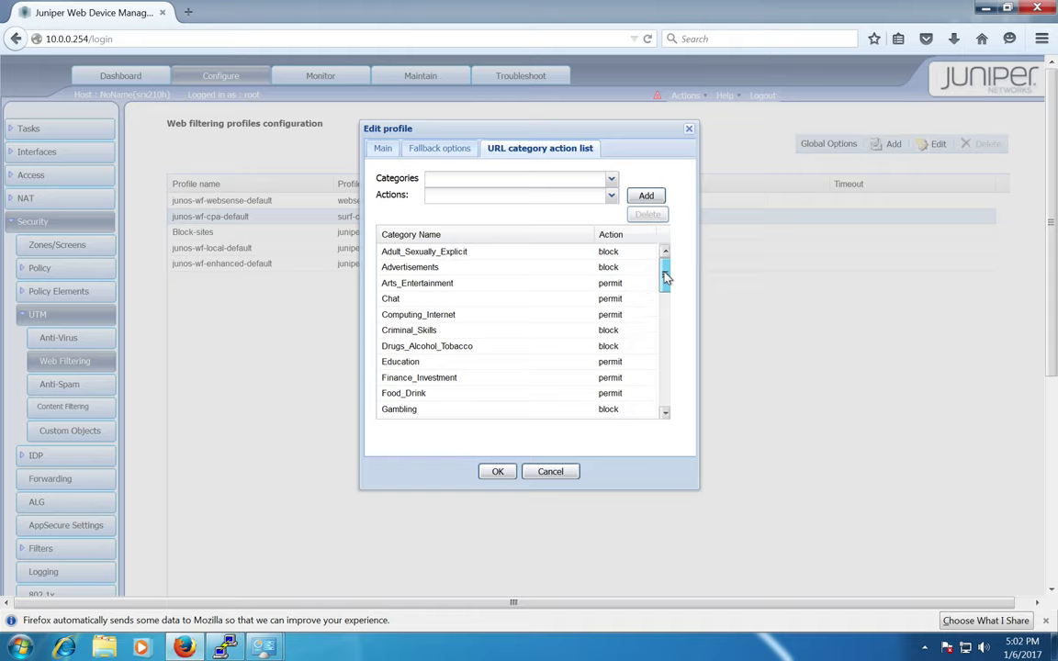
{"action": "left_click", "coordinate": [626, 301]}
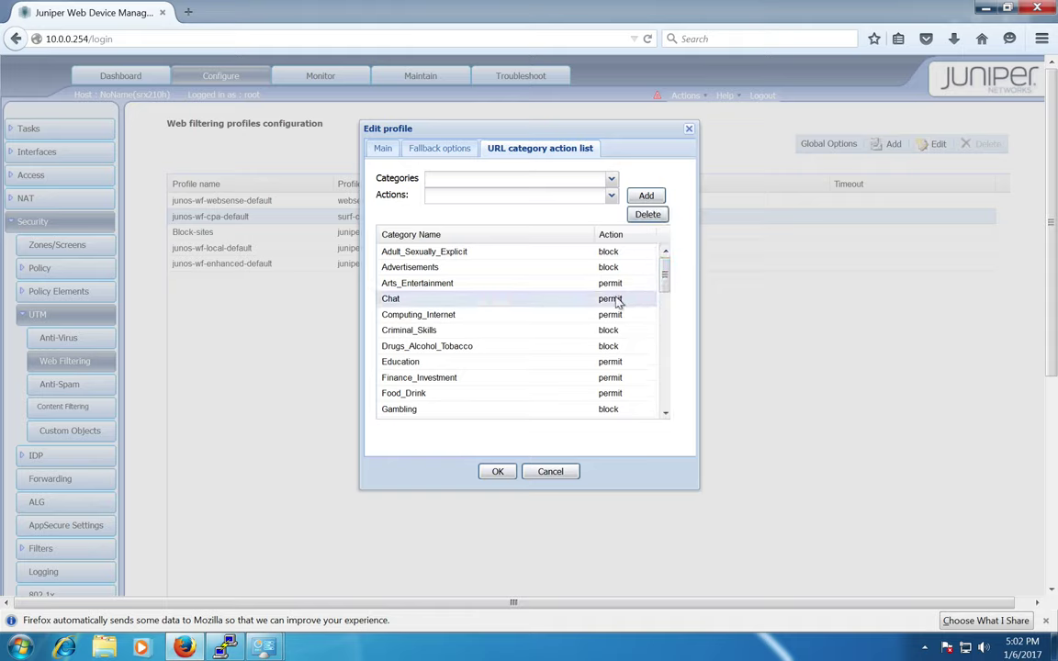
{"action": "right_click", "coordinate": [617, 302]}
{"action": "left_click", "coordinate": [596, 299]}
{"action": "left_click_drag", "start_coordinate": [663, 277], "coordinate": [661, 236]}
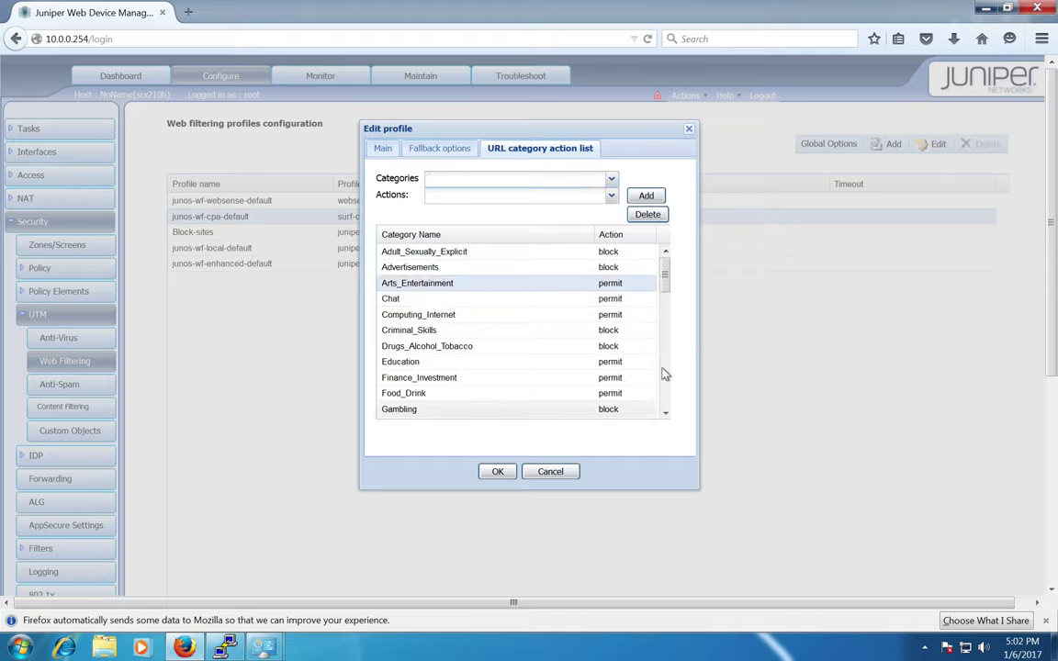
{"action": "scroll", "coordinate": [663, 363], "scroll_direction": "down", "scroll_amount": 5}
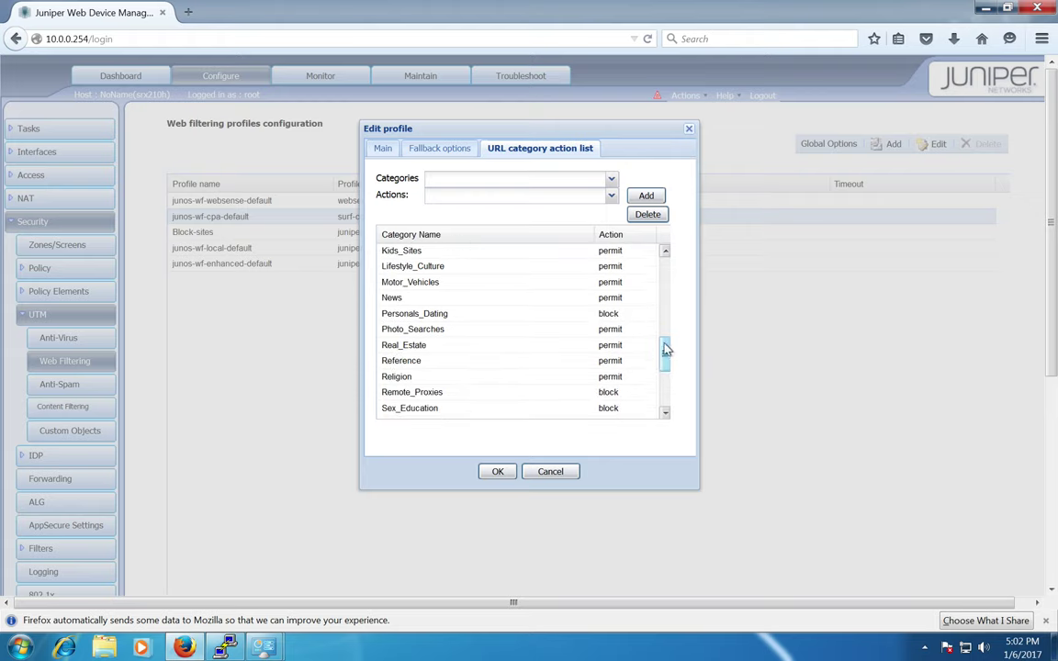
{"action": "left_click_drag", "start_coordinate": [664, 349], "coordinate": [663, 390]}
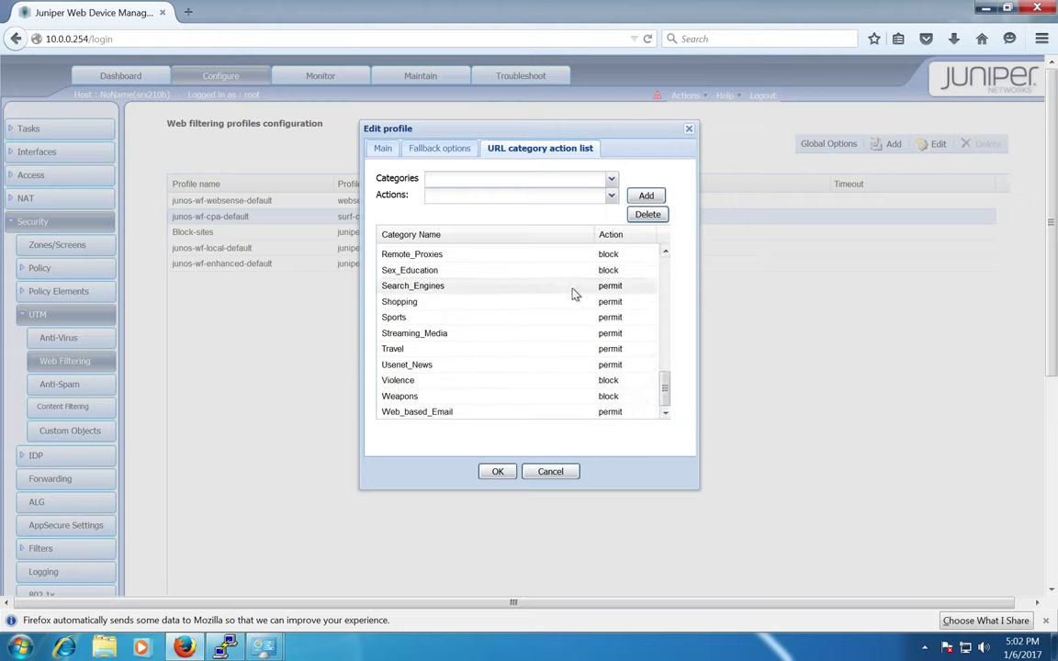
Set the Search_Engines category action to Block and finish editing the profile.
{"action": "left_click", "coordinate": [620, 289]}
{"action": "right_click", "coordinate": [621, 288]}
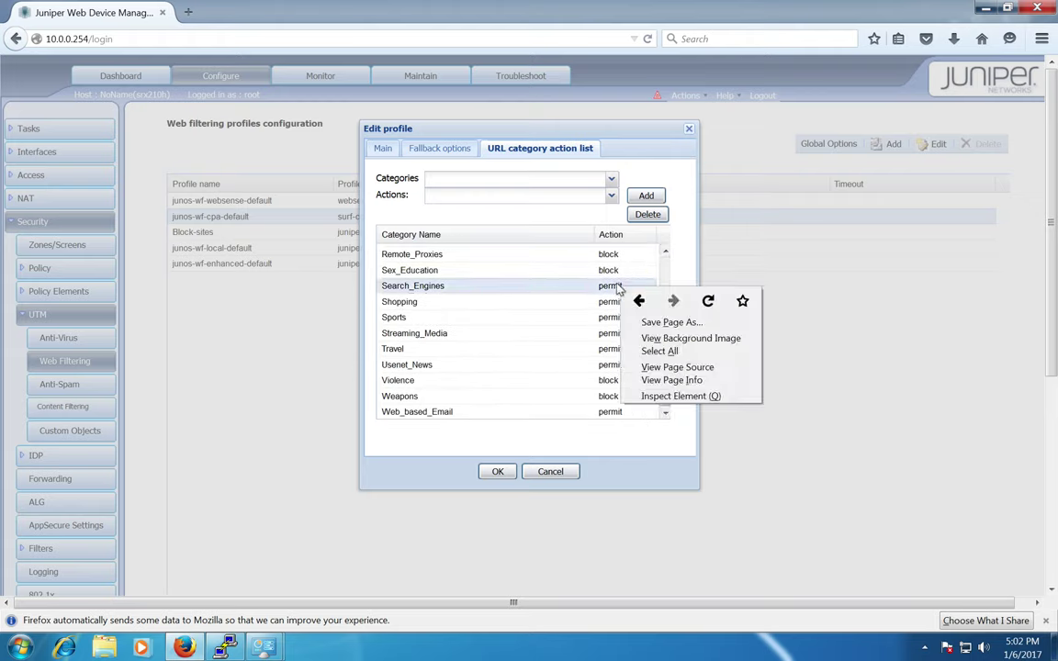
{"action": "left_click", "coordinate": [566, 291]}
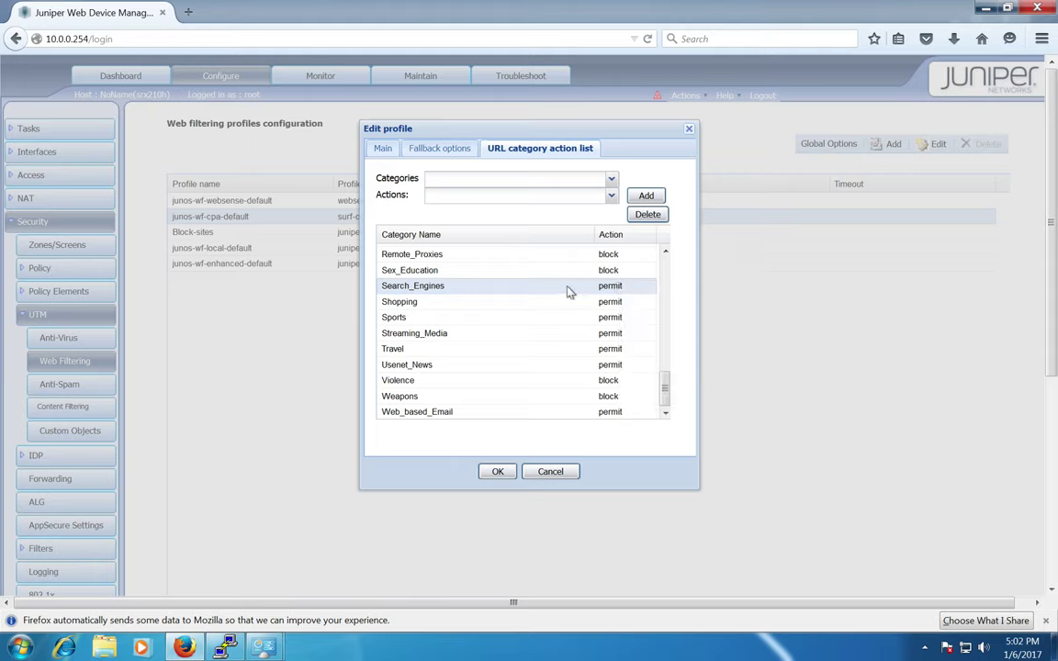
{"action": "left_click", "coordinate": [610, 196]}
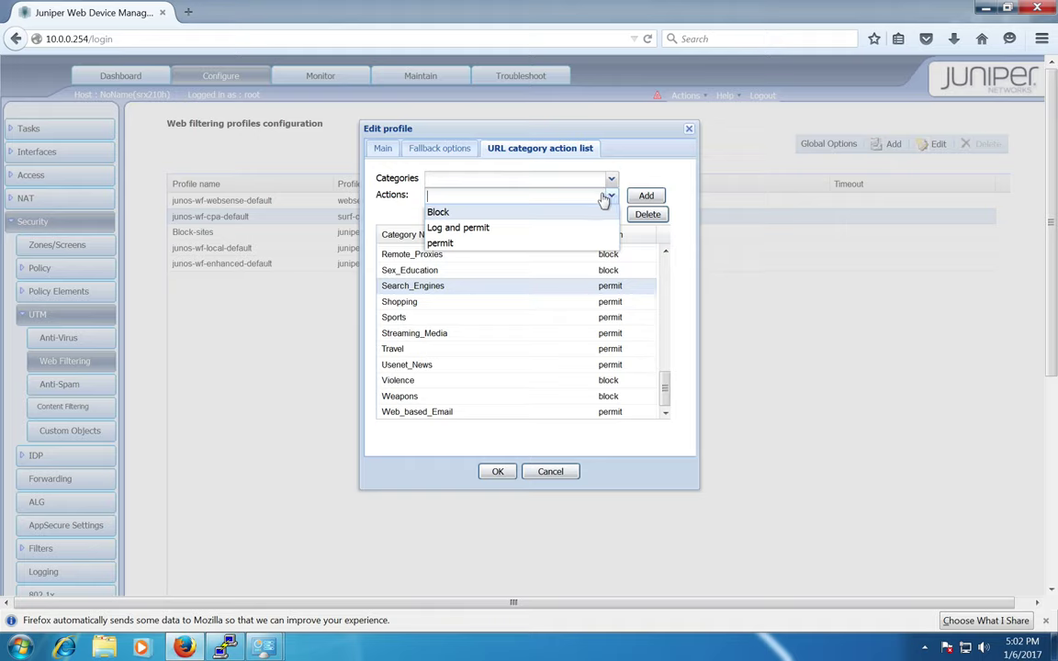
{"action": "left_click", "coordinate": [548, 217]}
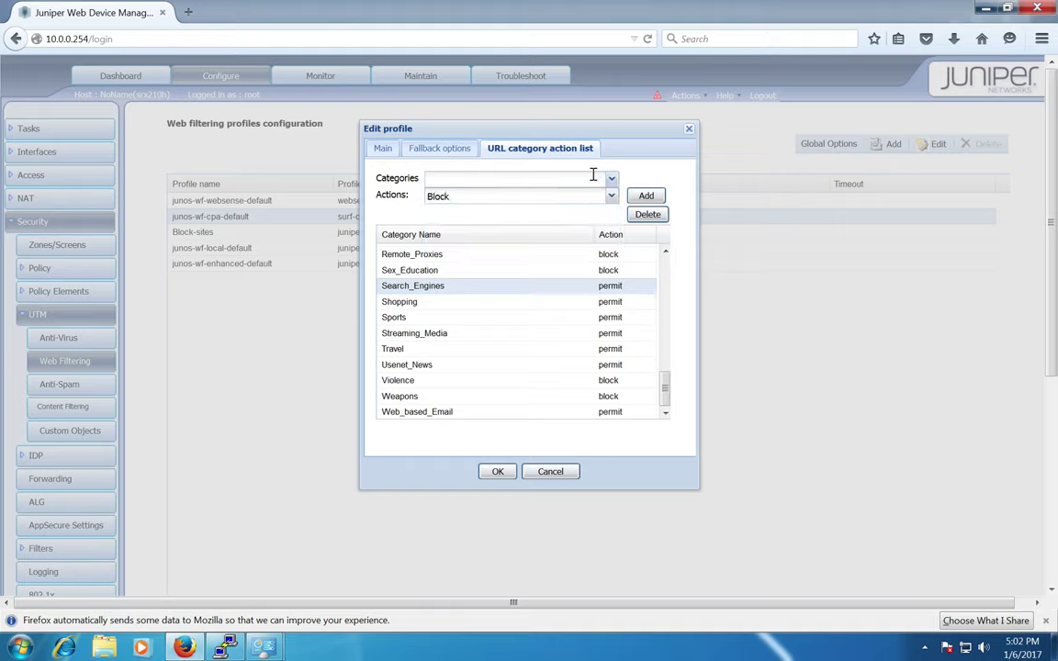
{"action": "left_click", "coordinate": [432, 148]}
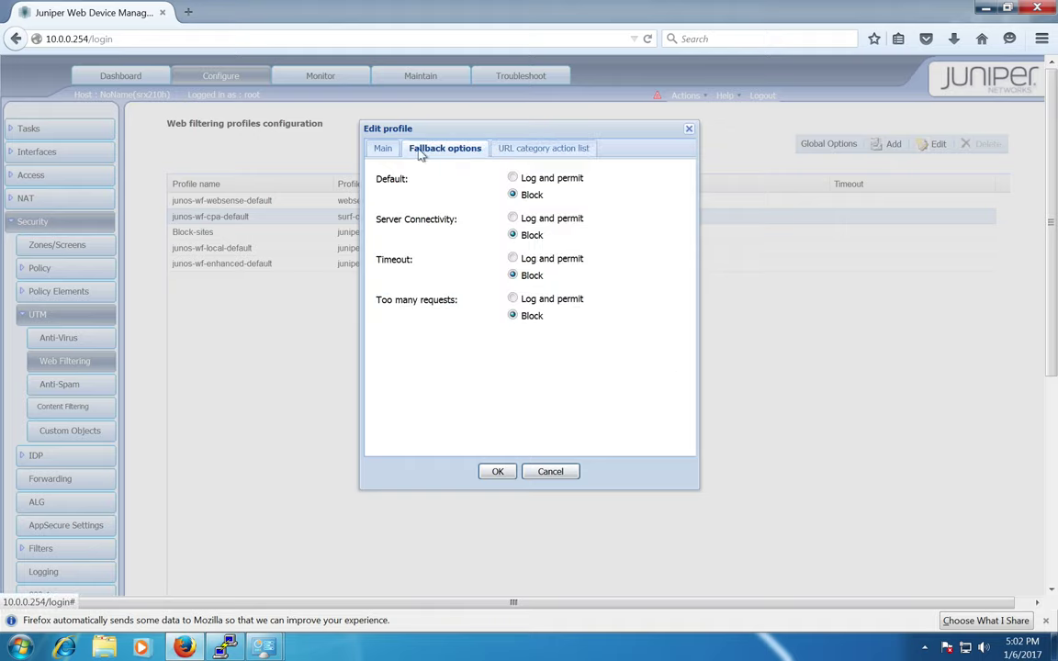
{"action": "left_click", "coordinate": [384, 148]}
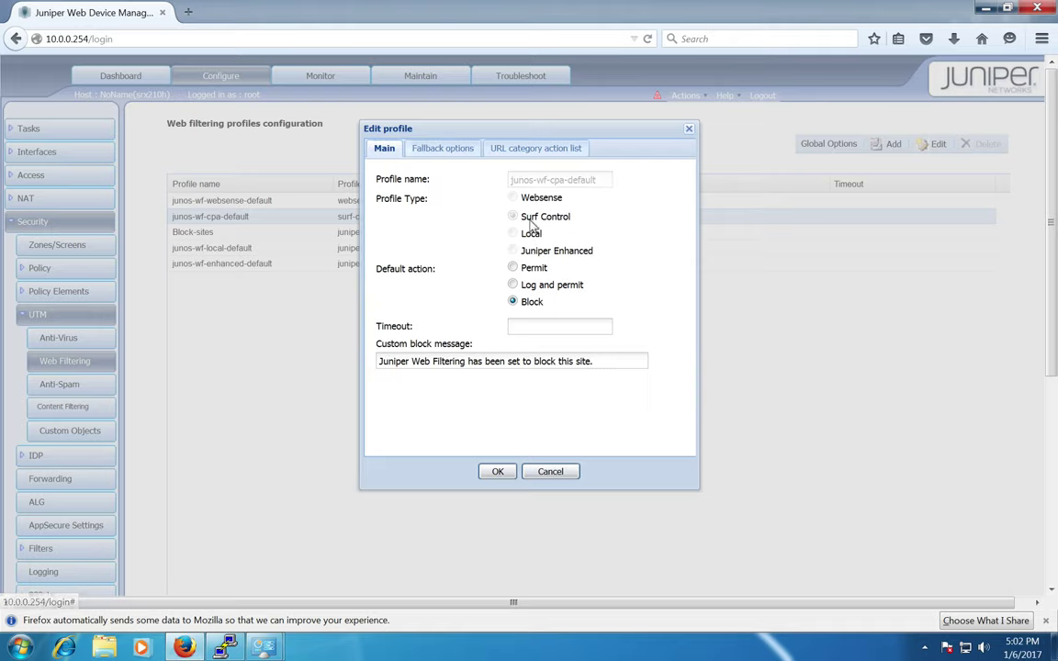
{"action": "left_click", "coordinate": [540, 147]}
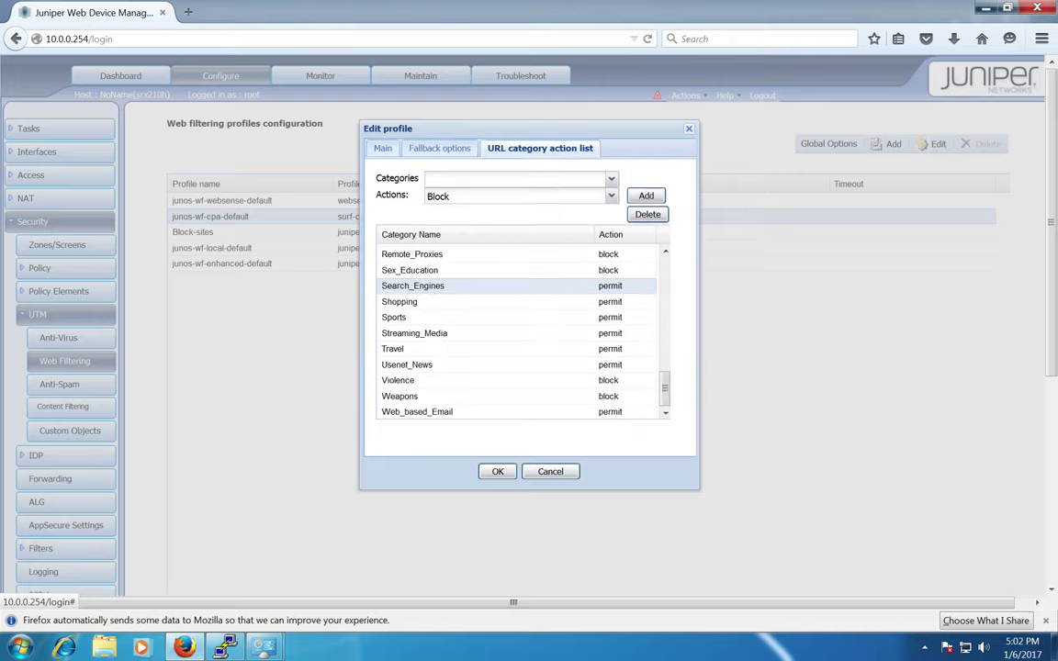
{"action": "scroll", "coordinate": [665, 357], "scroll_direction": "up", "scroll_amount": 3}
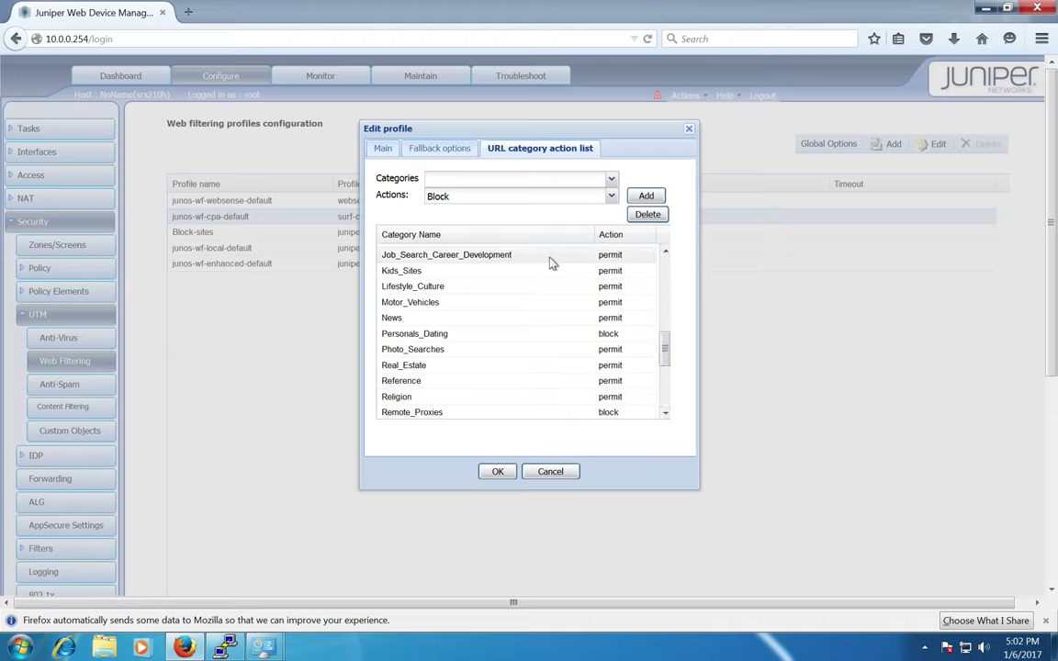
{"action": "right_click", "coordinate": [615, 256]}
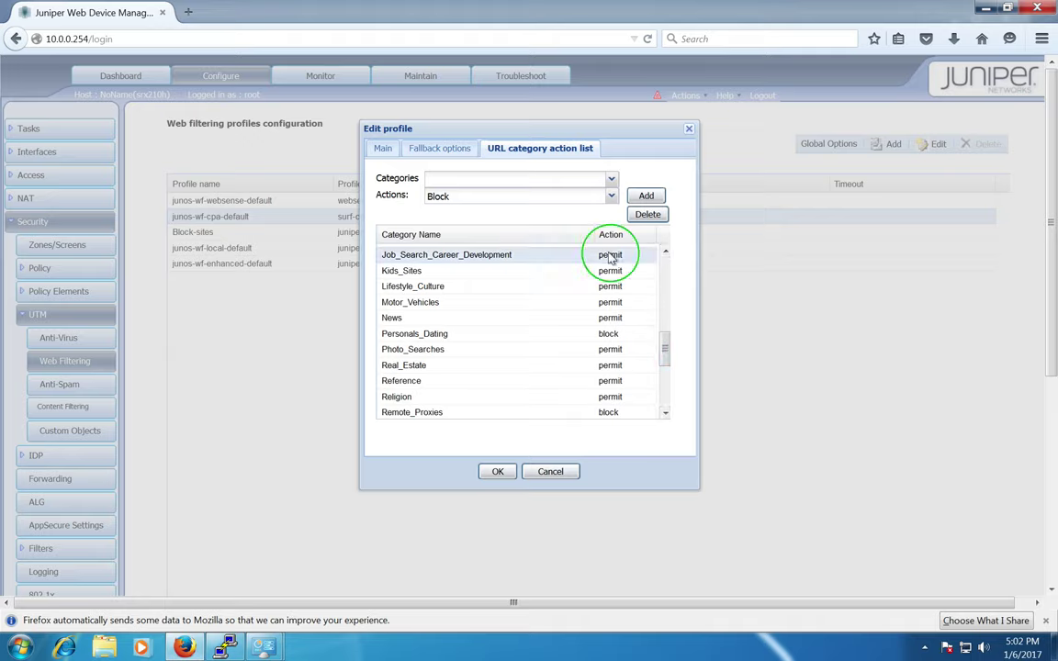
{"action": "key", "text": "Escape"}
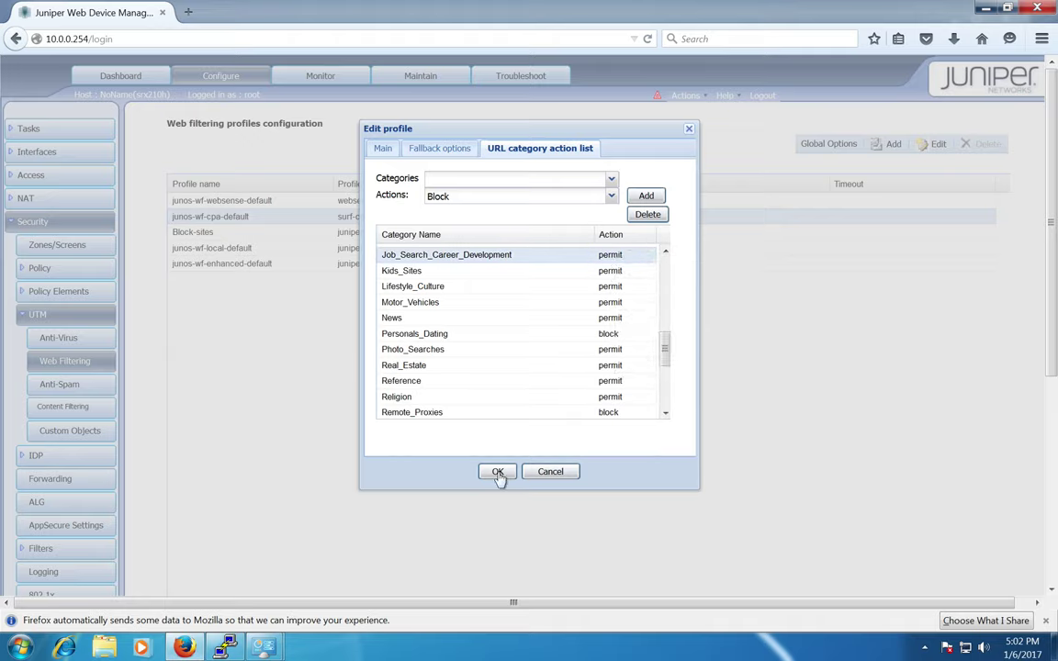
{"action": "left_click", "coordinate": [549, 471]}
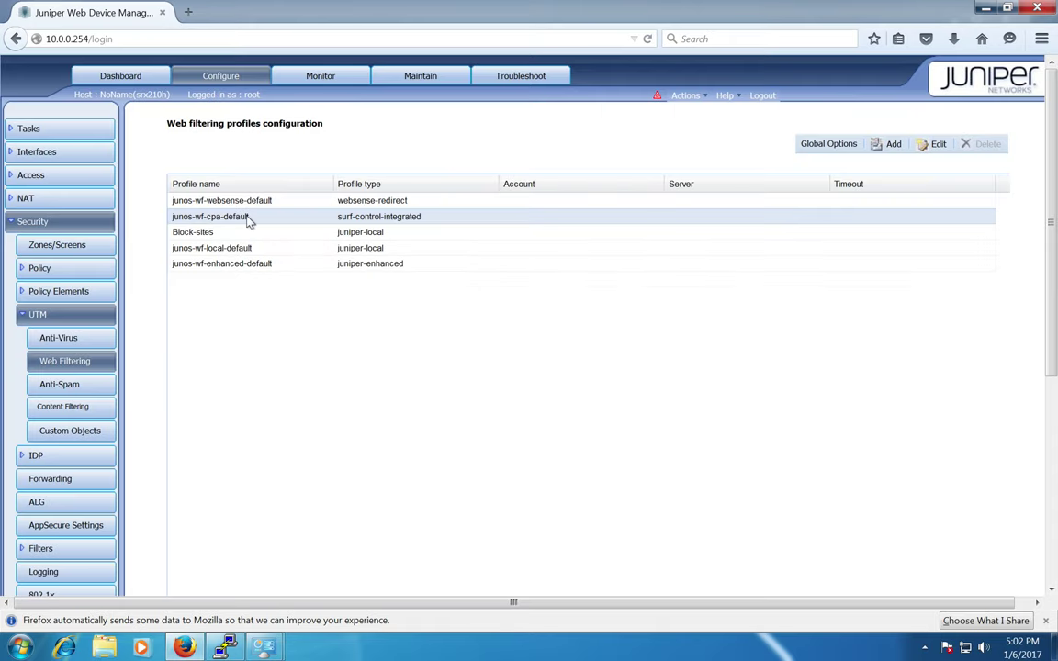
Open the URL category list and inspect the Adult_Sexually_Explicit category without changing it.
{"action": "left_click", "coordinate": [68, 432]}
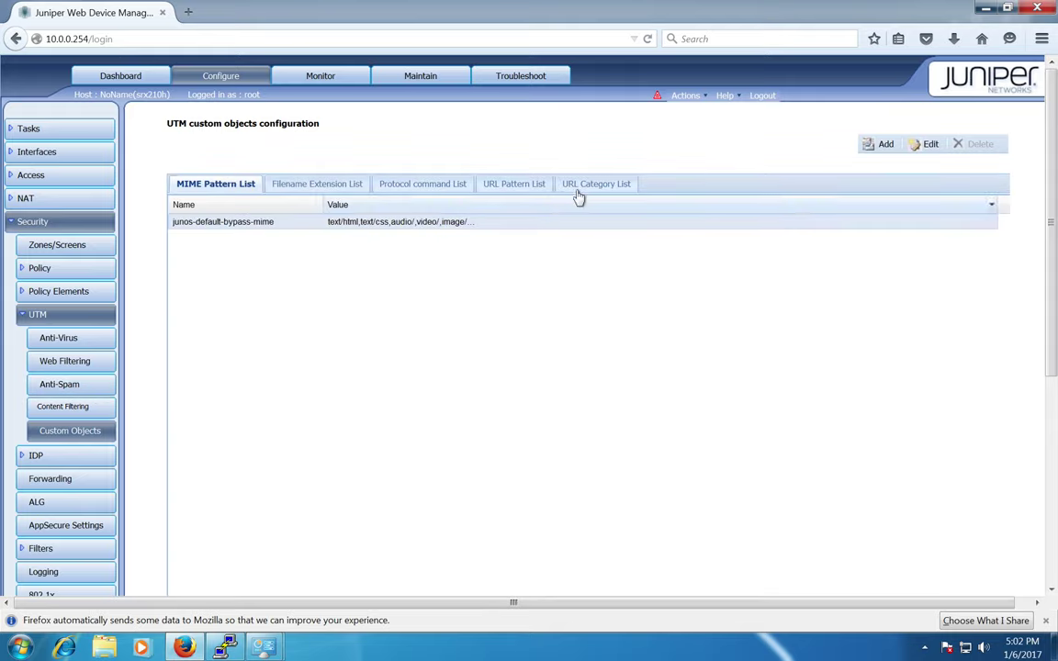
{"action": "left_click", "coordinate": [588, 186]}
{"action": "double_click", "coordinate": [402, 226]}
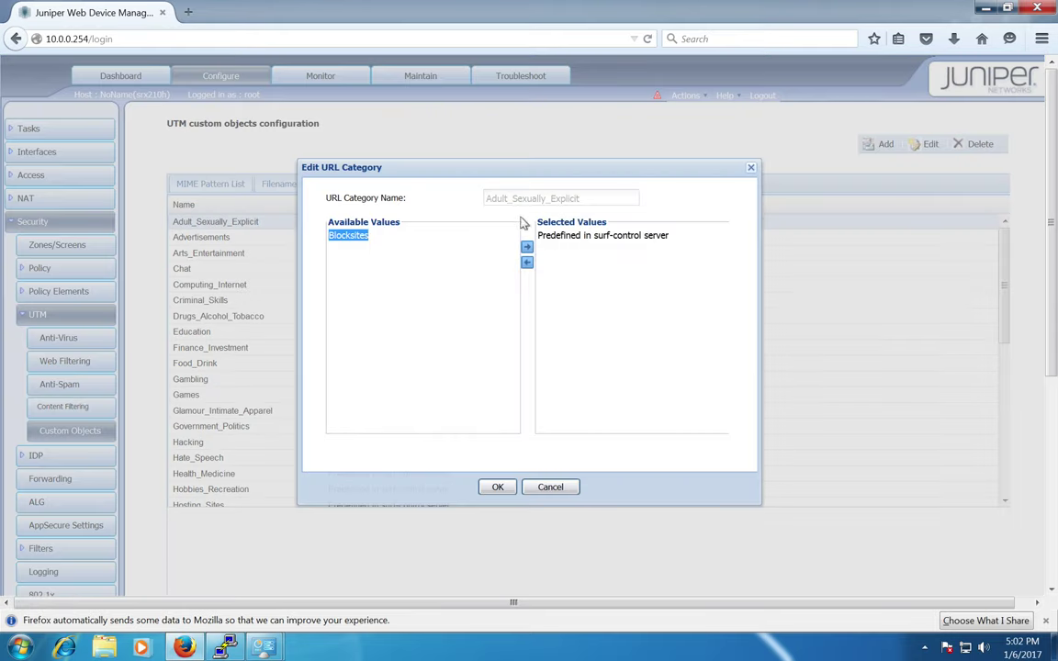
{"action": "left_click", "coordinate": [550, 488]}
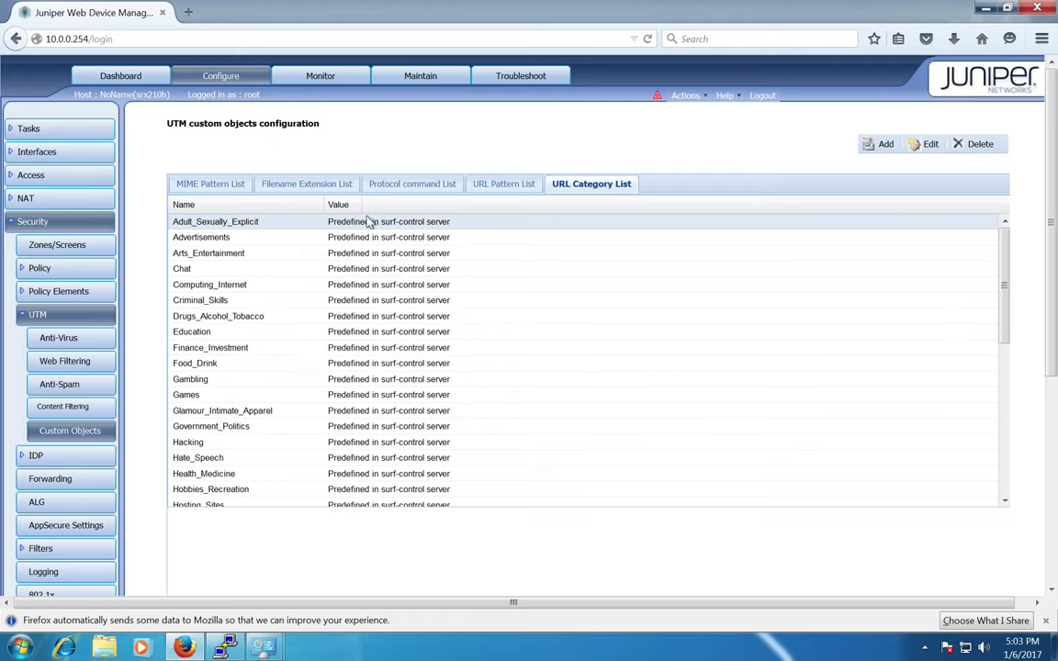
{"action": "double_click", "coordinate": [387, 226]}
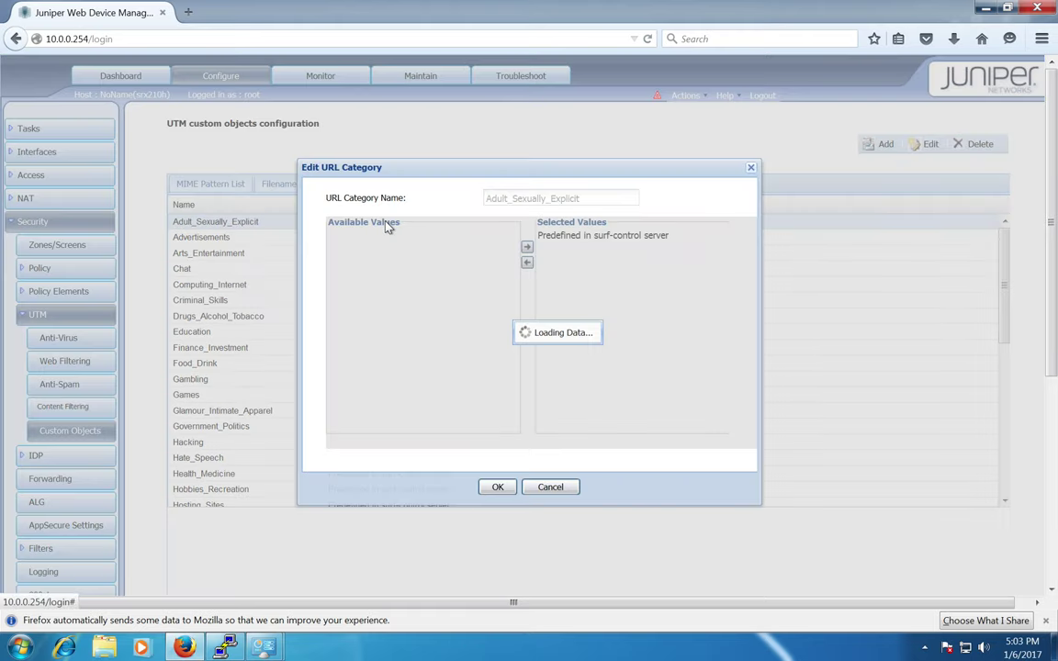
{"action": "left_click", "coordinate": [550, 488]}
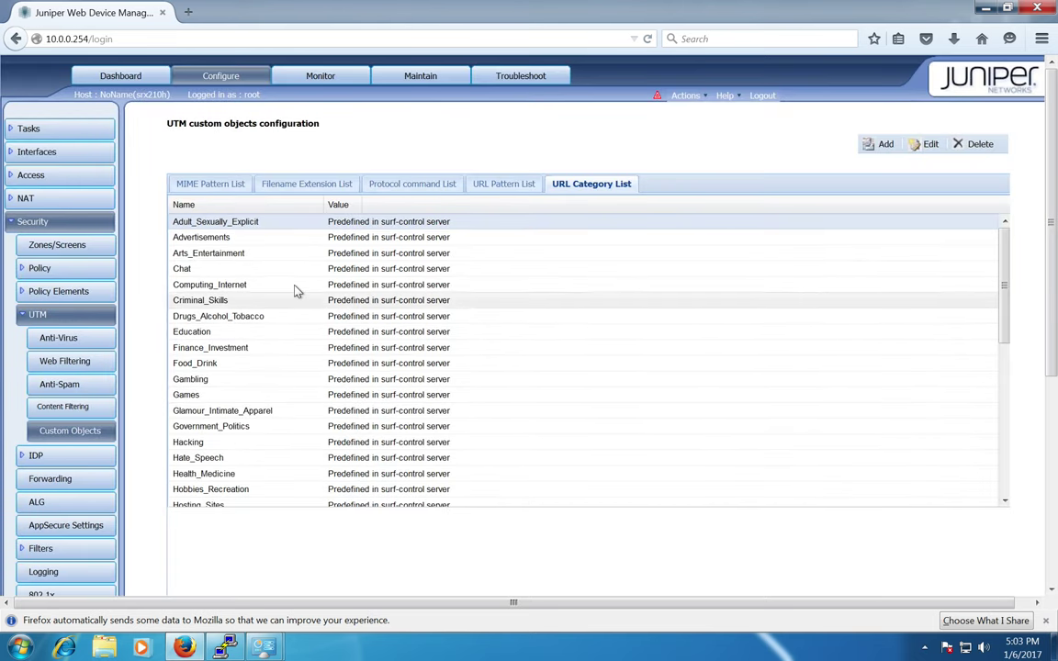
Open the Chat category, remove and restore its predefined value, and close it unchanged.
{"action": "double_click", "coordinate": [391, 271]}
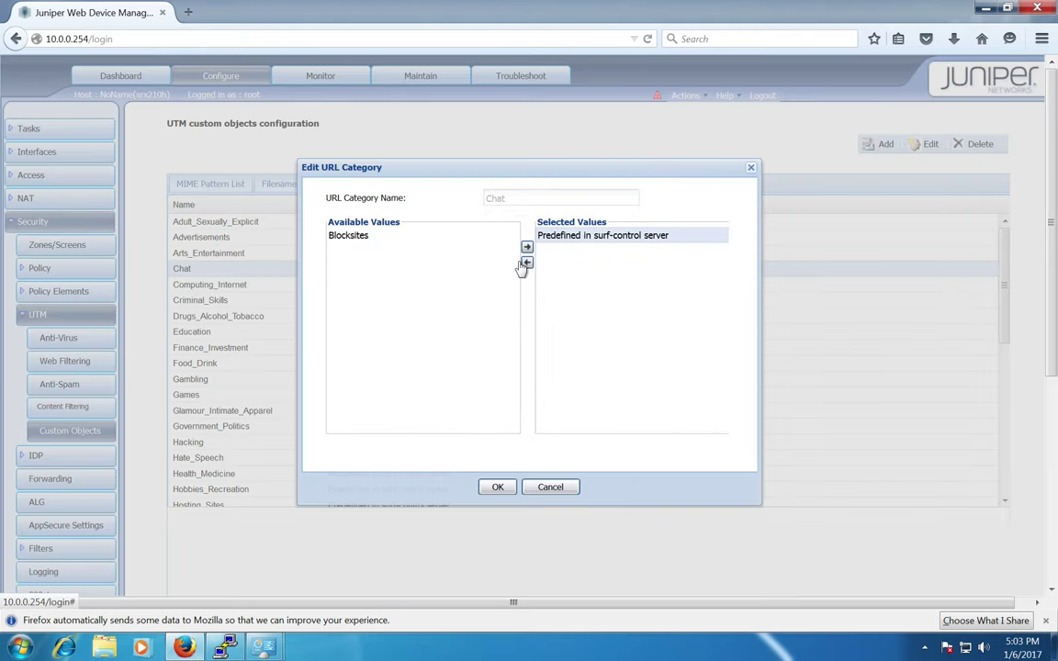
{"action": "left_click", "coordinate": [526, 263]}
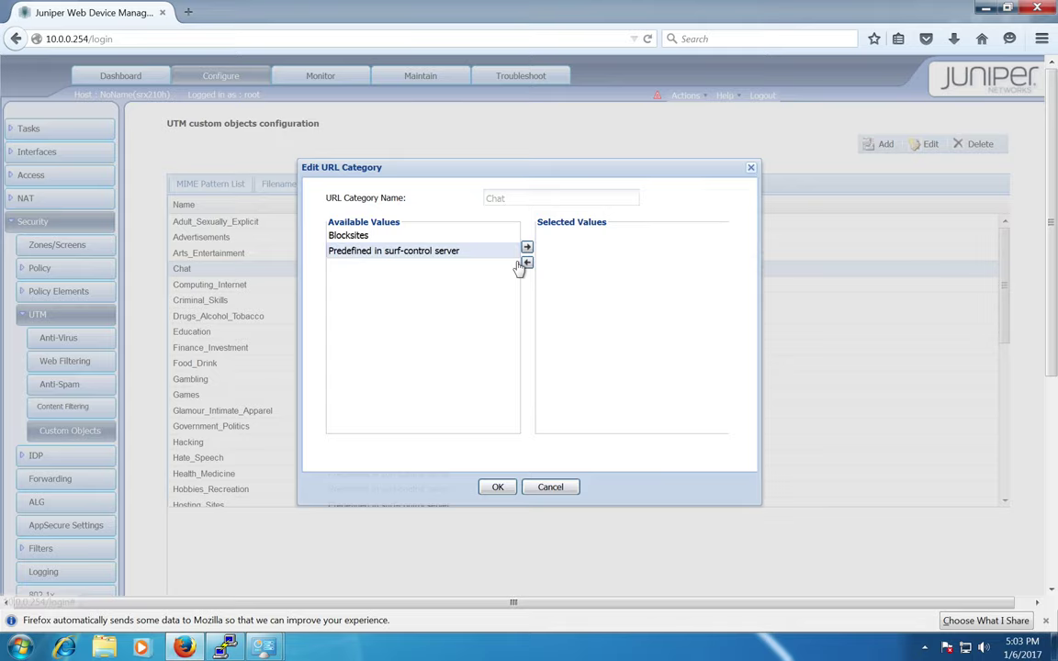
{"action": "left_click", "coordinate": [526, 249]}
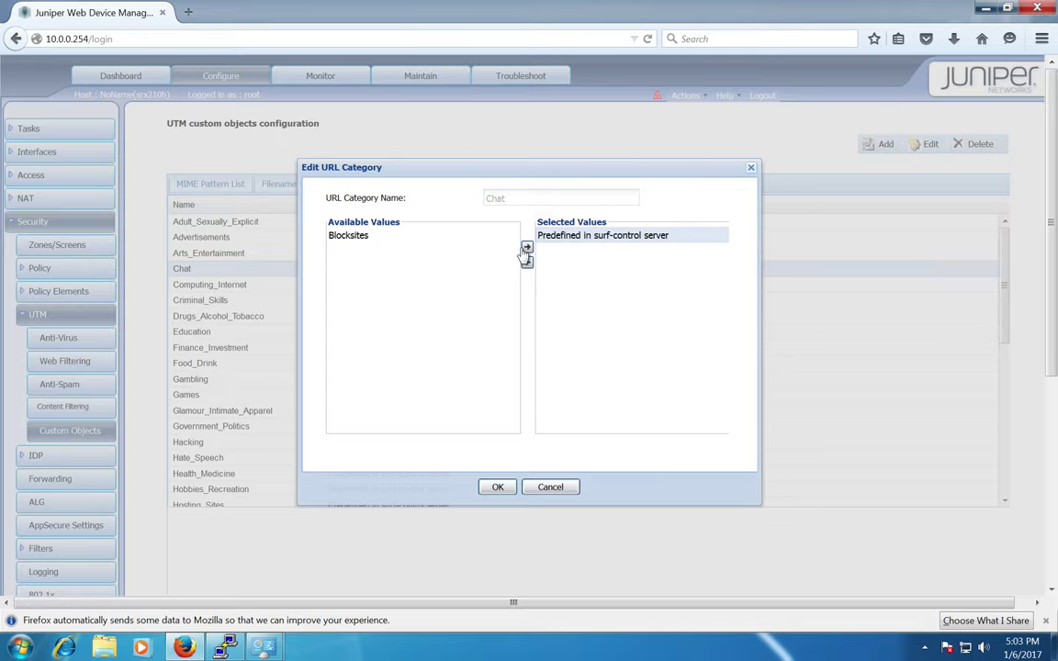
{"action": "left_click", "coordinate": [496, 488]}
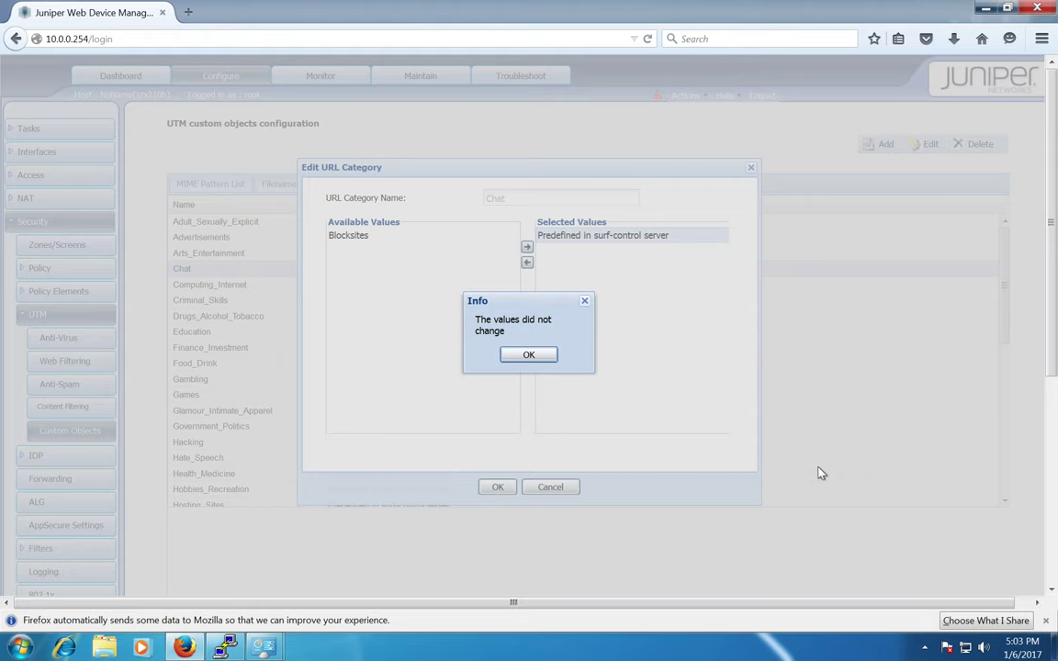
{"action": "left_click", "coordinate": [529, 355]}
{"action": "left_click", "coordinate": [549, 486]}
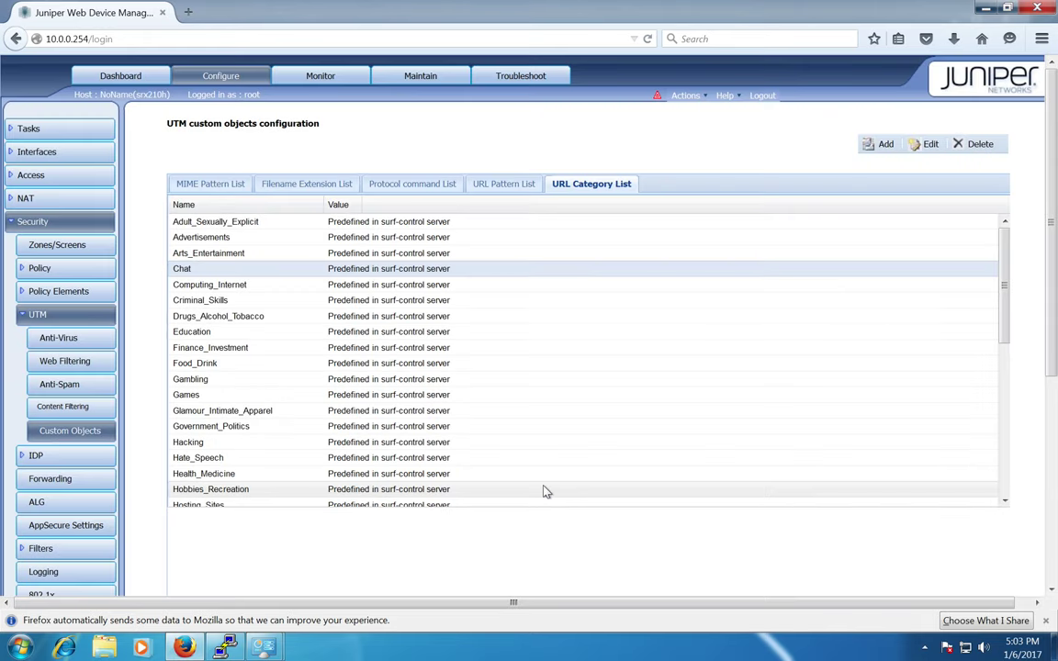
{"action": "left_click", "coordinate": [928, 143]}
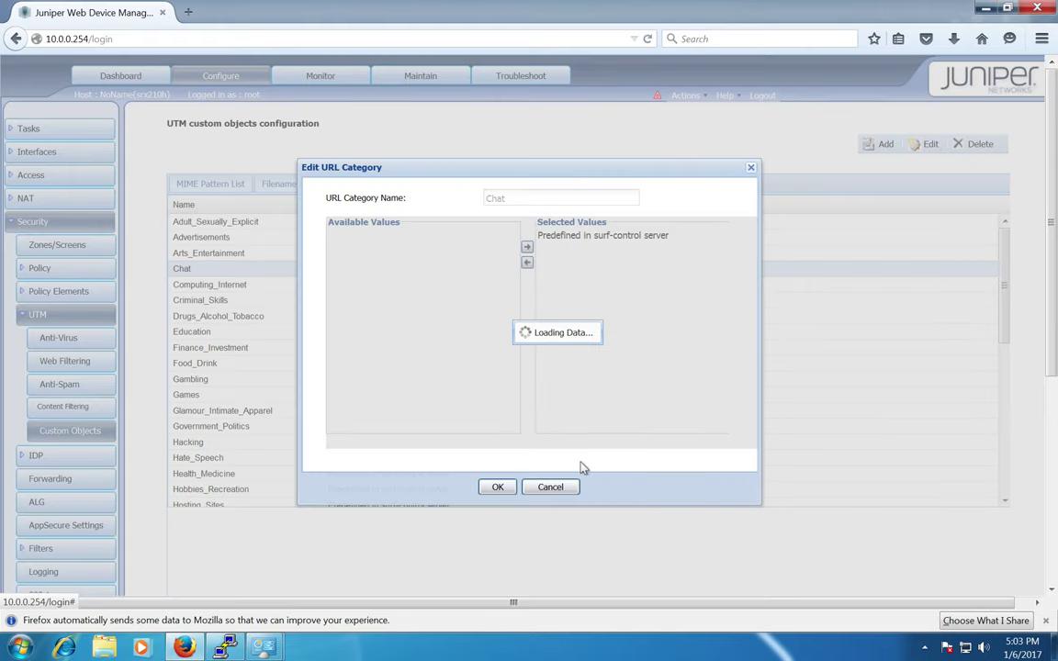
{"action": "left_click", "coordinate": [562, 487]}
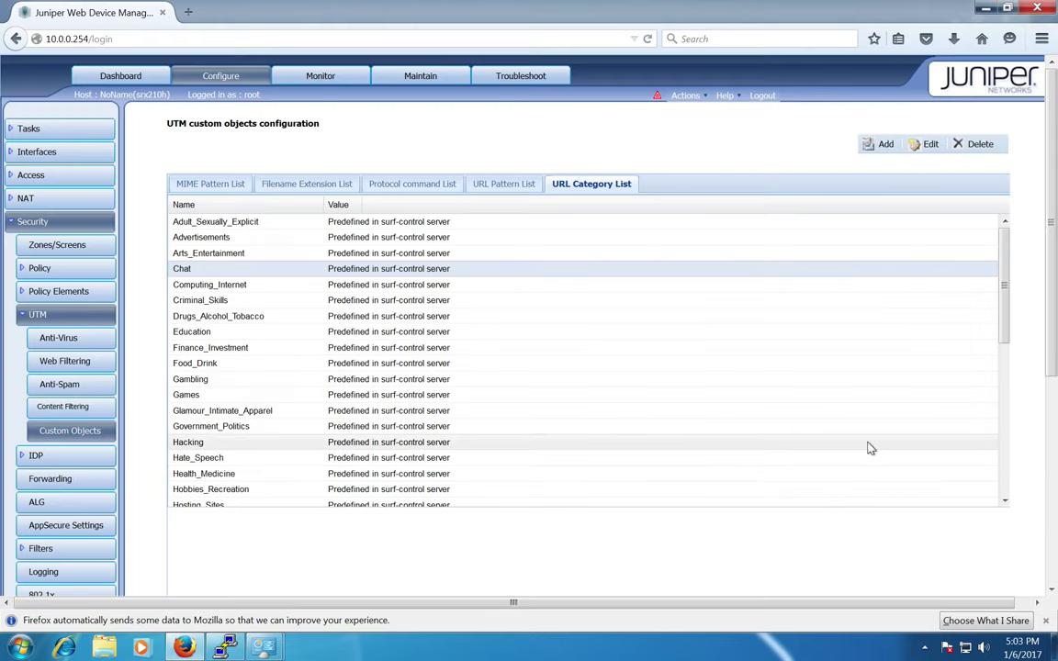
Review the URLs in the Blocksites pattern, then go to the content filtering profiles.
{"action": "scroll", "coordinate": [1004, 473], "scroll_direction": "down", "scroll_amount": 10}
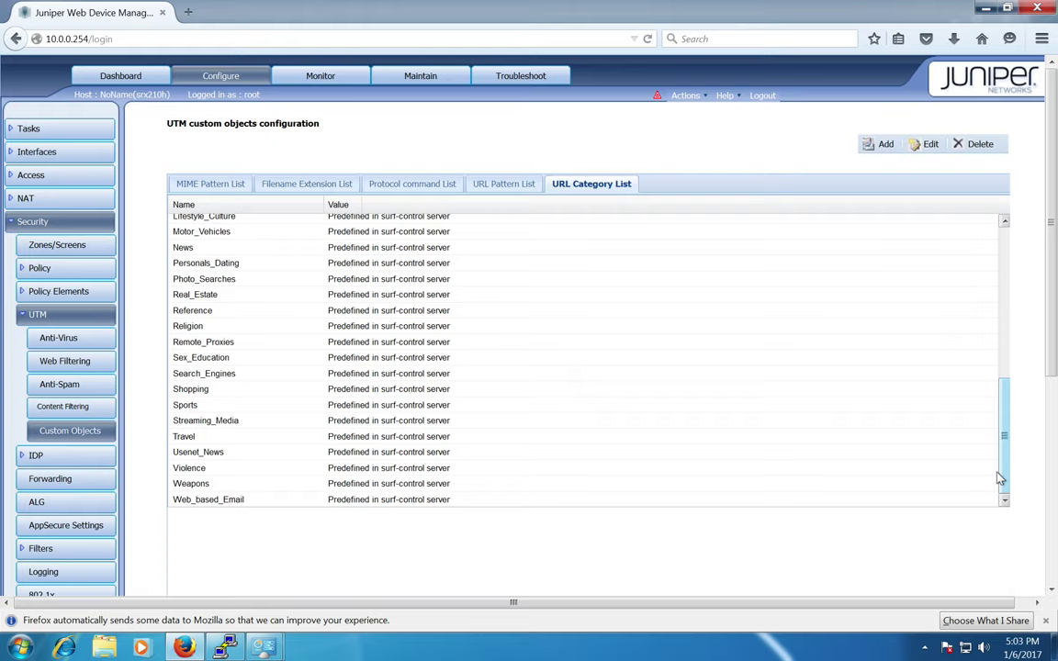
{"action": "left_click_drag", "start_coordinate": [1001, 444], "coordinate": [1032, 192]}
{"action": "left_click", "coordinate": [489, 183]}
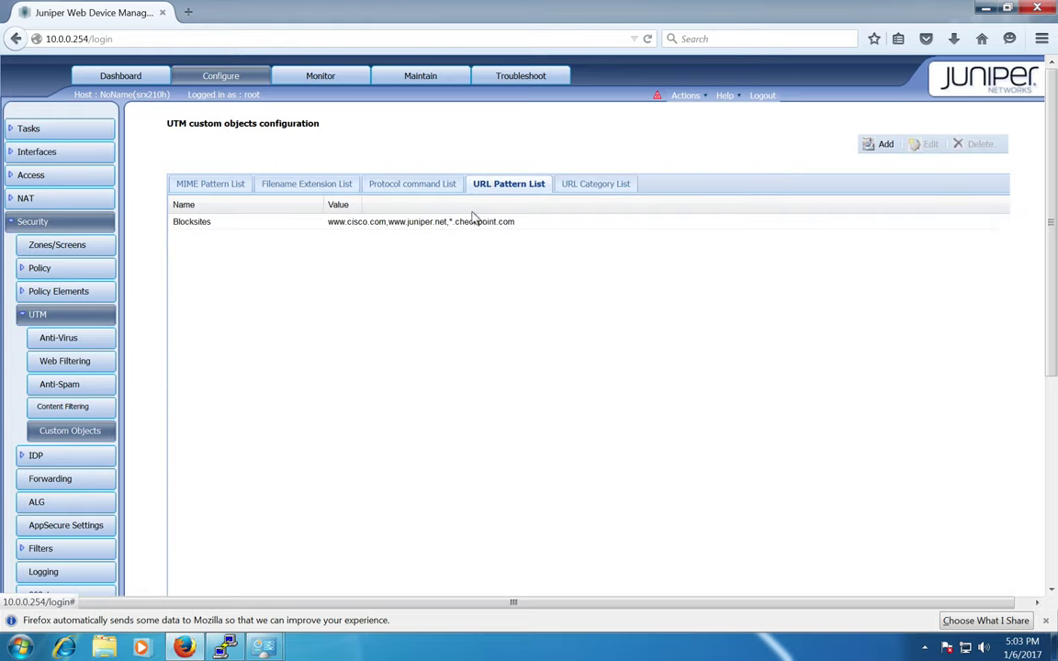
{"action": "left_click", "coordinate": [474, 220]}
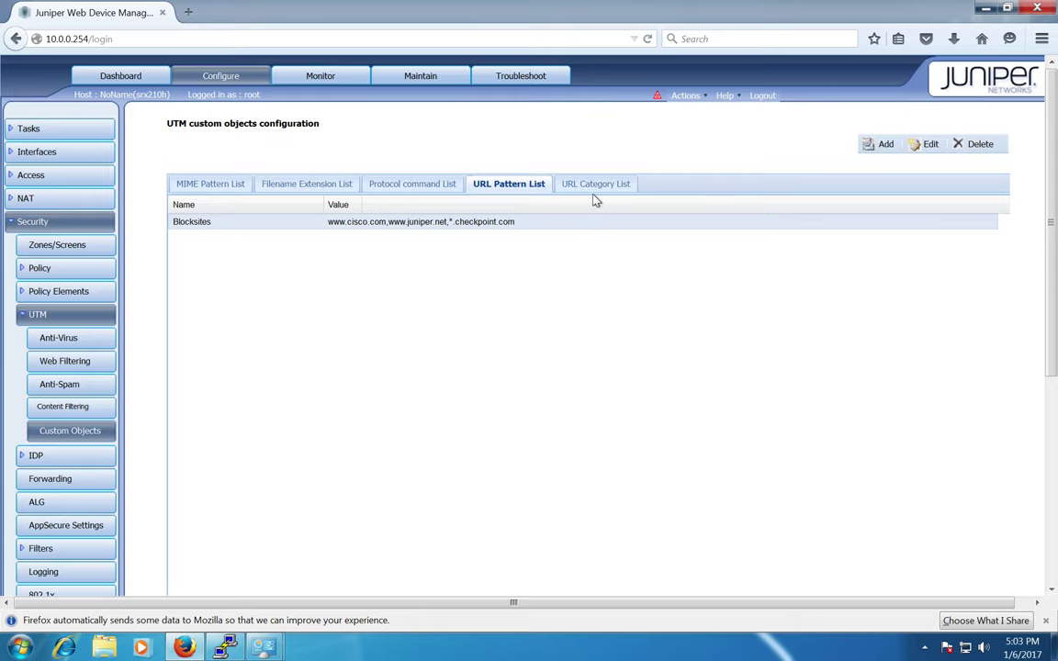
{"action": "left_click", "coordinate": [926, 145]}
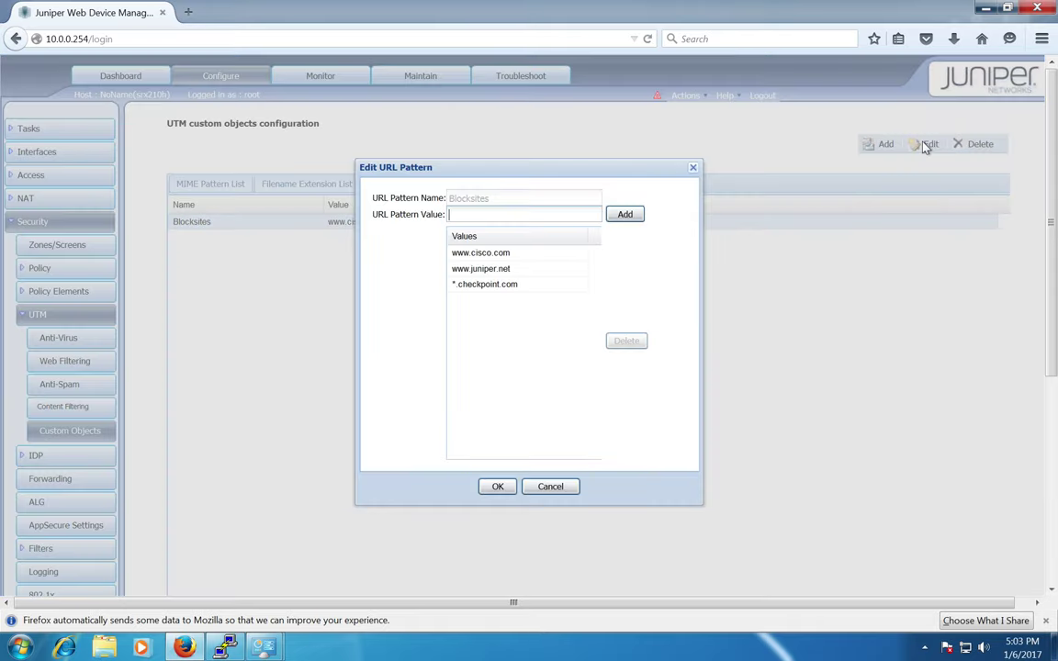
{"action": "left_click", "coordinate": [555, 486]}
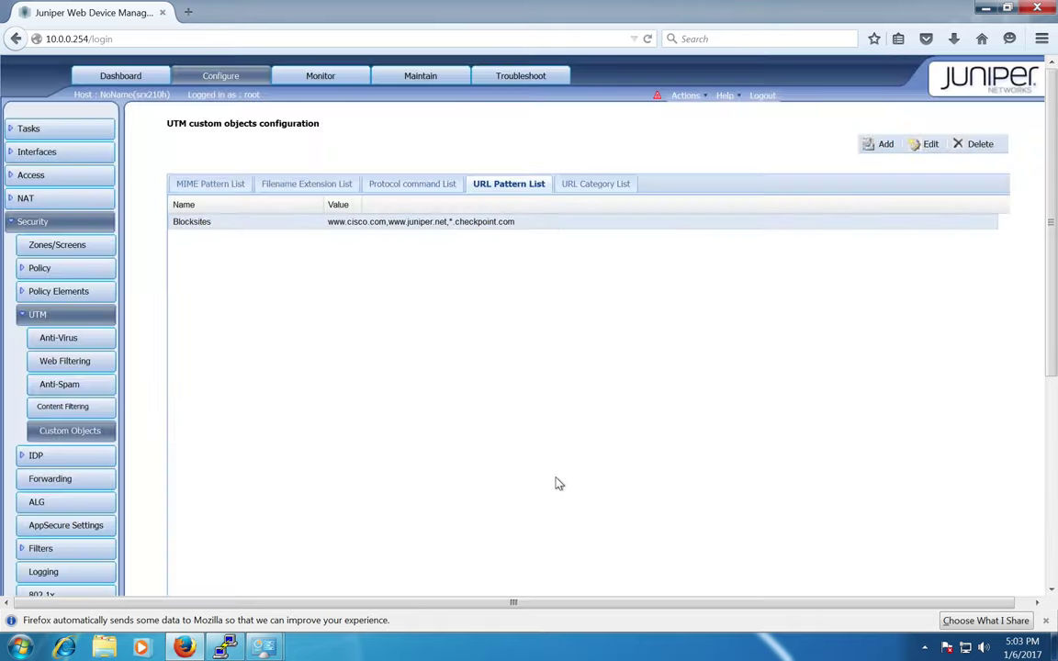
{"action": "left_click", "coordinate": [594, 185]}
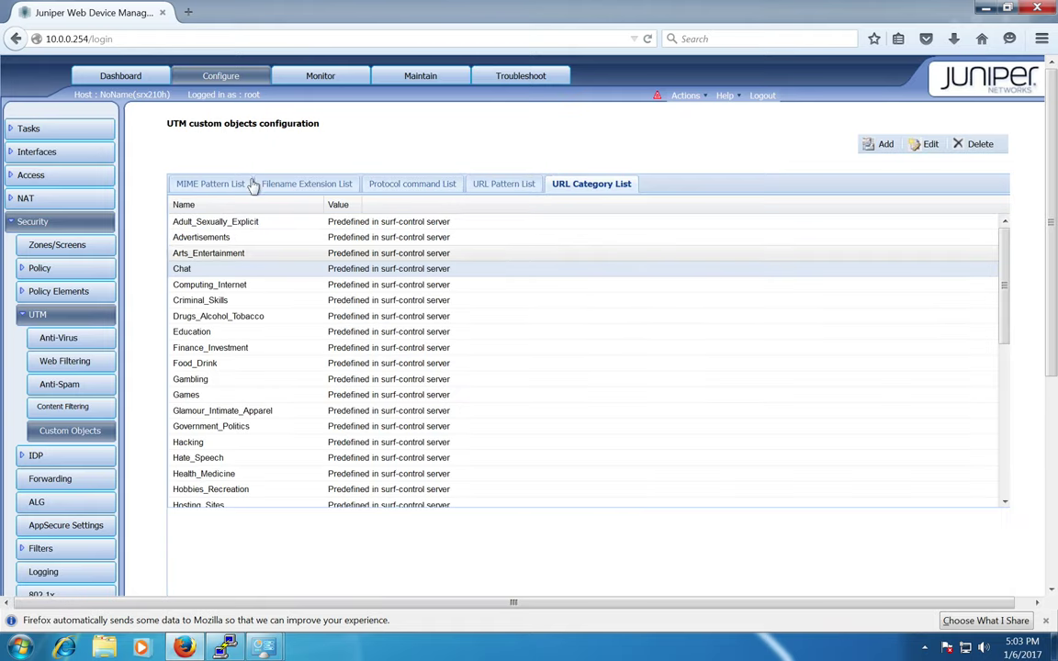
{"action": "left_click", "coordinate": [80, 412]}
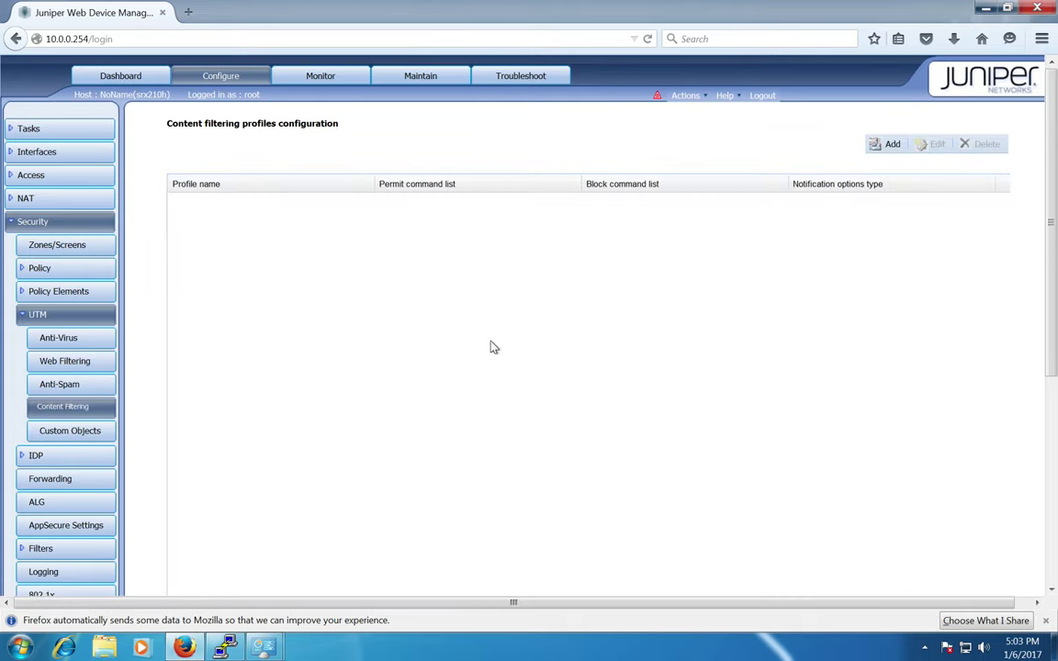
Inspect the Block-sites profile's fallback actions under Web Filtering, leaving it unchanged.
{"action": "left_click", "coordinate": [64, 391]}
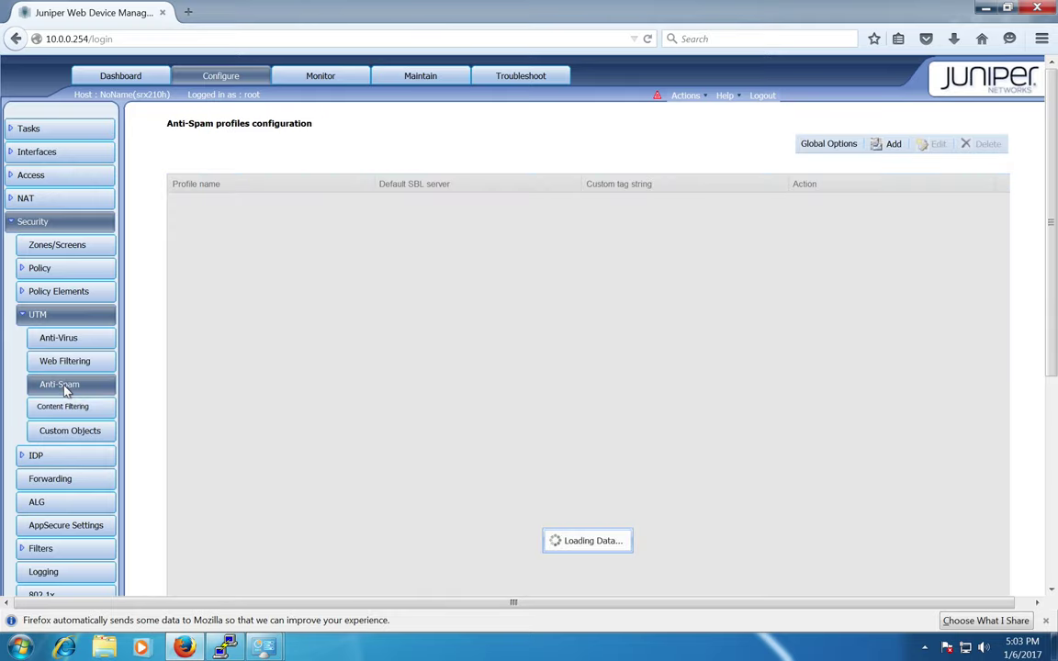
{"action": "left_click", "coordinate": [69, 363]}
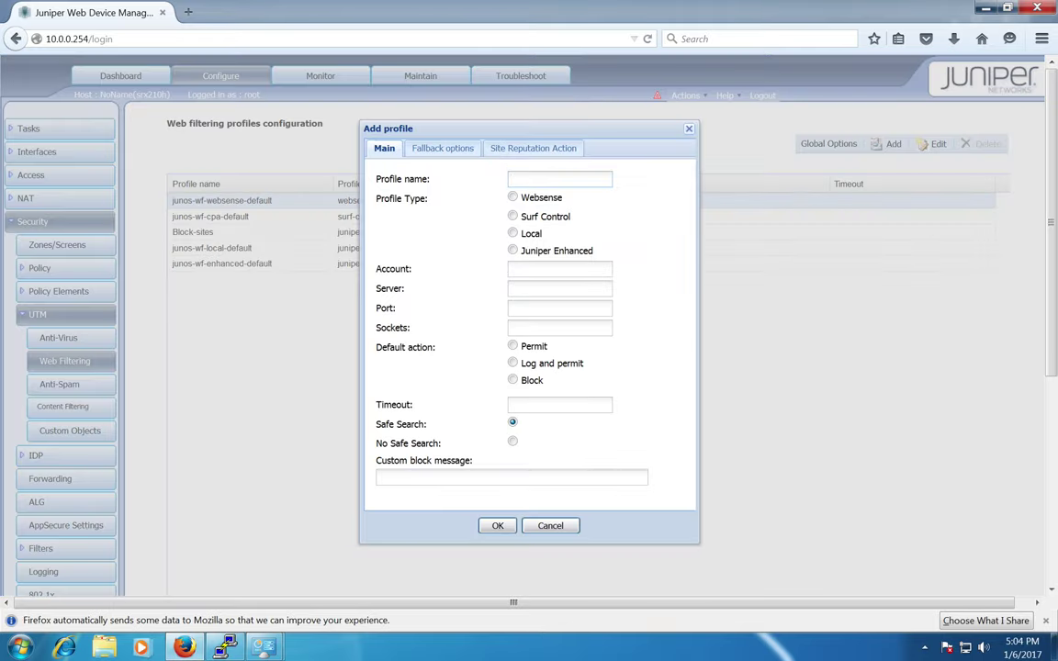
{"action": "left_click", "coordinate": [551, 526]}
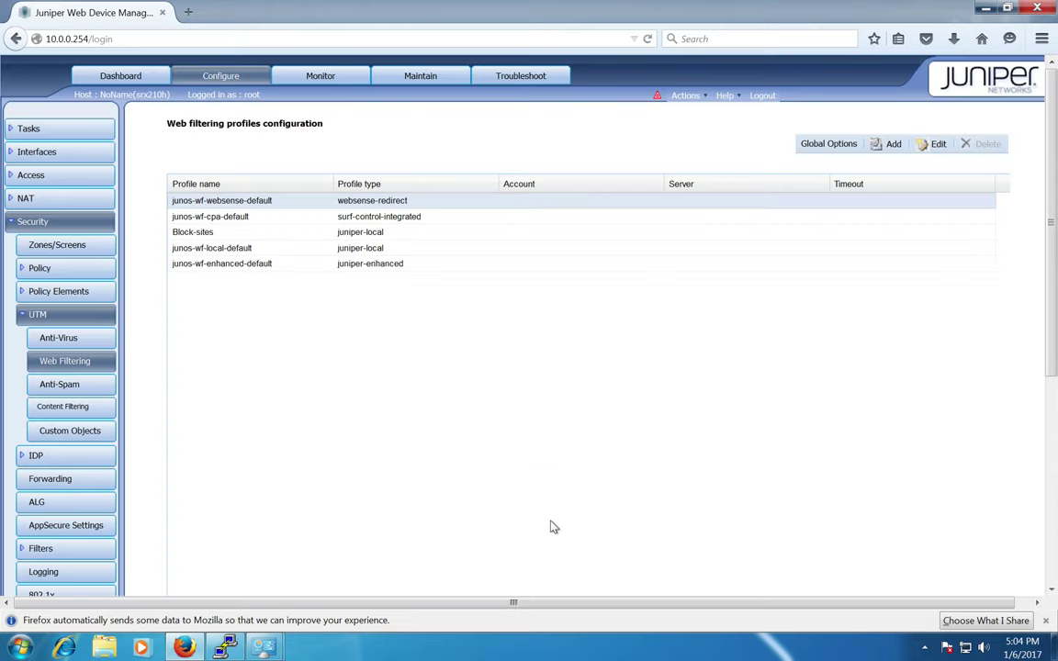
{"action": "double_click", "coordinate": [288, 235]}
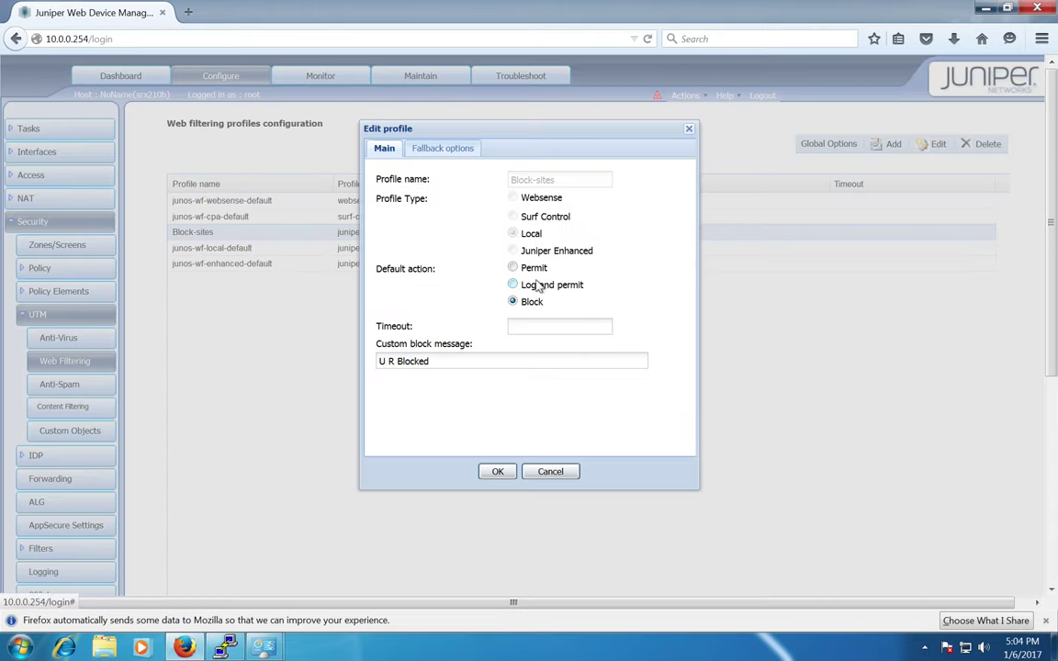
{"action": "left_click", "coordinate": [459, 154]}
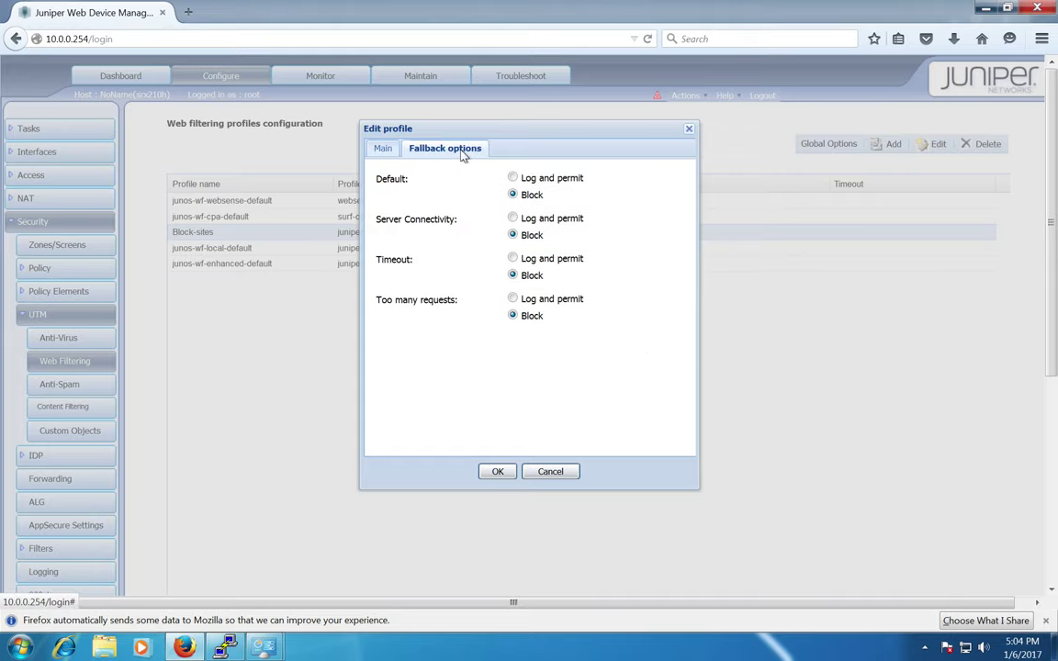
{"action": "left_click", "coordinate": [496, 472]}
{"action": "left_click", "coordinate": [529, 350]}
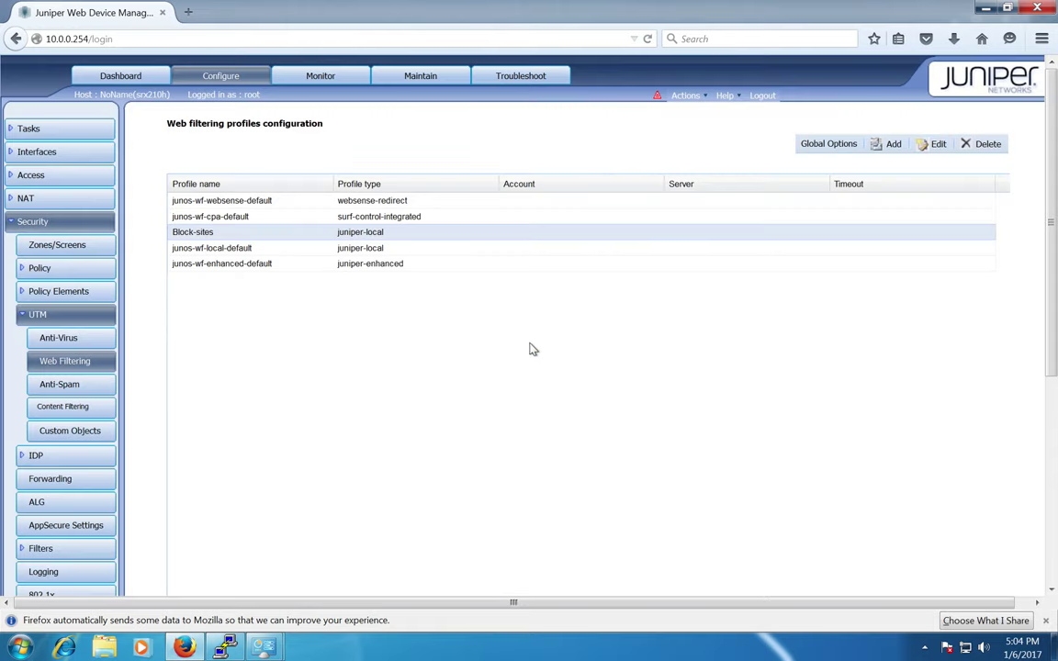
In junos-wf-cpa-default, set the default action and the fallback default action to Block.
{"action": "double_click", "coordinate": [402, 218]}
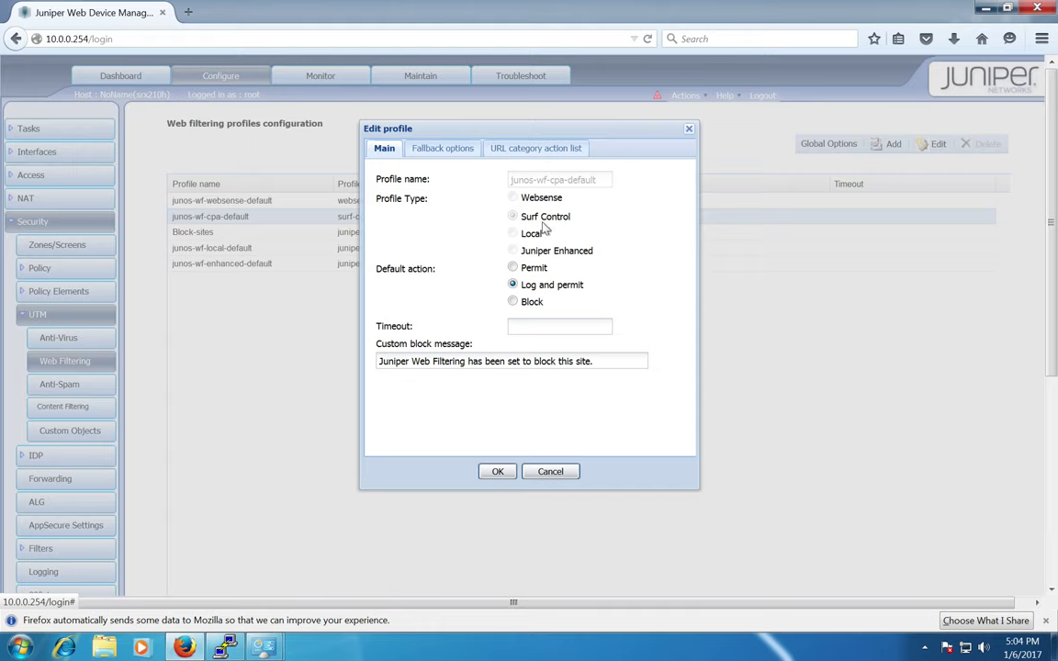
{"action": "left_click", "coordinate": [533, 303]}
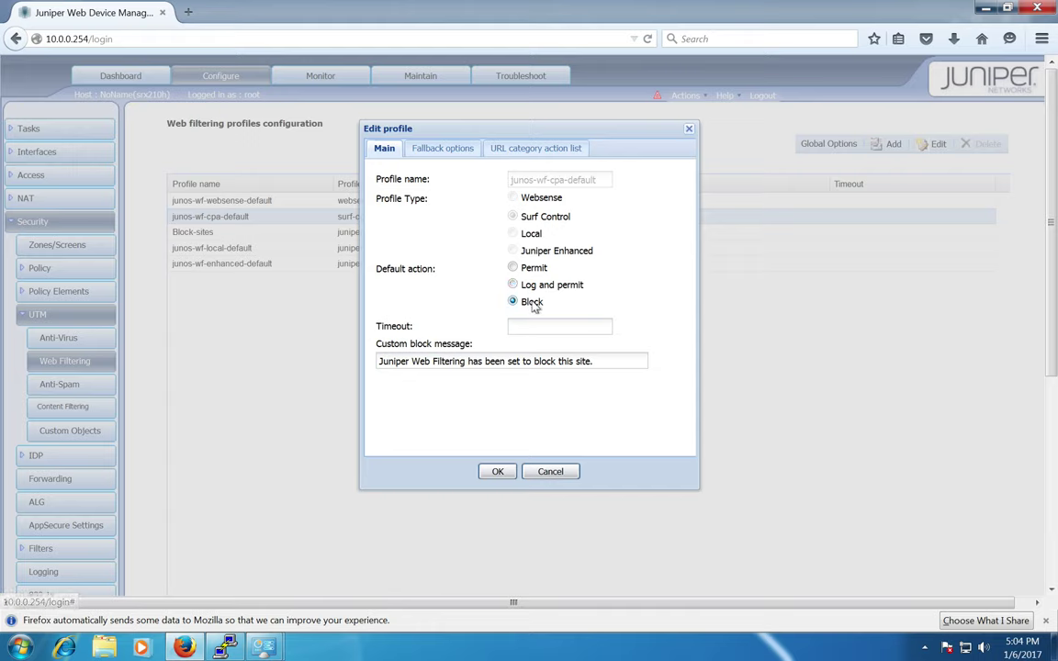
{"action": "left_click", "coordinate": [455, 153]}
{"action": "left_click", "coordinate": [522, 198]}
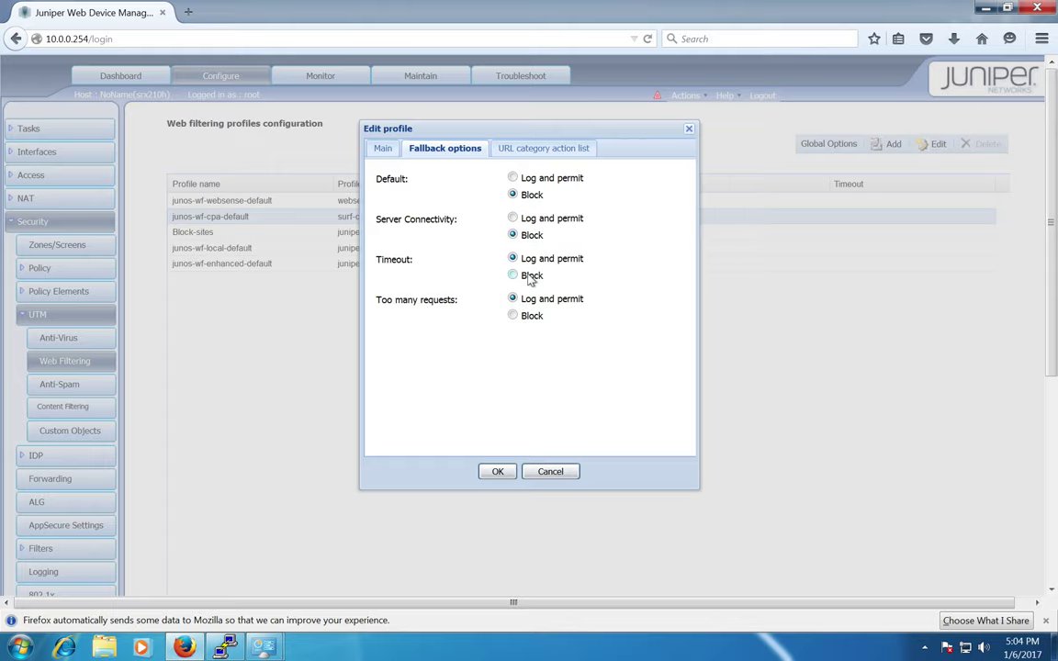
Add a Block action for the Chat URL category and save, with validation succeeding.
{"action": "left_click", "coordinate": [540, 150]}
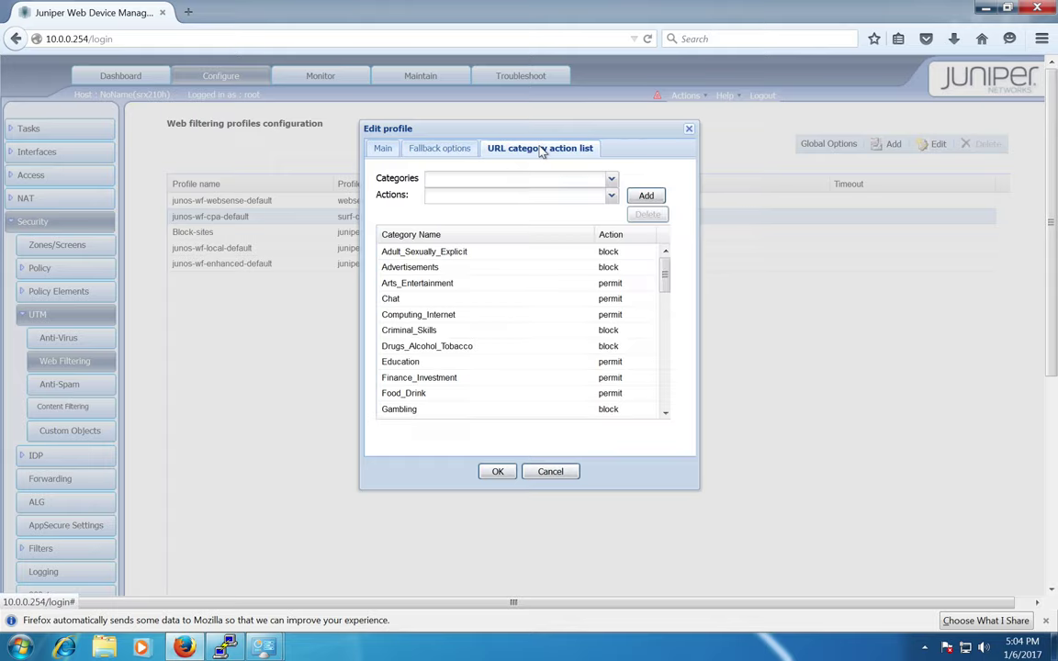
{"action": "left_click", "coordinate": [609, 196]}
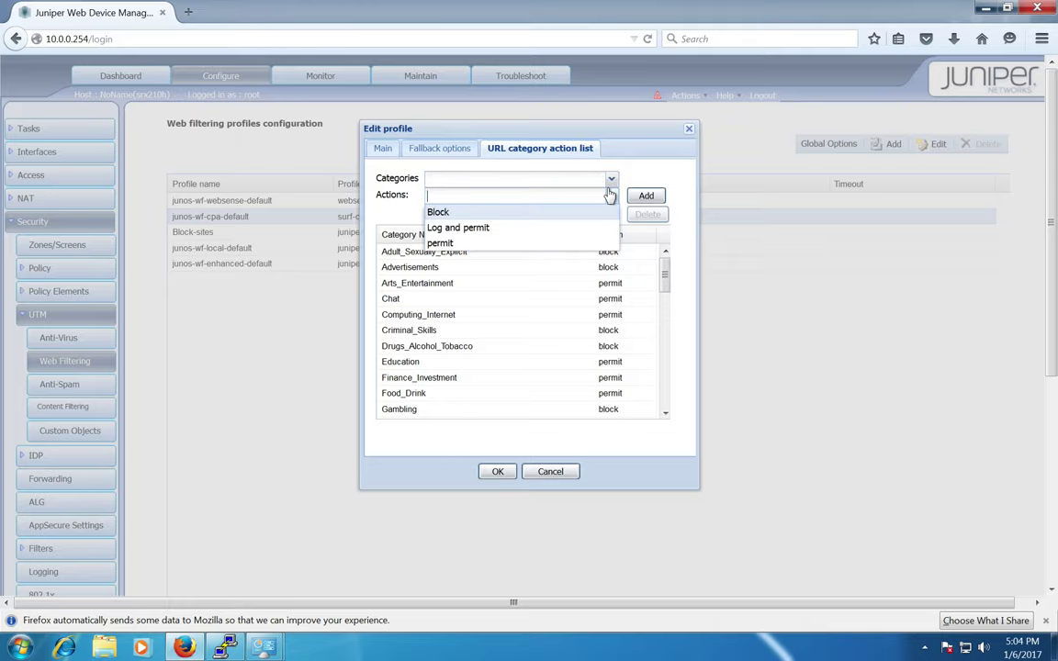
{"action": "left_click", "coordinate": [610, 180]}
{"action": "left_click", "coordinate": [647, 195]}
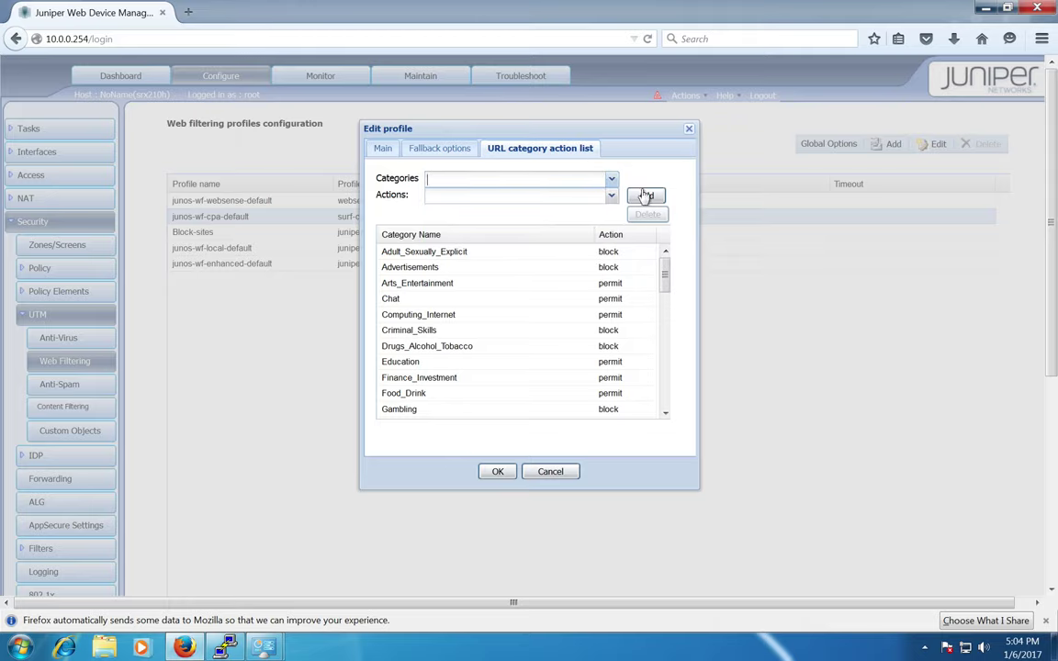
{"action": "left_click", "coordinate": [530, 349]}
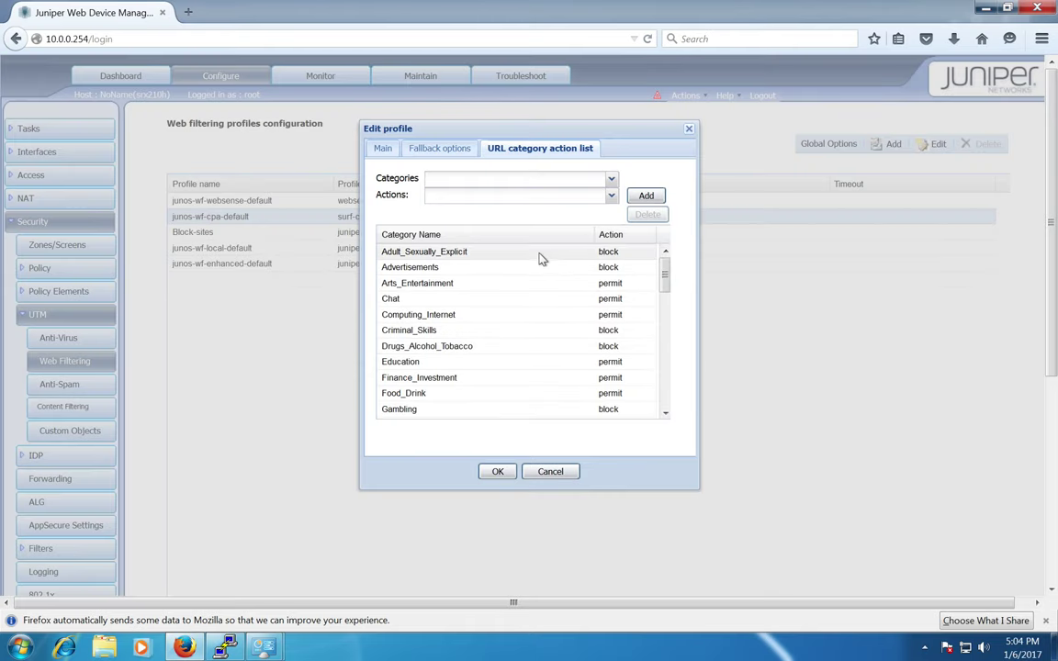
{"action": "left_click", "coordinate": [520, 310]}
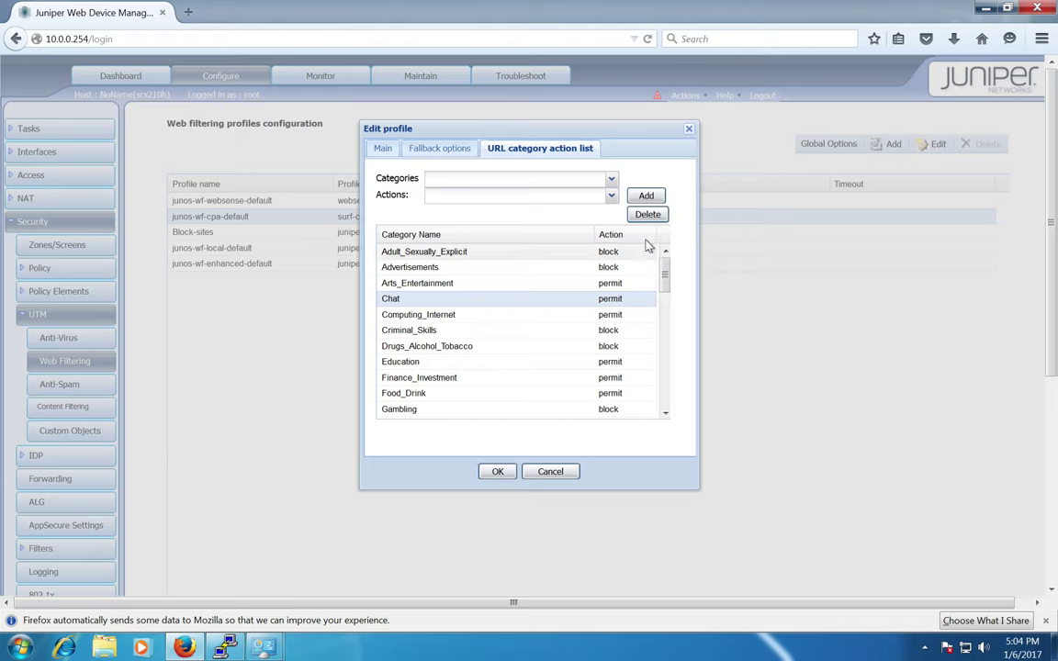
{"action": "left_click", "coordinate": [645, 197]}
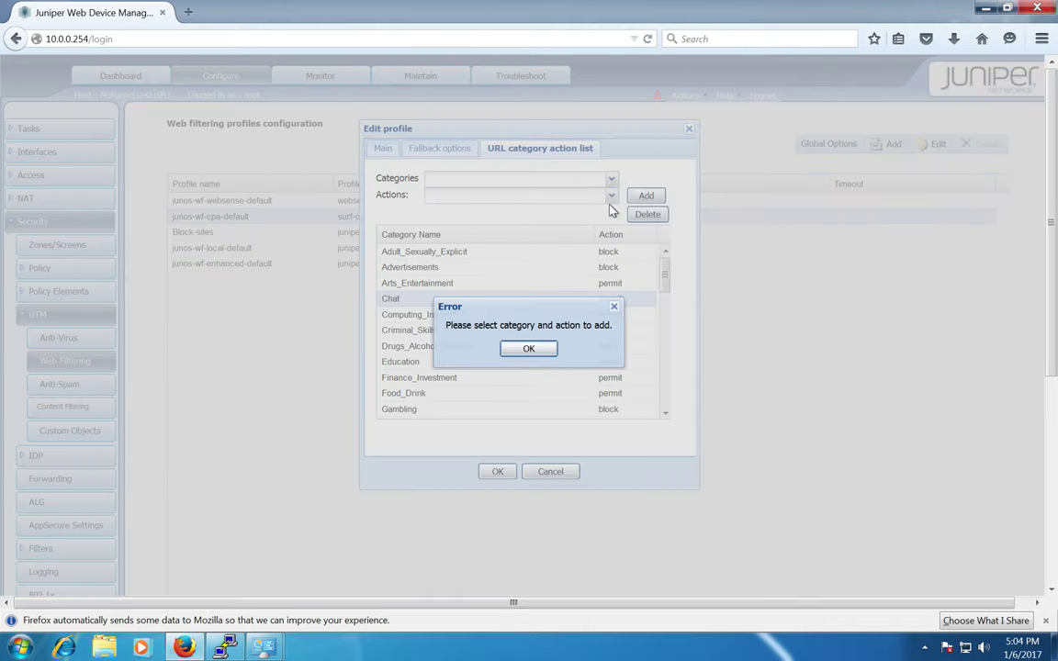
{"action": "left_click", "coordinate": [529, 349]}
{"action": "left_click", "coordinate": [554, 194]}
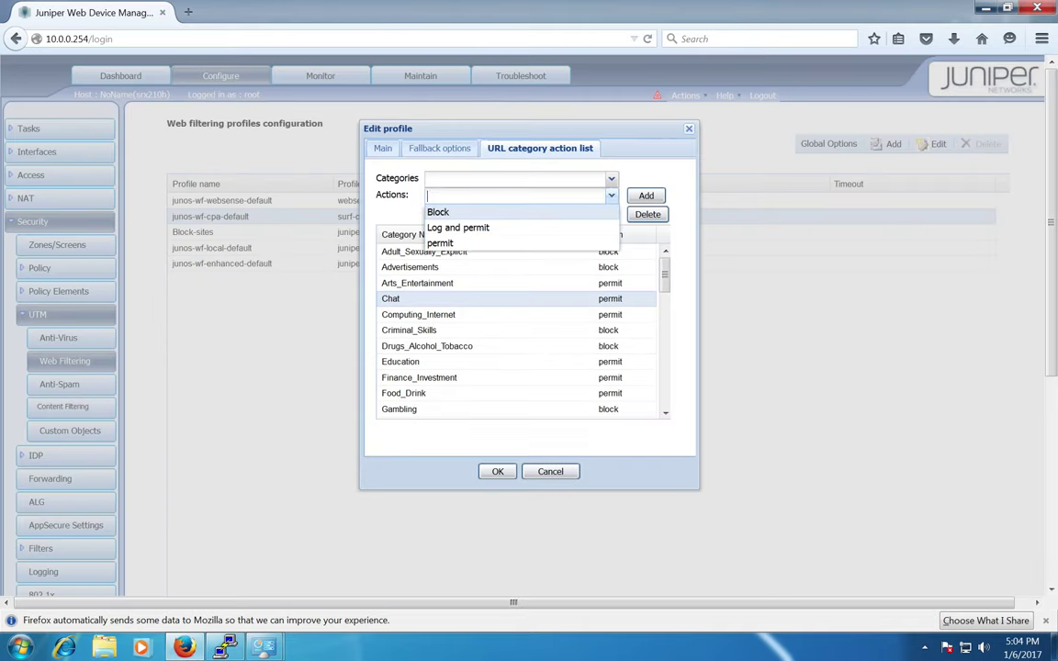
{"action": "left_click", "coordinate": [554, 215]}
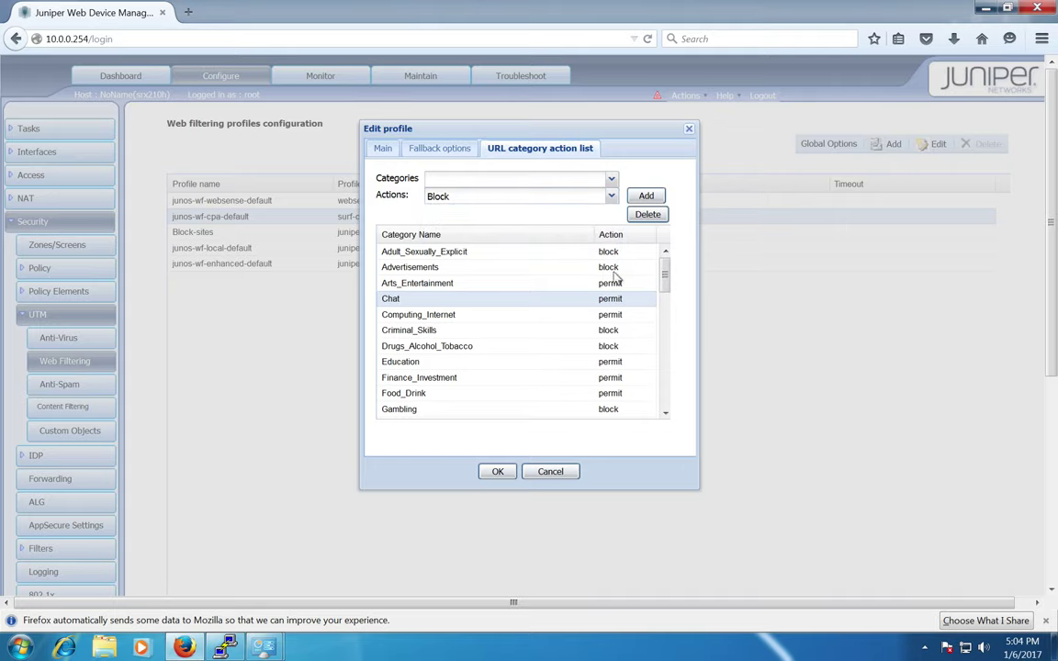
{"action": "left_click", "coordinate": [494, 471]}
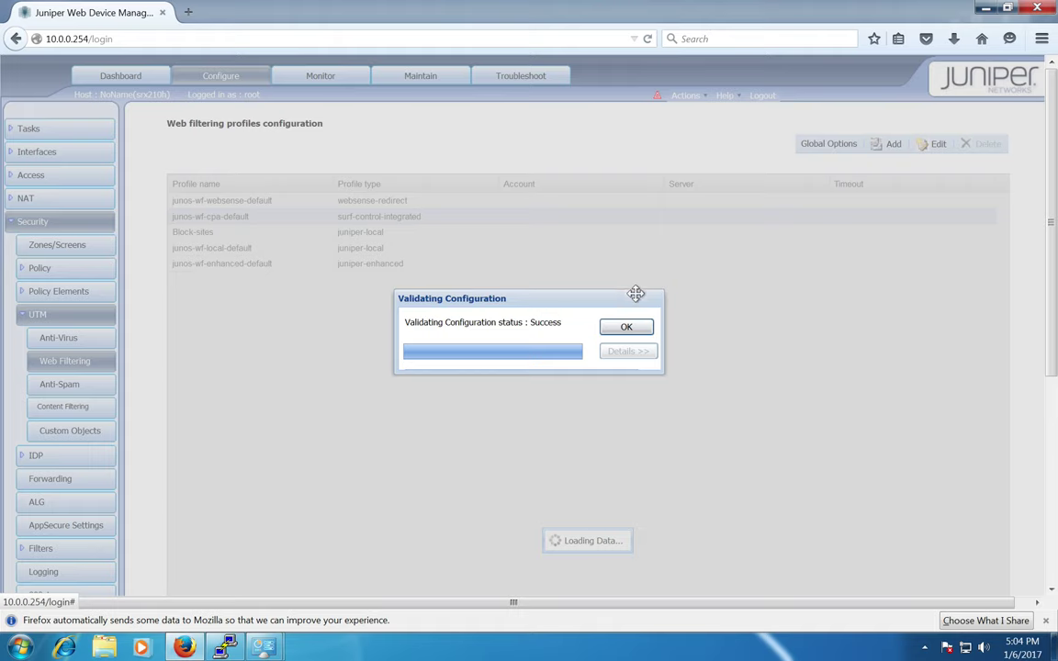
{"action": "left_click", "coordinate": [630, 326]}
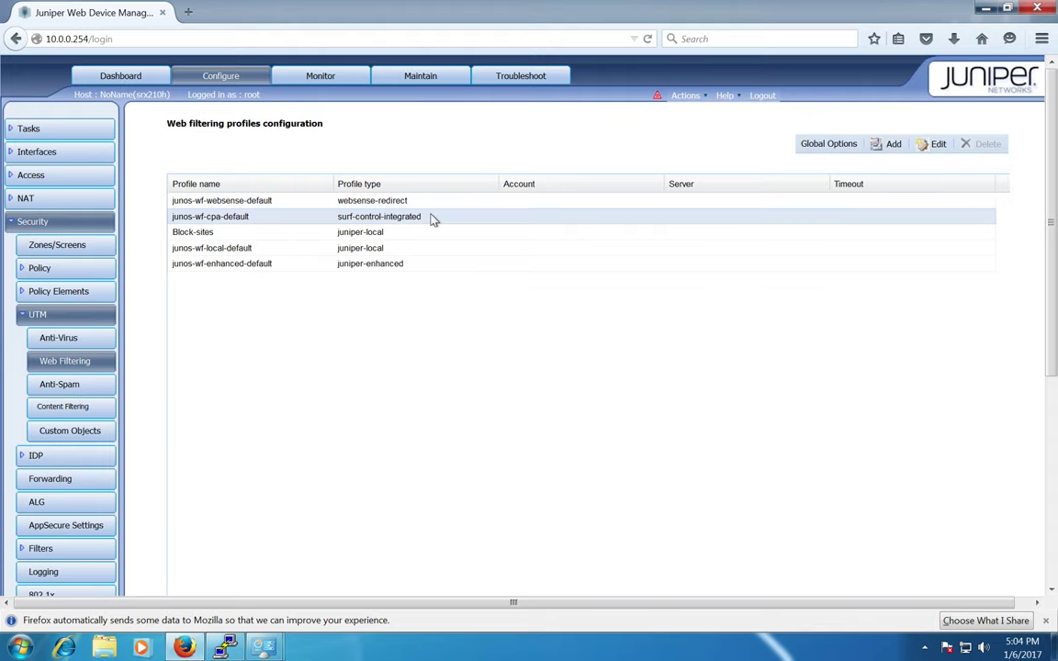
{"action": "double_click", "coordinate": [432, 217]}
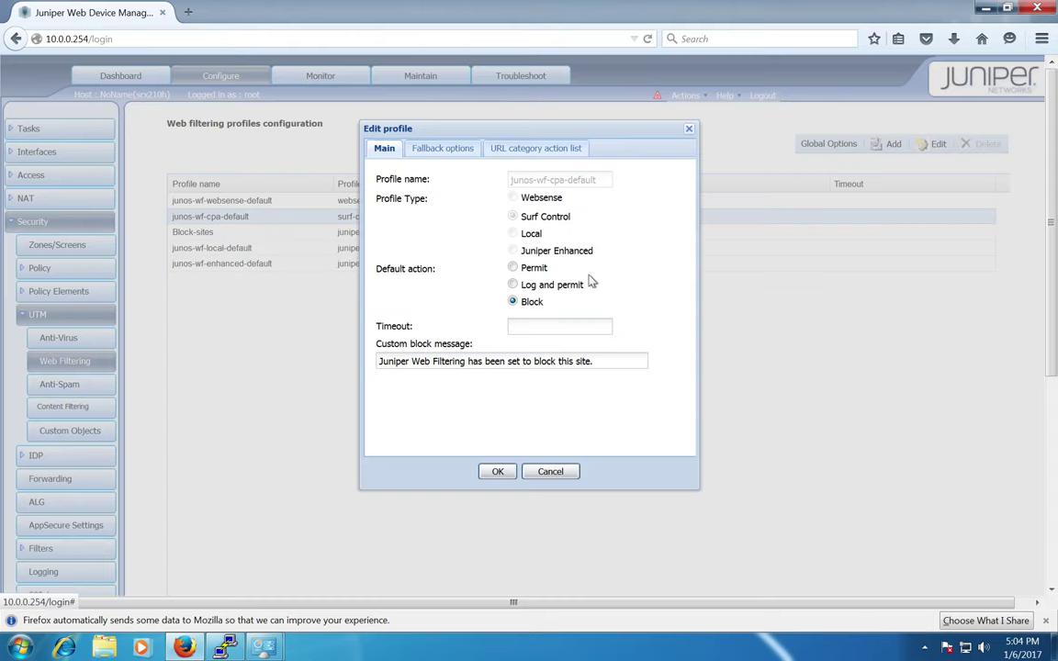
{"action": "left_click", "coordinate": [517, 152]}
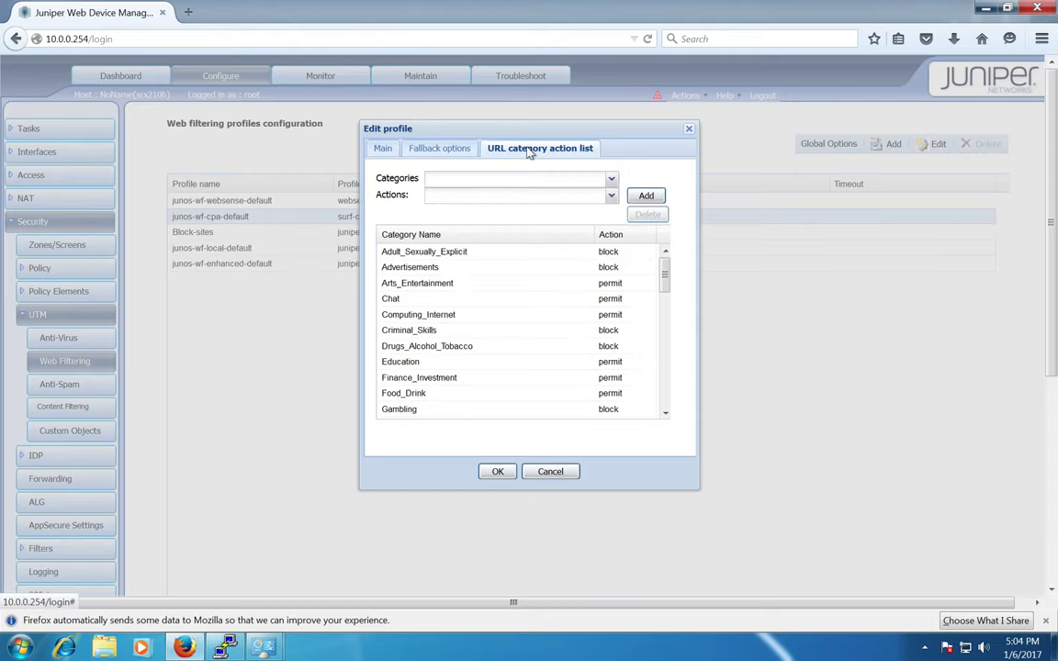
{"action": "left_click", "coordinate": [615, 306]}
{"action": "left_click", "coordinate": [501, 195]}
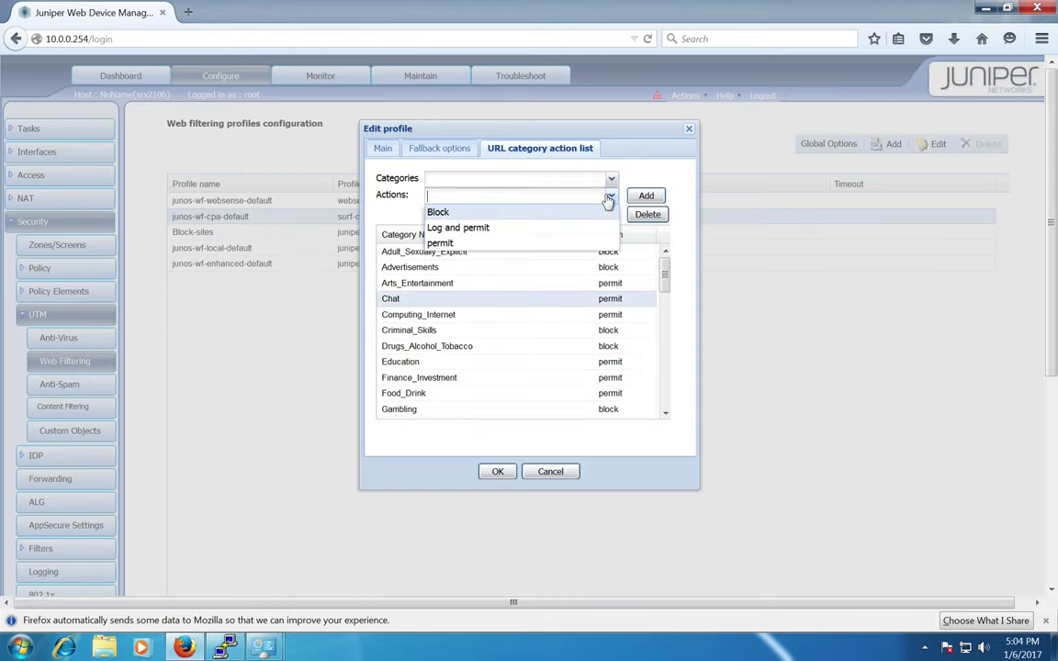
{"action": "left_click", "coordinate": [552, 215]}
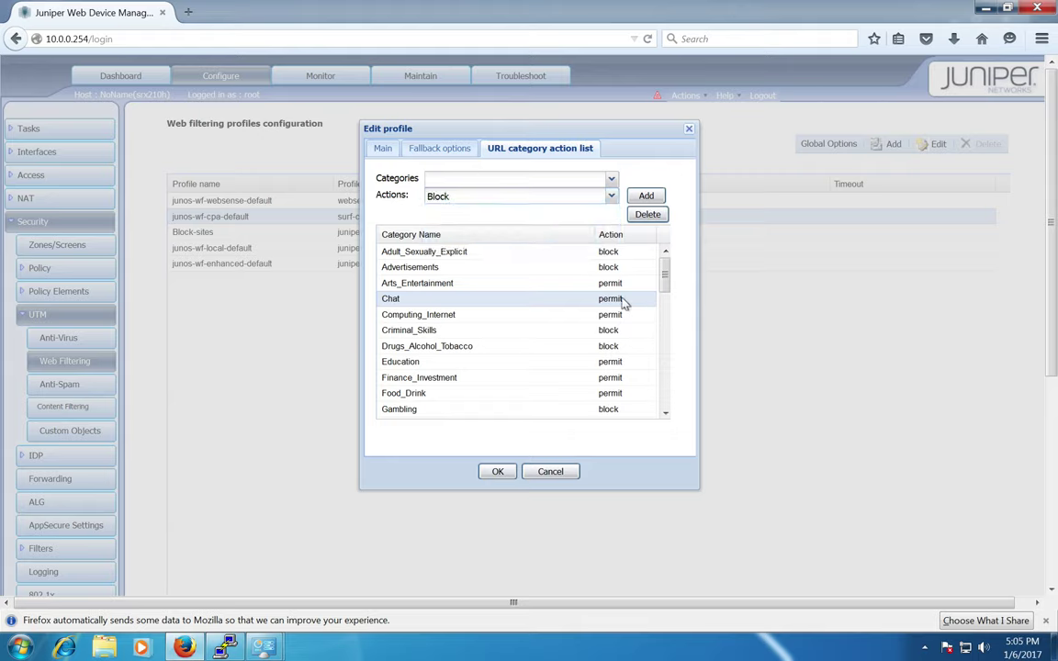
{"action": "left_click", "coordinate": [649, 215]}
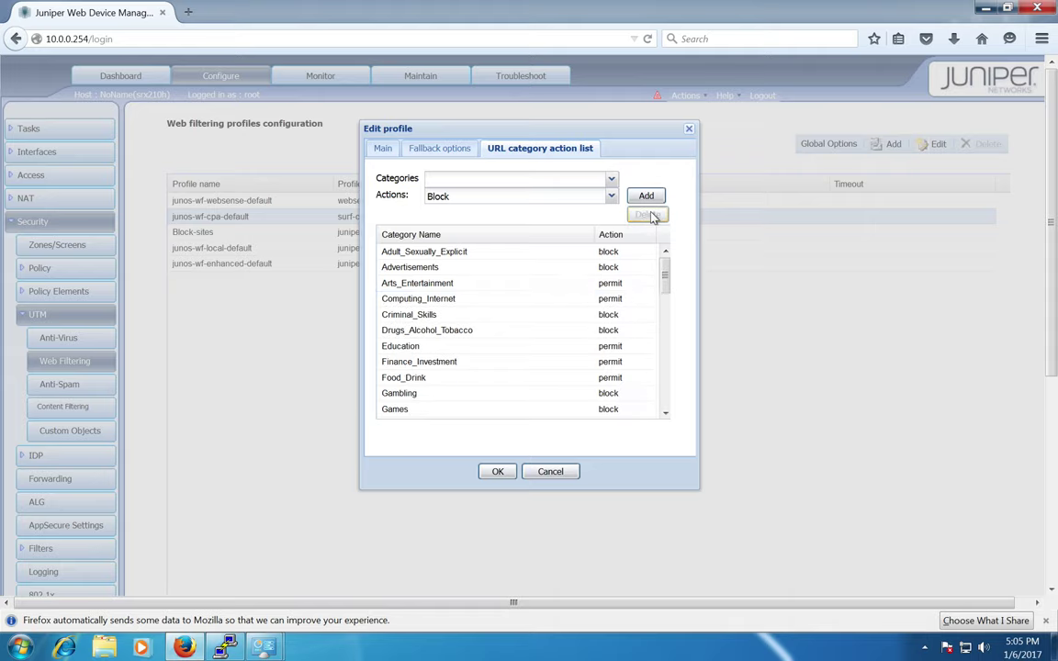
{"action": "left_click", "coordinate": [485, 259]}
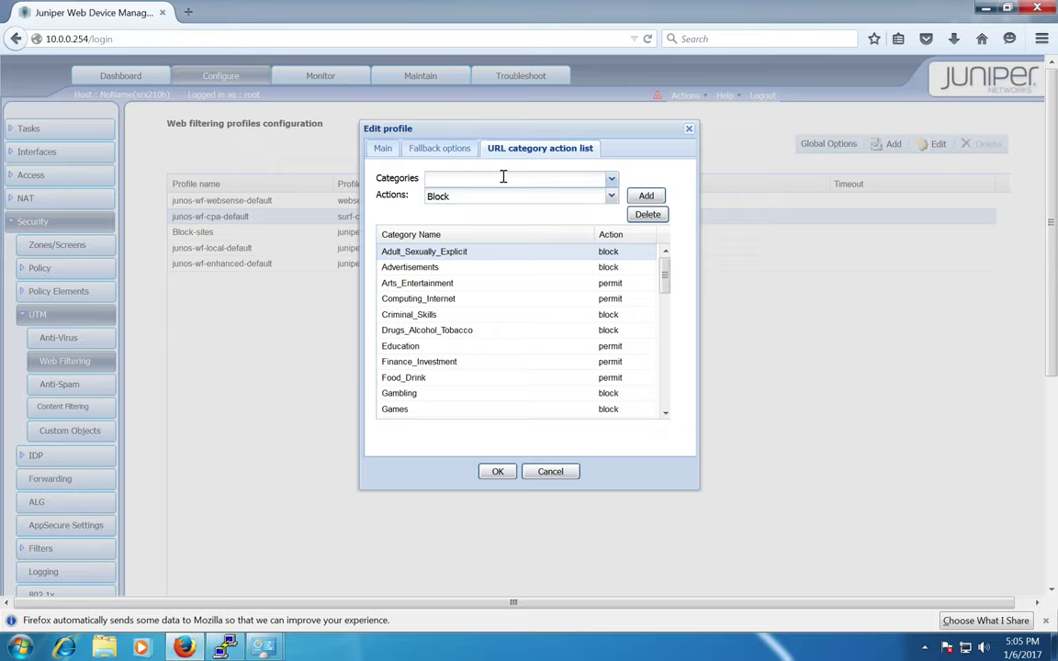
{"action": "left_click", "coordinate": [645, 198]}
{"action": "left_click", "coordinate": [541, 349]}
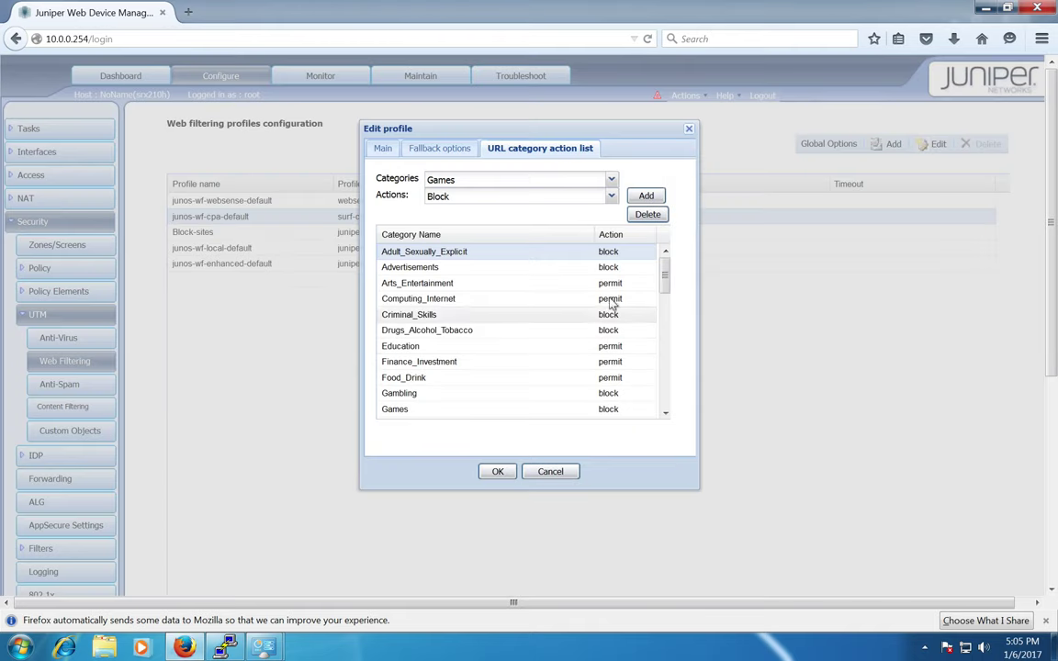
{"action": "left_click", "coordinate": [611, 198]}
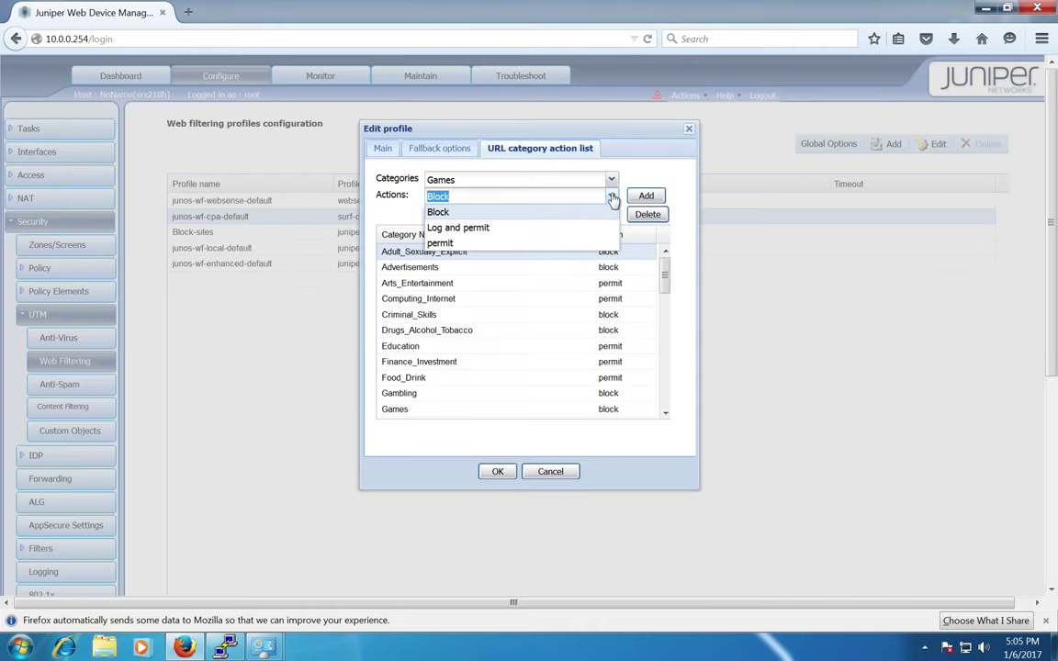
{"action": "left_click", "coordinate": [612, 198]}
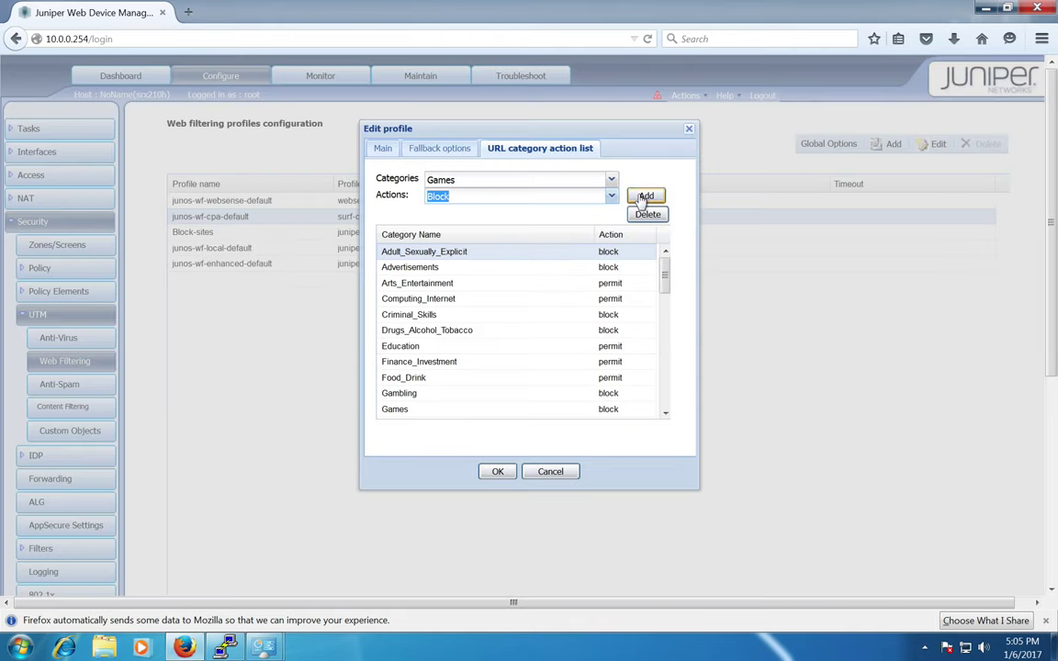
{"action": "left_click", "coordinate": [647, 197]}
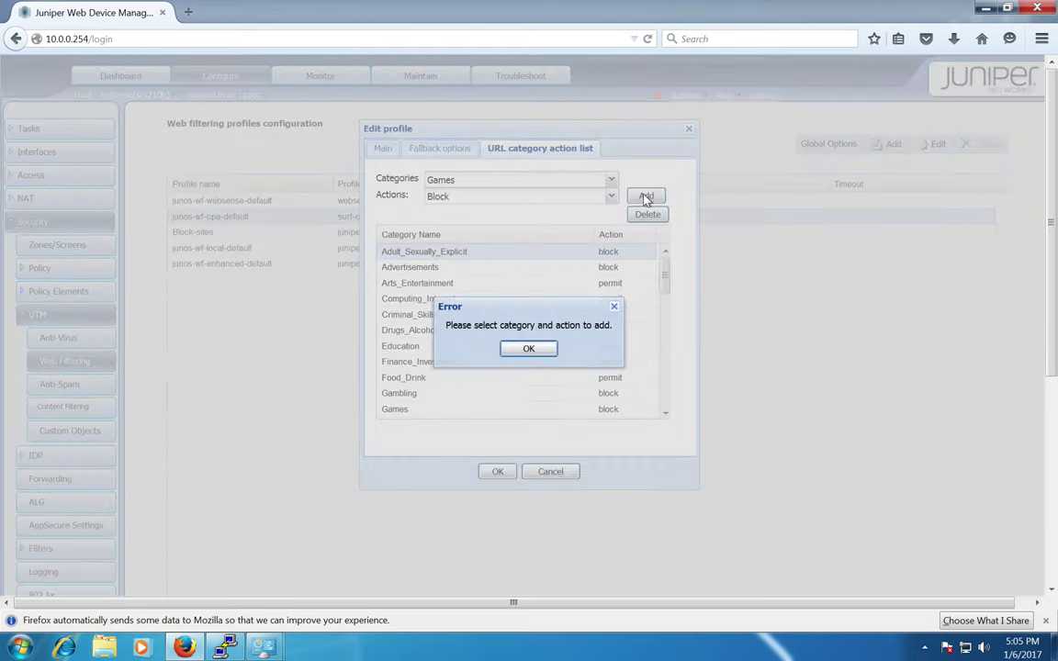
{"action": "left_click", "coordinate": [538, 349]}
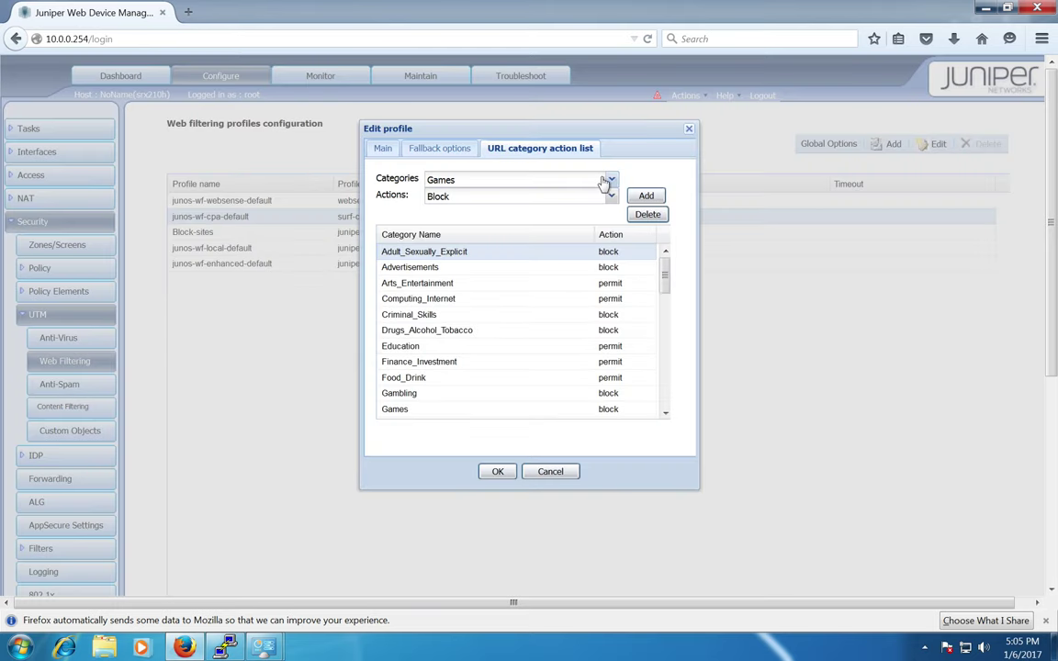
{"action": "left_click", "coordinate": [606, 182]}
{"action": "left_click", "coordinate": [605, 182]}
{"action": "left_click", "coordinate": [608, 181]}
{"action": "left_click", "coordinate": [607, 179]}
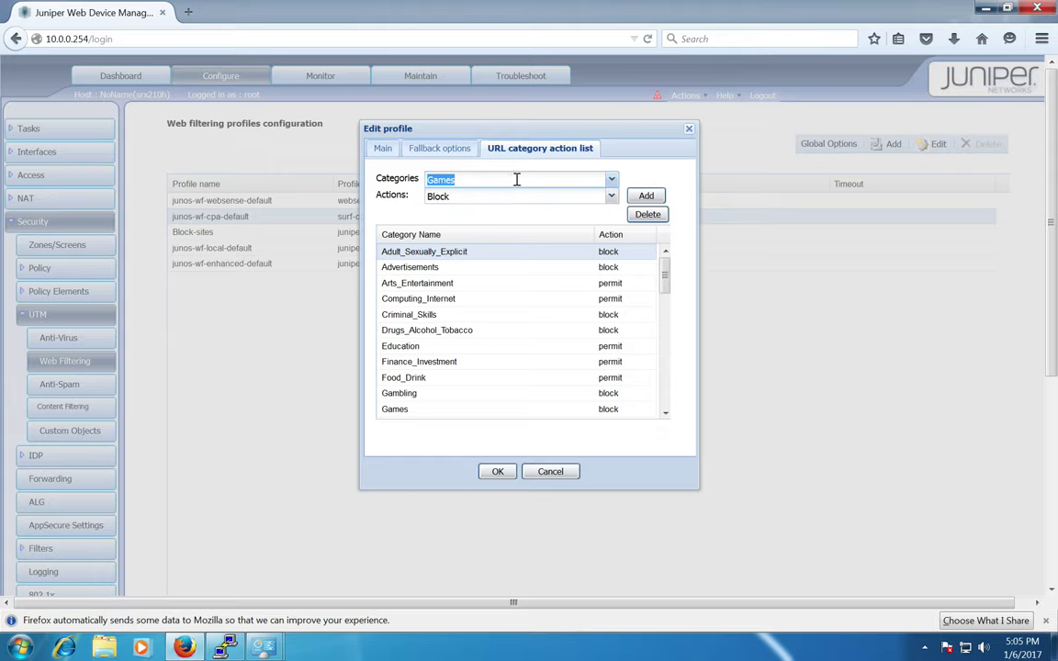
{"action": "left_click", "coordinate": [418, 151]}
{"action": "left_click", "coordinate": [551, 472]}
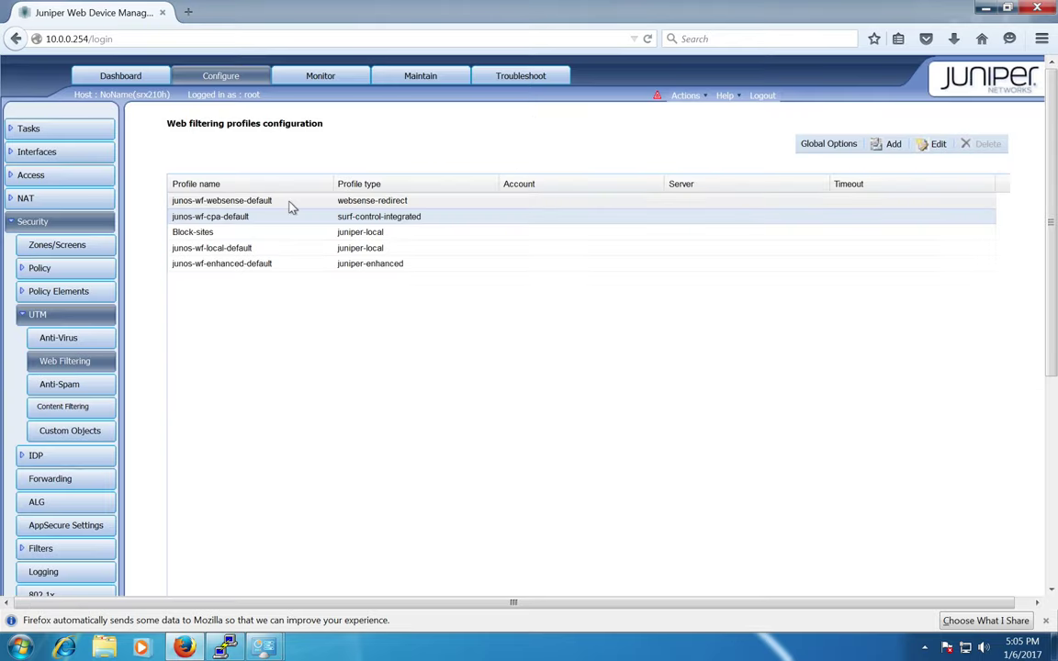
Check the Block-sites profile's fallback options and close it without saving.
{"action": "left_click", "coordinate": [297, 234]}
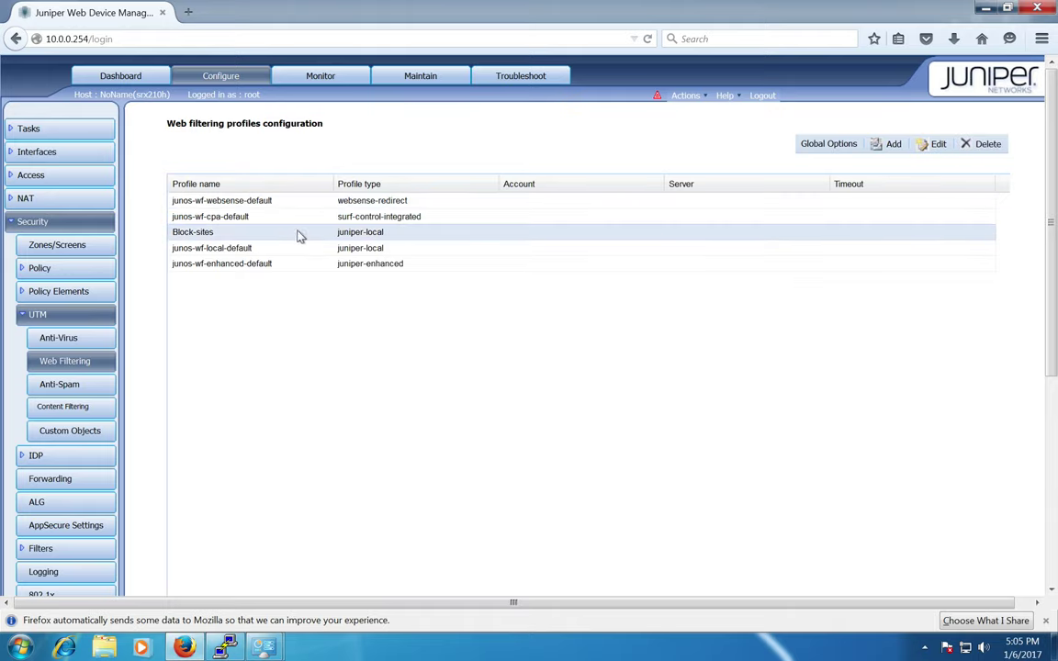
{"action": "double_click", "coordinate": [326, 236]}
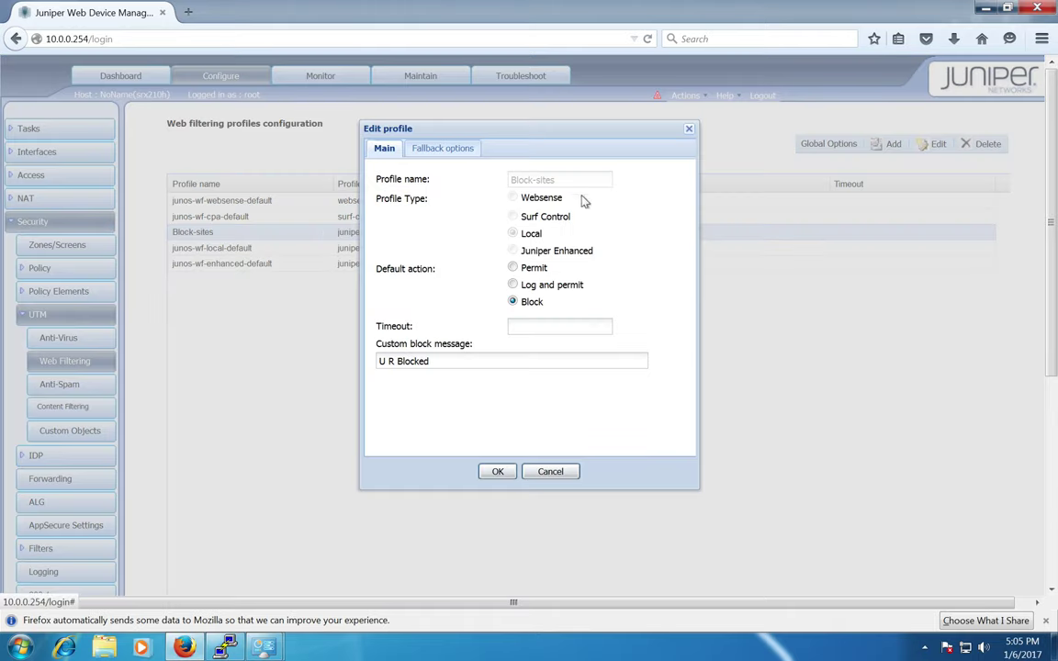
{"action": "left_click", "coordinate": [440, 151]}
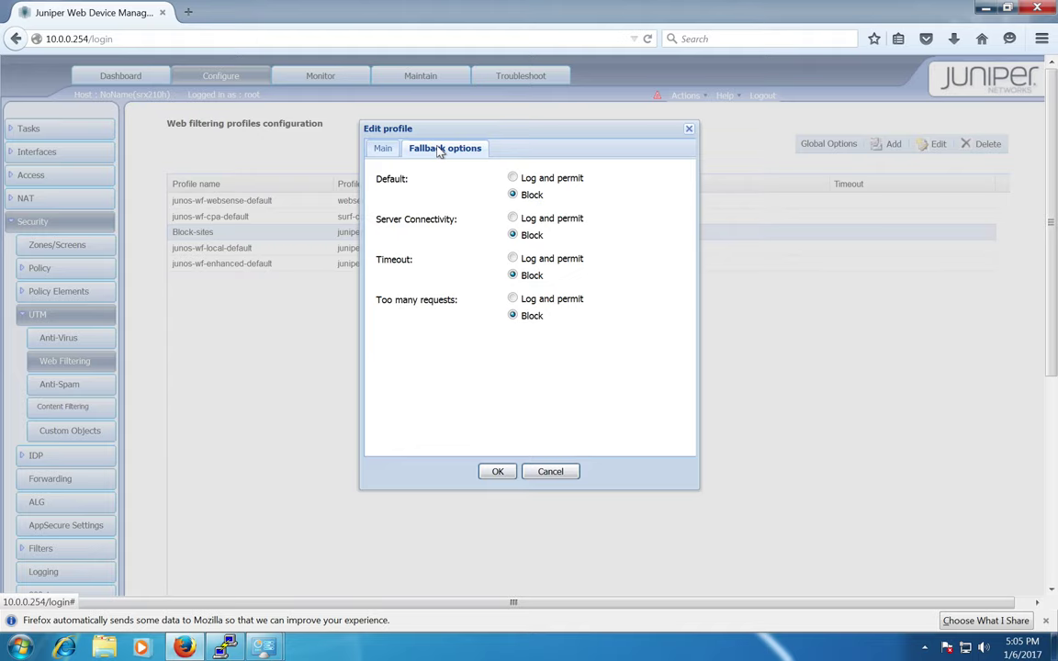
{"action": "left_click", "coordinate": [553, 471]}
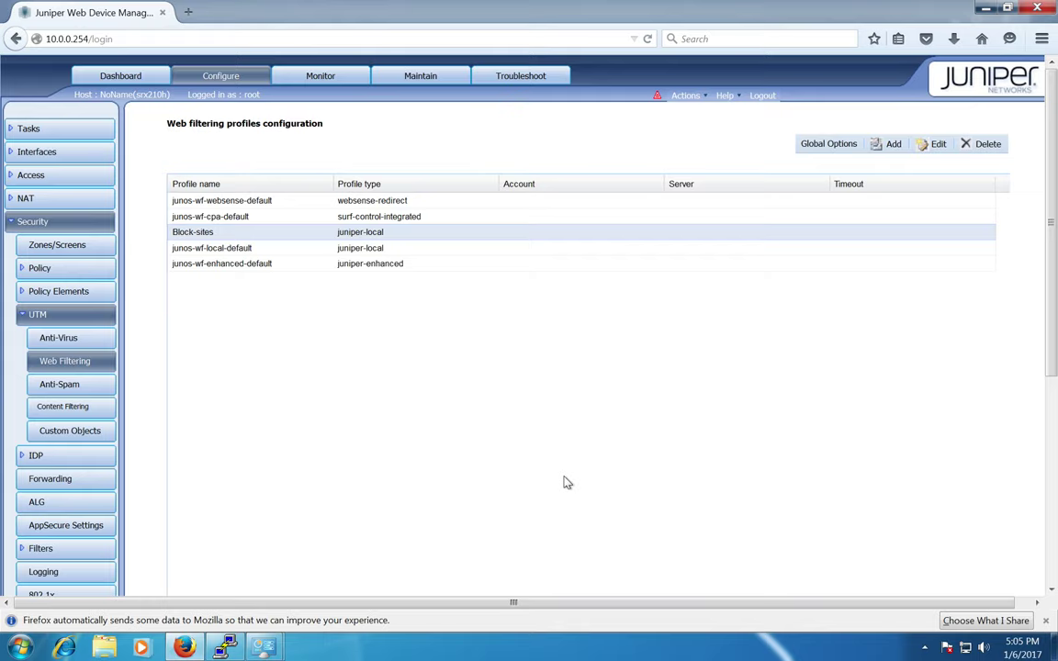
Reload the web filtering profiles list under Security > UTM, then switch to the Mac desktop.
{"action": "left_click", "coordinate": [43, 548]}
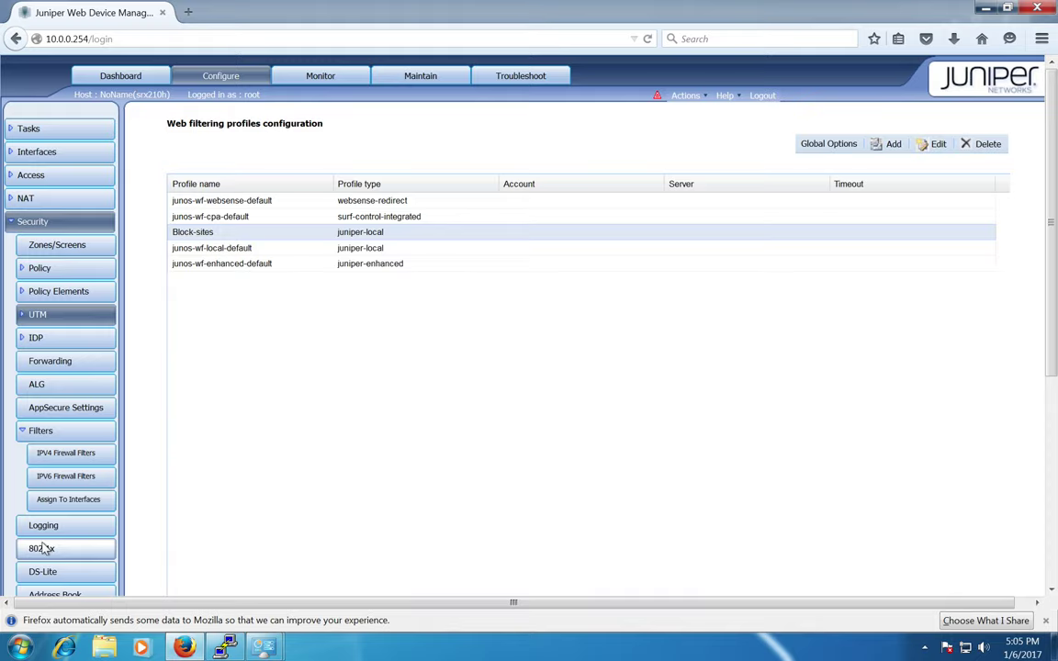
{"action": "scroll", "coordinate": [42, 549], "scroll_direction": "down", "scroll_amount": 4}
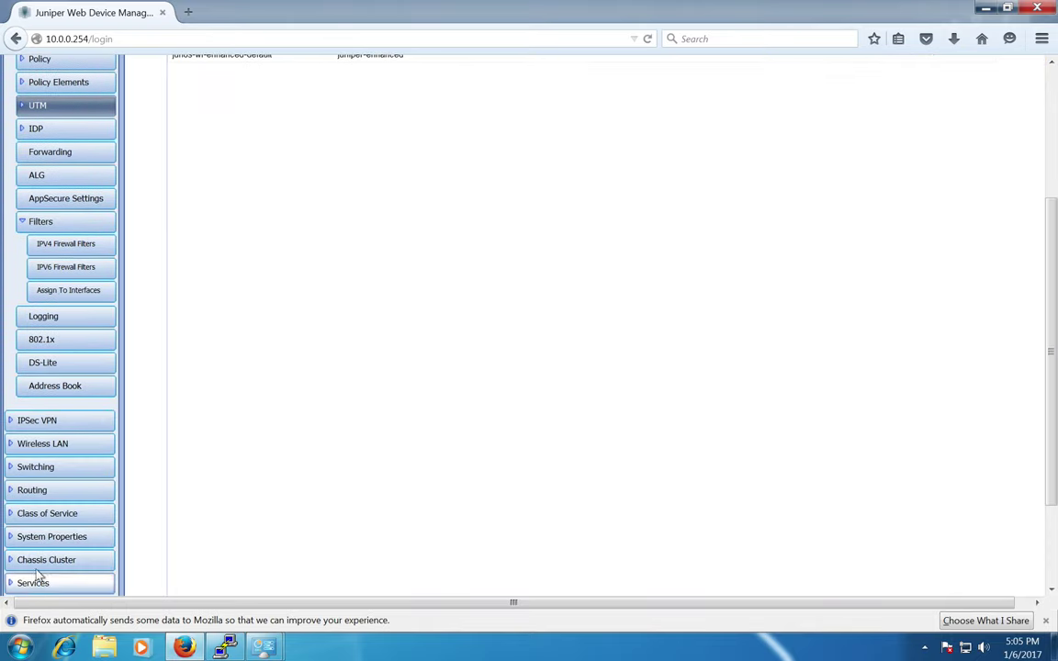
{"action": "scroll", "coordinate": [97, 326], "scroll_direction": "up", "scroll_amount": 3}
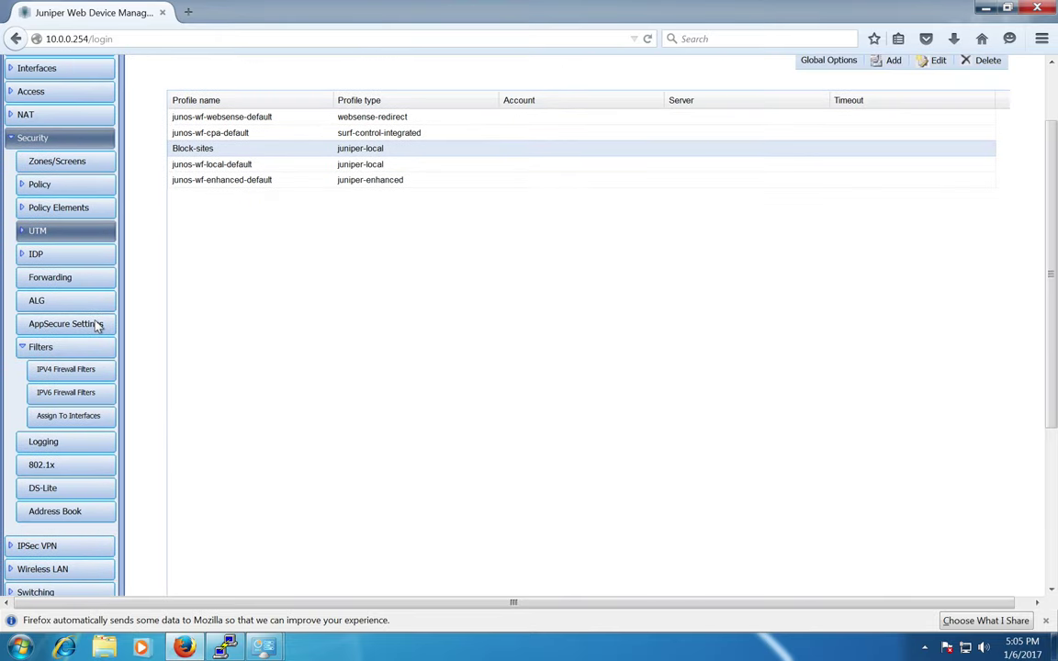
{"action": "scroll", "coordinate": [97, 326], "scroll_direction": "up", "scroll_amount": 2}
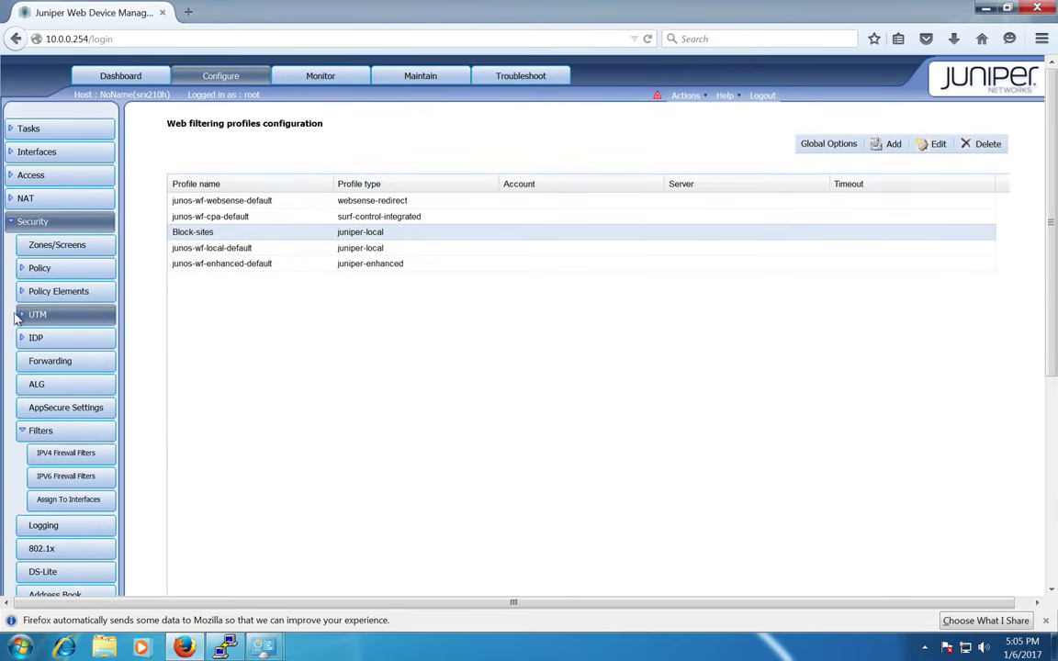
{"action": "left_click", "coordinate": [19, 315]}
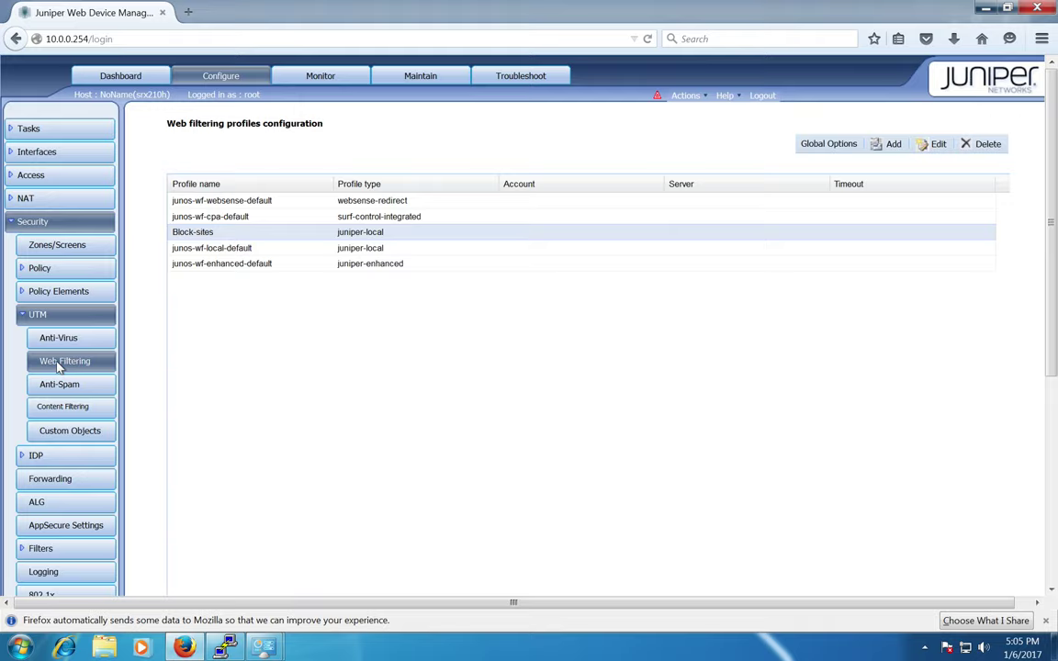
{"action": "left_click", "coordinate": [56, 365]}
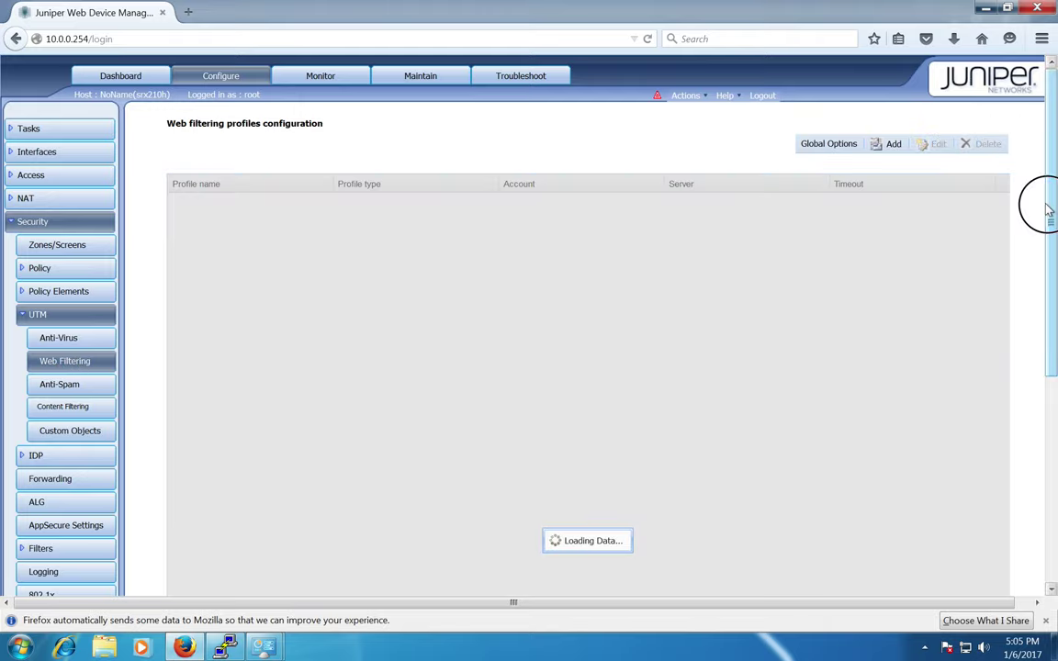
{"action": "scroll", "coordinate": [1041, 373], "scroll_direction": "down", "scroll_amount": 5}
{"action": "scroll", "coordinate": [1047, 64], "scroll_direction": "up", "scroll_amount": 5}
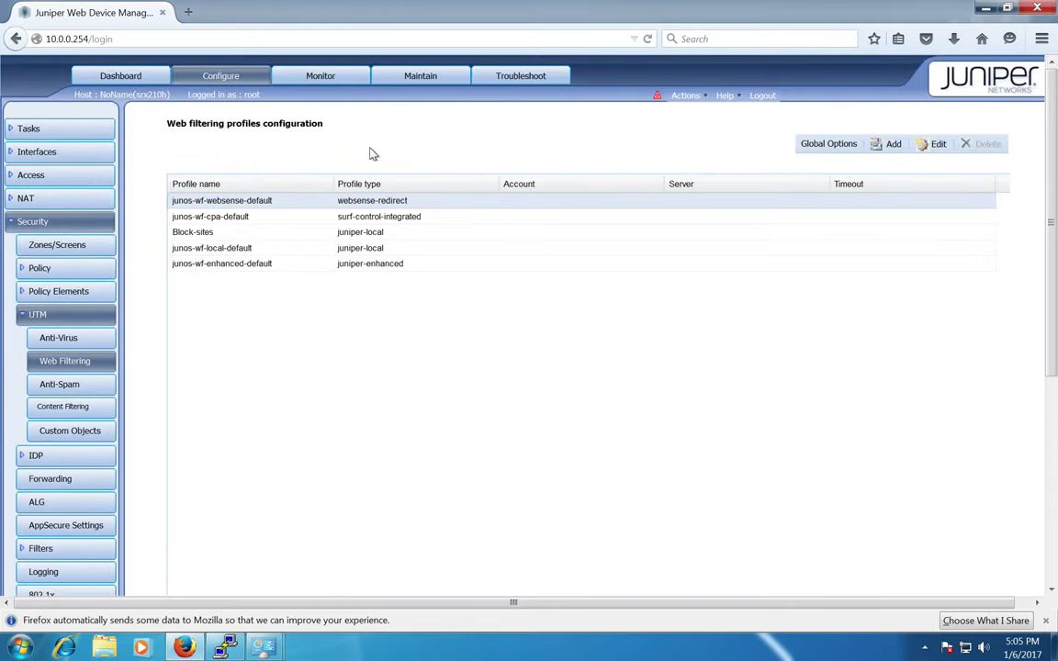
{"action": "key", "text": "ctrl+Left"}
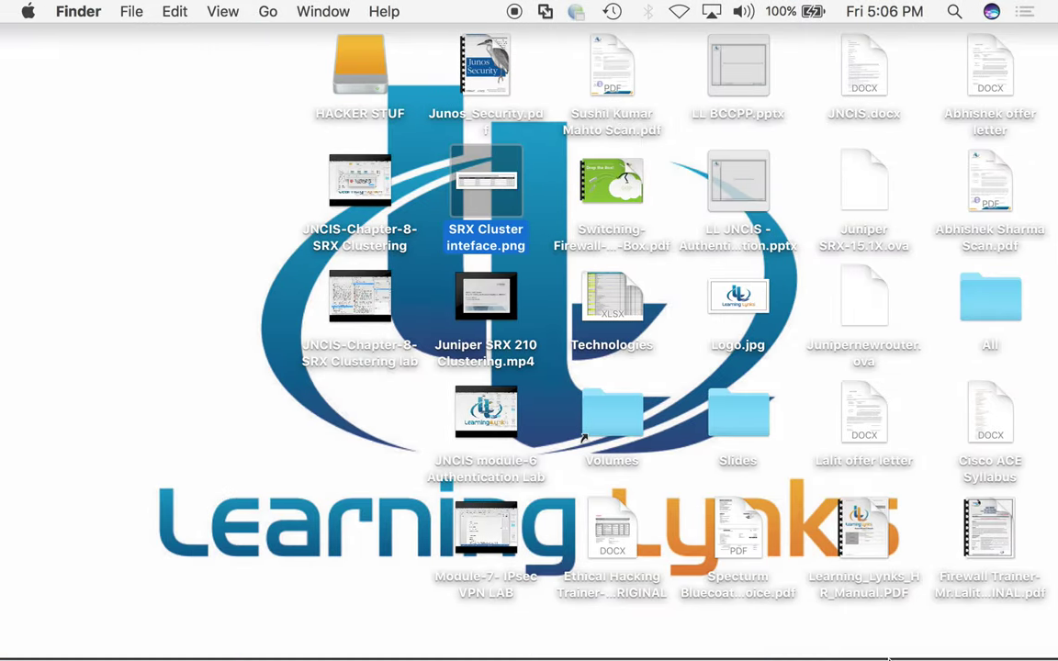
Search Google for 'juniper srx local web filtering' and open Juniper's local web filtering example.
{"action": "left_click", "coordinate": [909, 646]}
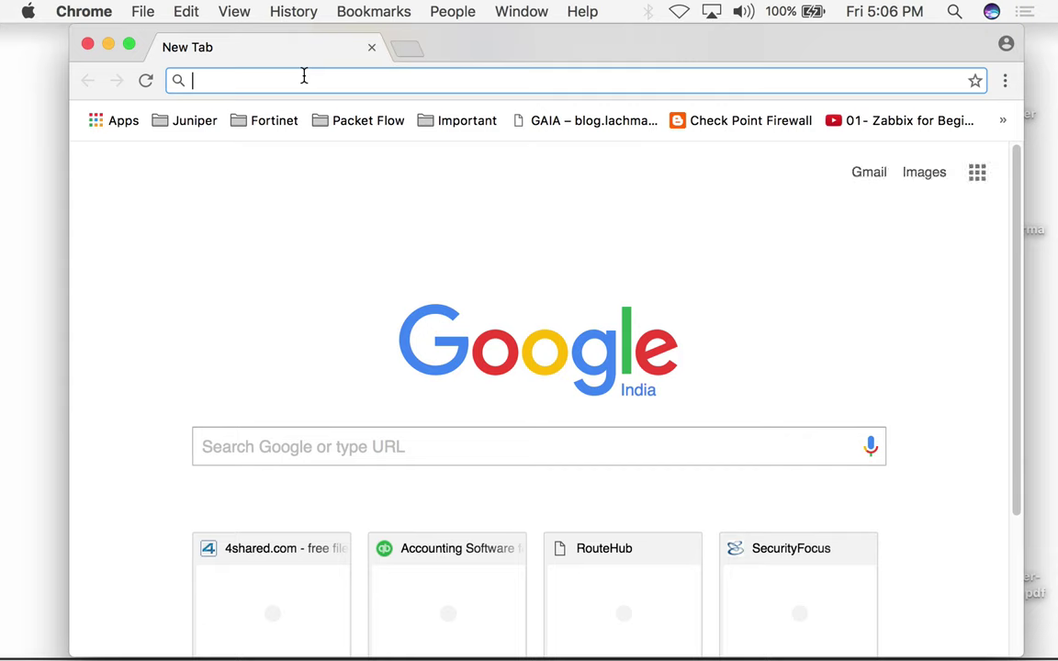
{"action": "type", "text": "juniper sexr"}
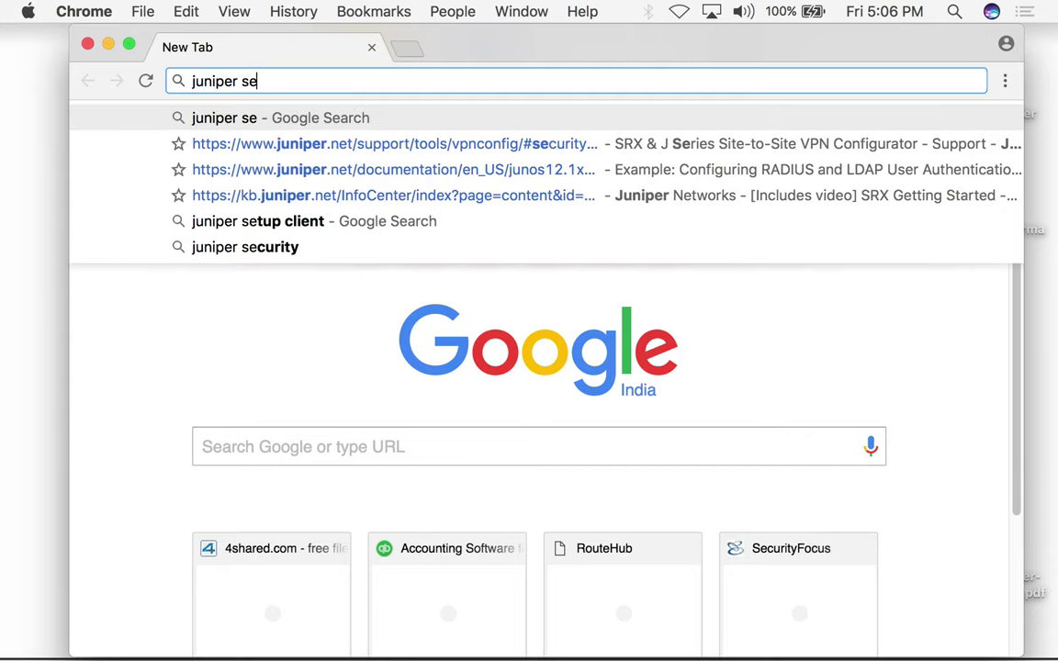
{"action": "key", "text": "BackSpace"}
{"action": "key", "text": "BackSpace"}
{"action": "key", "text": "BackSpace"}
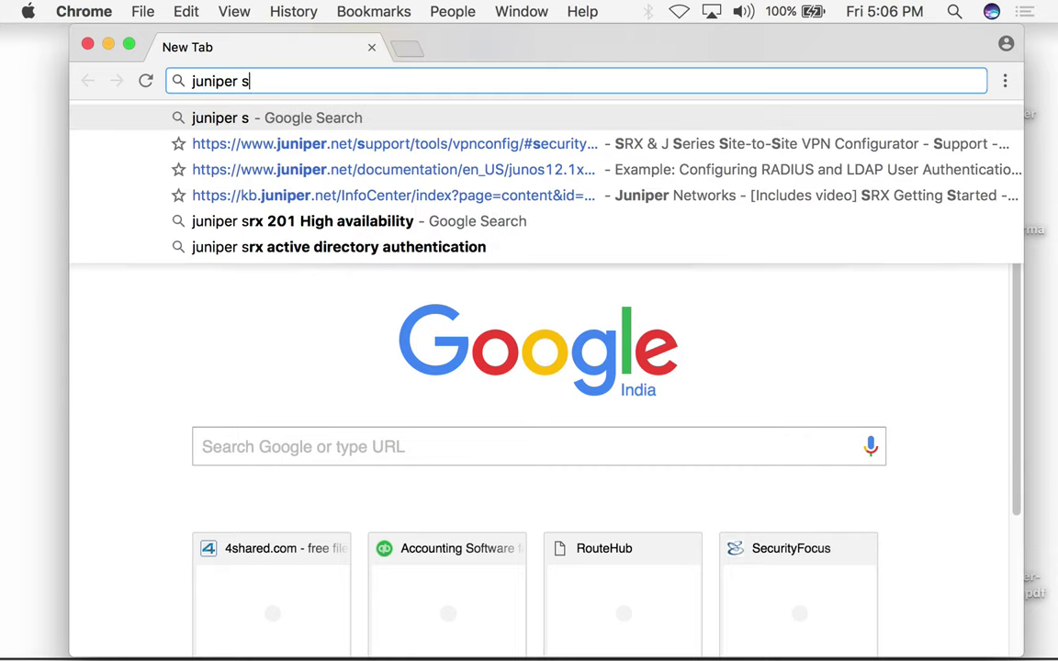
{"action": "type", "text": "rx"}
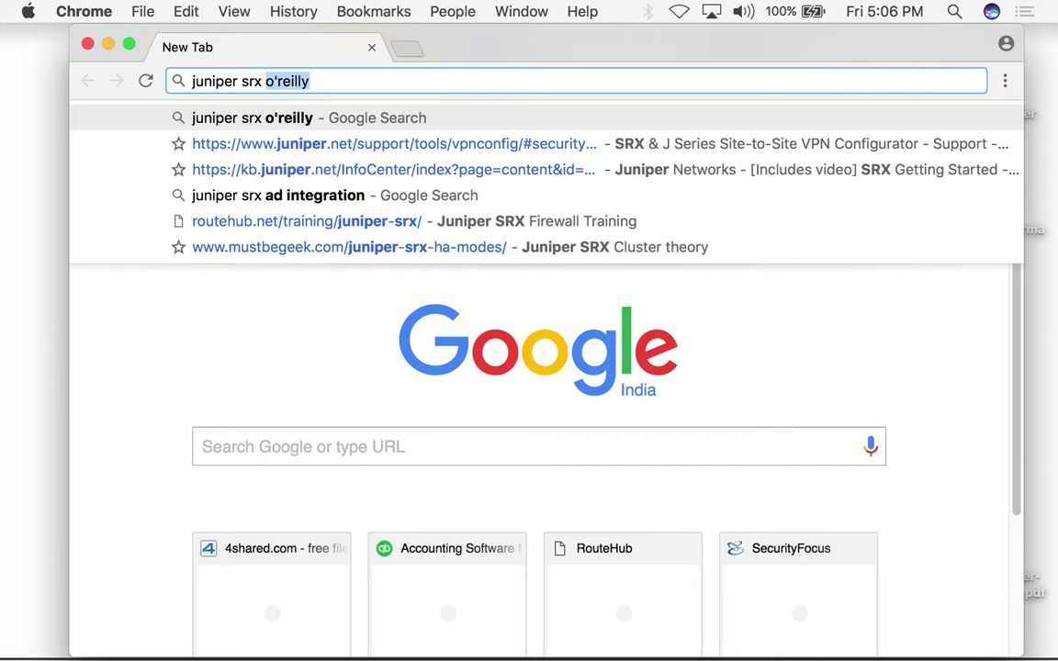
{"action": "type", "text": " local we"}
{"action": "key", "text": "Return"}
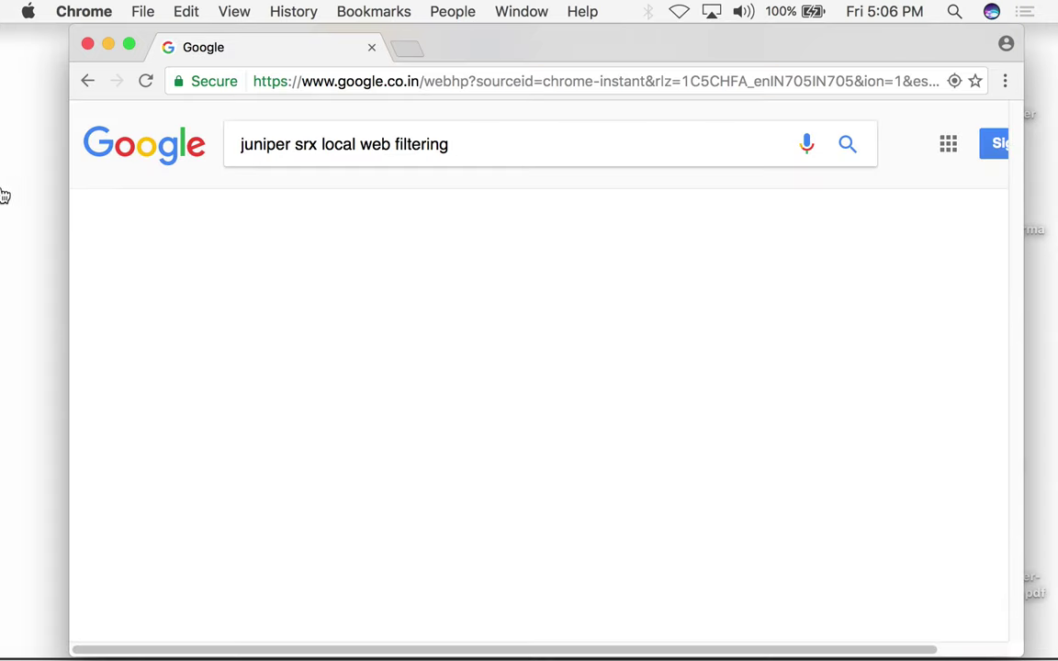
{"action": "left_click", "coordinate": [467, 296]}
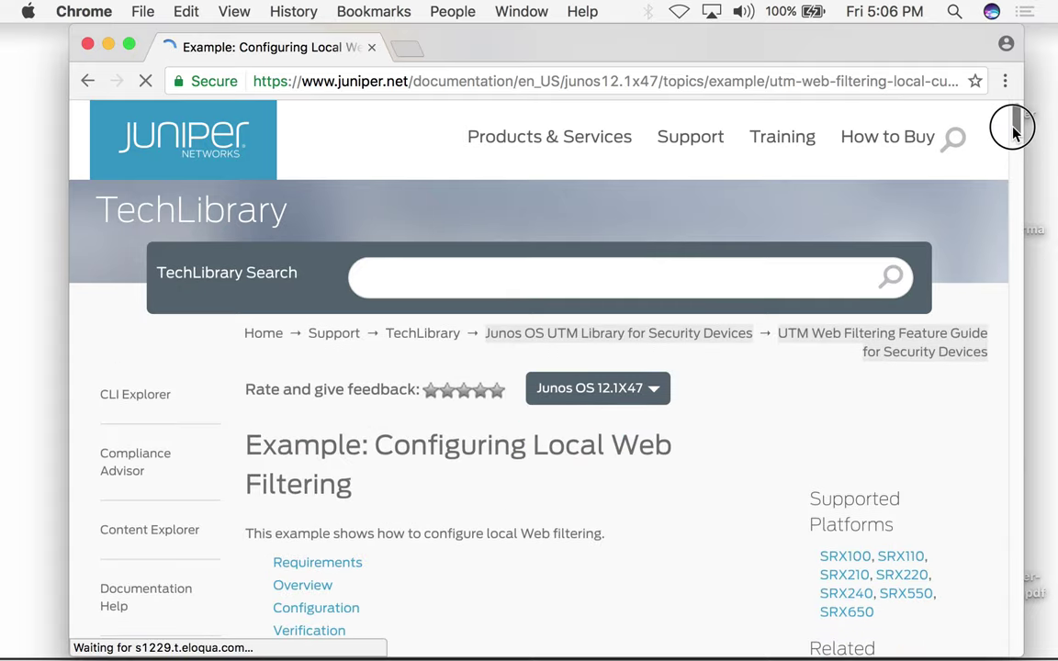
Read the custom objects CLI commands, selecting the example URL, then return to the search results.
{"action": "left_click_drag", "start_coordinate": [1013, 131], "coordinate": [1017, 216]}
{"action": "left_click", "coordinate": [525, 236]}
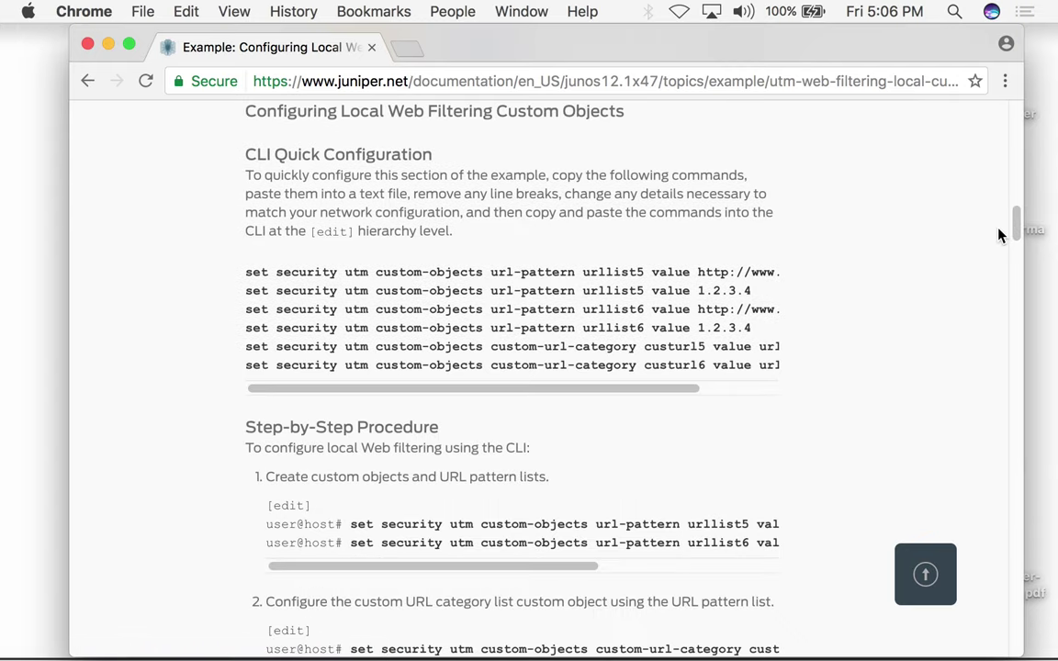
{"action": "left_click_drag", "start_coordinate": [1016, 229], "coordinate": [1033, 213]}
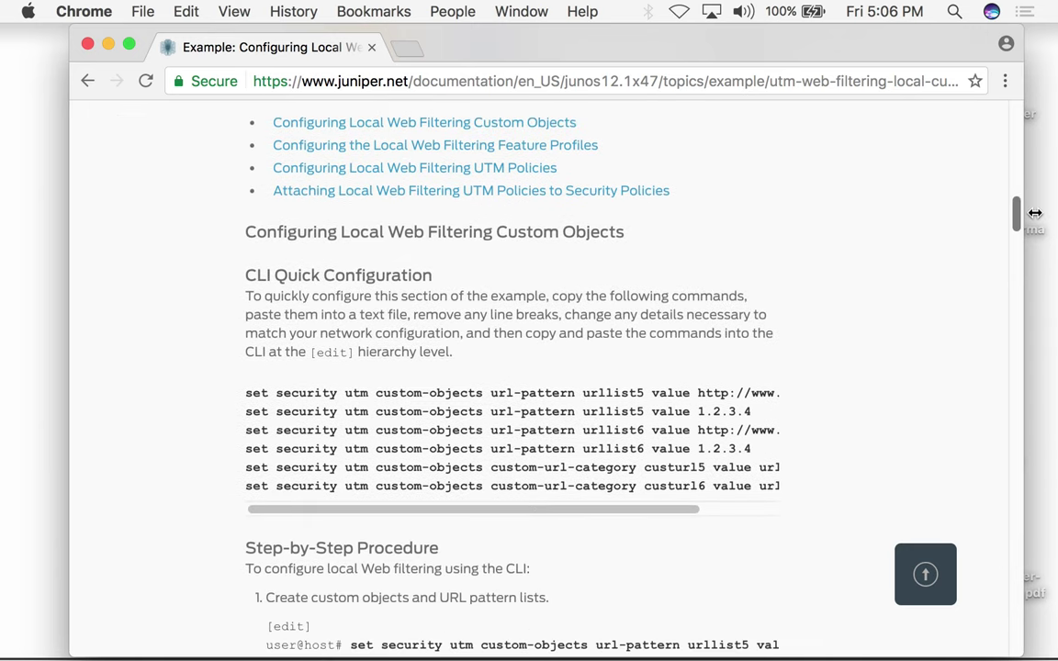
{"action": "left_click_drag", "start_coordinate": [353, 390], "coordinate": [773, 394]}
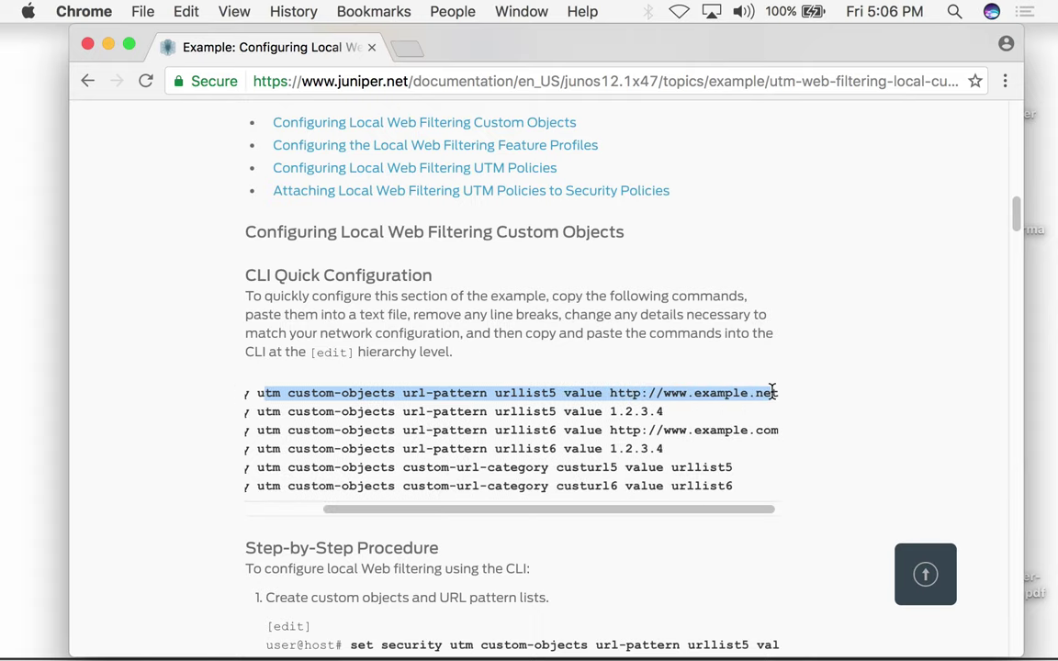
{"action": "left_click", "coordinate": [452, 393]}
{"action": "right_click", "coordinate": [420, 393]}
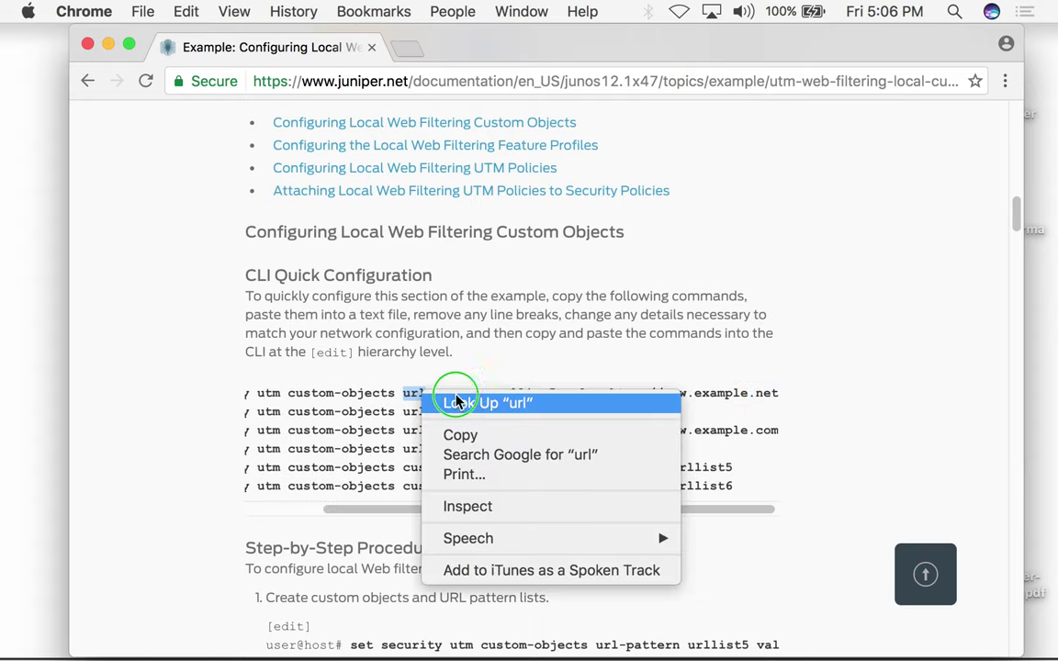
{"action": "left_click", "coordinate": [607, 397]}
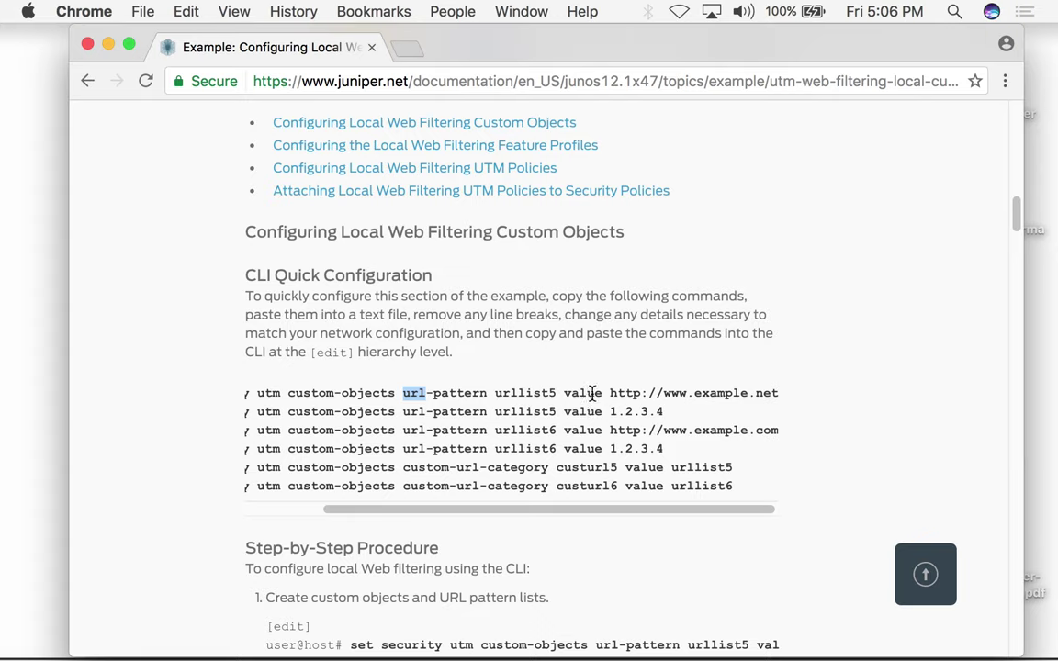
{"action": "left_click_drag", "start_coordinate": [608, 394], "coordinate": [776, 400]}
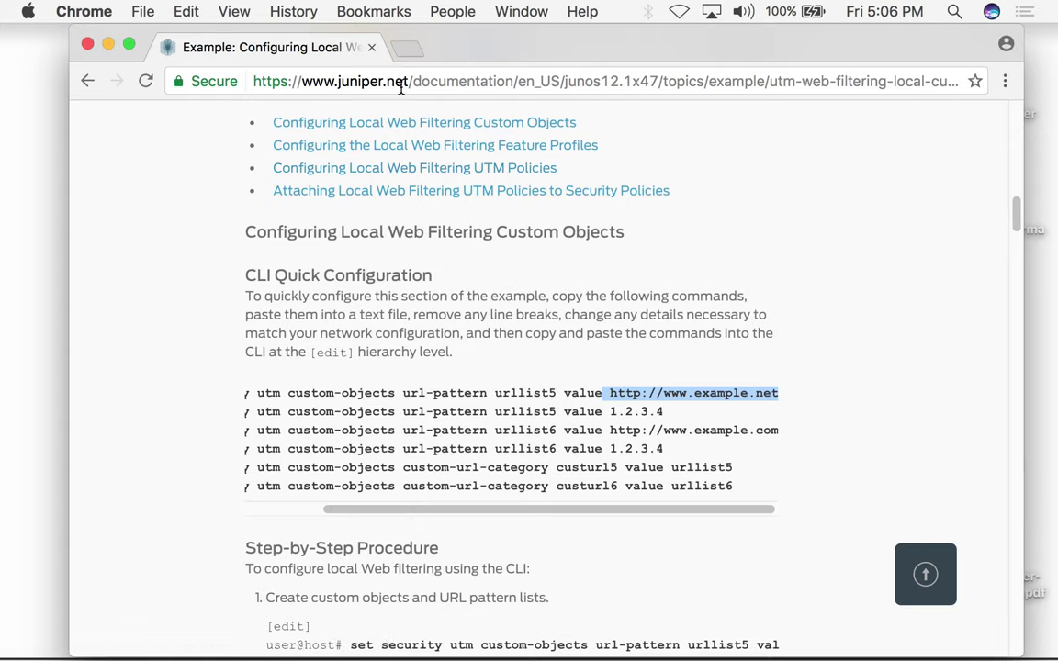
{"action": "left_click", "coordinate": [87, 80]}
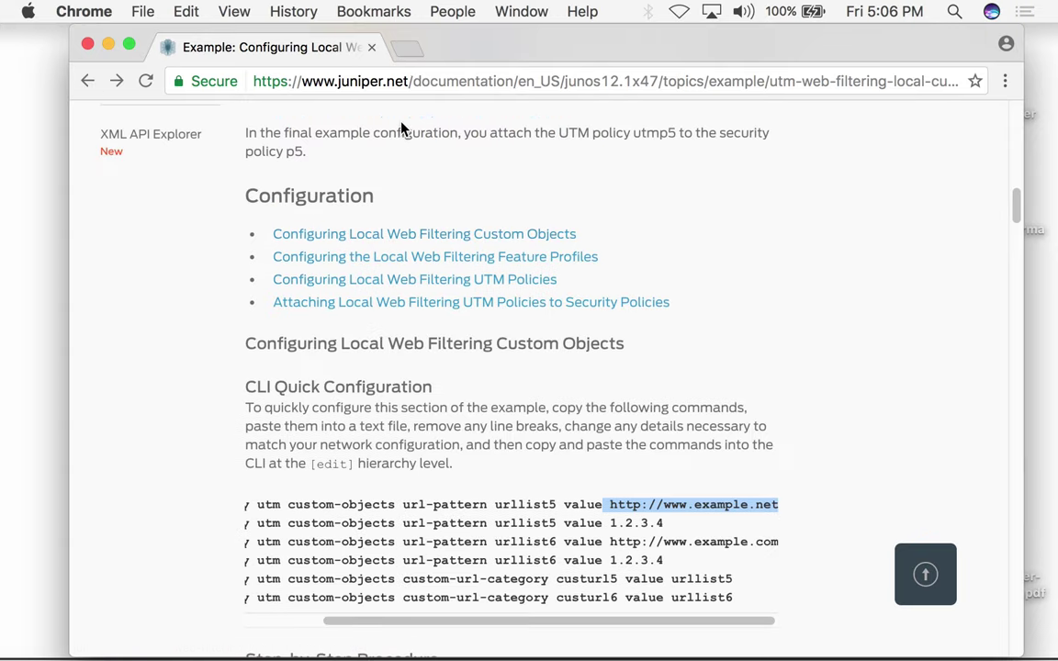
{"action": "left_click", "coordinate": [87, 79]}
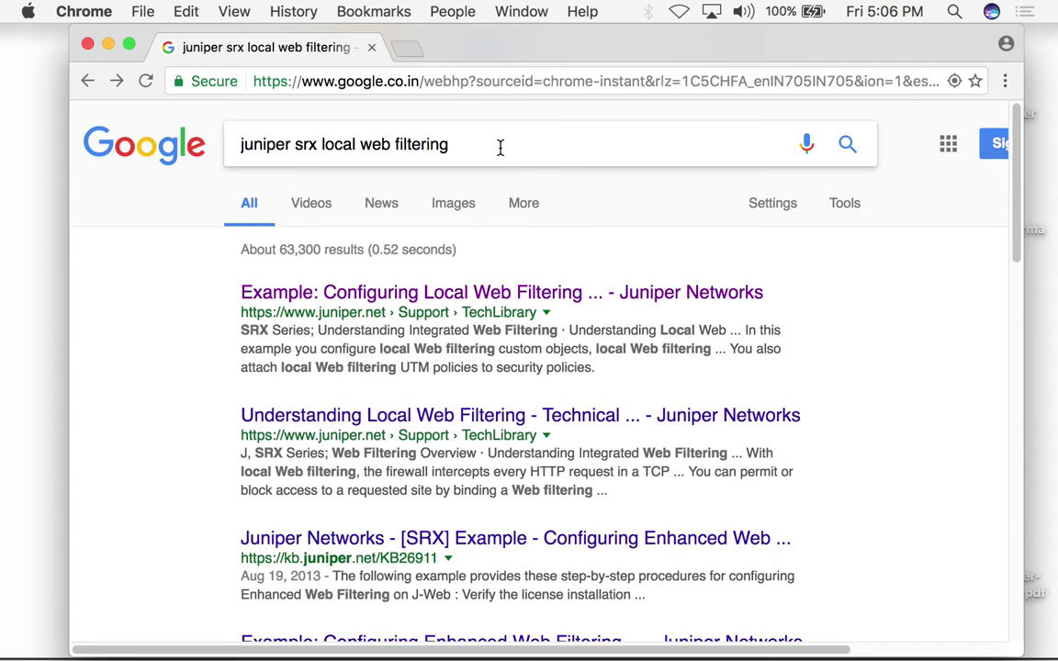
Refine the search with 'using j-web' and open the Enhanced Web Filtering via J-Web article KB26911.
{"action": "type", "text": "using "}
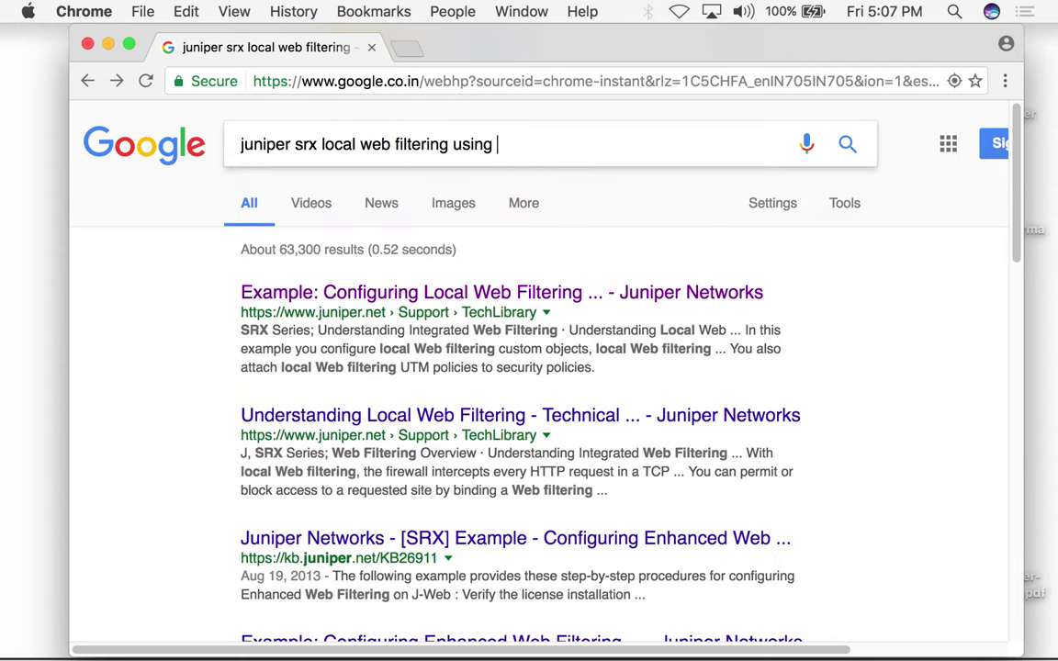
{"action": "type", "text": "j-web"}
{"action": "key", "text": "Return"}
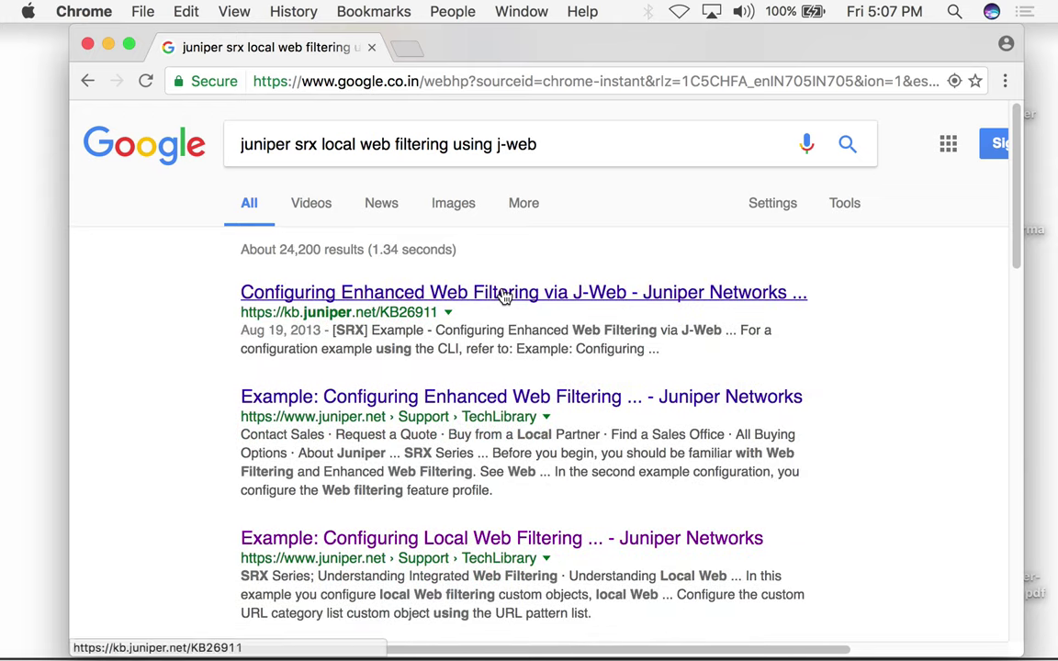
{"action": "left_click", "coordinate": [503, 294]}
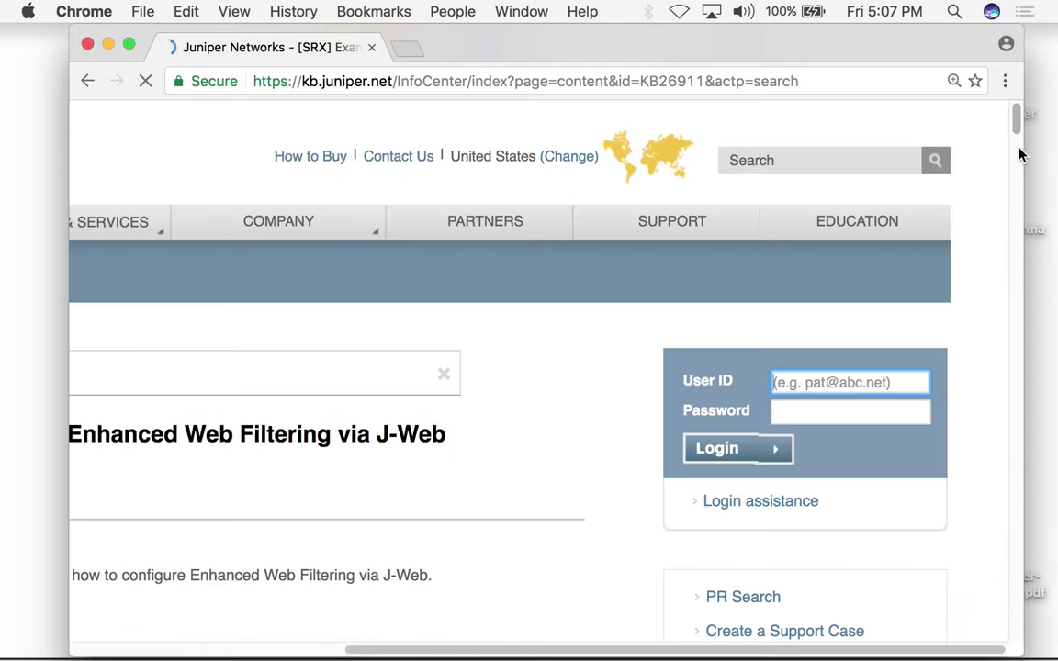
Read the article's Licenses, Global options and Juniper enhanced tab steps.
{"action": "left_click_drag", "start_coordinate": [664, 650], "coordinate": [350, 643]}
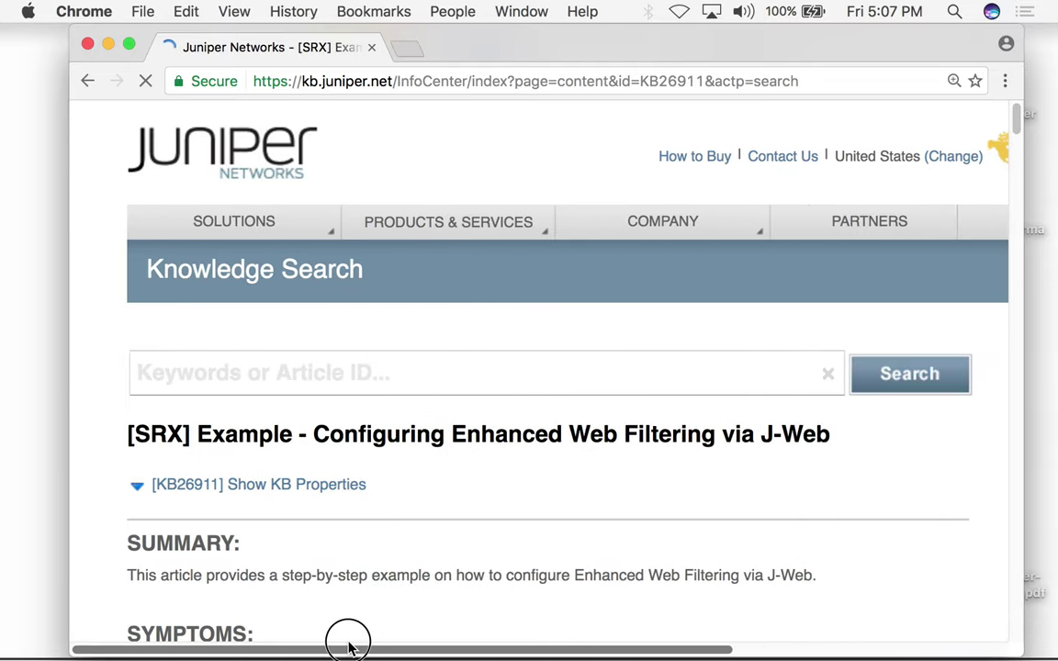
{"action": "left_click_drag", "start_coordinate": [1016, 118], "coordinate": [1018, 171]}
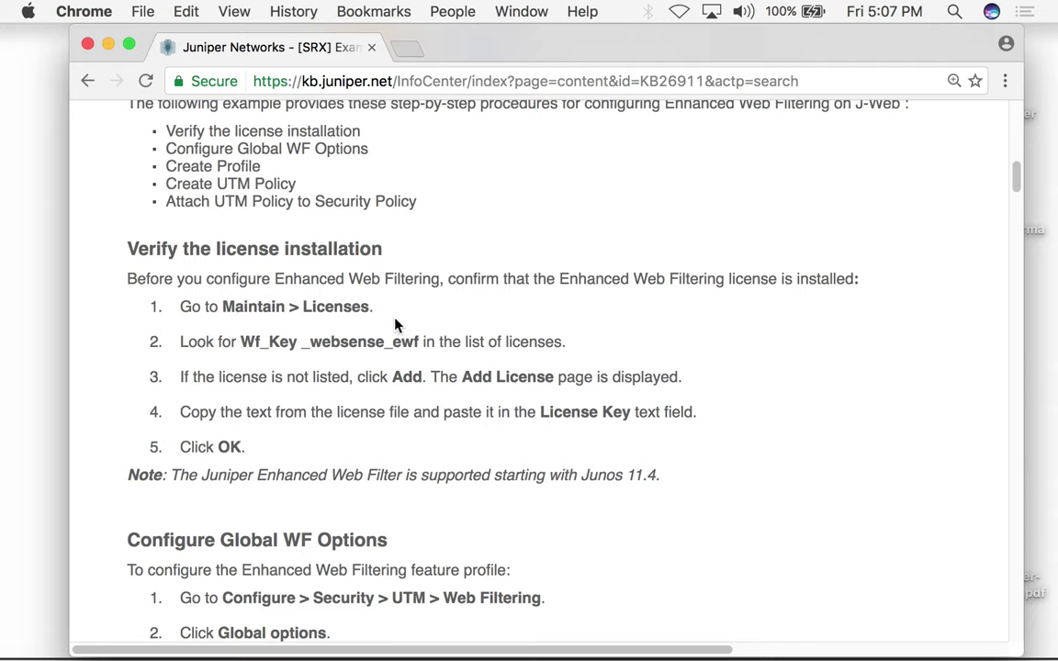
{"action": "left_click_drag", "start_coordinate": [379, 312], "coordinate": [283, 306]}
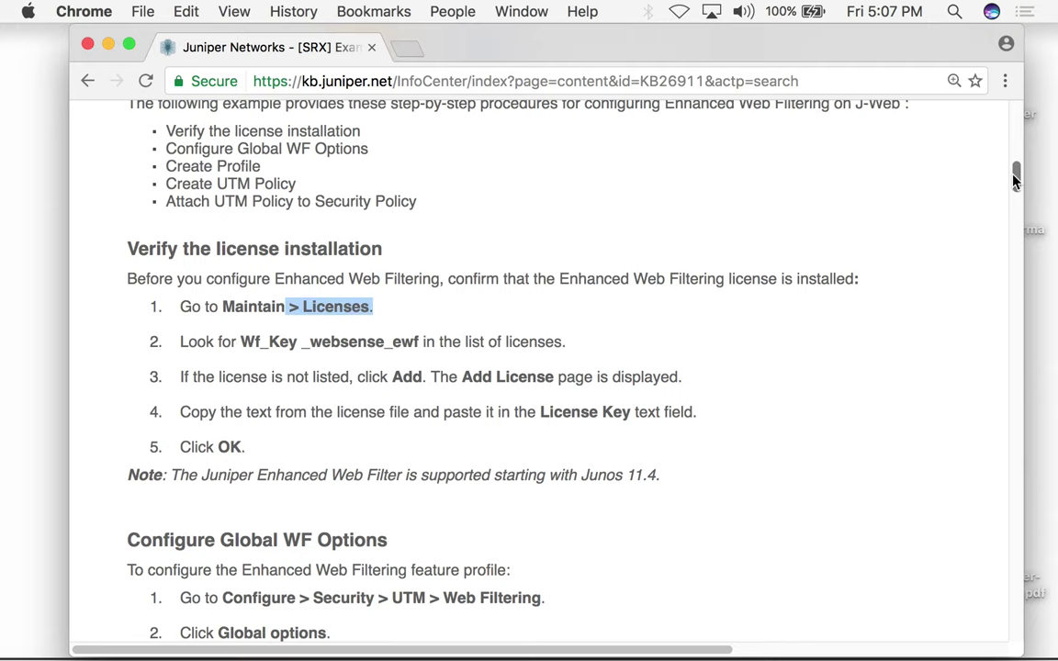
{"action": "left_click_drag", "start_coordinate": [1018, 177], "coordinate": [1016, 209]}
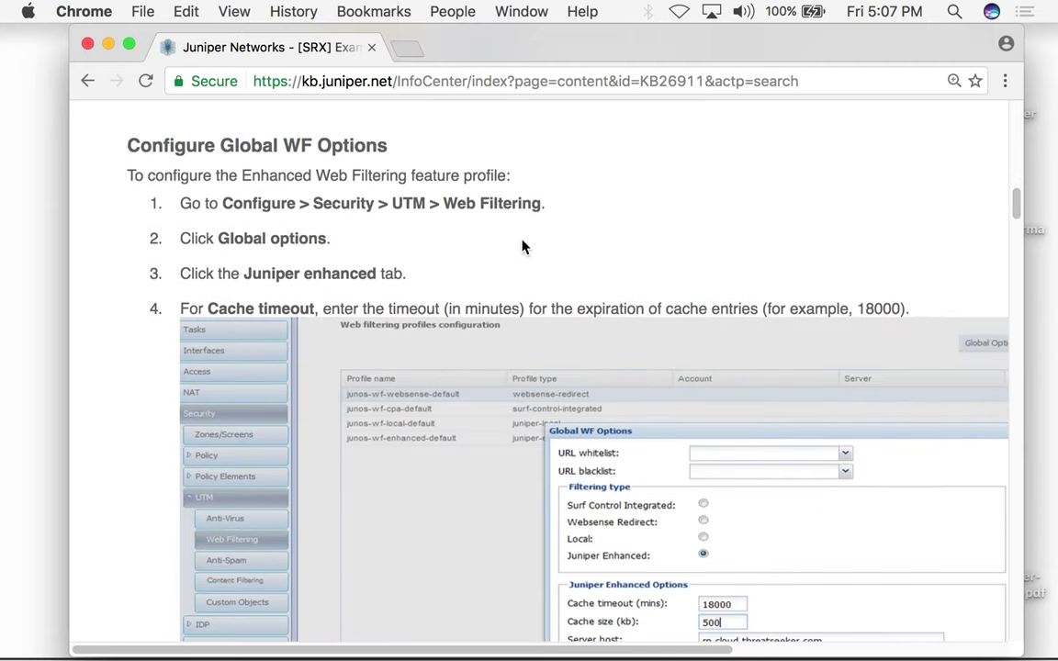
{"action": "left_click_drag", "start_coordinate": [467, 203], "coordinate": [548, 203]}
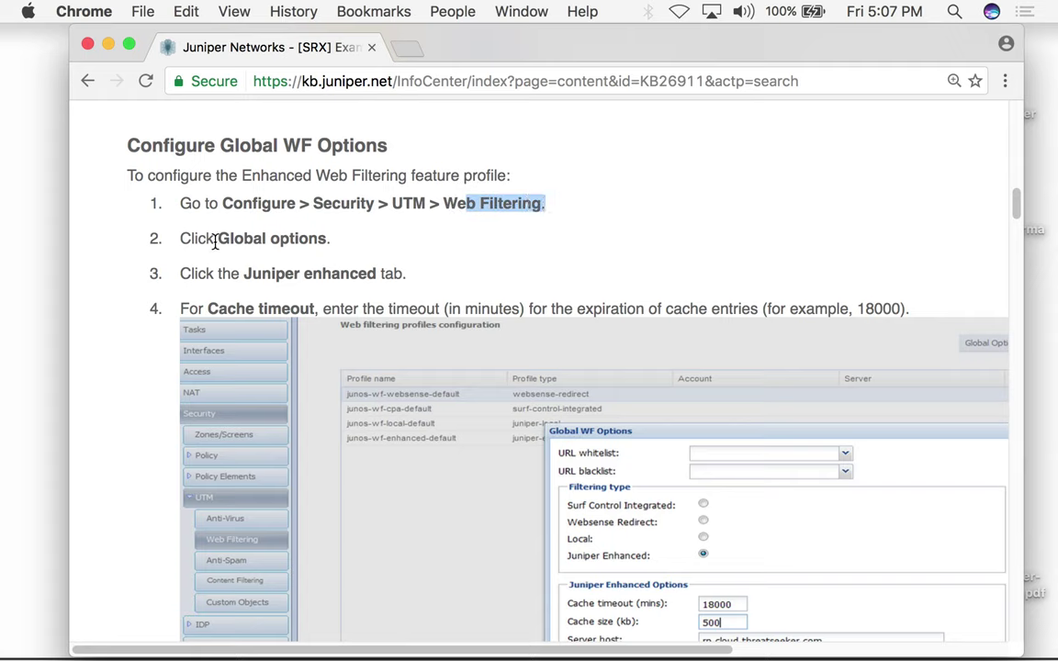
{"action": "left_click_drag", "start_coordinate": [230, 238], "coordinate": [378, 243]}
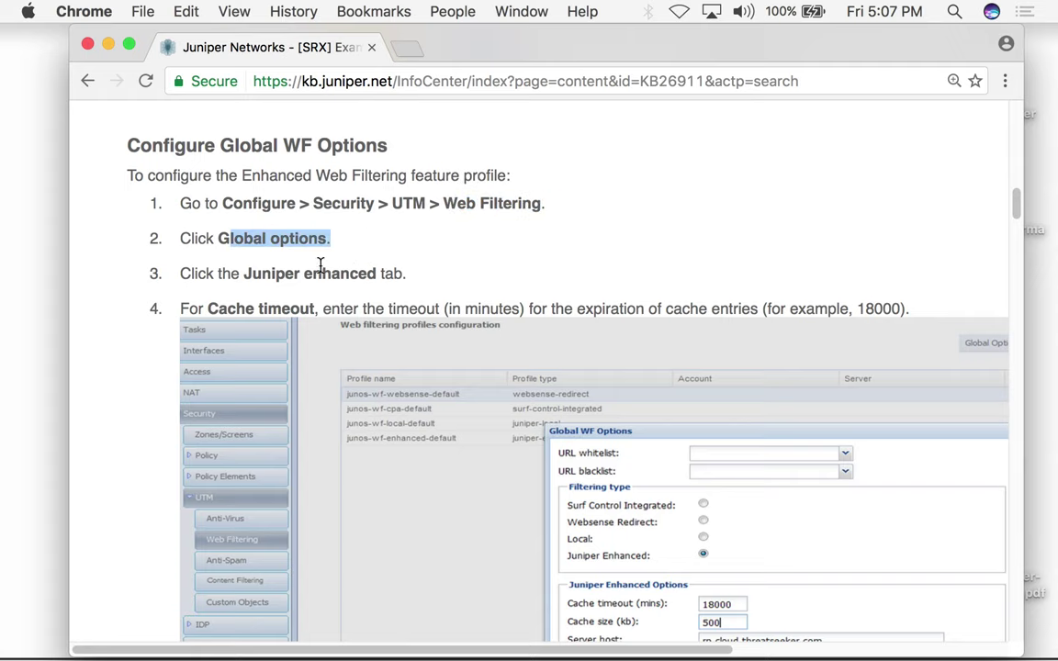
{"action": "left_click_drag", "start_coordinate": [248, 274], "coordinate": [407, 287]}
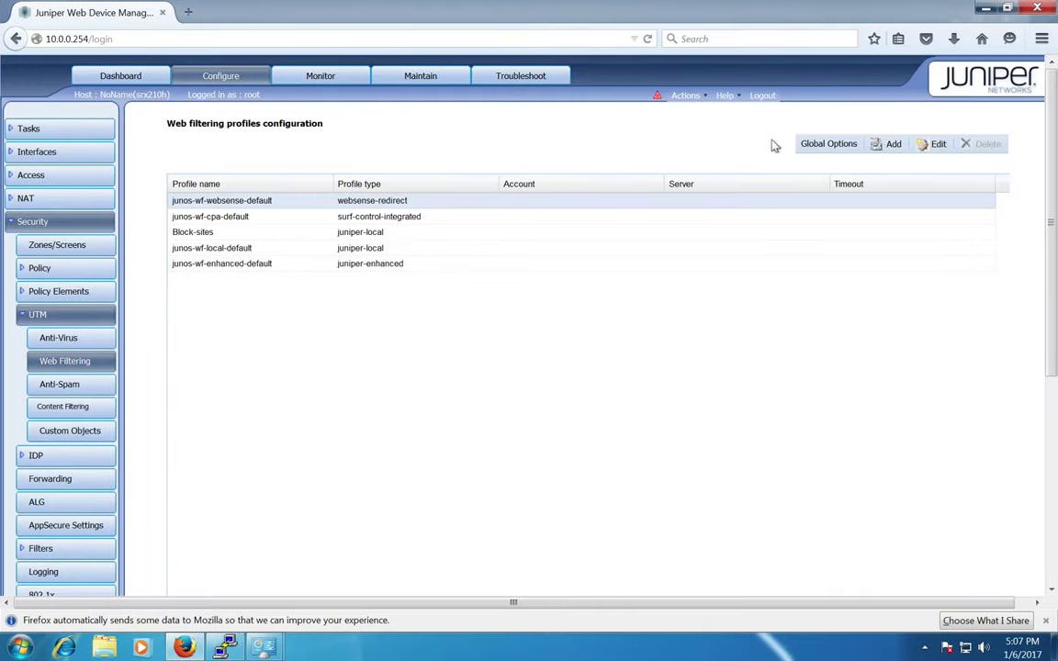
In Global WF Options, choose Juniper Enhanced as the filtering type and save.
{"action": "left_click", "coordinate": [815, 144]}
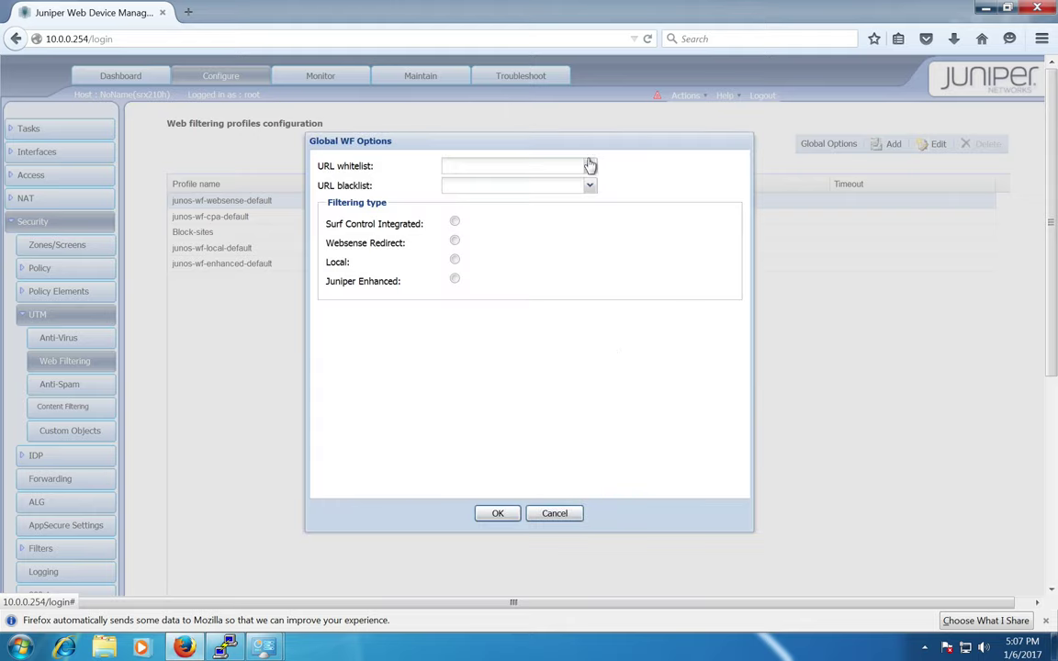
{"action": "left_click", "coordinate": [455, 281]}
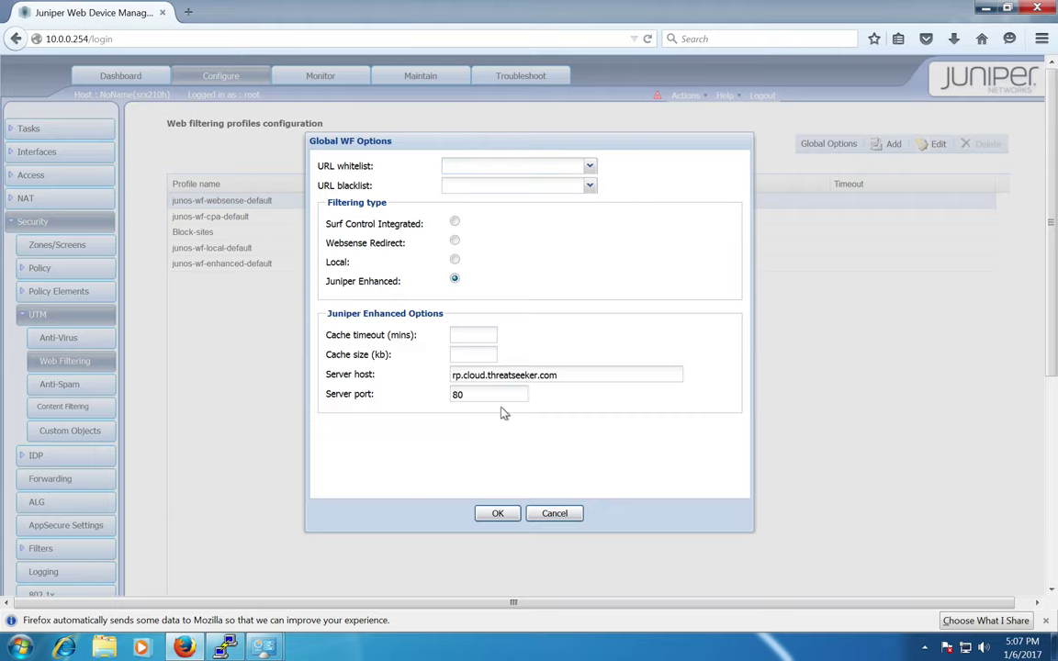
{"action": "left_click", "coordinate": [495, 512]}
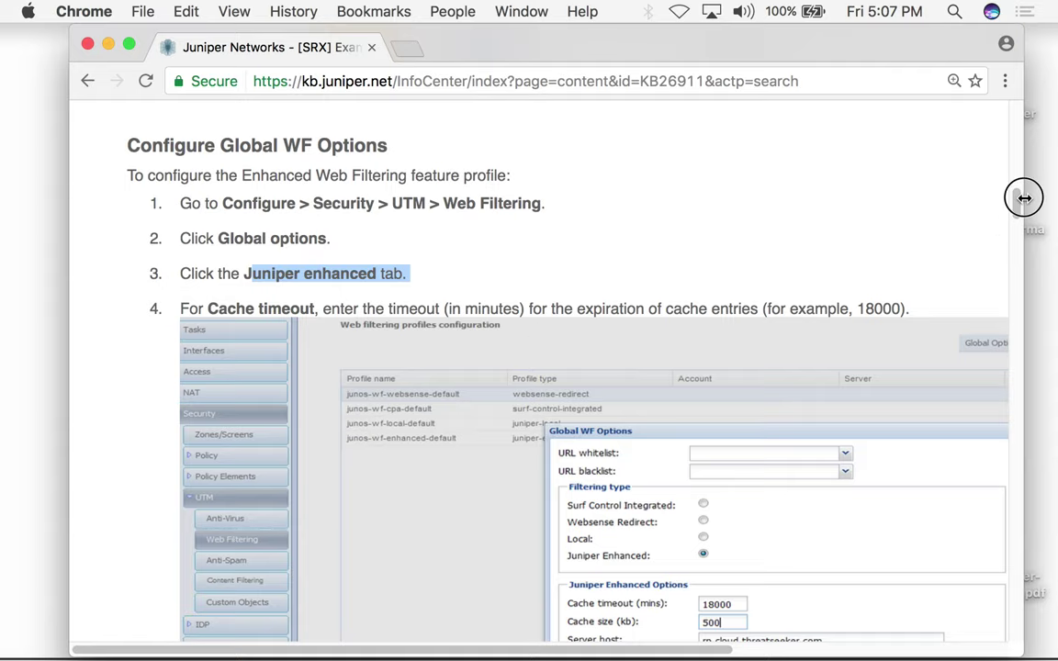
Scroll KB26911 down to the remaining Global WF Options and Create Profile steps.
{"action": "left_click_drag", "start_coordinate": [1021, 203], "coordinate": [1027, 266]}
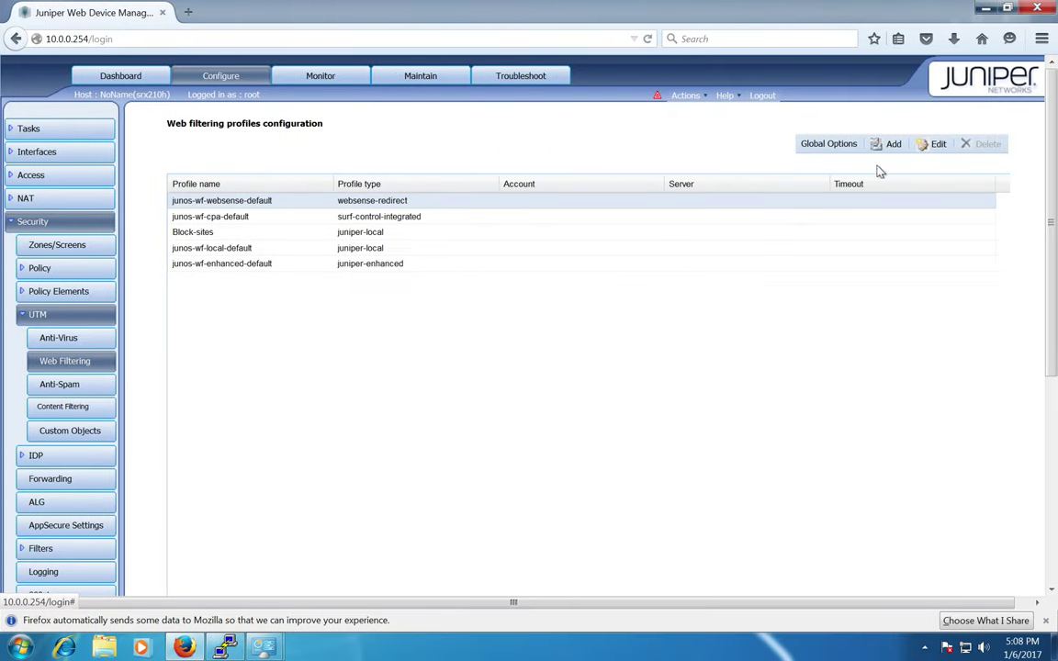
Look over the existing Block-sites profile unchanged, then begin adding a new web filtering profile.
{"action": "left_click", "coordinate": [891, 144]}
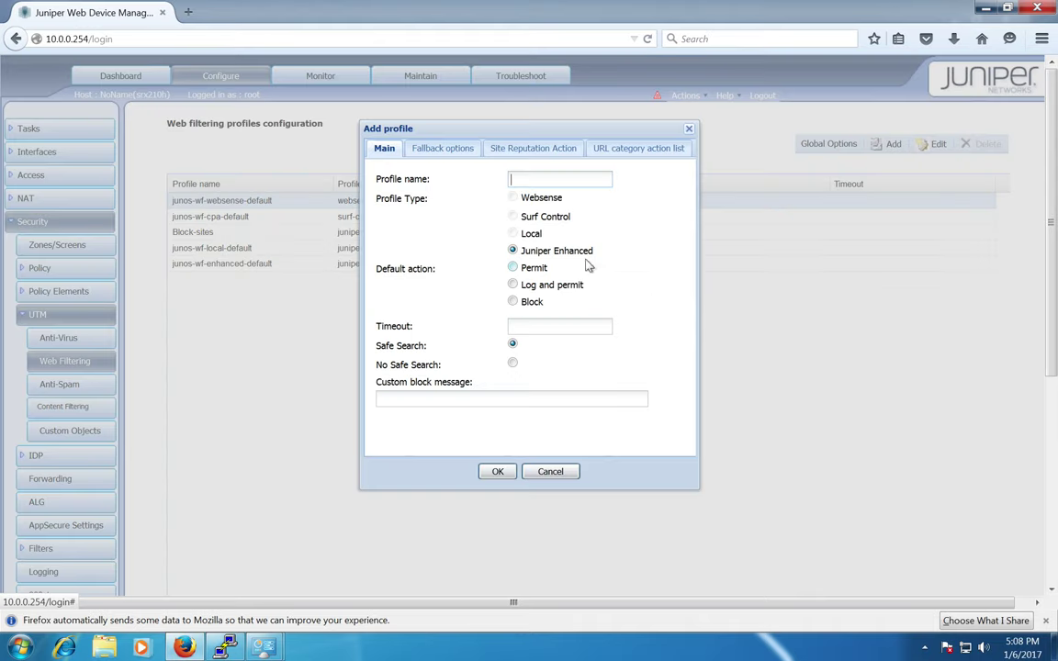
{"action": "left_click", "coordinate": [550, 471]}
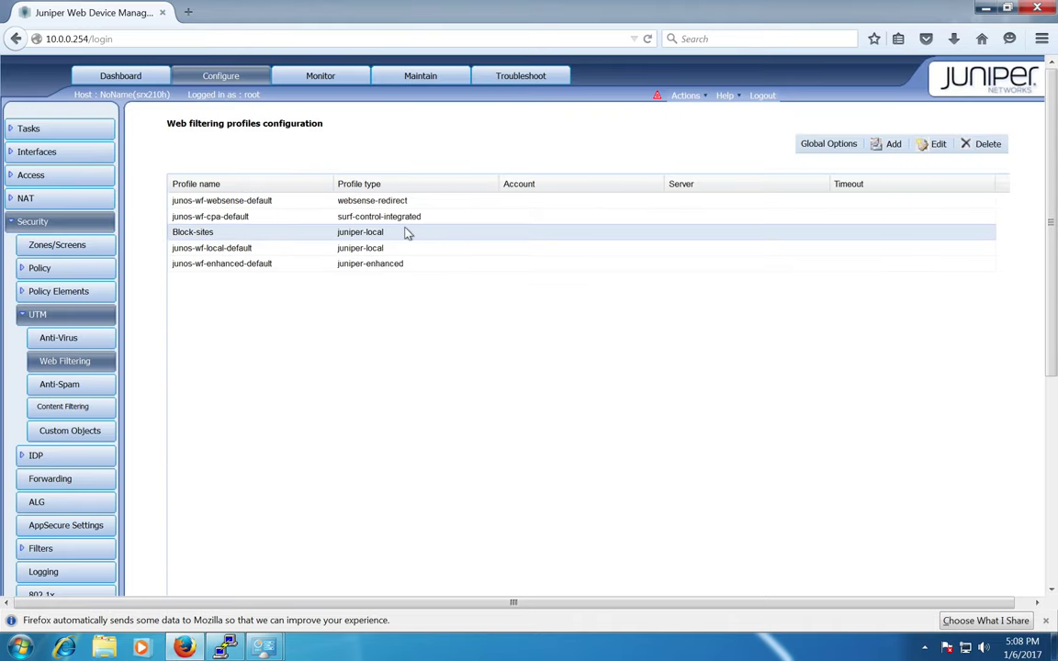
{"action": "left_click", "coordinate": [935, 144]}
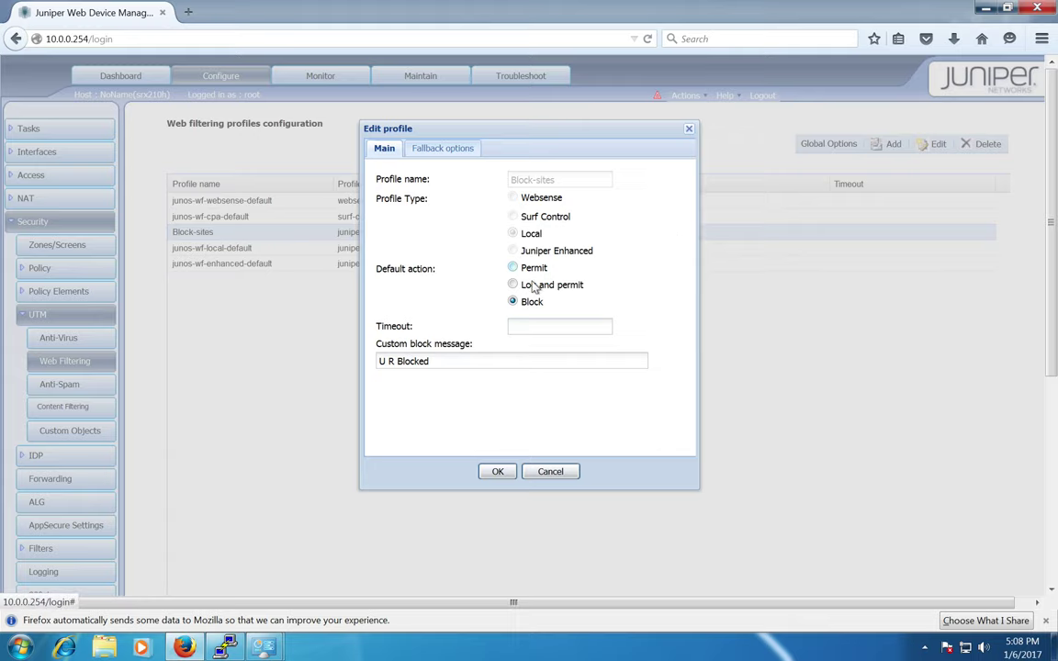
{"action": "double_click", "coordinate": [530, 254]}
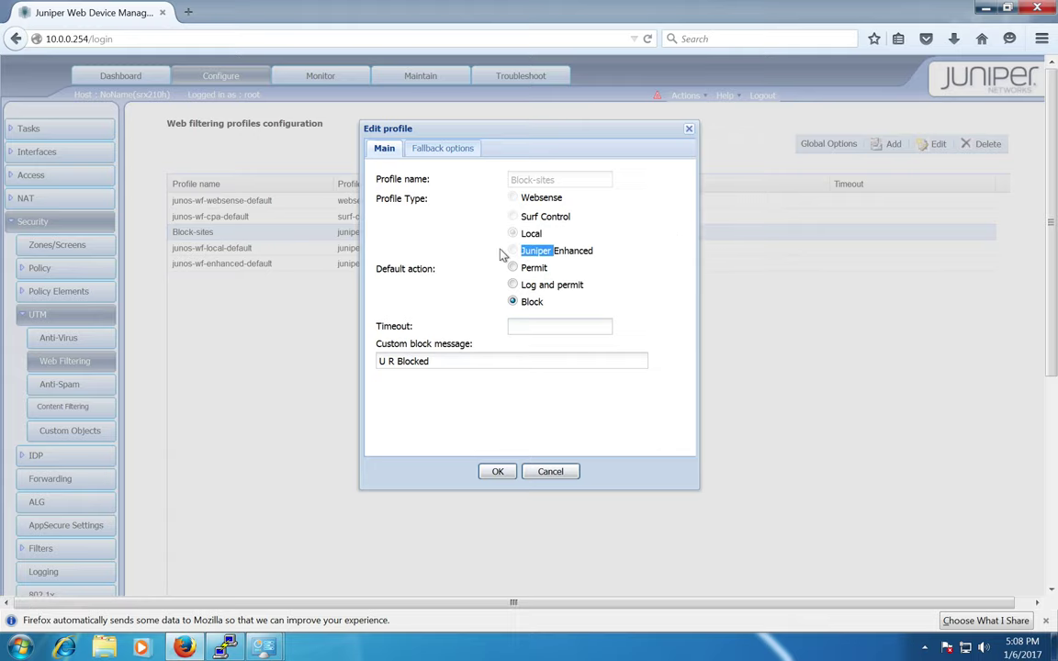
{"action": "left_click", "coordinate": [551, 471]}
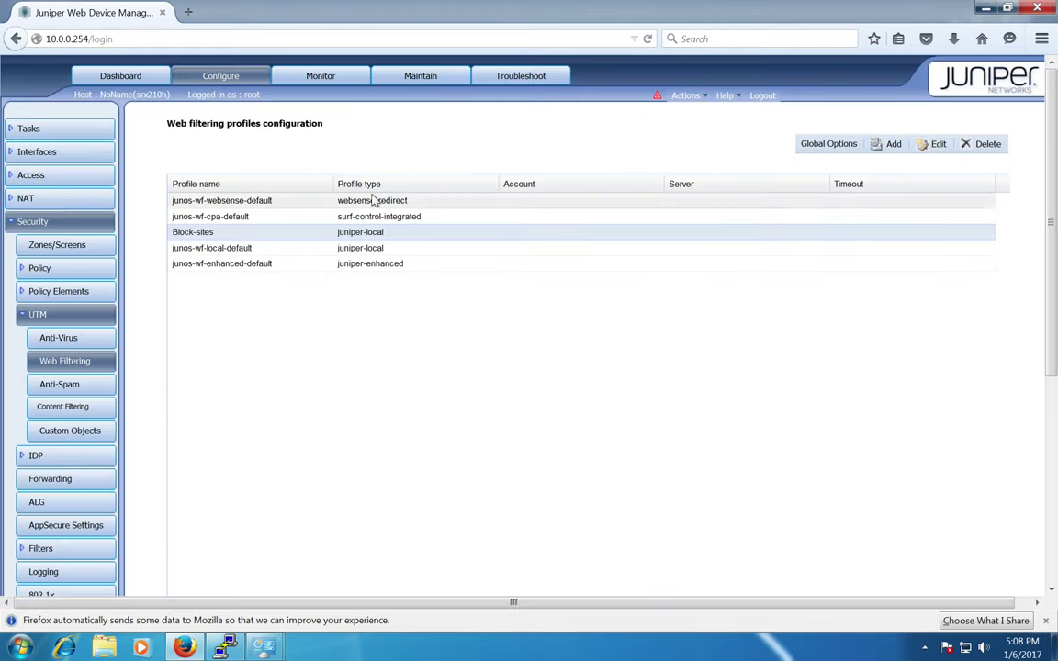
{"action": "left_click", "coordinate": [879, 145]}
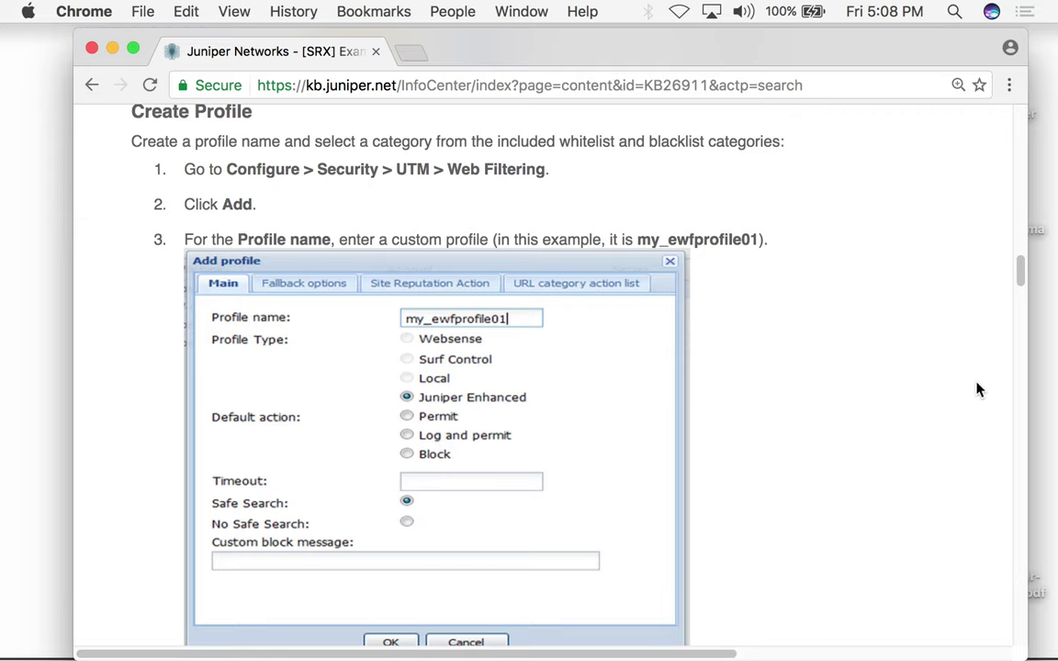
Scroll KB26911 down to the Create Profile steps 1–4.
{"action": "left_click_drag", "start_coordinate": [1021, 271], "coordinate": [1023, 285]}
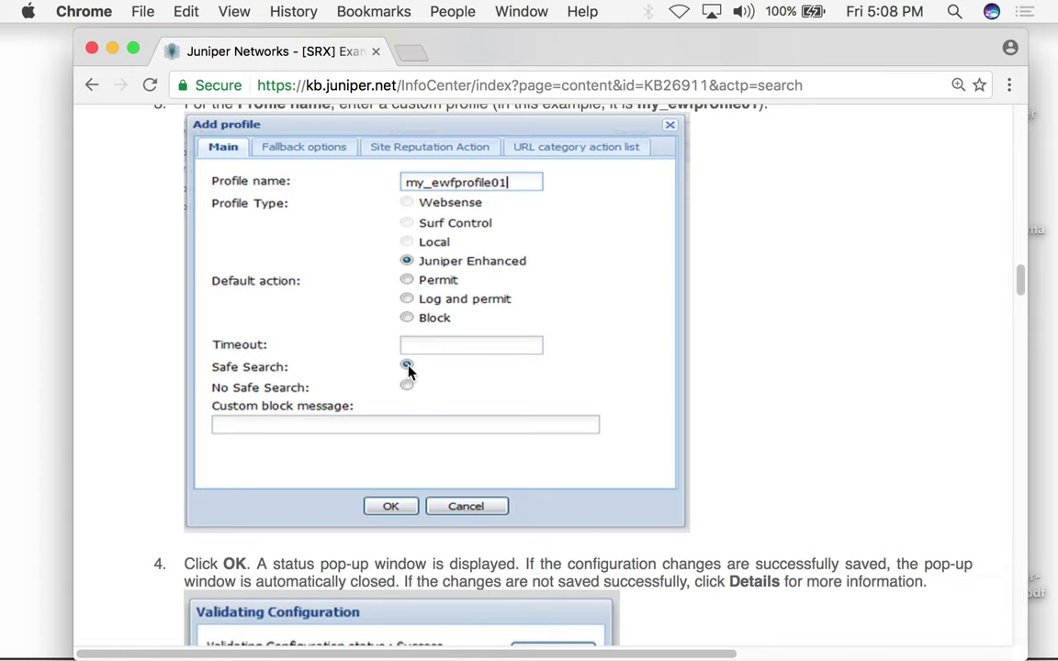
{"action": "left_click_drag", "start_coordinate": [1021, 280], "coordinate": [1021, 303]}
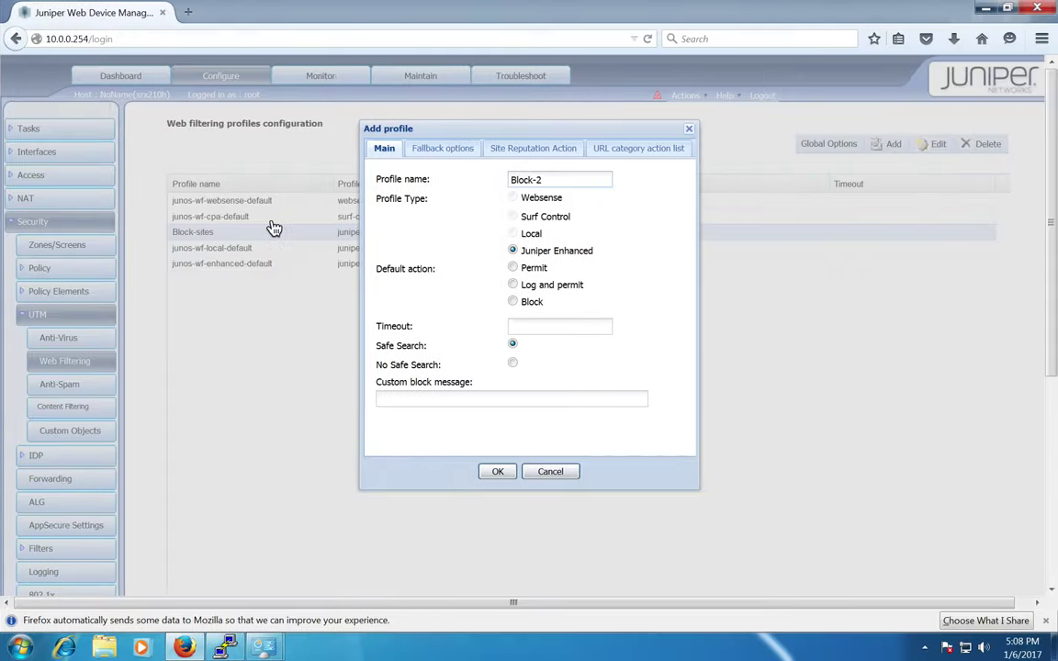
Save the new Juniper Enhanced profile Block-2 and reopen it for editing.
{"action": "left_click", "coordinate": [497, 472]}
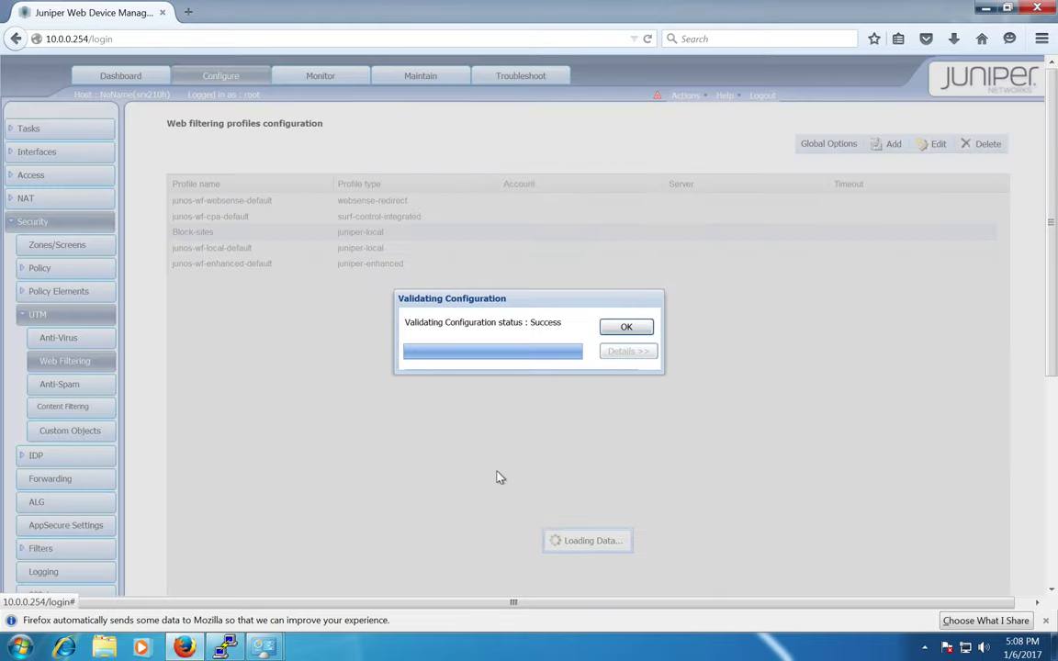
{"action": "left_click", "coordinate": [628, 326]}
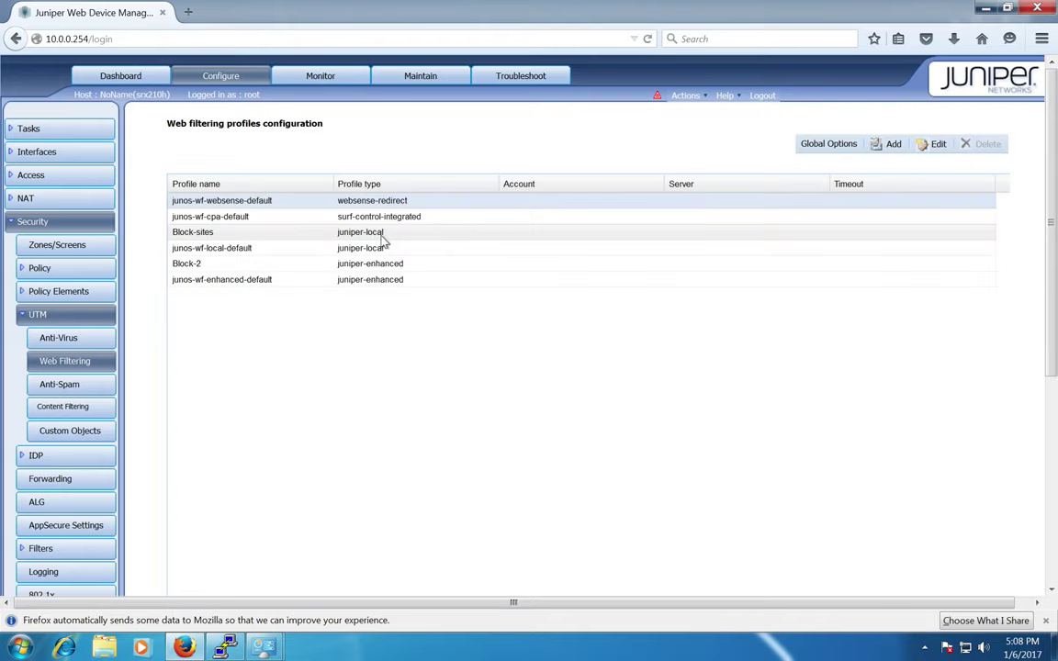
{"action": "double_click", "coordinate": [277, 264]}
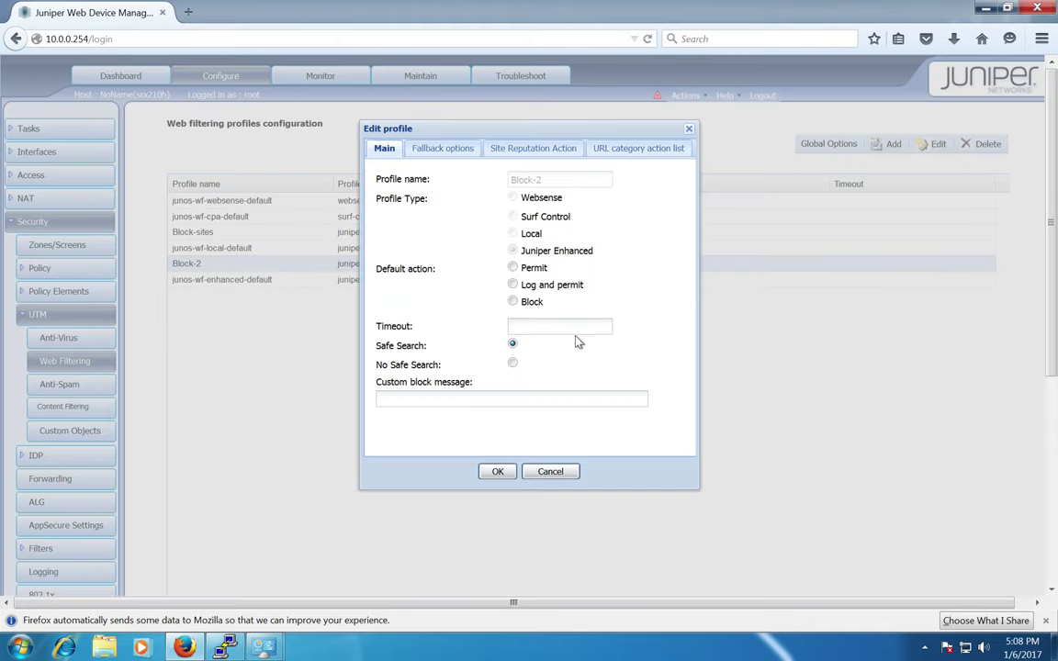
Check the KB's step 6 category instructions, then show Block-2's URL category action list.
{"action": "key", "text": "super+Tab"}
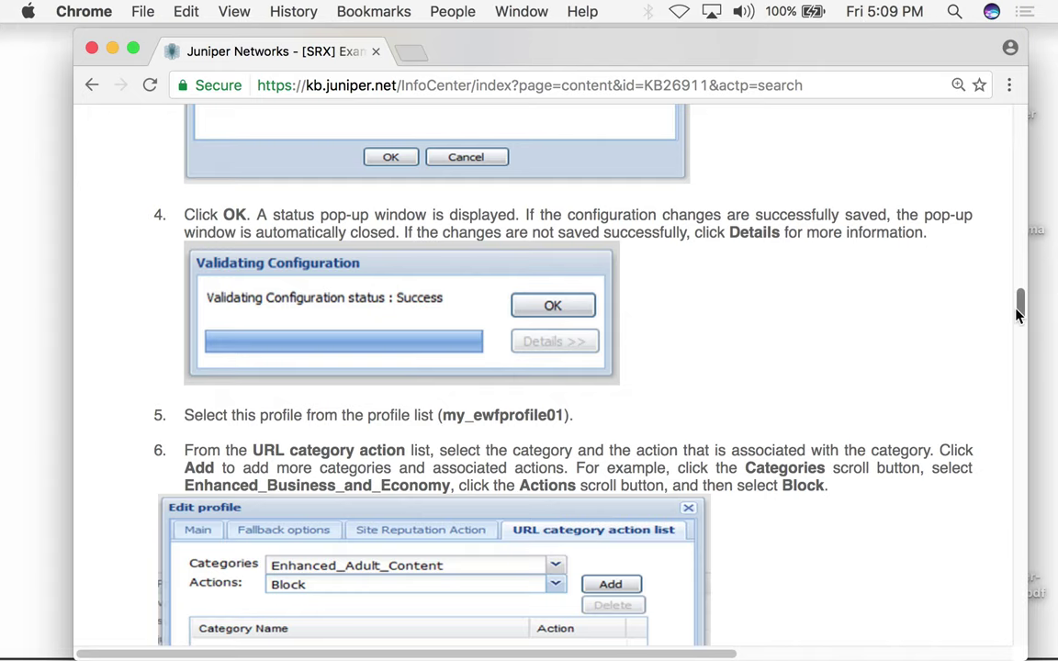
{"action": "left_click_drag", "start_coordinate": [1019, 303], "coordinate": [1025, 333]}
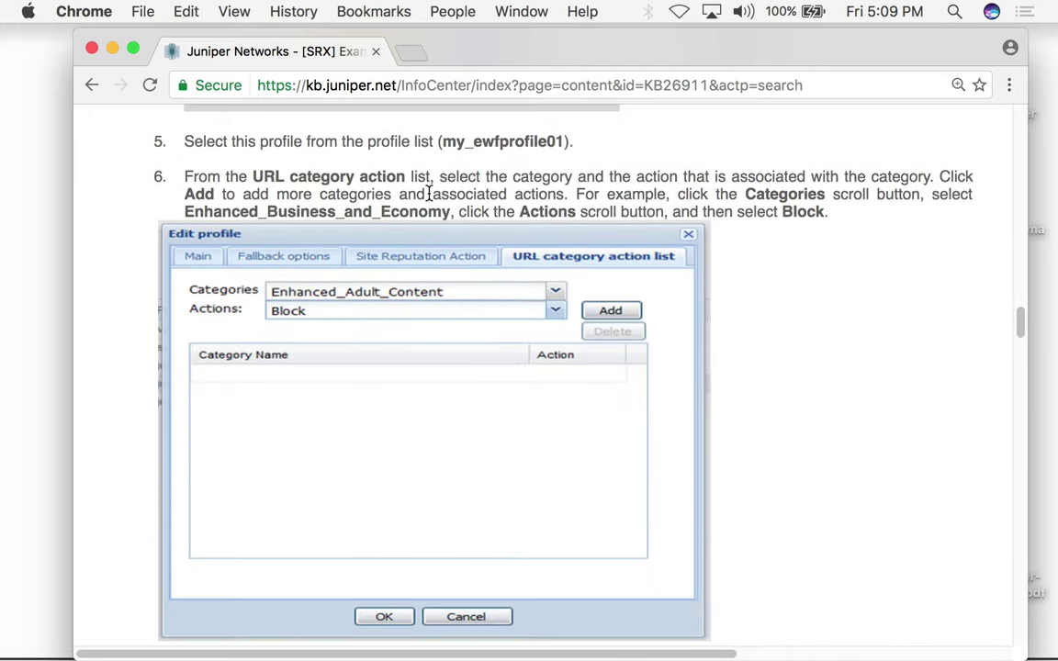
{"action": "left_click_drag", "start_coordinate": [409, 181], "coordinate": [827, 213]}
{"action": "key", "text": "ctrl+Right"}
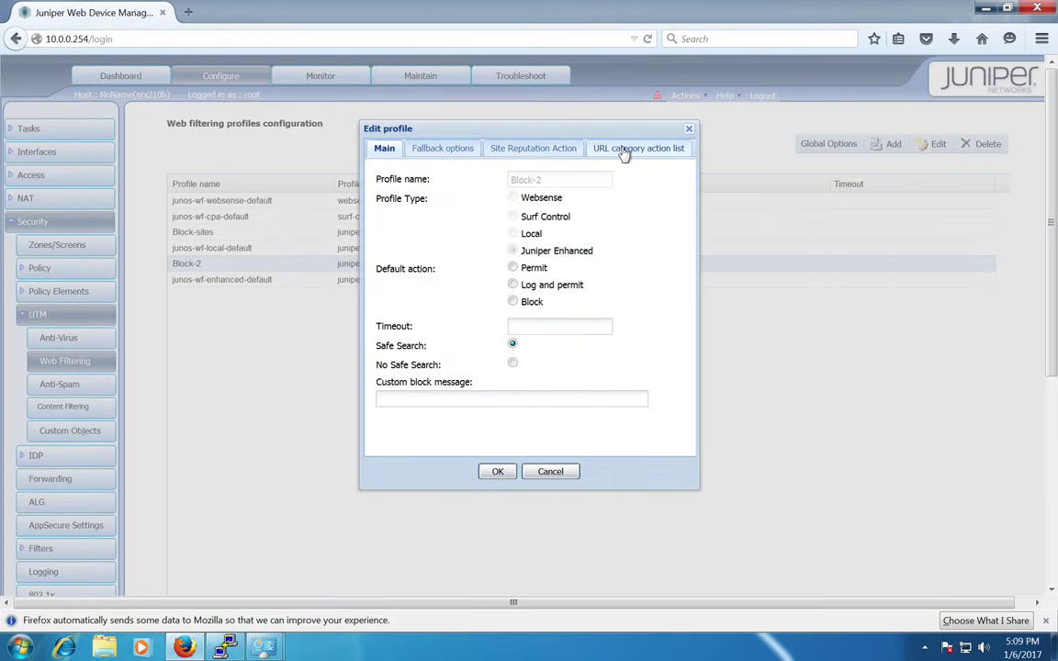
{"action": "left_click", "coordinate": [630, 150]}
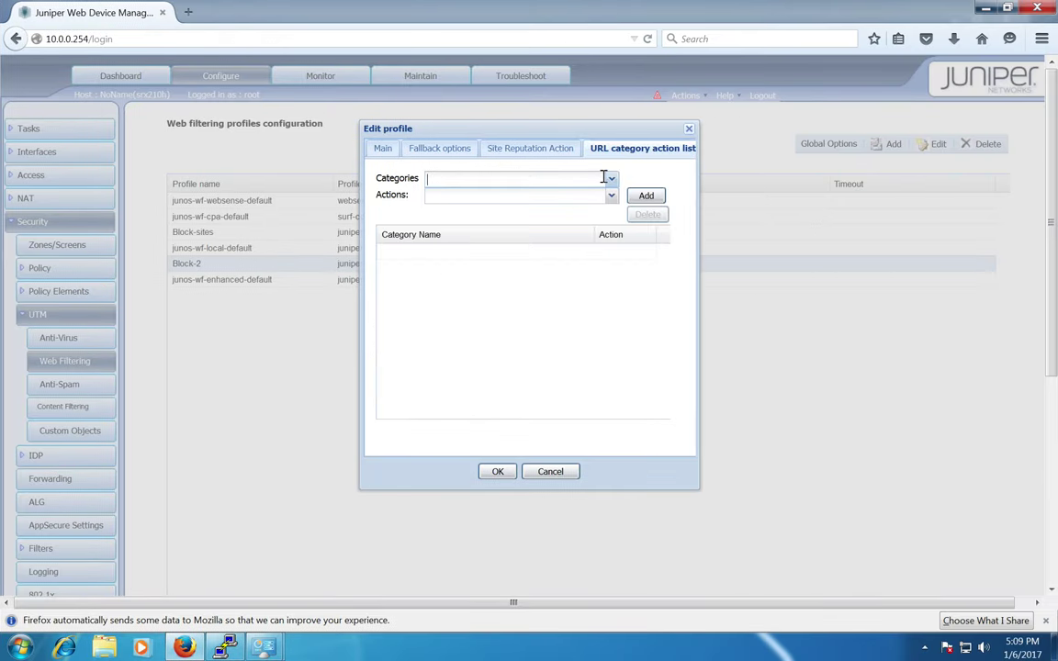
Add a Block rule for Enhanced_Adult_Material to Block-2's URL category list.
{"action": "left_click", "coordinate": [610, 179]}
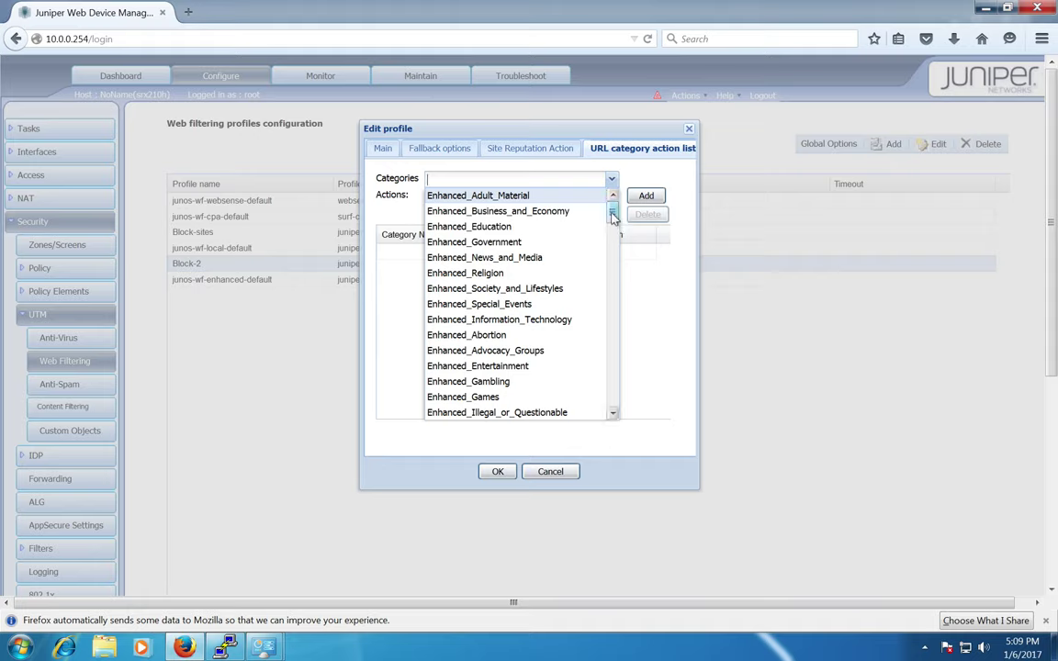
{"action": "mouse_move", "coordinate": [613, 215]}
{"action": "left_mouse_down"}
{"action": "mouse_move", "coordinate": [617, 435]}
{"action": "mouse_move", "coordinate": [626, 200]}
{"action": "left_mouse_up"}
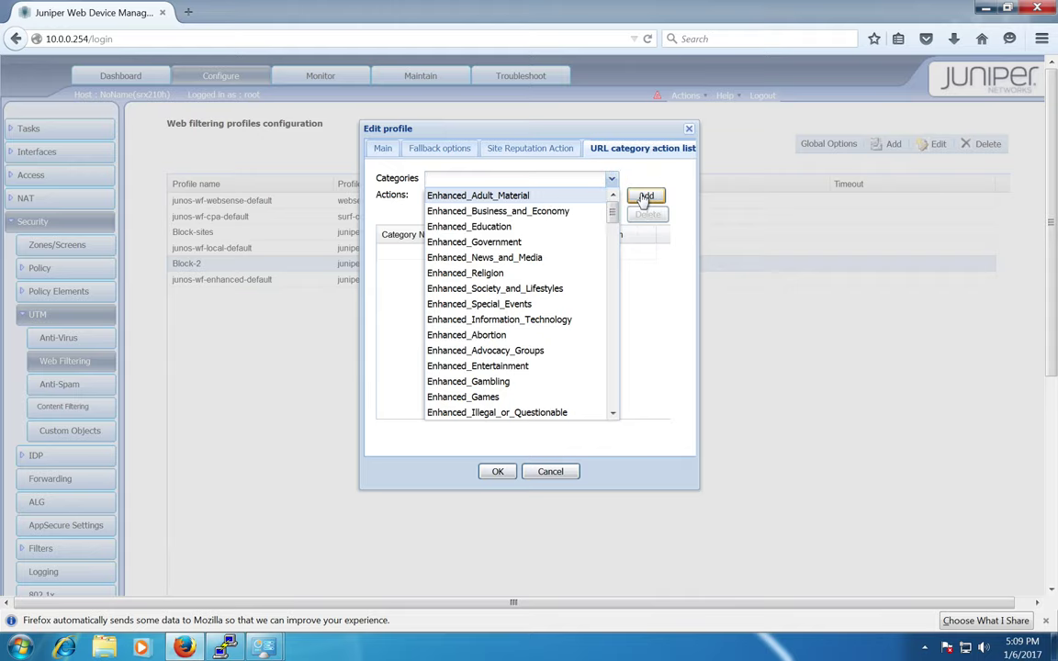
{"action": "left_click", "coordinate": [644, 196]}
{"action": "left_click", "coordinate": [529, 350]}
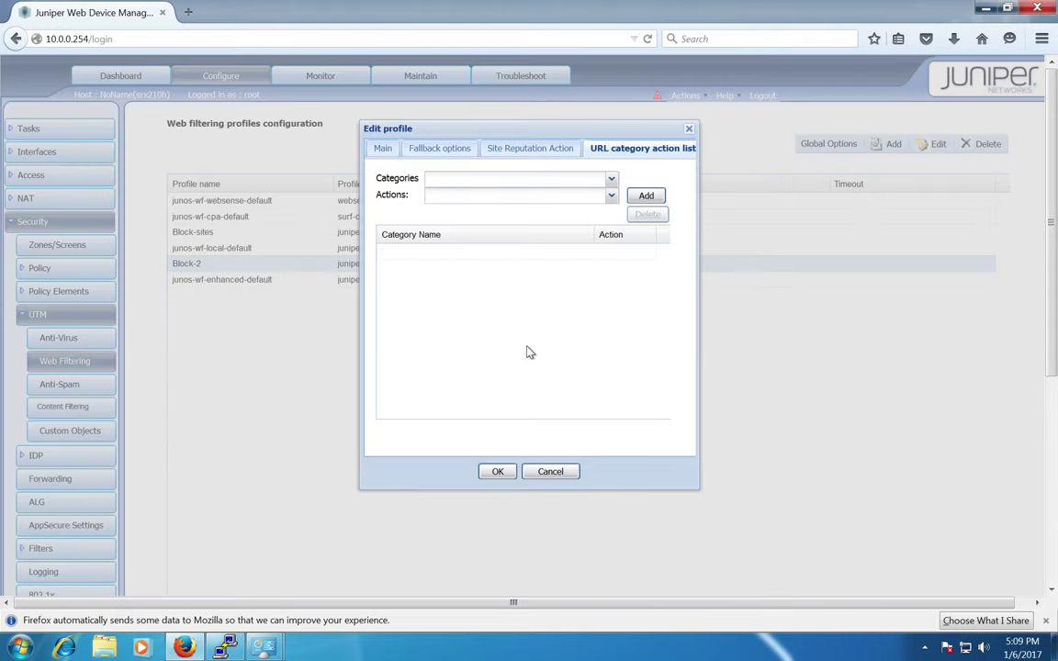
{"action": "left_click", "coordinate": [611, 178]}
{"action": "left_click", "coordinate": [514, 198]}
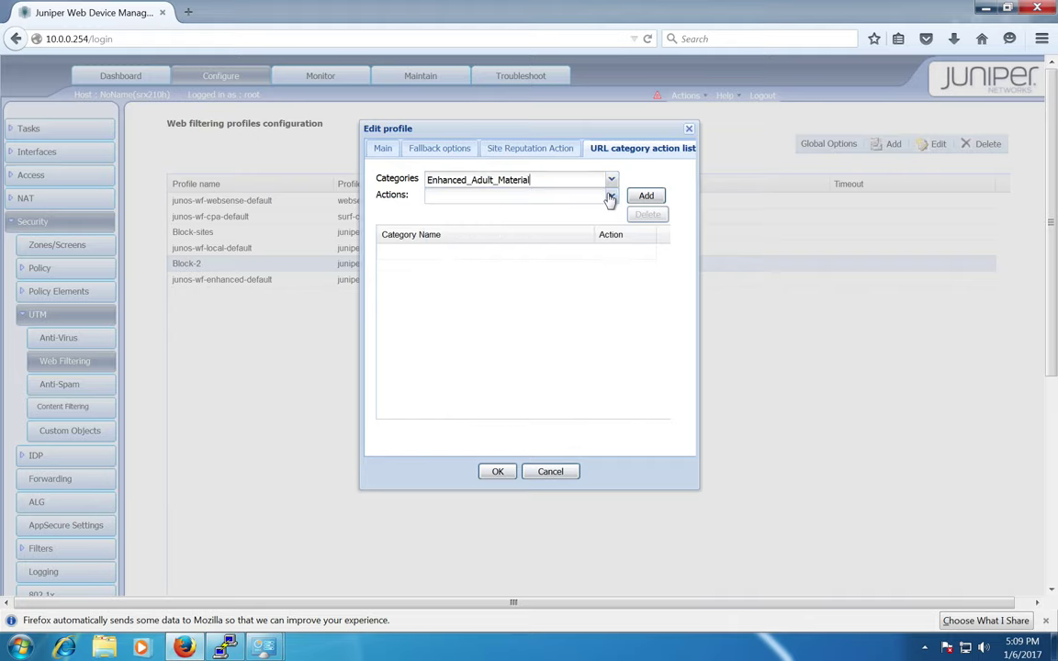
{"action": "left_click", "coordinate": [611, 197]}
{"action": "left_click", "coordinate": [556, 210]}
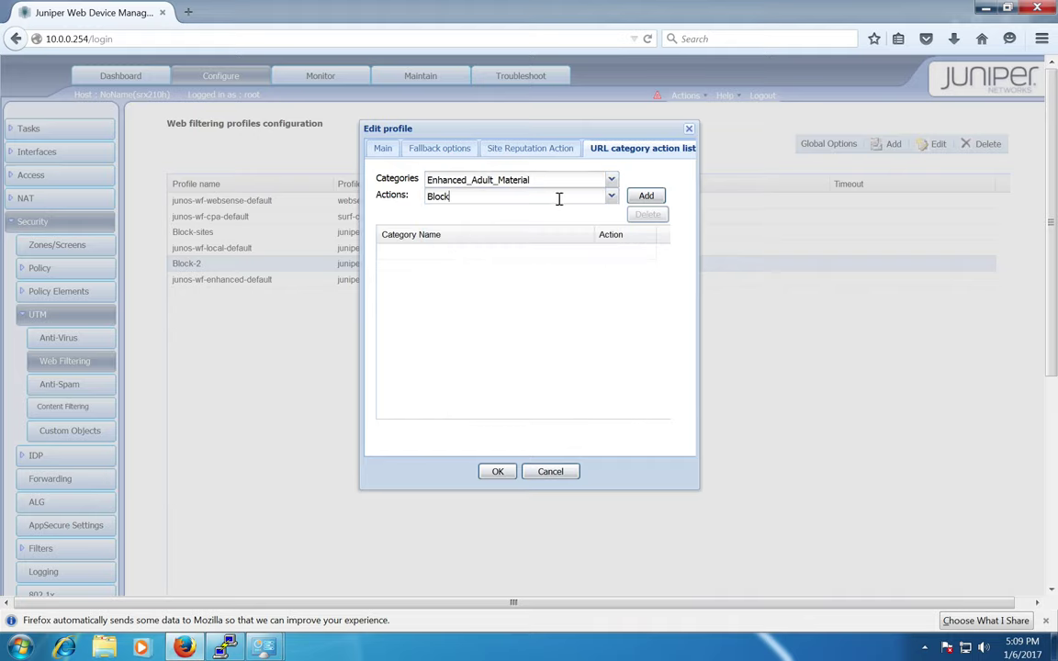
{"action": "left_click", "coordinate": [643, 197]}
Add a Block rule for Enhanced_Gambling.
{"action": "left_click", "coordinate": [610, 178]}
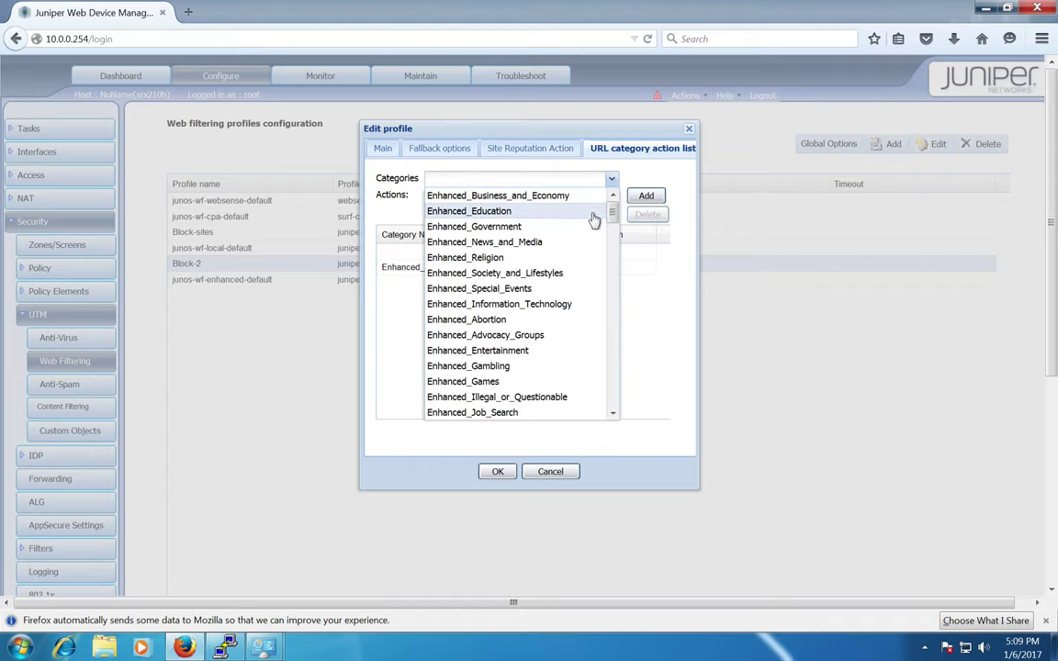
{"action": "left_click_drag", "start_coordinate": [613, 215], "coordinate": [609, 226]}
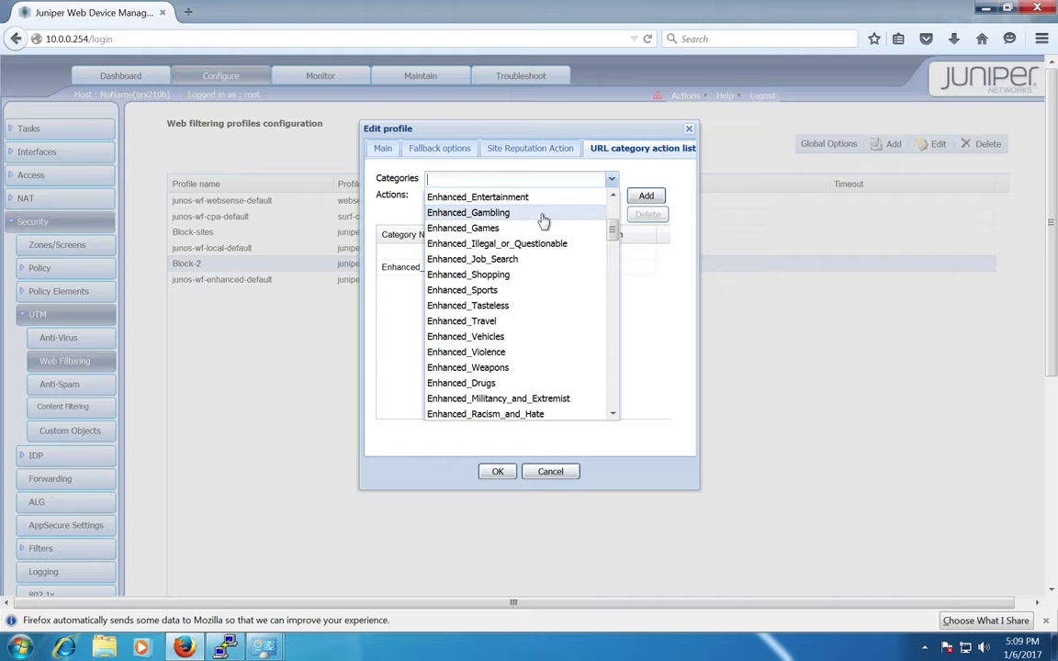
{"action": "left_click", "coordinate": [583, 211]}
{"action": "left_click", "coordinate": [608, 201]}
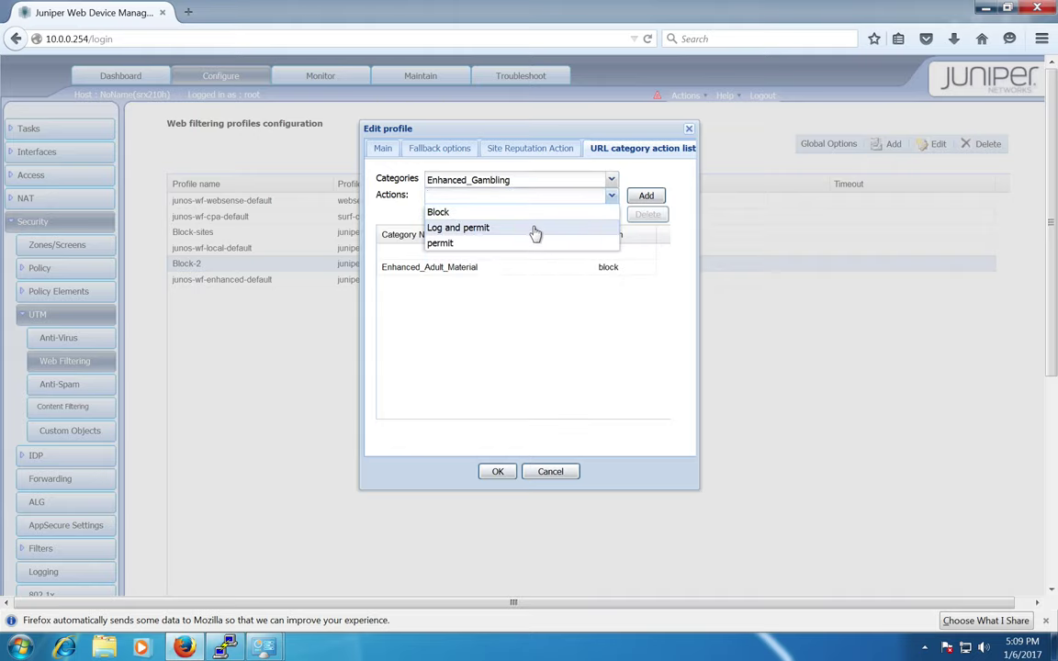
{"action": "left_click", "coordinate": [538, 213]}
{"action": "left_click", "coordinate": [645, 197]}
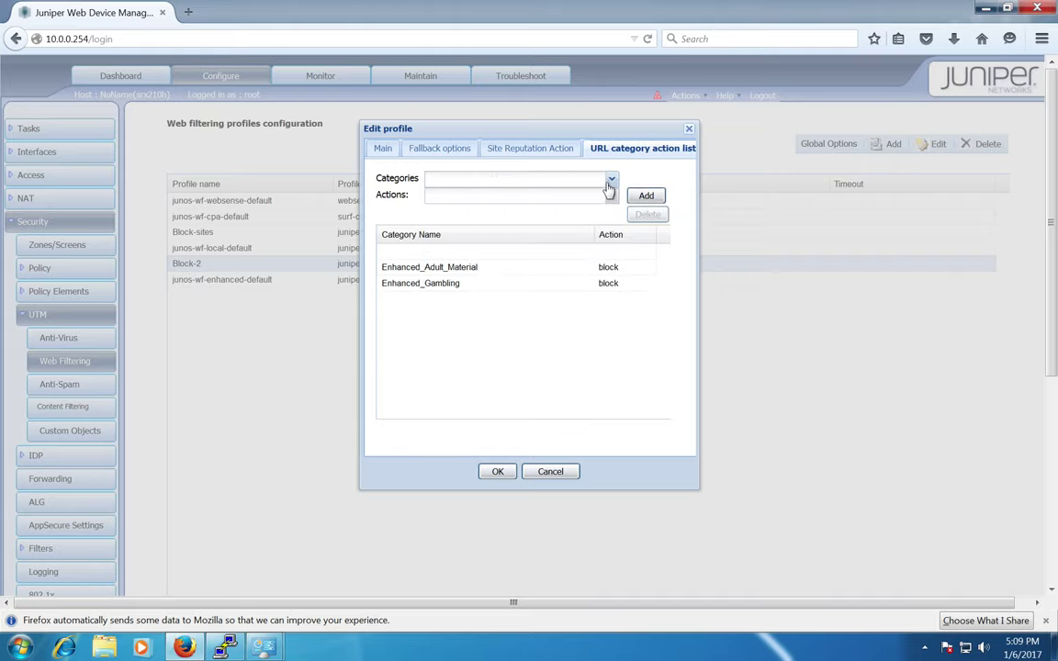
Add a Block rule for Enhanced_Proxy_Avoidance and save the Block-2 profile.
{"action": "left_click", "coordinate": [611, 180]}
{"action": "left_click_drag", "start_coordinate": [611, 218], "coordinate": [624, 383]}
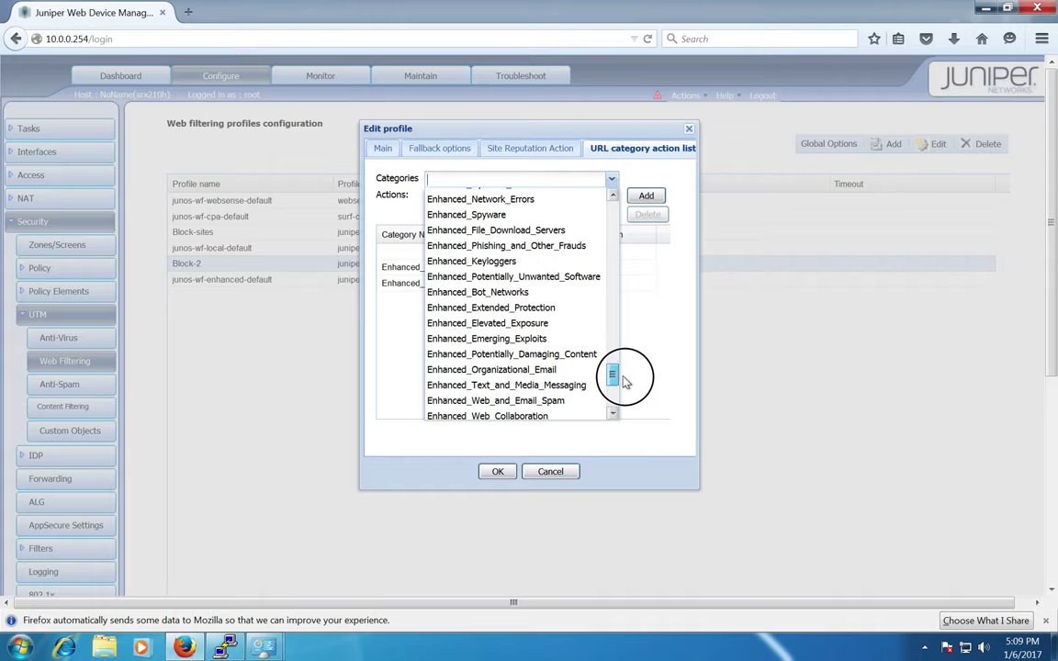
{"action": "scroll", "coordinate": [614, 373], "scroll_direction": "up", "scroll_amount": 5}
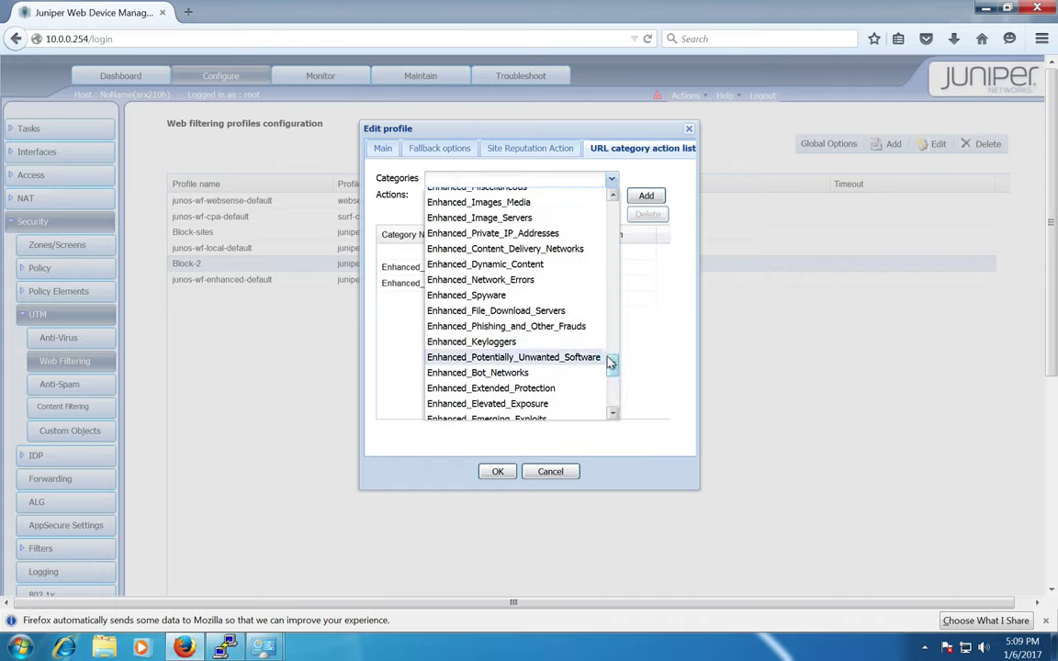
{"action": "left_click_drag", "start_coordinate": [611, 365], "coordinate": [610, 269]}
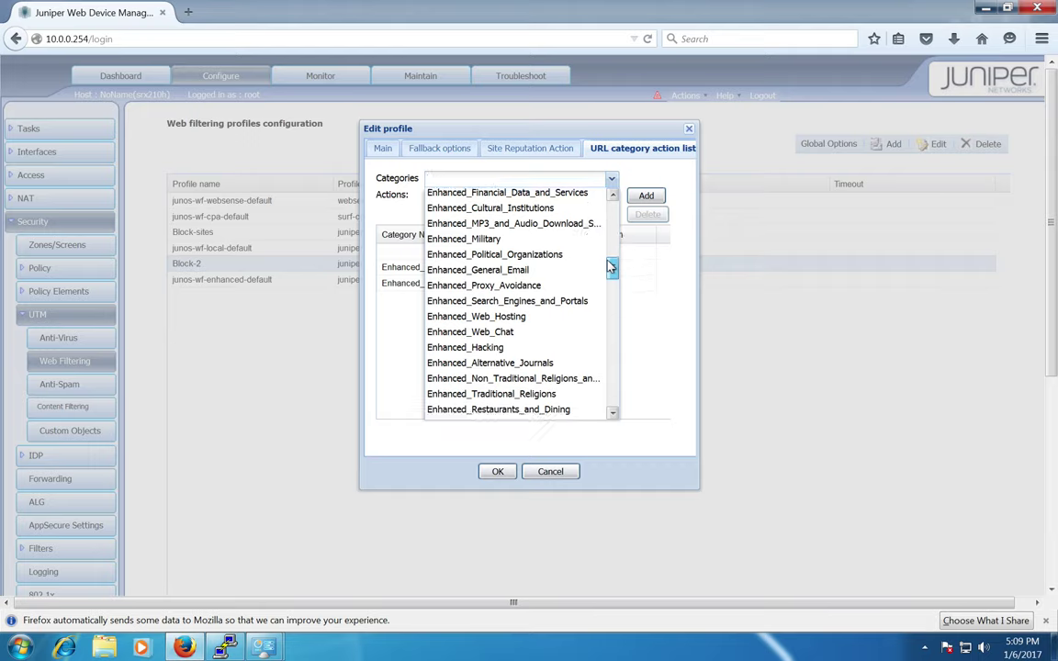
{"action": "left_click", "coordinate": [508, 287]}
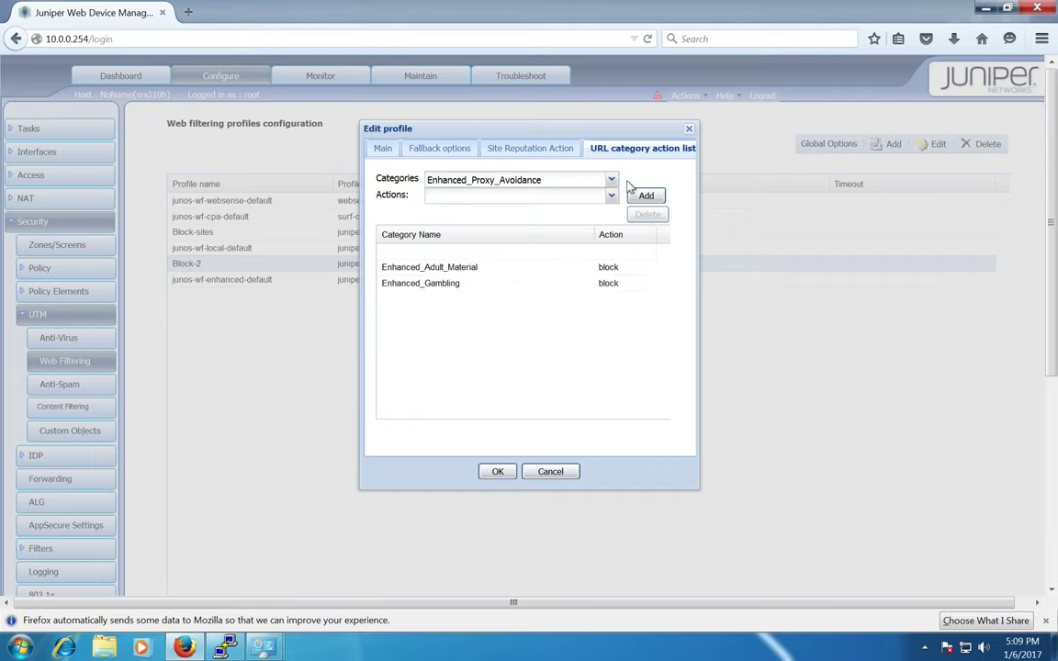
{"action": "left_click", "coordinate": [542, 196]}
{"action": "left_click", "coordinate": [503, 215]}
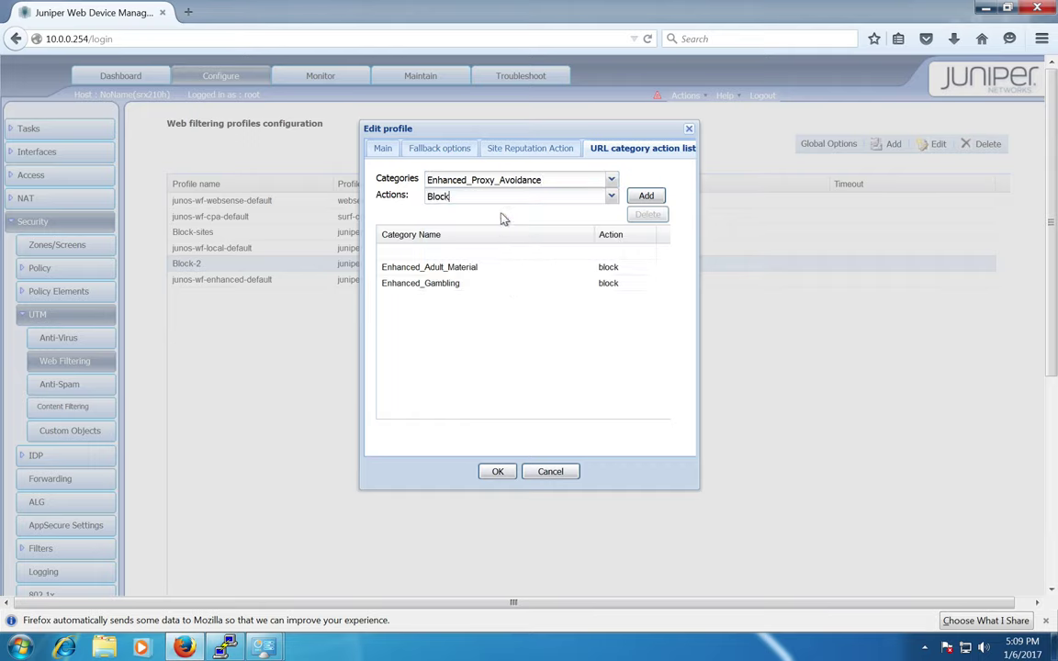
{"action": "left_click", "coordinate": [646, 197]}
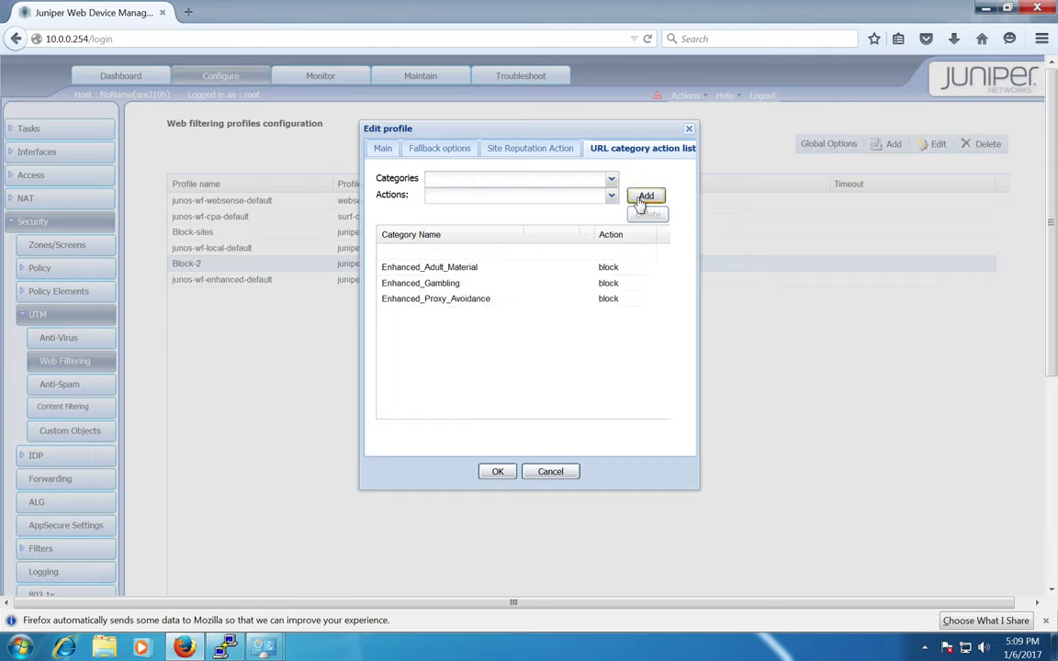
{"action": "left_click", "coordinate": [496, 471]}
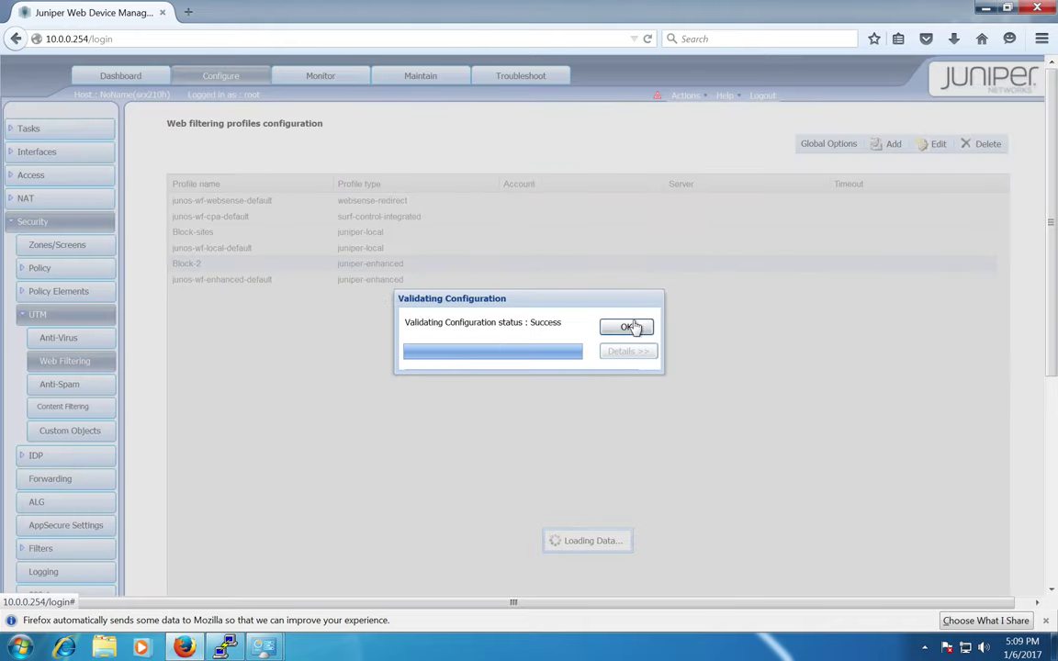
Go to the Define UTM Policy page under Security > Policy.
{"action": "left_click", "coordinate": [626, 327]}
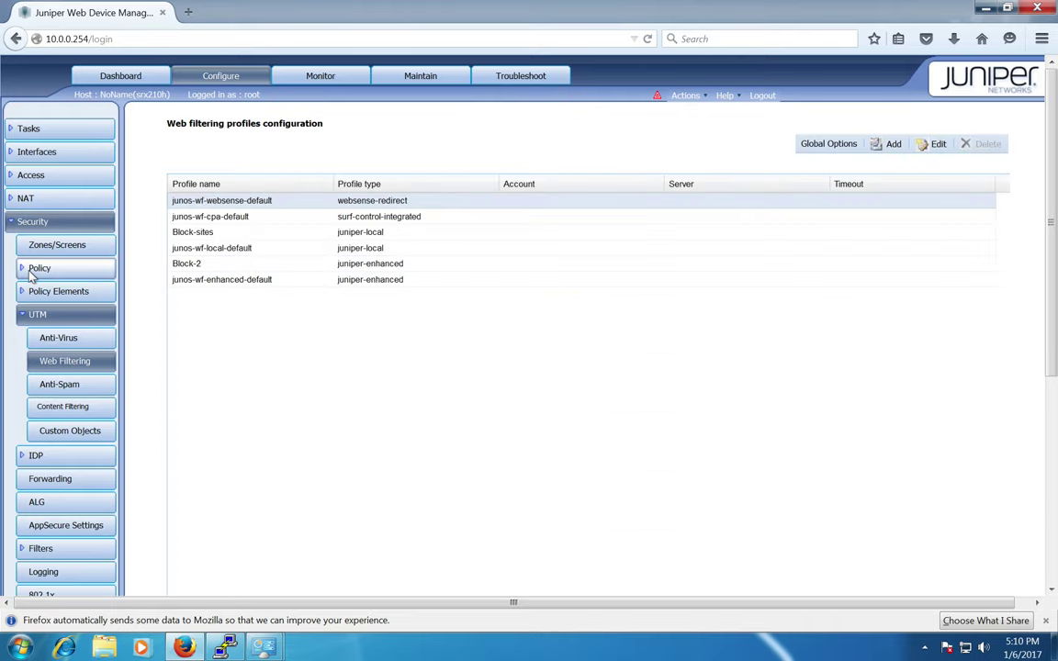
{"action": "left_click", "coordinate": [37, 269]}
{"action": "left_click", "coordinate": [72, 314]}
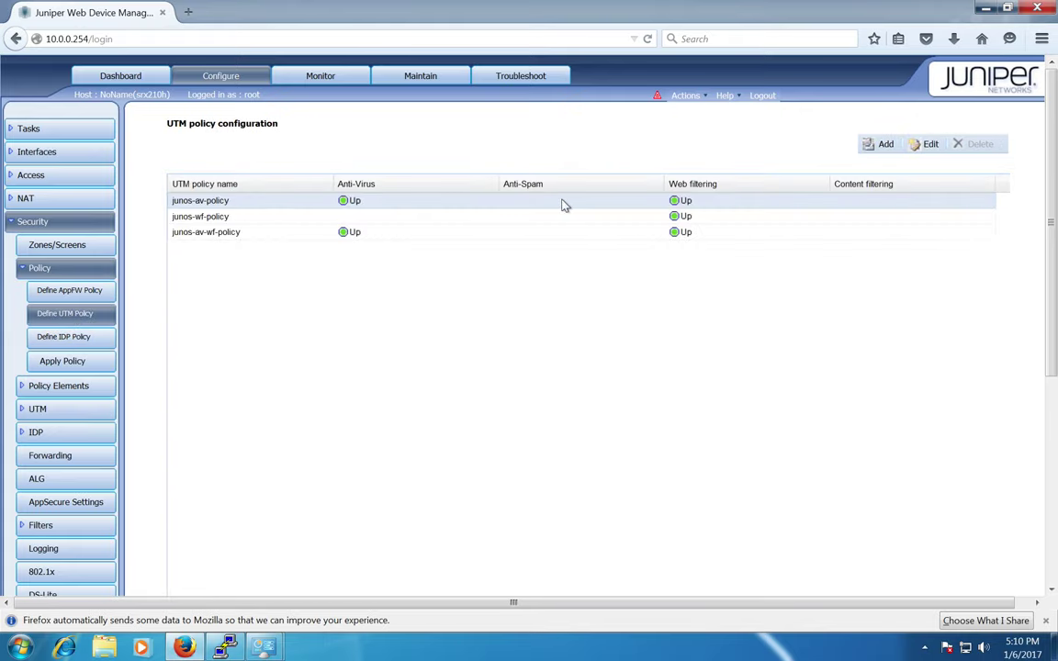
Set junos-av-policy's HTTP web filtering profile to Block-2 and save it.
{"action": "left_click", "coordinate": [926, 145]}
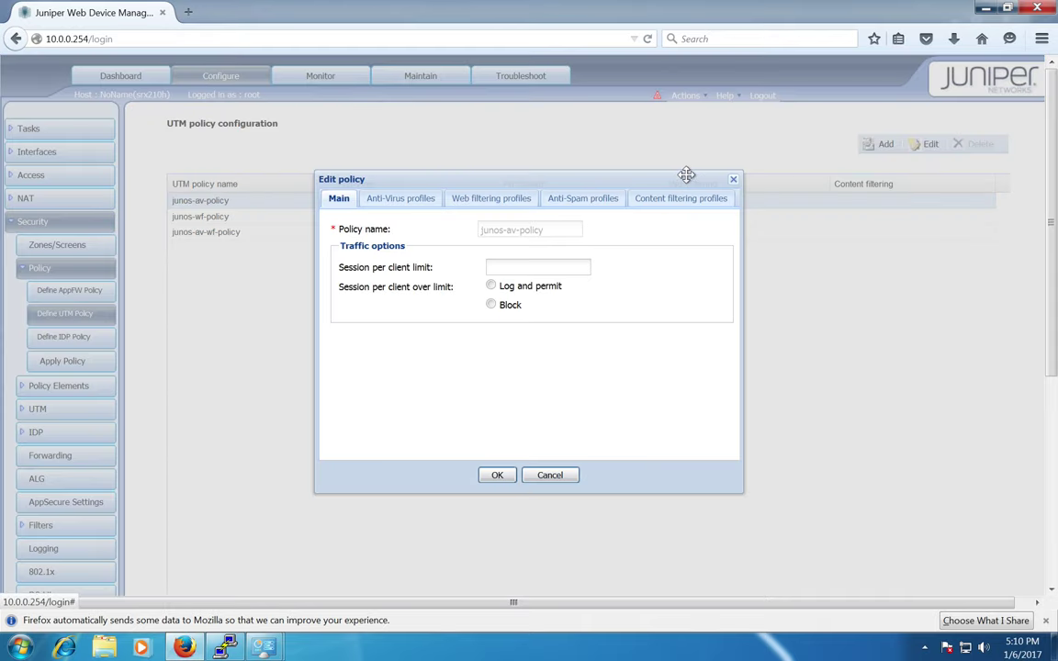
{"action": "left_click", "coordinate": [488, 200]}
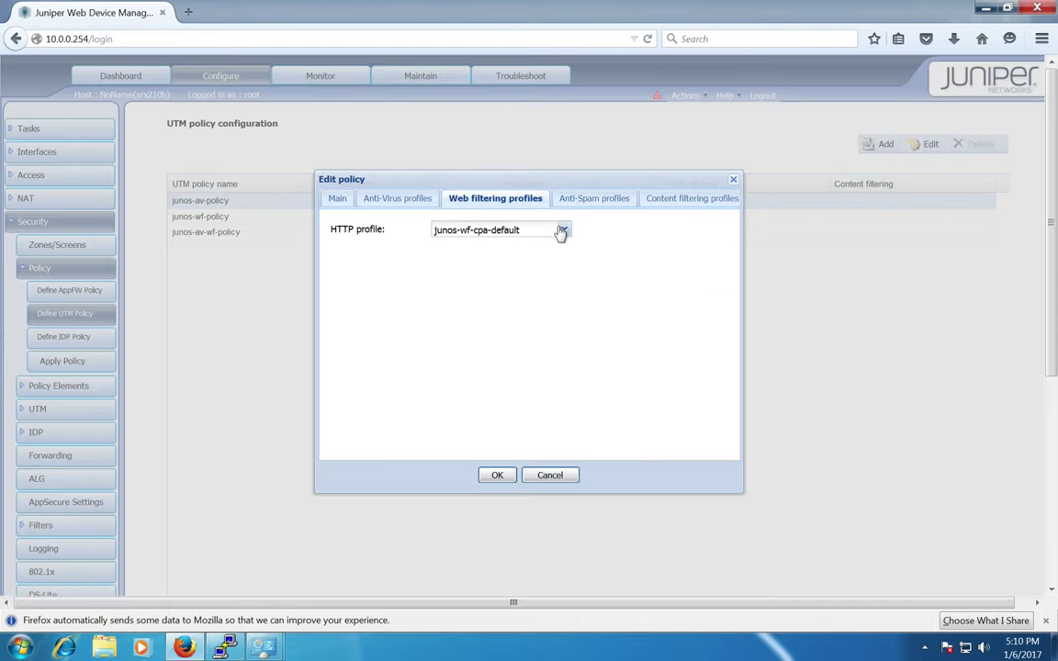
{"action": "left_click", "coordinate": [562, 230]}
{"action": "left_click", "coordinate": [485, 261]}
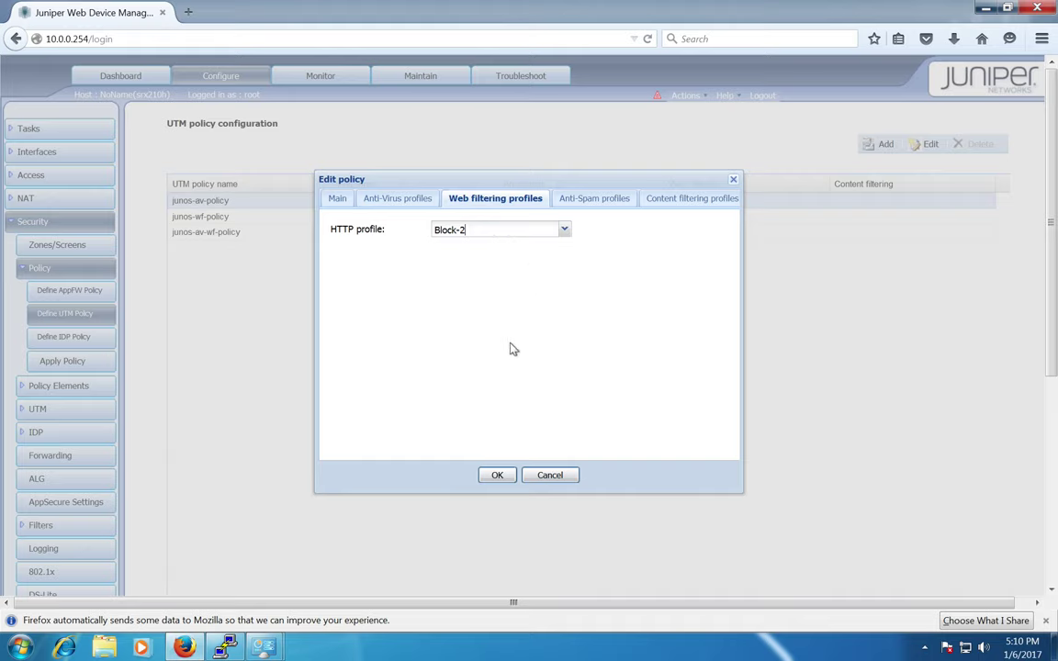
{"action": "left_click", "coordinate": [495, 480]}
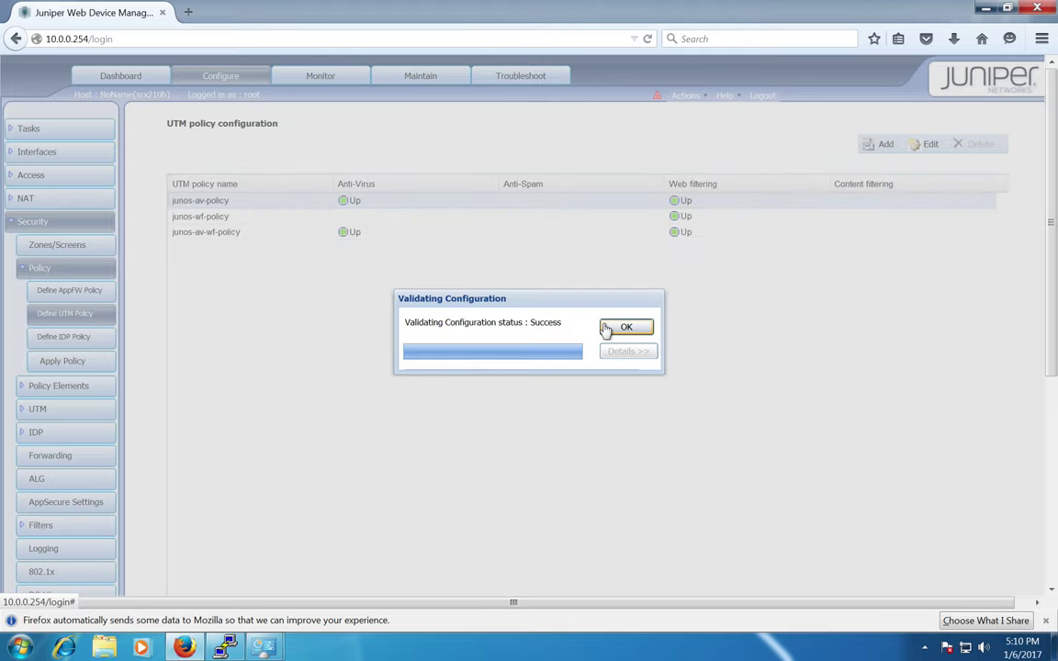
{"action": "left_click", "coordinate": [607, 329]}
{"action": "left_click", "coordinate": [690, 96]}
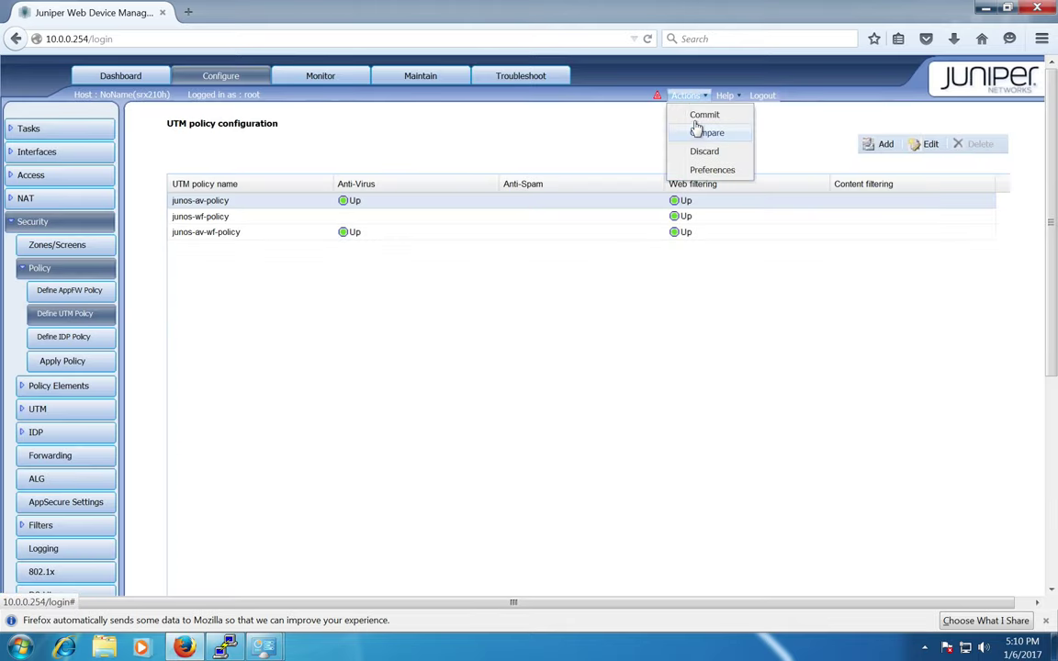
Commit the pending UTM changes and acknowledge the successful configuration delivery.
{"action": "left_click", "coordinate": [701, 117]}
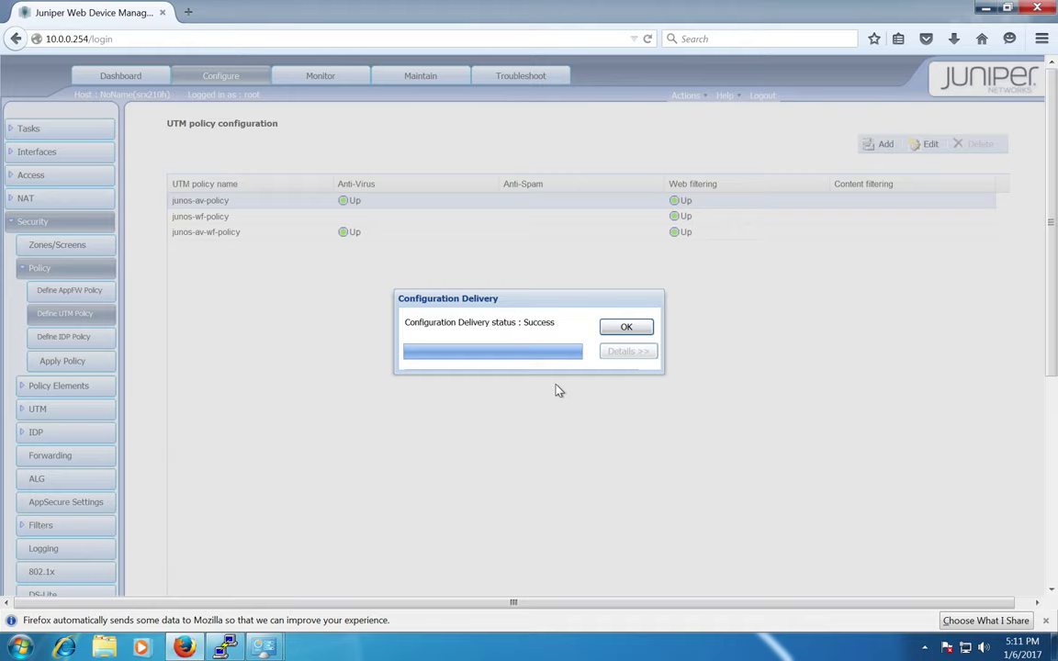
{"action": "left_click", "coordinate": [627, 328]}
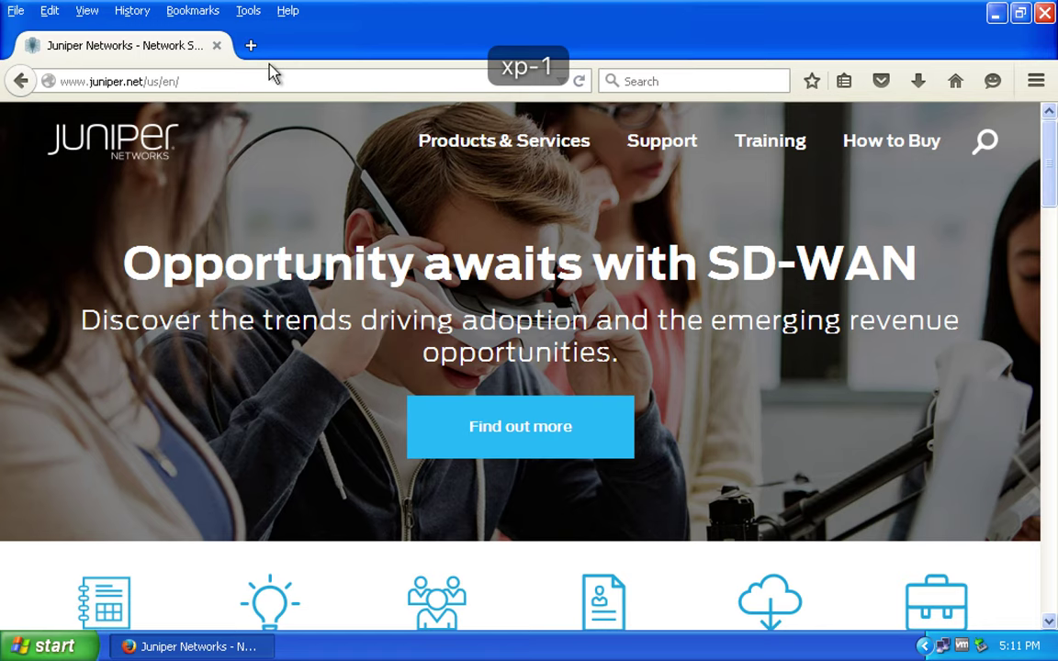
Test-load hidemyass.com in a new Firefox tab, close it, and open another new tab.
{"action": "left_click", "coordinate": [250, 46]}
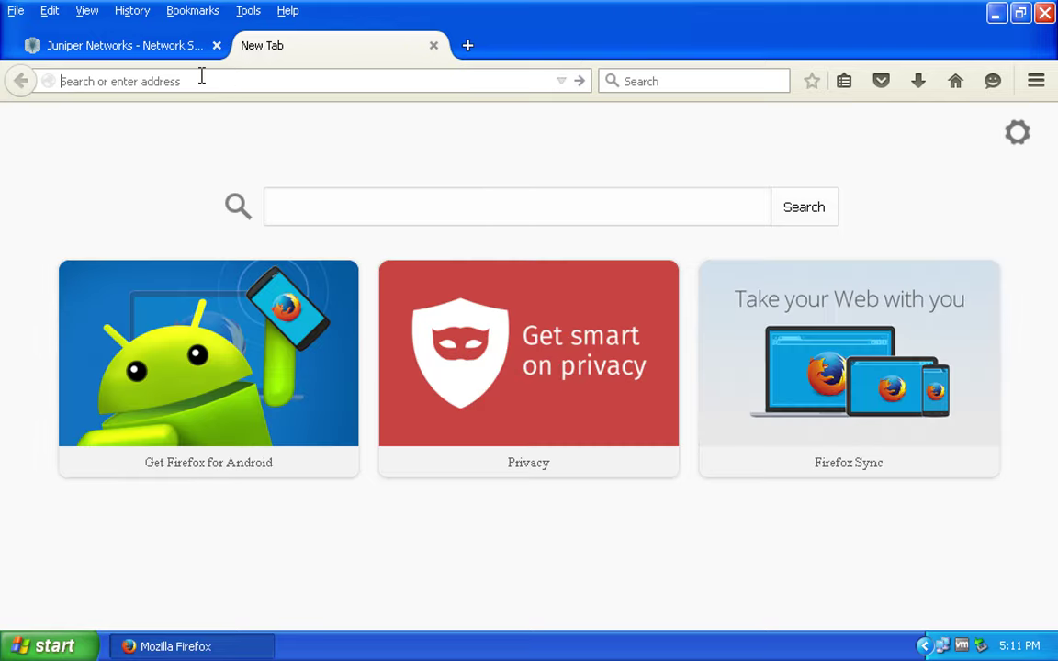
{"action": "type", "text": "hidemyas"}
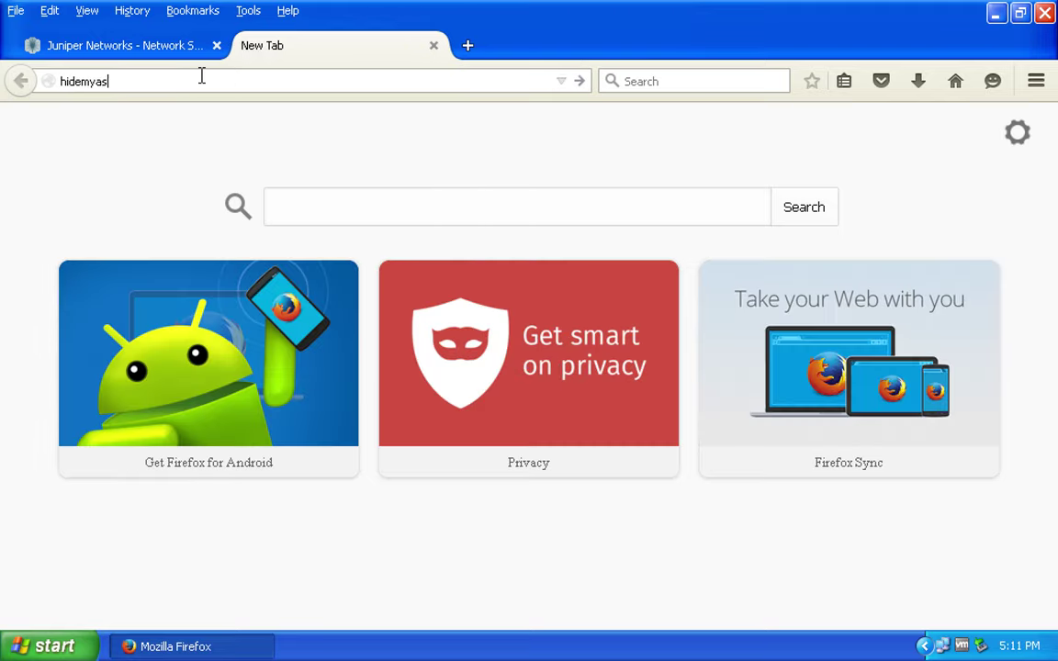
{"action": "type", "text": "s.com"}
{"action": "key", "text": "Return"}
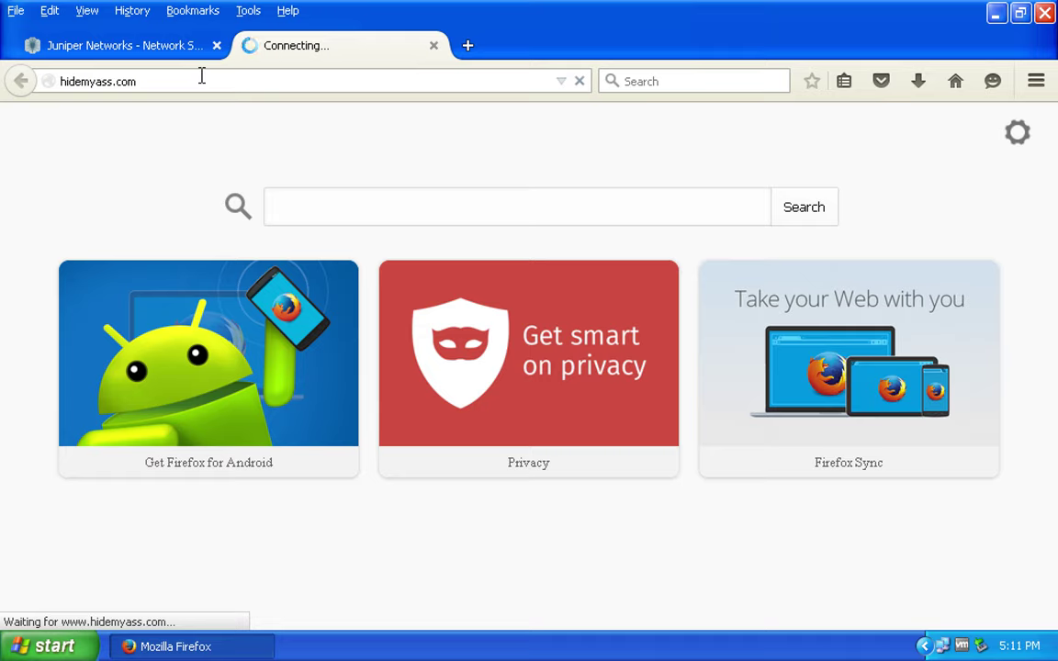
{"action": "left_click", "coordinate": [434, 46]}
{"action": "left_click", "coordinate": [256, 46]}
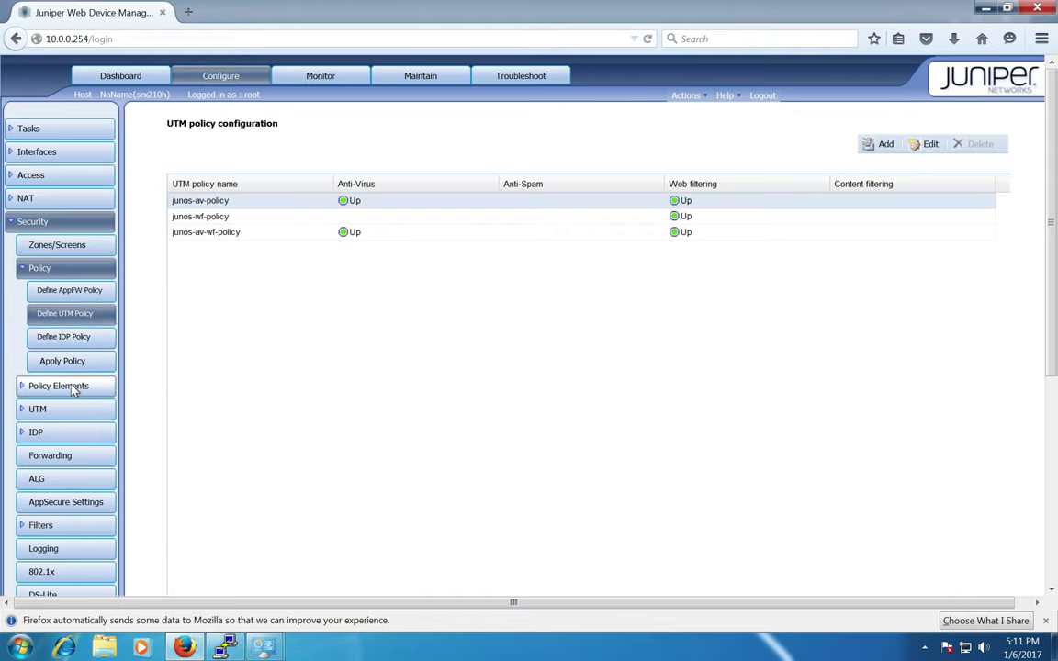
Open Block-2 from UTM > Web Filtering and show its URL category action list.
{"action": "left_click", "coordinate": [42, 409]}
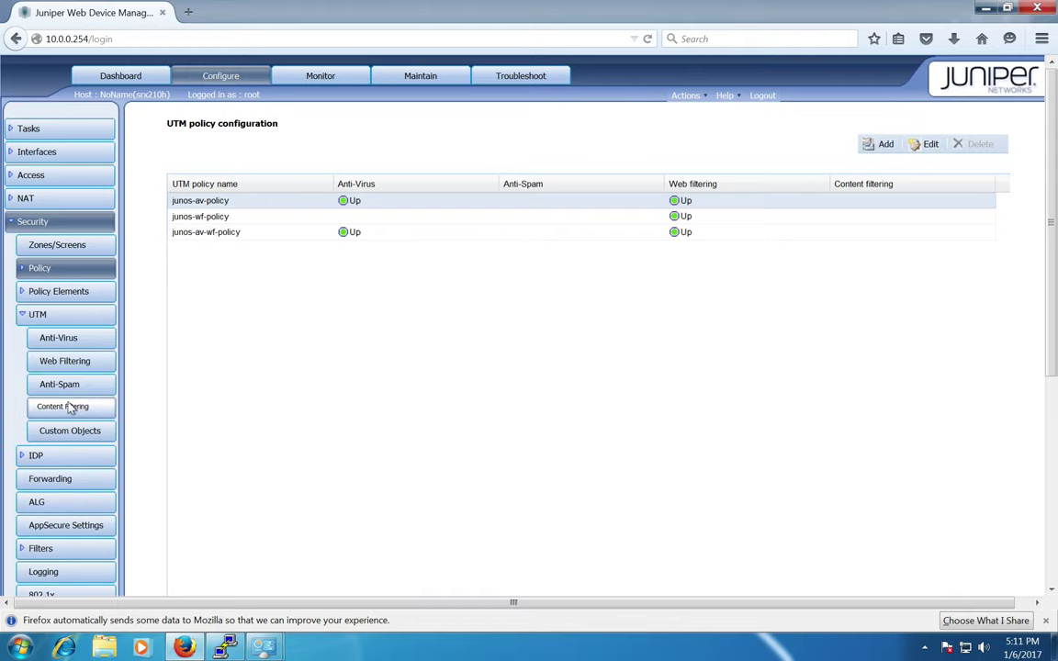
{"action": "left_click", "coordinate": [78, 406]}
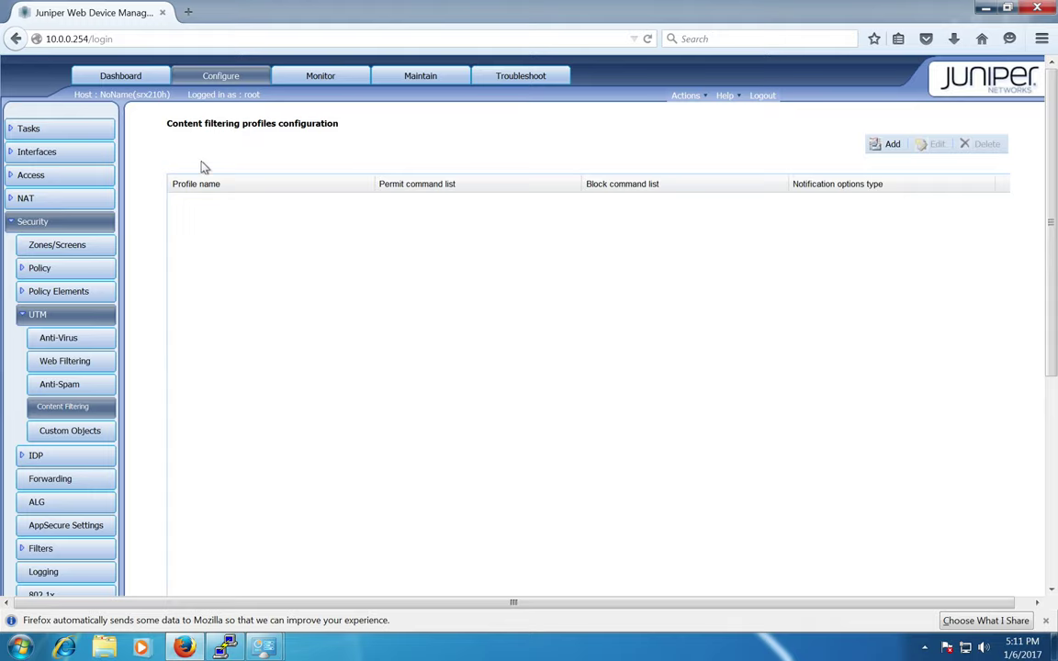
{"action": "left_click", "coordinate": [66, 361]}
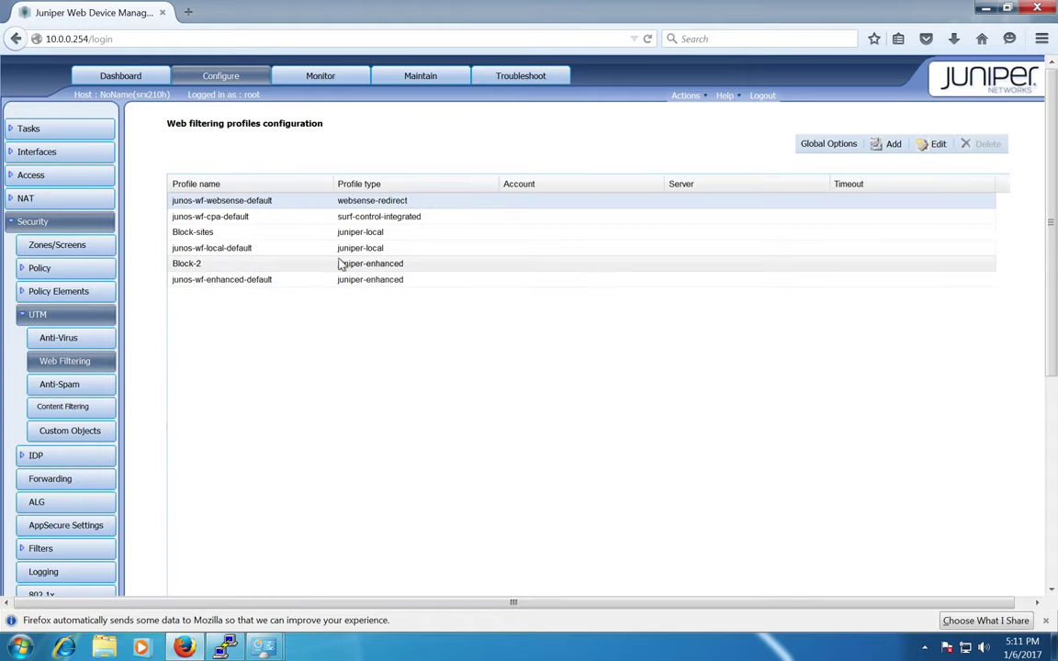
{"action": "double_click", "coordinate": [338, 265]}
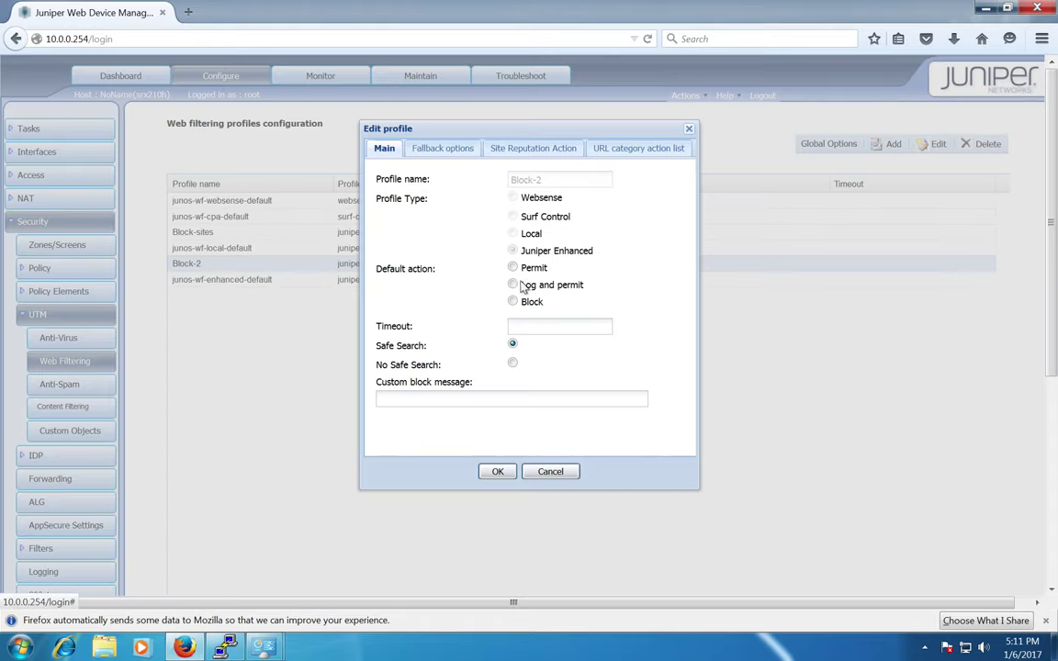
{"action": "left_click", "coordinate": [452, 149]}
{"action": "left_click", "coordinate": [551, 148]}
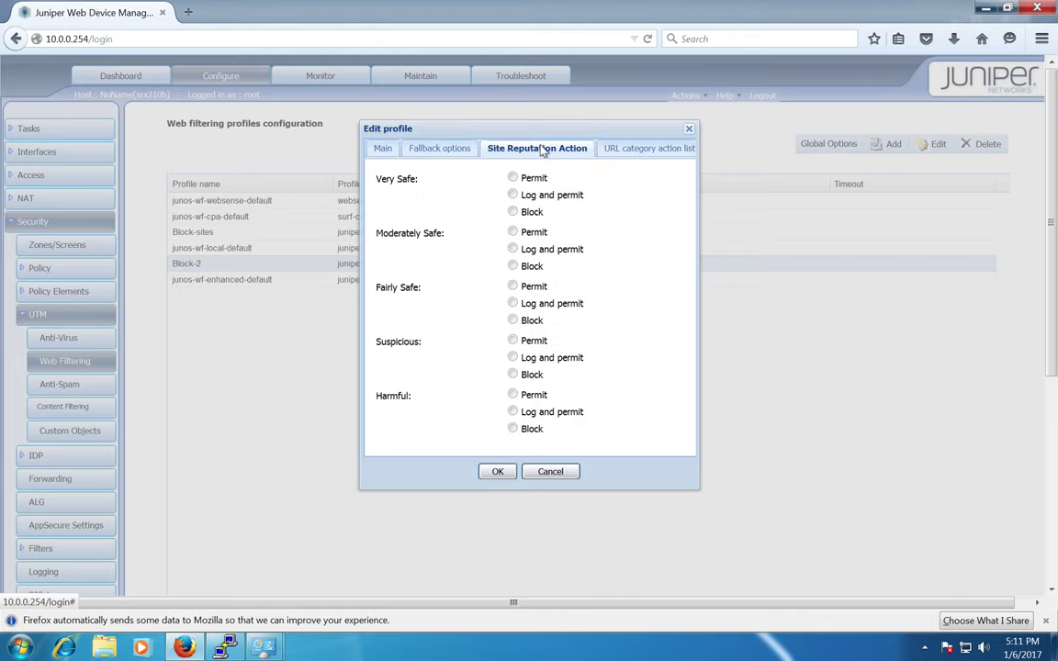
{"action": "left_click", "coordinate": [621, 148]}
Add a Block rule for Enhanced_Sports and save the Block-2 profile.
{"action": "left_click", "coordinate": [611, 179]}
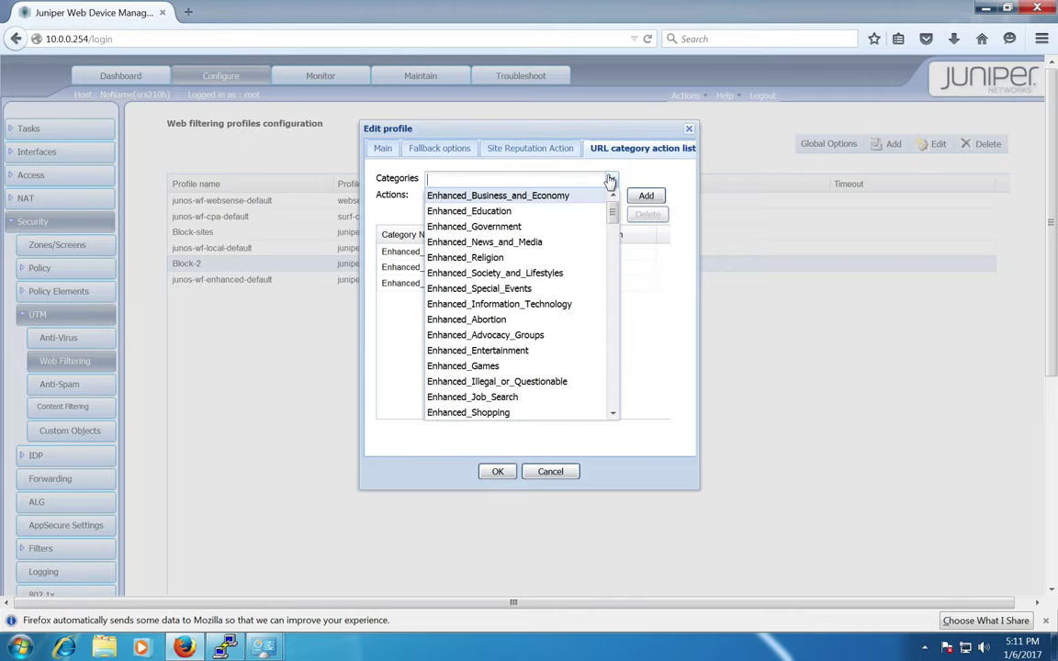
{"action": "left_click_drag", "start_coordinate": [613, 208], "coordinate": [613, 229]}
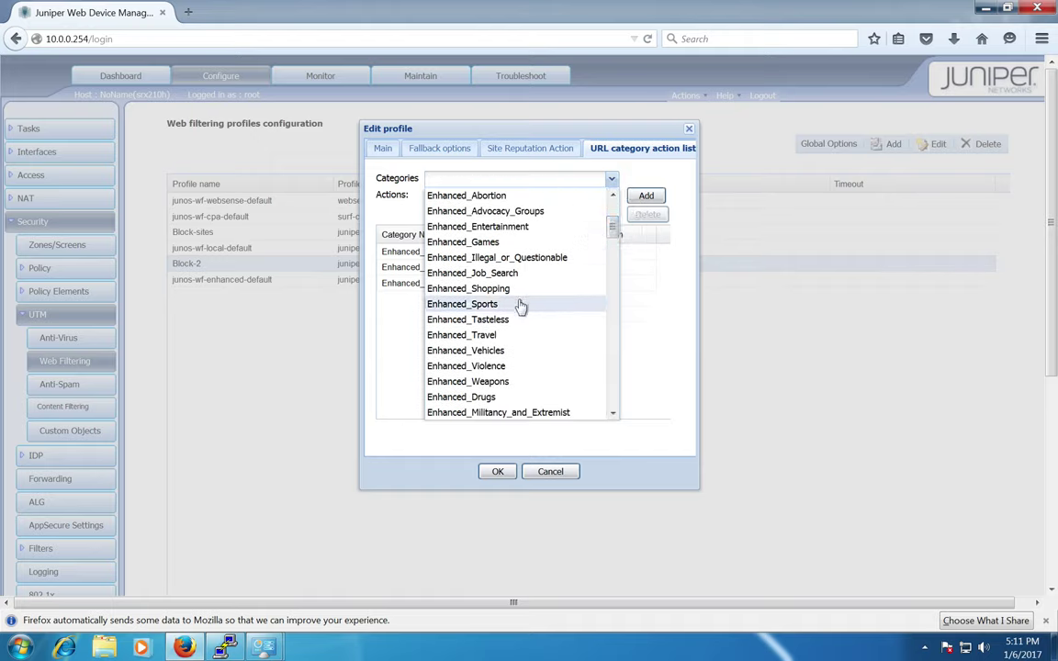
{"action": "left_click", "coordinate": [519, 304]}
{"action": "left_click", "coordinate": [604, 199]}
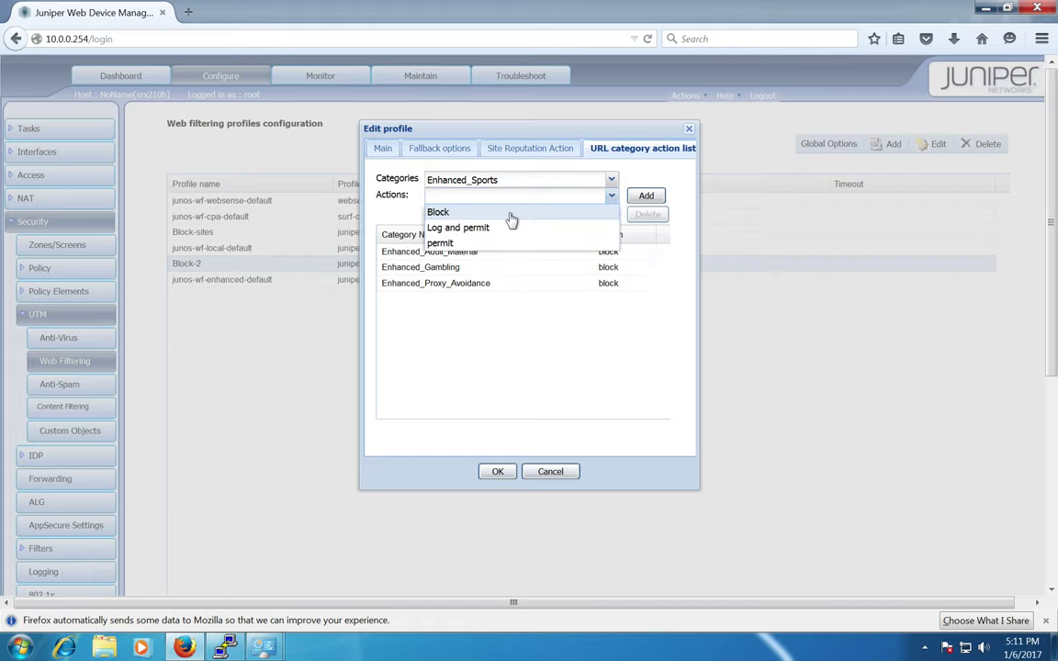
{"action": "left_click", "coordinate": [510, 212]}
{"action": "left_click", "coordinate": [648, 195]}
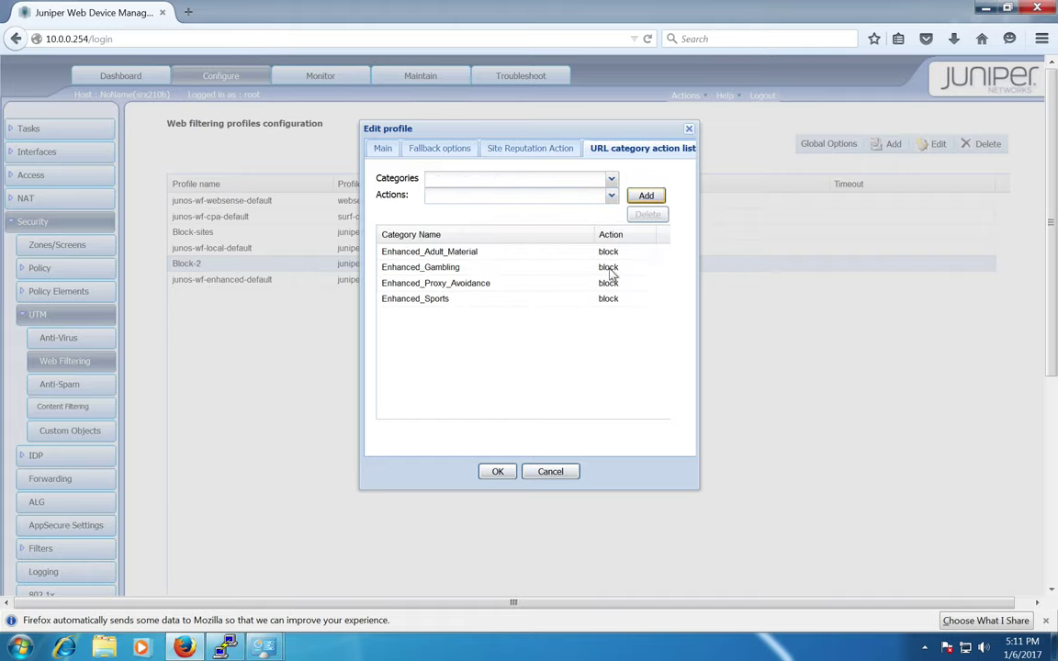
{"action": "left_click", "coordinate": [498, 471]}
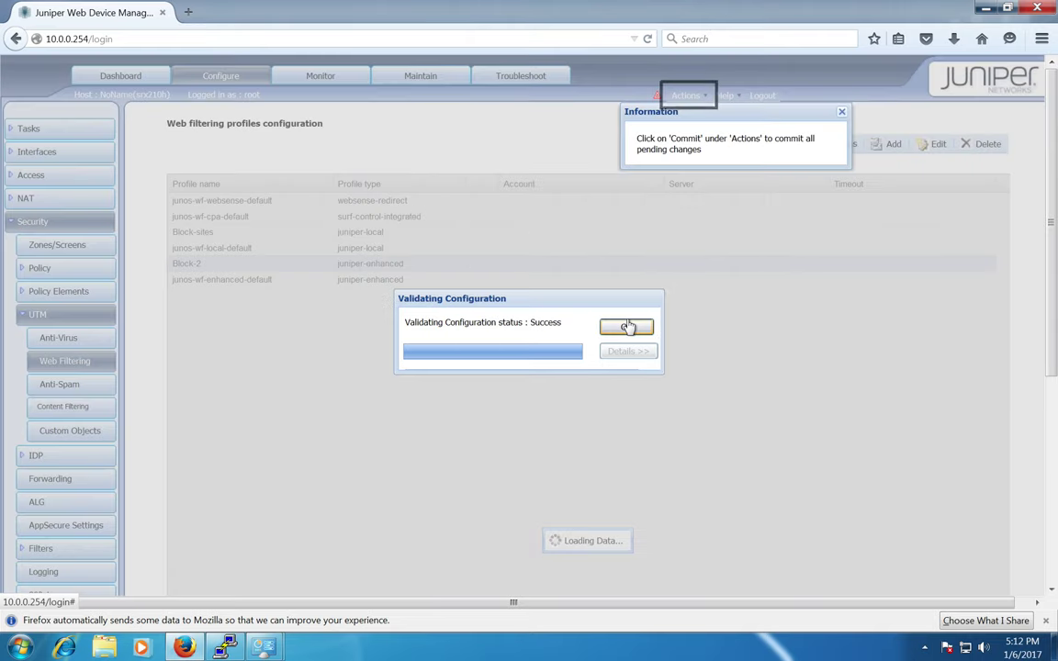
Commit the Enhanced_Sports change to the SRX and confirm the delivery finished.
{"action": "left_click", "coordinate": [628, 327]}
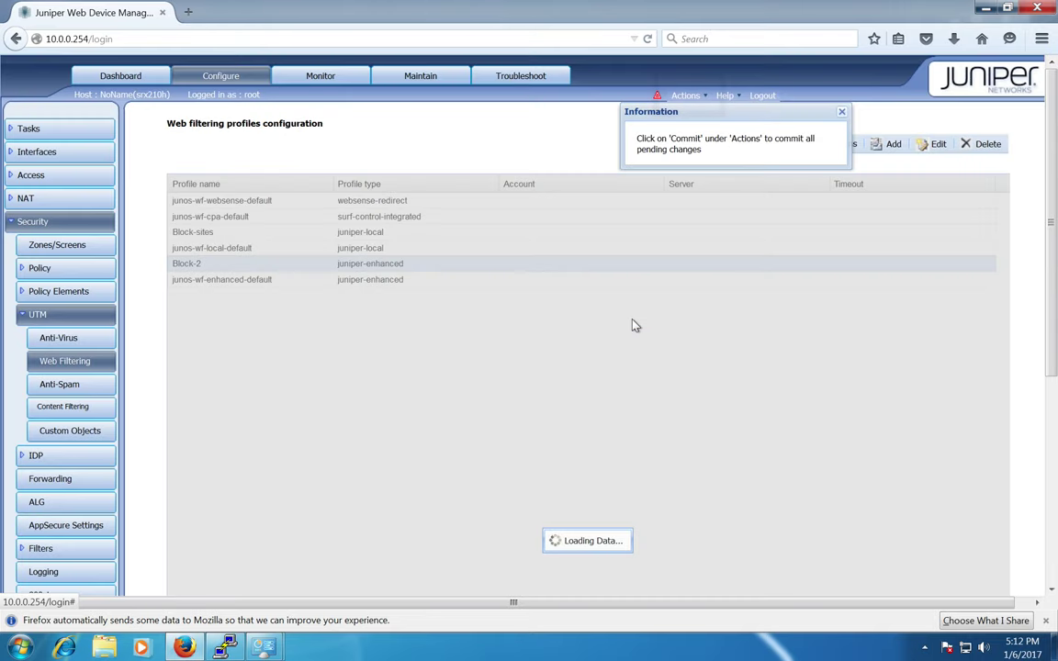
{"action": "left_click", "coordinate": [684, 97]}
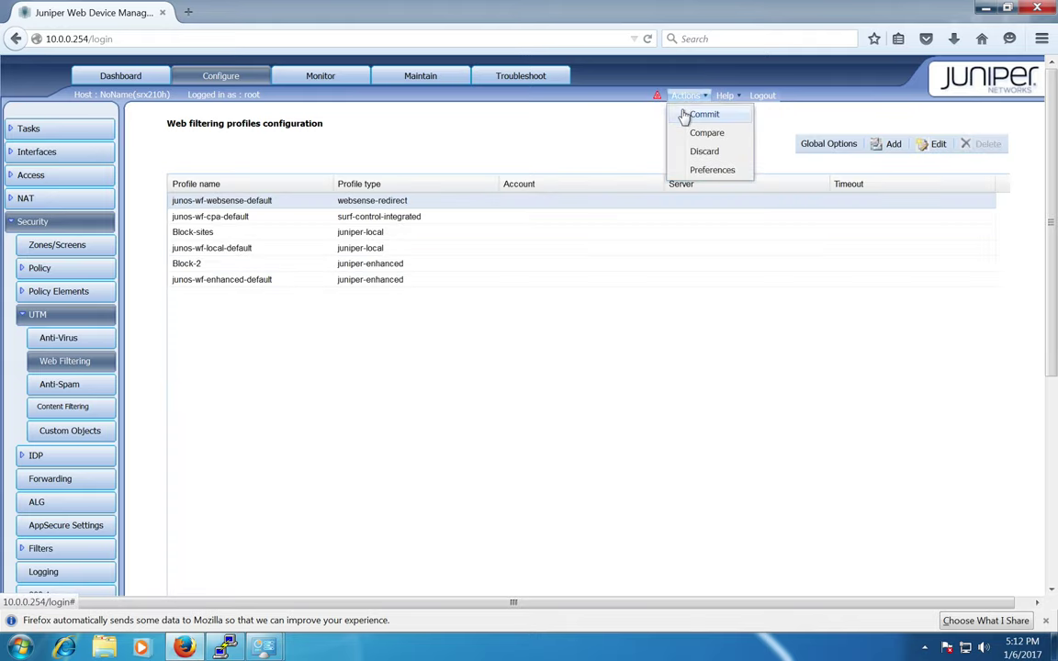
{"action": "left_click", "coordinate": [684, 114]}
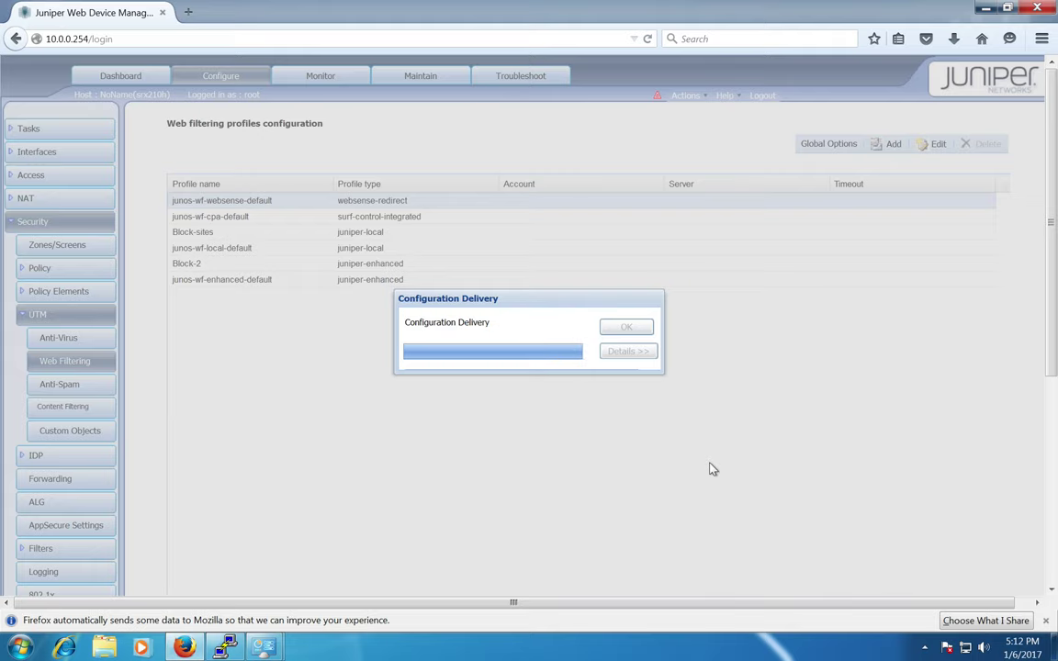
{"action": "left_click", "coordinate": [611, 327]}
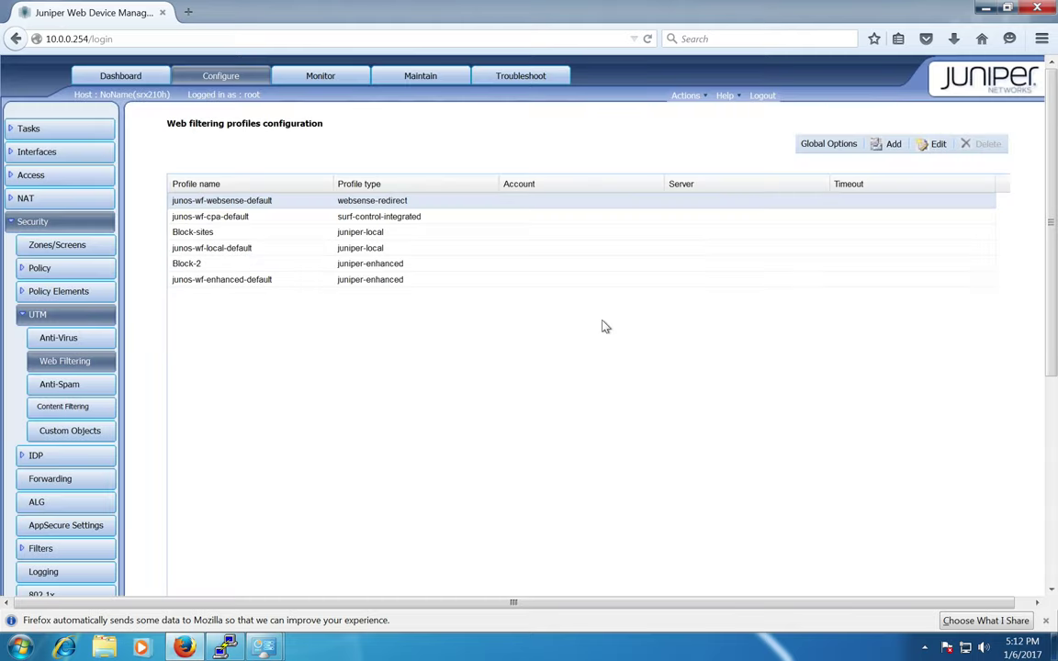
{"action": "key", "text": "ctrl+alt+Right"}
{"action": "left_click", "coordinate": [319, 81]}
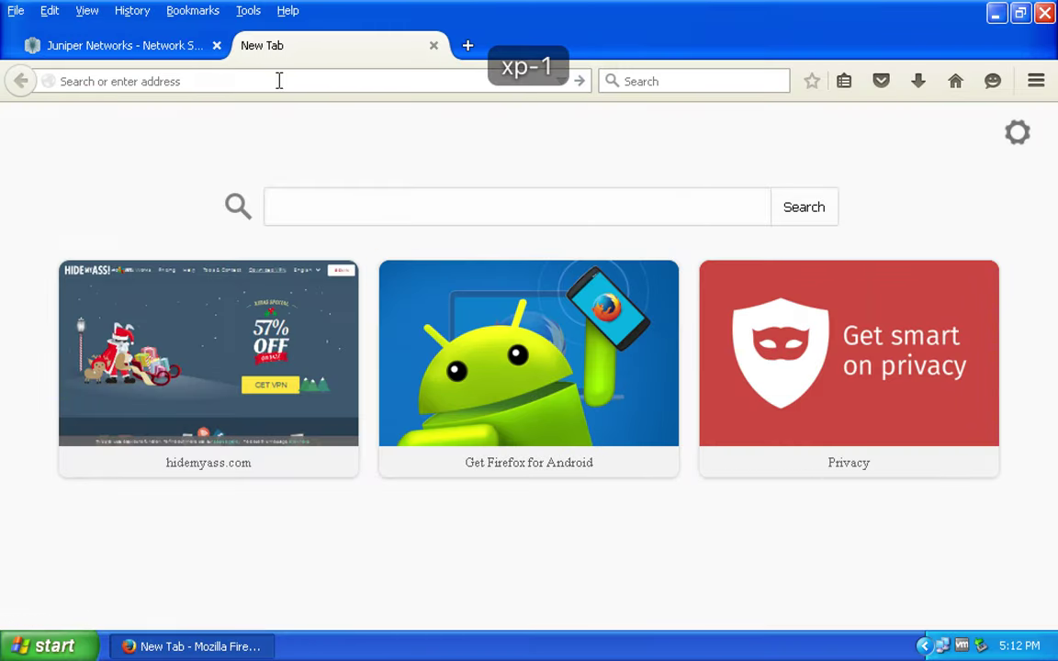
Load vcricket.com on the client and select its shutdown notice text.
{"action": "type", "text": "vcrick"}
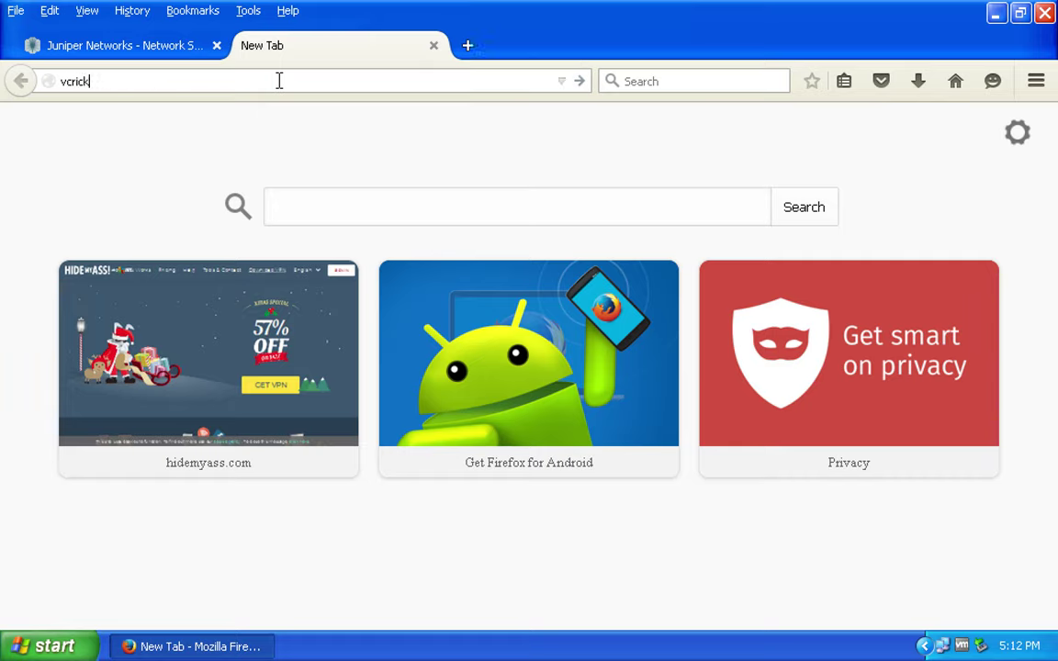
{"action": "type", "text": "et.com"}
{"action": "key", "text": "Return"}
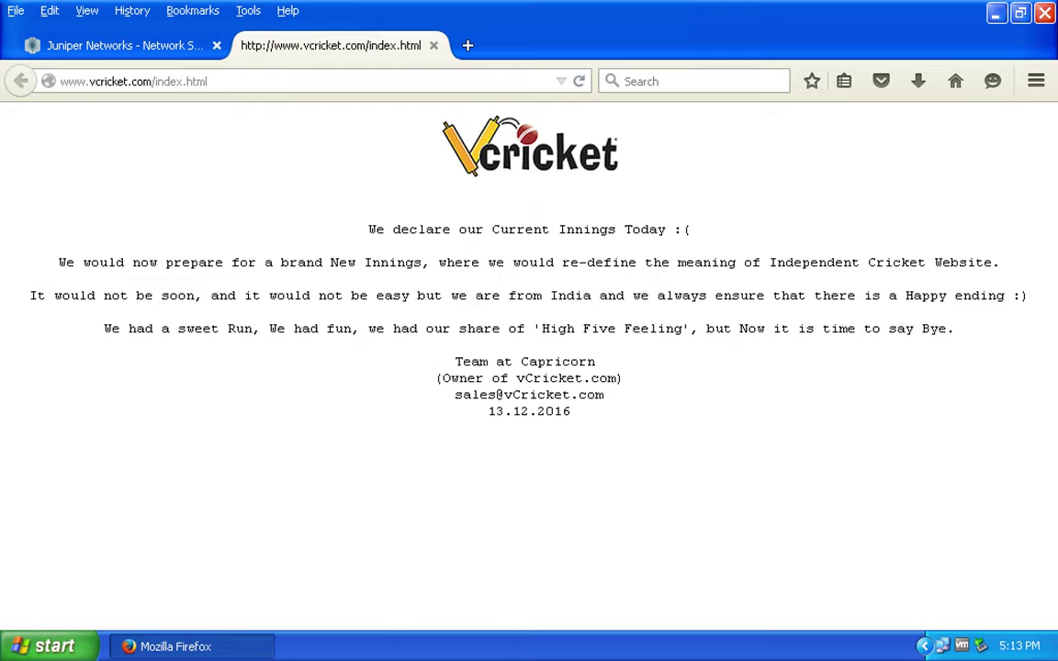
{"action": "left_click_drag", "start_coordinate": [386, 232], "coordinate": [628, 393]}
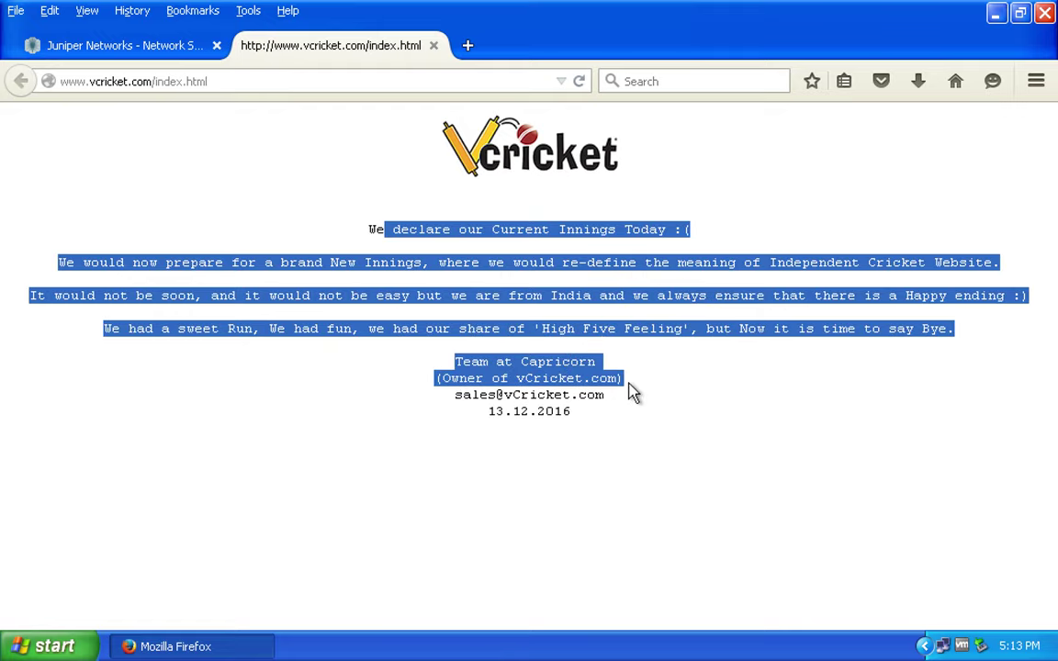
Load cricinfo.com to test the Enhanced_Sports block.
{"action": "left_click", "coordinate": [328, 81]}
{"action": "type", "text": "cri"}
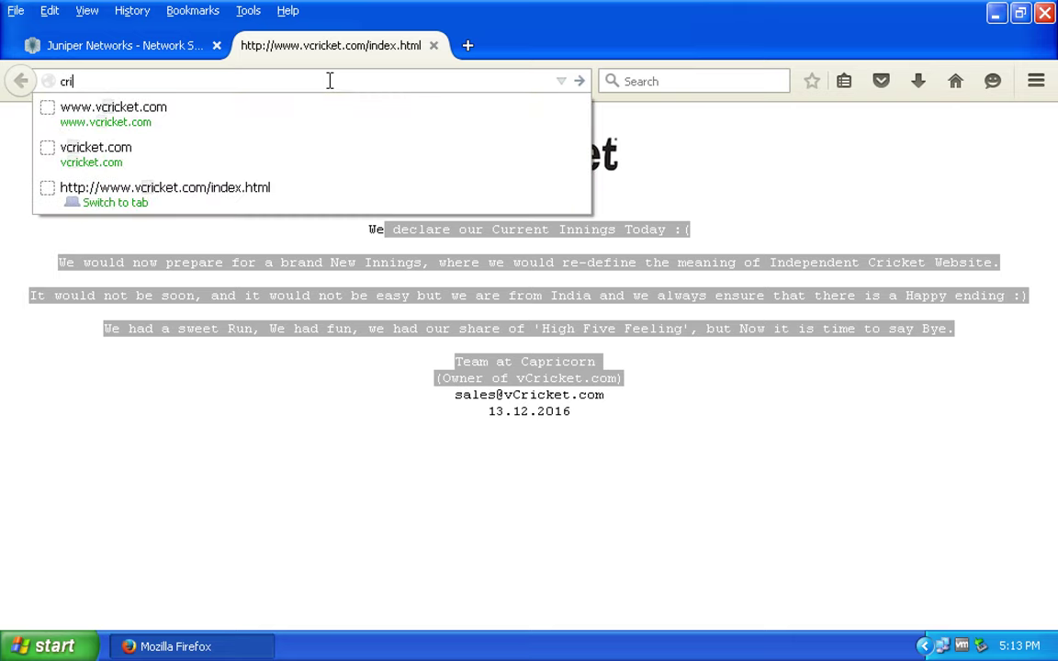
{"action": "type", "text": "cin"}
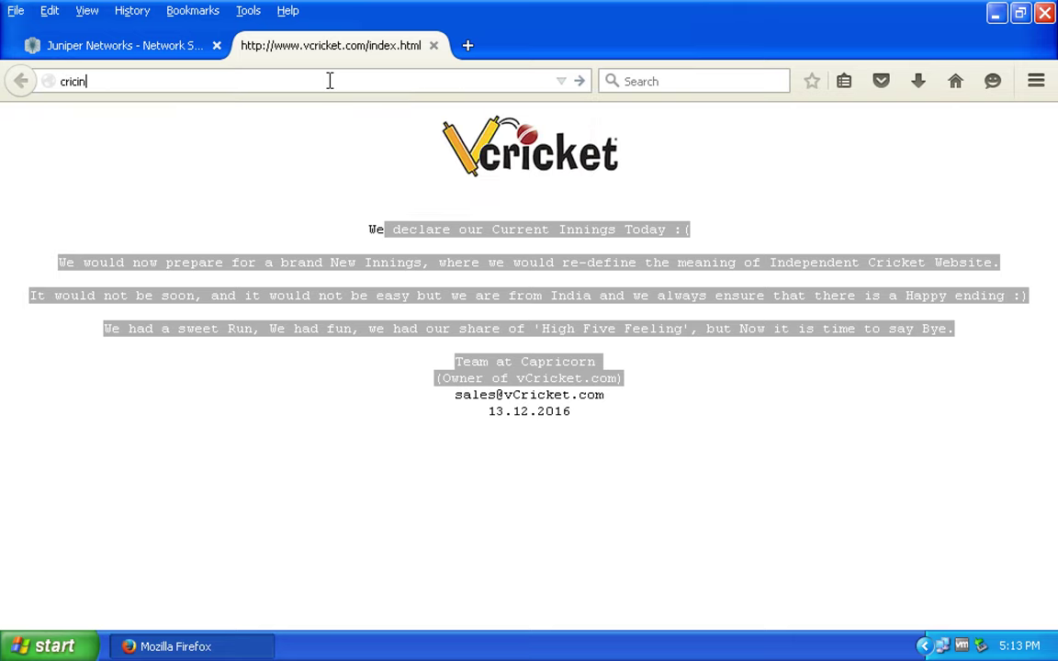
{"action": "type", "text": "fo.com"}
{"action": "key", "text": "Return"}
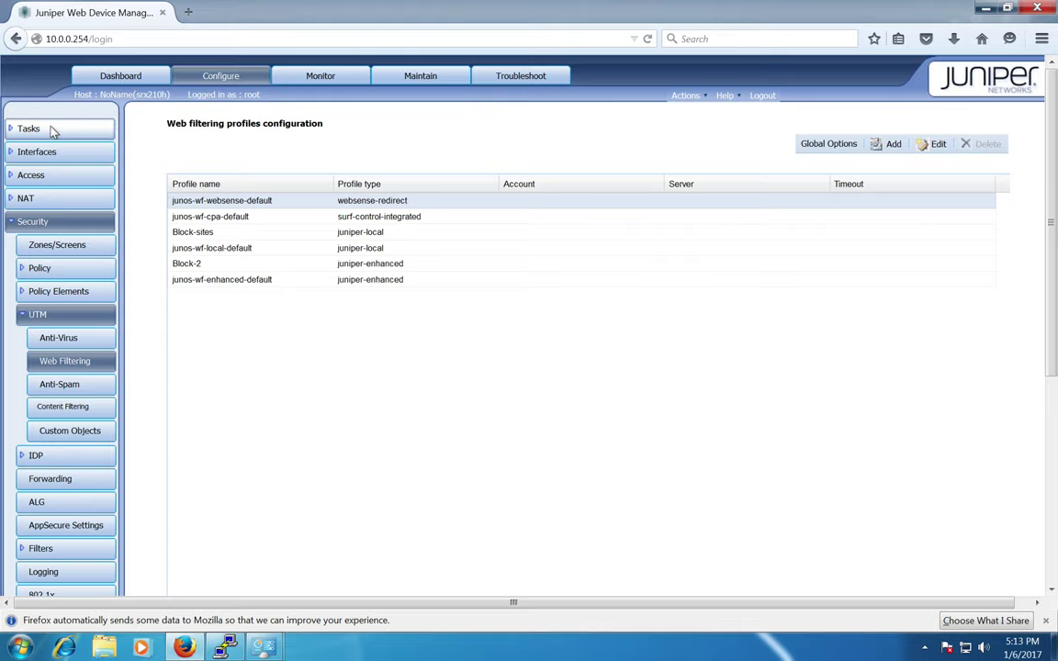
Open the Maintain licence summary and review the UTM licences, noting Web Filtering EWF's 27-day expiry.
{"action": "left_click", "coordinate": [13, 219]}
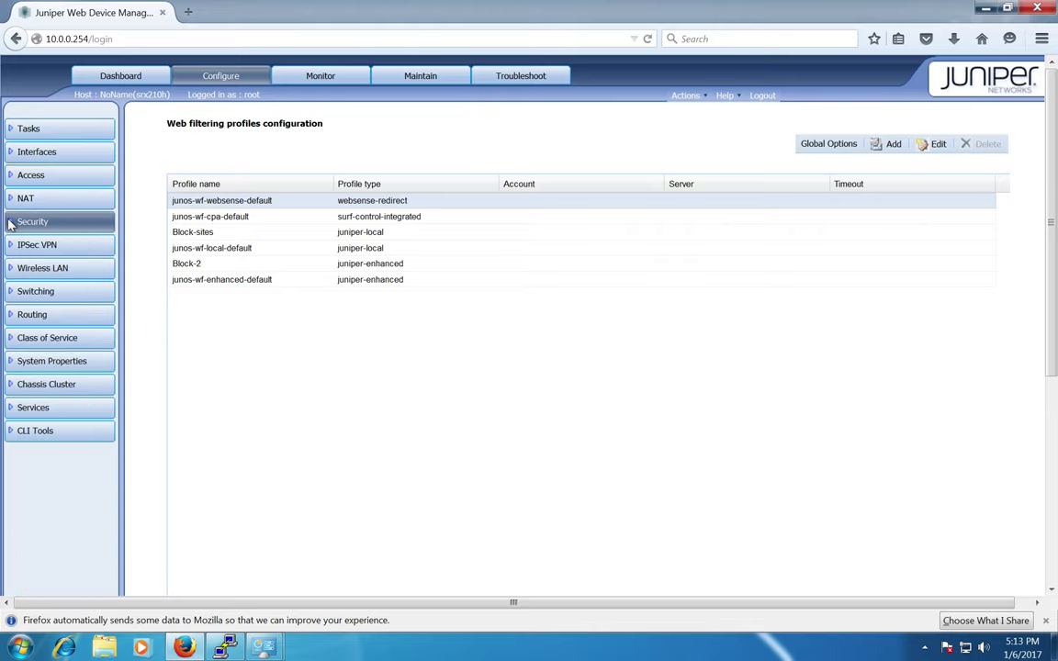
{"action": "left_click", "coordinate": [422, 75]}
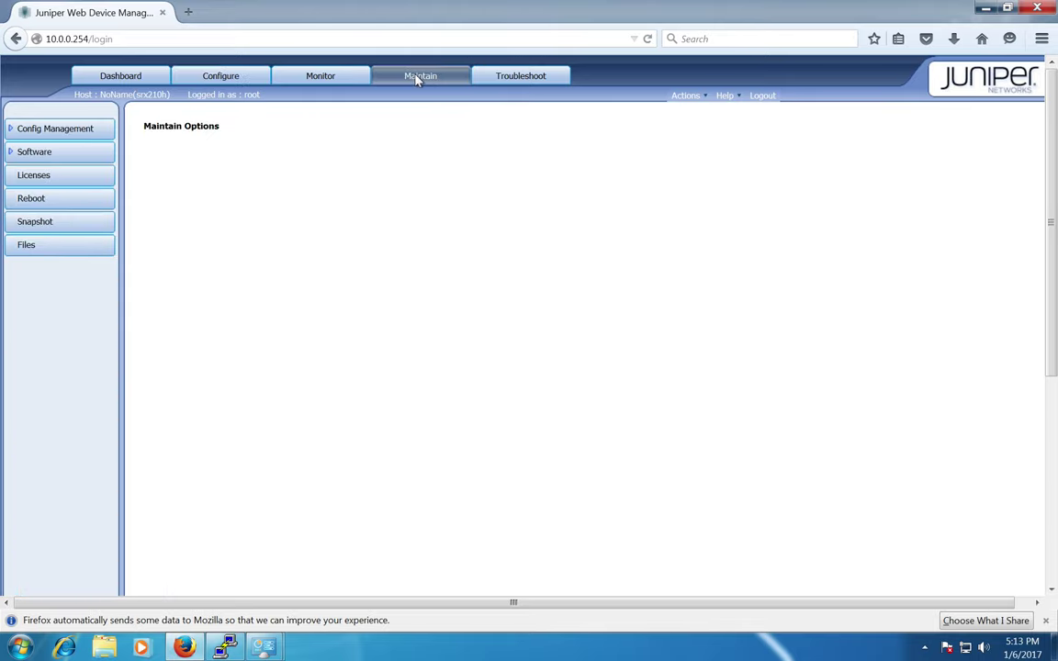
{"action": "left_click", "coordinate": [34, 175]}
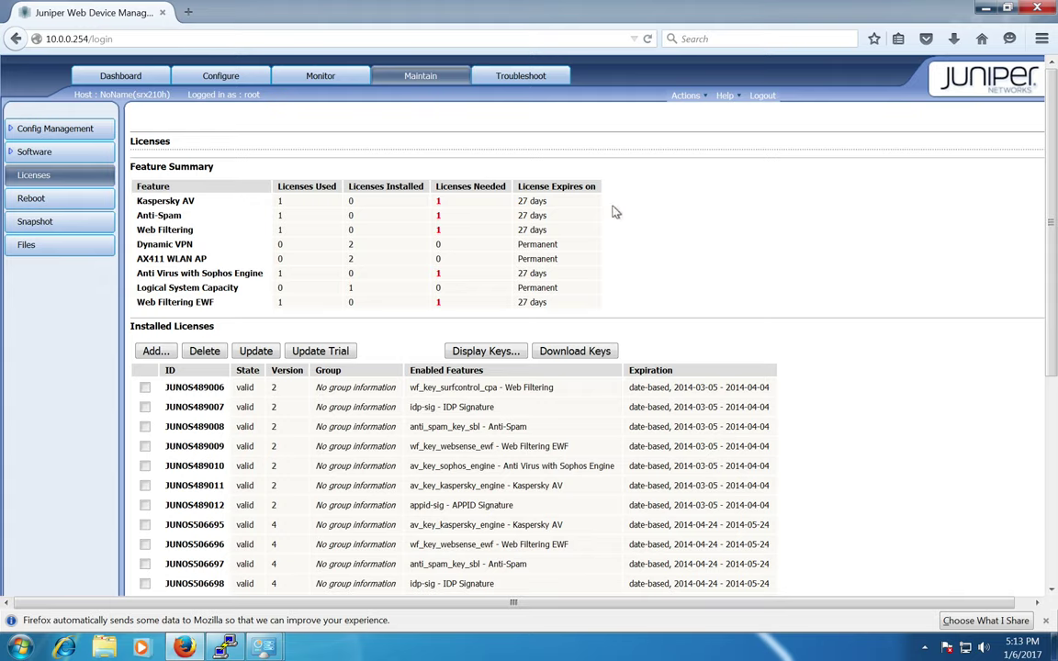
{"action": "left_click", "coordinate": [548, 234]}
{"action": "left_click_drag", "start_coordinate": [548, 234], "coordinate": [421, 229]}
{"action": "scroll", "coordinate": [1055, 515], "scroll_direction": "down", "scroll_amount": 1}
{"action": "scroll", "coordinate": [1054, 514], "scroll_direction": "down", "scroll_amount": 6}
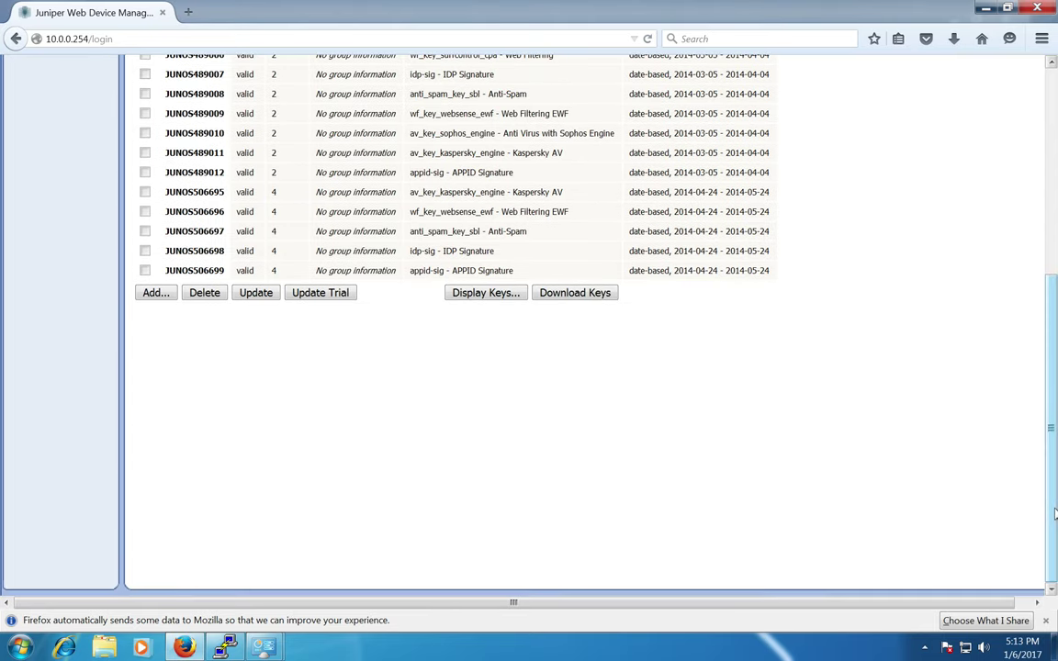
{"action": "left_click", "coordinate": [1050, 395]}
{"action": "left_click_drag", "start_coordinate": [1050, 395], "coordinate": [1046, 335]}
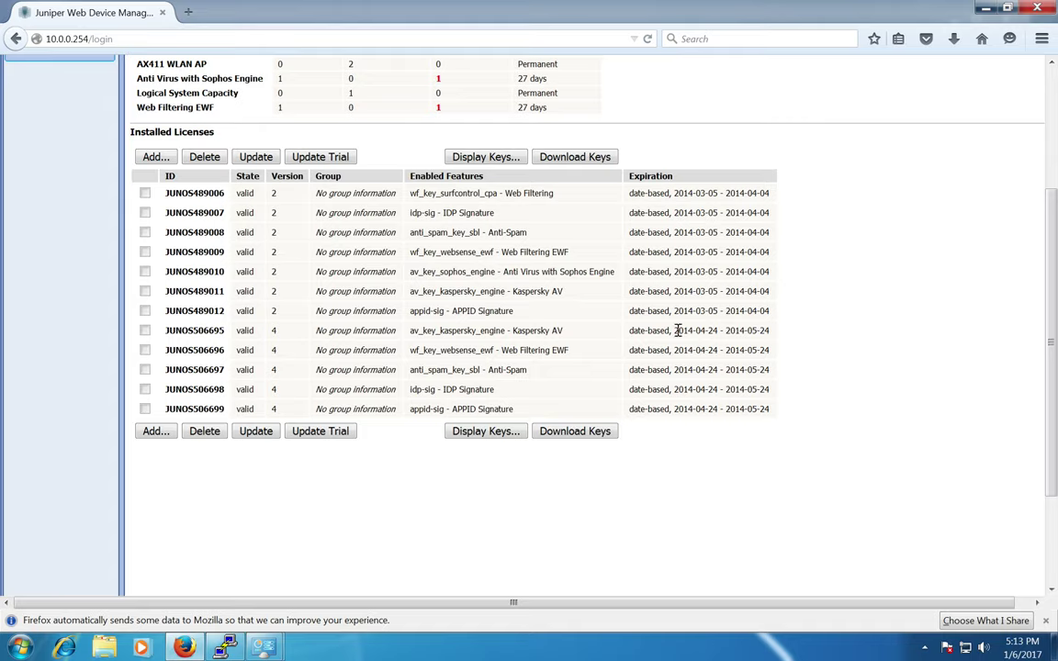
{"action": "left_click_drag", "start_coordinate": [678, 331], "coordinate": [721, 333]}
Request updated trial licence keys with Update Trial and confirm.
{"action": "left_click", "coordinate": [342, 156]}
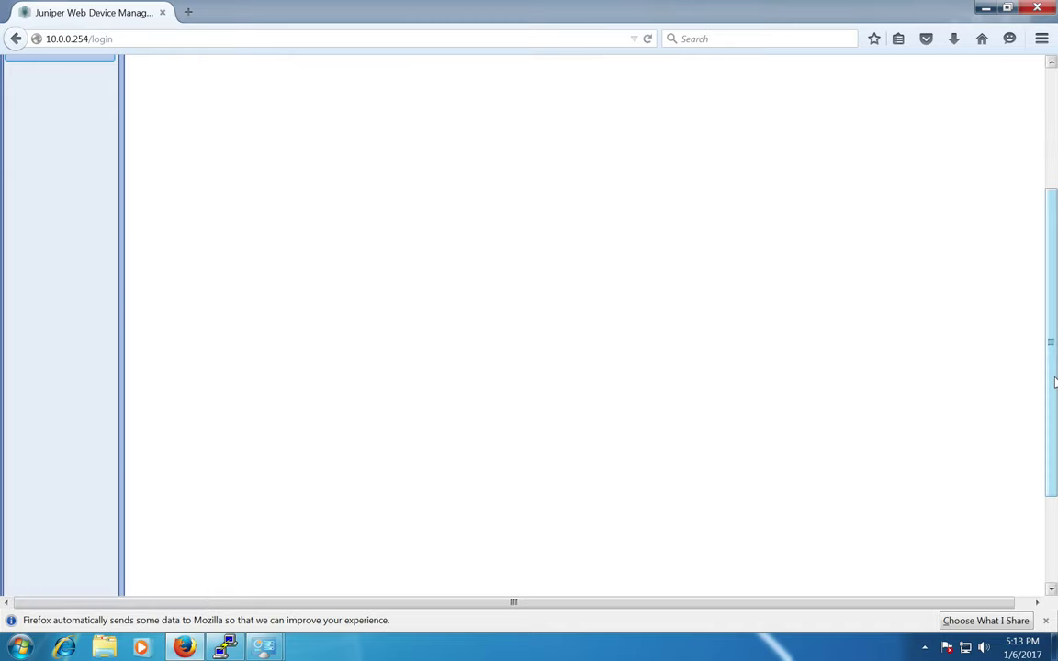
{"action": "left_click_drag", "start_coordinate": [1054, 290], "coordinate": [1032, 52]}
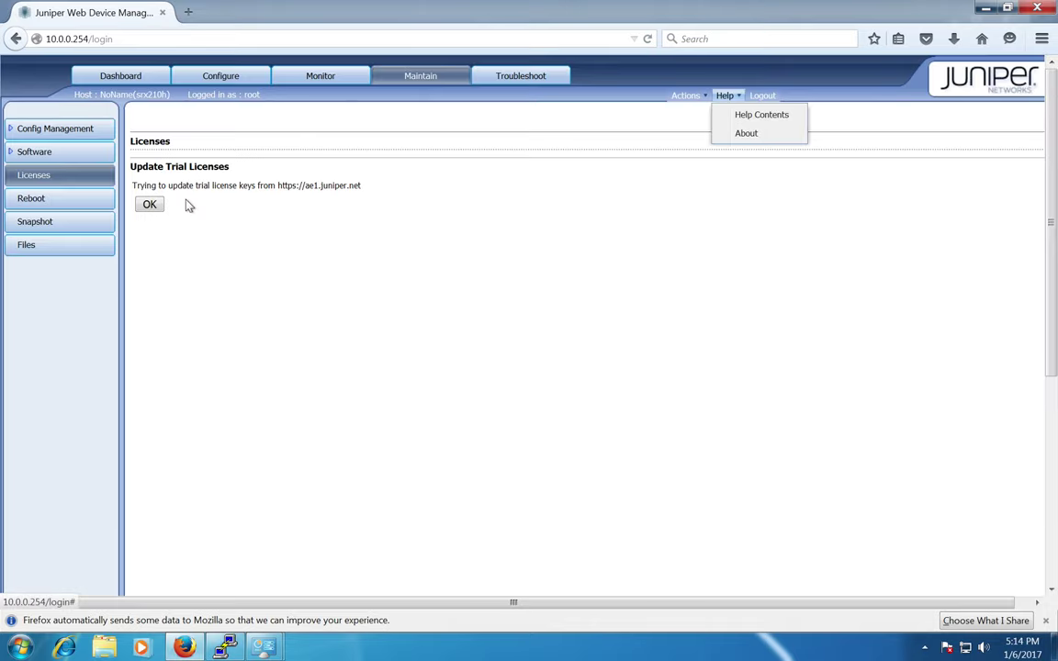
{"action": "left_click", "coordinate": [149, 204]}
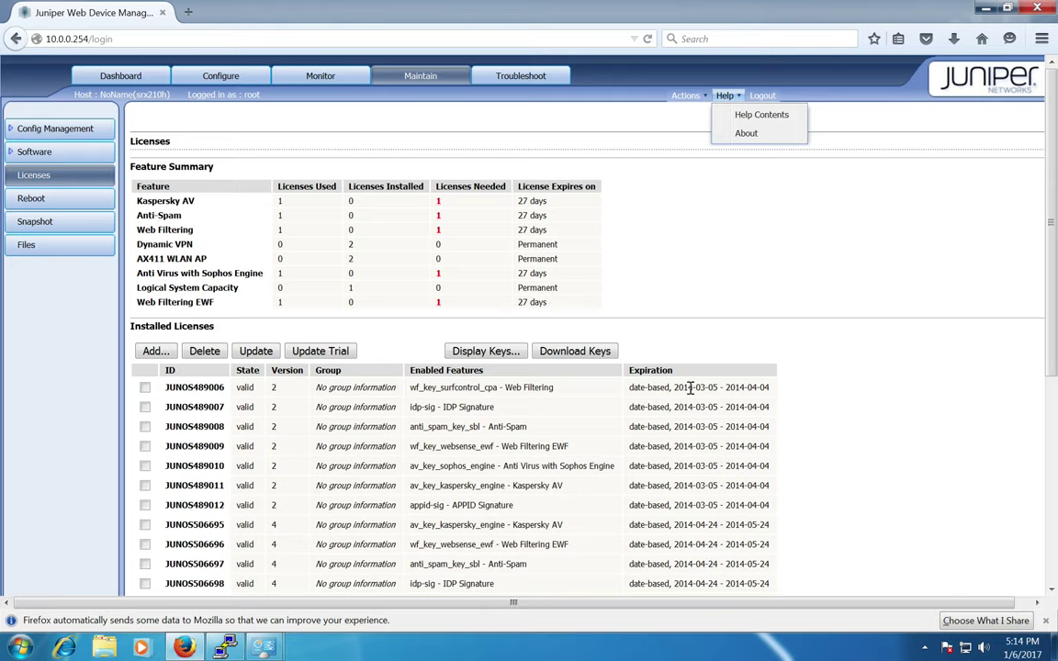
Recheck the installed licences' expiration dates, then go to the Monitor options page.
{"action": "left_click_drag", "start_coordinate": [687, 392], "coordinate": [772, 395]}
{"action": "left_click", "coordinate": [896, 449]}
{"action": "left_click", "coordinate": [1054, 521]}
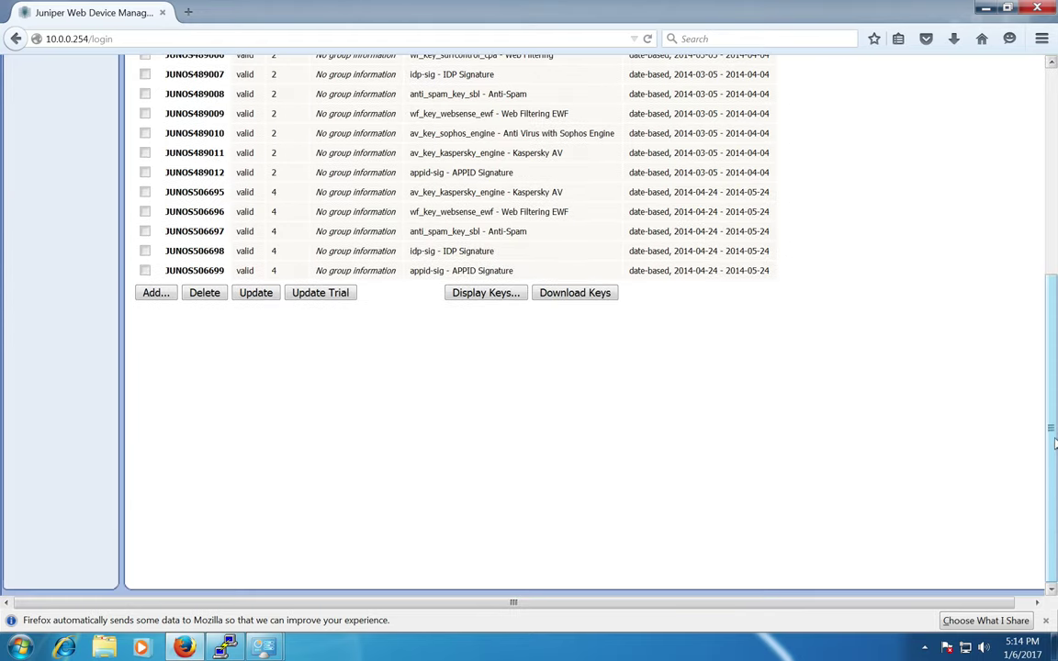
{"action": "left_click_drag", "start_coordinate": [1055, 521], "coordinate": [1055, 59]}
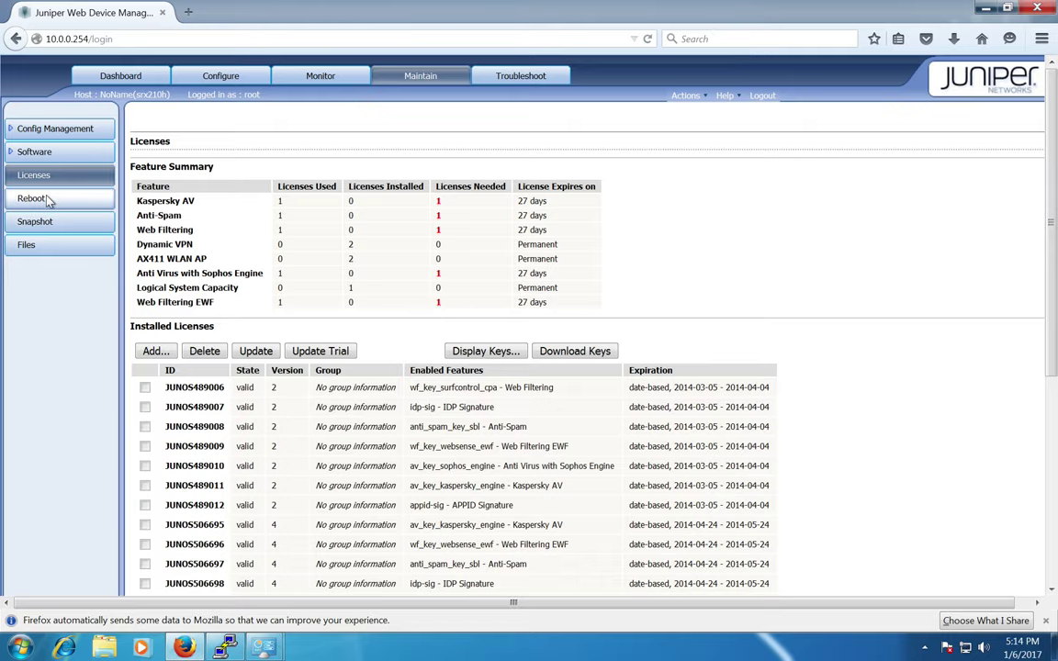
{"action": "left_click", "coordinate": [356, 79]}
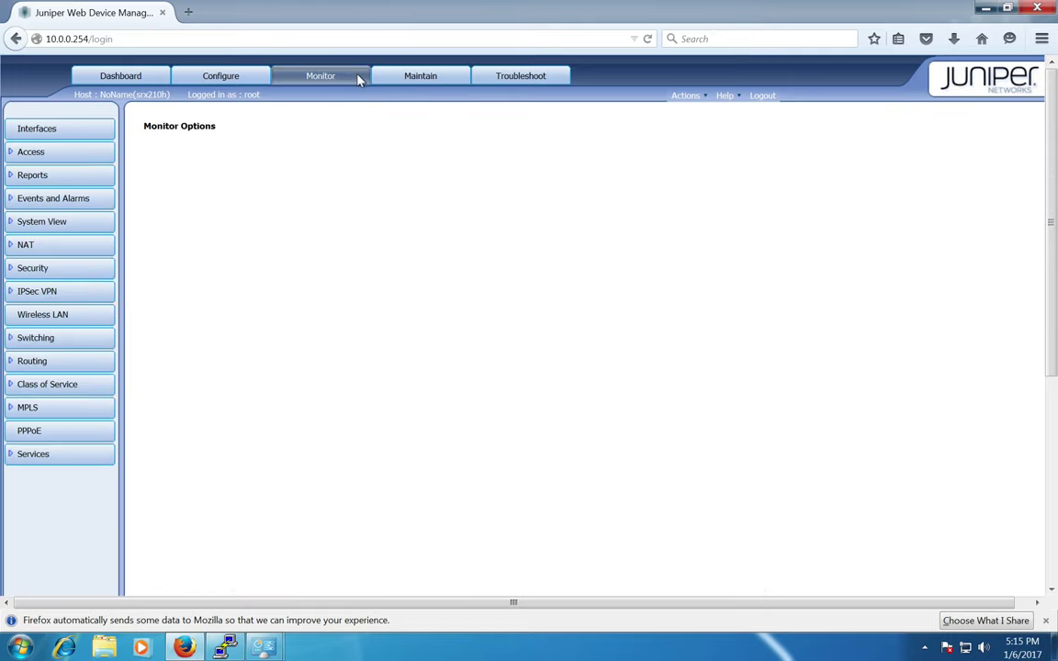
Go to Security > UTM content filtering profiles and start adding a new profile.
{"action": "left_click", "coordinate": [201, 79]}
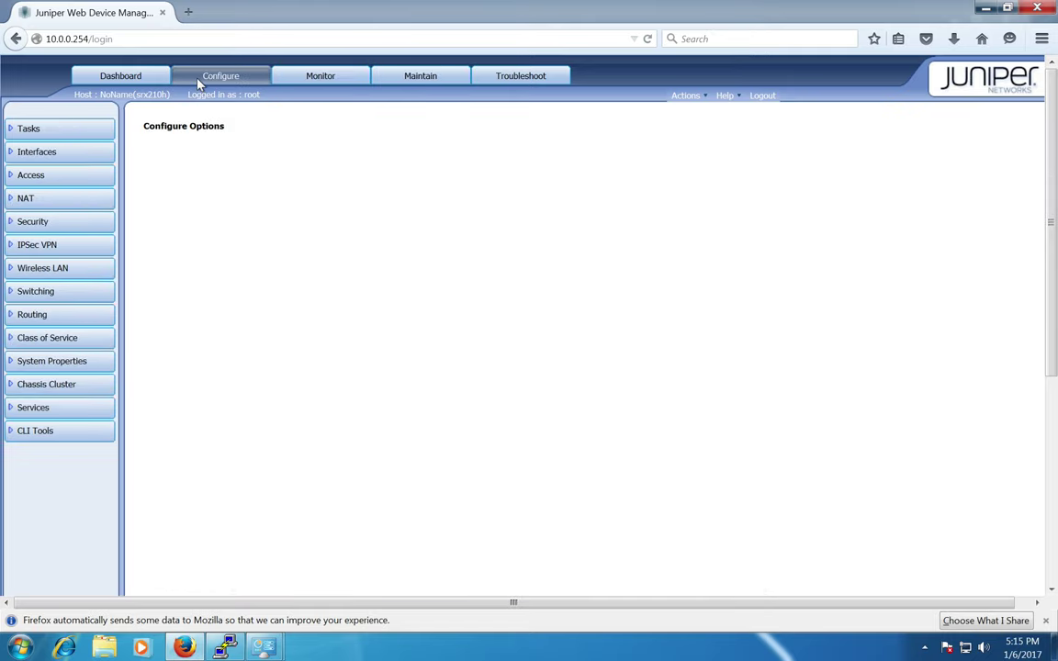
{"action": "left_click", "coordinate": [18, 221]}
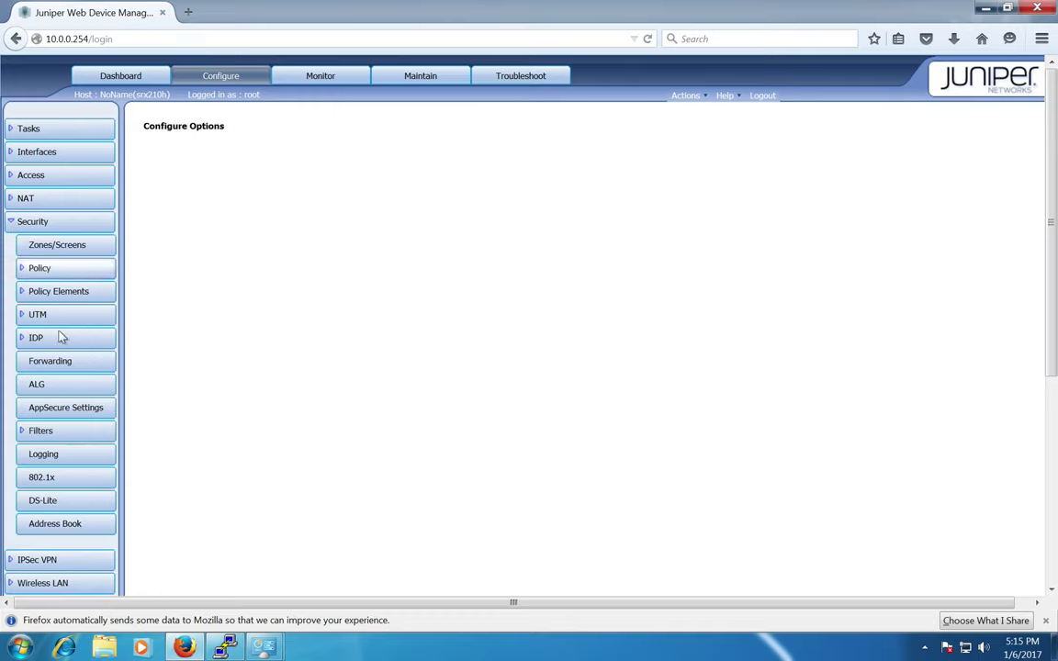
{"action": "left_click", "coordinate": [24, 430]}
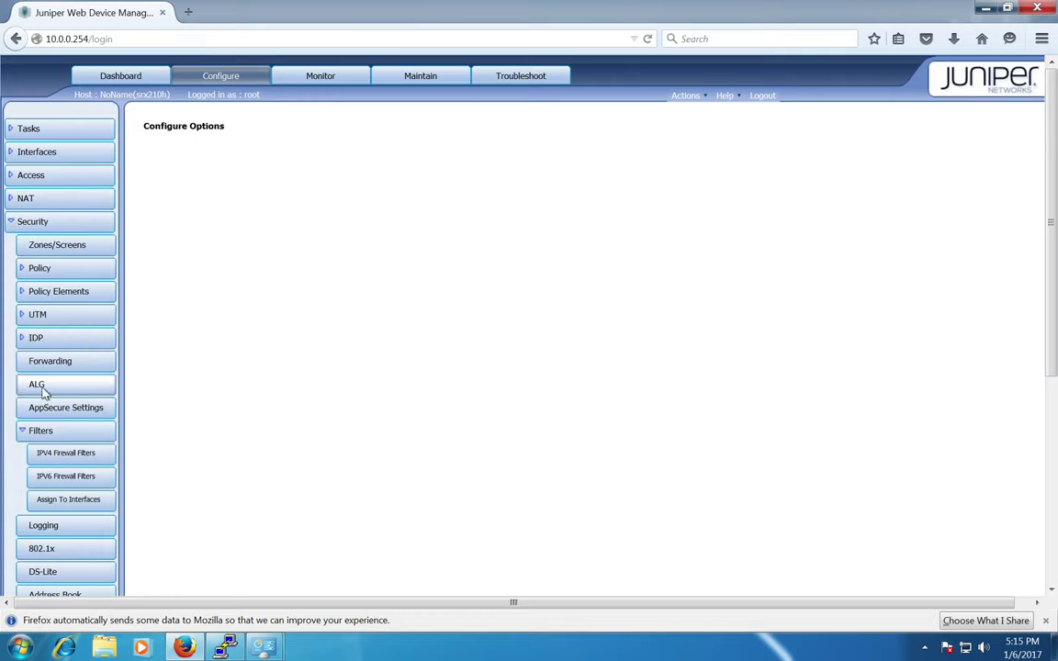
{"action": "left_click", "coordinate": [28, 314]}
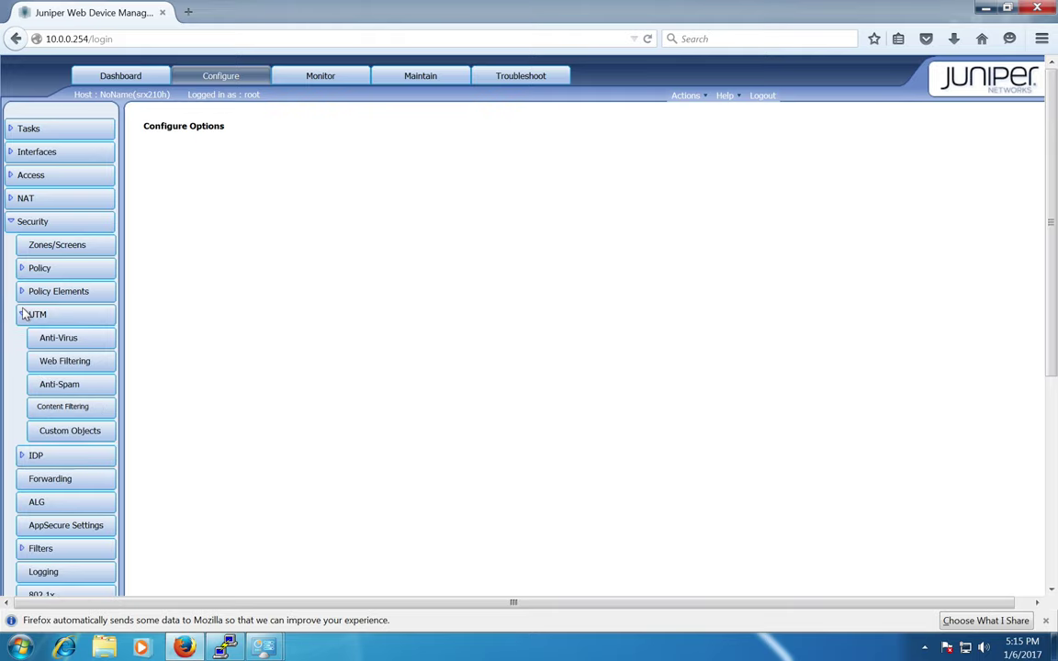
{"action": "left_click", "coordinate": [70, 410]}
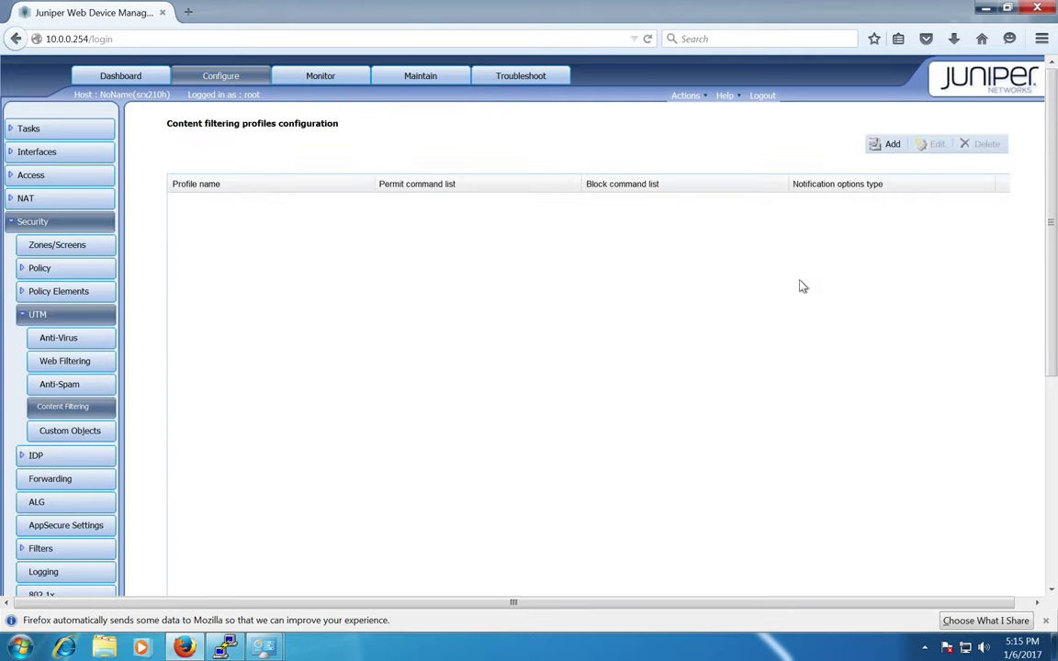
{"action": "left_click", "coordinate": [887, 144]}
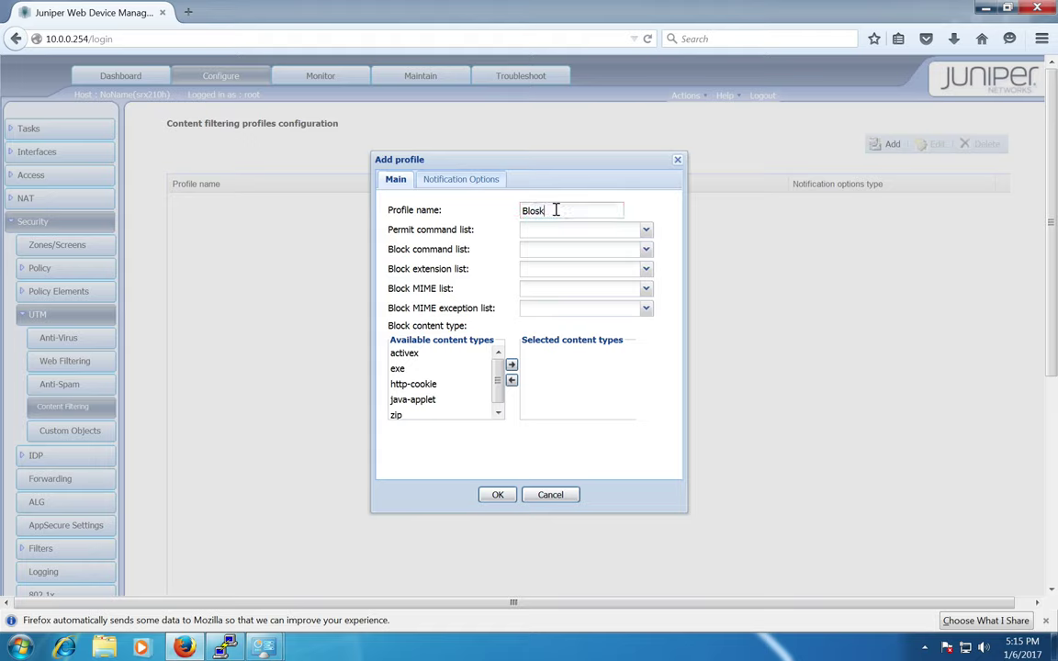
Create Block-info blocking junos-default-extension, with junos-default-bypass-mime as block MIME and exception lists.
{"action": "type", "text": "info"}
{"action": "left_click", "coordinate": [647, 234]}
{"action": "left_click", "coordinate": [644, 270]}
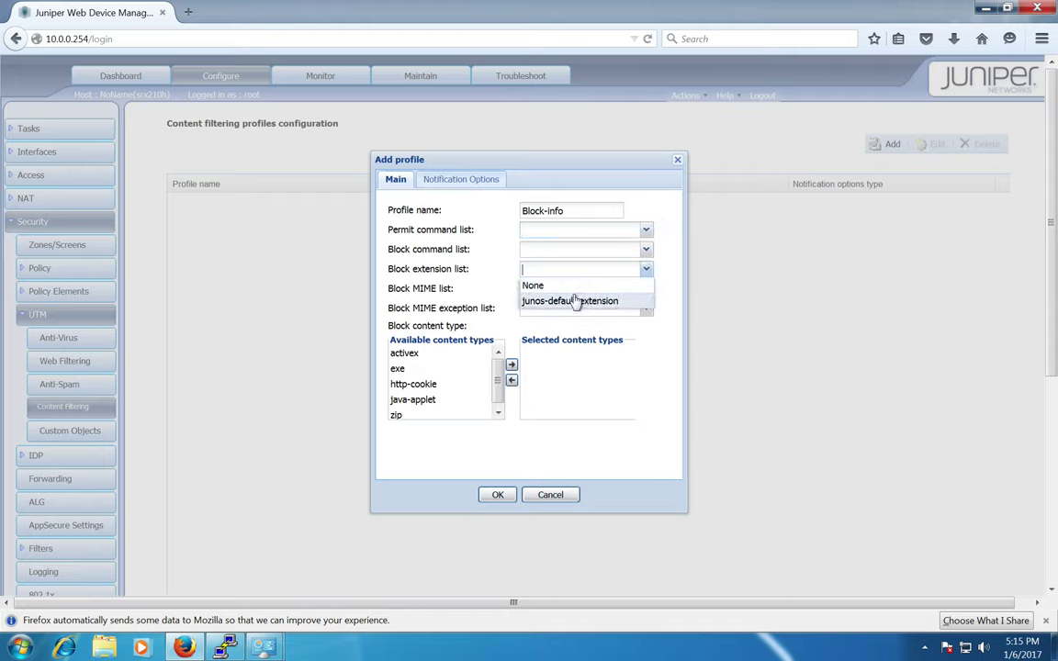
{"action": "left_click", "coordinate": [576, 301]}
{"action": "left_click", "coordinate": [646, 288]}
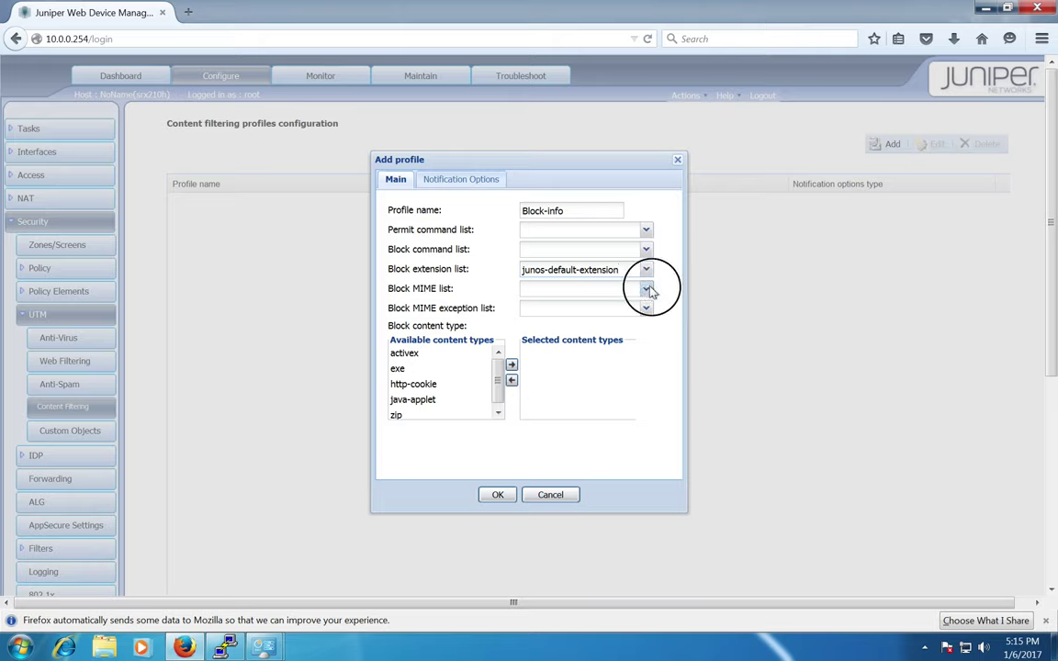
{"action": "left_click", "coordinate": [577, 321]}
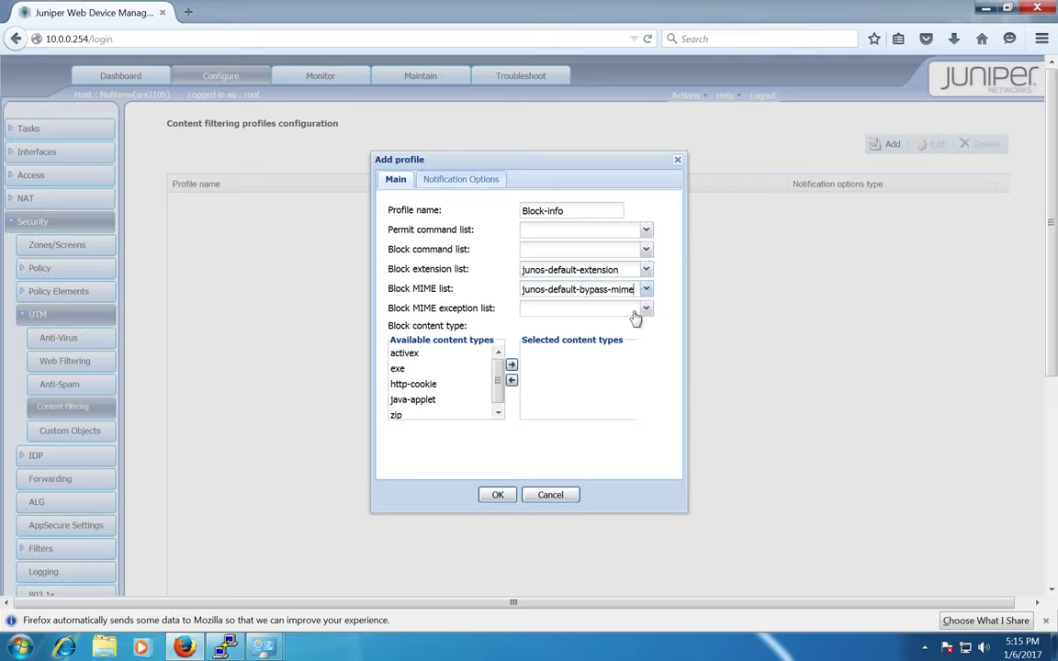
{"action": "left_click", "coordinate": [643, 309]}
{"action": "left_click", "coordinate": [581, 340]}
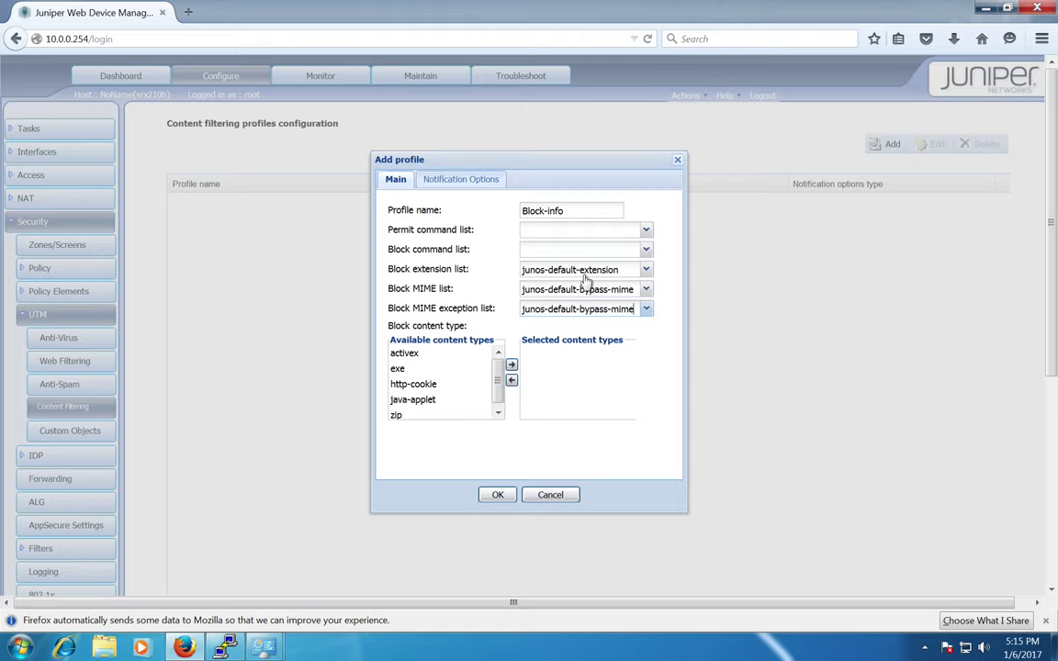
{"action": "left_click", "coordinate": [469, 180]}
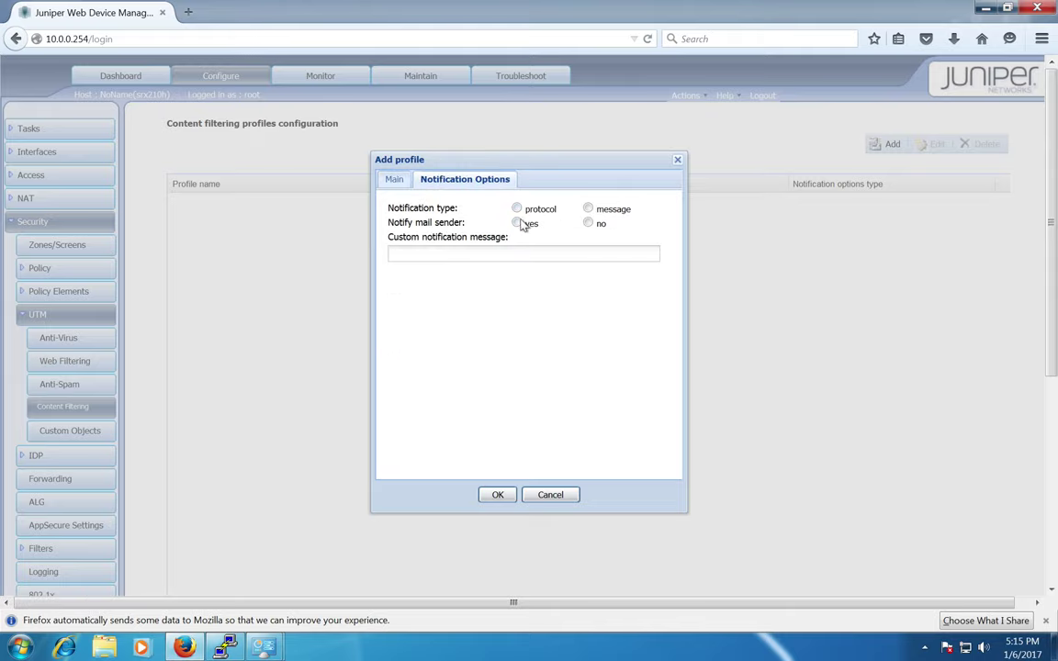
{"action": "left_click", "coordinate": [494, 496]}
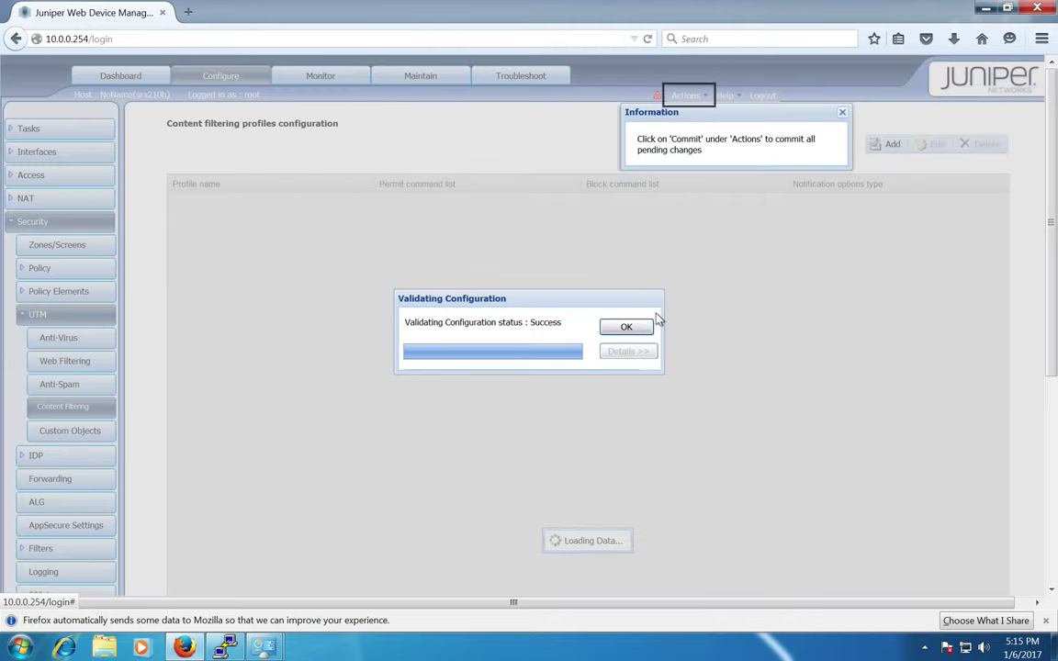
{"action": "left_click", "coordinate": [625, 330]}
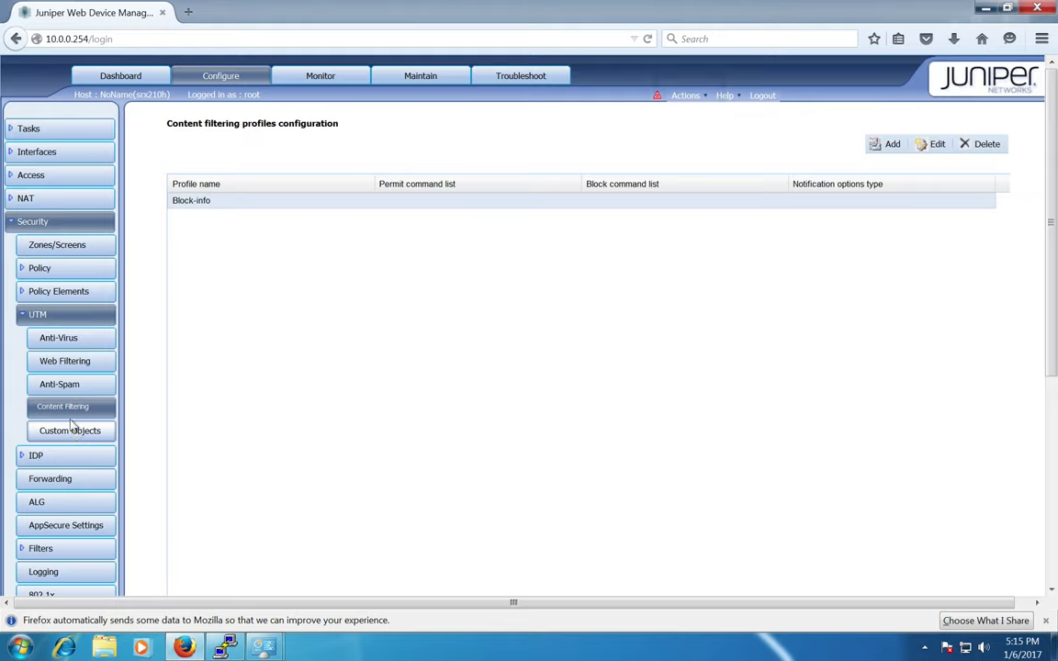
Inspect the junos-default-extension filename extension list and close it without changes.
{"action": "left_click", "coordinate": [71, 429]}
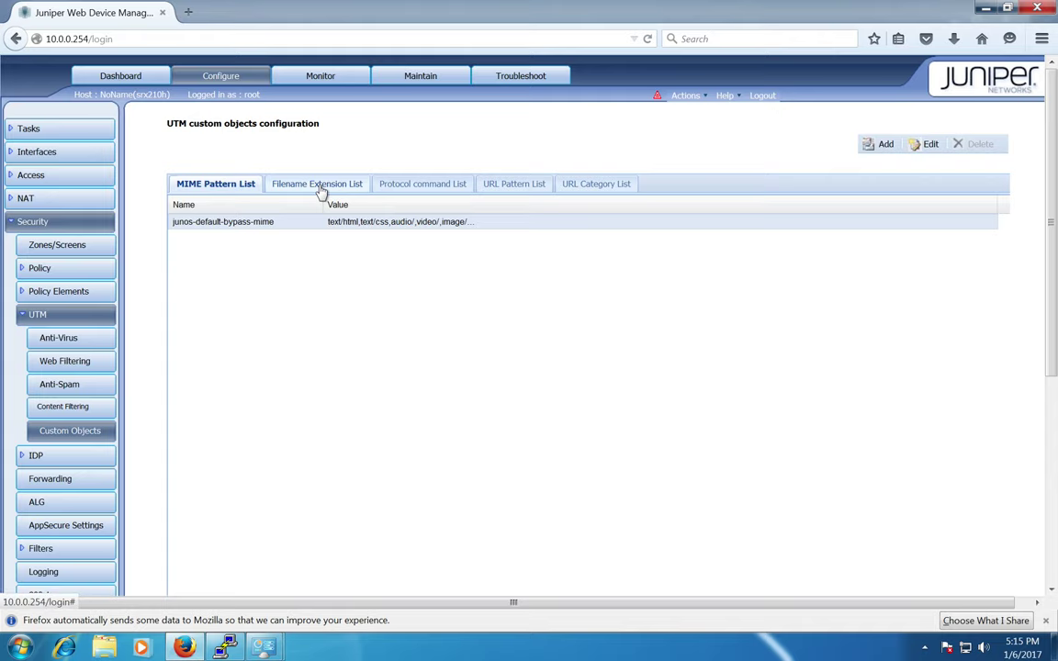
{"action": "left_click", "coordinate": [321, 186]}
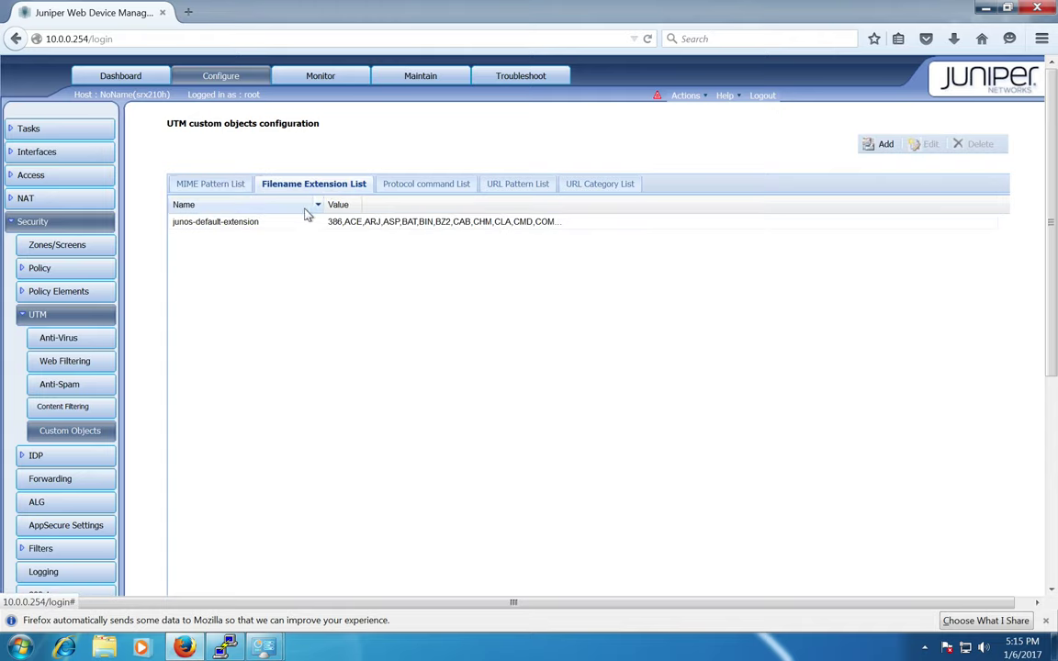
{"action": "double_click", "coordinate": [294, 223]}
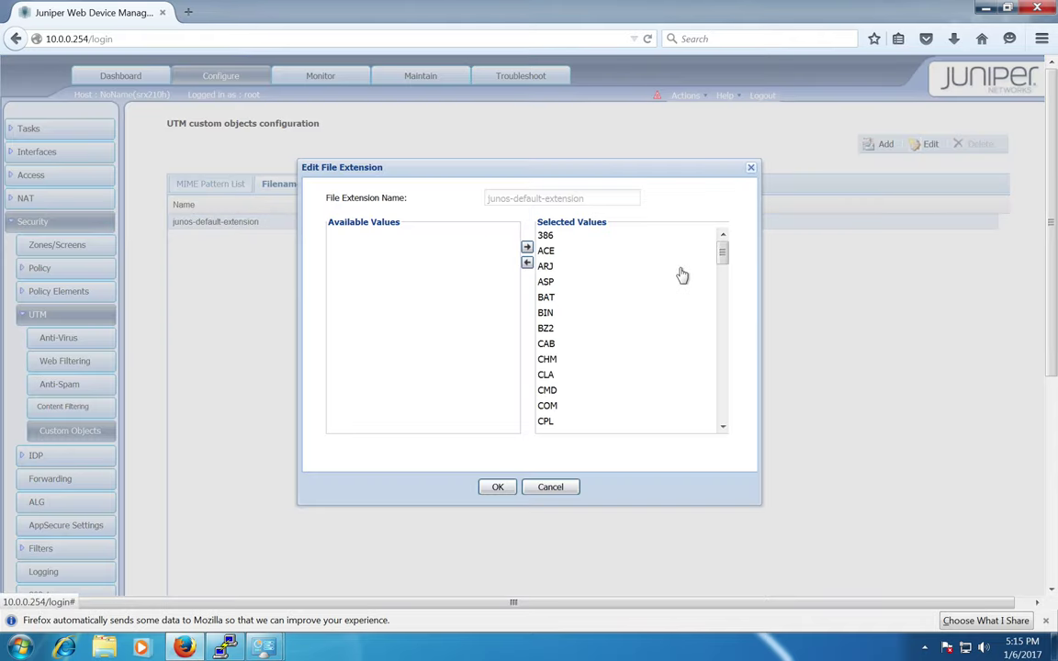
{"action": "left_click_drag", "start_coordinate": [726, 261], "coordinate": [720, 290]}
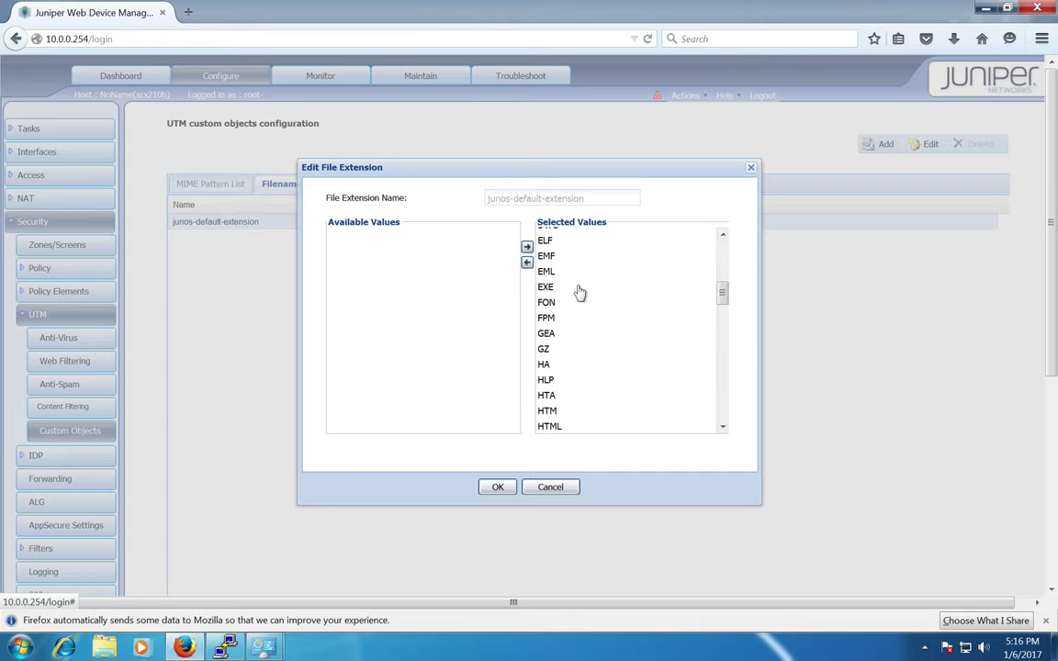
{"action": "left_click", "coordinate": [490, 488]}
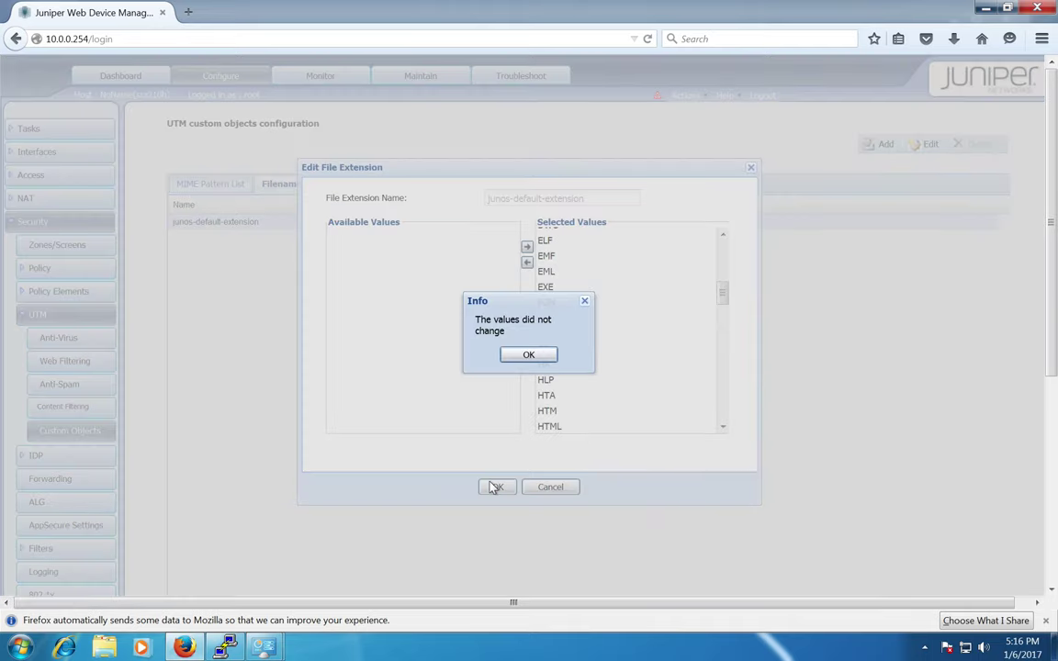
{"action": "left_click", "coordinate": [538, 354]}
{"action": "left_click", "coordinate": [549, 488]}
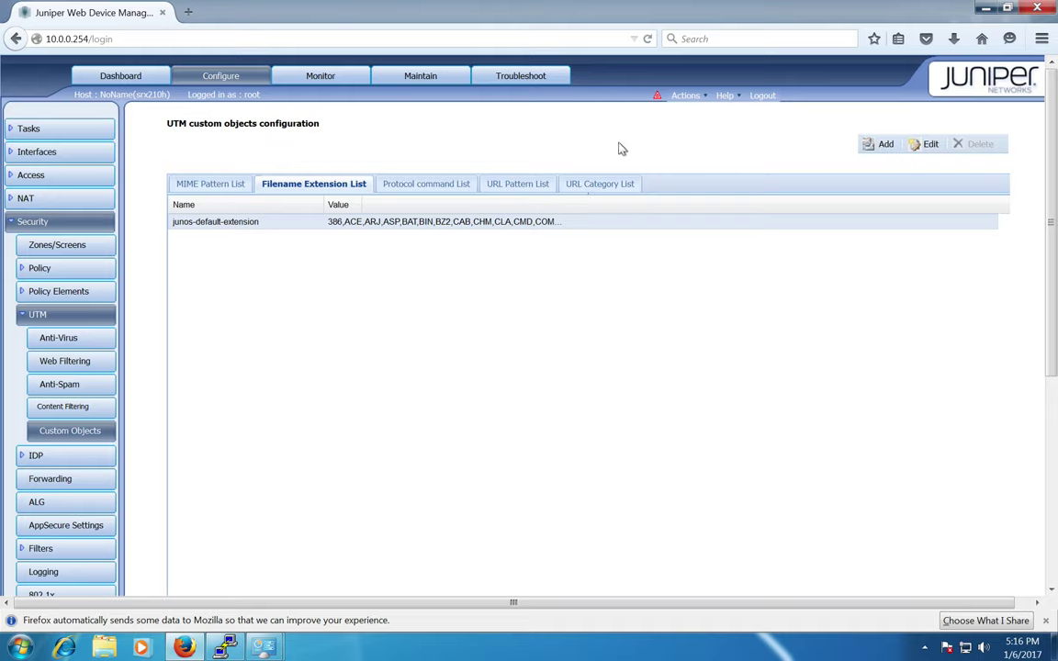
Commit all pending configuration changes and switch over to the xp-1 client.
{"action": "left_click", "coordinate": [685, 99]}
{"action": "left_click", "coordinate": [700, 114]}
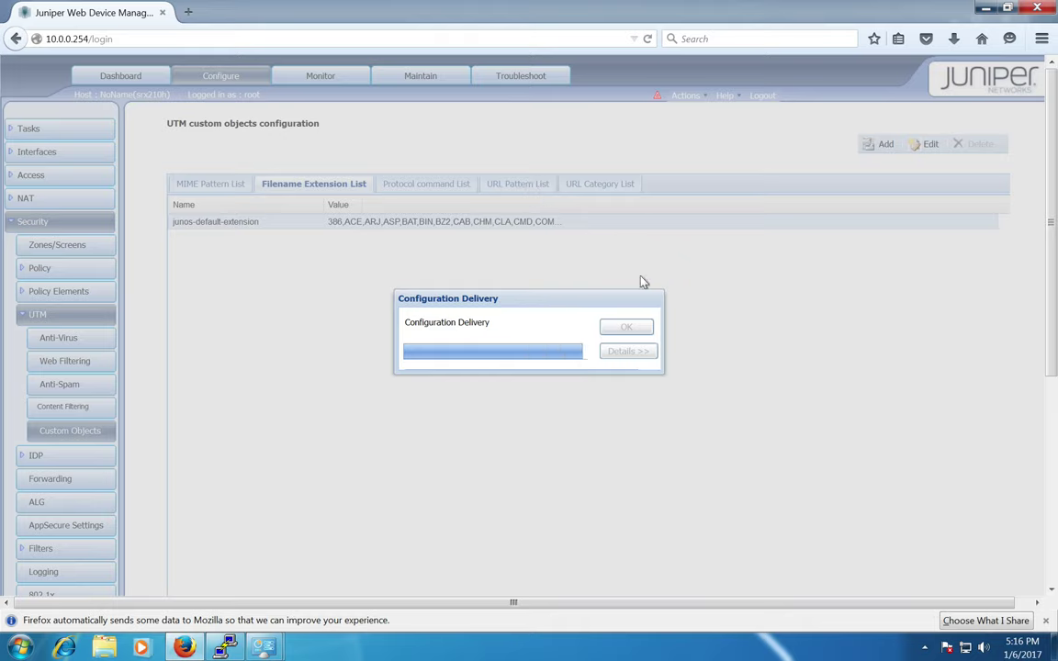
{"action": "left_click", "coordinate": [640, 329]}
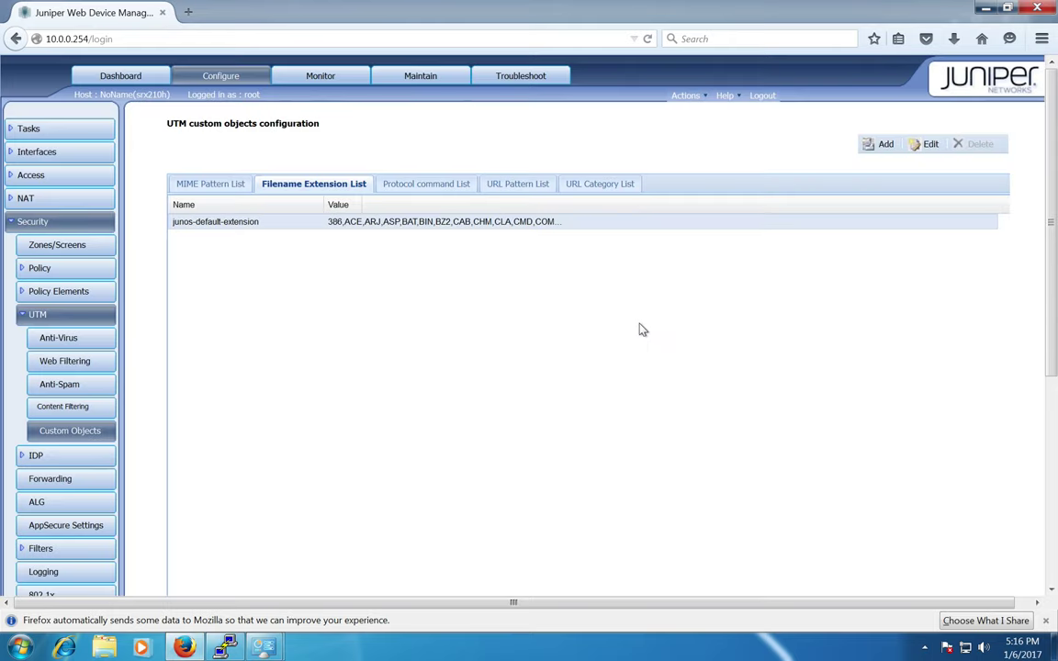
{"action": "key", "text": "ctrl+alt+Right"}
Load filehippo.com in Firefox.
{"action": "left_click", "coordinate": [348, 79]}
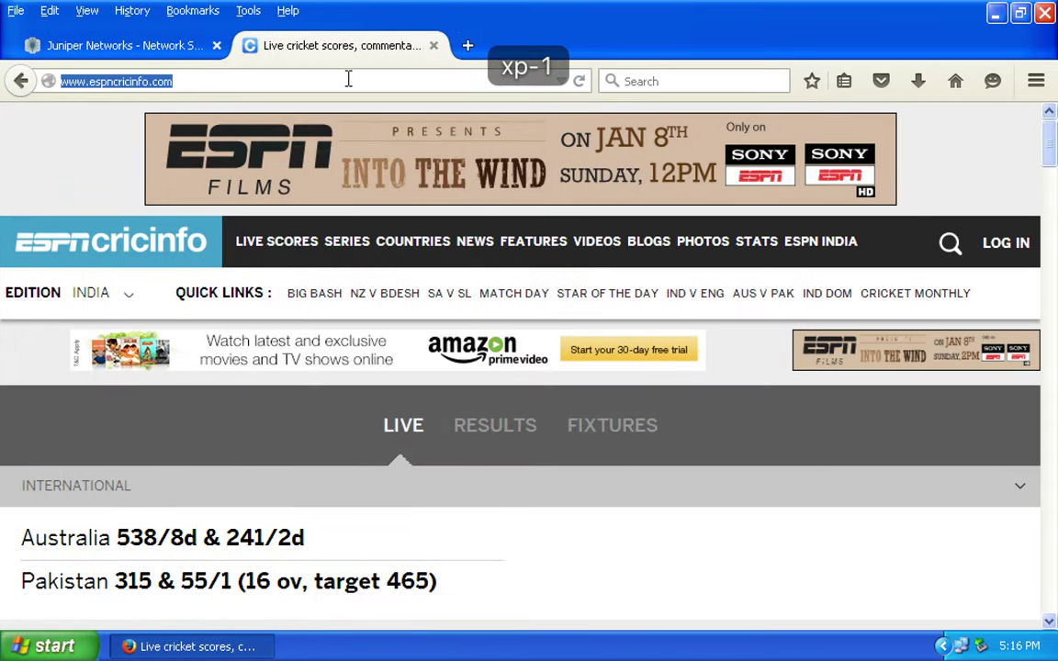
{"action": "type", "text": "file"}
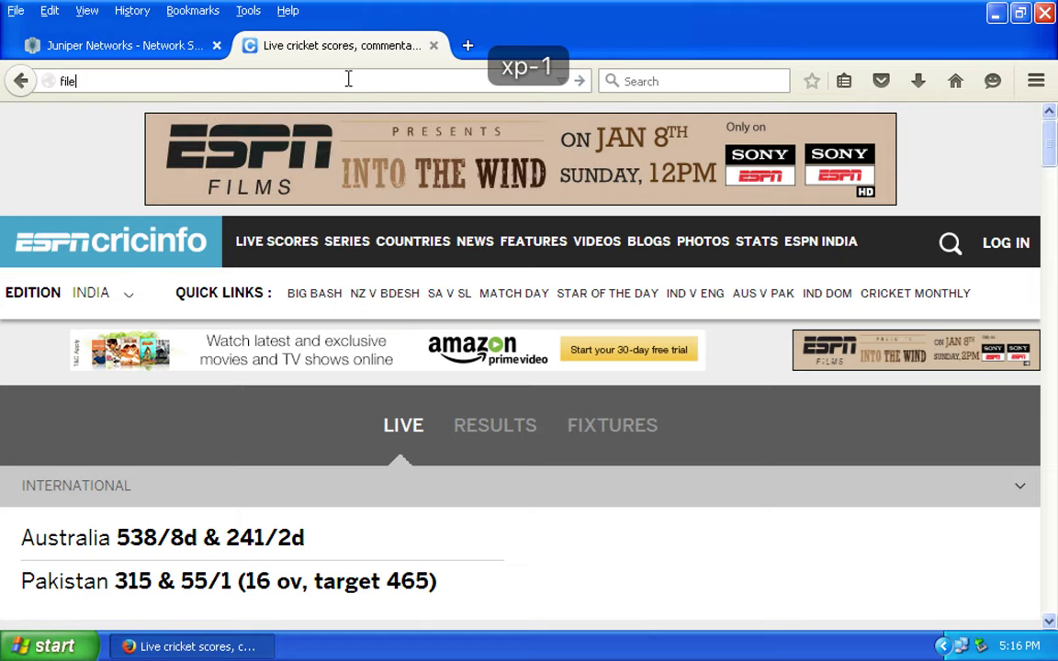
{"action": "type", "text": "hippo.com"}
{"action": "key", "text": "Return"}
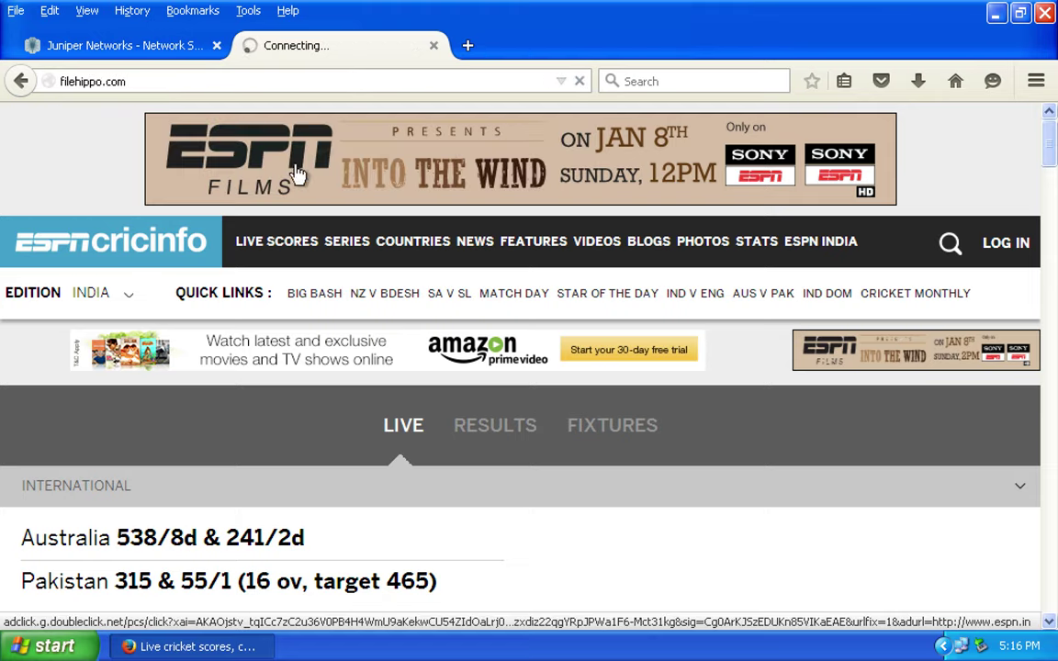
{"action": "mouse_move", "coordinate": [475, 228]}
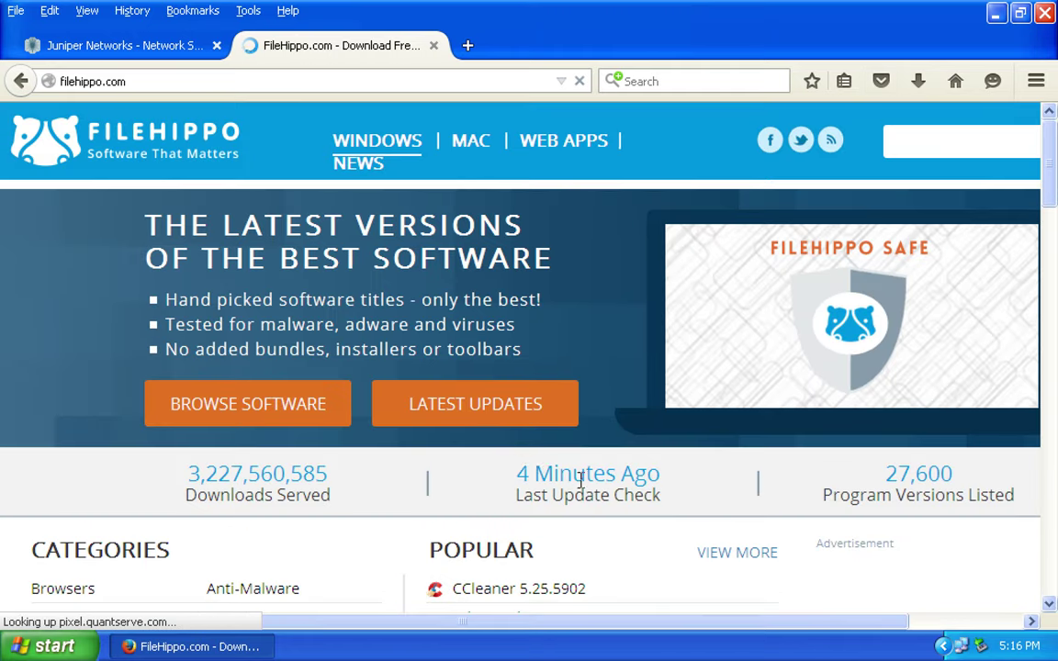
{"action": "scroll", "coordinate": [846, 367], "scroll_direction": "down", "scroll_amount": 9}
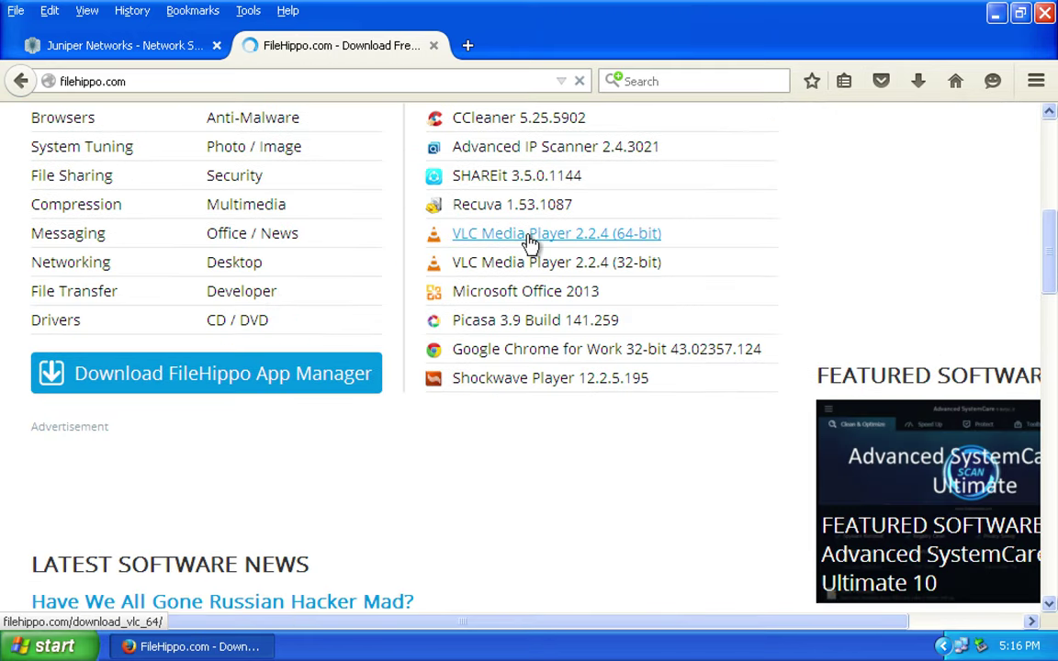
Try downloading VLC Media Player 32-bit and highlight the oversized-content drop message, then return to J-Web.
{"action": "left_click", "coordinate": [547, 263]}
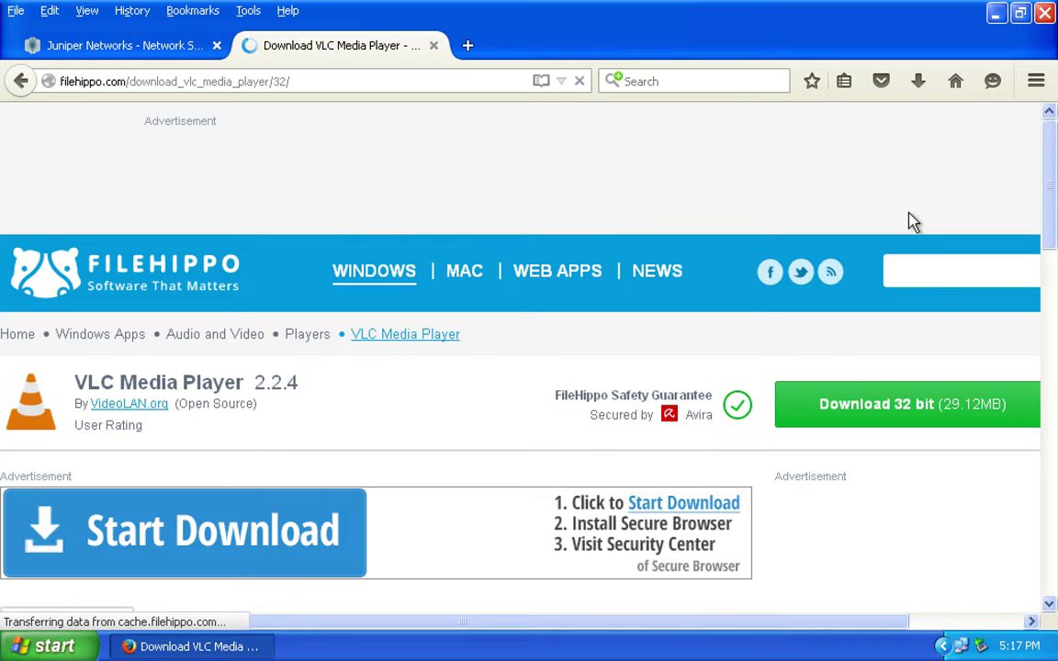
{"action": "left_click", "coordinate": [876, 406]}
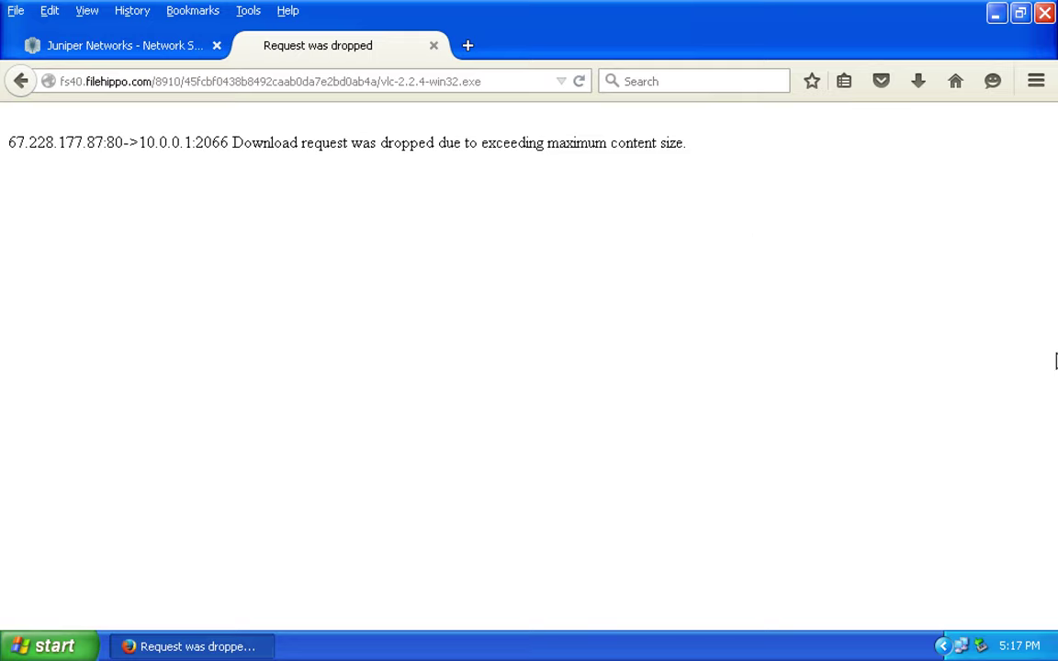
{"action": "left_click_drag", "start_coordinate": [344, 138], "coordinate": [772, 156]}
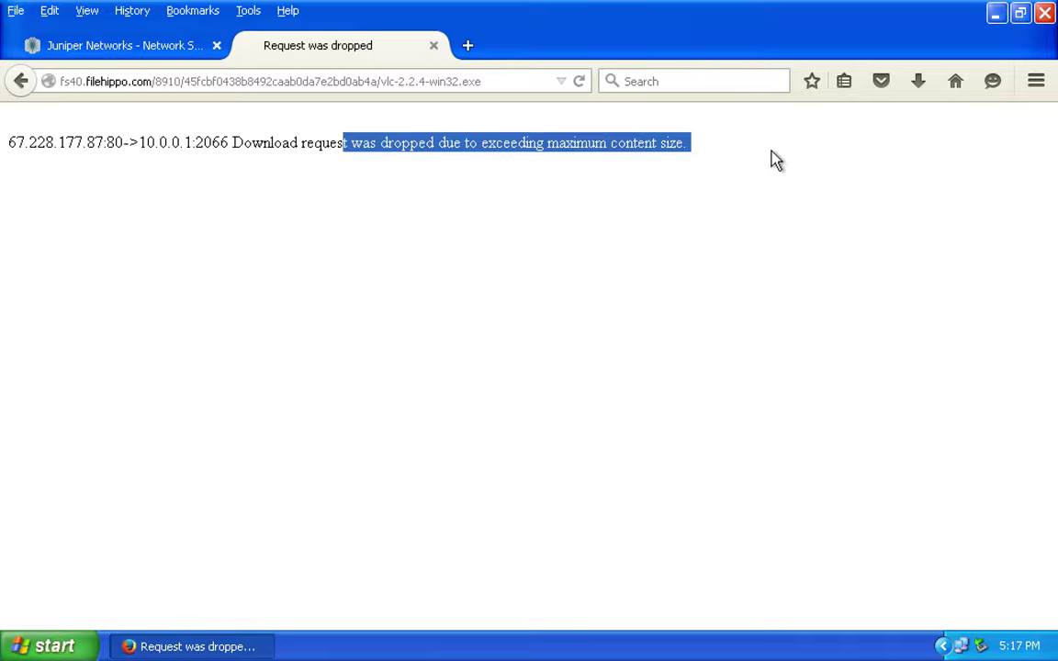
{"action": "left_click", "coordinate": [181, 47]}
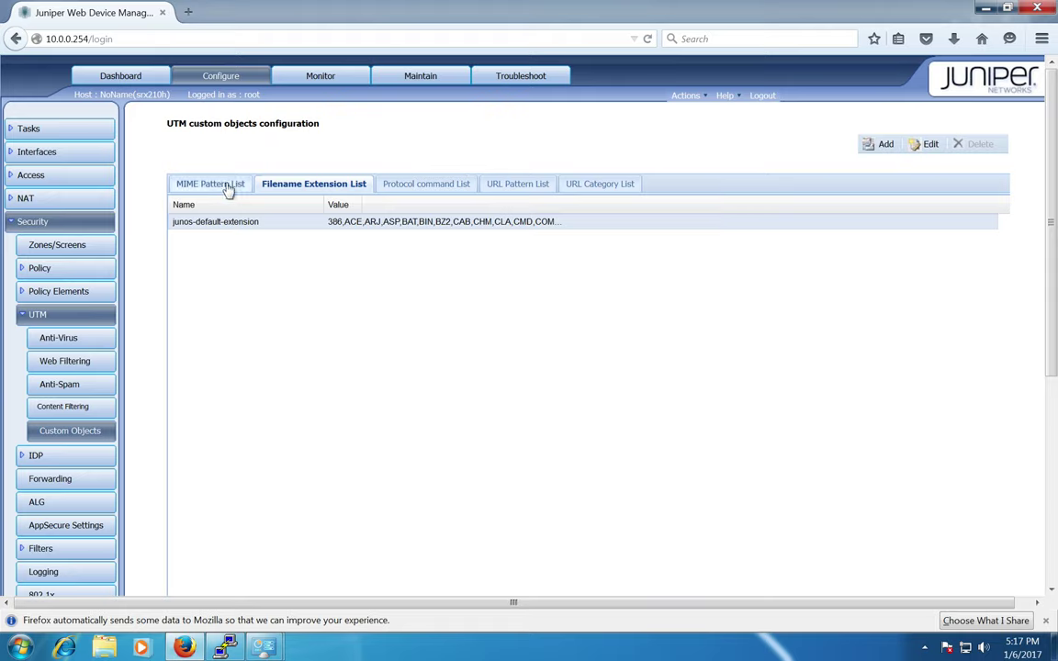
Set junos-av-defaults content-size fallback to Log and permit, save, and commit.
{"action": "left_click", "coordinate": [55, 338]}
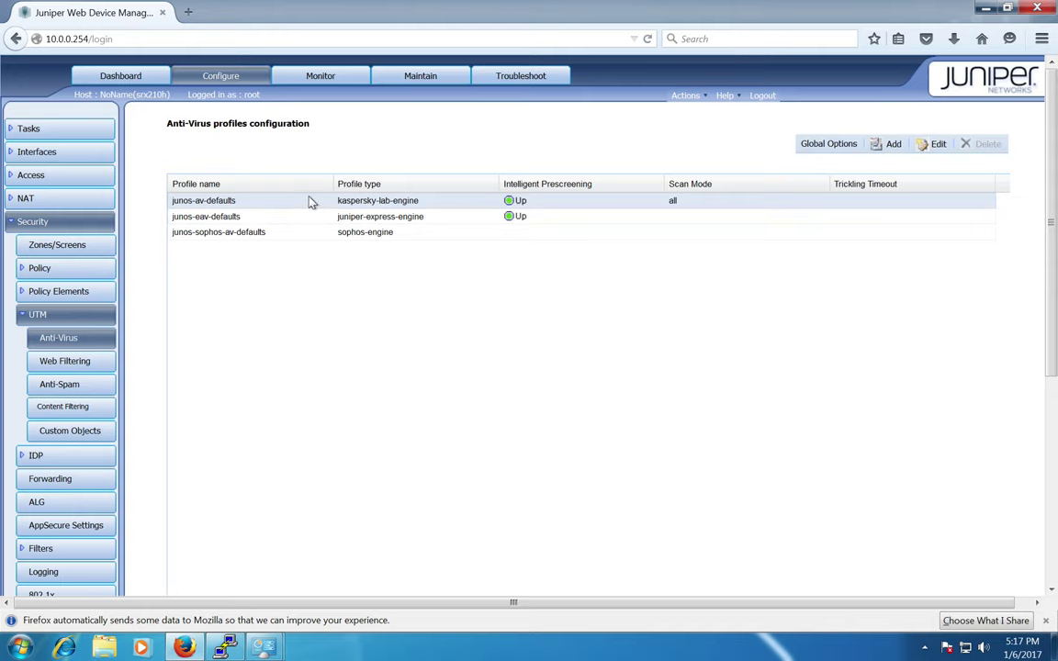
{"action": "double_click", "coordinate": [311, 201]}
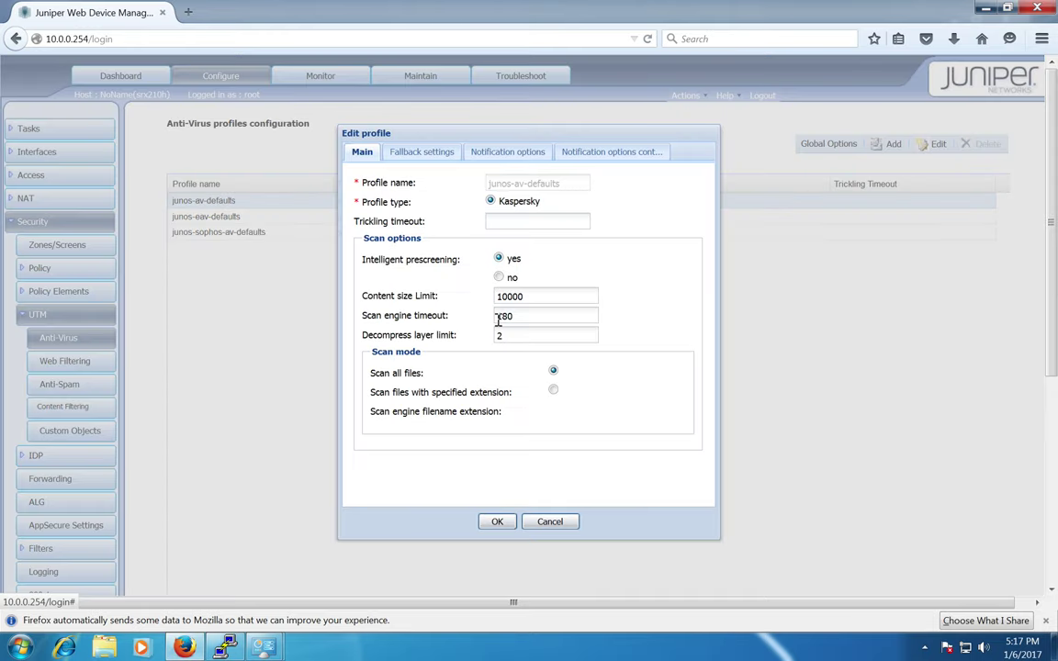
{"action": "left_click", "coordinate": [428, 153]}
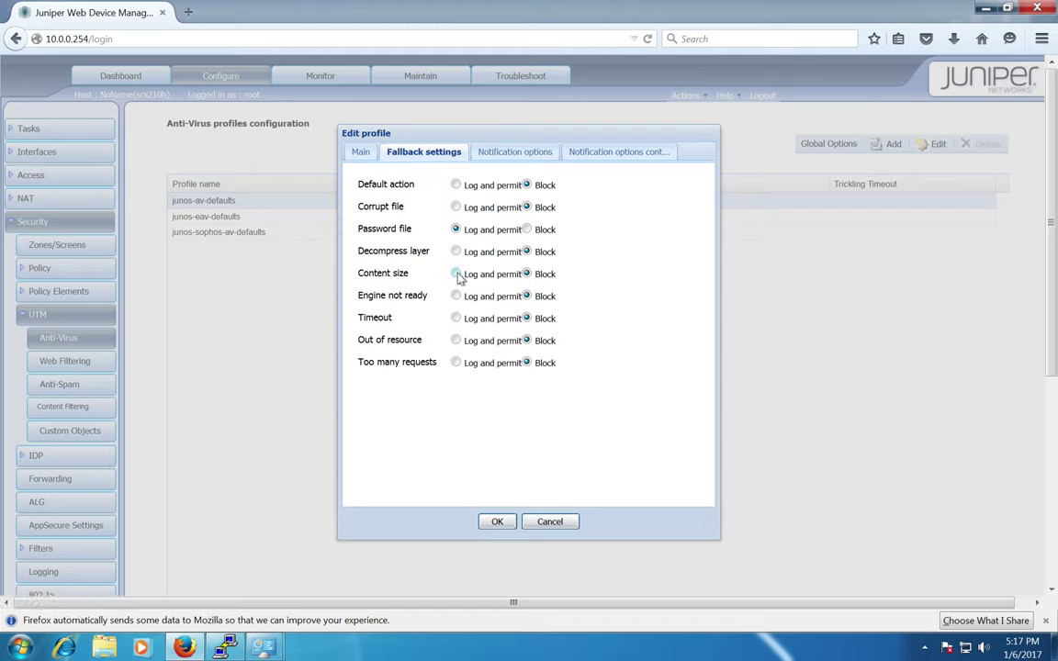
{"action": "left_click", "coordinate": [456, 274]}
{"action": "left_click", "coordinate": [497, 522]}
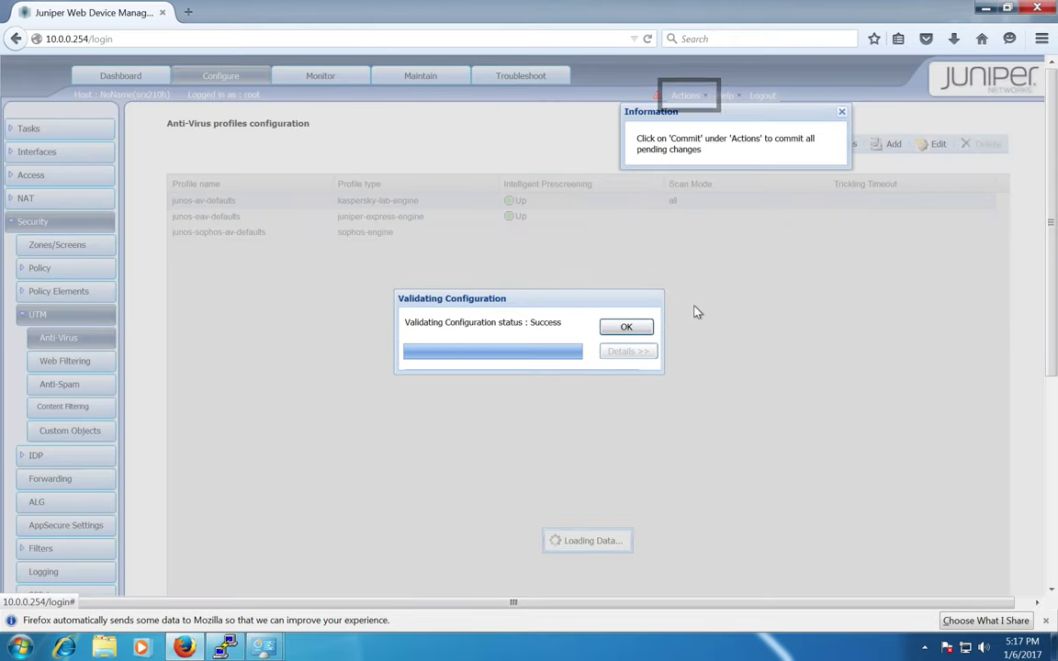
{"action": "left_click", "coordinate": [622, 327]}
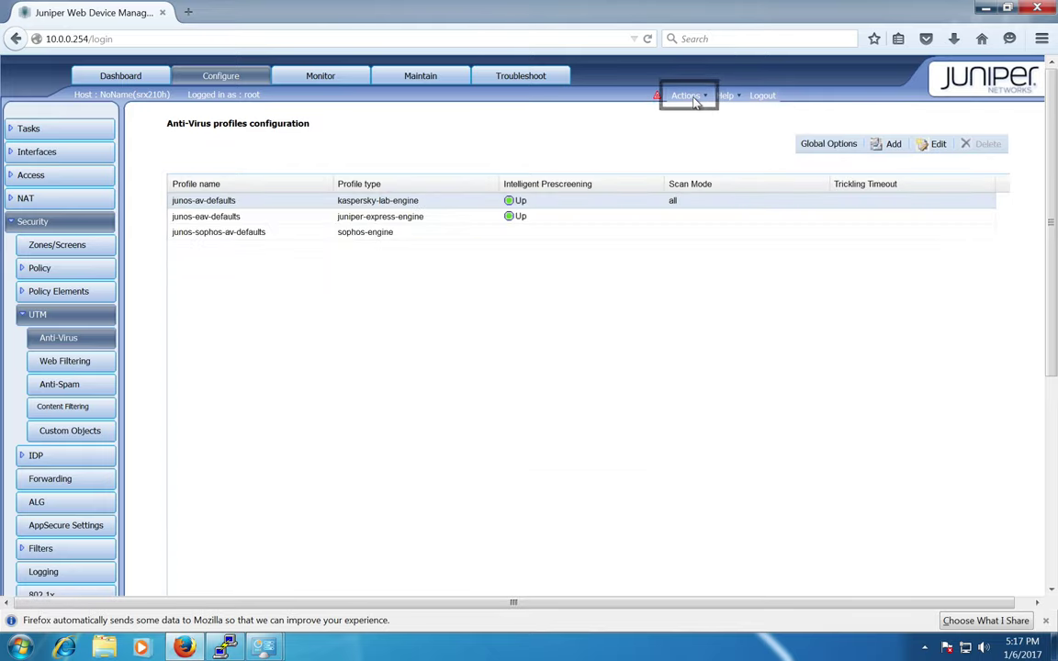
{"action": "left_click", "coordinate": [689, 97]}
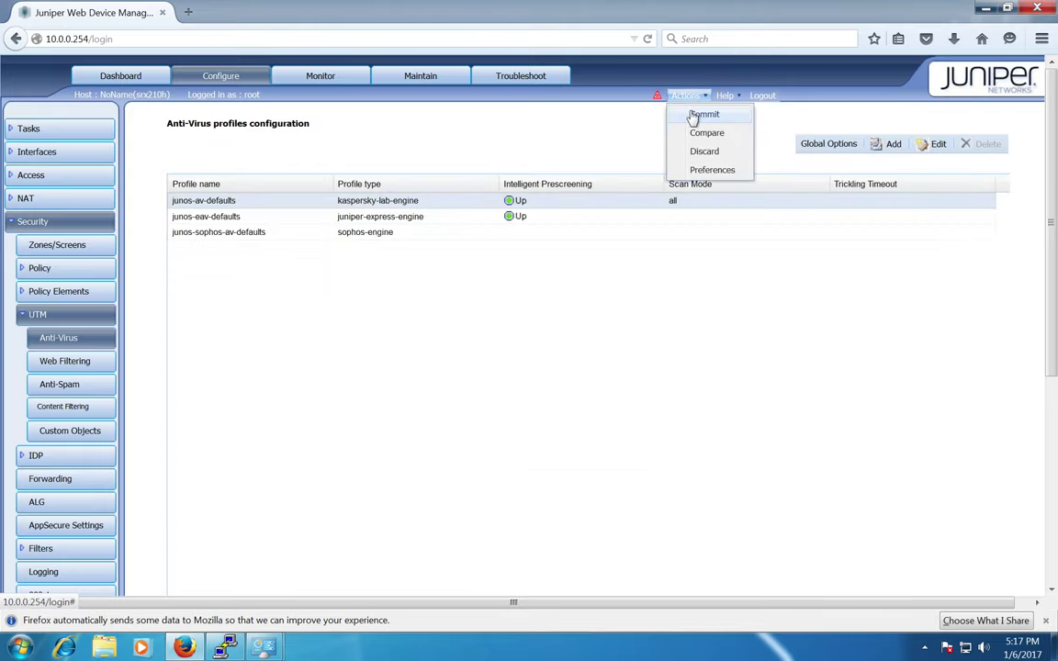
{"action": "left_click", "coordinate": [704, 114]}
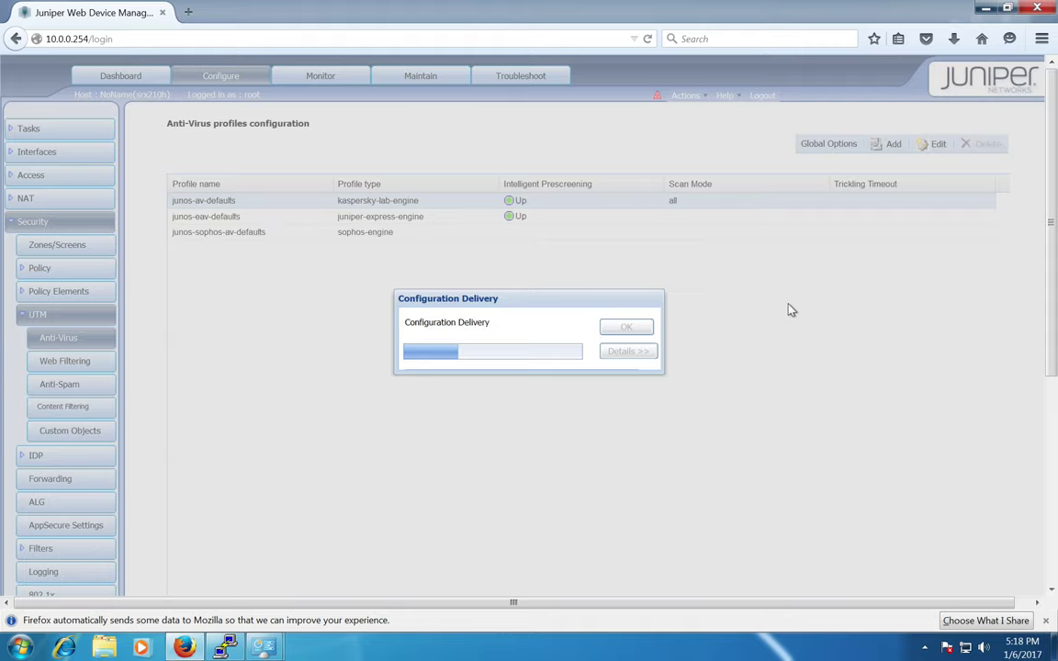
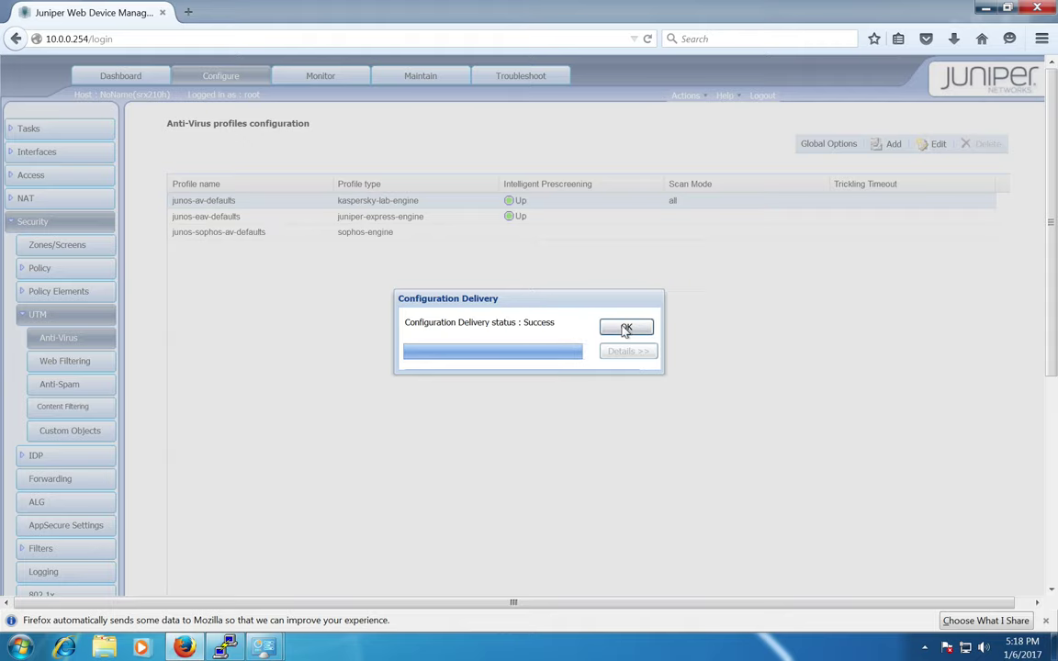
Retry the VLC installer download in Firefox and confirm it is still dropped for exceeding maximum content size.
{"action": "left_click", "coordinate": [626, 329]}
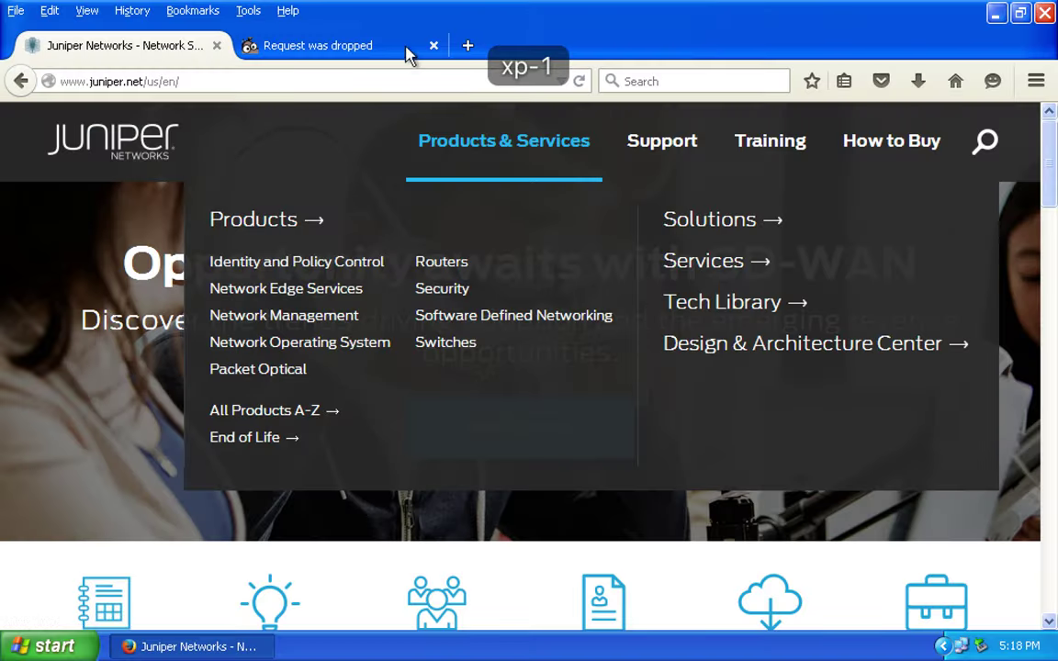
{"action": "left_click", "coordinate": [377, 48]}
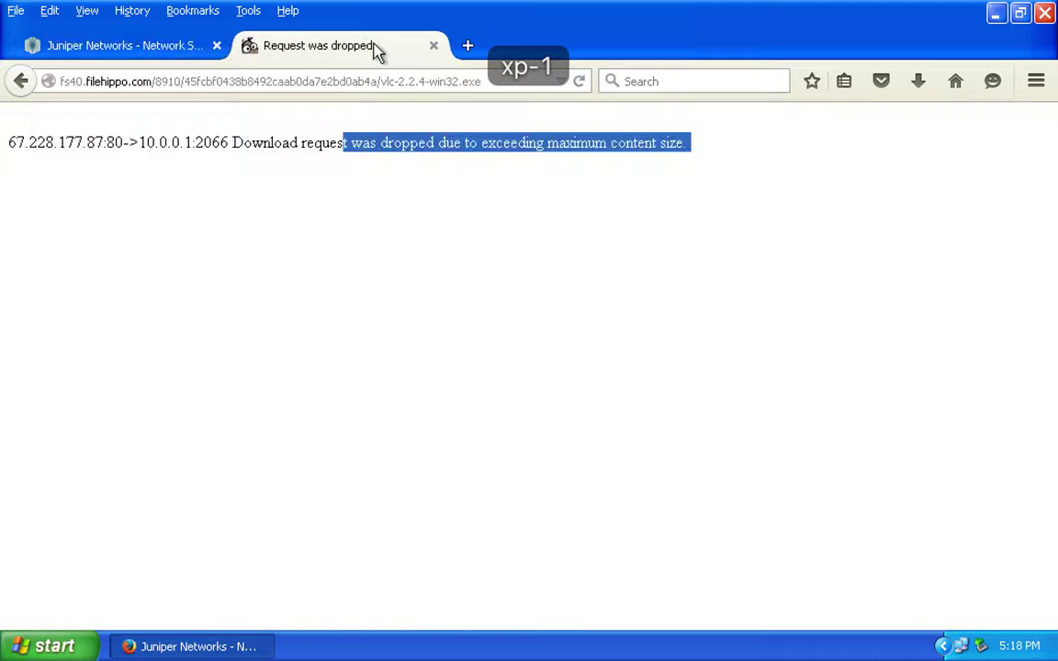
{"action": "left_click", "coordinate": [580, 82]}
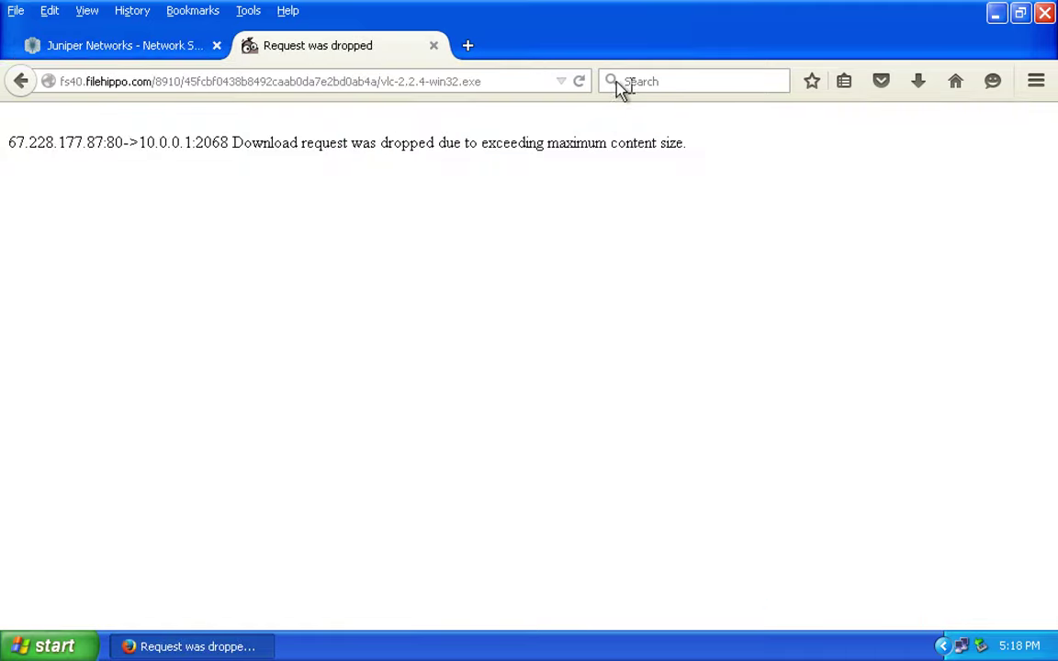
{"action": "left_click", "coordinate": [580, 82]}
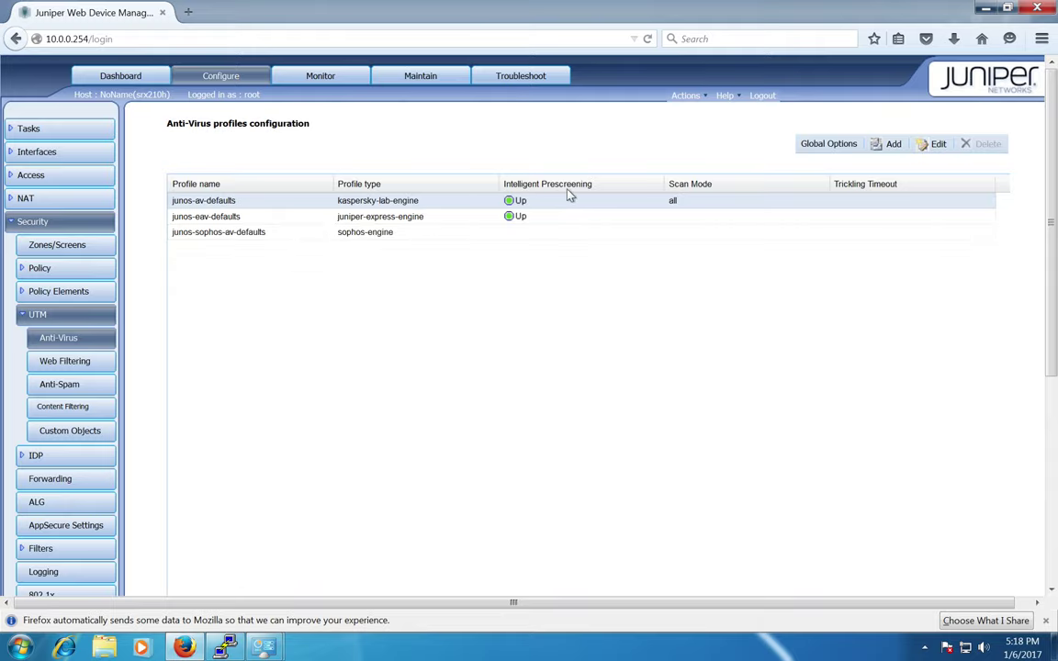
Browse the junos-av-defaults profile's tabs, close it unchanged, and go to the Web Filtering profiles list.
{"action": "left_click", "coordinate": [935, 144]}
{"action": "left_click", "coordinate": [425, 155]}
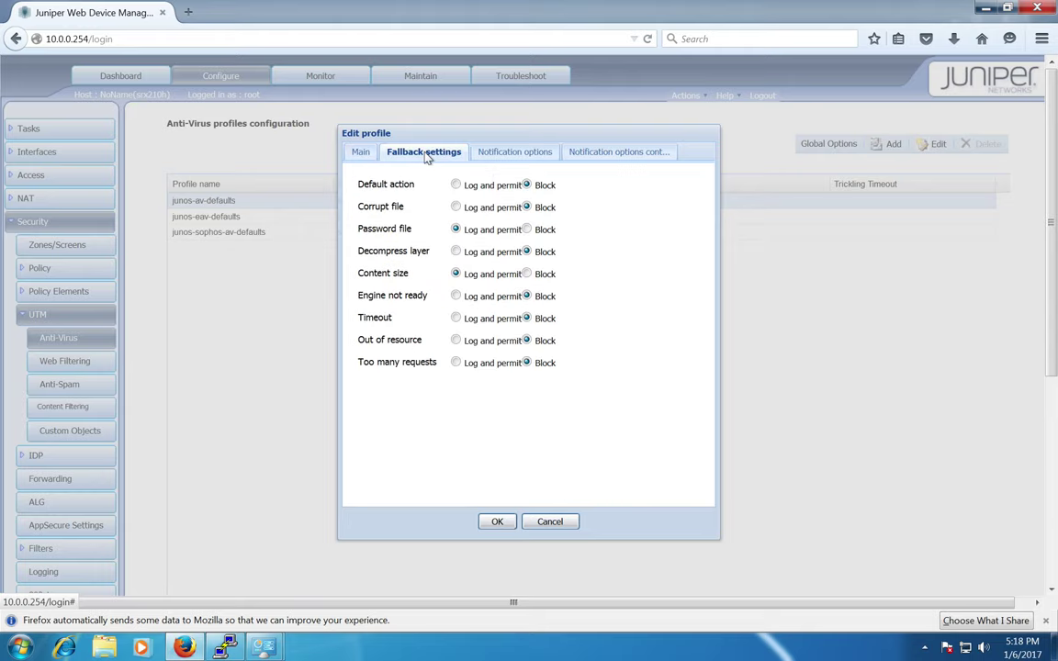
{"action": "left_click", "coordinate": [531, 153]}
{"action": "left_click", "coordinate": [619, 155]}
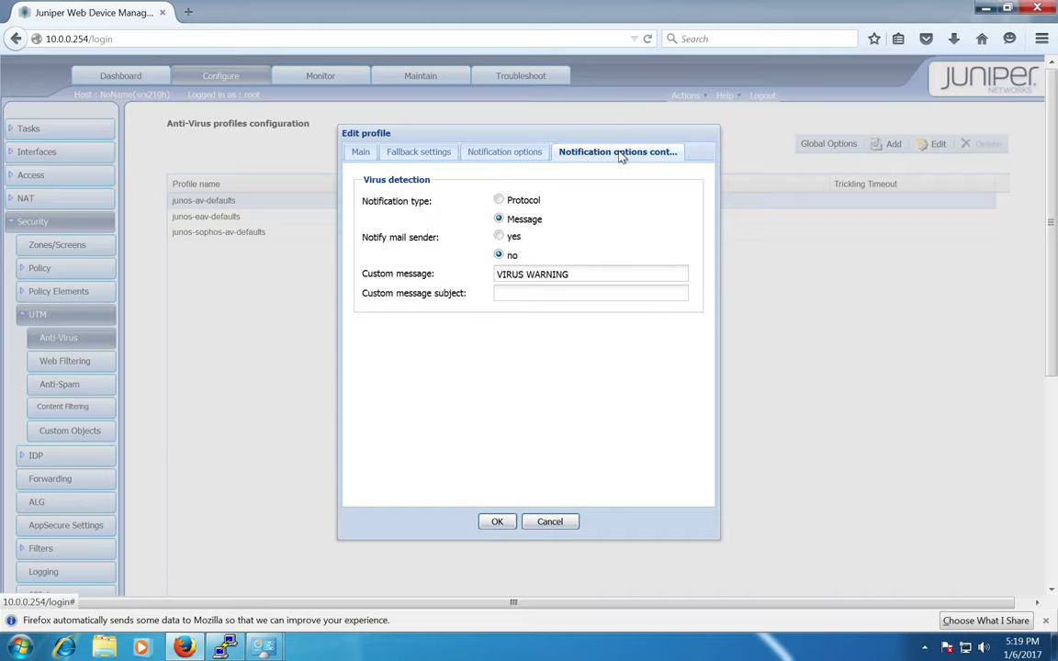
{"action": "left_click", "coordinate": [361, 152]}
{"action": "left_click", "coordinate": [487, 522]}
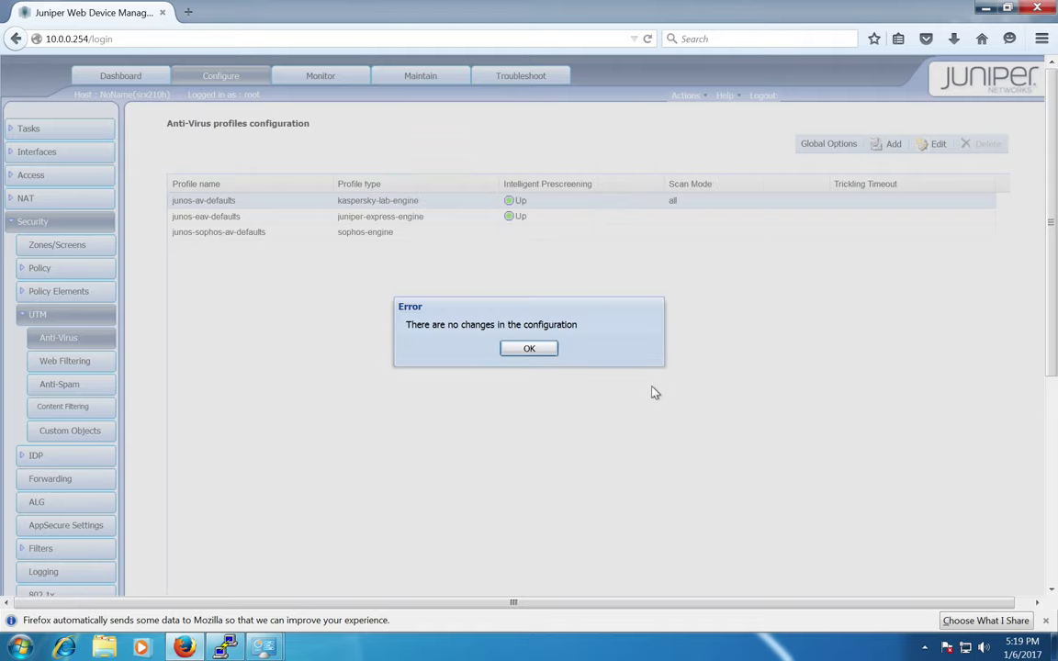
{"action": "left_click", "coordinate": [536, 348]}
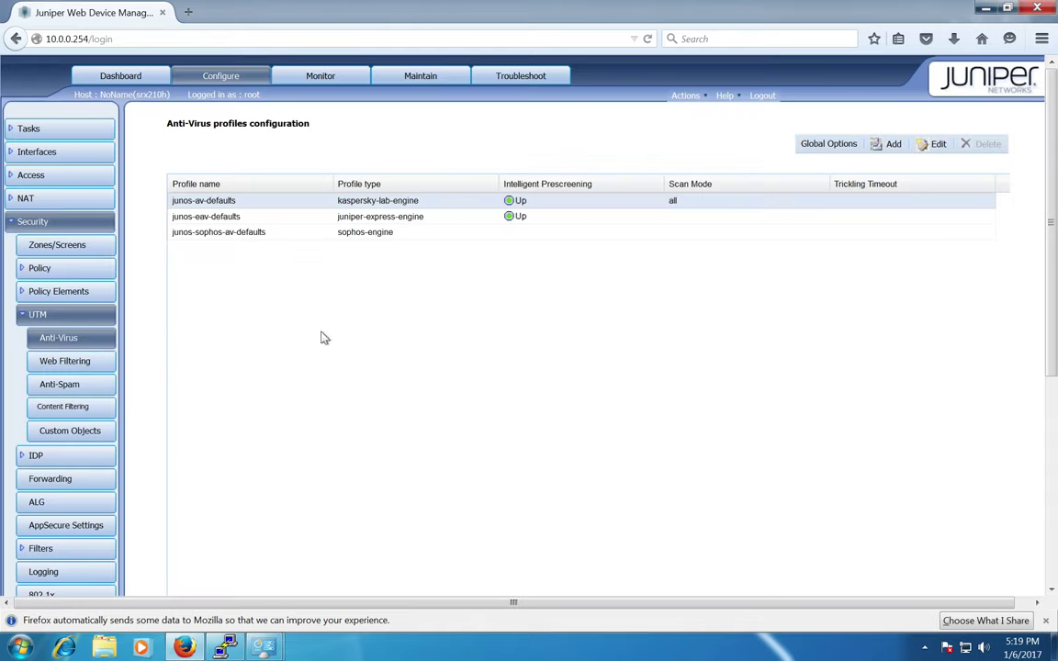
{"action": "left_click", "coordinate": [74, 406]}
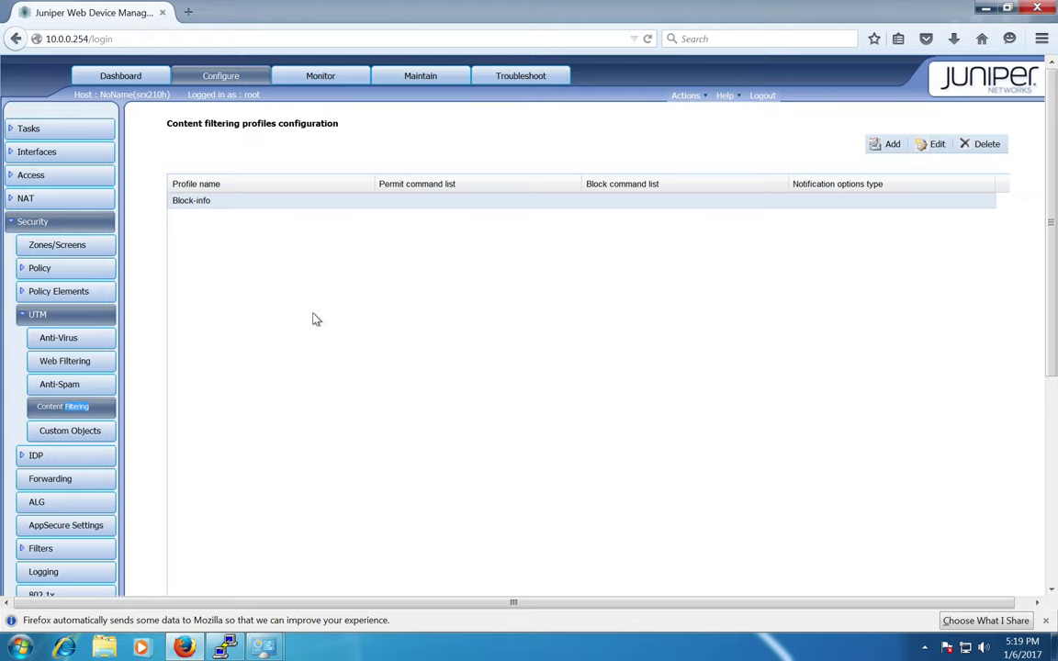
{"action": "left_click", "coordinate": [69, 361]}
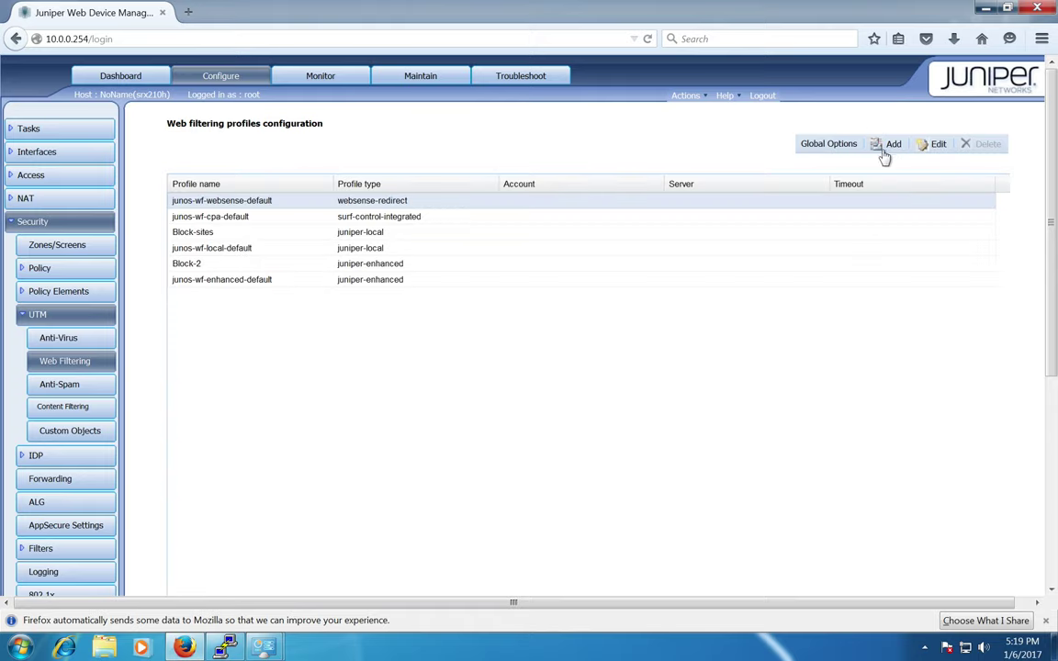
Set the Block-2 profile's default action to Block and save it.
{"action": "double_click", "coordinate": [314, 263]}
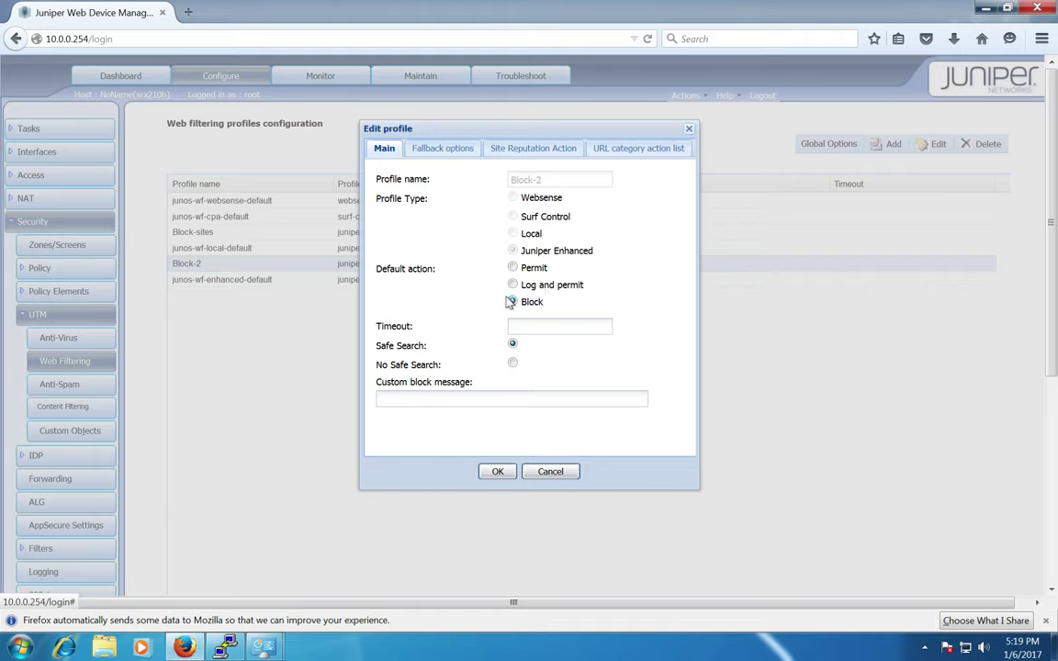
{"action": "left_click", "coordinate": [512, 301]}
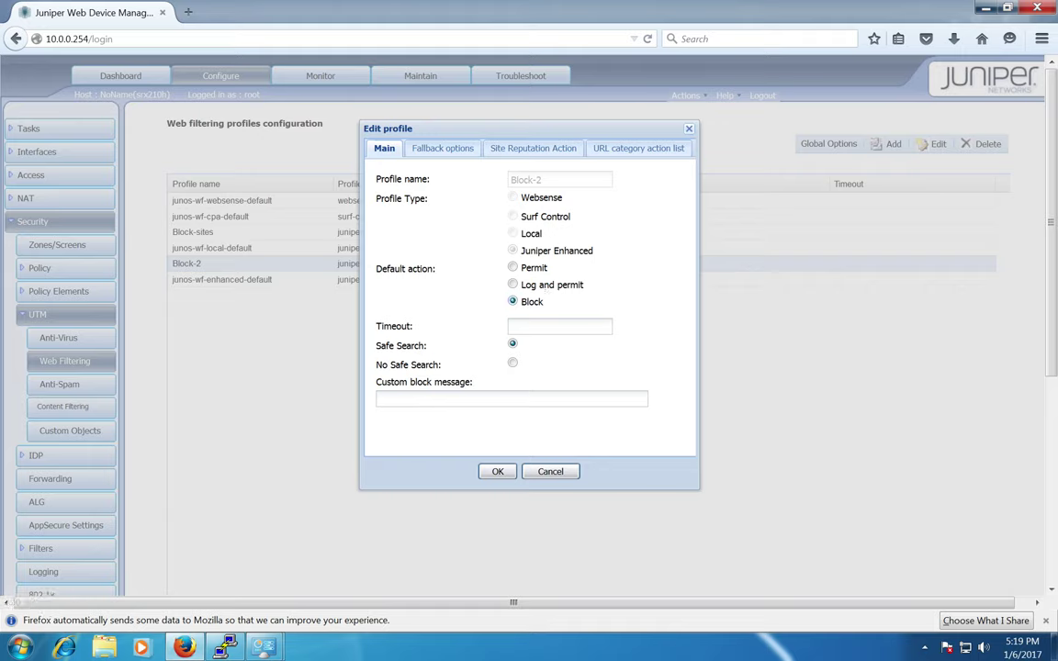
{"action": "left_click", "coordinate": [485, 473]}
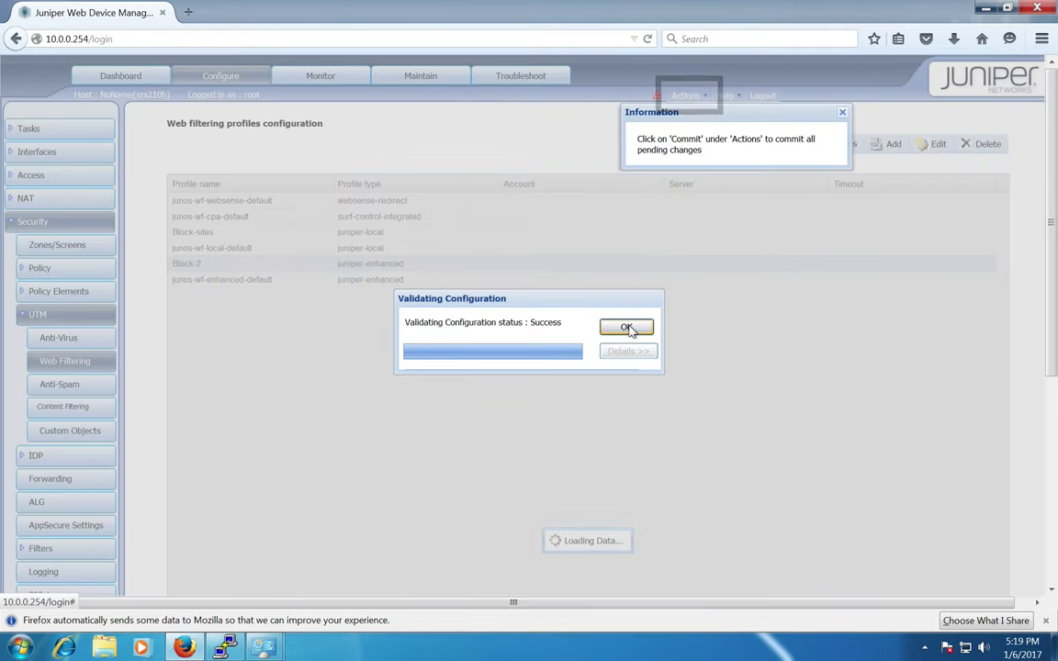
{"action": "left_click", "coordinate": [628, 328]}
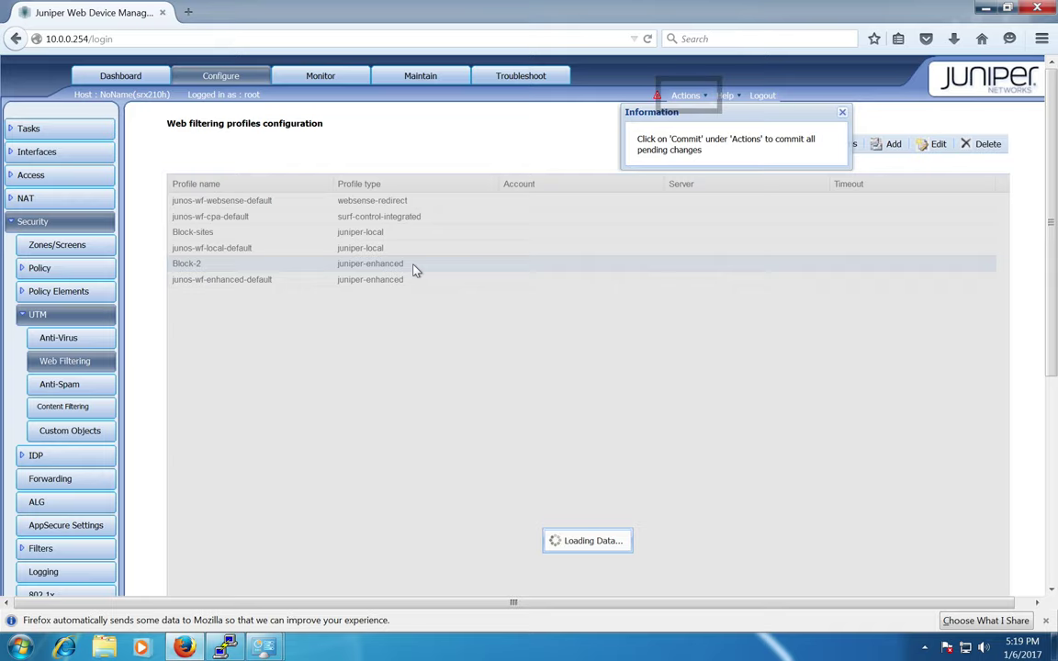
{"action": "left_click", "coordinate": [841, 112]}
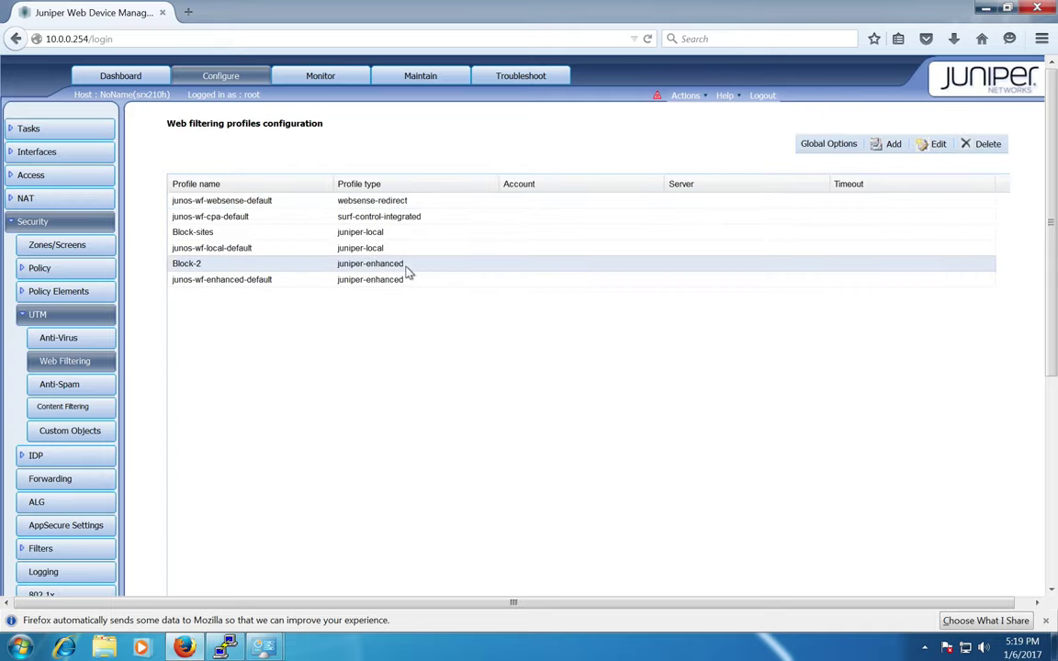
Reopen Block-2 and review its URL category list without adding a category.
{"action": "double_click", "coordinate": [405, 272]}
{"action": "left_click", "coordinate": [623, 150]}
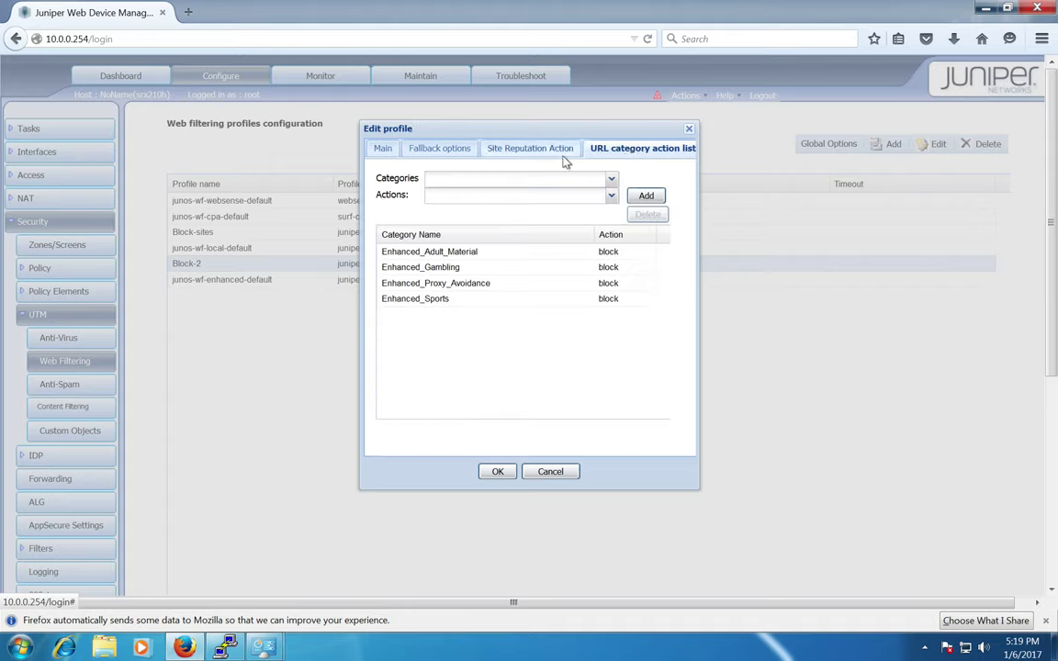
{"action": "left_click", "coordinate": [612, 180]}
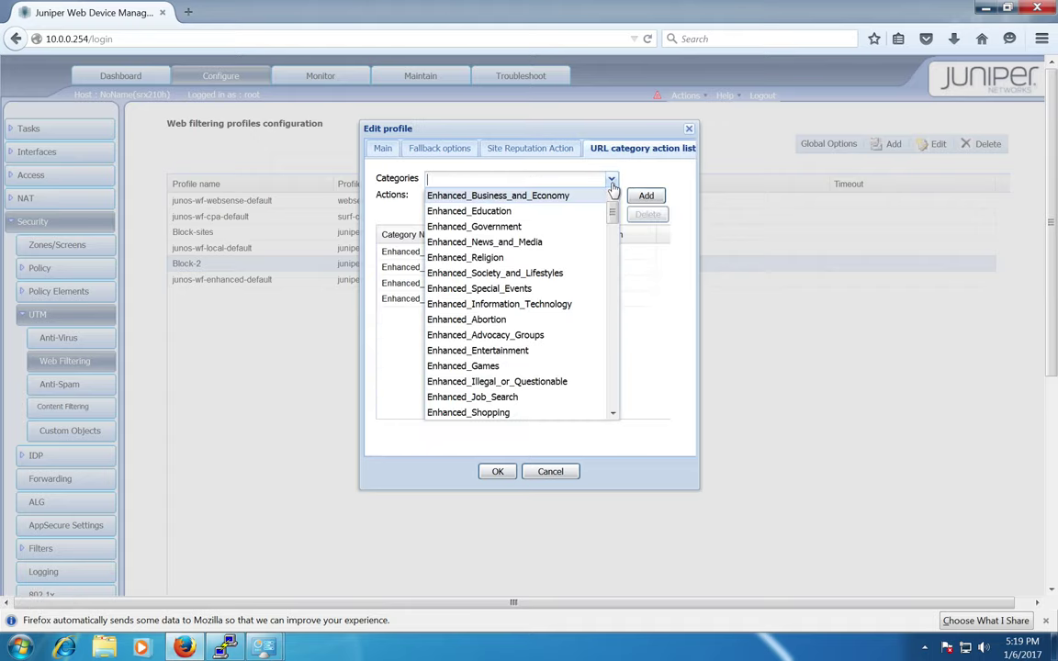
{"action": "left_click_drag", "start_coordinate": [613, 211], "coordinate": [570, 151]}
{"action": "left_click", "coordinate": [674, 300]}
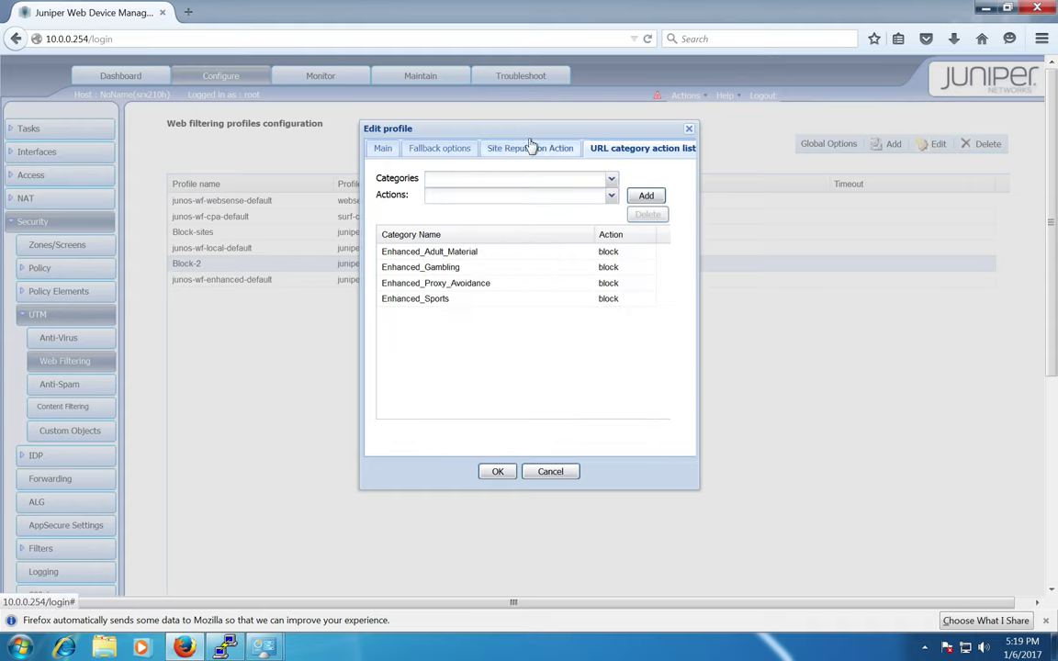
Set Block-2 site reputation actions: block harmful and suspicious, log-and-permit fairly and moderately safe, permit very safe.
{"action": "left_click", "coordinate": [531, 148]}
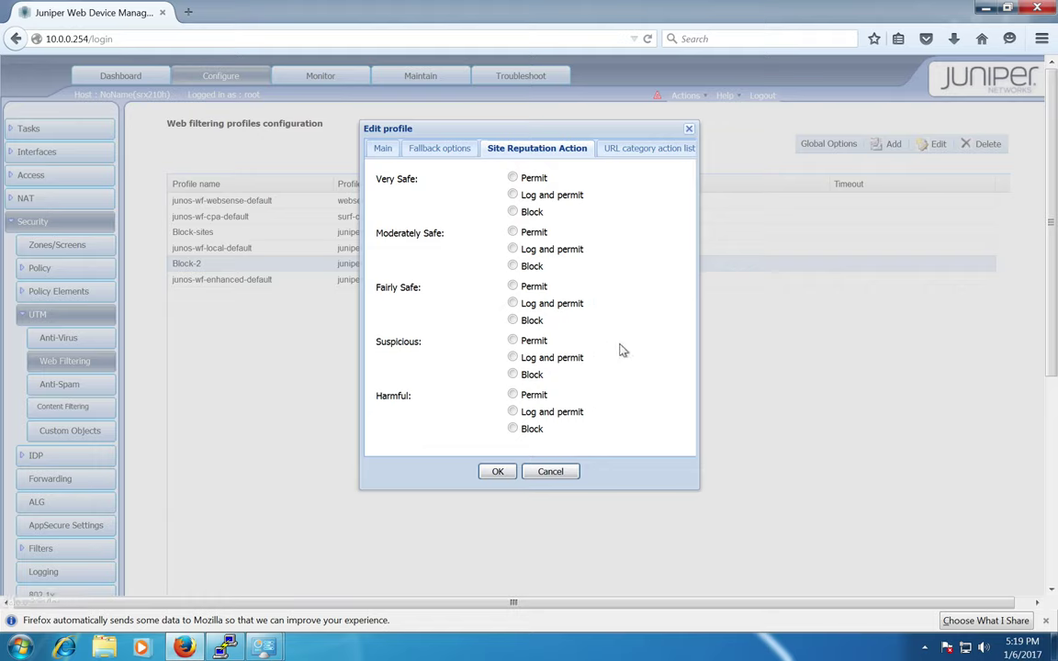
{"action": "left_click", "coordinate": [512, 429]}
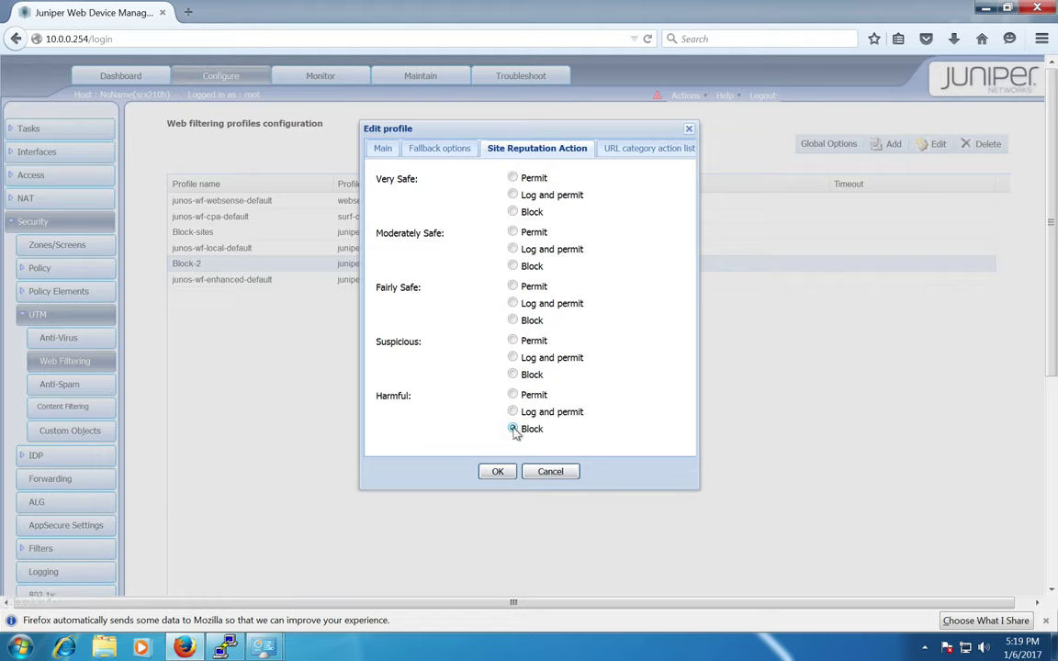
{"action": "left_click", "coordinate": [513, 375]}
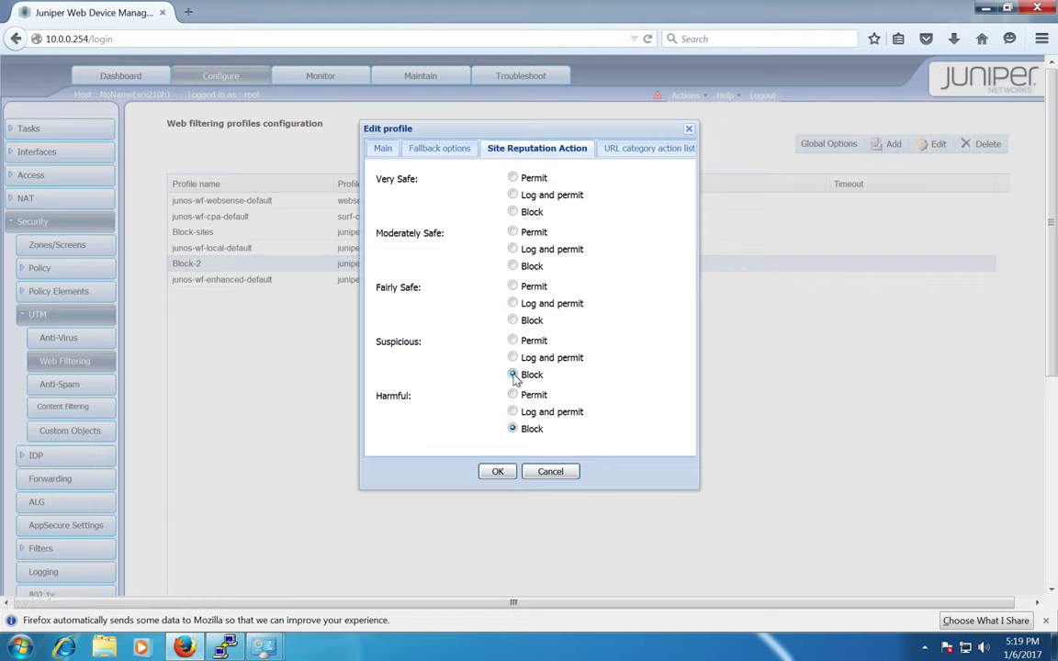
{"action": "left_click", "coordinate": [513, 303]}
{"action": "left_click", "coordinate": [512, 249]}
{"action": "left_click", "coordinate": [512, 178]}
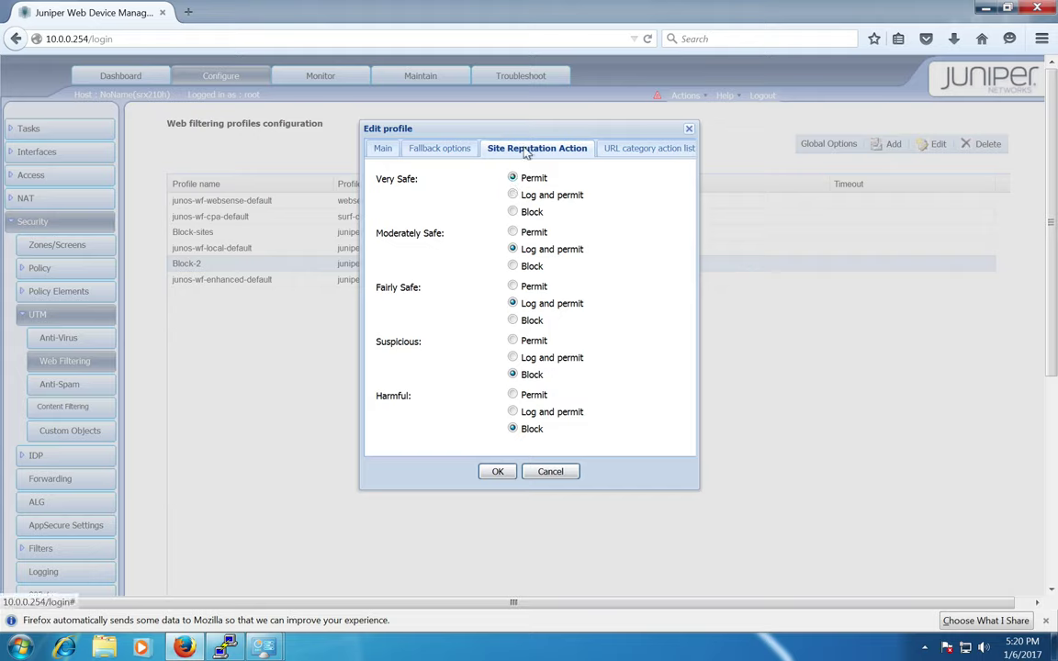
Recheck Block-2's URL categories without changes and save the profile again.
{"action": "left_click", "coordinate": [637, 157]}
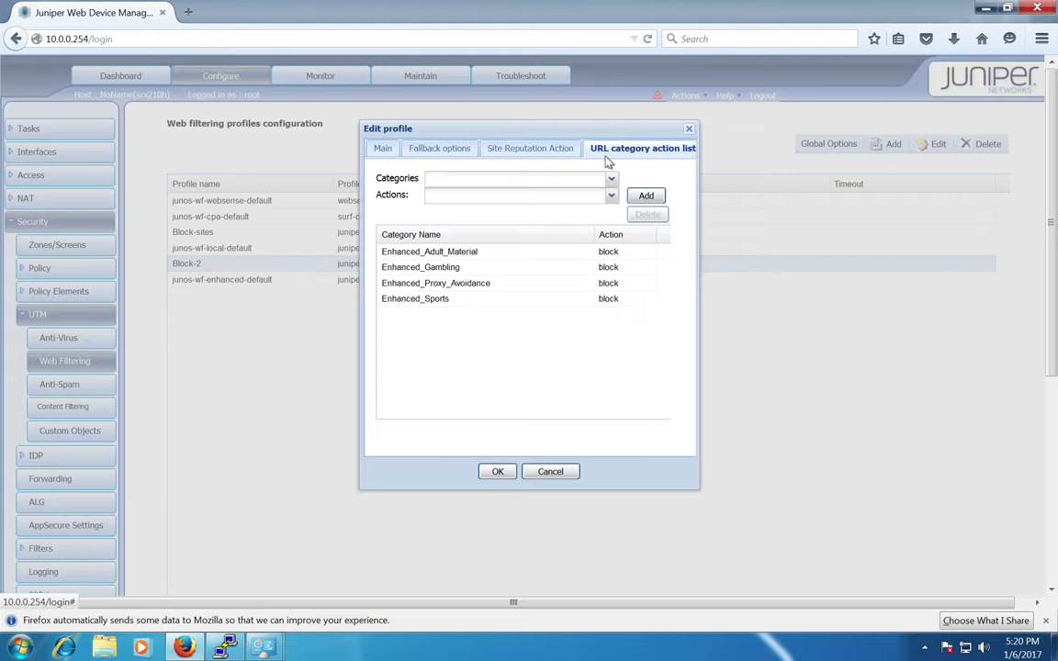
{"action": "left_click", "coordinate": [611, 179]}
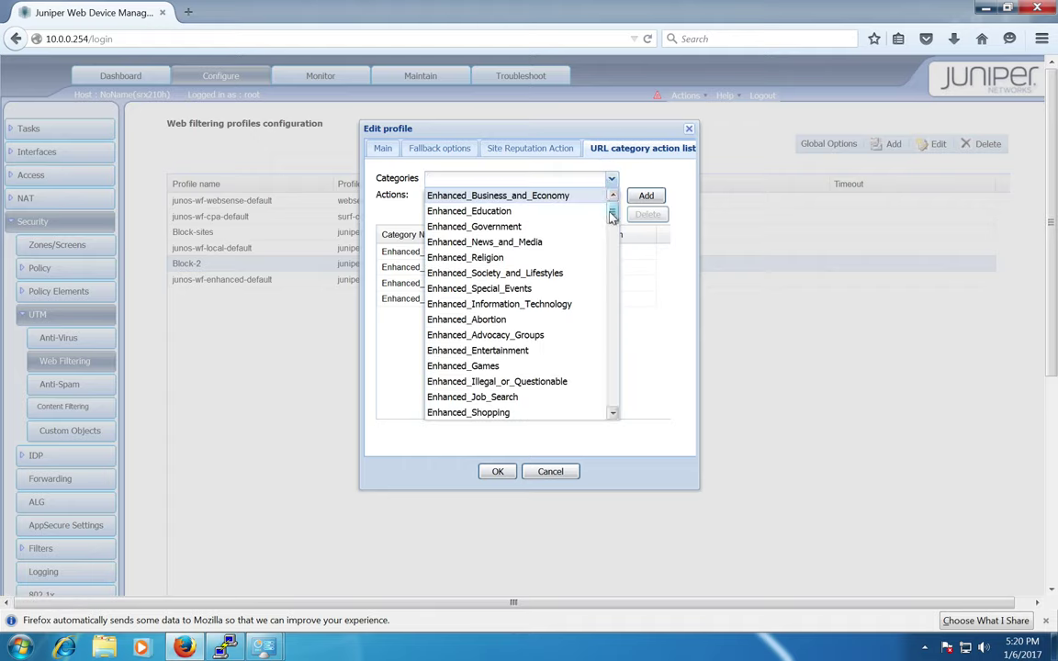
{"action": "mouse_move", "coordinate": [611, 212]}
{"action": "left_mouse_down"}
{"action": "mouse_move", "coordinate": [614, 472]}
{"action": "mouse_move", "coordinate": [625, 418]}
{"action": "mouse_move", "coordinate": [612, 208]}
{"action": "left_mouse_up"}
{"action": "left_click", "coordinate": [592, 154]}
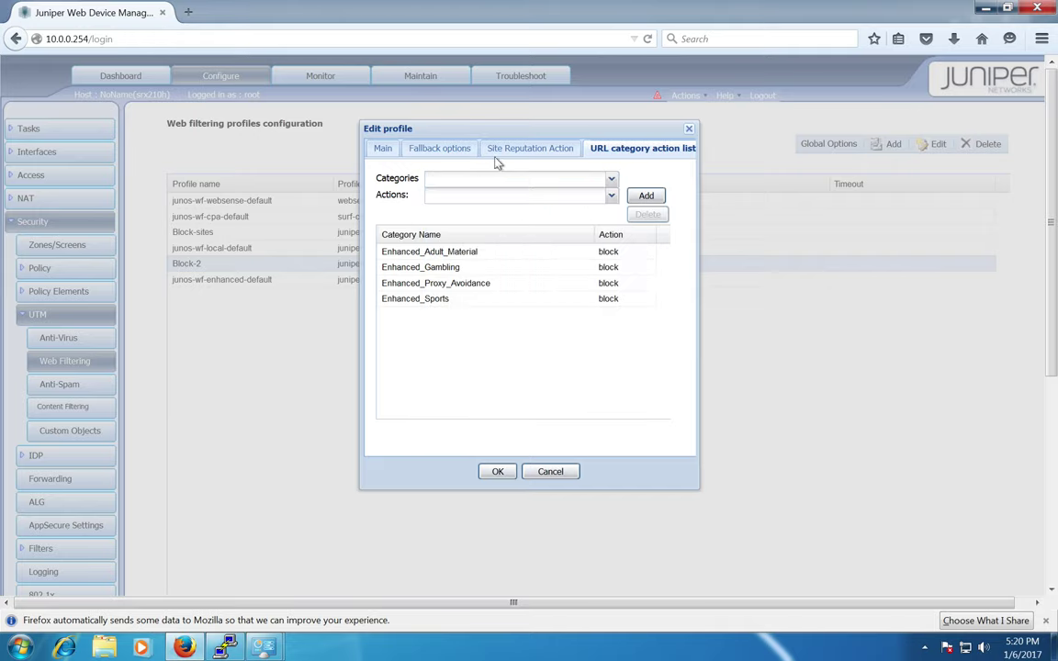
{"action": "left_click", "coordinate": [382, 155]}
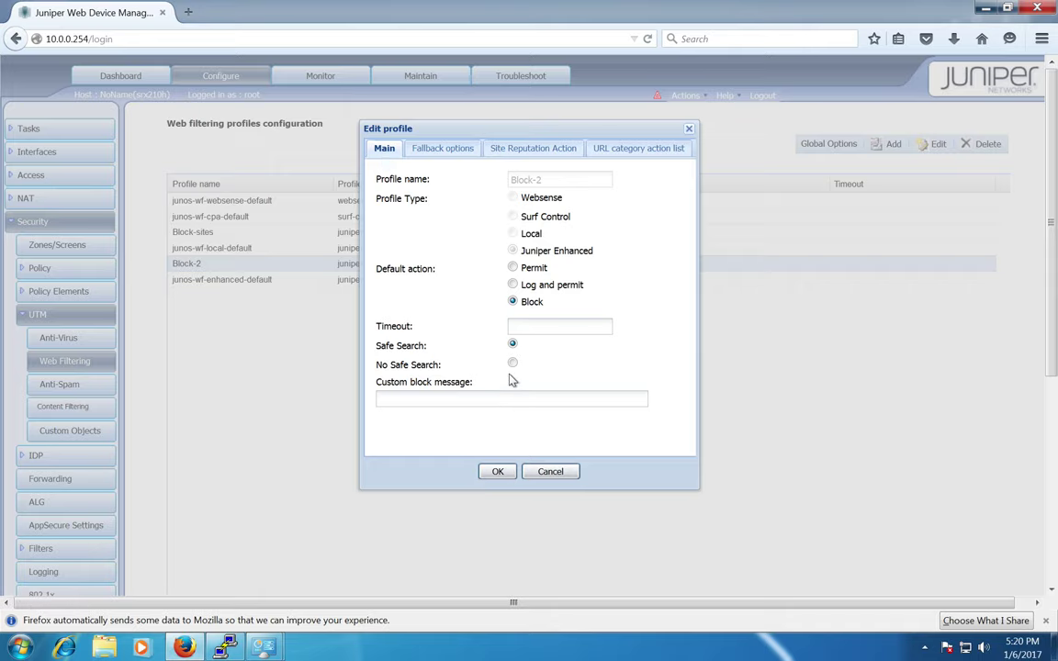
{"action": "left_click", "coordinate": [487, 474]}
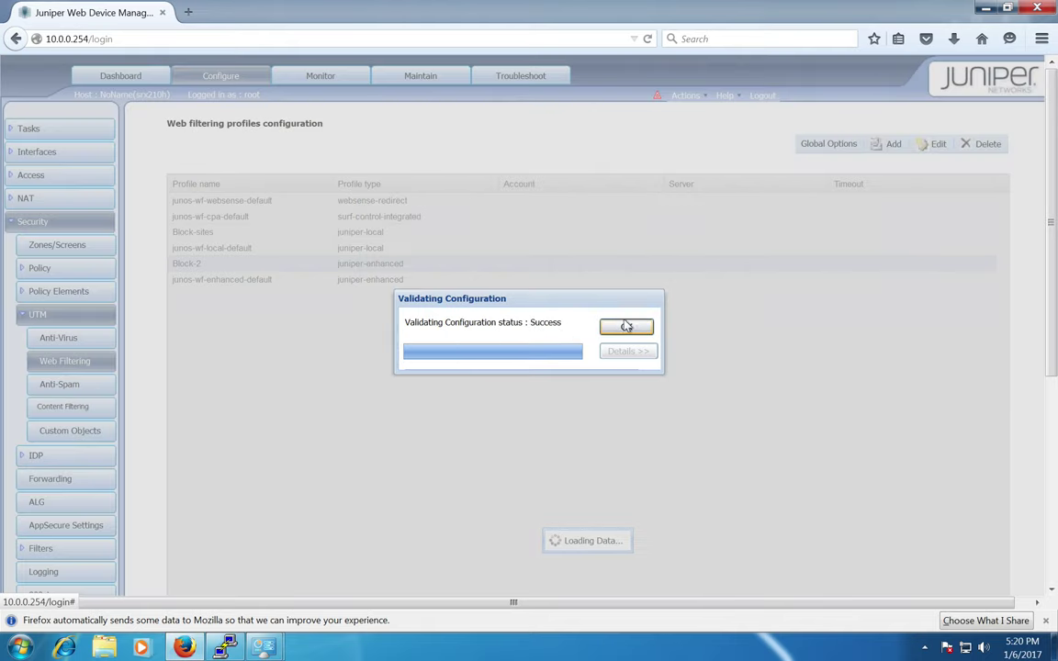
{"action": "left_click", "coordinate": [625, 327]}
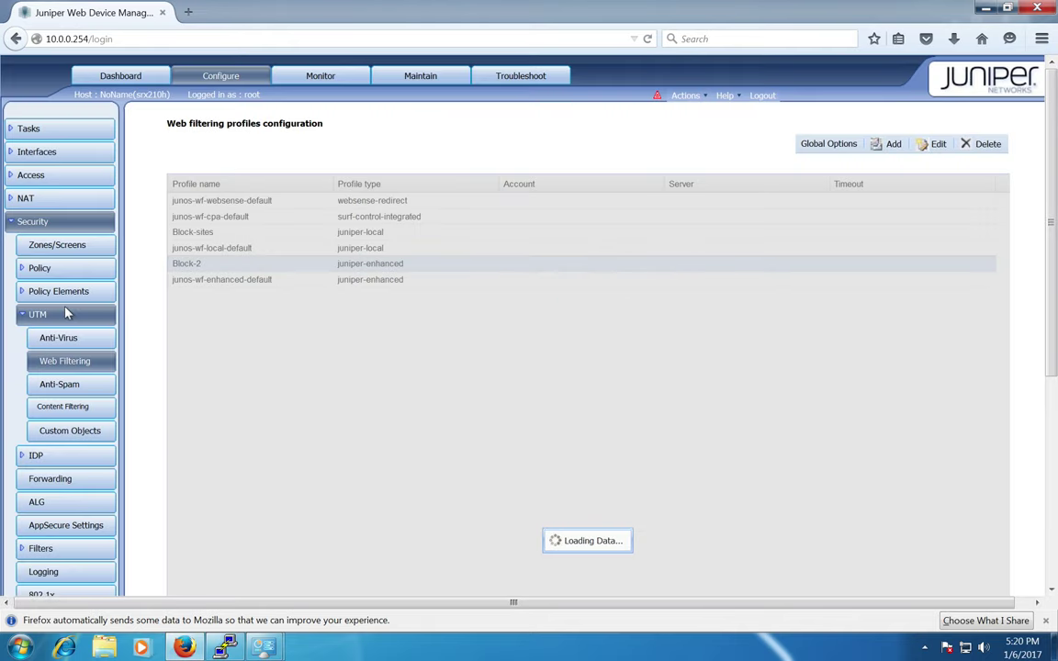
{"action": "left_click", "coordinate": [23, 268]}
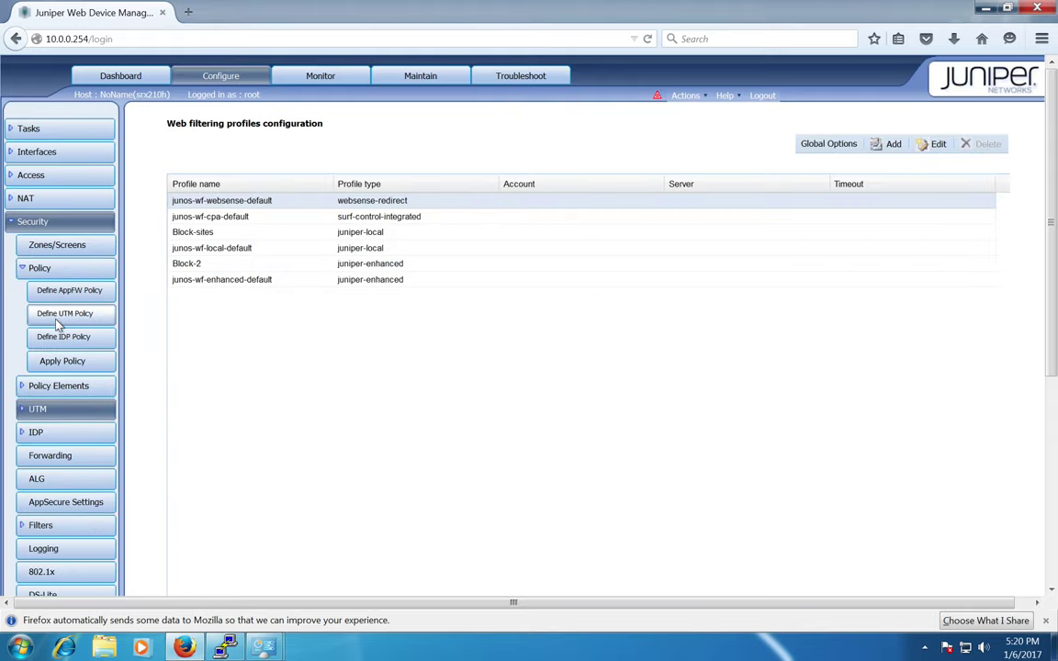
Set Block-2 as the HTTP web filtering profile of junos-av-wf-policy and save it.
{"action": "left_click", "coordinate": [64, 313]}
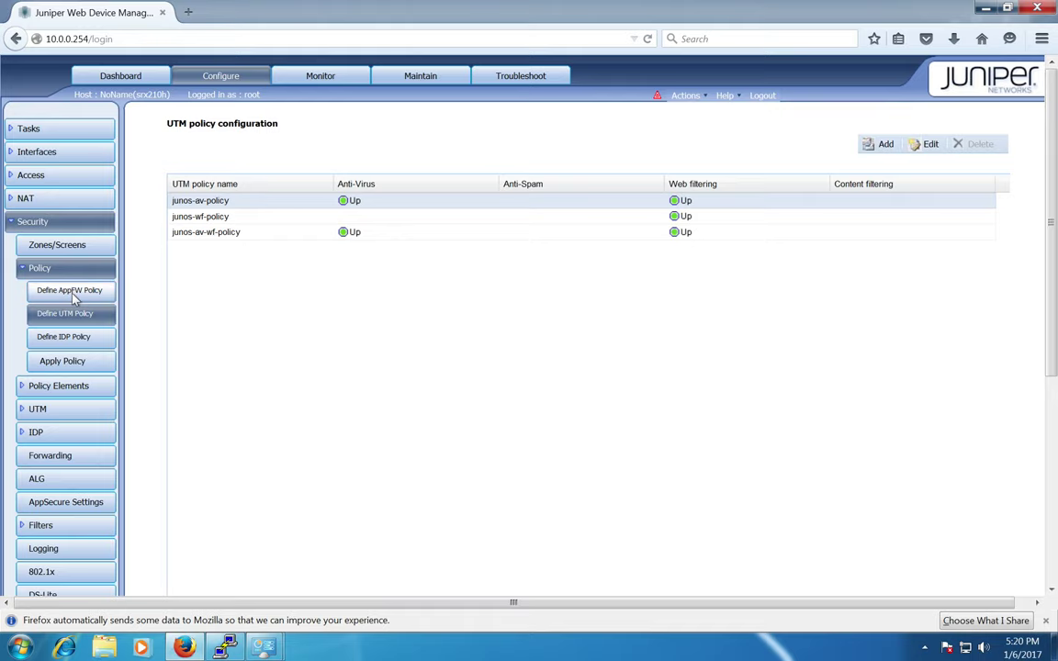
{"action": "left_click", "coordinate": [686, 229]}
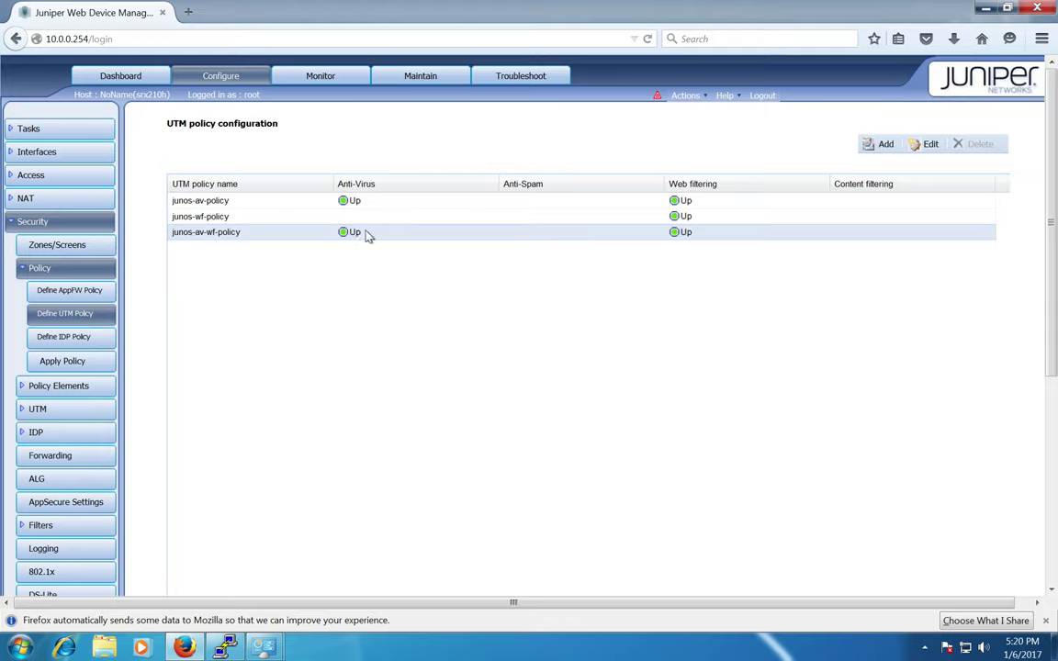
{"action": "left_click", "coordinate": [924, 144]}
{"action": "left_click", "coordinate": [403, 200]}
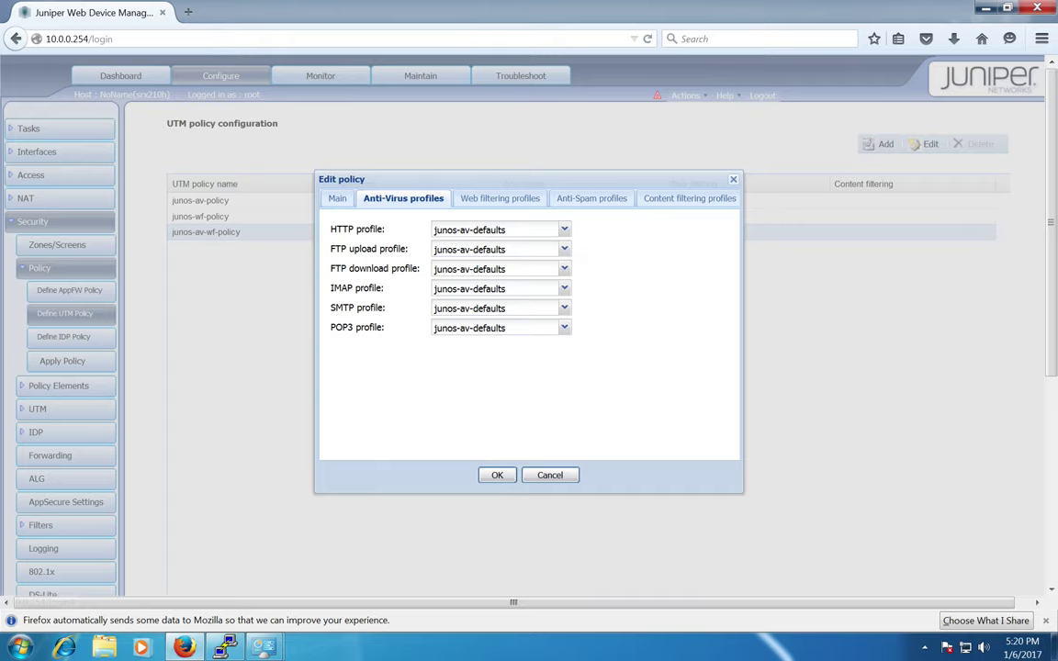
{"action": "left_click", "coordinate": [502, 200]}
{"action": "left_click", "coordinate": [563, 231]}
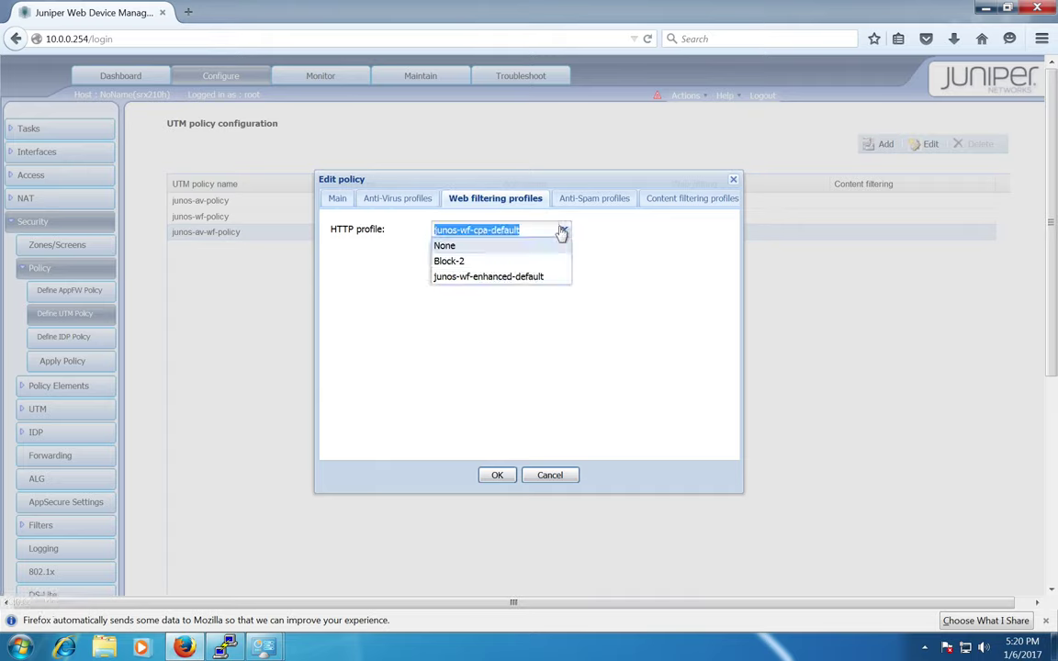
{"action": "left_click", "coordinate": [452, 262]}
{"action": "left_click", "coordinate": [497, 475]}
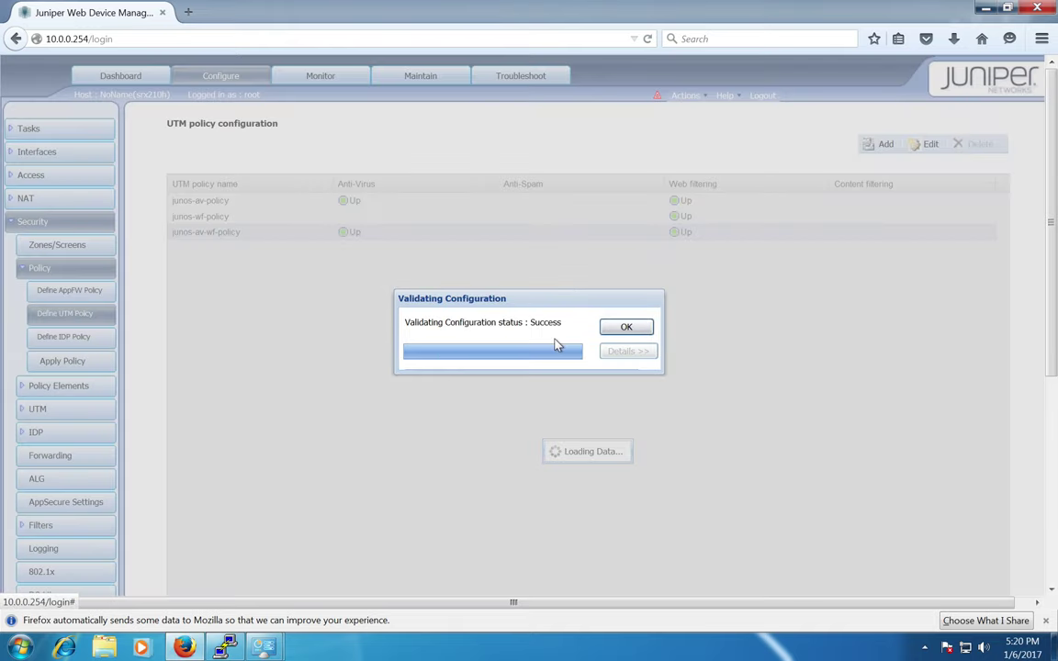
{"action": "left_click", "coordinate": [622, 330]}
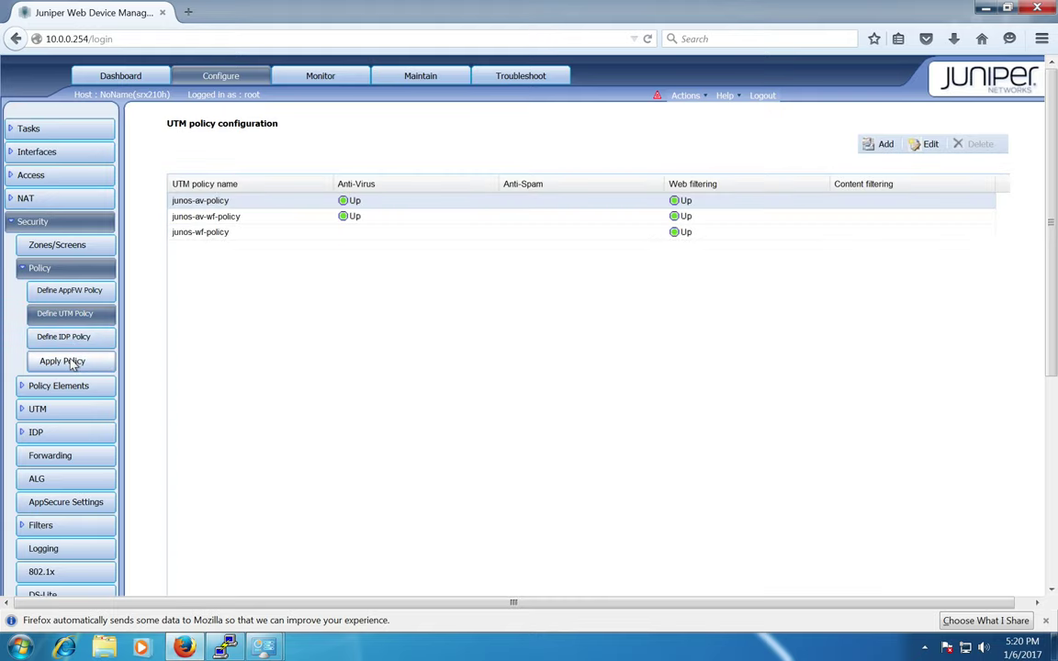
{"action": "left_click", "coordinate": [71, 363]}
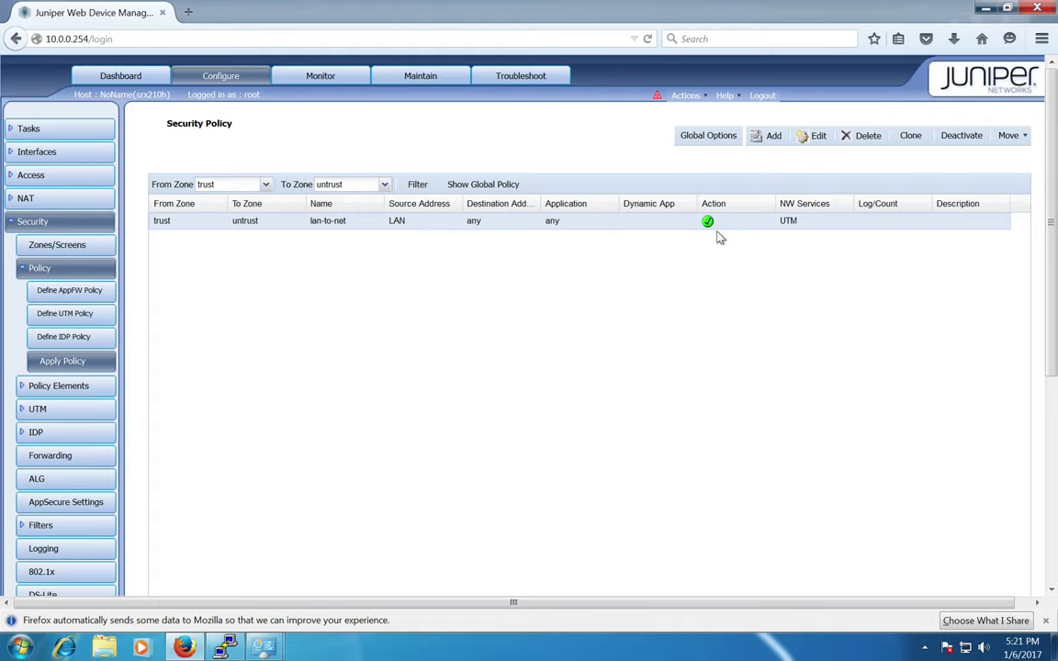
Choose junos-av-wf-policy as the UTM Policy in lan-to-net's Application Services and save.
{"action": "left_click", "coordinate": [802, 136]}
{"action": "left_click", "coordinate": [505, 103]}
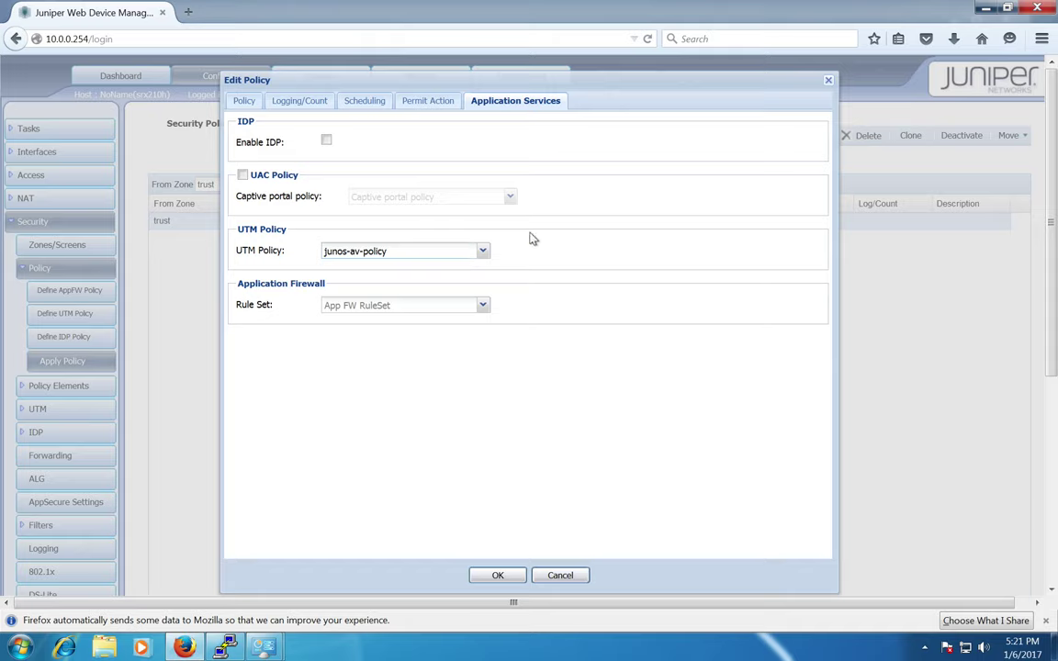
{"action": "left_click", "coordinate": [429, 102]}
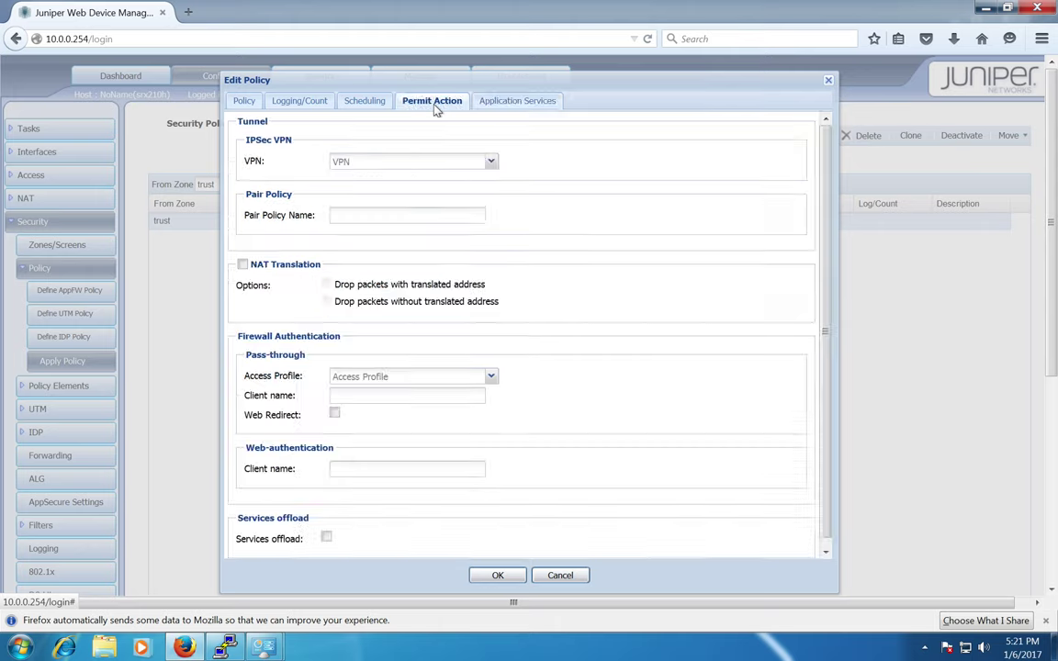
{"action": "left_click", "coordinate": [511, 103]}
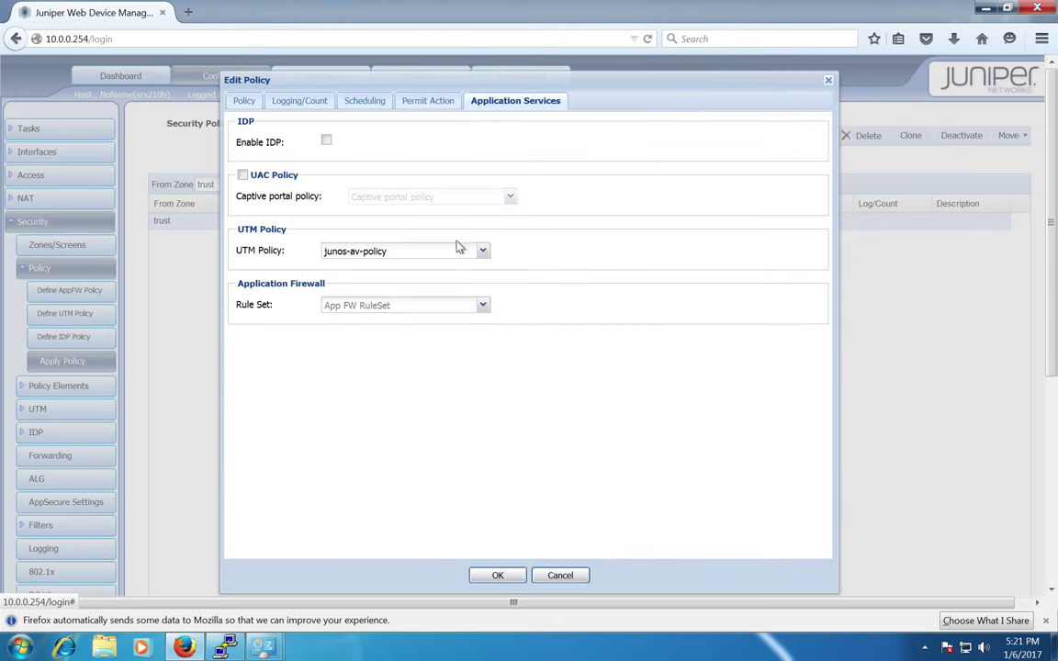
{"action": "double_click", "coordinate": [414, 260]}
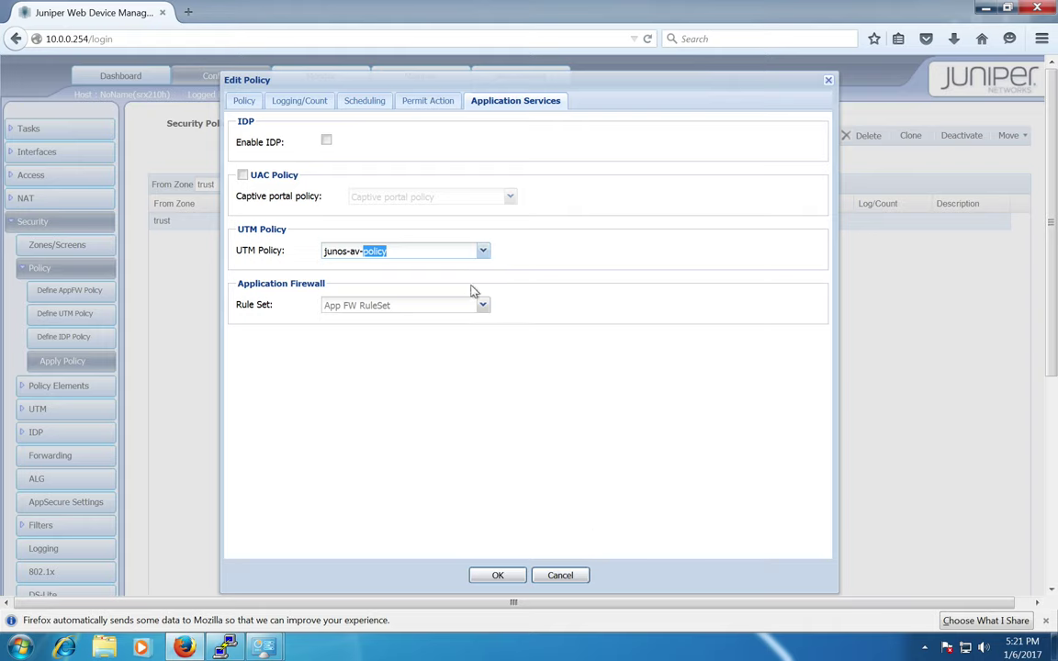
{"action": "left_click", "coordinate": [483, 253]}
{"action": "left_click", "coordinate": [483, 253]}
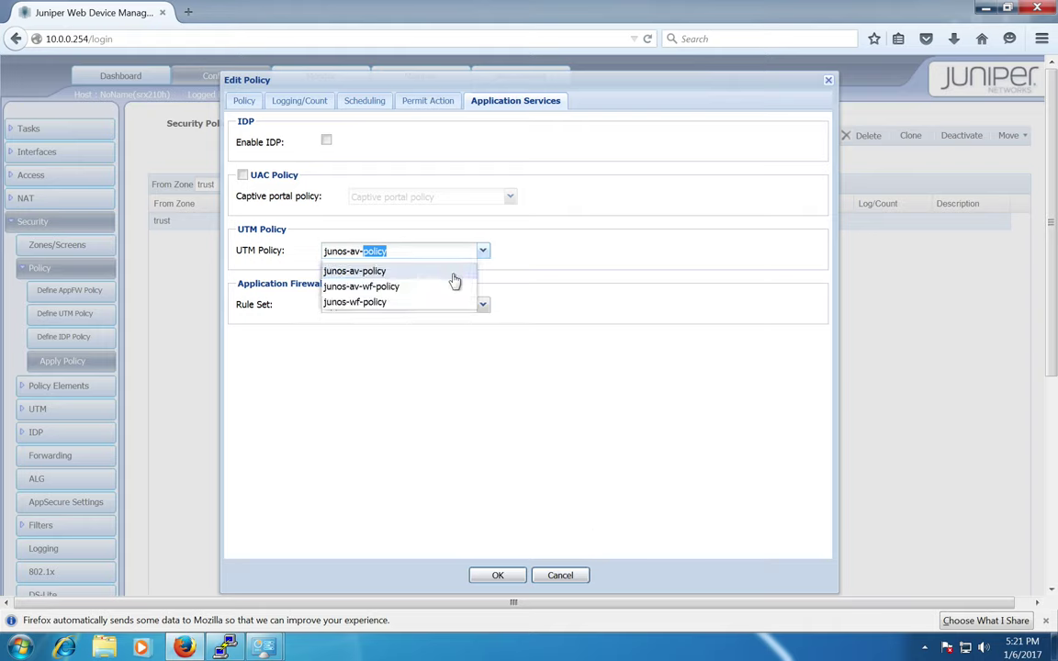
{"action": "left_click", "coordinate": [396, 305]}
{"action": "left_click", "coordinate": [482, 252]}
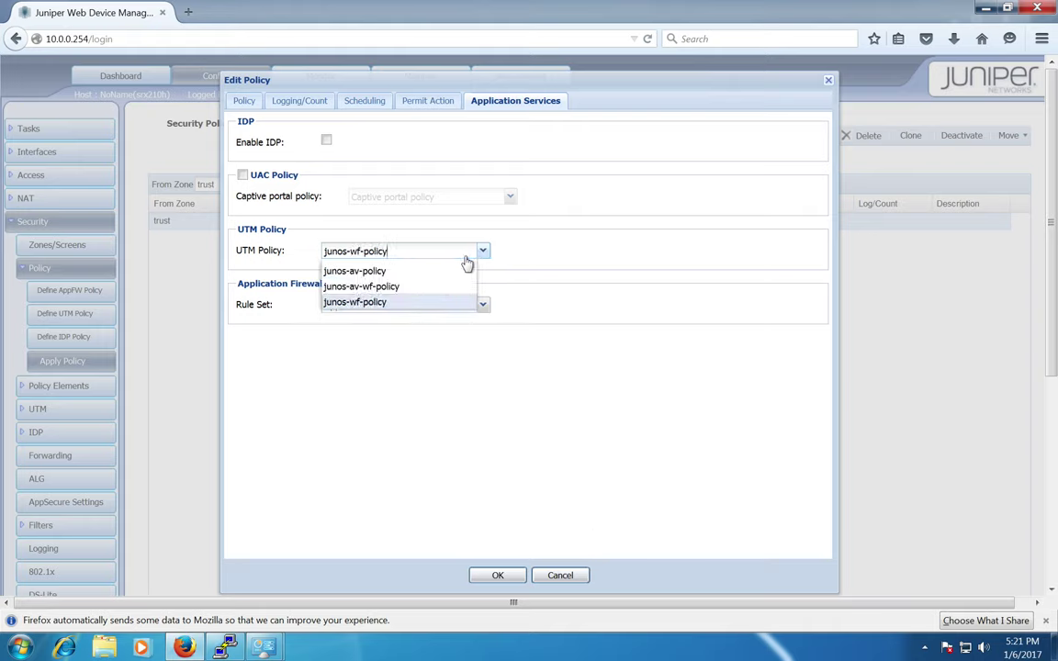
{"action": "left_click", "coordinate": [425, 290]}
{"action": "left_click", "coordinate": [494, 576]}
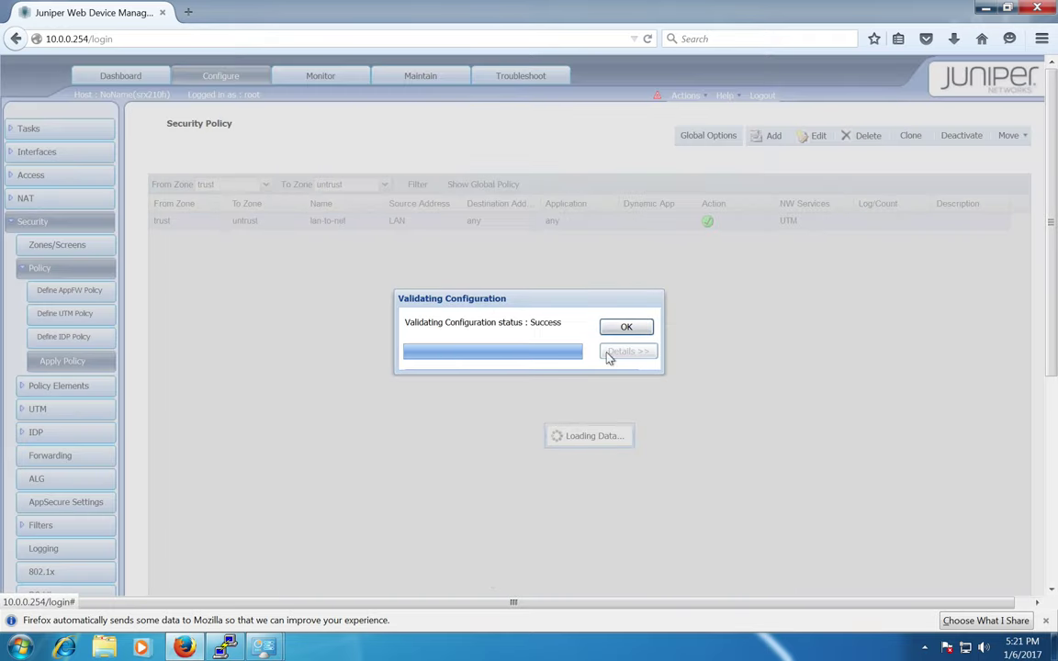
{"action": "left_click", "coordinate": [615, 328]}
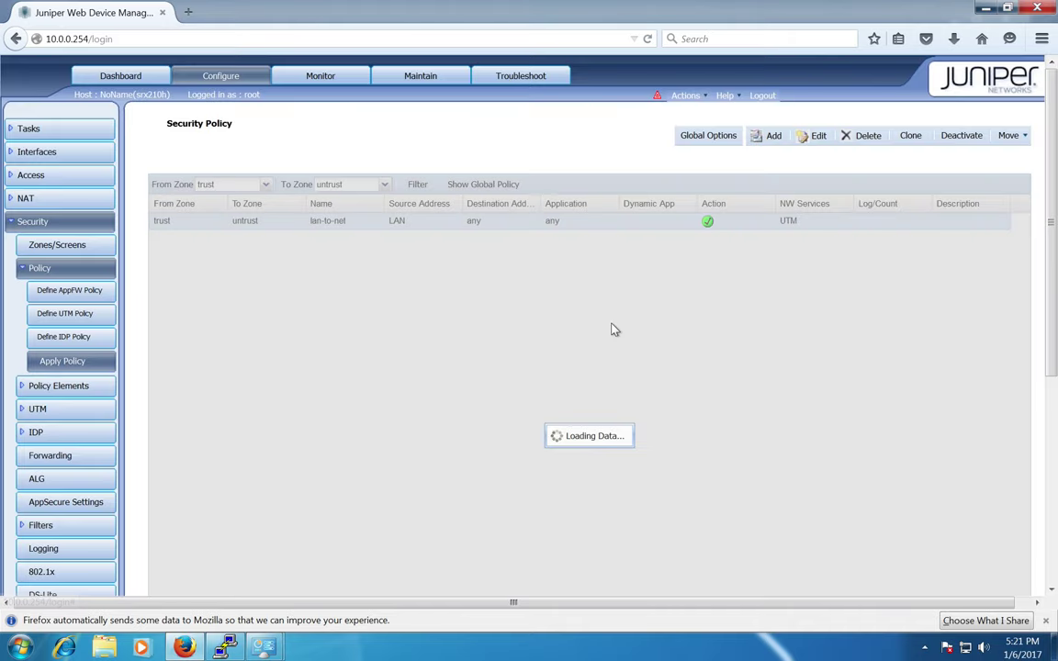
{"action": "key", "text": "ctrl+Right"}
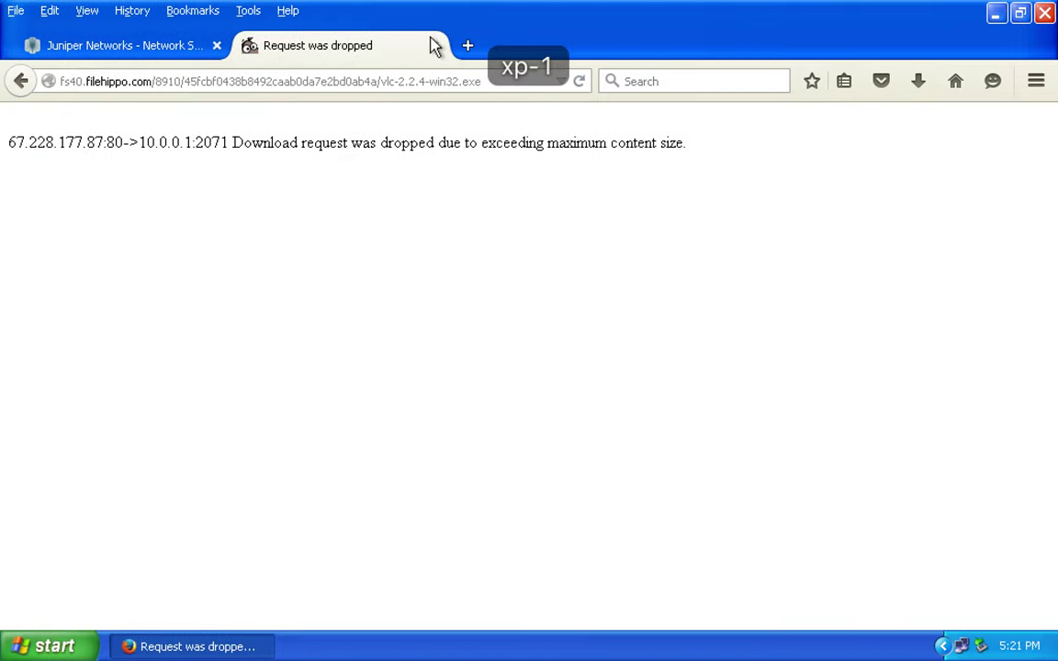
Retry the VLC download and cancel saving it, then load cisco.com and close its tab.
{"action": "left_click", "coordinate": [579, 82]}
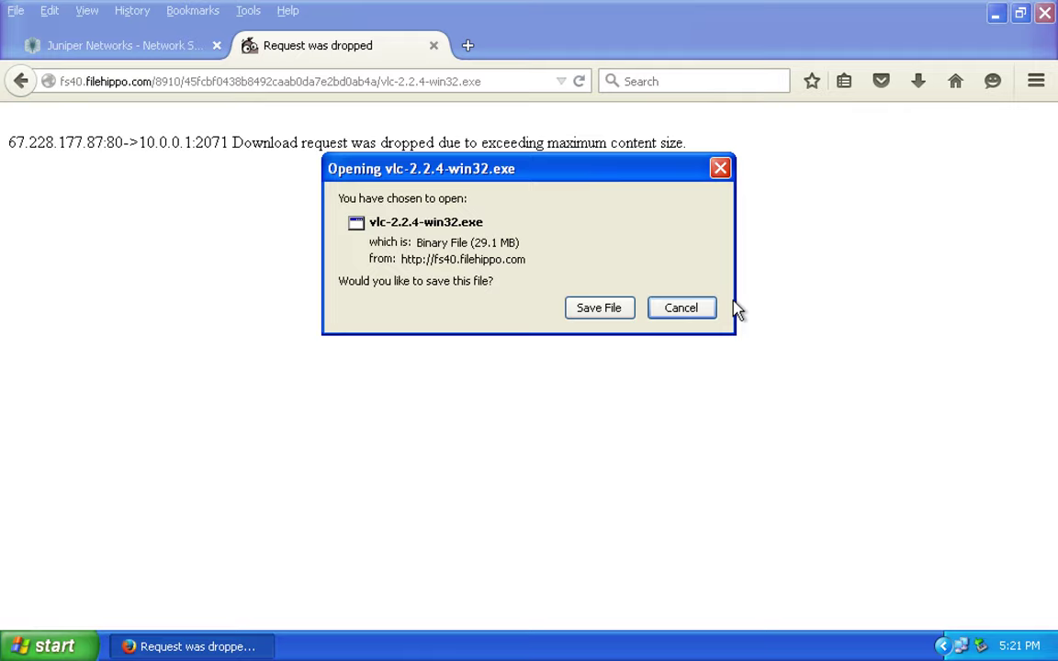
{"action": "left_click", "coordinate": [680, 308]}
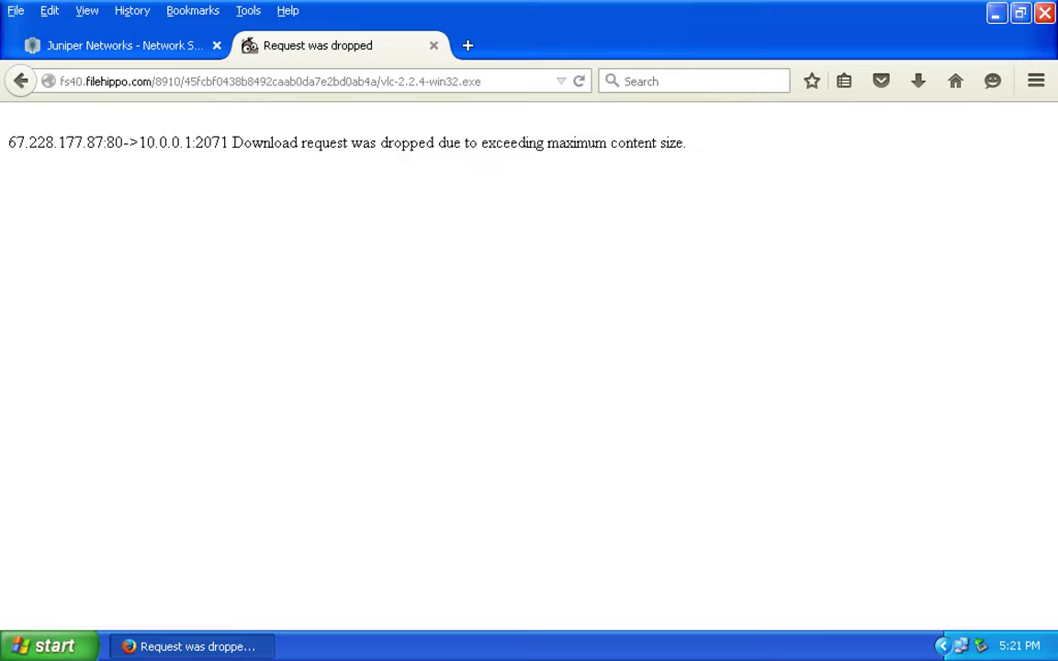
{"action": "left_click", "coordinate": [424, 80]}
{"action": "type", "text": "cisco"}
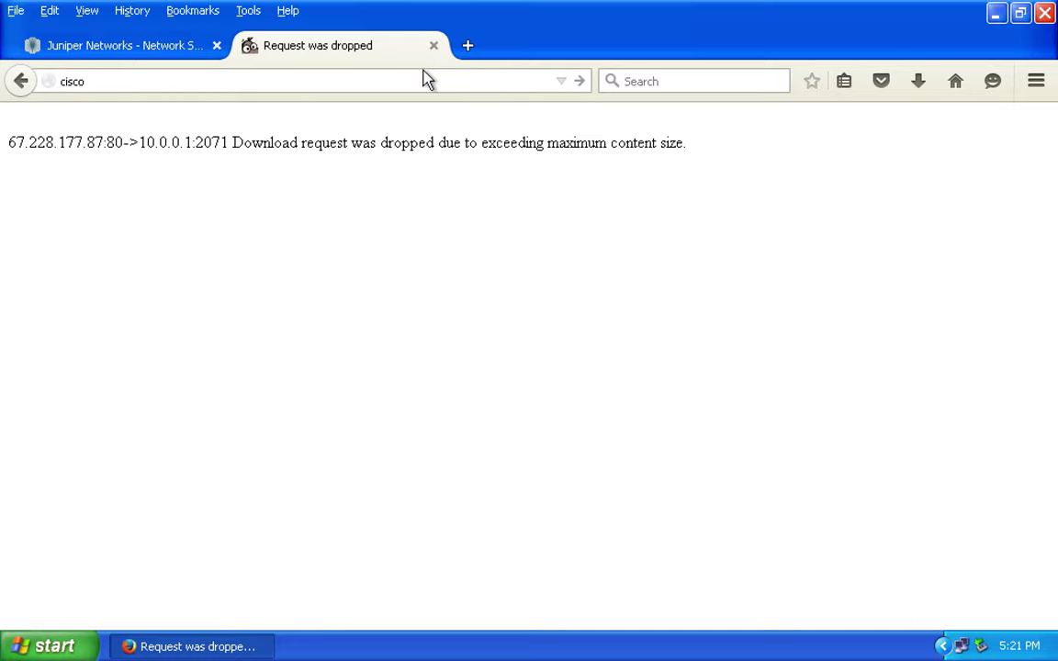
{"action": "type", "text": ".com"}
{"action": "key", "text": "Return"}
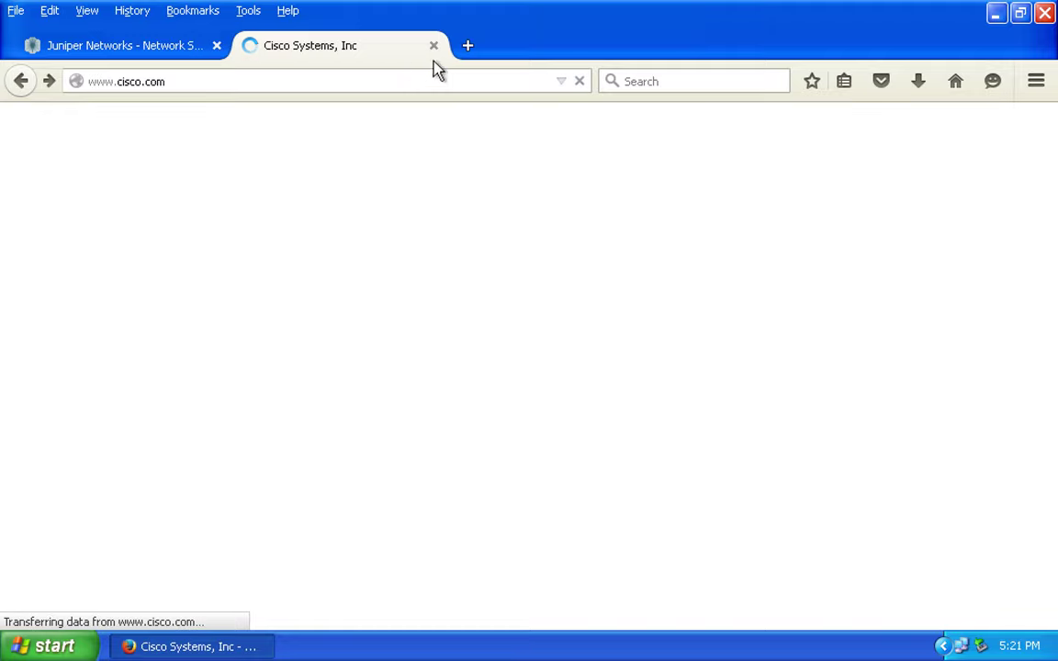
{"action": "left_click", "coordinate": [435, 47]}
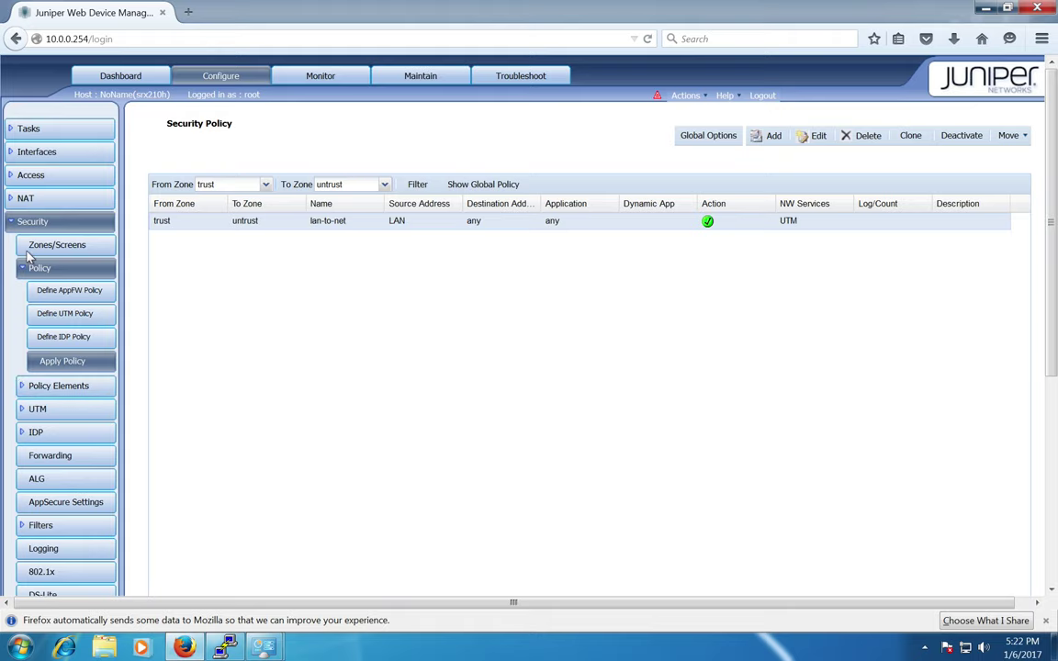
Review the junos-as-defaults anti-spam profile and close it unchanged.
{"action": "left_click", "coordinate": [24, 411]}
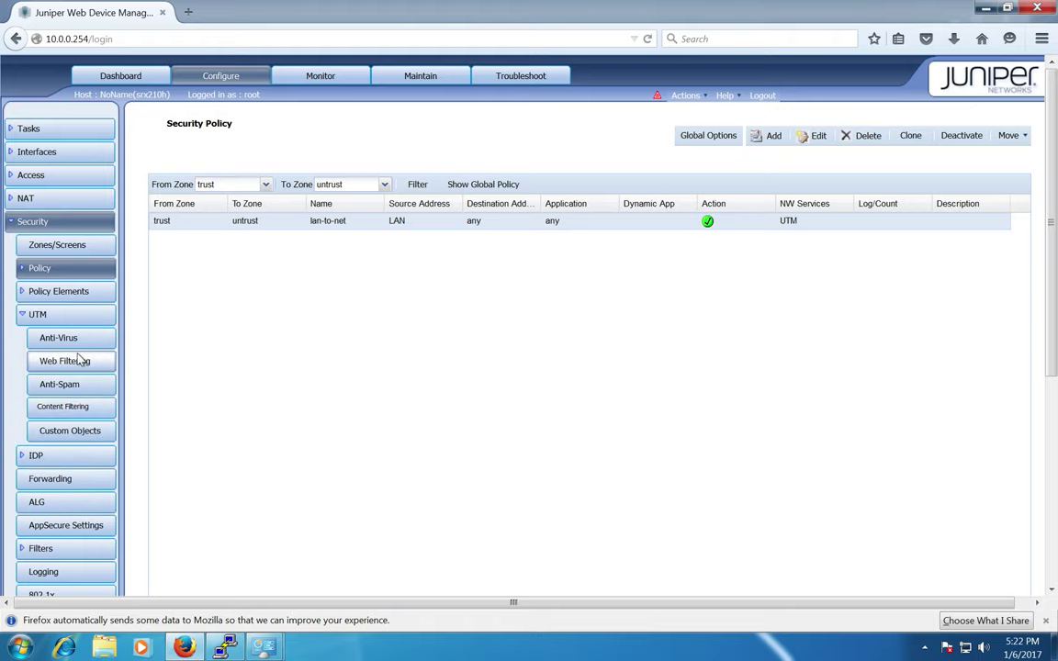
{"action": "left_click", "coordinate": [70, 388]}
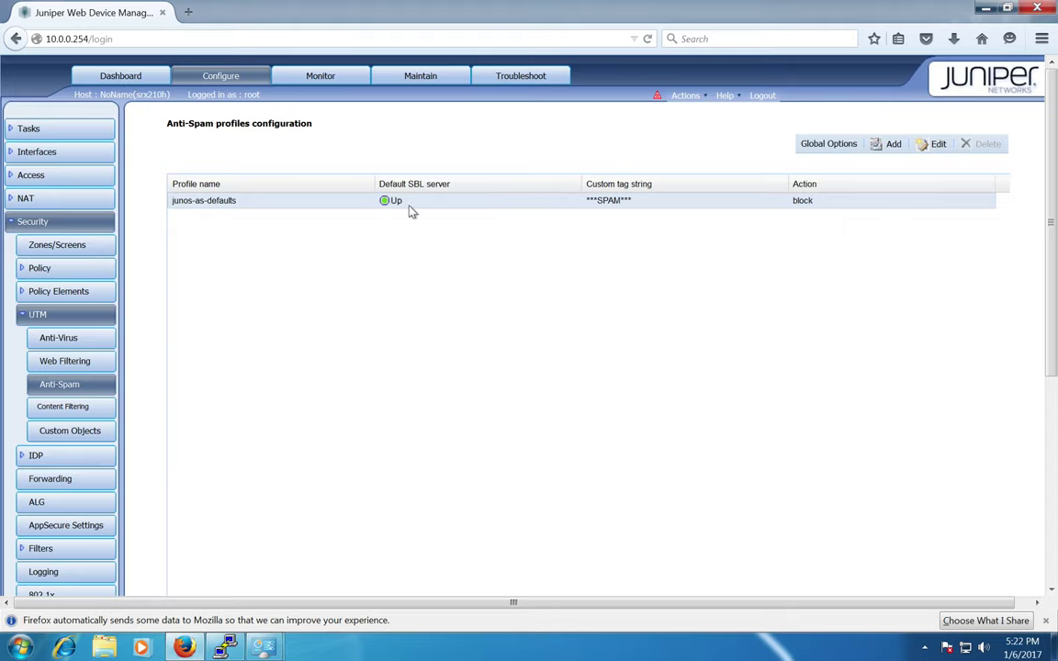
{"action": "double_click", "coordinate": [344, 206]}
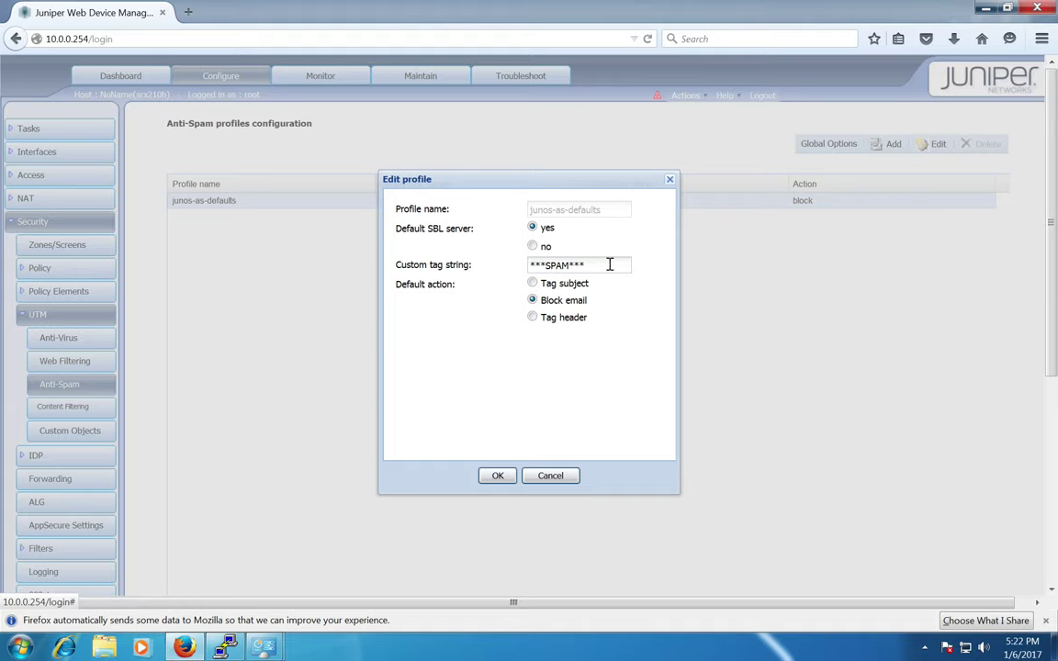
{"action": "left_click_drag", "start_coordinate": [609, 264], "coordinate": [473, 263]}
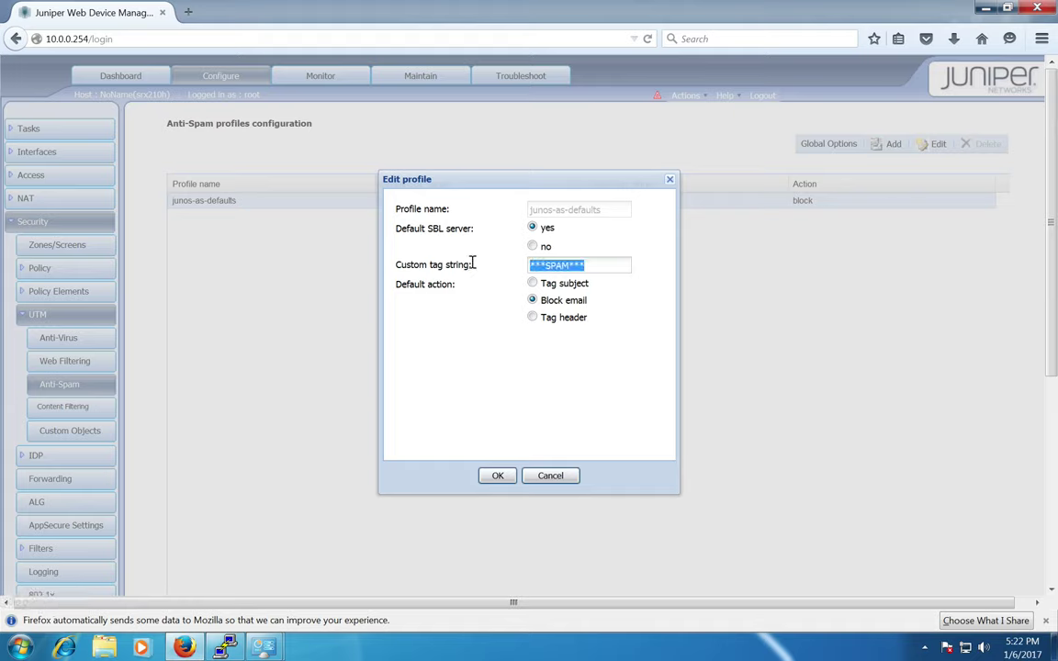
{"action": "left_click", "coordinate": [497, 476]}
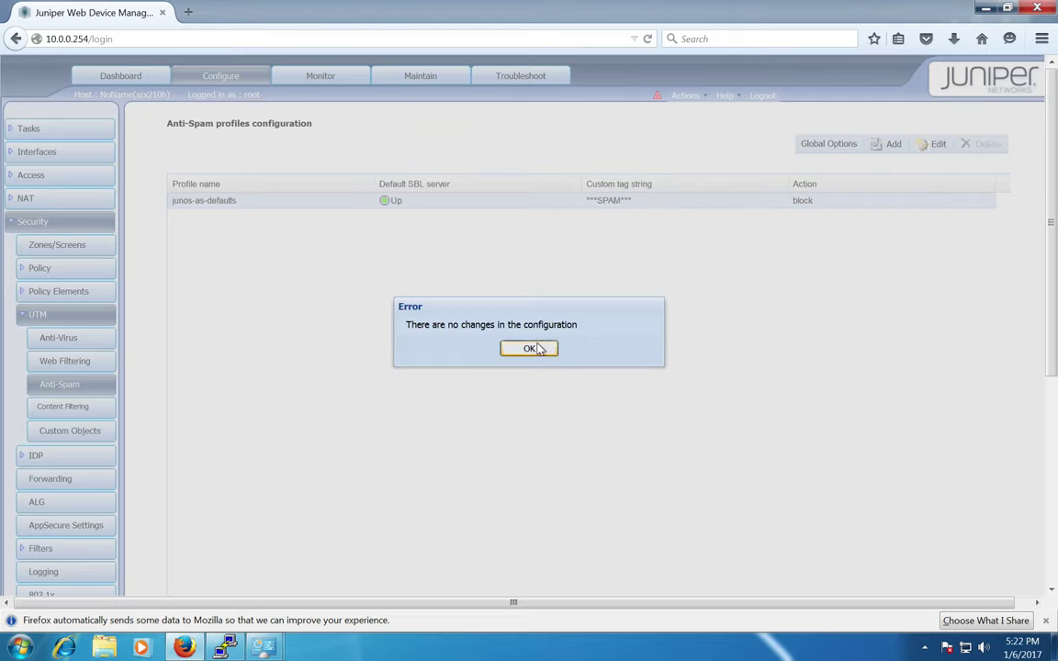
{"action": "left_click", "coordinate": [539, 348]}
Add a new anti-spam profile named FLS-AS with Block email as its default action.
{"action": "left_click", "coordinate": [885, 146]}
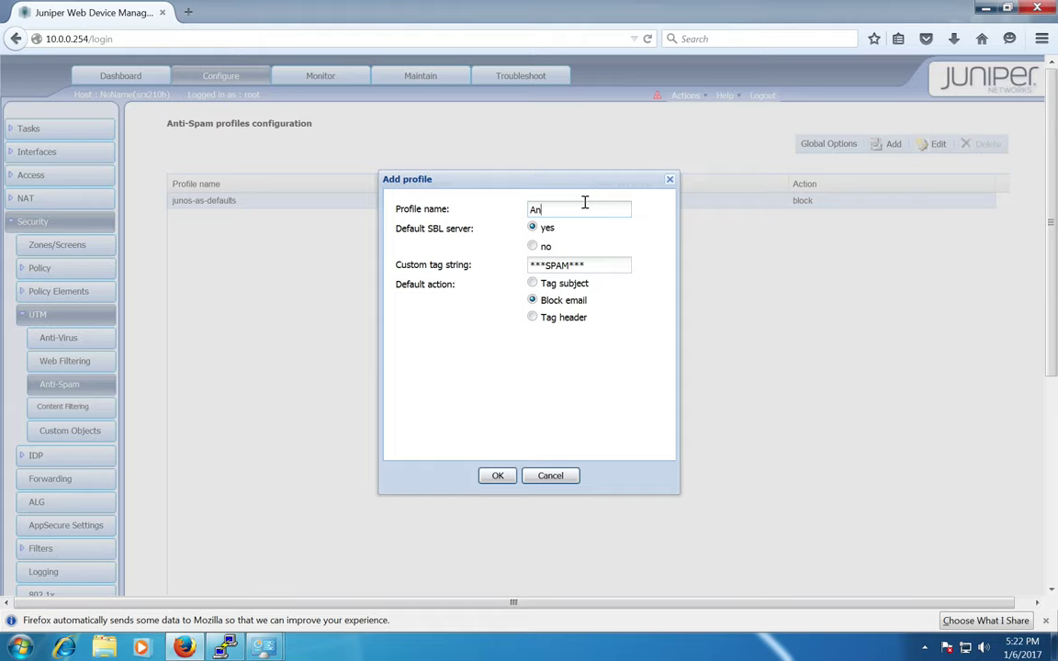
{"action": "type", "text": "FLS-AS"}
{"action": "left_click", "coordinate": [497, 475]}
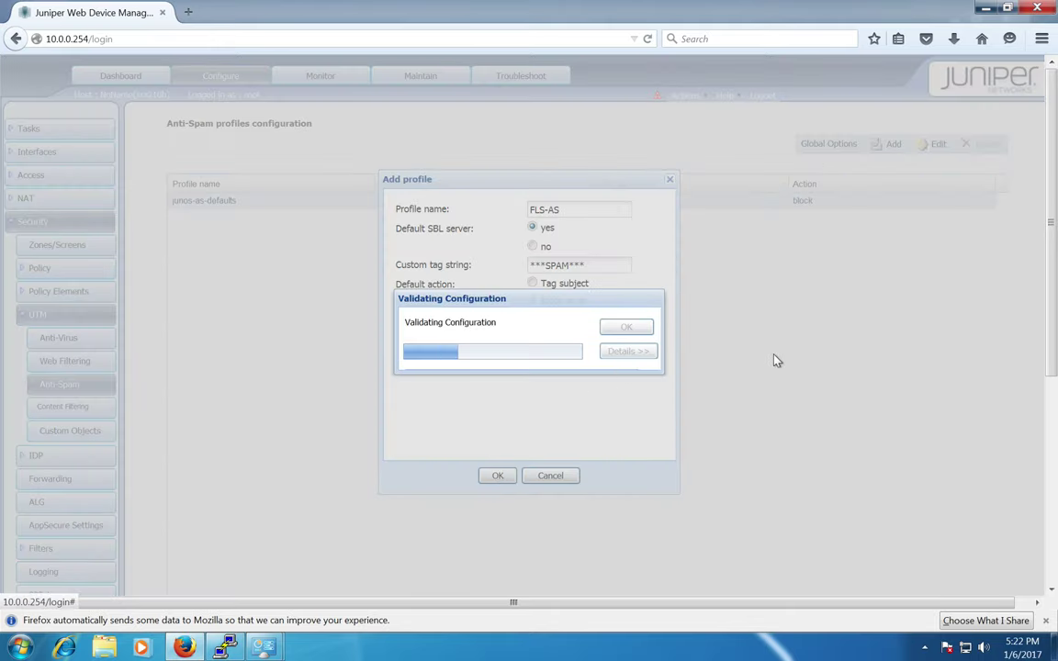
{"action": "left_click", "coordinate": [634, 328]}
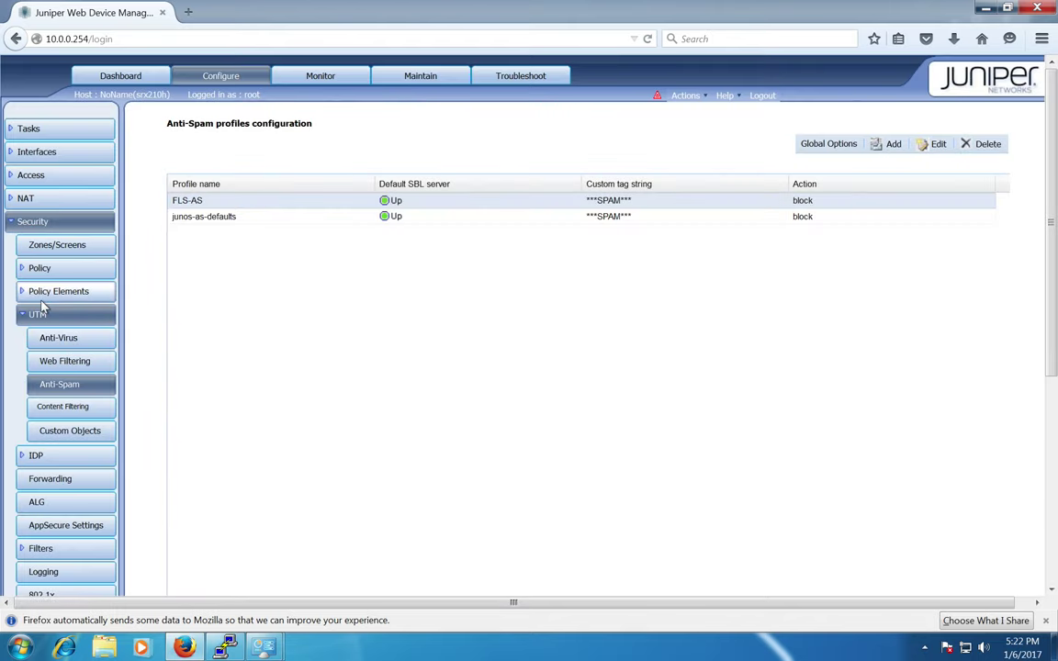
{"action": "left_click", "coordinate": [37, 268]}
{"action": "left_click", "coordinate": [65, 314]}
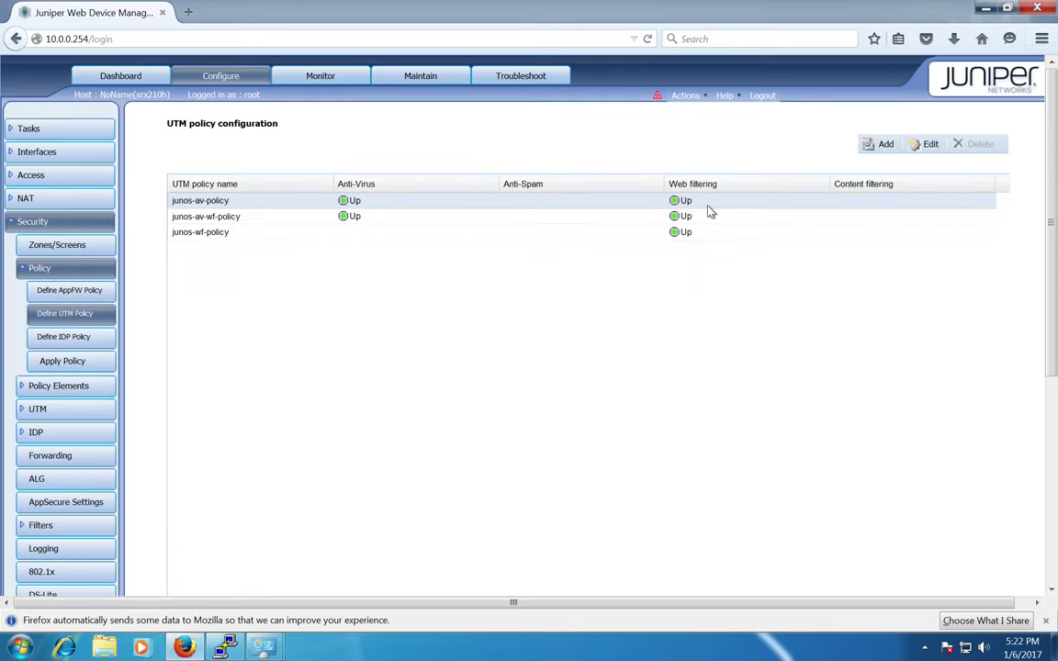
Edit junos-av-wf-policy and set FLS-AS as its SMTP anti-spam profile.
{"action": "left_click", "coordinate": [675, 236]}
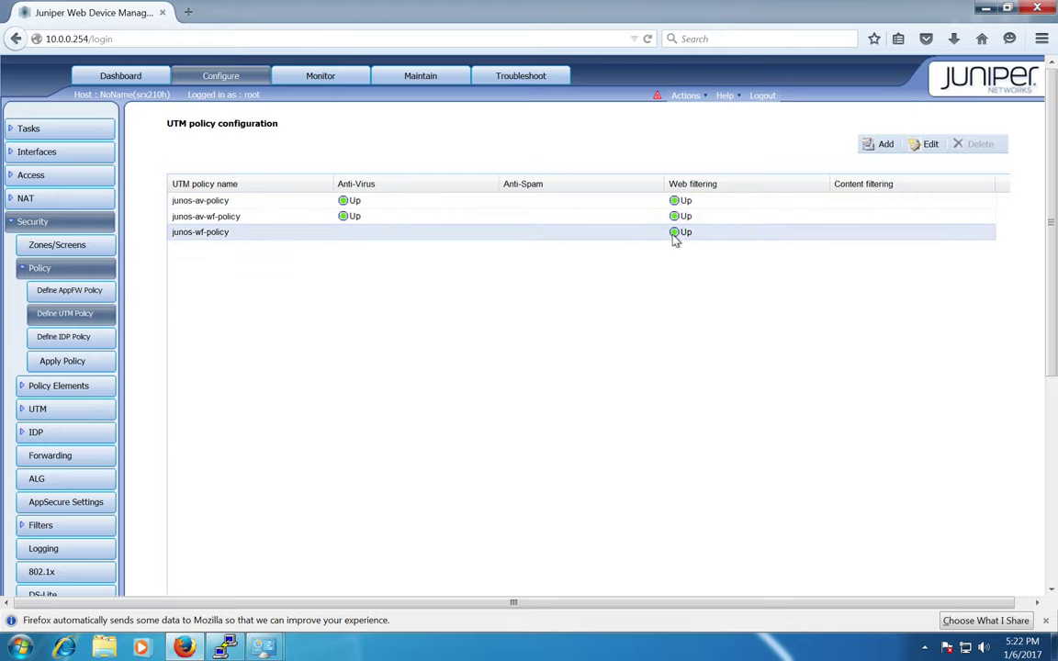
{"action": "left_click", "coordinate": [702, 214]}
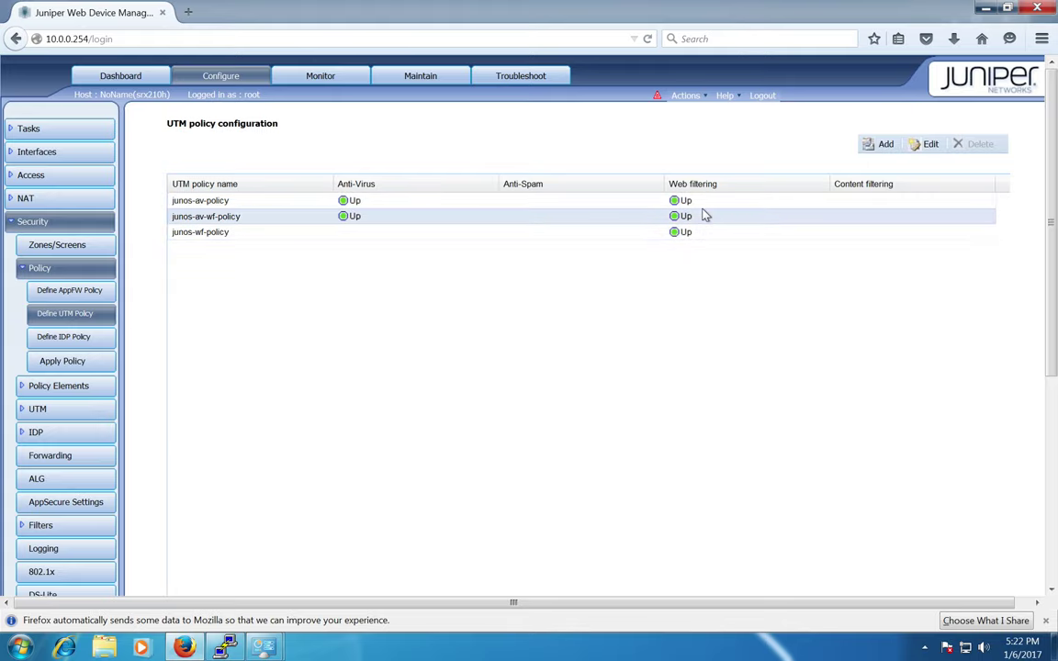
{"action": "left_click", "coordinate": [930, 147]}
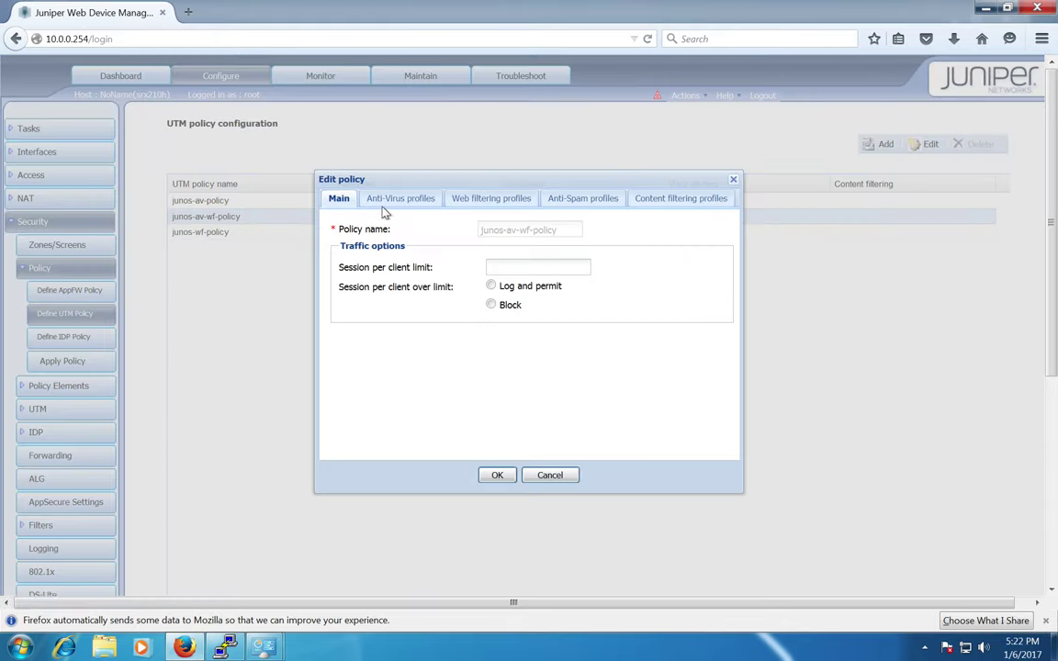
{"action": "left_click", "coordinate": [409, 197]}
{"action": "left_click", "coordinate": [504, 200]}
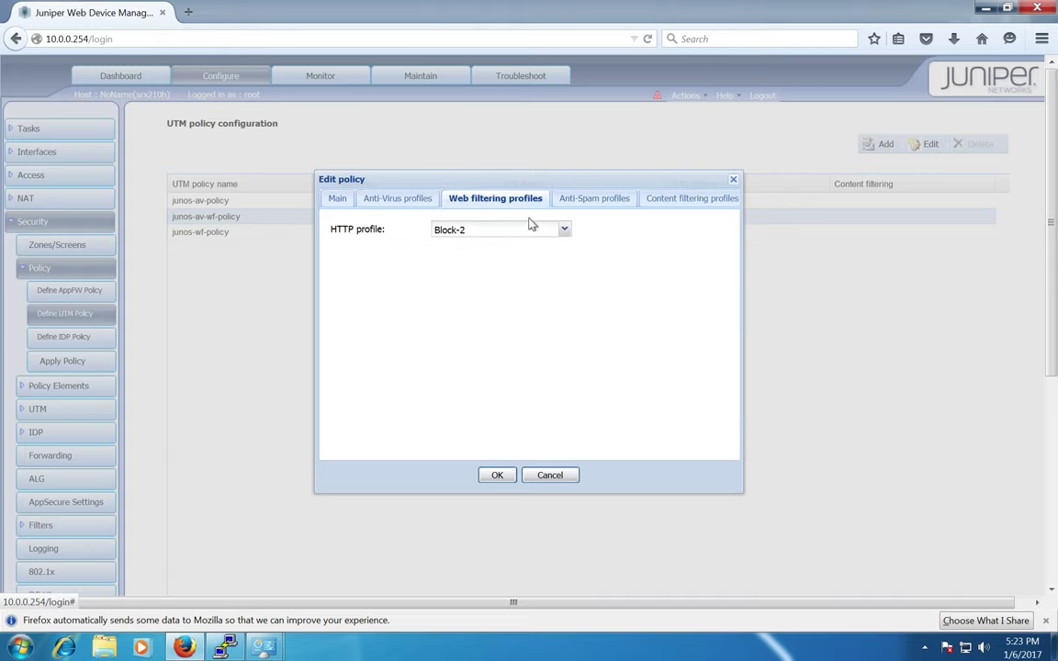
{"action": "left_click", "coordinate": [586, 199]}
{"action": "left_click", "coordinate": [564, 229]}
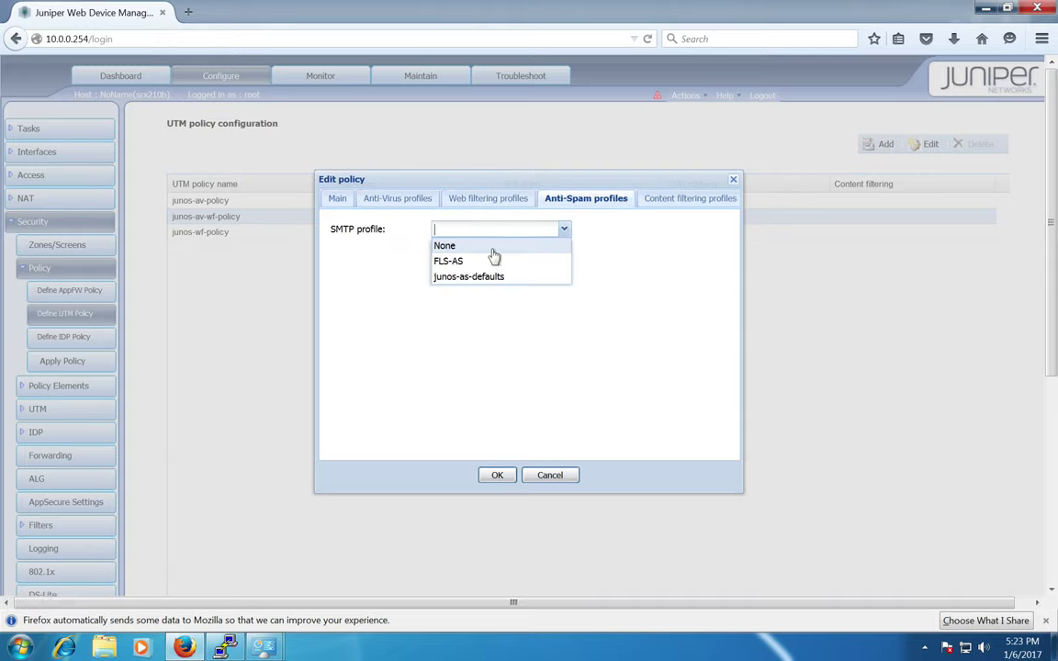
{"action": "left_click", "coordinate": [487, 260]}
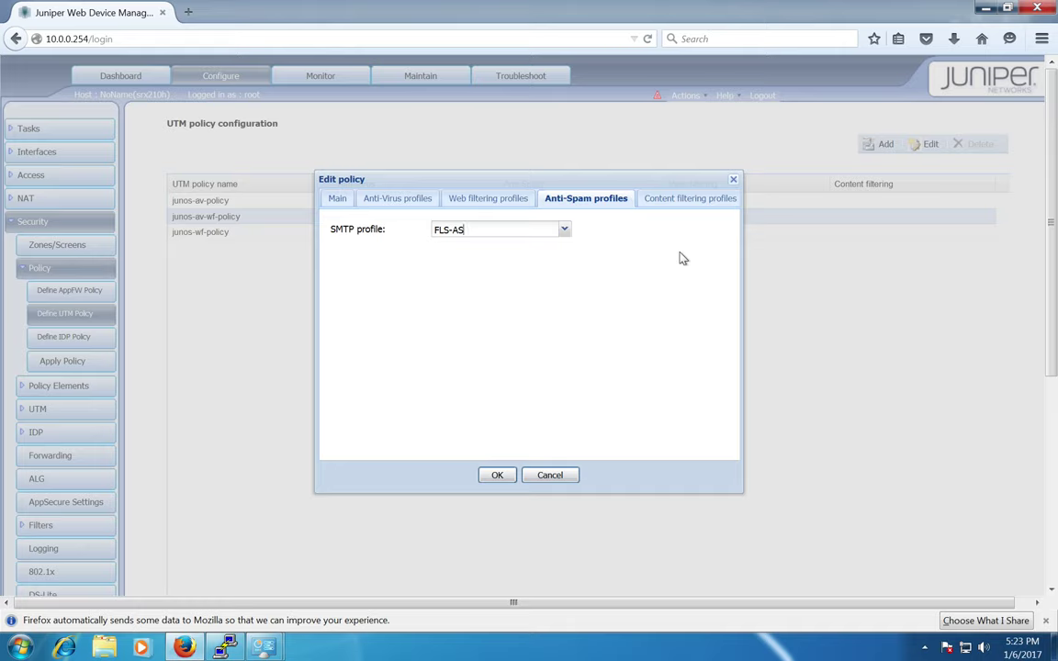
Set Block-info for HTTP, FTP upload, FTP download, IMAP, SMTP and POP3 content filtering, then save.
{"action": "left_click", "coordinate": [685, 198]}
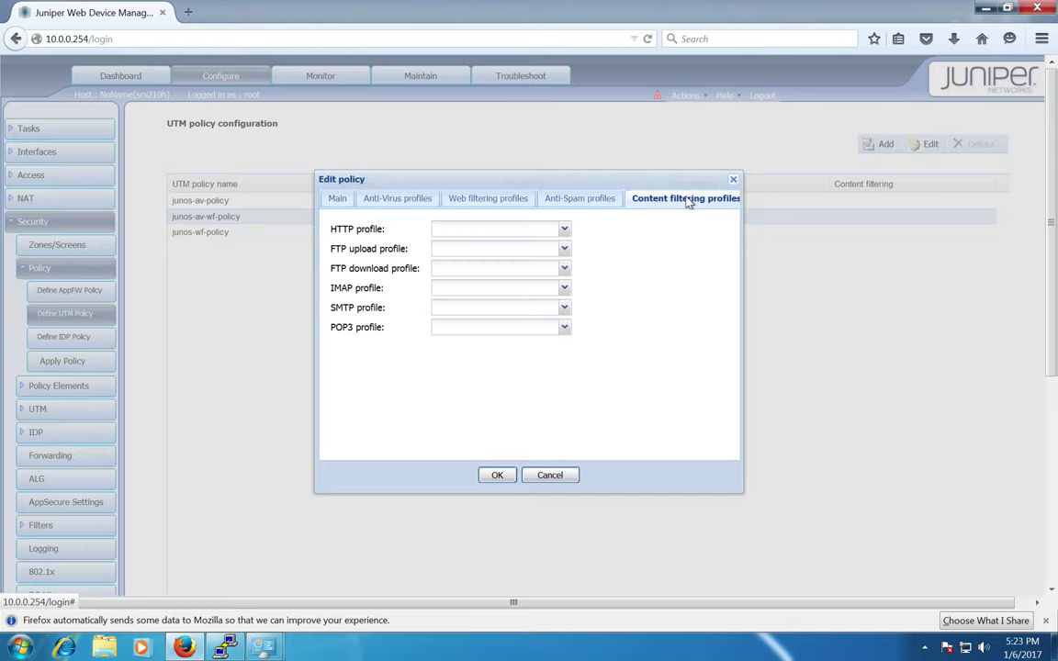
{"action": "left_click", "coordinate": [561, 229]}
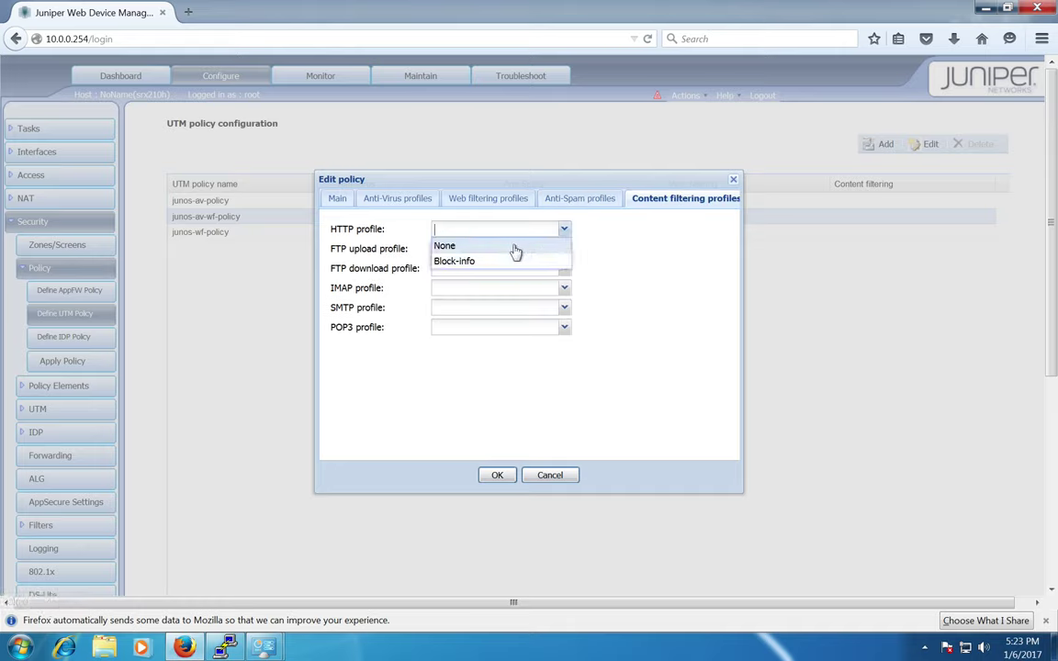
{"action": "left_click", "coordinate": [505, 261]}
{"action": "left_click", "coordinate": [560, 248]}
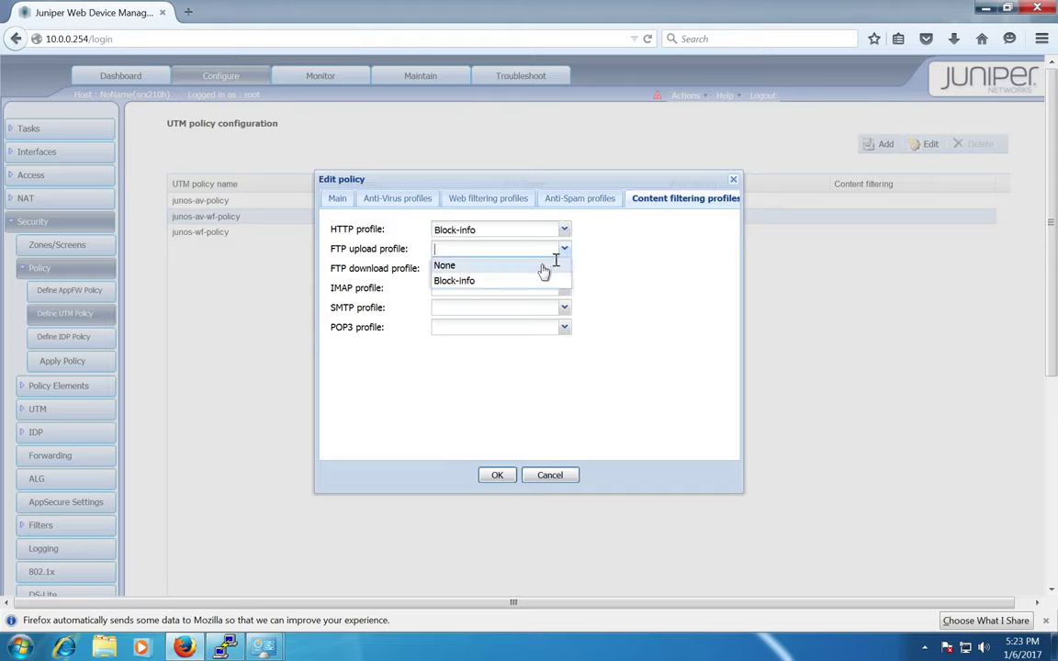
{"action": "left_click", "coordinate": [542, 265]}
{"action": "left_click", "coordinate": [562, 249]}
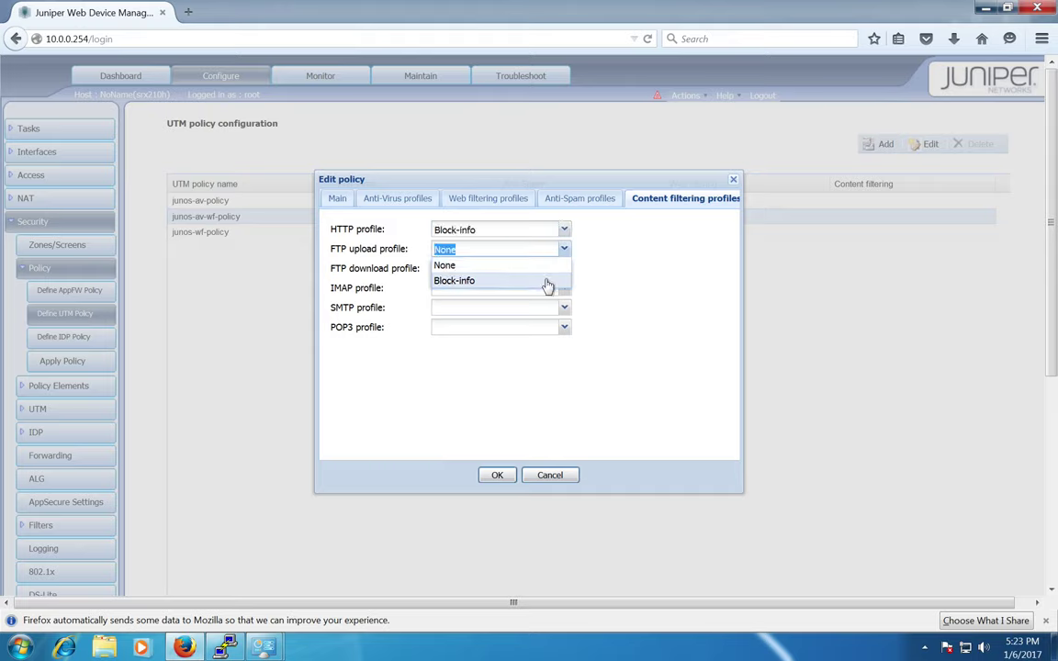
{"action": "left_click", "coordinate": [542, 281]}
{"action": "left_click", "coordinate": [563, 270]}
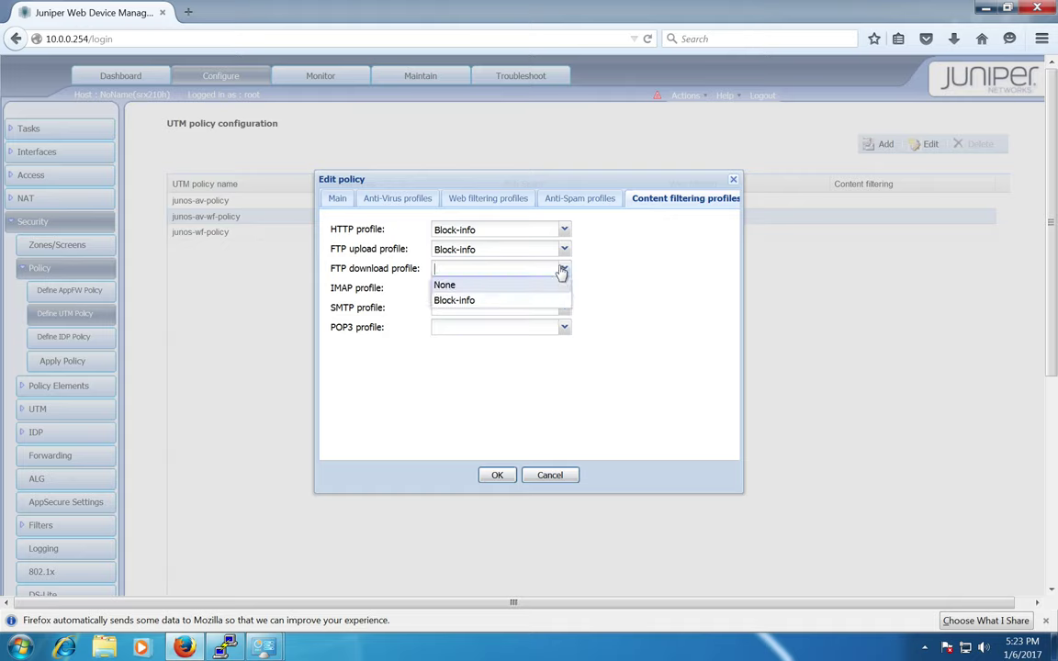
{"action": "left_click", "coordinate": [528, 303]}
{"action": "left_click", "coordinate": [563, 289]}
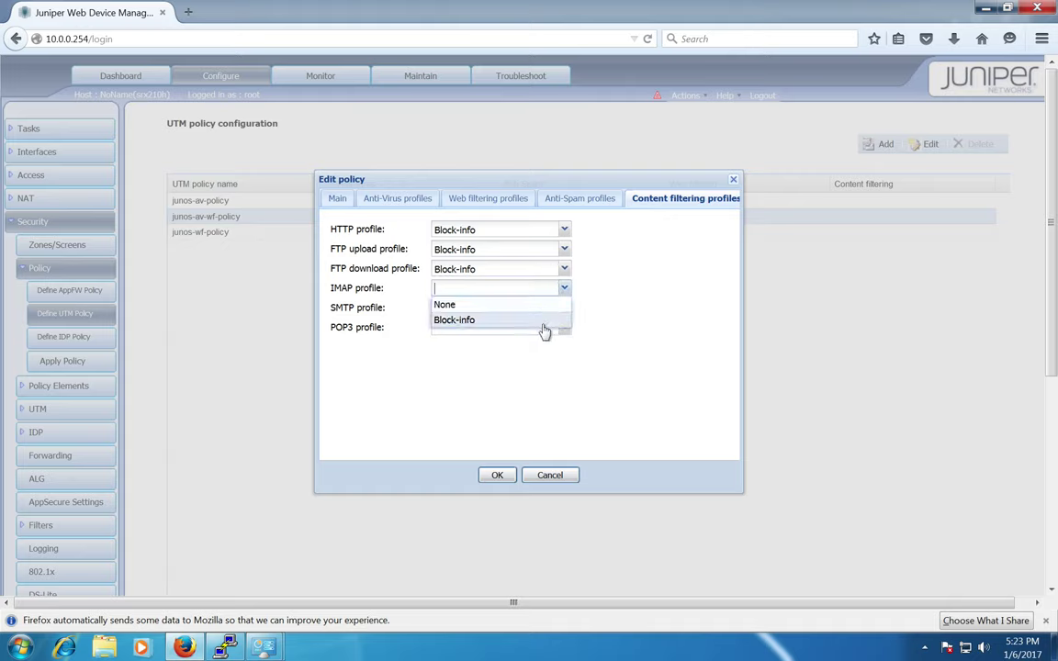
{"action": "left_click", "coordinate": [543, 323]}
{"action": "left_click", "coordinate": [563, 308]}
{"action": "left_click", "coordinate": [534, 339]}
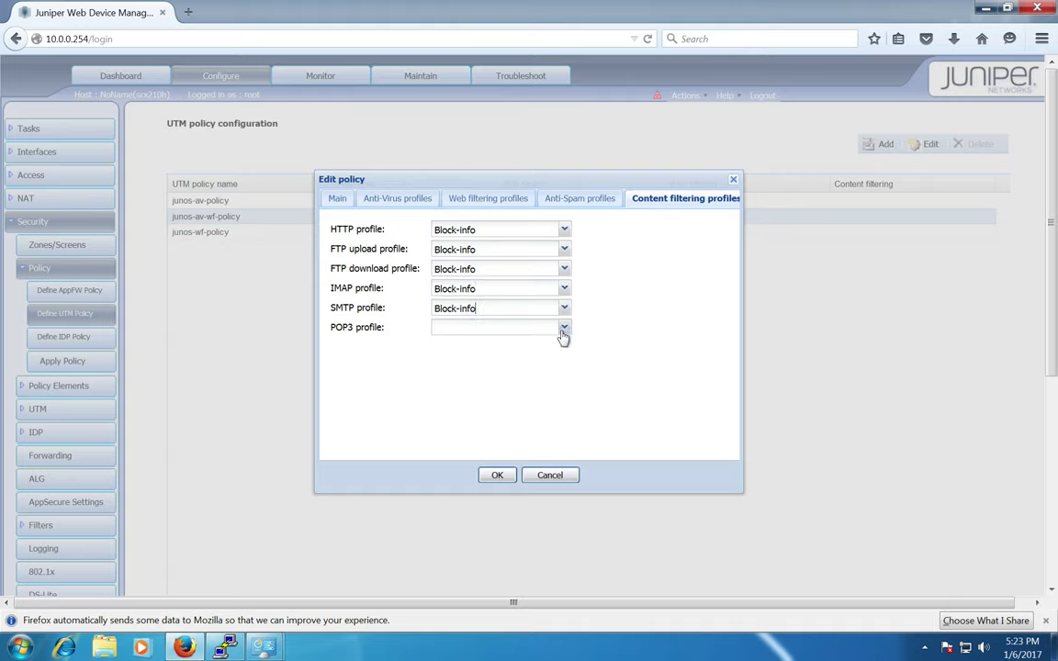
{"action": "left_click", "coordinate": [563, 329]}
{"action": "left_click", "coordinate": [527, 359]}
{"action": "left_click", "coordinate": [497, 476]}
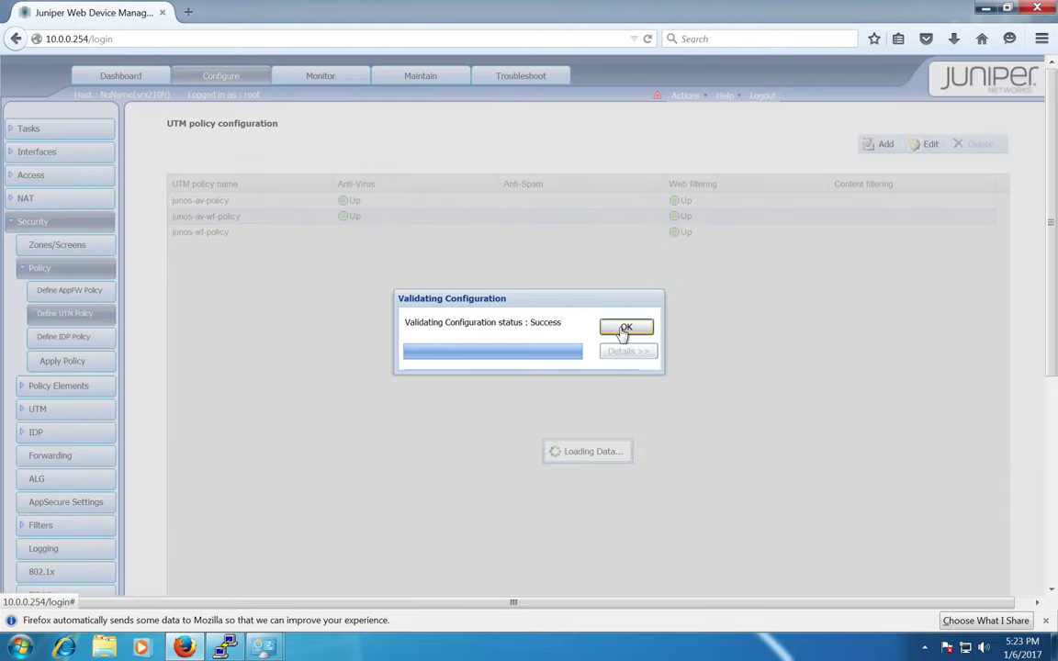
{"action": "left_click", "coordinate": [625, 330]}
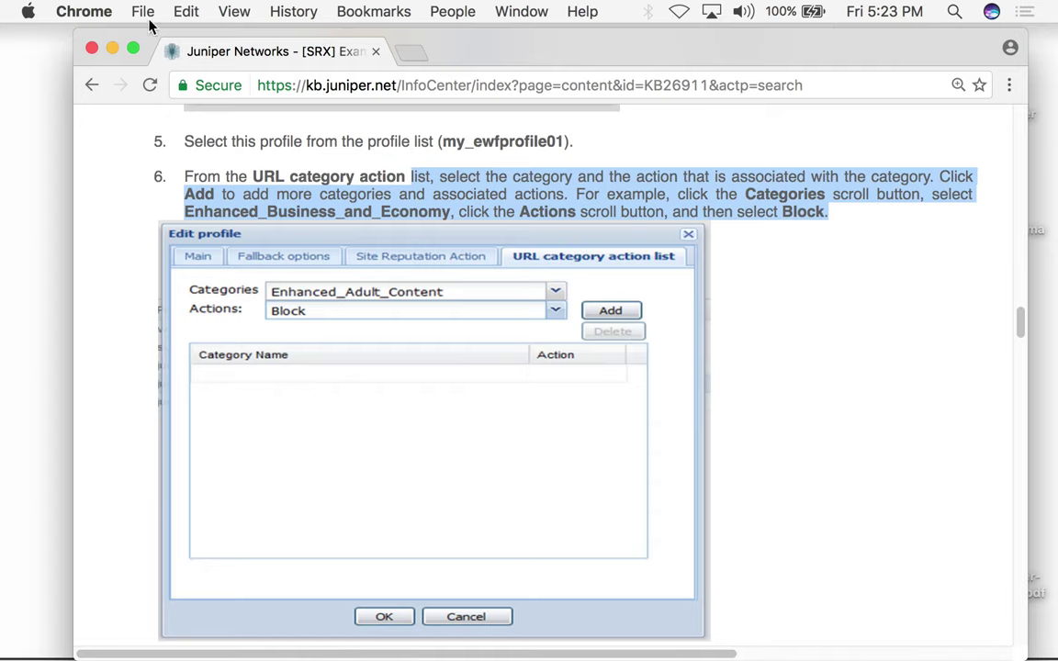
Close the Chrome window showing the Juniper knowledge-base article.
{"action": "left_click", "coordinate": [92, 48]}
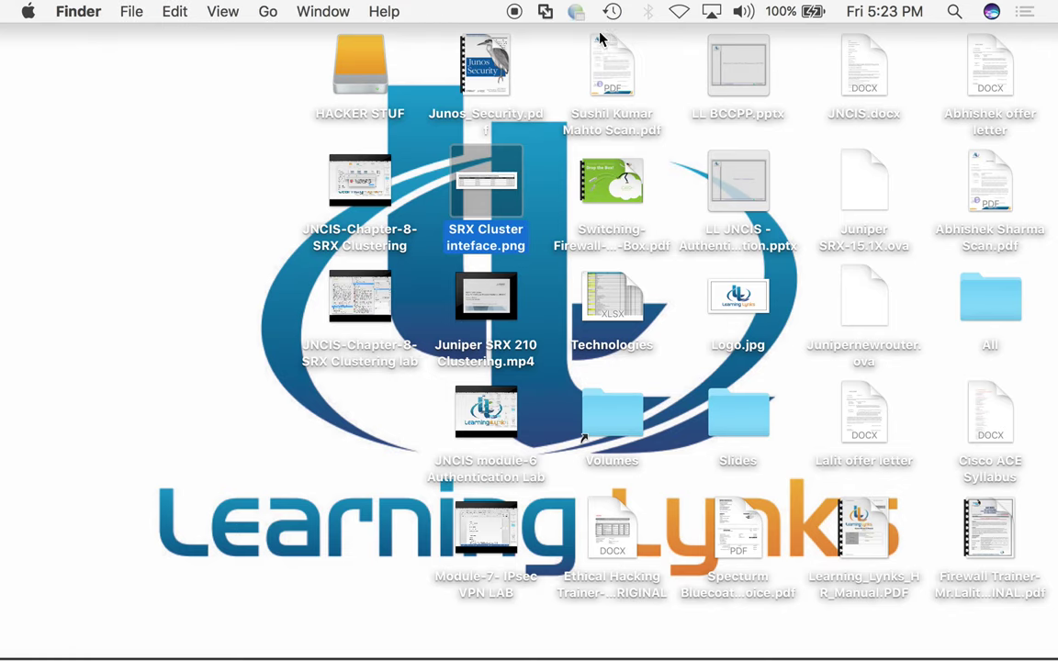